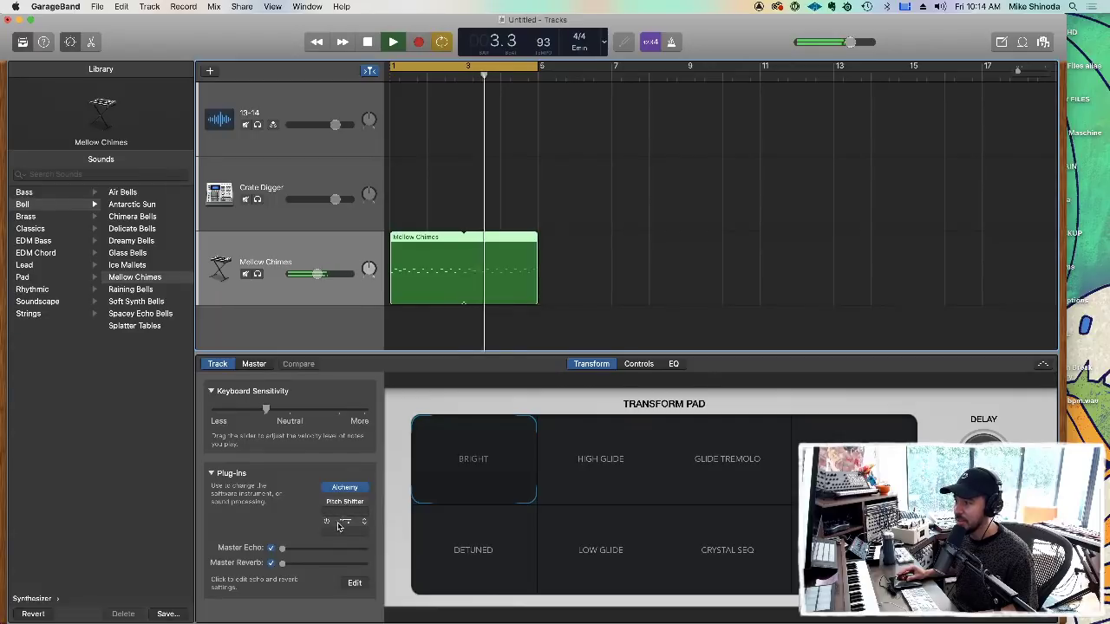
# Turn on the SilverVerb and Pitch Shifter plug-ins for the Mellow Chimes track and open the Pitch Shifter settings.
pyautogui.click(326, 523)
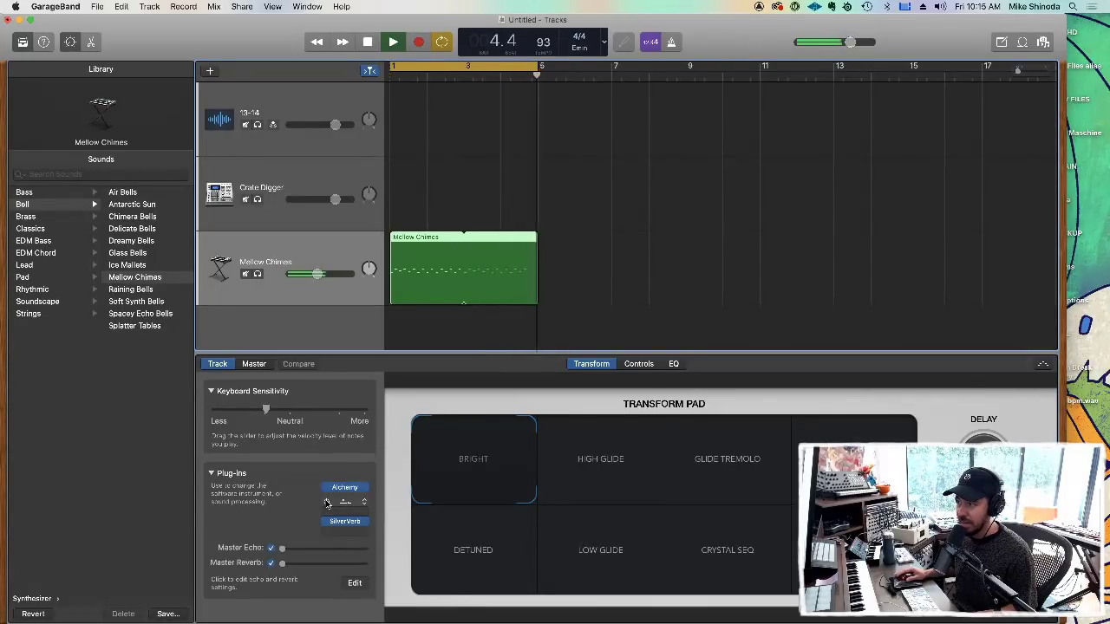
pyautogui.click(345, 503)
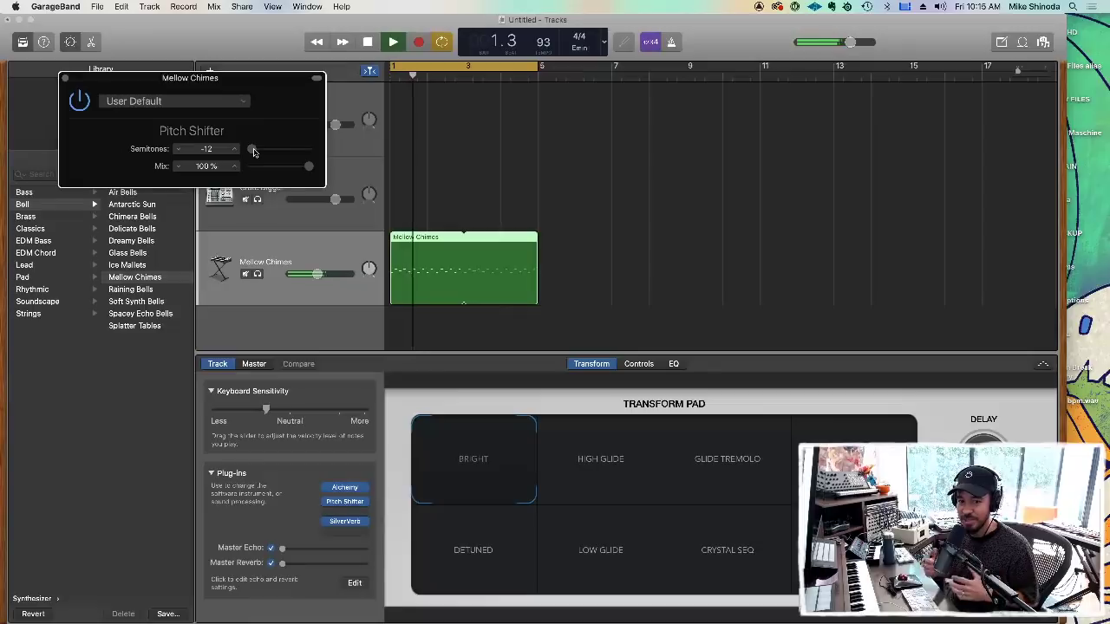
# Set the Pitch Shifter to -12 semitones with a 71% mix, trying 12 semitones first, and close its settings.
pyautogui.moveTo(253, 152); pyautogui.dragTo(310, 156)
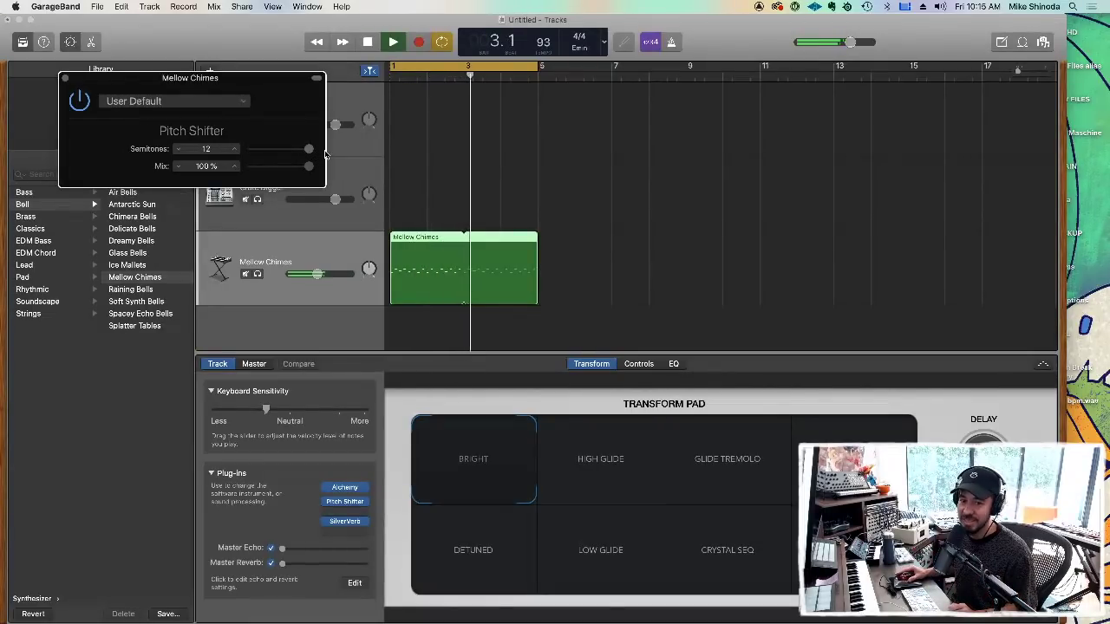
pyautogui.moveTo(309, 149); pyautogui.dragTo(168, 148)
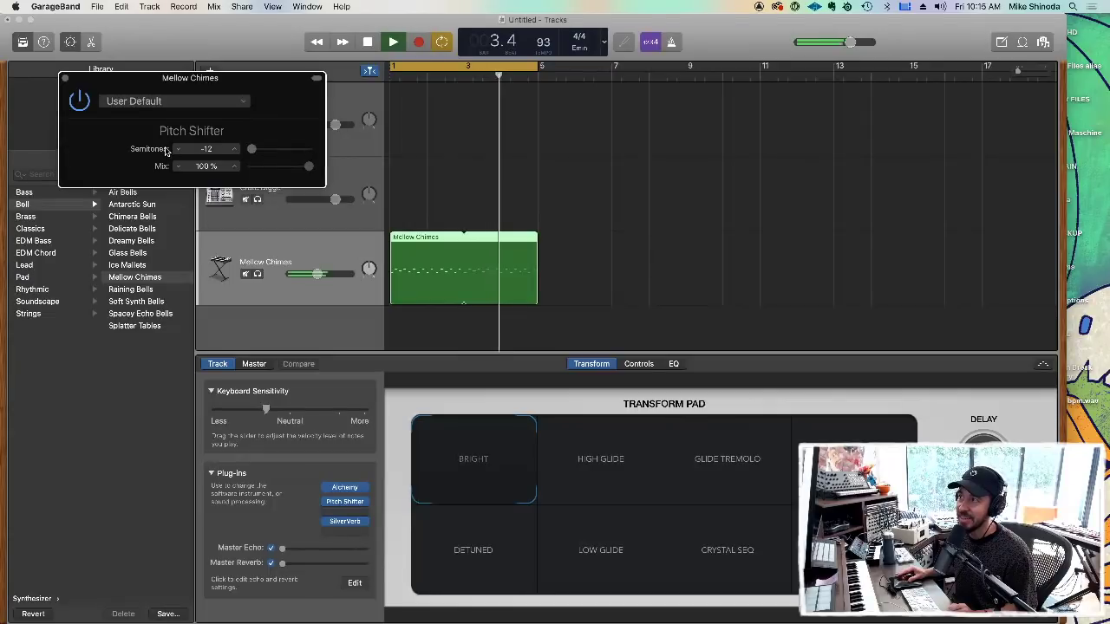
pyautogui.moveTo(309, 168); pyautogui.dragTo(292, 173)
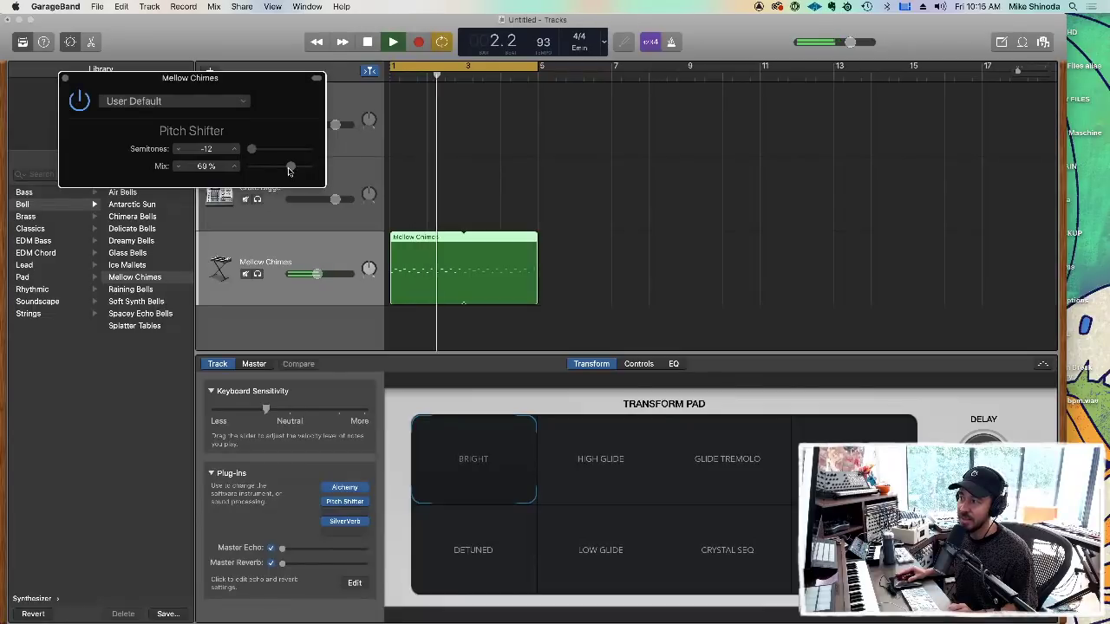
pyautogui.moveTo(289, 171); pyautogui.dragTo(291, 170)
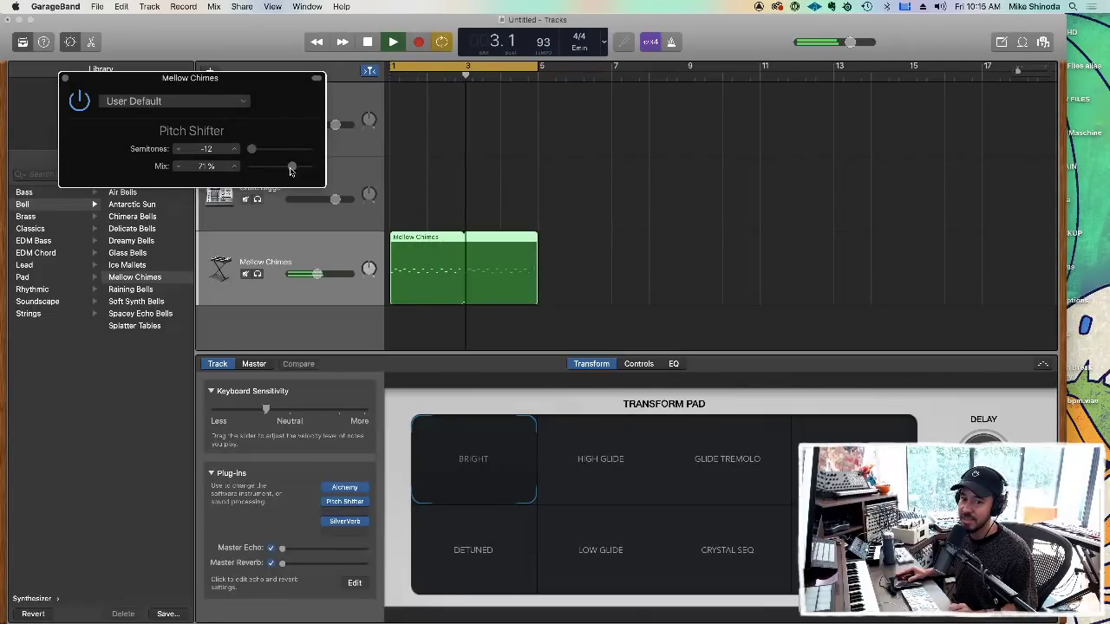
pyautogui.click(64, 80)
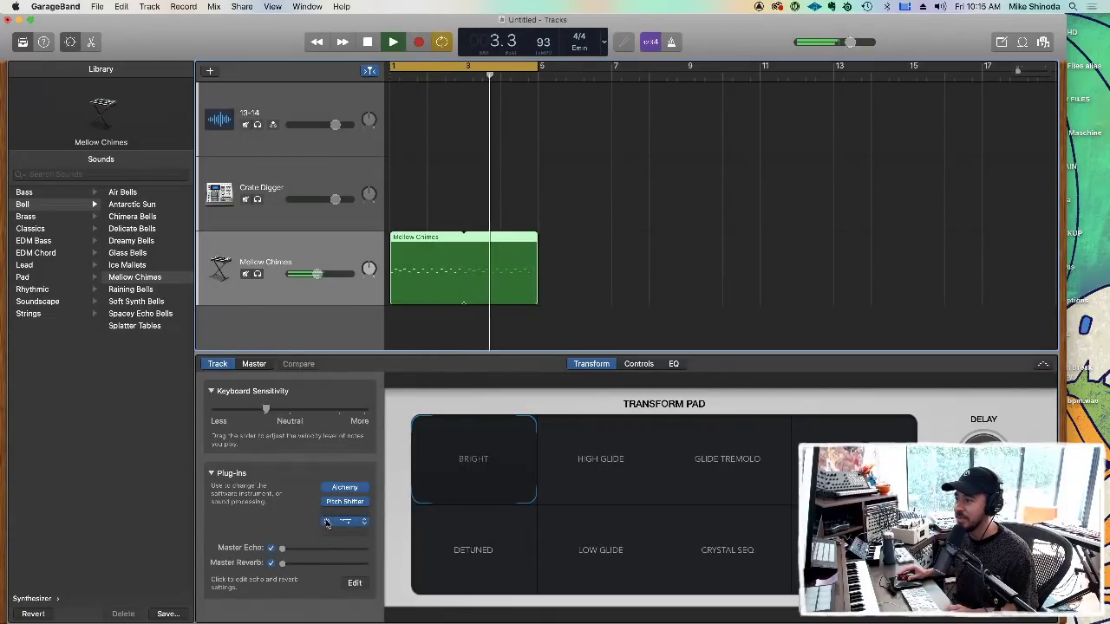
# Stop playback and mute the Mellow Chimes track.
pyautogui.press('space')
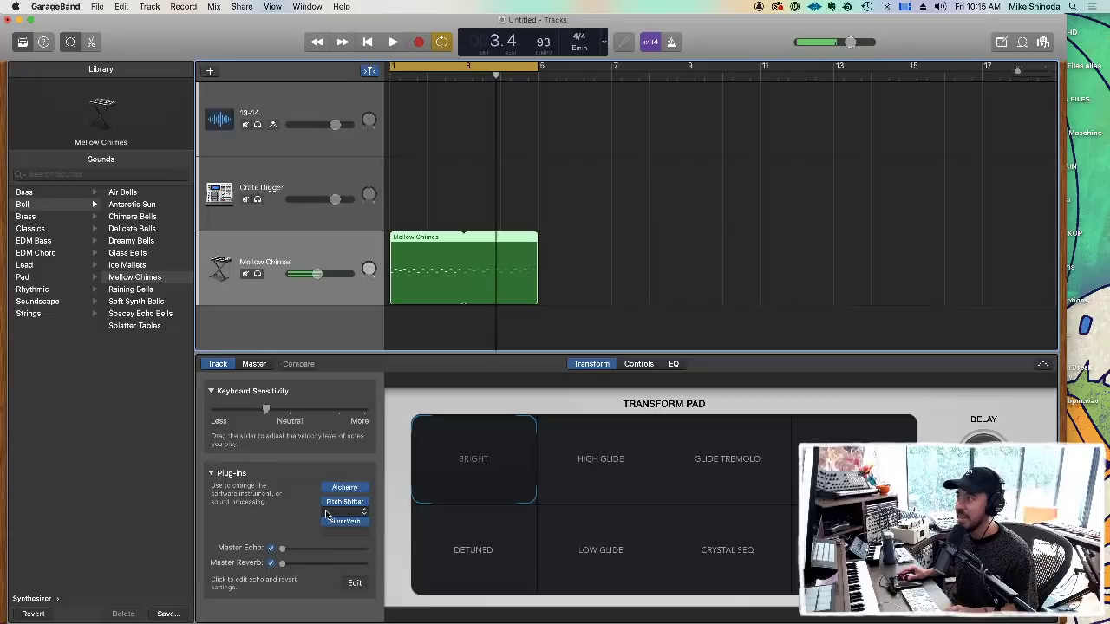
pyautogui.rightClick(431, 243)
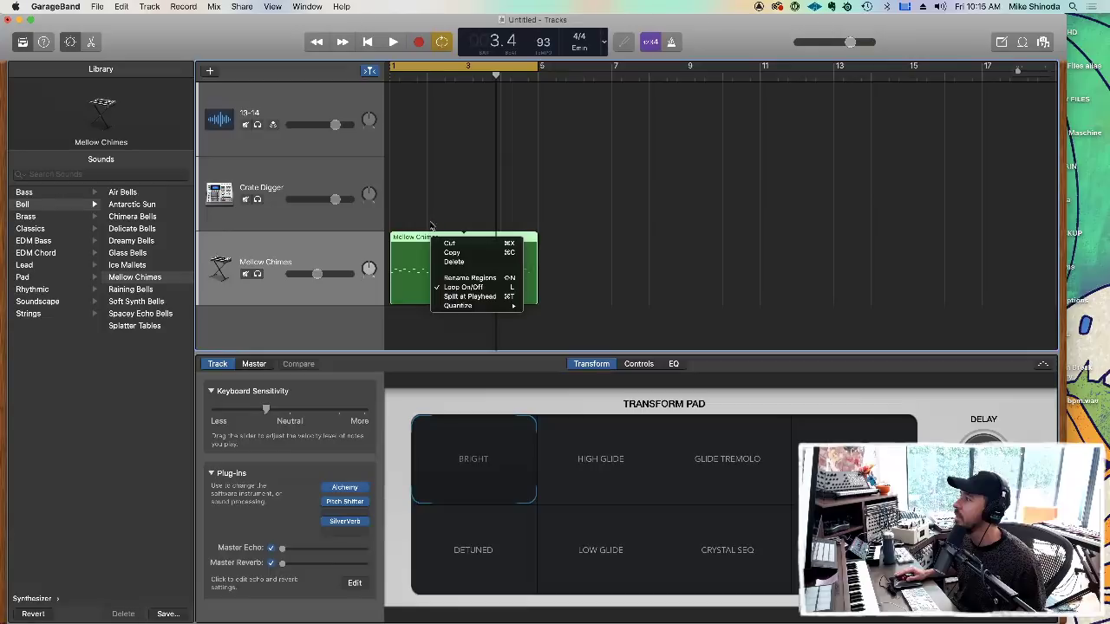
pyautogui.click(432, 220)
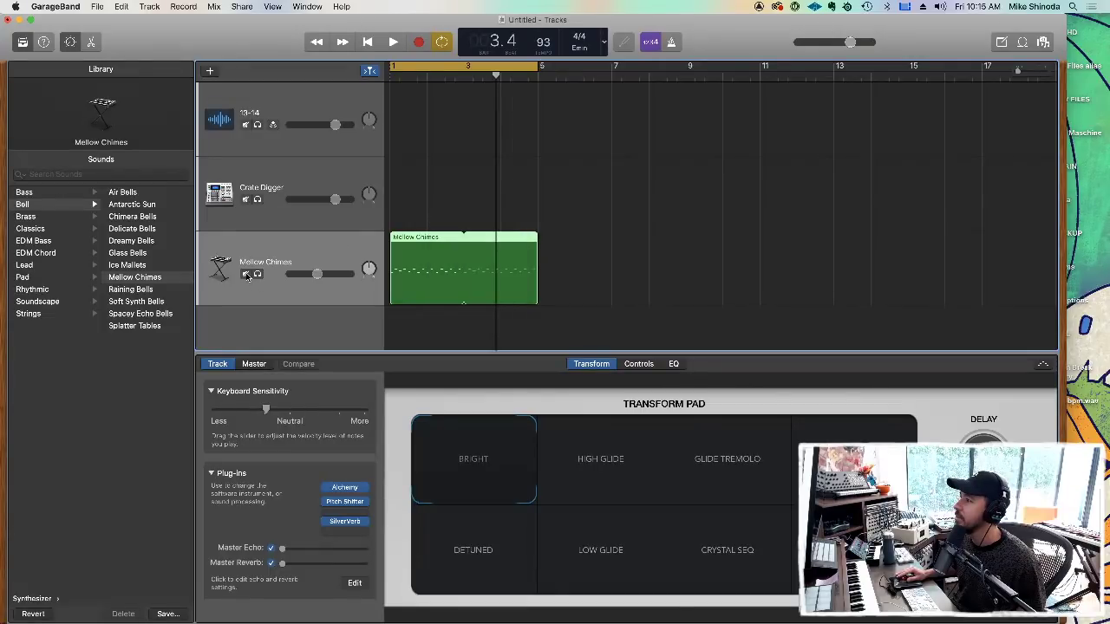
pyautogui.click(246, 274)
pyautogui.click(432, 217)
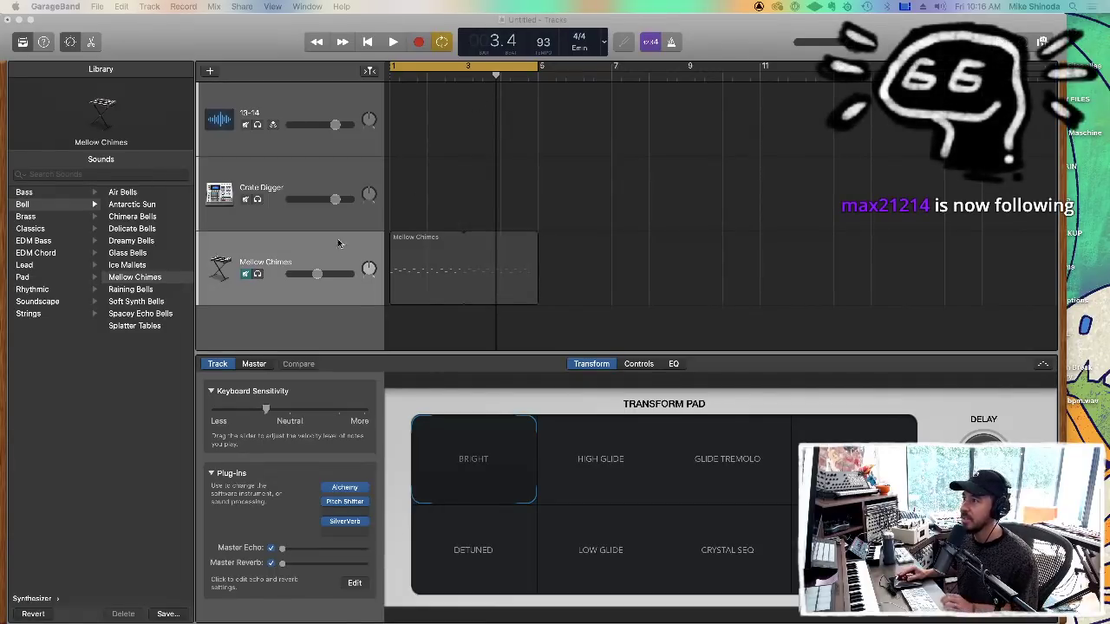
# Unmute the Mellow Chimes track and play its loop to listen to the sound.
pyautogui.click(246, 274)
pyautogui.press('space')
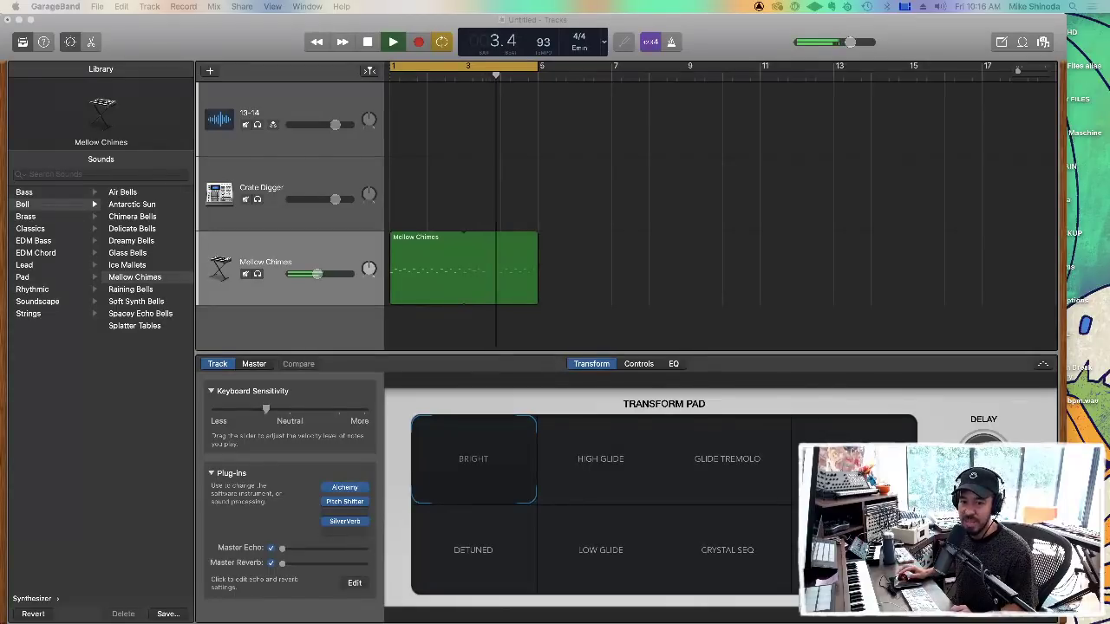
pyautogui.click(600, 458)
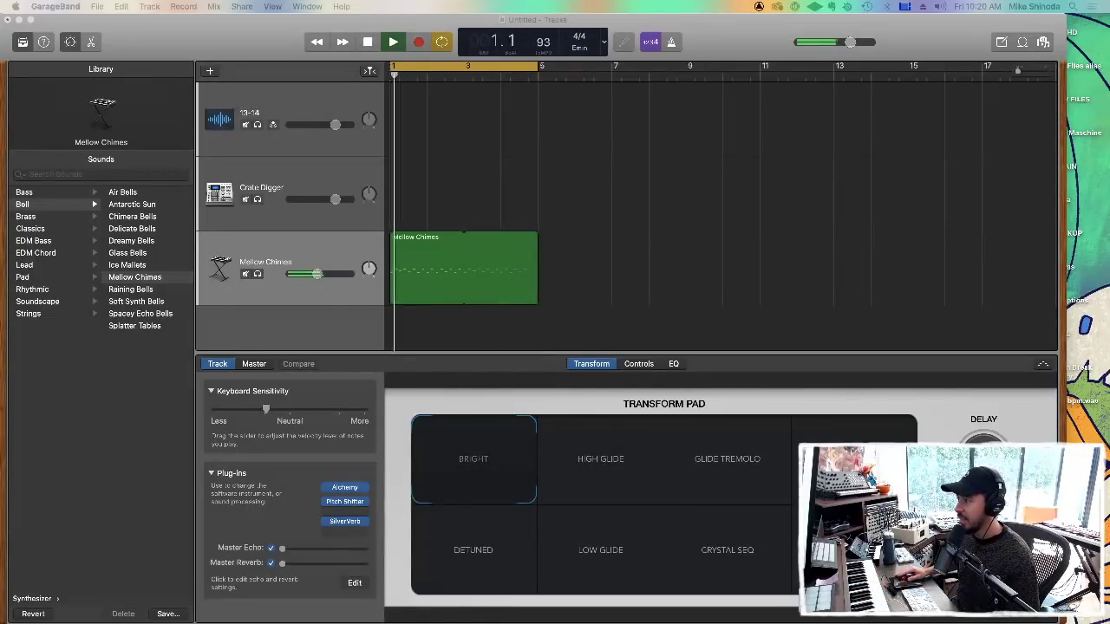
pyautogui.click(455, 368)
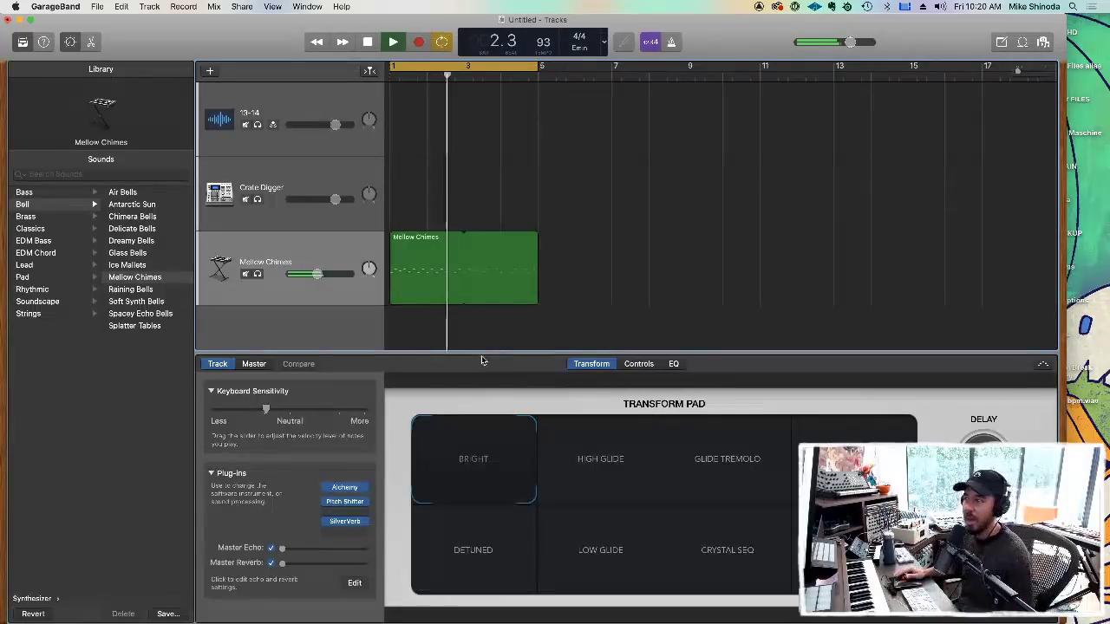
# Mute the Mellow Chimes track with playback stopped and hide the Smart Controls.
pyautogui.press('space')
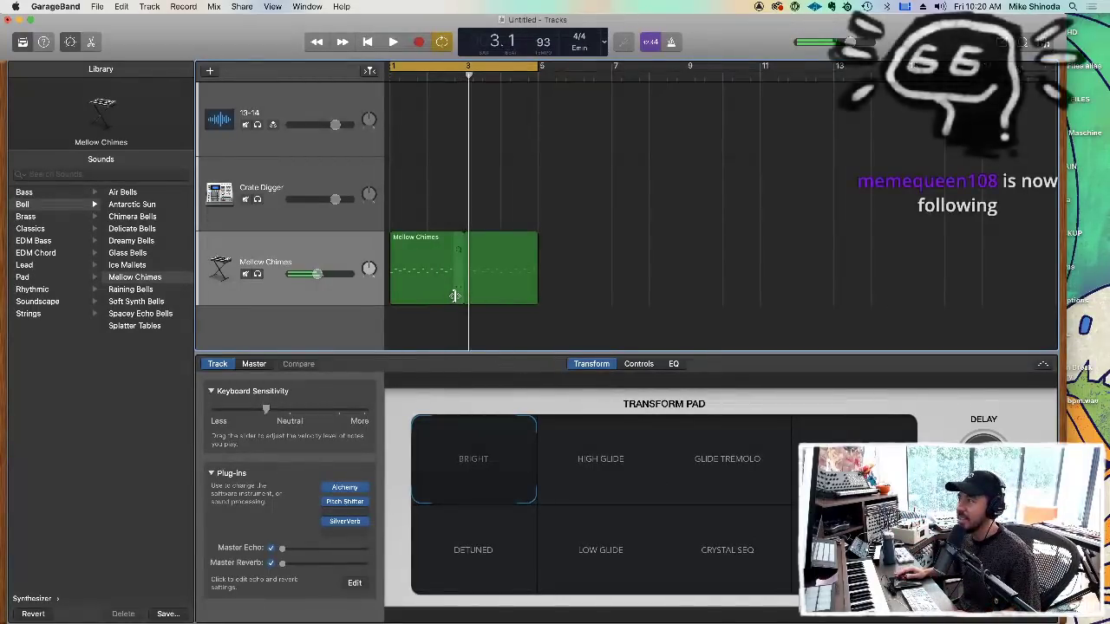
pyautogui.click(246, 274)
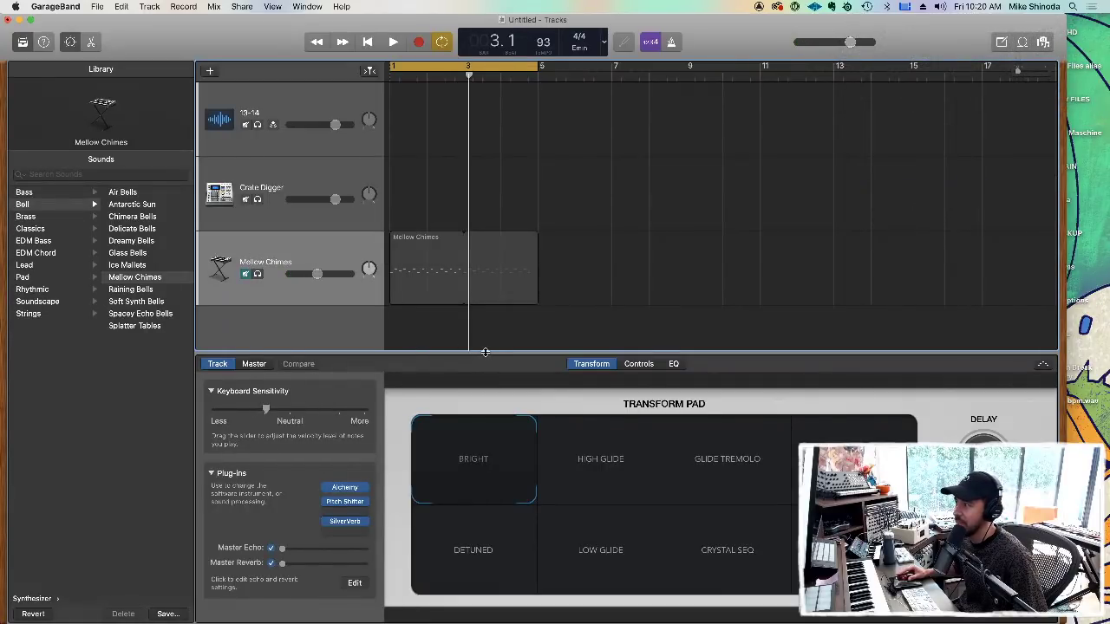
pyautogui.press('b')
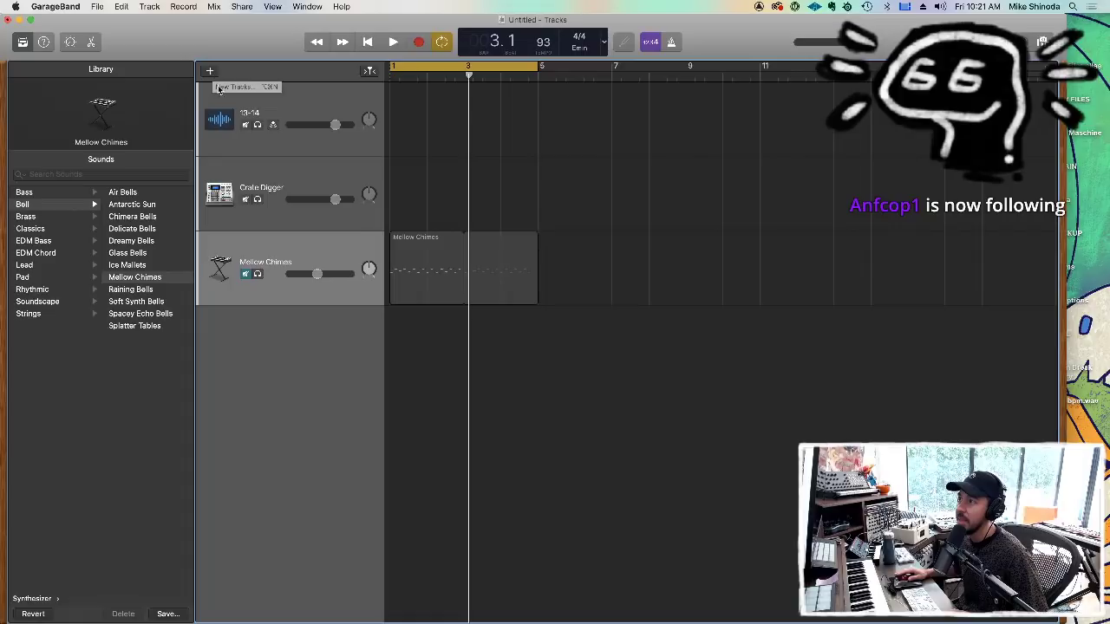
# Add a software instrument track after Crate Digger and move it to the top of the track list.
pyautogui.click(253, 183)
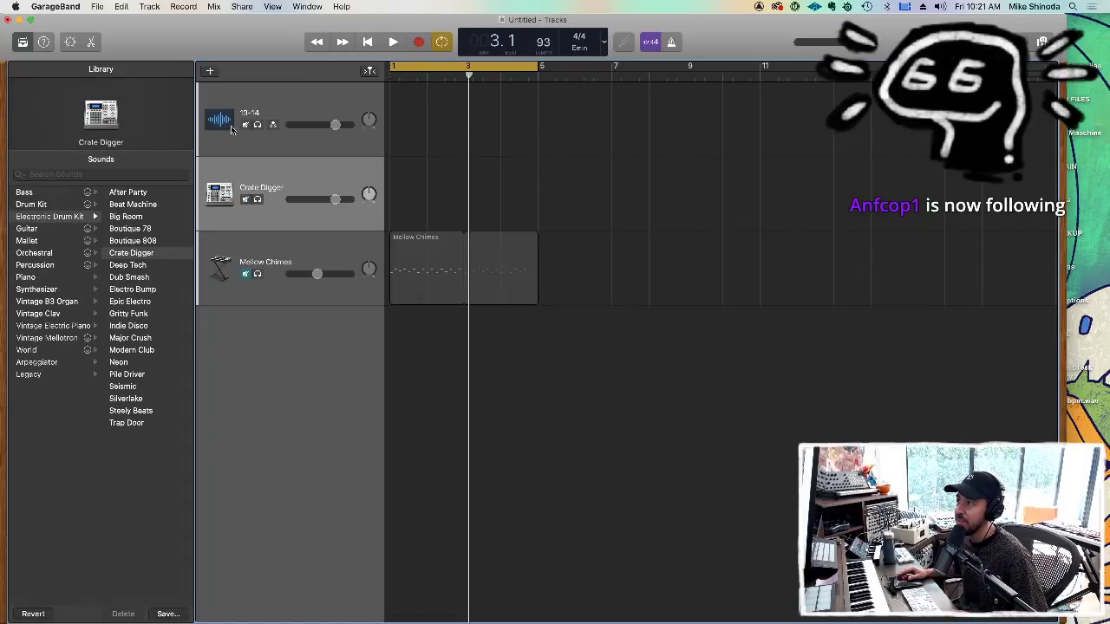
pyautogui.click(209, 71)
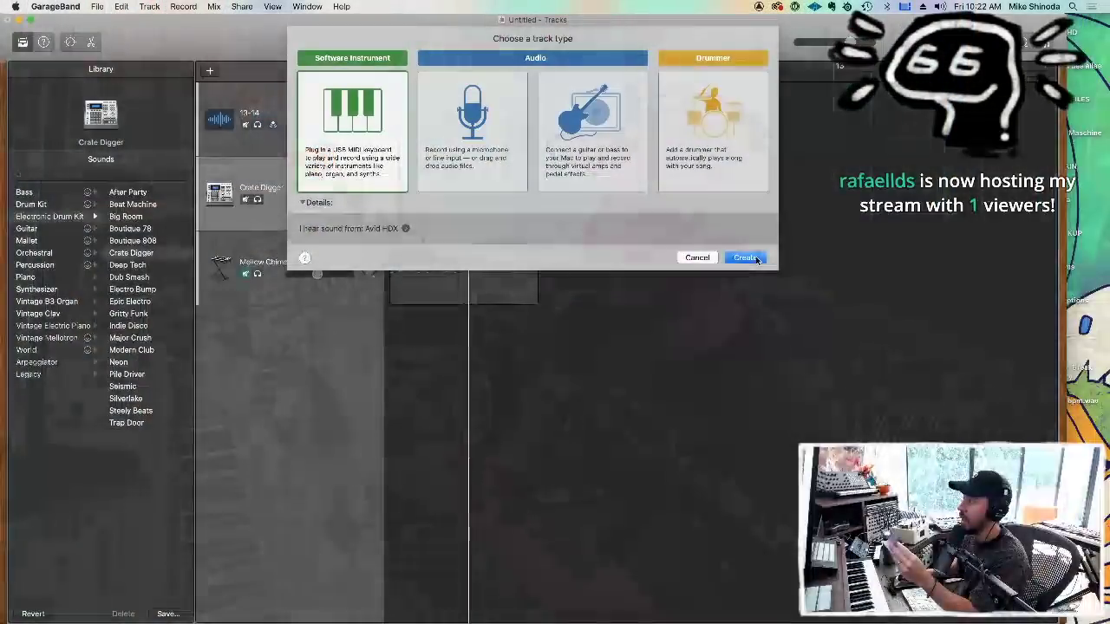
pyautogui.click(746, 258)
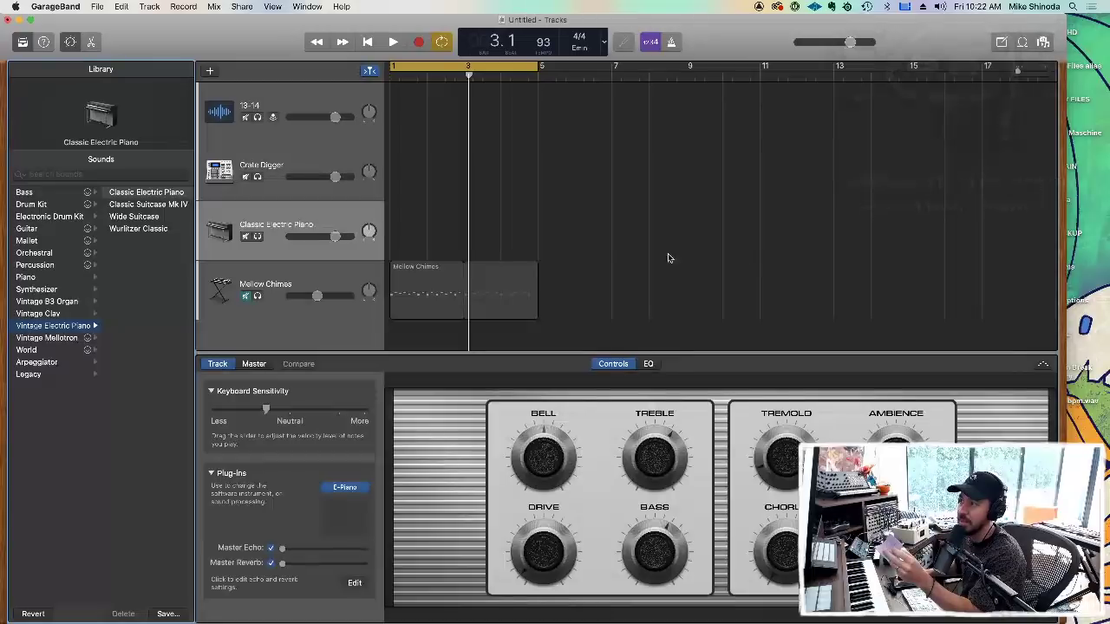
pyautogui.moveTo(278, 224); pyautogui.dragTo(263, 101)
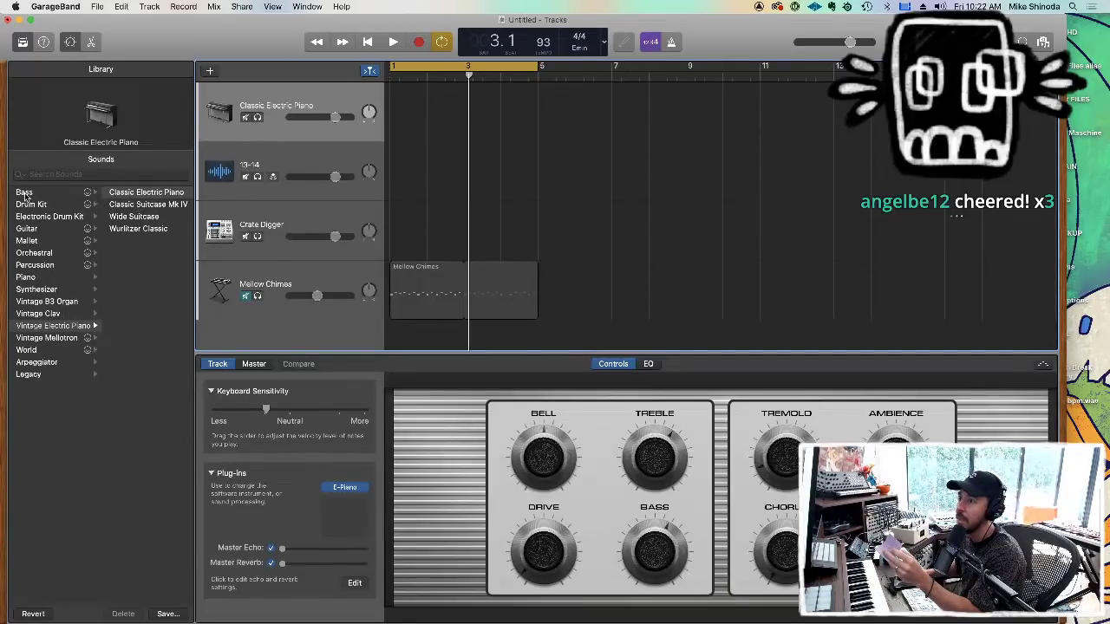
# Try loading the Koto sound from the World Stringed category for the new track.
pyautogui.click(33, 350)
pyautogui.click(125, 206)
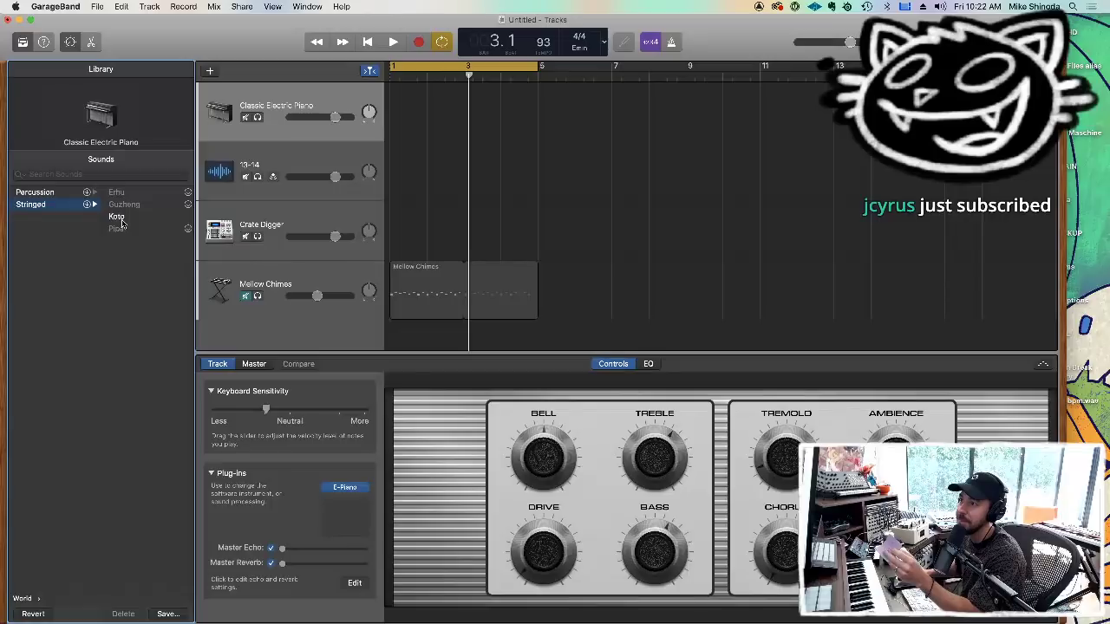
pyautogui.click(88, 173)
pyautogui.click(118, 218)
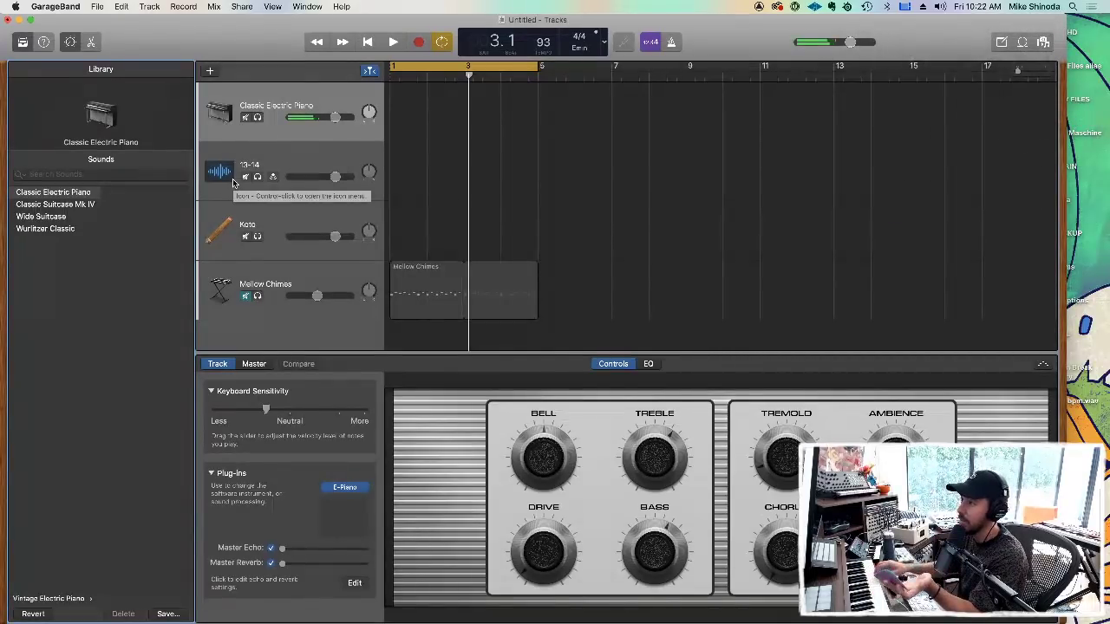
# Try moving the Koto track to the top, and undo both that move and the sound change that replaced Crate Digger.
pyautogui.click(279, 215)
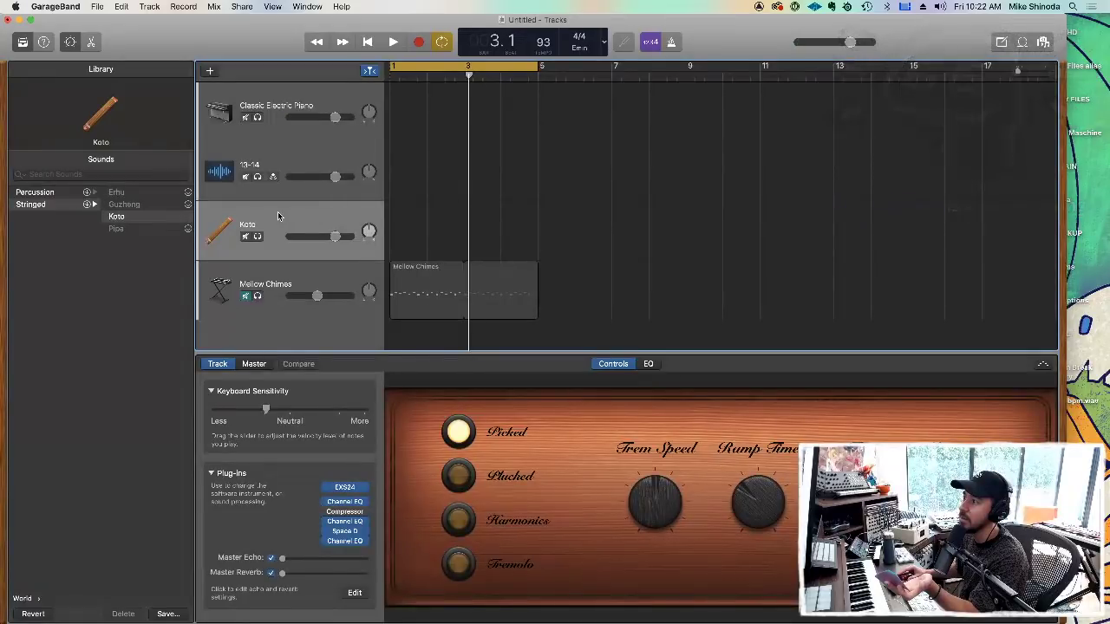
pyautogui.moveTo(279, 216); pyautogui.dragTo(277, 241)
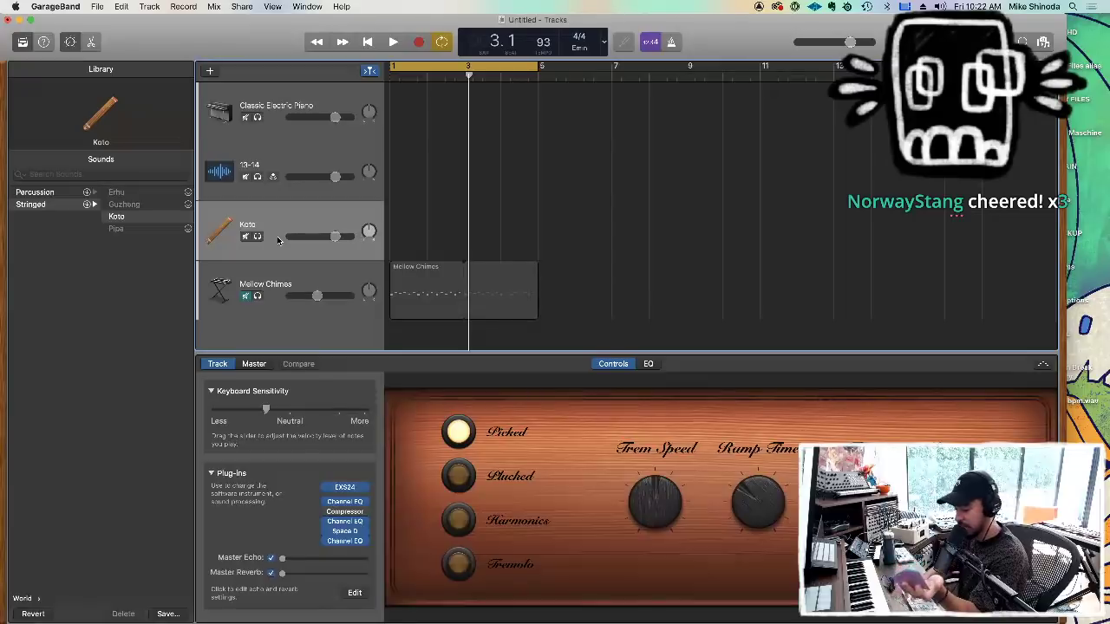
pyautogui.press('super+z')
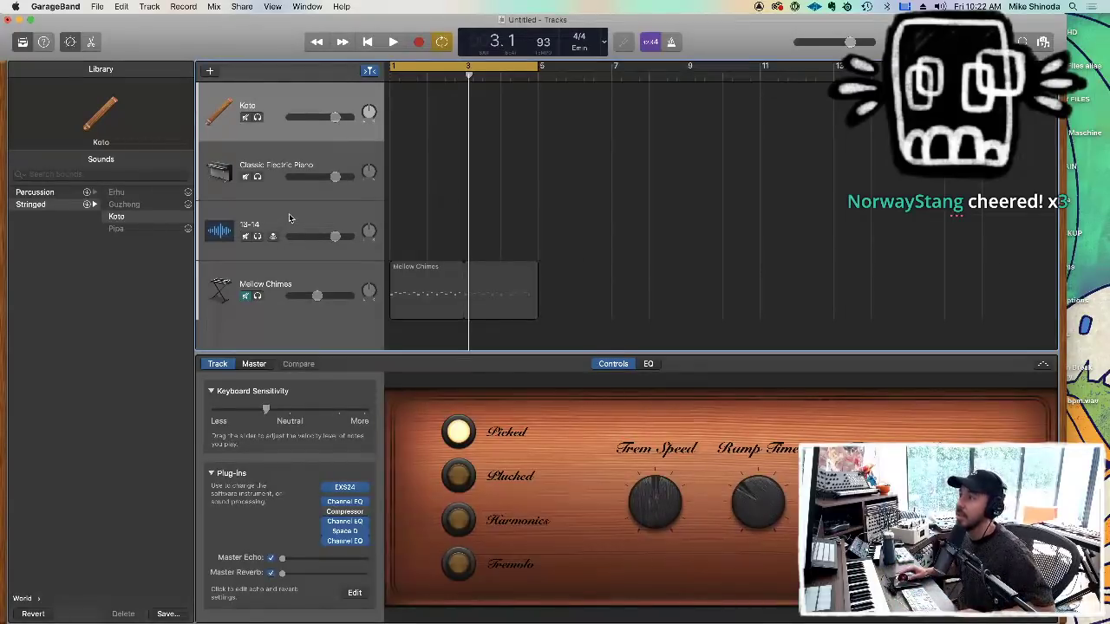
pyautogui.press('super+shift+z')
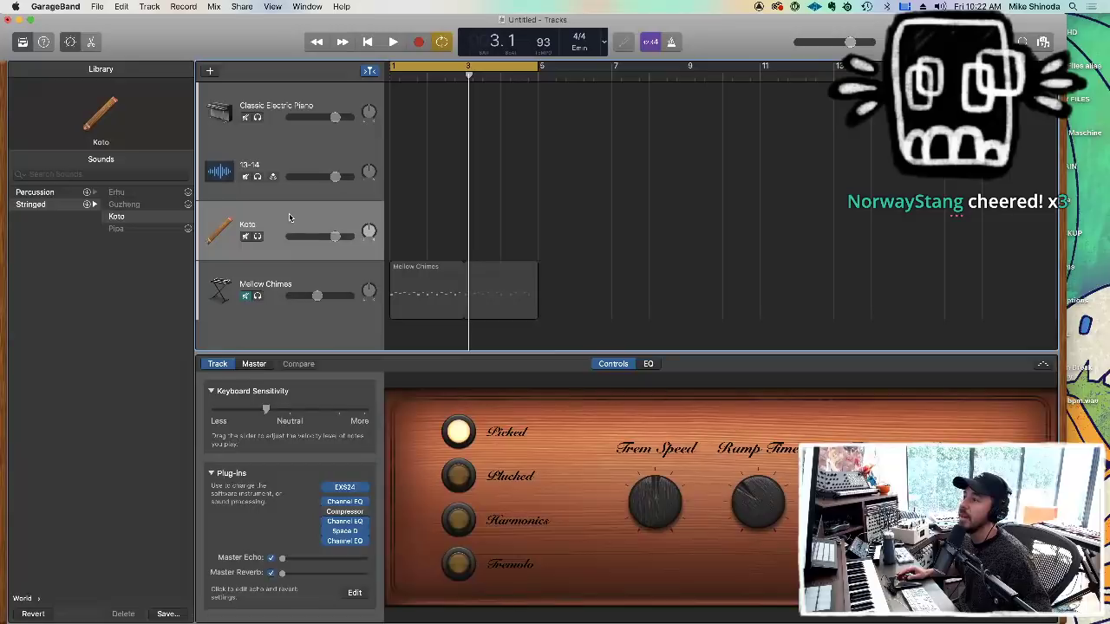
pyautogui.press('super+z')
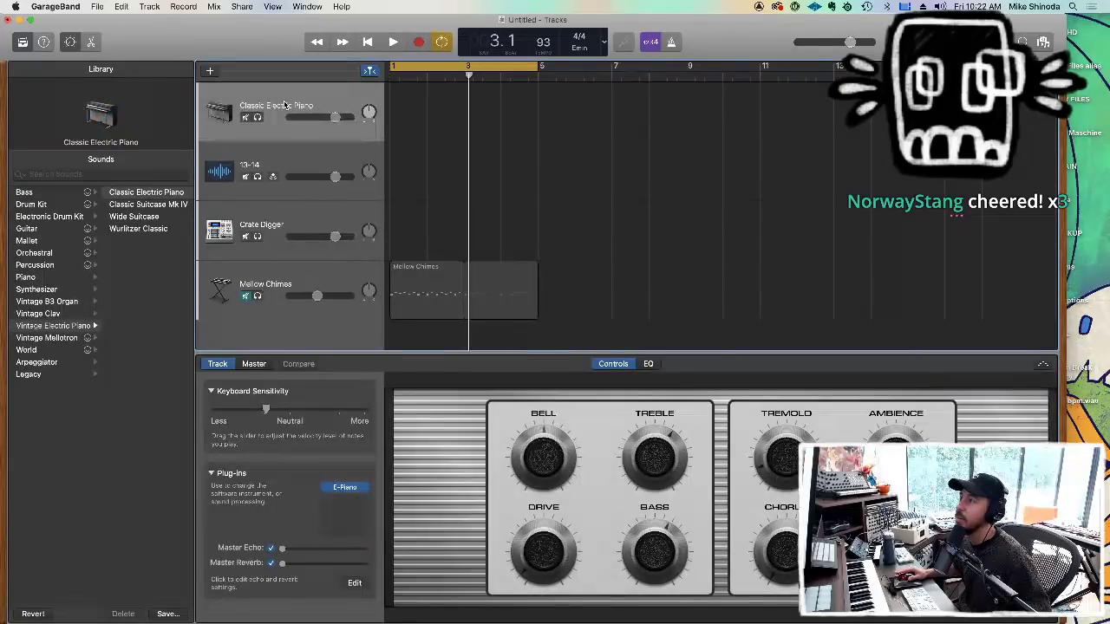
# Replace the Classic Electric Piano sound on the top track with Koto from the World Stringed category.
pyautogui.click(47, 350)
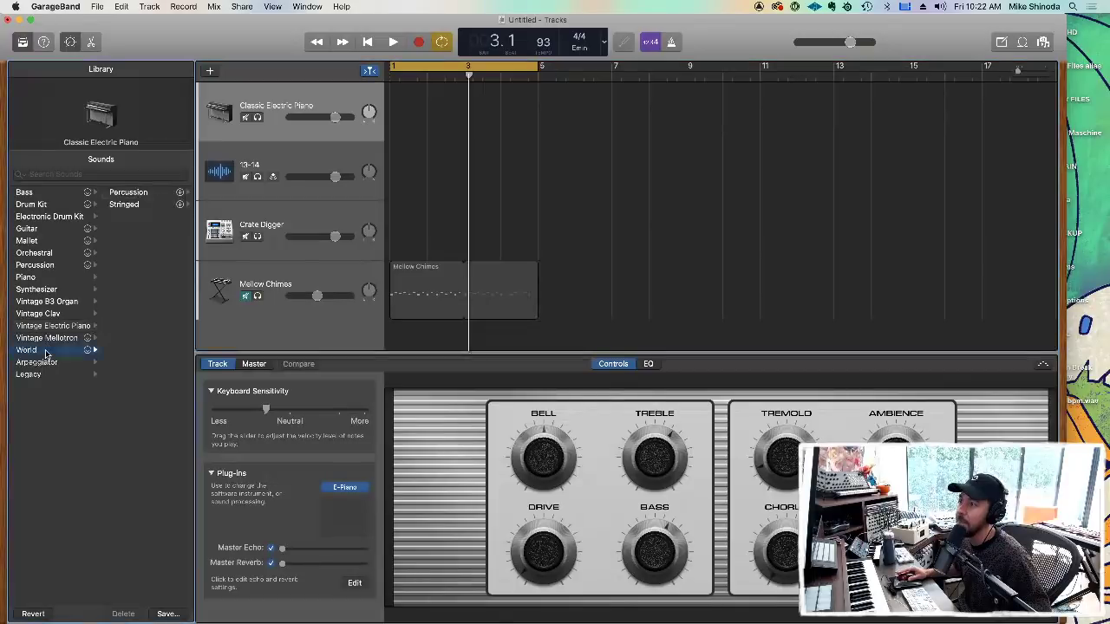
pyautogui.click(118, 206)
pyautogui.click(121, 216)
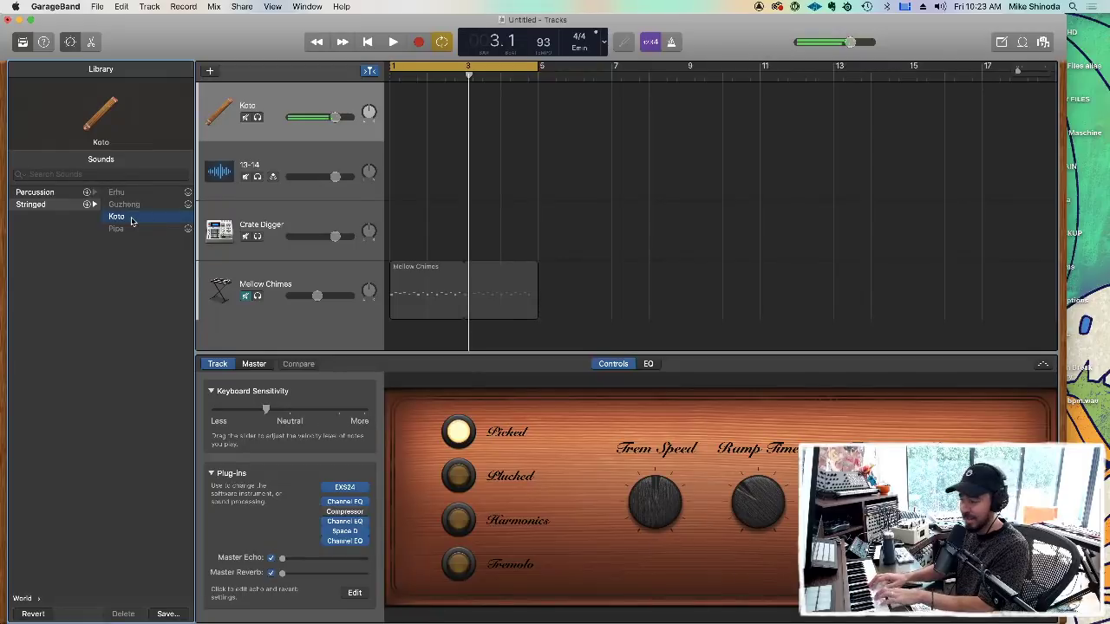
pyautogui.click(131, 219)
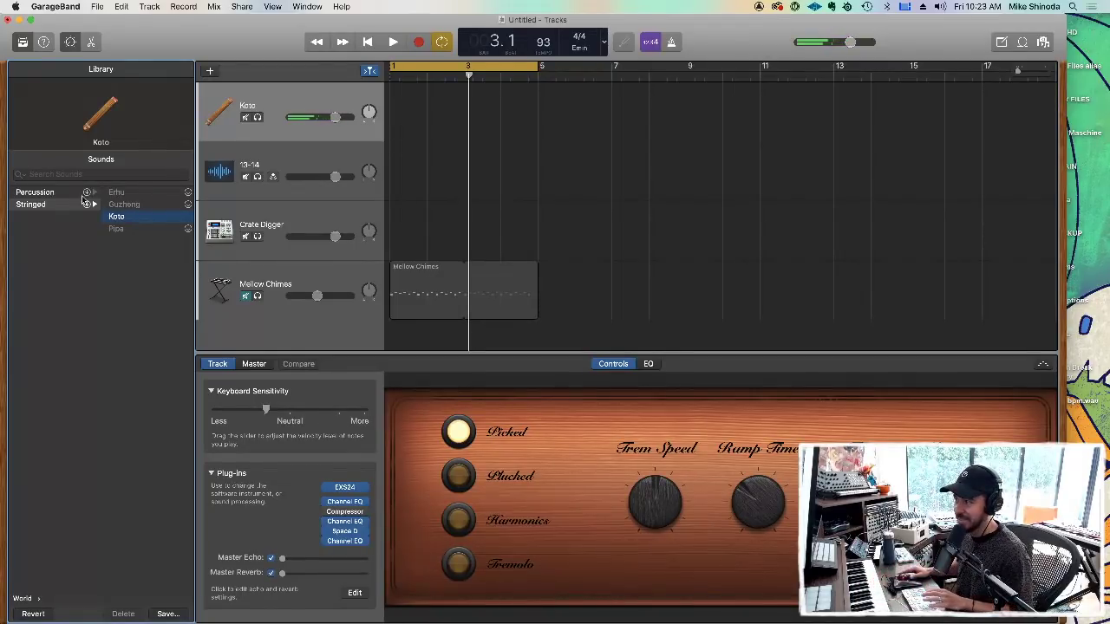
# Try the Plucked, Harmonics and Tremolo articulations of the Koto in turn.
pyautogui.click(459, 475)
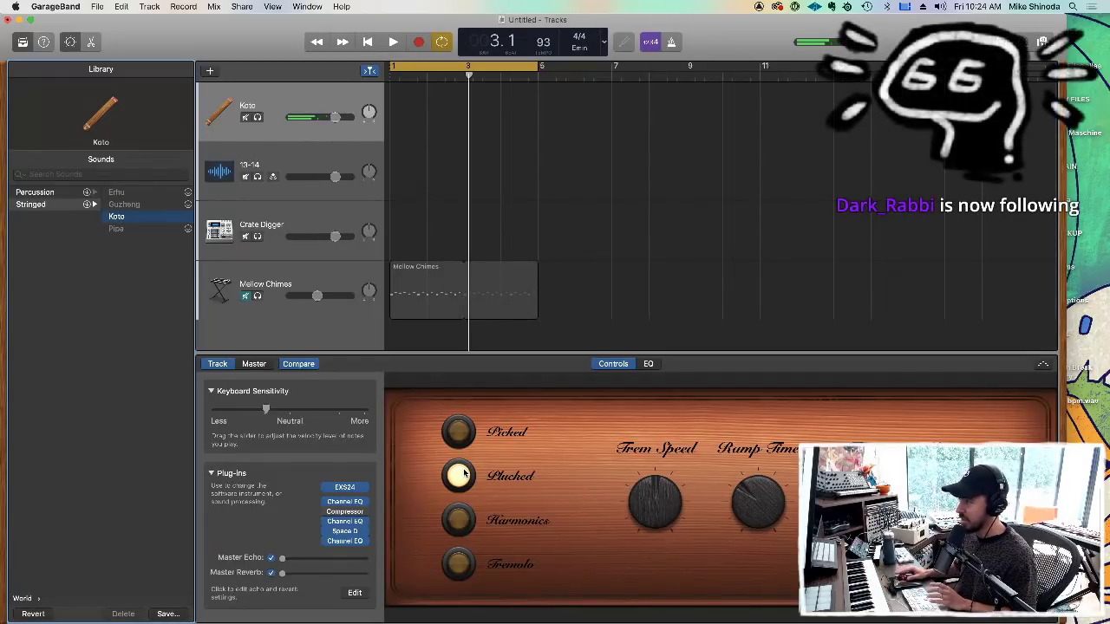
pyautogui.click(459, 524)
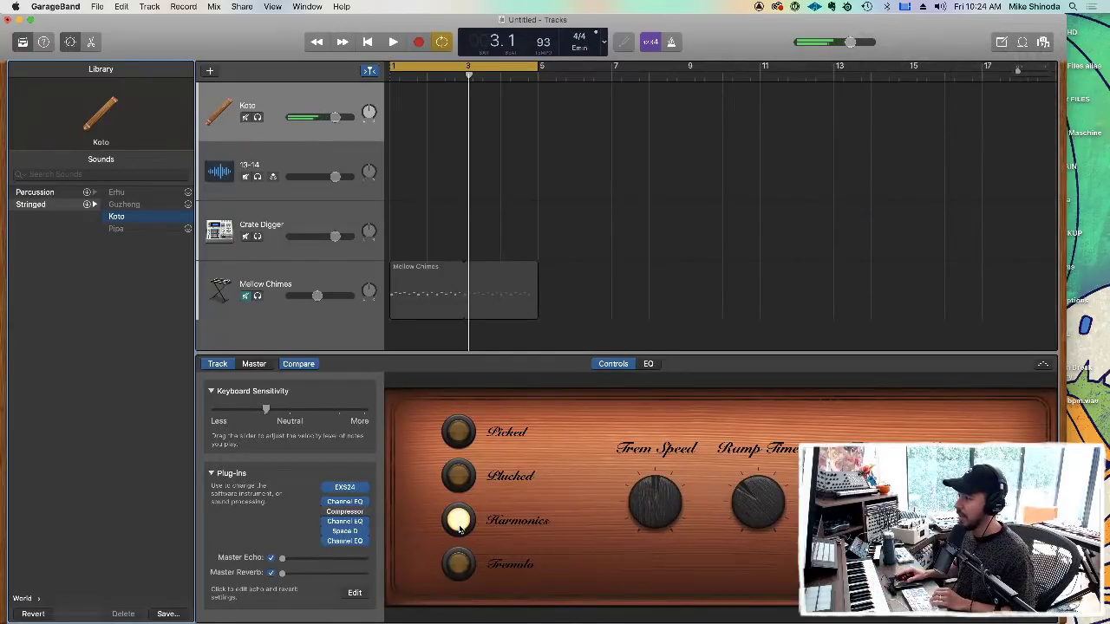
pyautogui.click(460, 563)
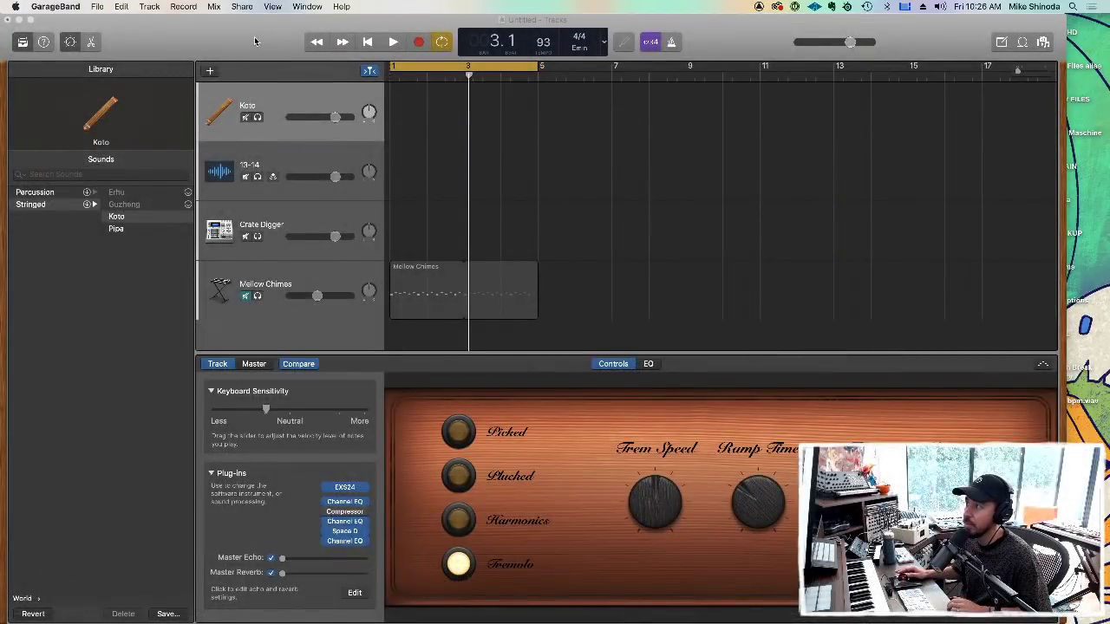
# Change the top track's sound from Koto to Pipa in the World Stringed category.
pyautogui.click(116, 229)
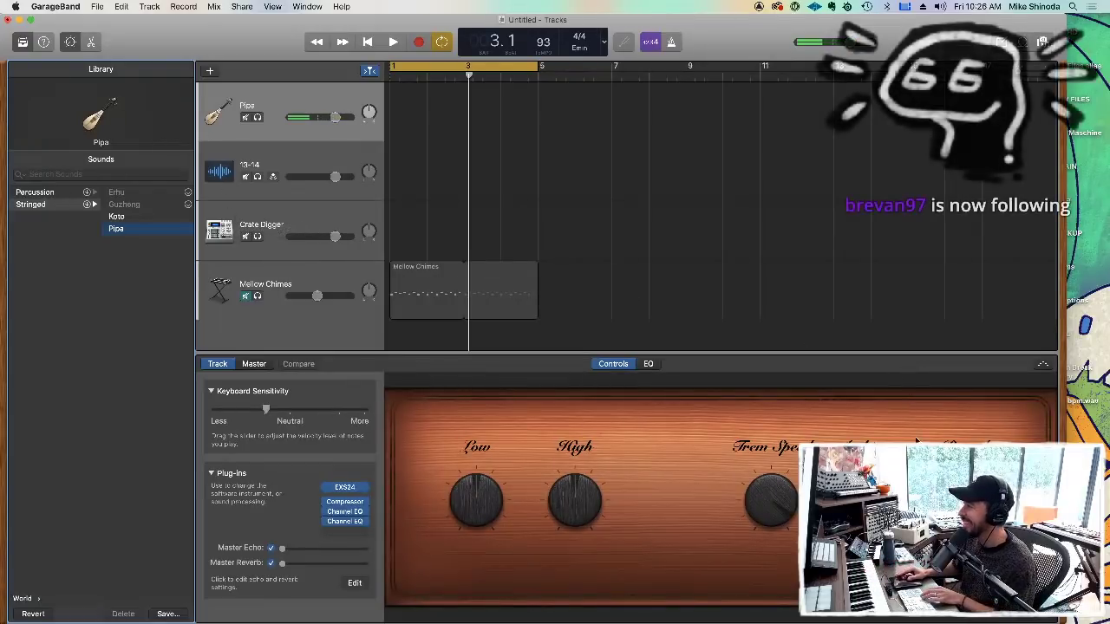
# Change the top track's sound from Pipa to Koto and move the Crate Digger track directly below it.
pyautogui.moveTo(555, 621)
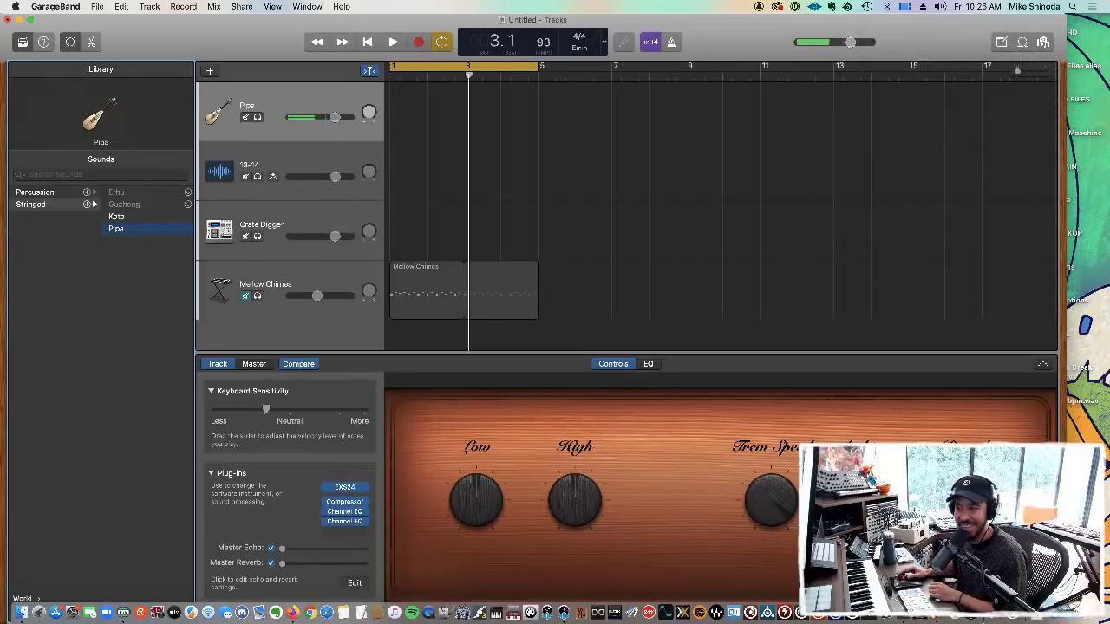
pyautogui.click(145, 218)
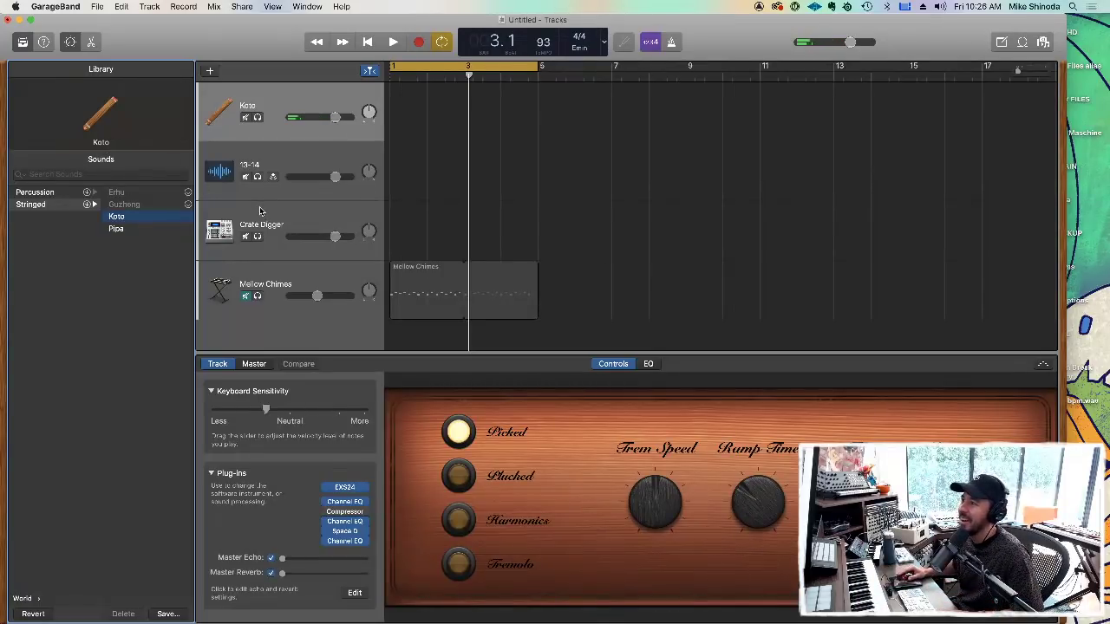
pyautogui.moveTo(263, 224); pyautogui.dragTo(257, 159)
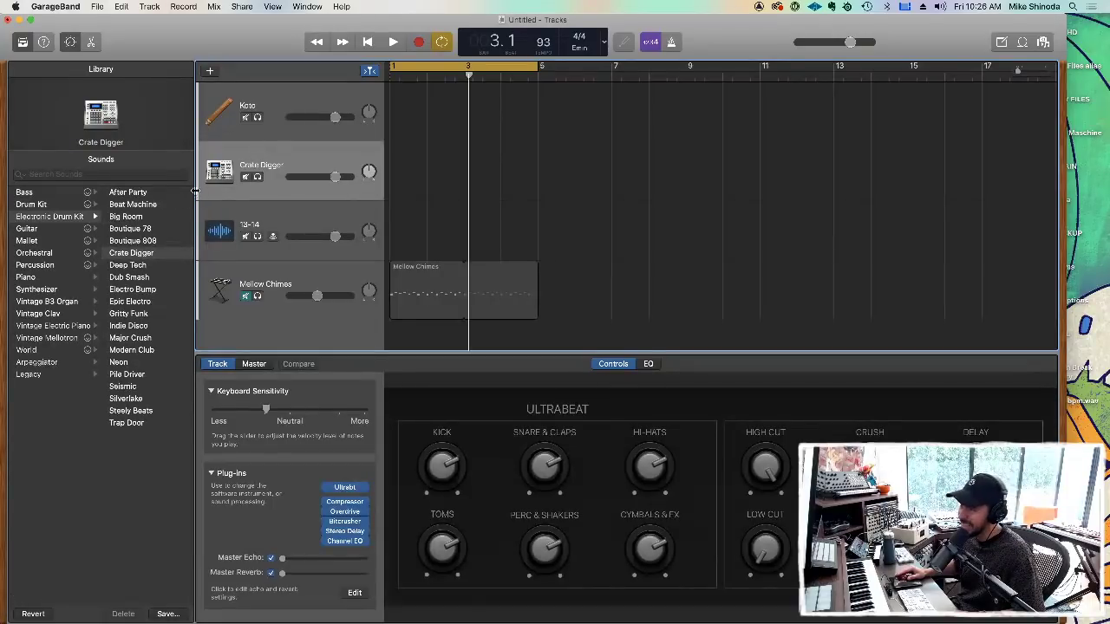
# Add a software instrument track below Crate Digger and give it the Fingerstyle Bass sound.
pyautogui.click(209, 70)
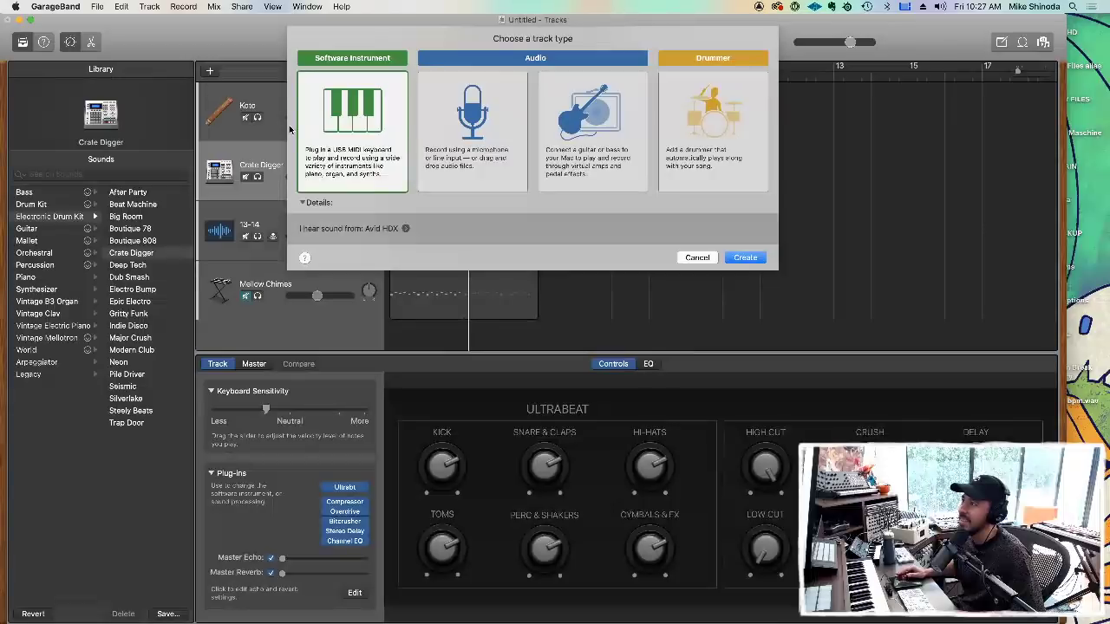
pyautogui.click(745, 258)
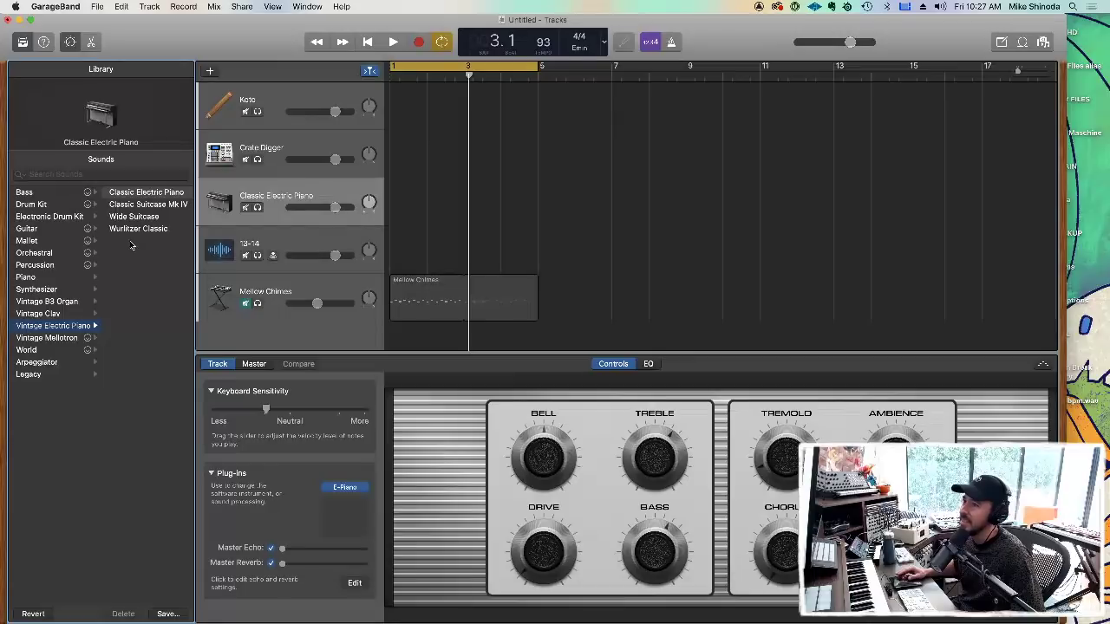
pyautogui.click(58, 194)
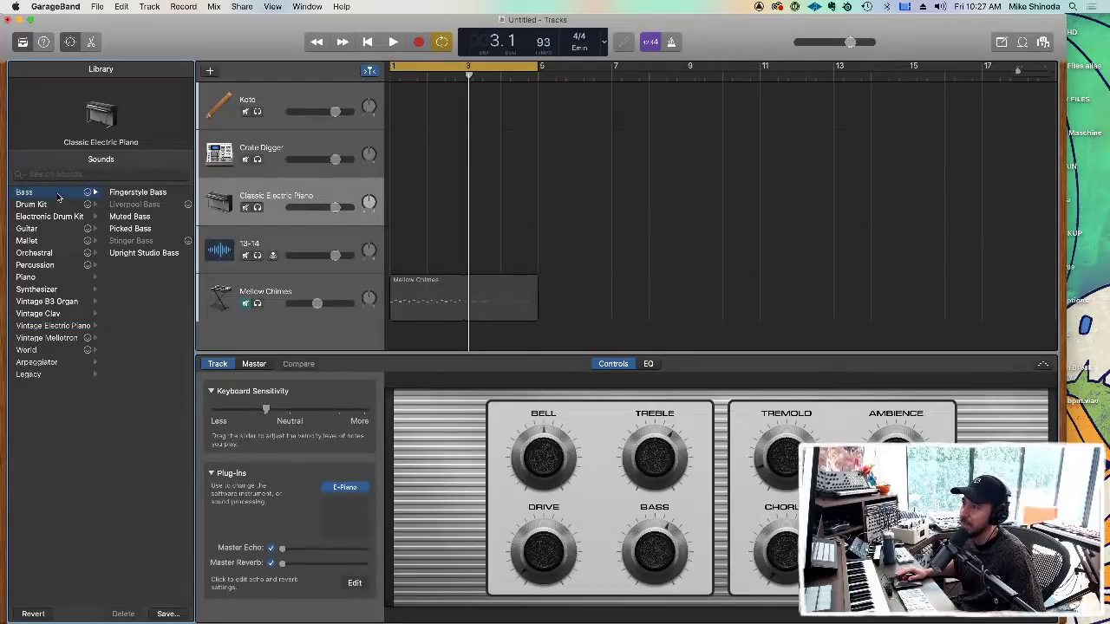
pyautogui.click(152, 193)
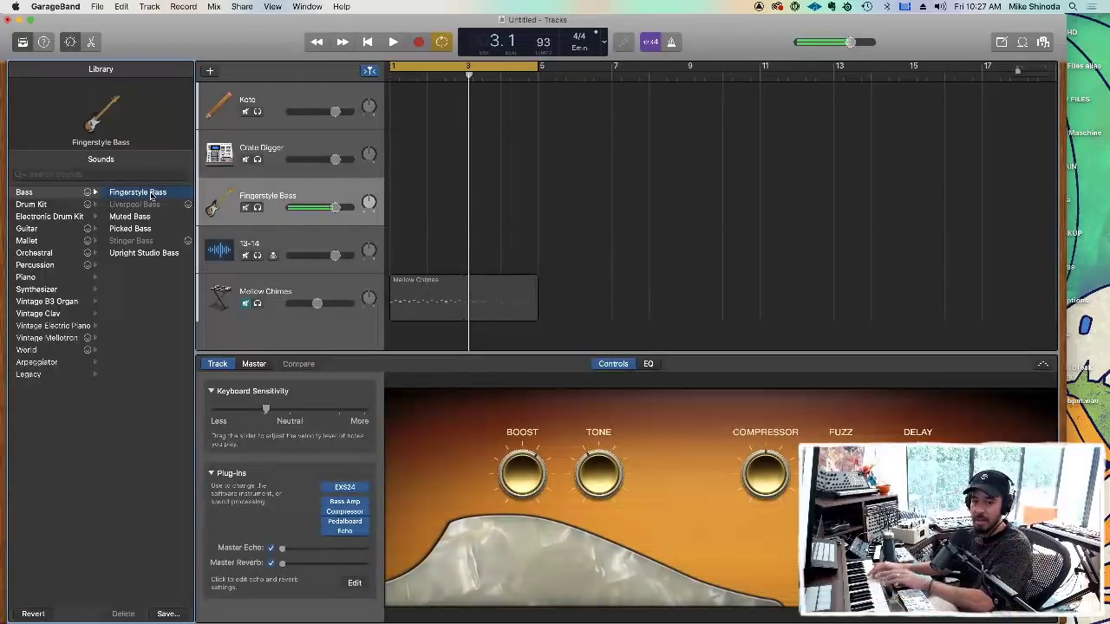
# Try the Muted Bass, Picked Bass and Upright Studio Bass sounds in turn on the new track.
pyautogui.click(143, 218)
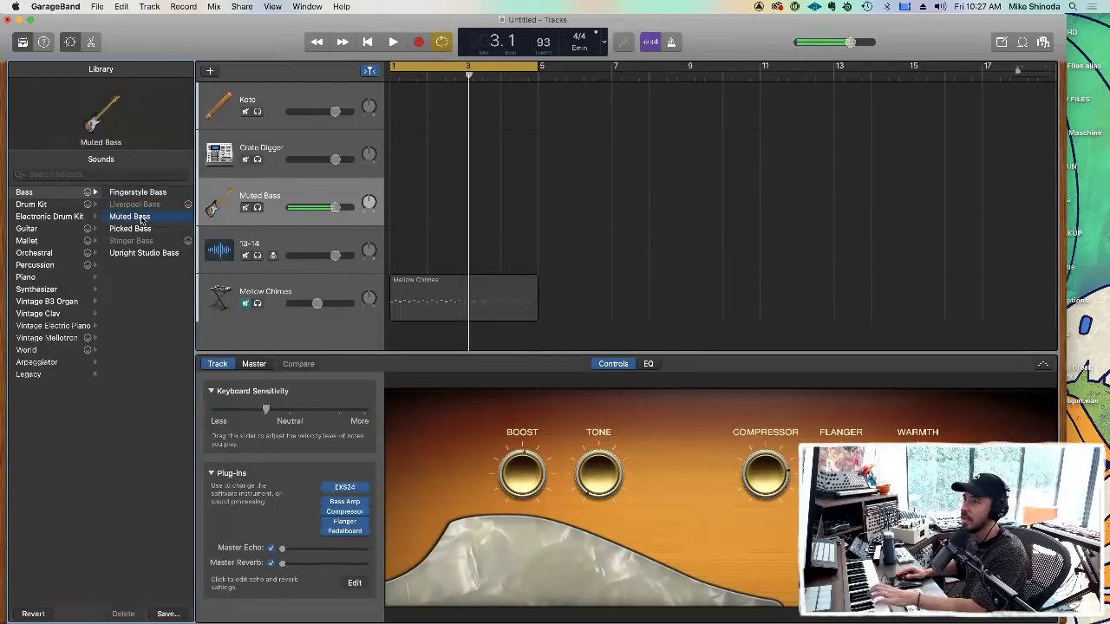
pyautogui.click(136, 231)
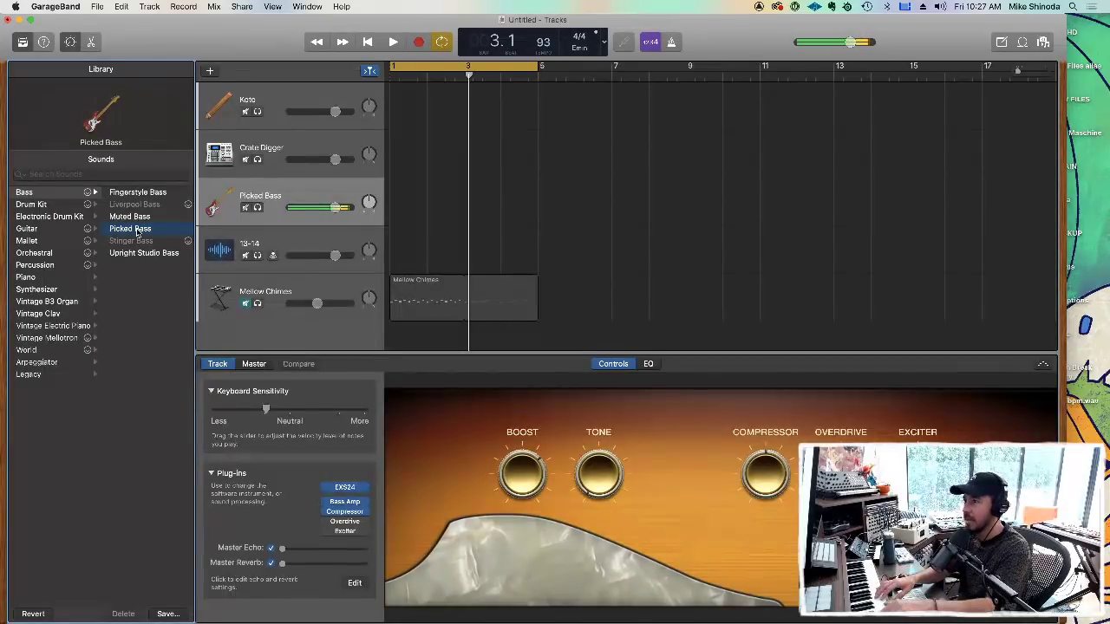
pyautogui.click(167, 255)
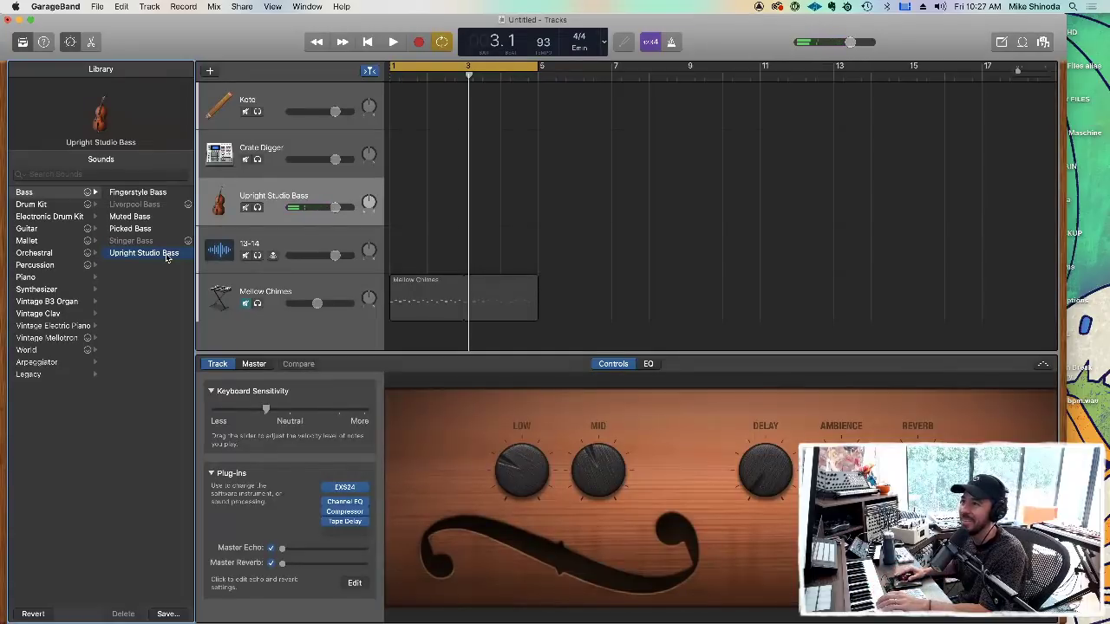
# Try the Acoustic Guitar, Hard Rock and Classic Clean sounds from the Guitar category on the bass track.
pyautogui.click(44, 230)
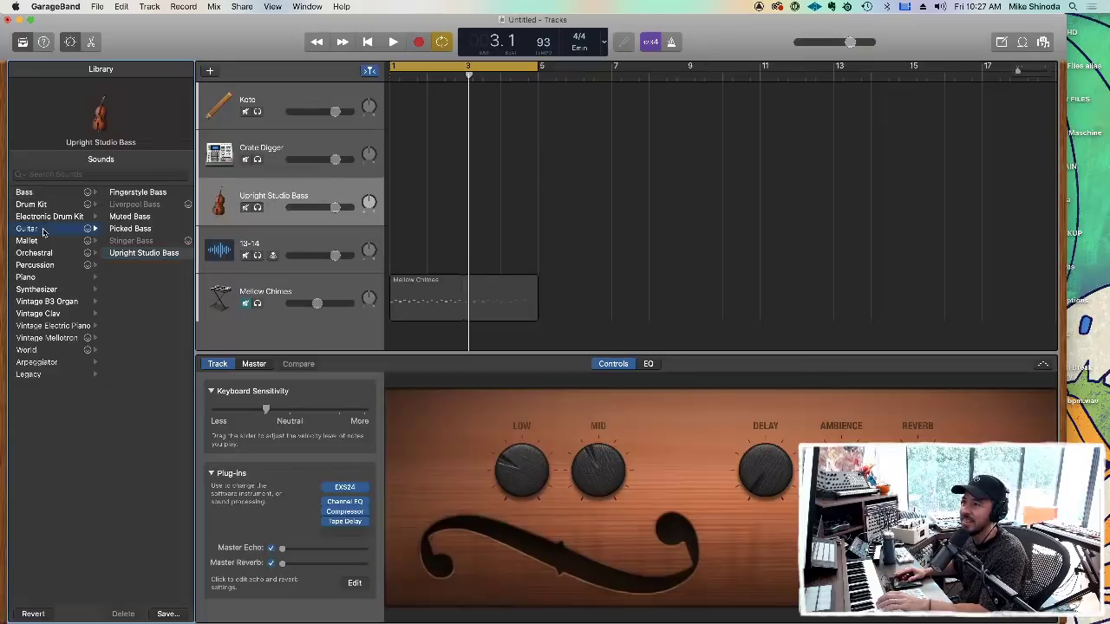
pyautogui.click(150, 193)
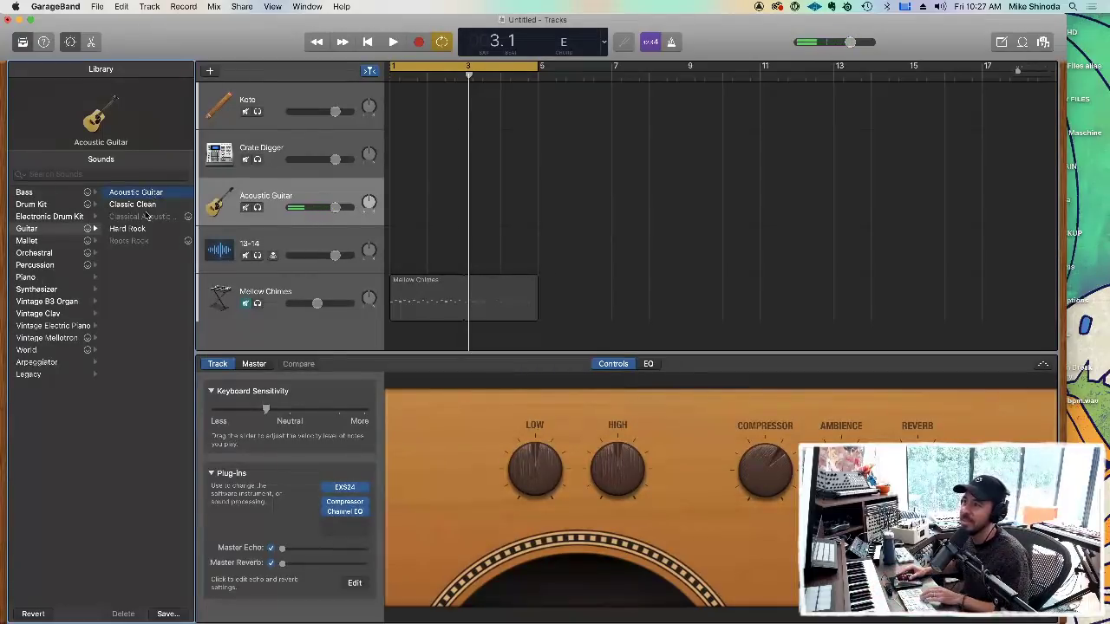
pyautogui.click(128, 229)
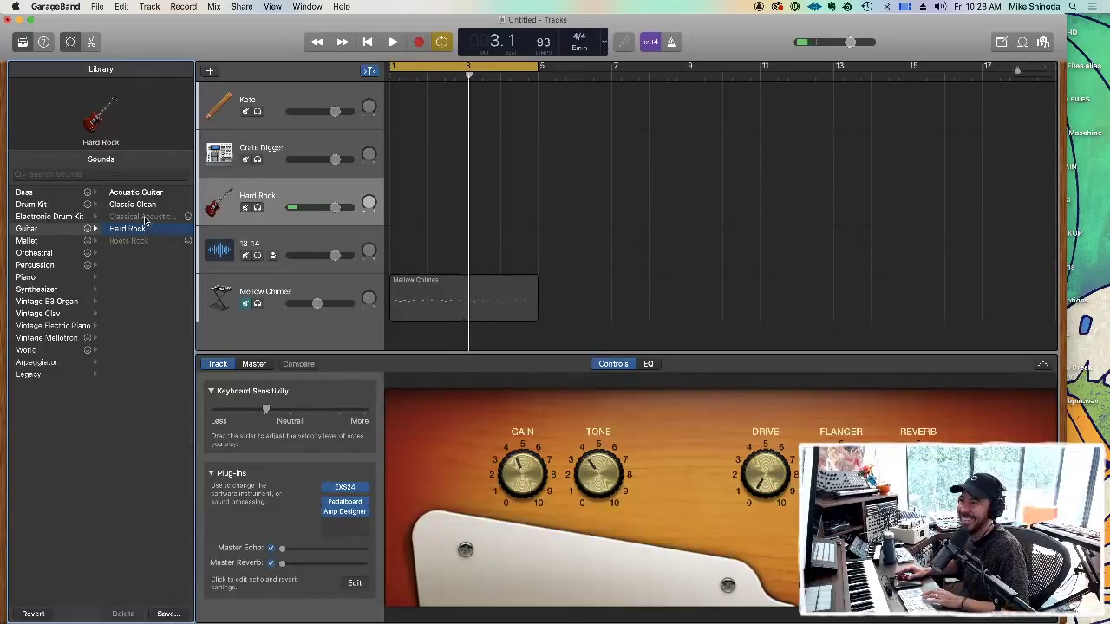
pyautogui.click(133, 204)
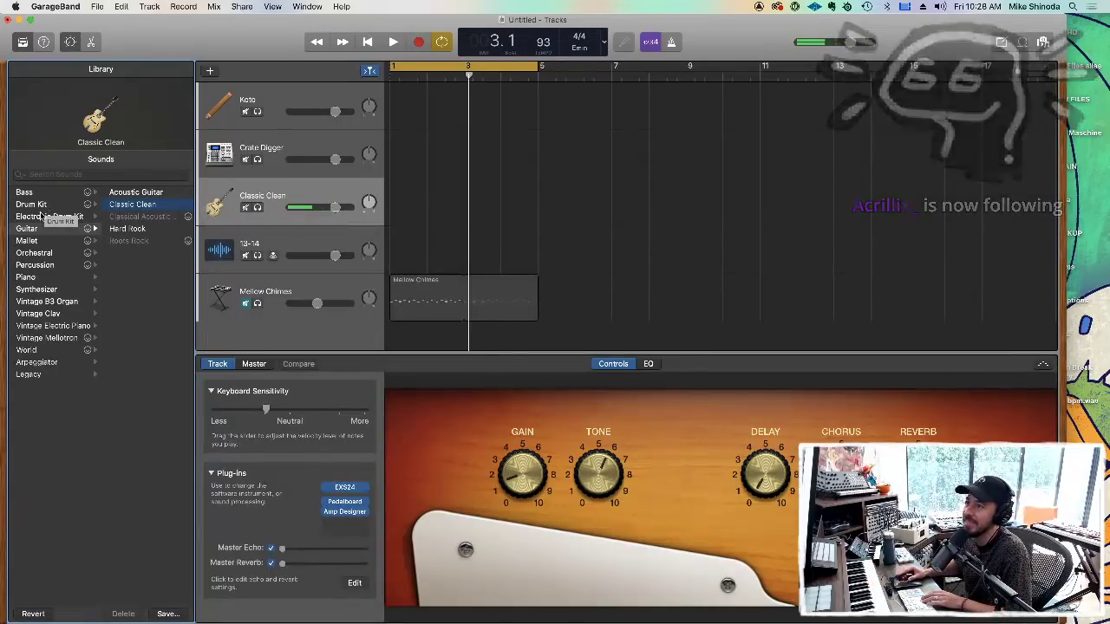
# Browse the Mallet and Orchestral categories and set the Classic Clean track's sound to Orchestral Kit from Orchestral Percussion.
pyautogui.click(46, 242)
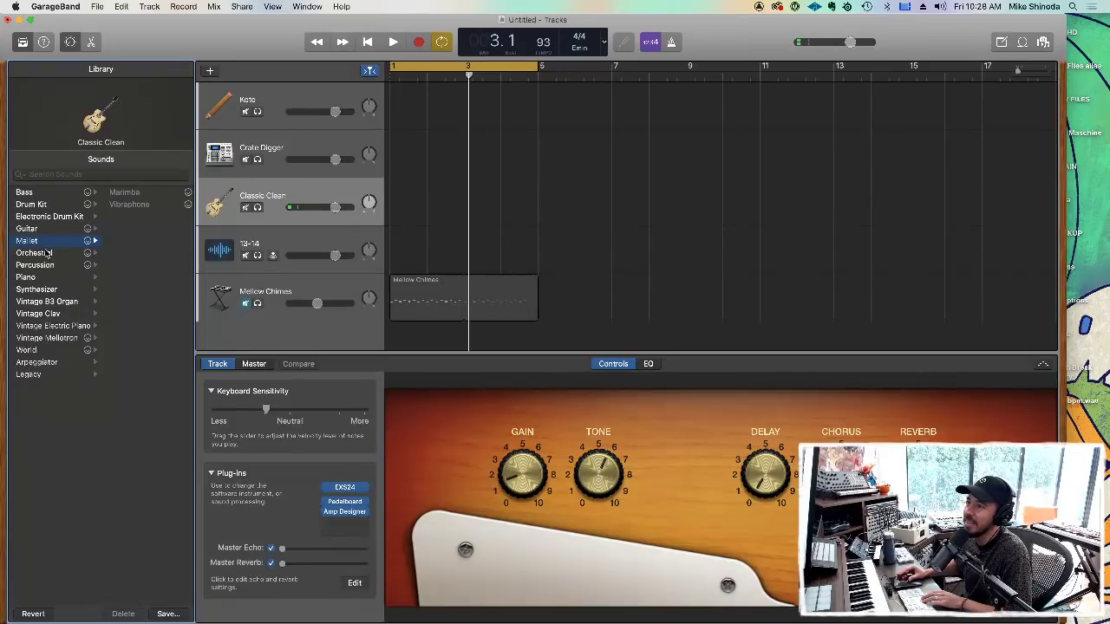
pyautogui.click(47, 255)
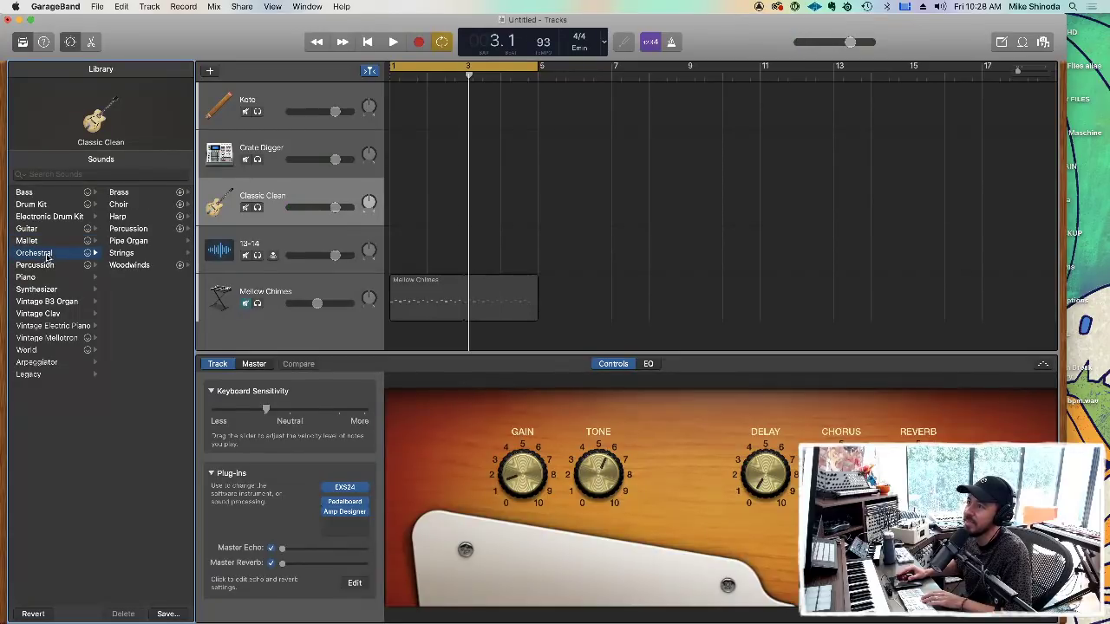
pyautogui.click(132, 194)
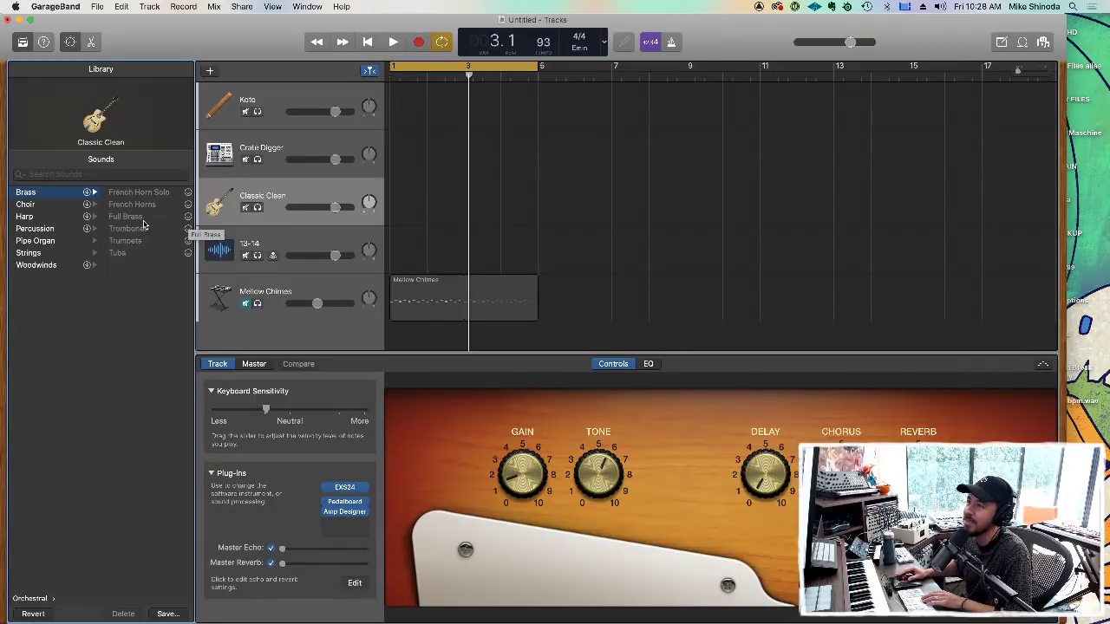
pyautogui.click(47, 205)
pyautogui.click(43, 217)
pyautogui.press('Down')
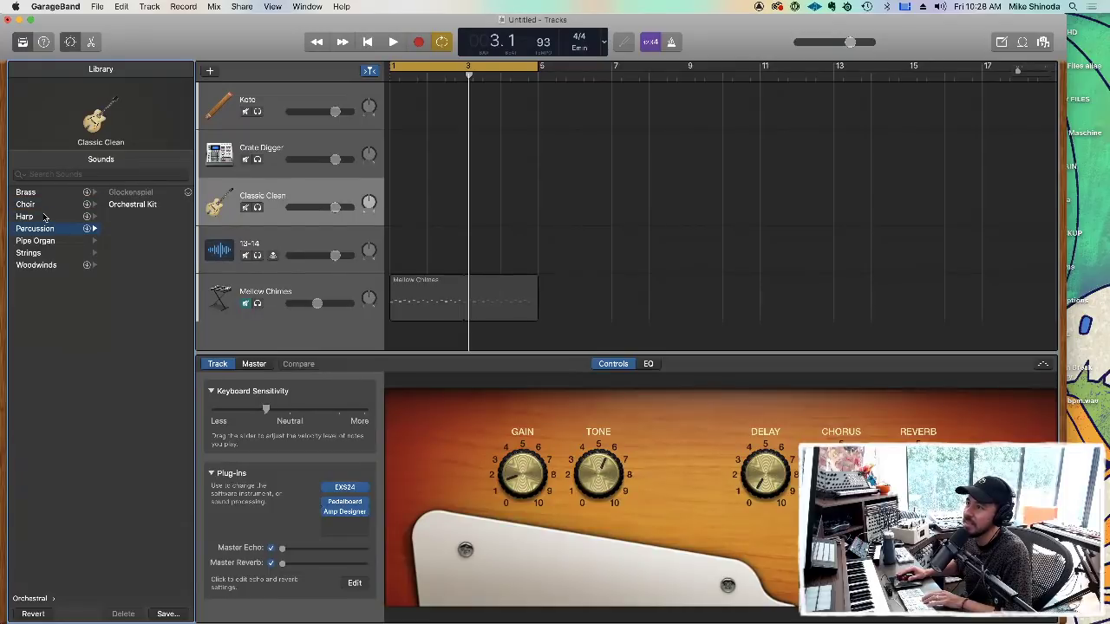
pyautogui.click(140, 207)
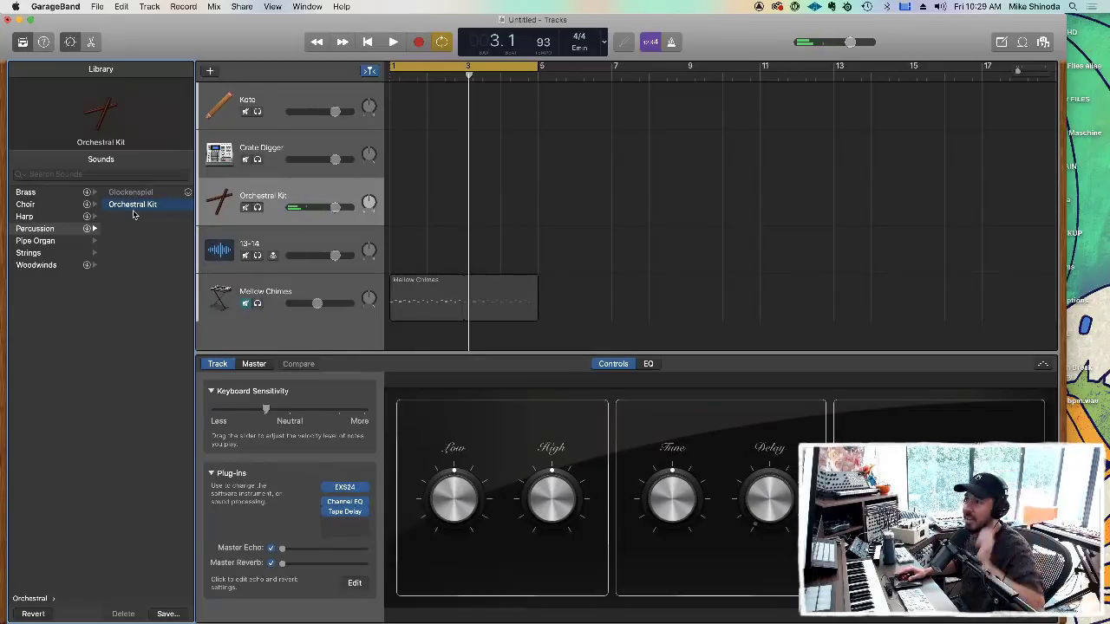
# Add a software instrument track below Orchestral Kit with the Steinway Grand Piano sound.
pyautogui.click(209, 71)
pyautogui.click(745, 258)
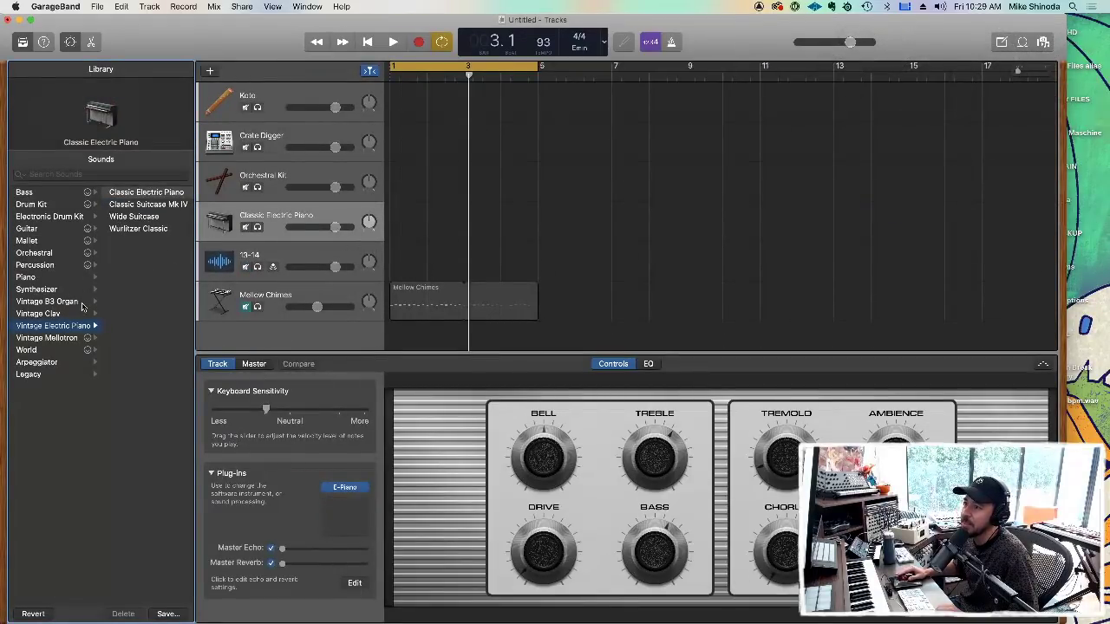
pyautogui.click(38, 278)
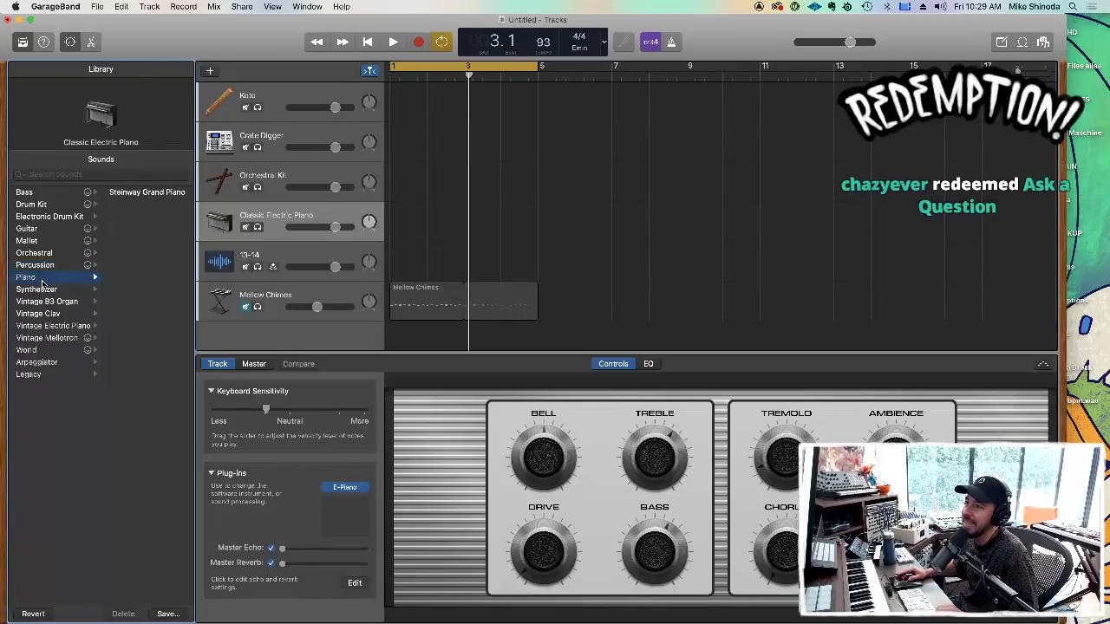
pyautogui.click(147, 194)
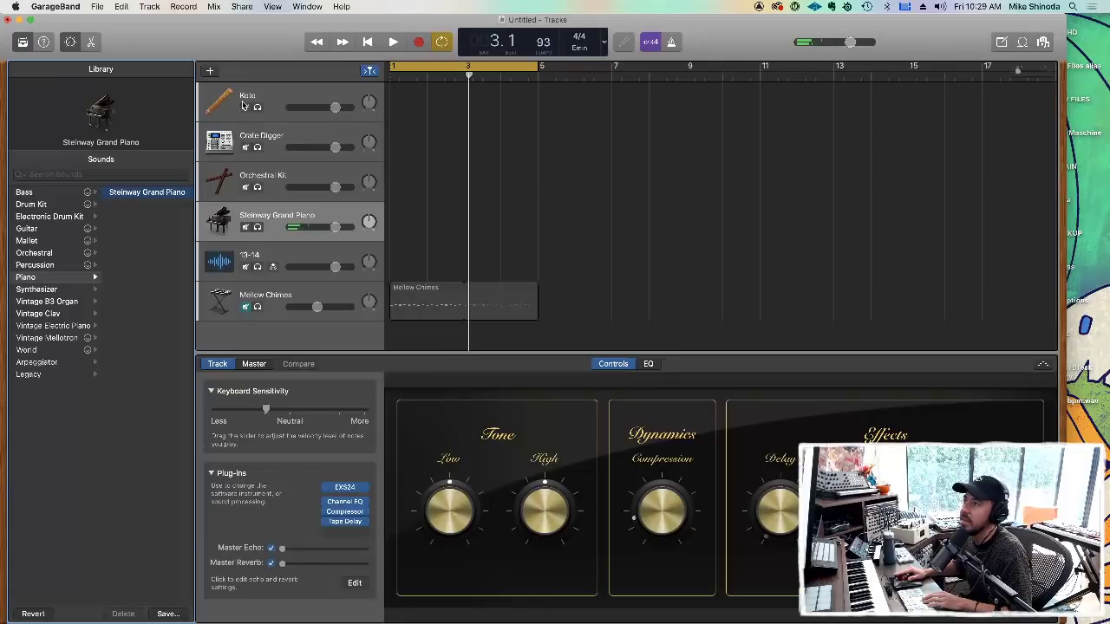
# Add another software instrument track with the Bebop Organ sound from the Vintage B3 Organ category.
pyautogui.click(210, 72)
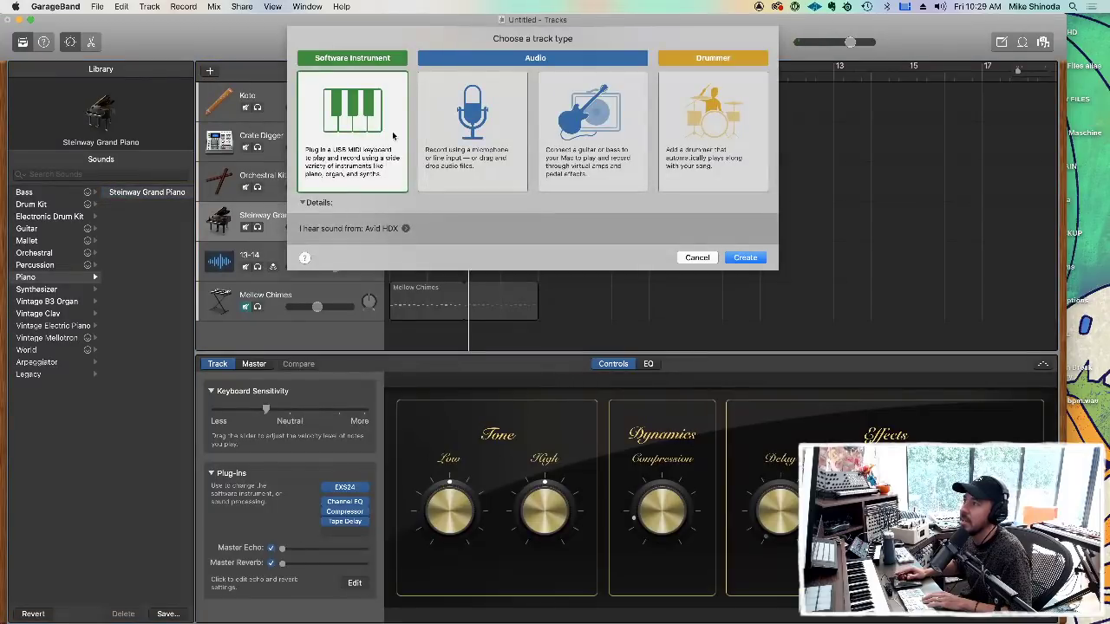
pyautogui.click(747, 254)
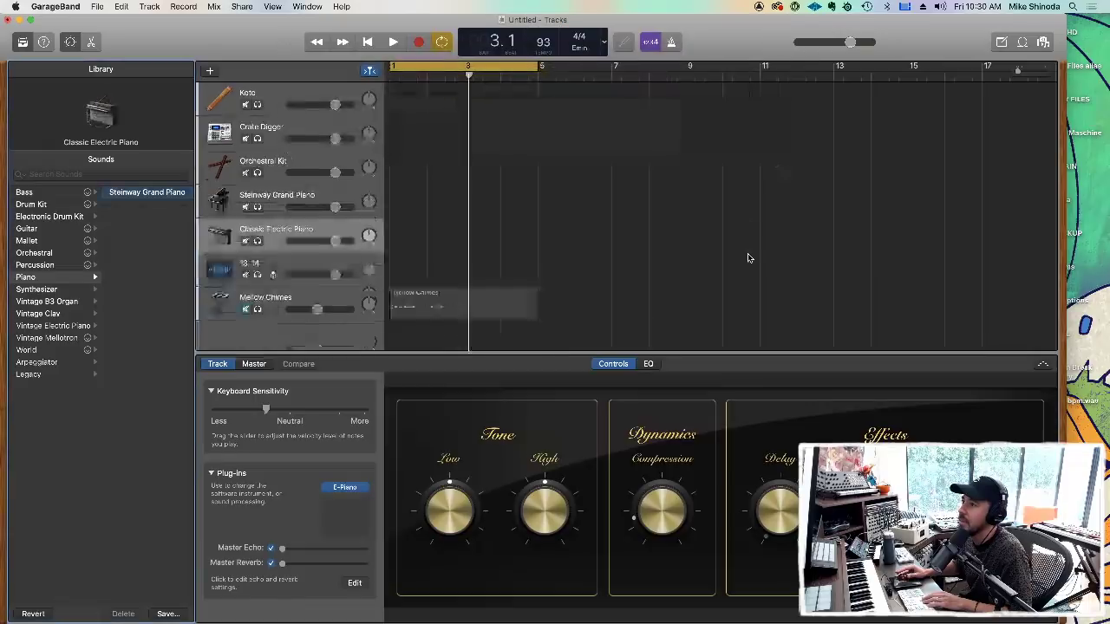
pyautogui.click(65, 304)
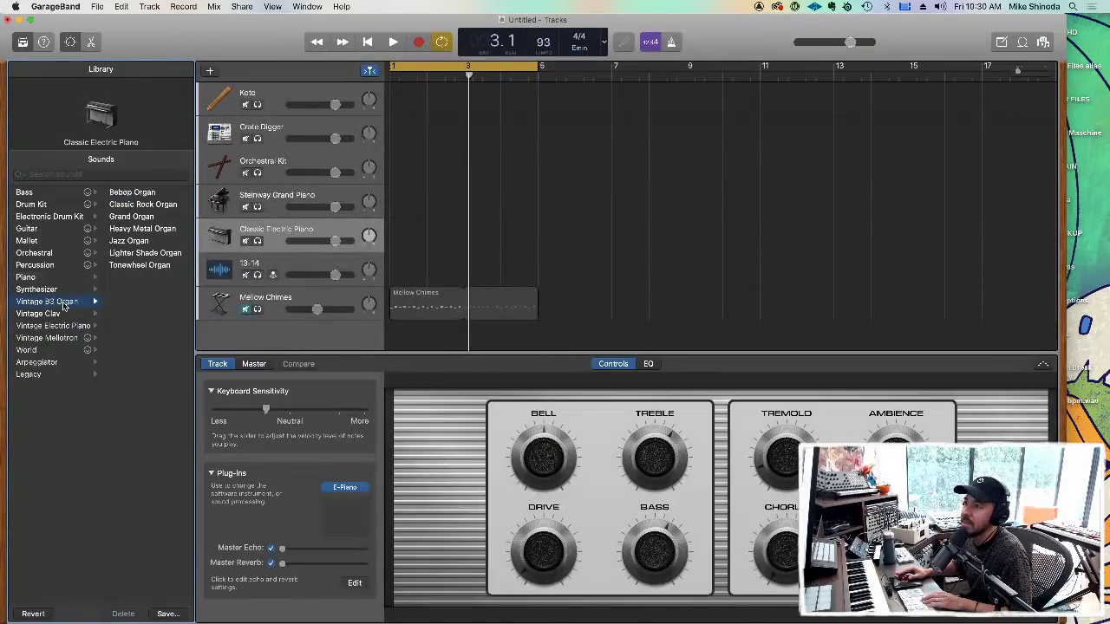
pyautogui.click(139, 196)
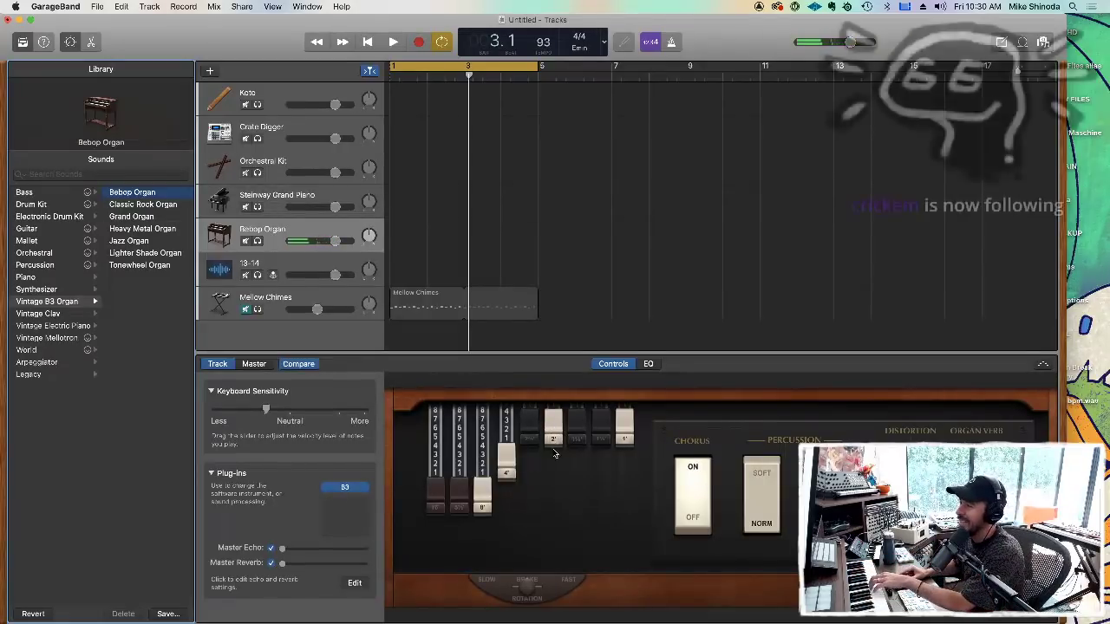
# Pull out the Bebop Organ's 2' drawbar and the neighbouring dark drawbars, and try the chorus switch and Soft percussion.
pyautogui.moveTo(549, 434); pyautogui.dragTo(555, 468)
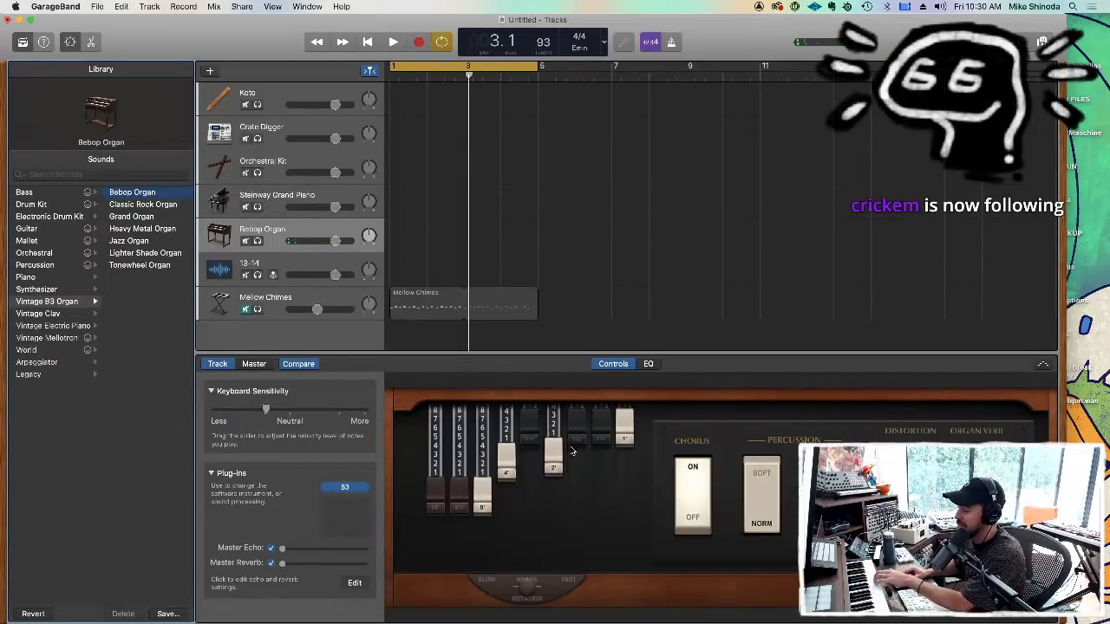
pyautogui.moveTo(575, 441); pyautogui.dragTo(530, 469)
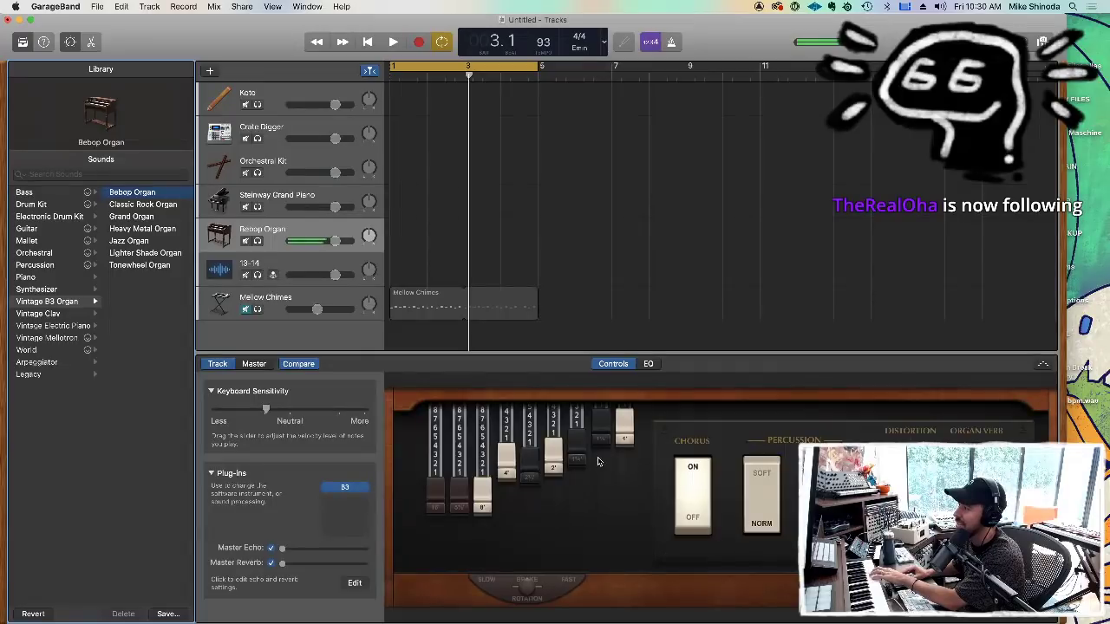
pyautogui.click(695, 502)
pyautogui.click(751, 479)
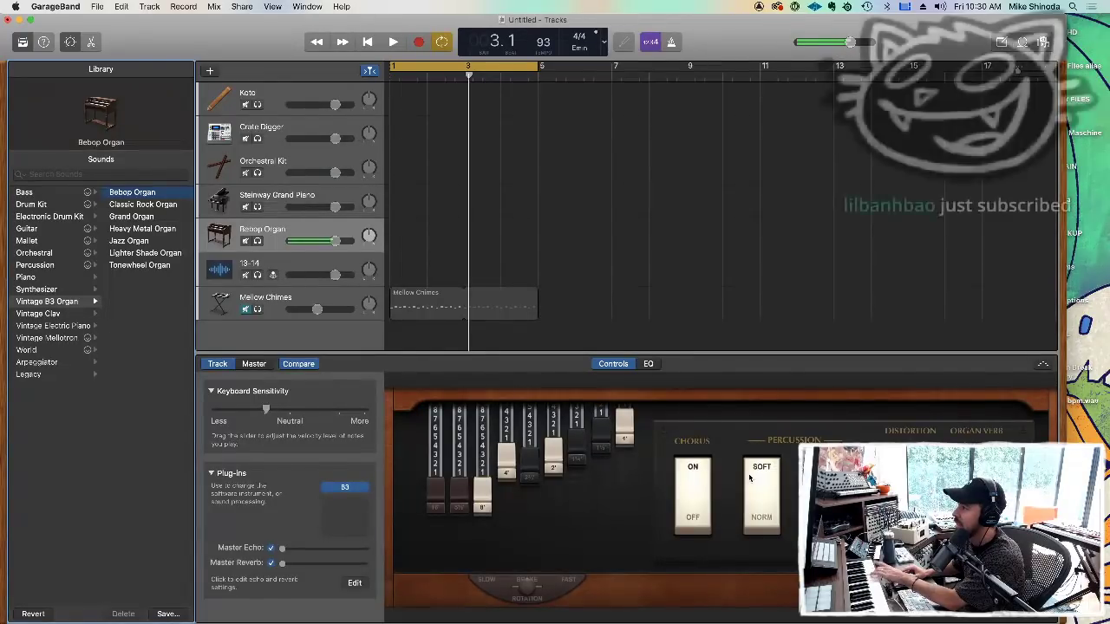
pyautogui.click(748, 477)
pyautogui.click(746, 474)
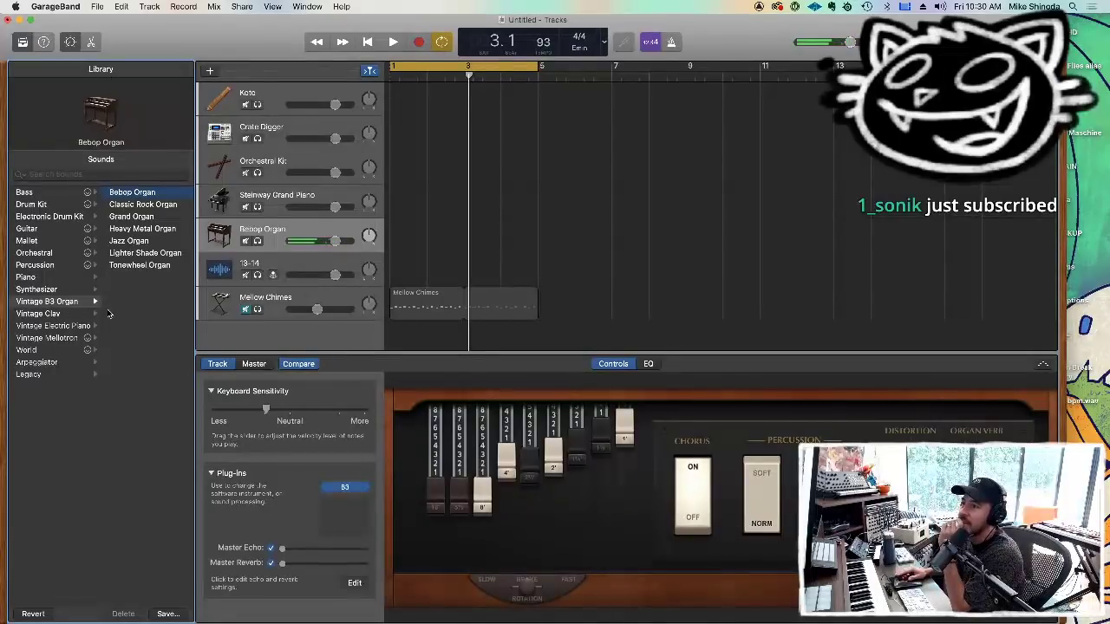
# Browse the vintage keyboard categories and replace the Bebop Organ sound with Alien Language from Arpeggiator's Synth Basics, discarding the organ edits.
pyautogui.click(53, 326)
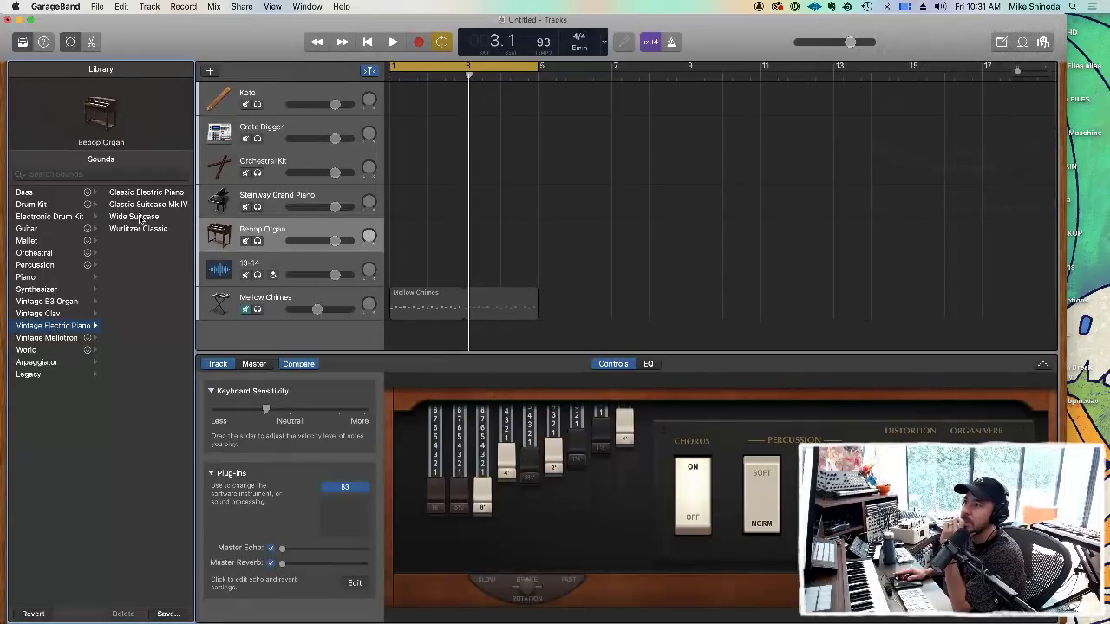
pyautogui.click(55, 339)
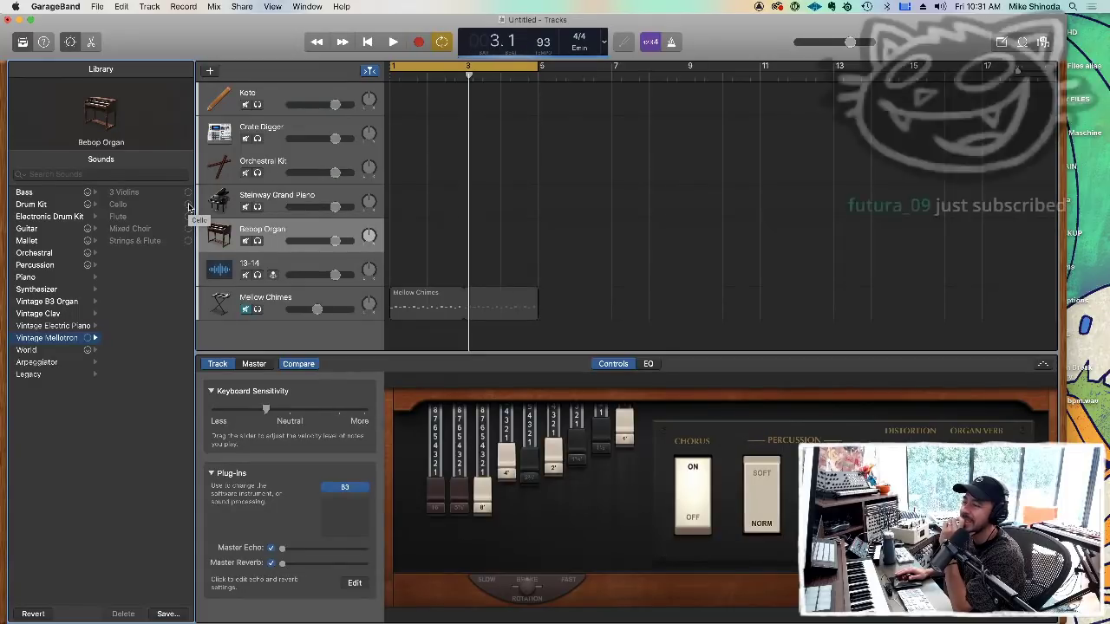
pyautogui.click(38, 363)
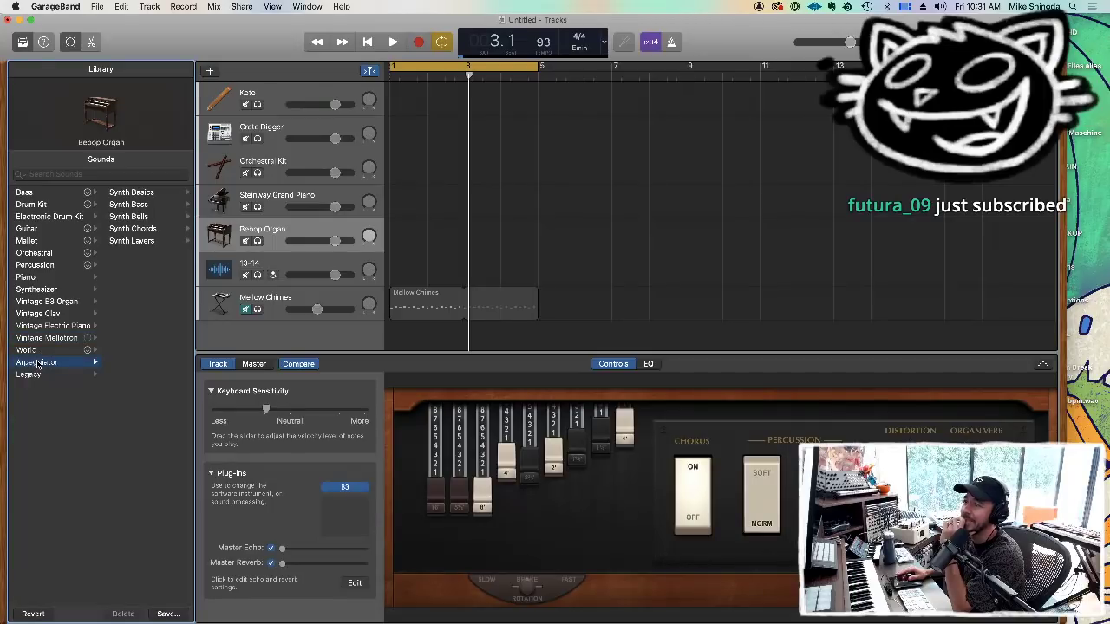
pyautogui.click(145, 194)
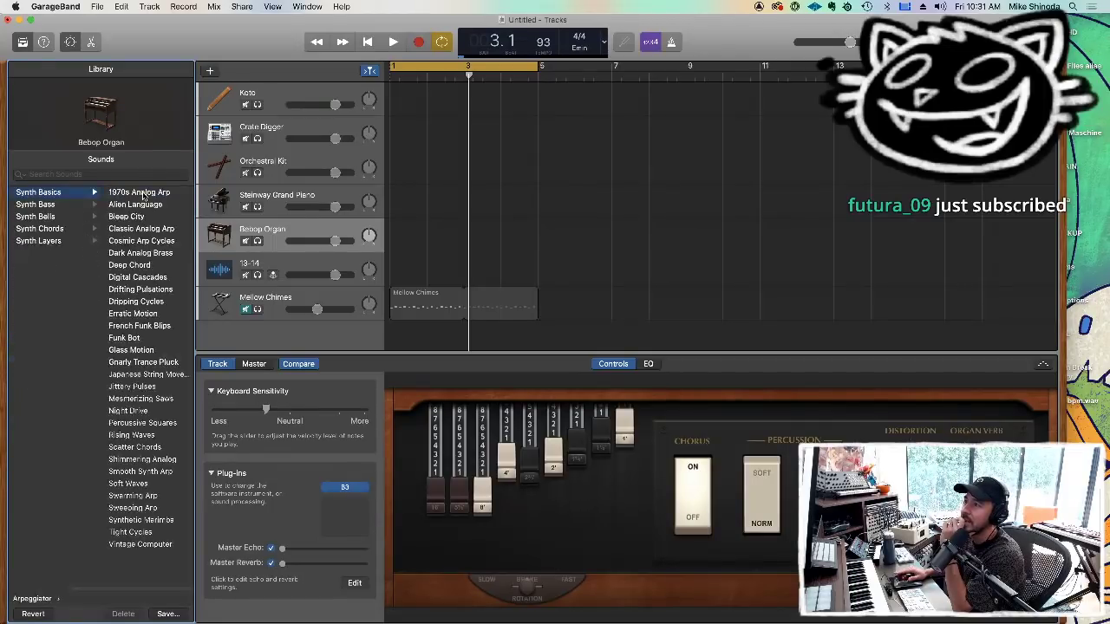
pyautogui.click(139, 204)
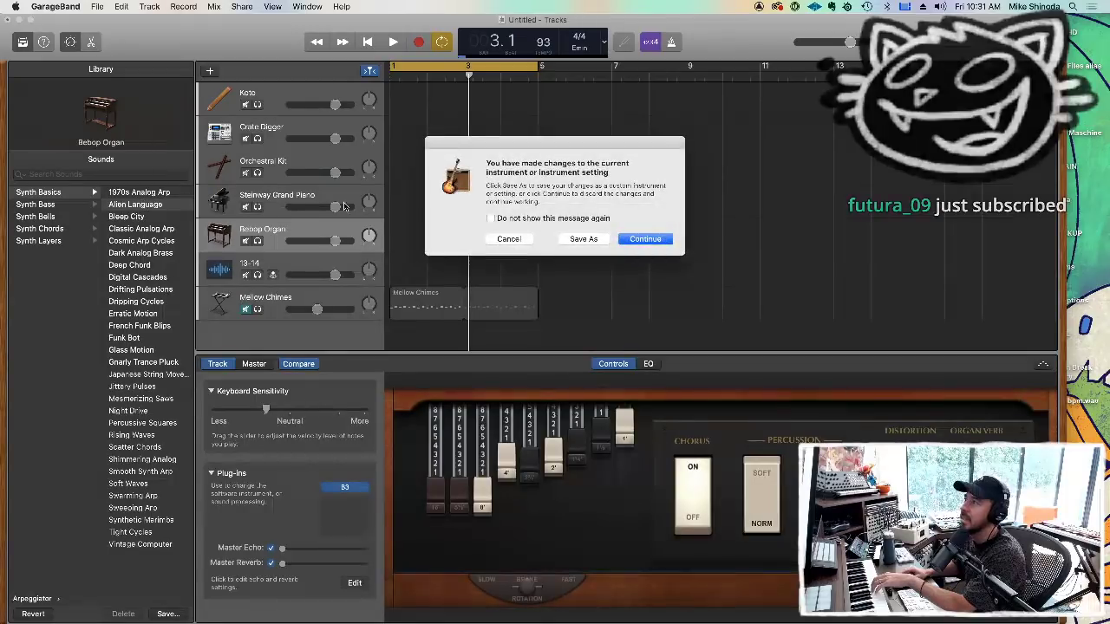
pyautogui.click(646, 238)
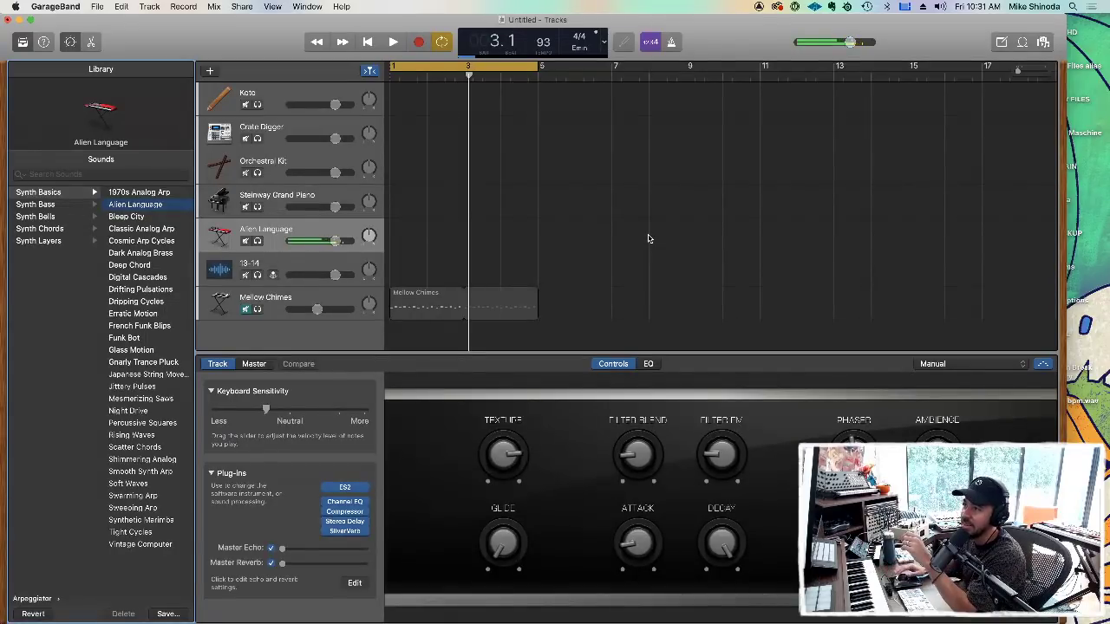
# Switch the Alien Language track to 1970s Analog Arp and try the Octave, Octaves and Pulse transform pads.
pyautogui.click(130, 193)
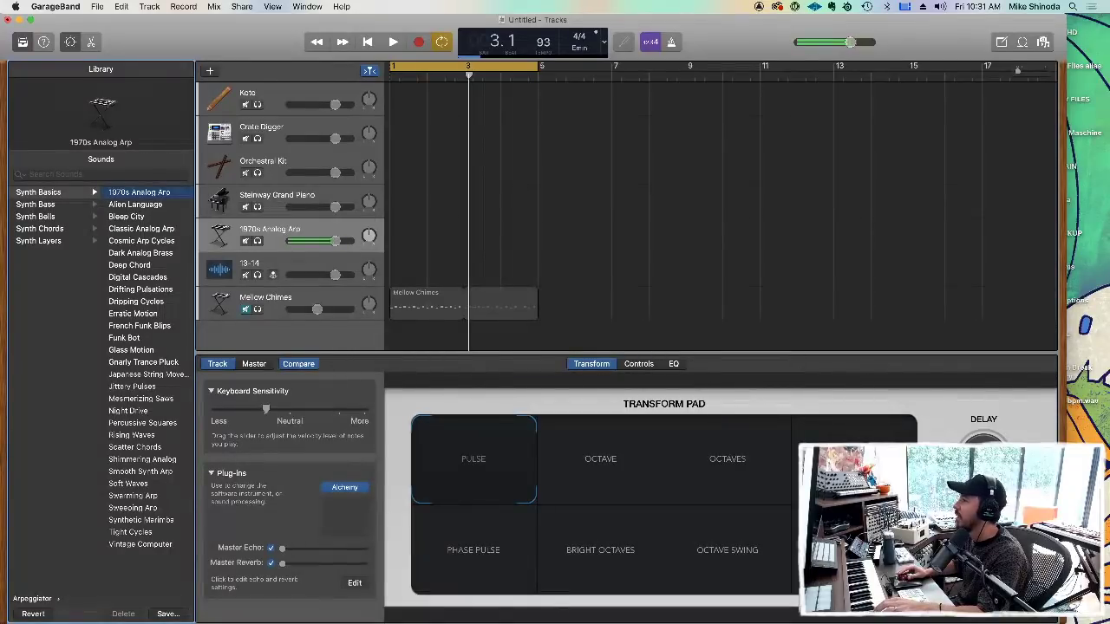
pyautogui.click(634, 461)
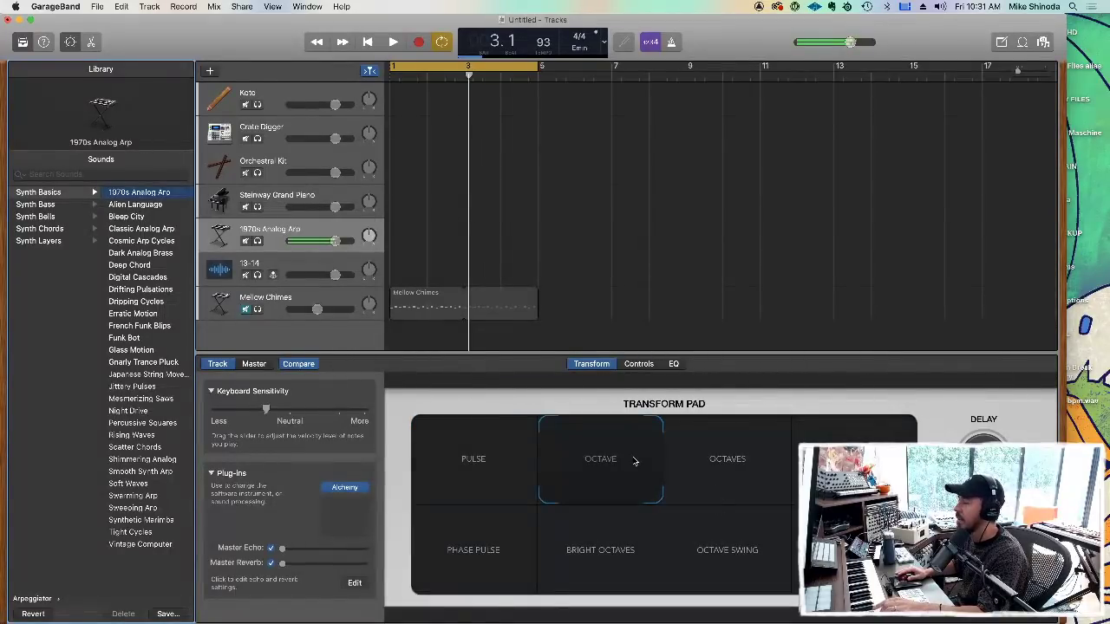
pyautogui.click(704, 473)
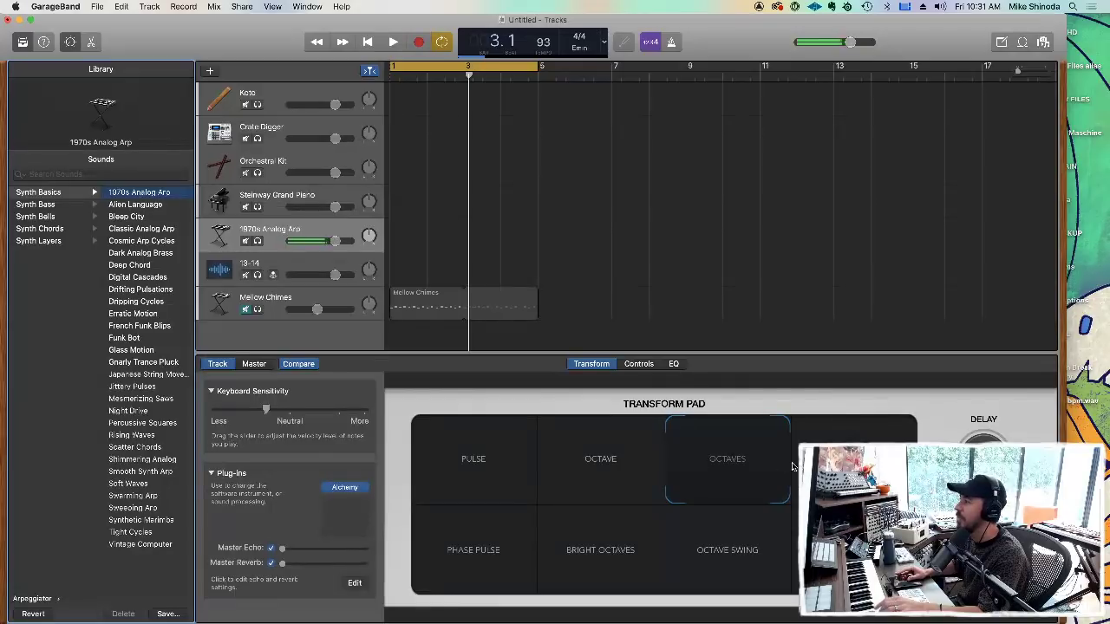
pyautogui.click(475, 466)
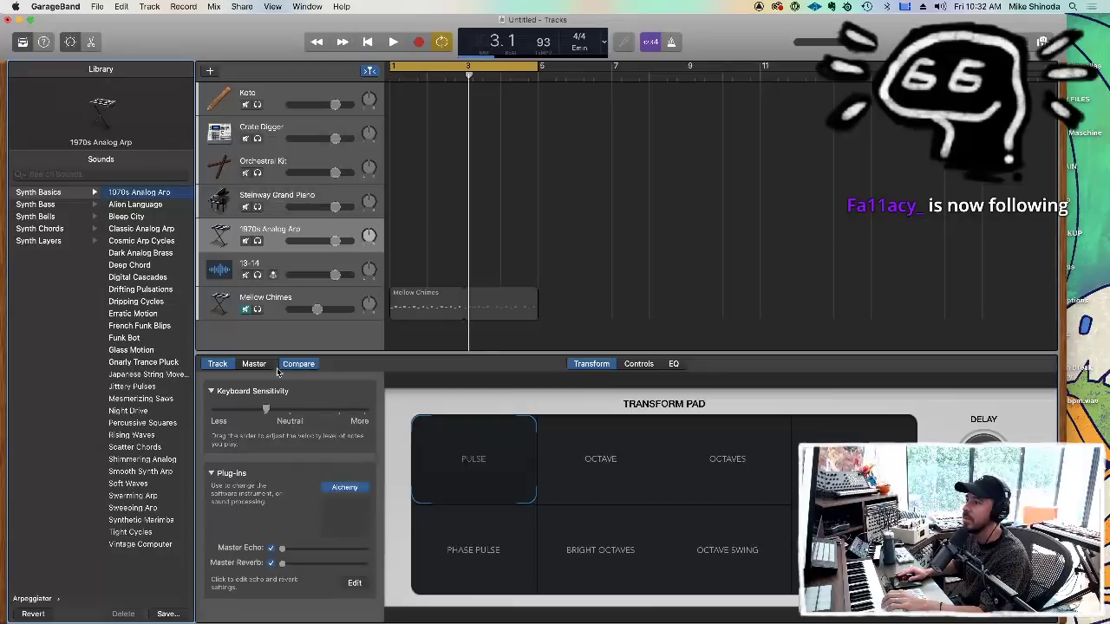
# Adjust the 1970s Analog Arp's Sub Bass/Classic VA and Arp Octave pads, lower Arp Mode, and raise LP 2 Cutoff and LP 2 Res.
pyautogui.click(638, 364)
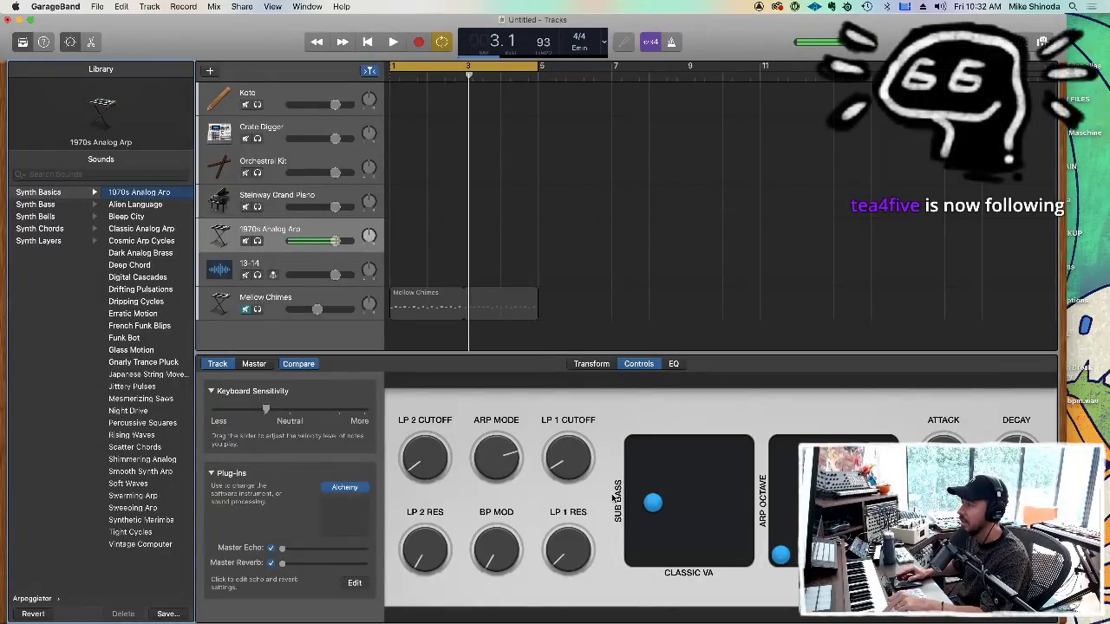
pyautogui.moveTo(653, 503); pyautogui.dragTo(707, 513)
pyautogui.moveTo(507, 464)
pyautogui.mouseDown()
pyautogui.moveTo(501, 444)
pyautogui.moveTo(503, 516)
pyautogui.moveTo(508, 475)
pyautogui.moveTo(508, 486)
pyautogui.mouseUp()
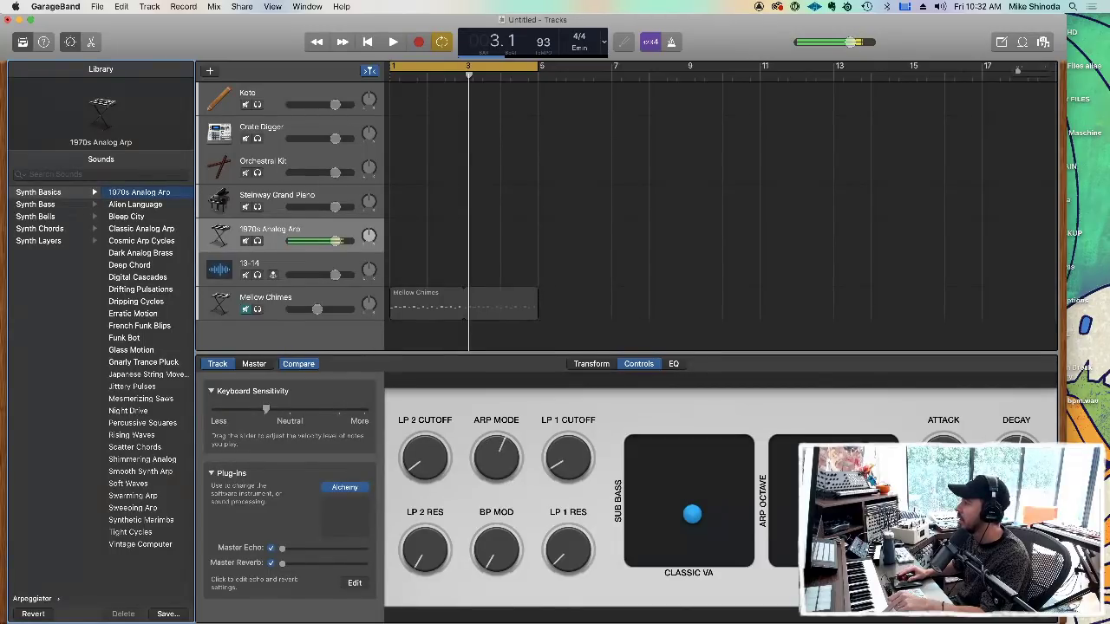
pyautogui.moveTo(806, 525); pyautogui.dragTo(760, 542)
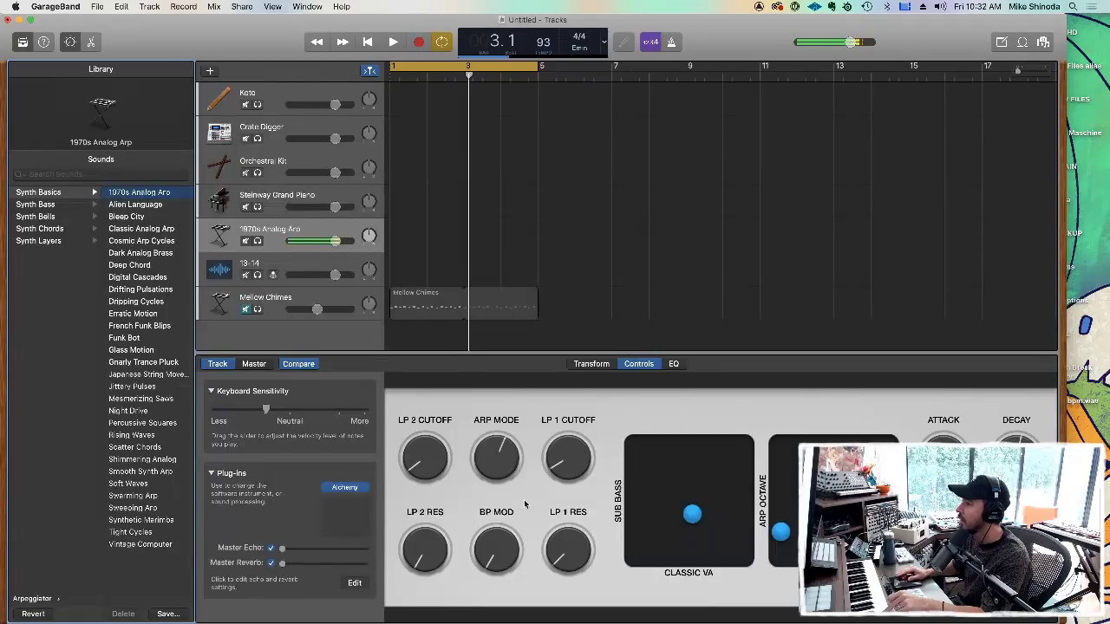
pyautogui.moveTo(433, 476)
pyautogui.mouseDown()
pyautogui.moveTo(421, 438)
pyautogui.moveTo(421, 459)
pyautogui.mouseUp()
pyautogui.moveTo(423, 557); pyautogui.dragTo(421, 518)
pyautogui.moveTo(509, 549)
pyautogui.mouseDown()
pyautogui.moveTo(505, 508)
pyautogui.moveTo(507, 560)
pyautogui.mouseUp()
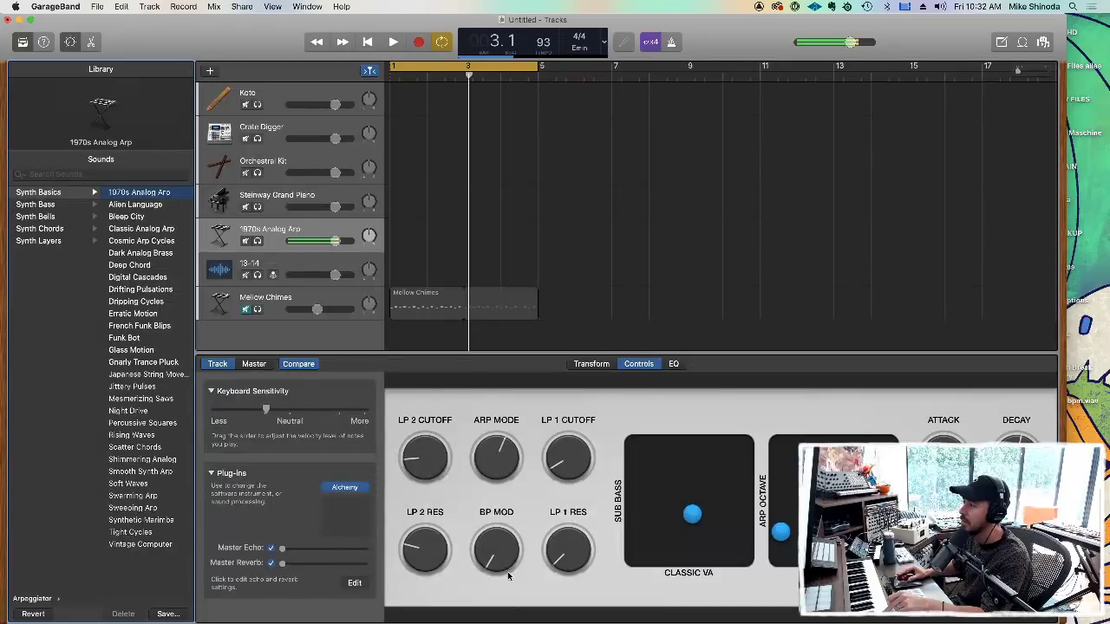
# Discard the 1970s Analog Arp edits and audition the arpeggiator sounds in order from Bleep City through Erratic Motion.
pyautogui.click(149, 217)
pyautogui.click(663, 238)
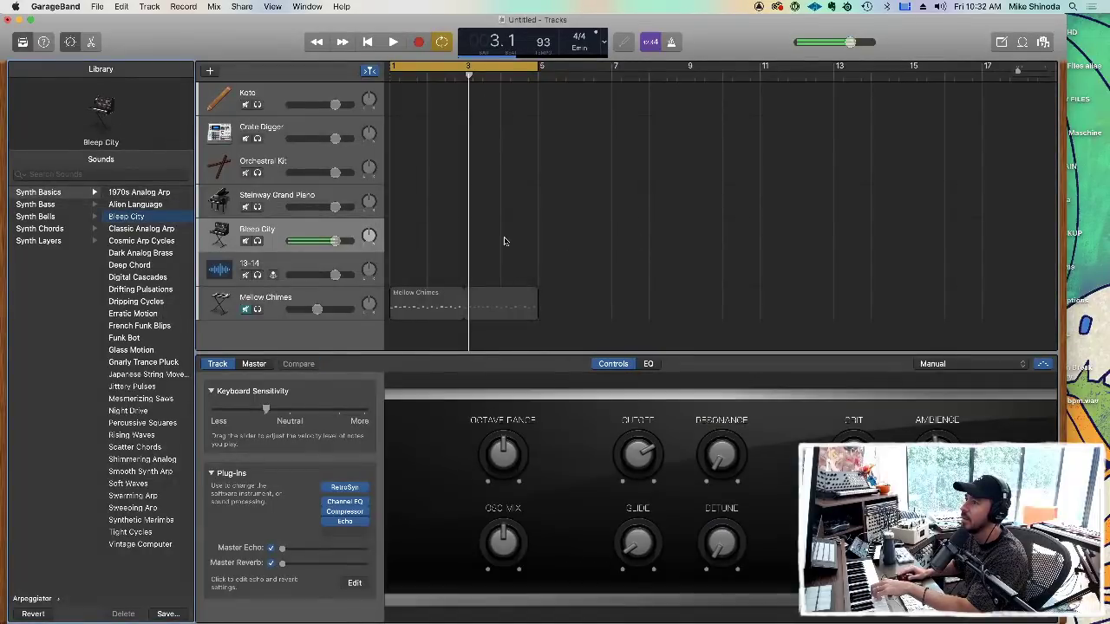
pyautogui.click(169, 230)
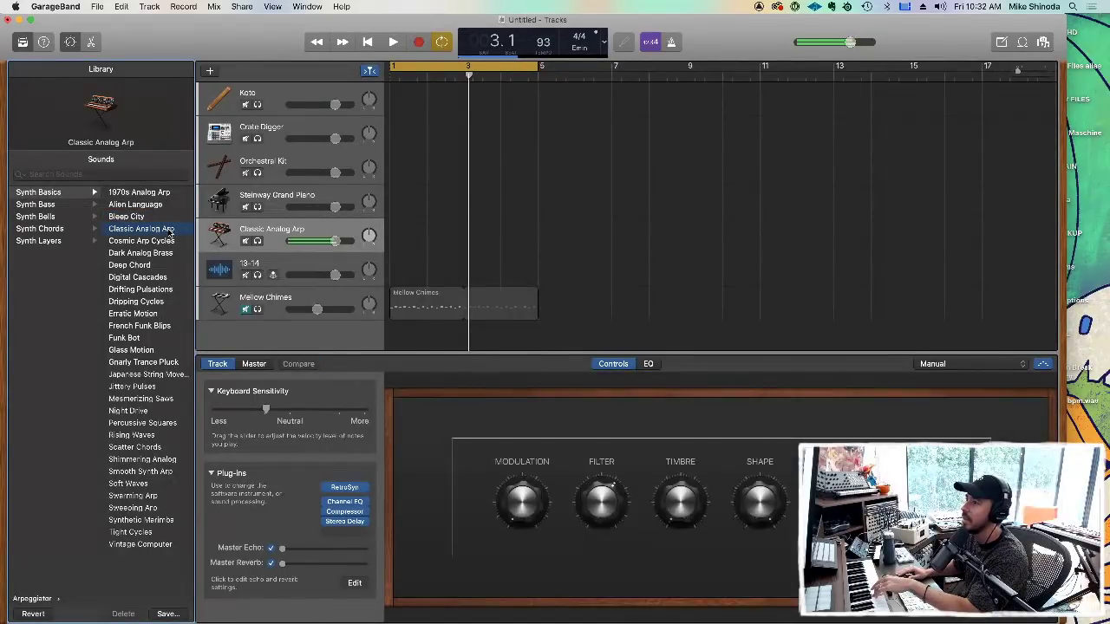
pyautogui.click(157, 242)
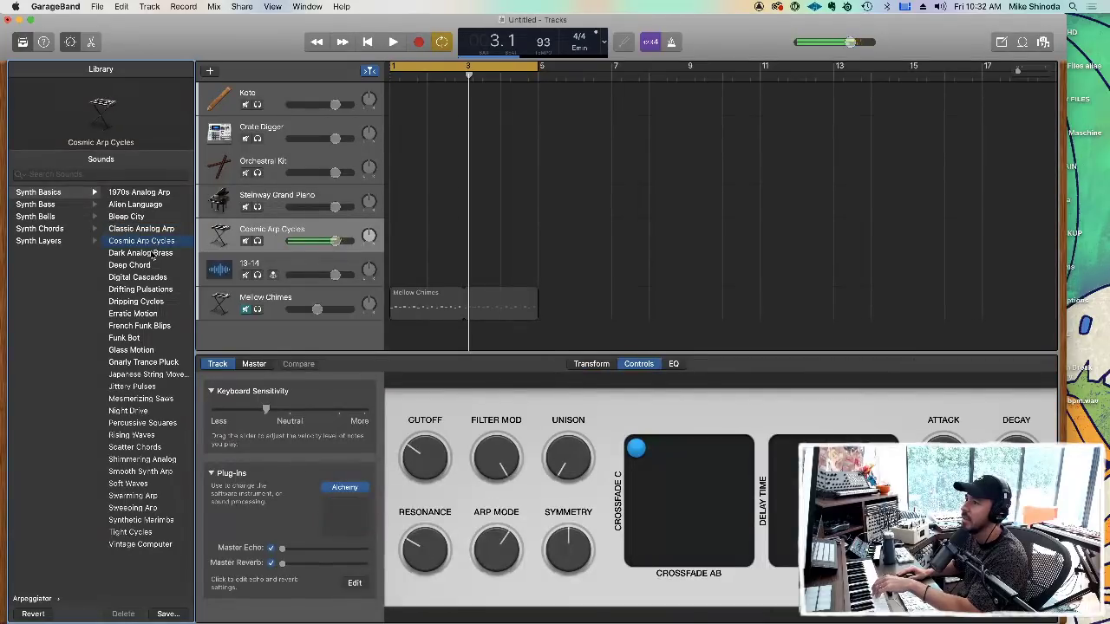
pyautogui.click(147, 253)
pyautogui.click(145, 265)
pyautogui.click(136, 277)
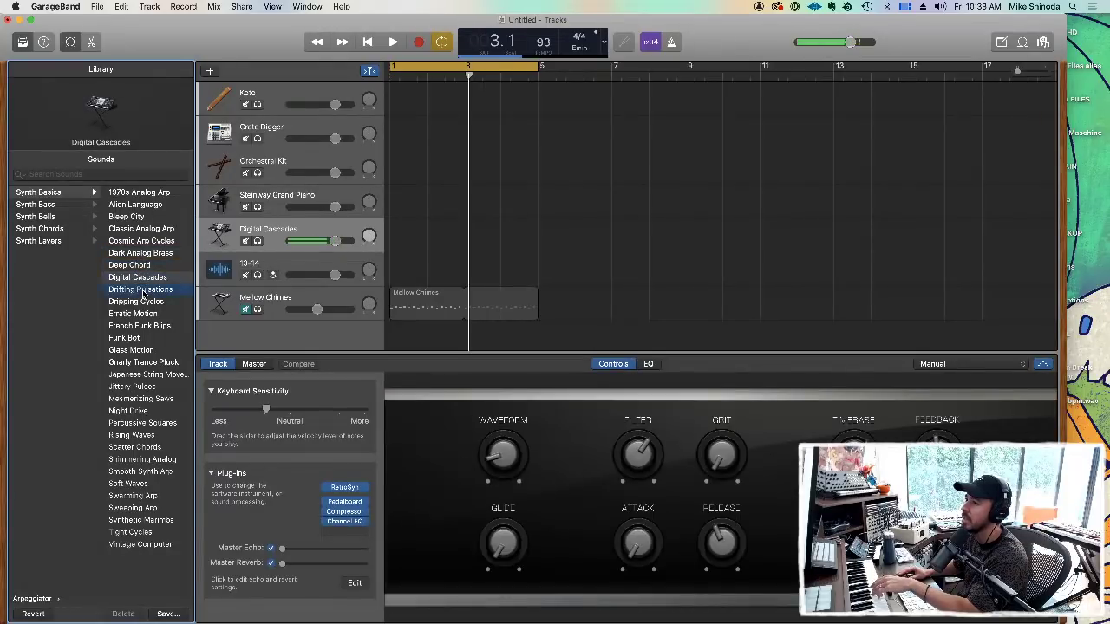
pyautogui.click(143, 291)
pyautogui.click(141, 301)
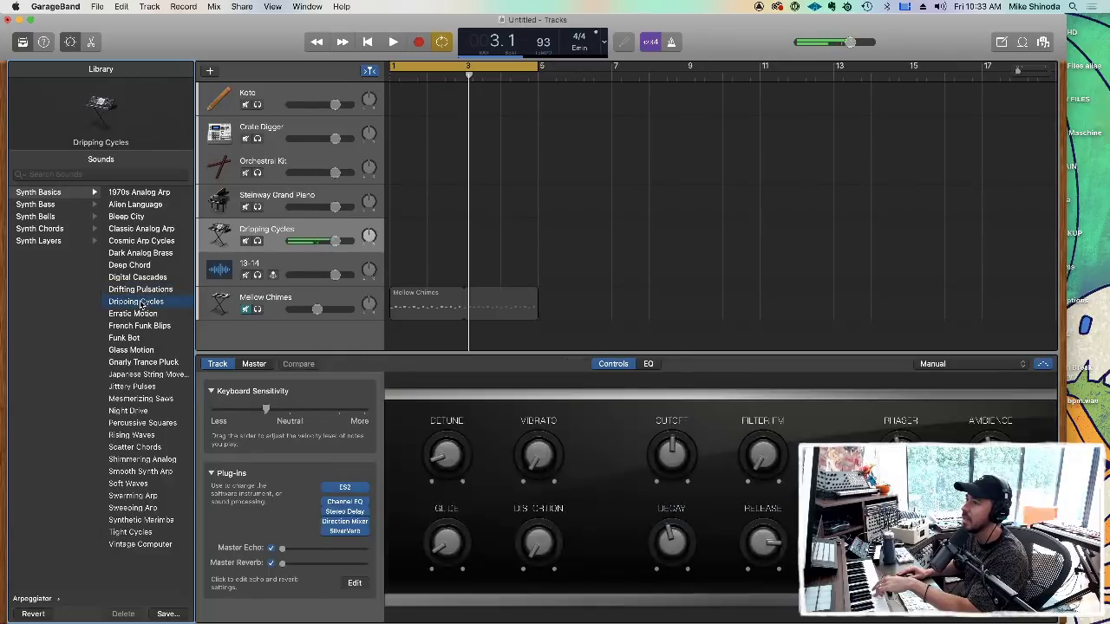
pyautogui.click(135, 313)
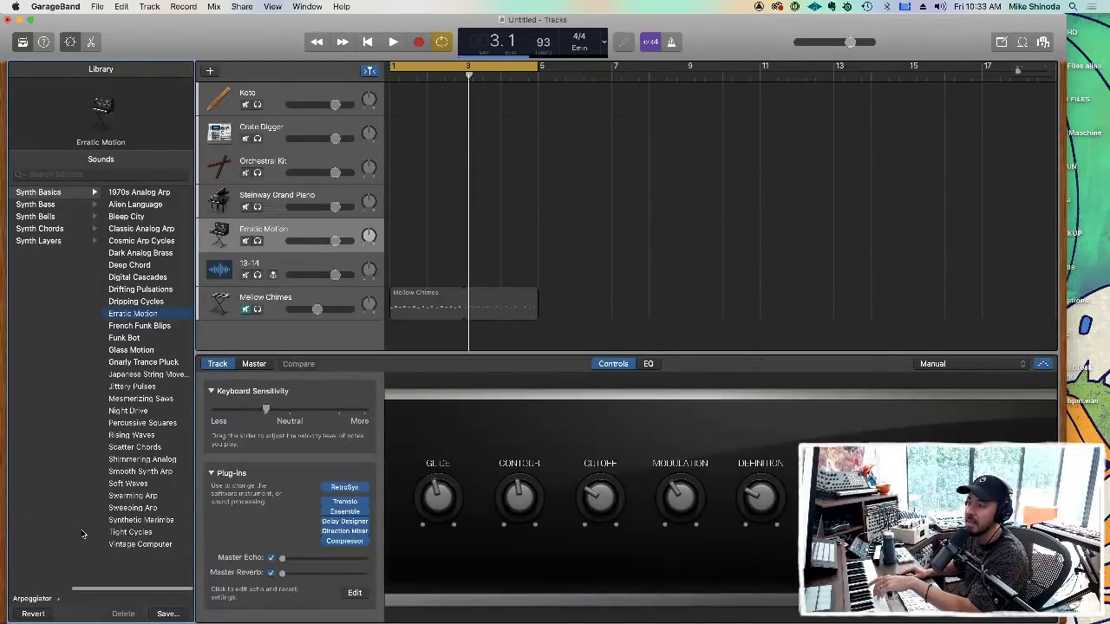
# Set the Erratic Motion track's sound to Circuit Dialog from the Legacy GarageBand Synth Basics category.
pyautogui.hscroll(-5, 92, 594)
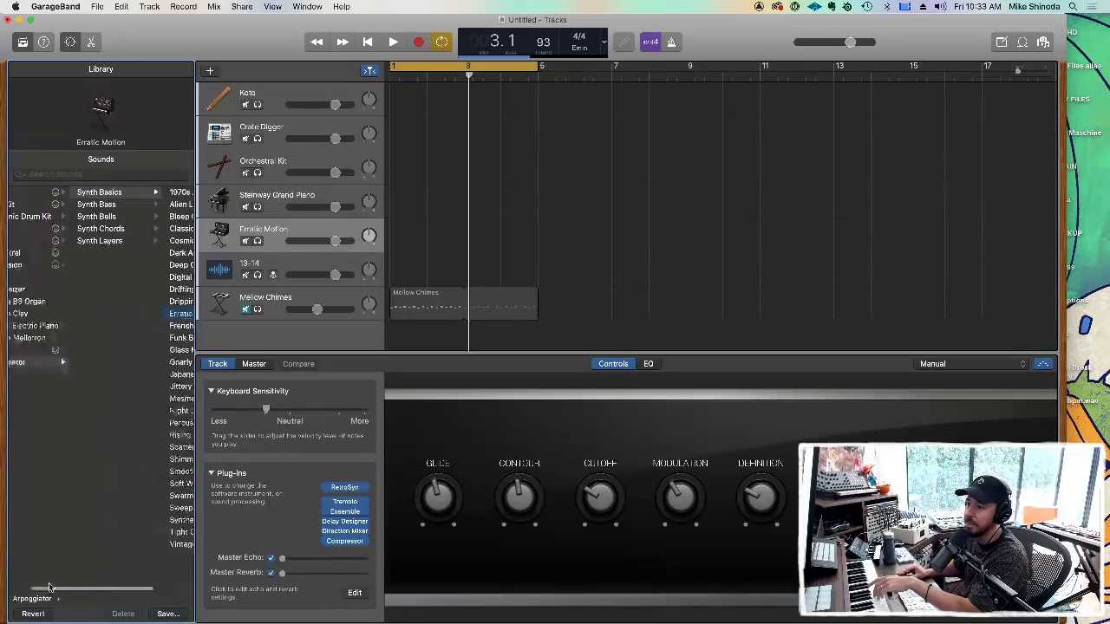
pyautogui.hscroll(5, 95, 594)
pyautogui.hscroll(-5, 52, 590)
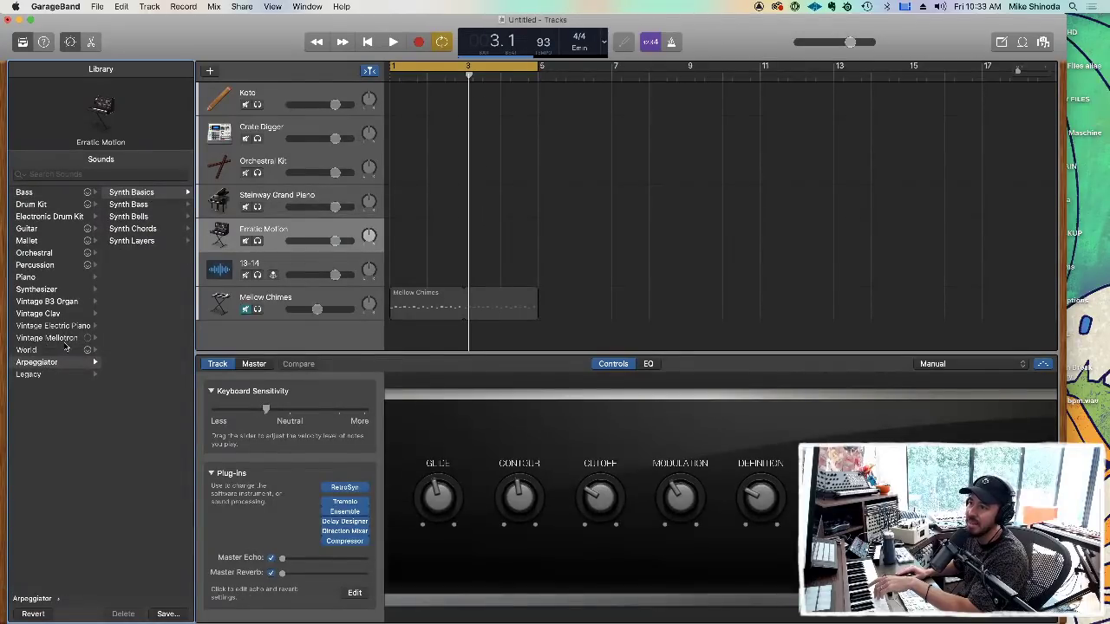
pyautogui.click(46, 376)
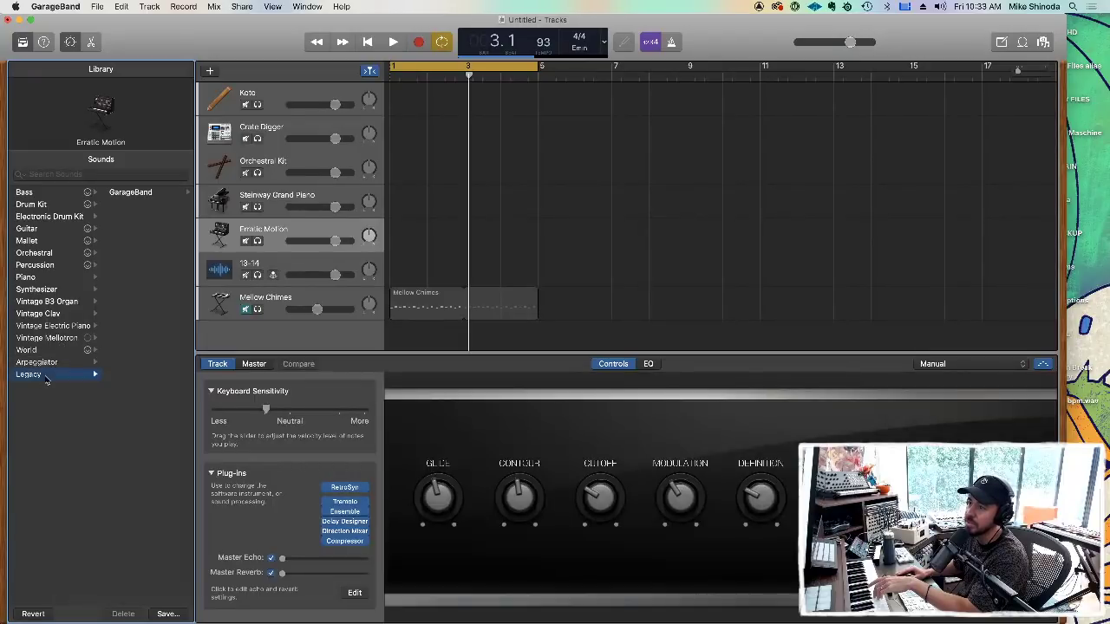
pyautogui.click(138, 194)
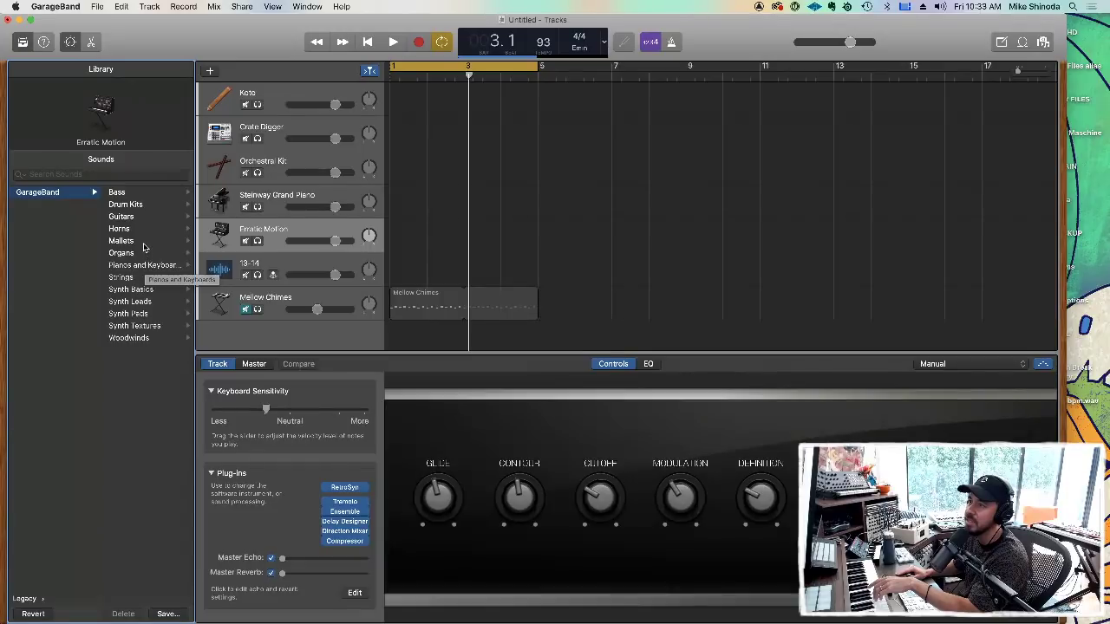
pyautogui.click(137, 289)
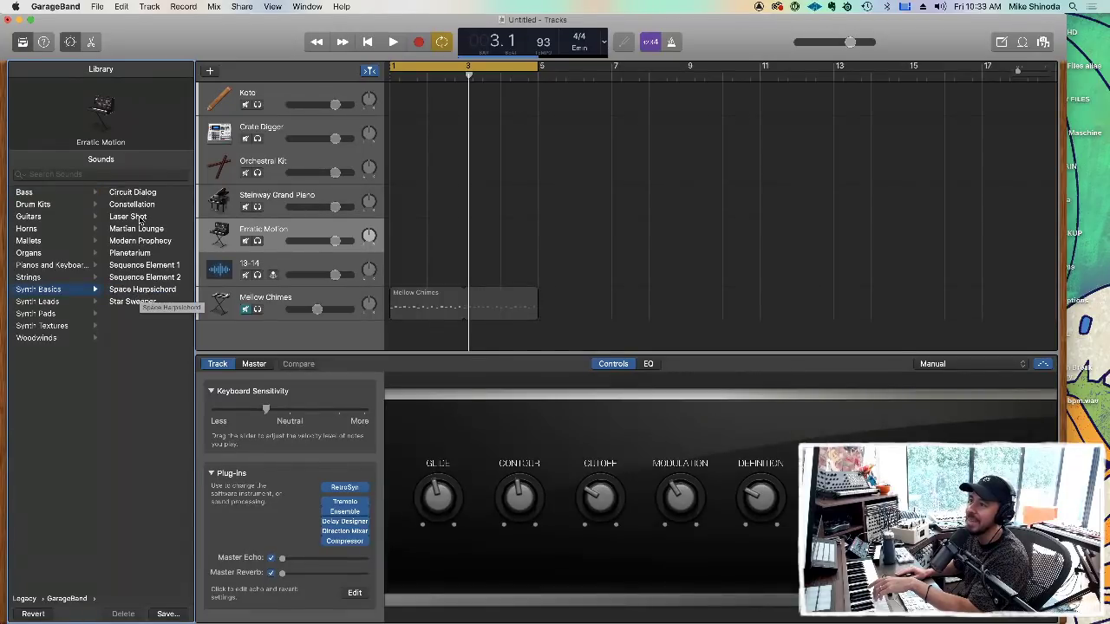
pyautogui.click(139, 192)
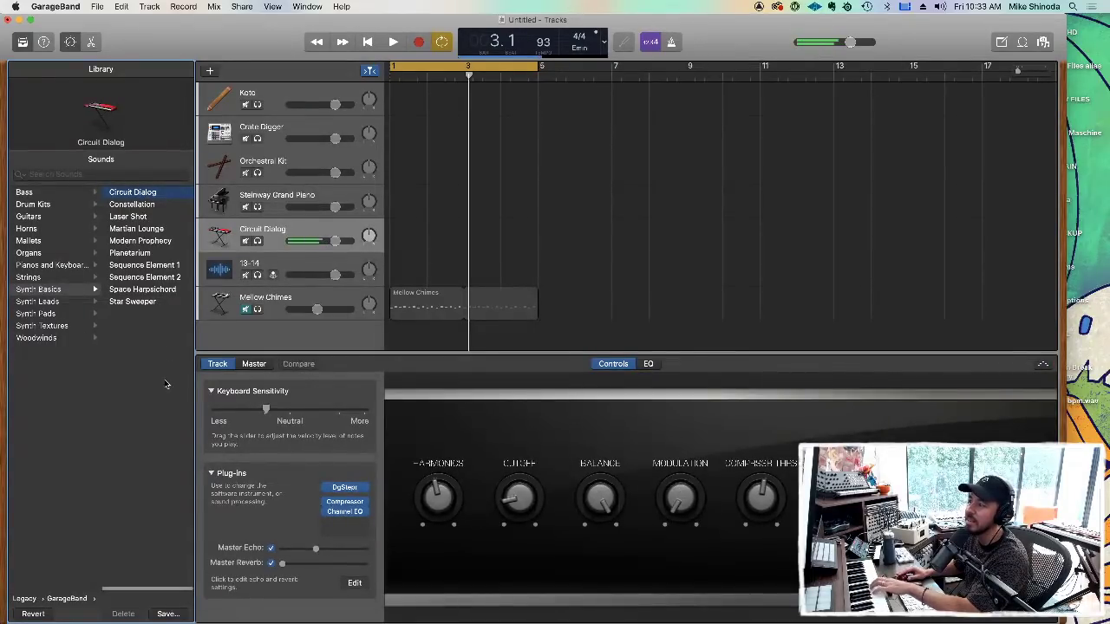
# Audition the legacy Synth Basics sounds in order from Constellation through Sequence Element 1.
pyautogui.click(130, 205)
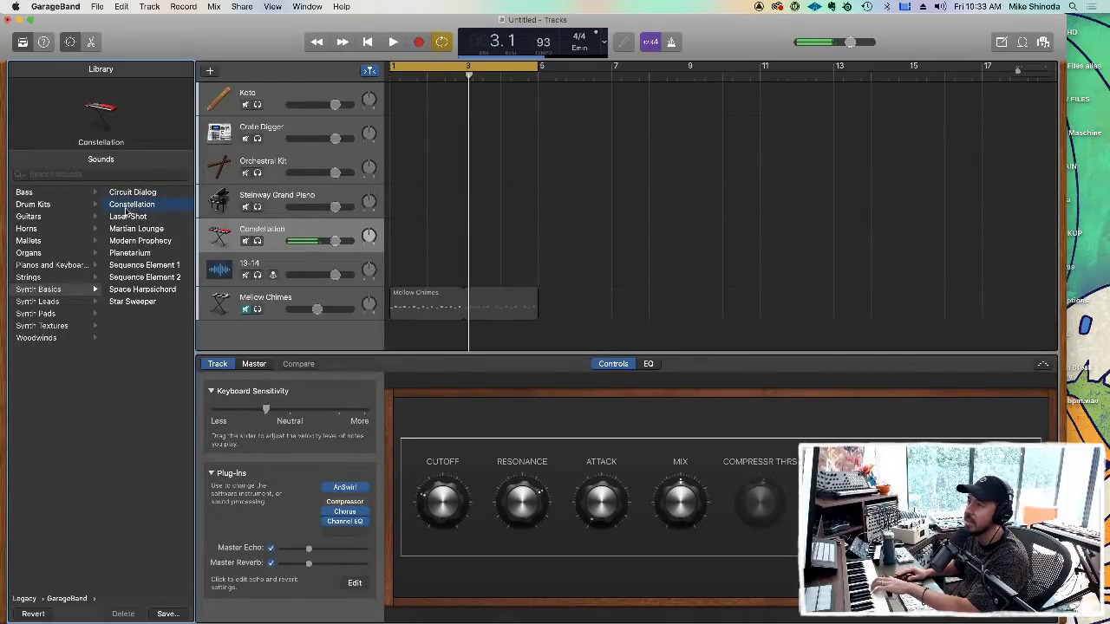
pyautogui.click(127, 216)
pyautogui.click(133, 229)
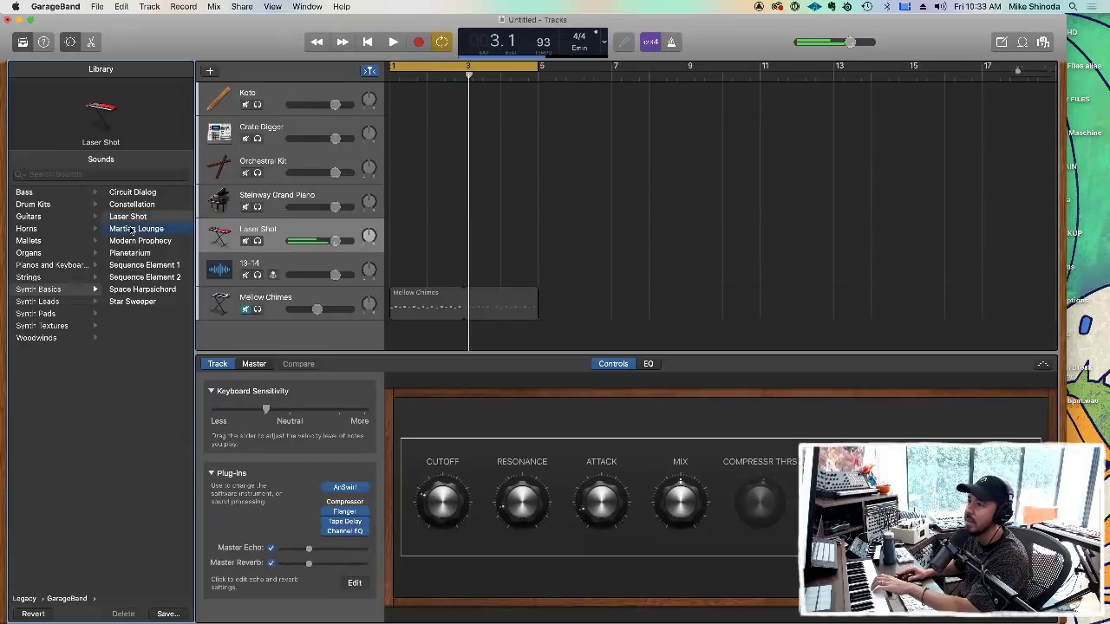
pyautogui.click(137, 241)
pyautogui.click(135, 253)
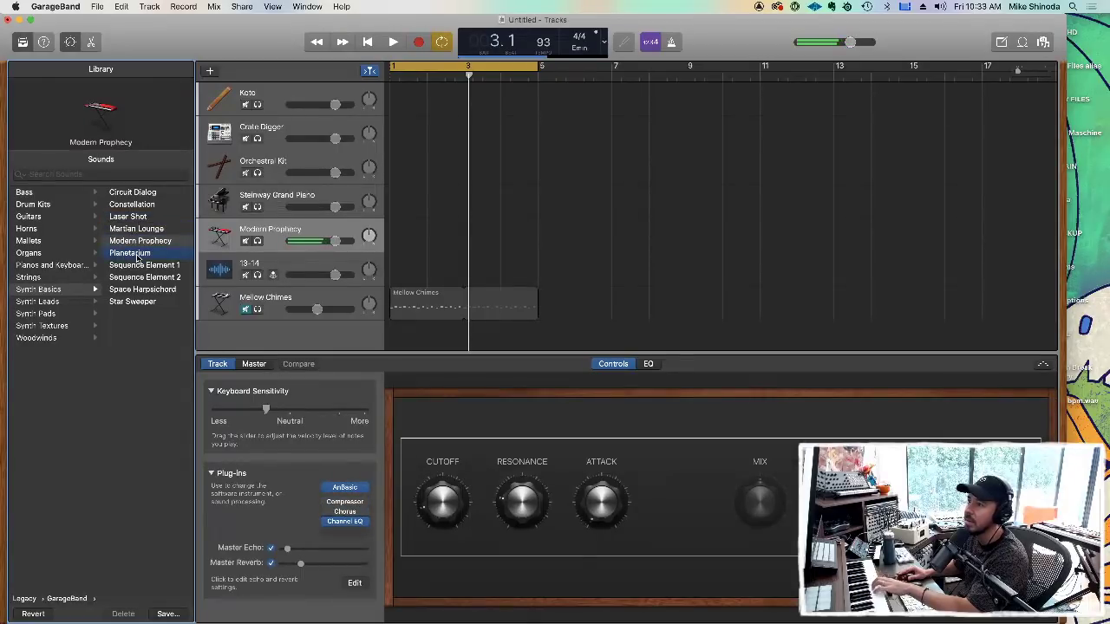
pyautogui.click(140, 267)
# Select the Planetarium sound, raise its cutoff and lower its resonance.
pyautogui.click(141, 253)
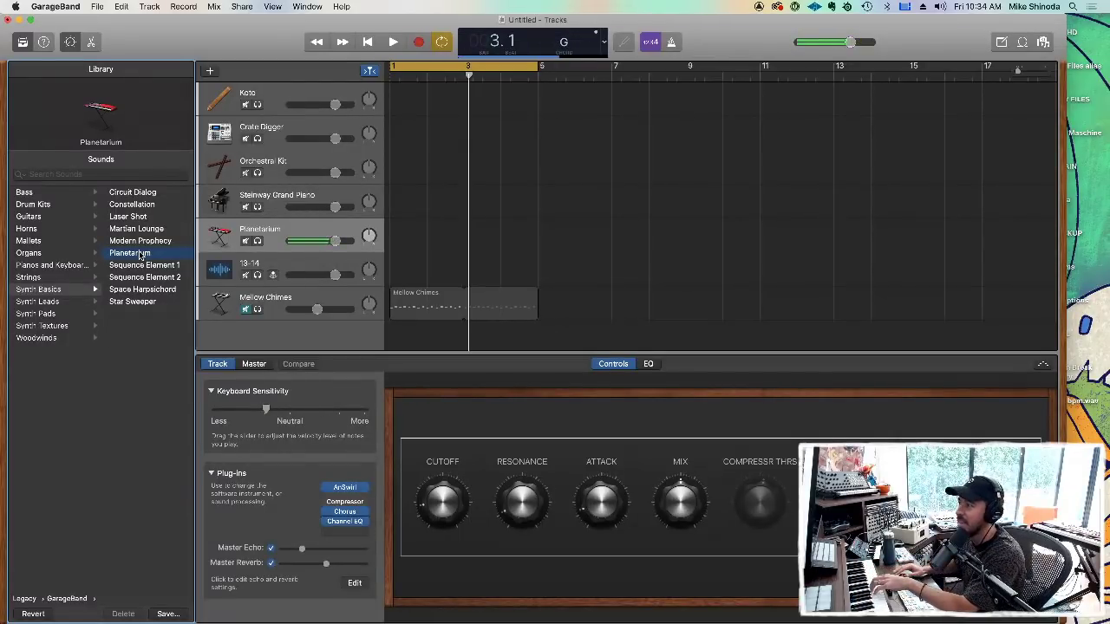
pyautogui.moveTo(441, 501); pyautogui.dragTo(452, 462)
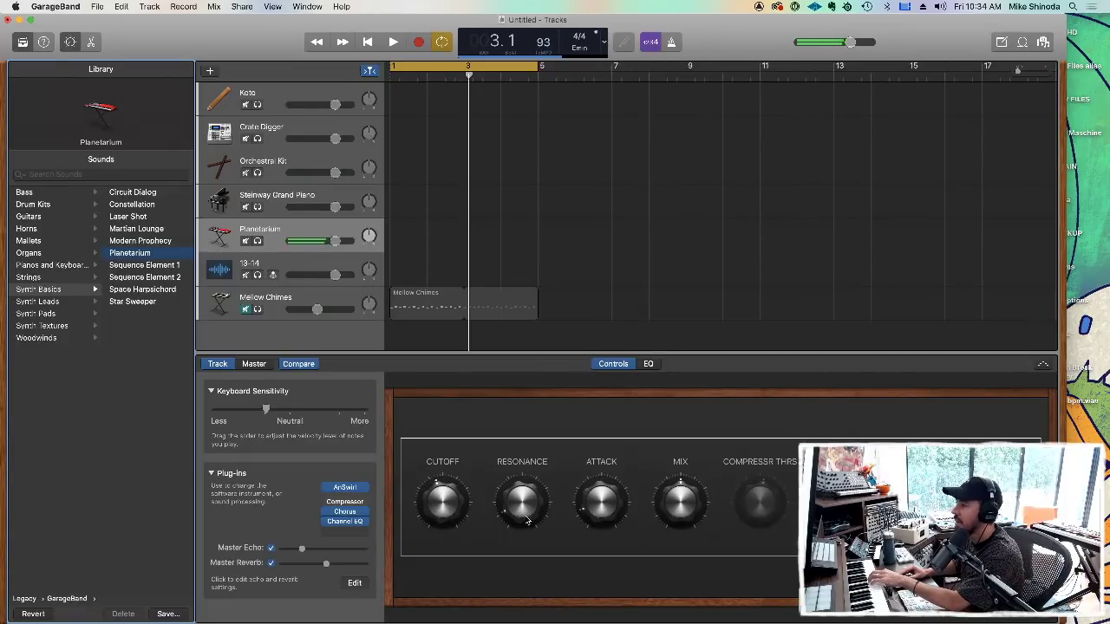
pyautogui.moveTo(528, 519)
pyautogui.mouseDown()
pyautogui.moveTo(528, 501)
pyautogui.moveTo(533, 533)
pyautogui.mouseUp()
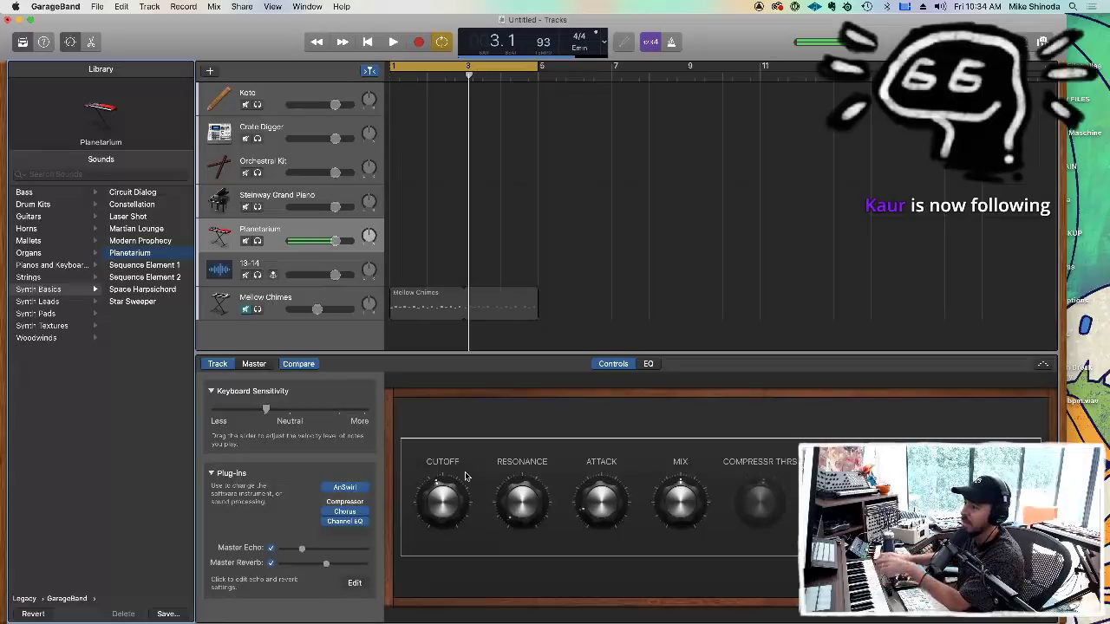
# Discard the Planetarium edits, audition the remaining sounds through Star Sweeper, and return to Sequence Element 1.
pyautogui.click(141, 272)
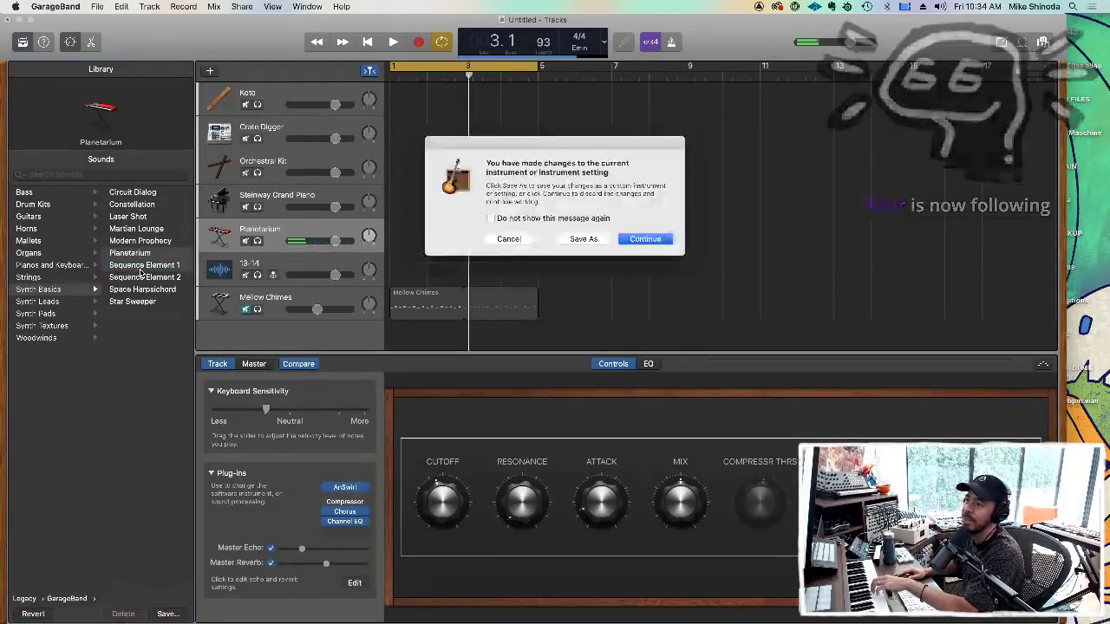
pyautogui.click(657, 242)
pyautogui.click(144, 276)
pyautogui.click(146, 288)
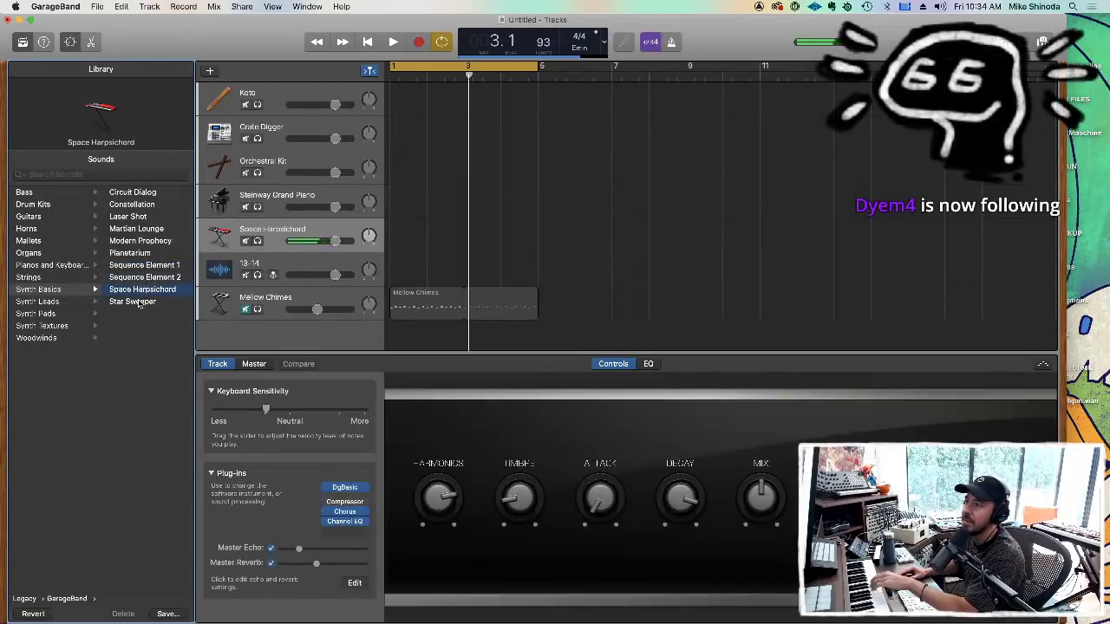
pyautogui.click(137, 302)
pyautogui.click(139, 264)
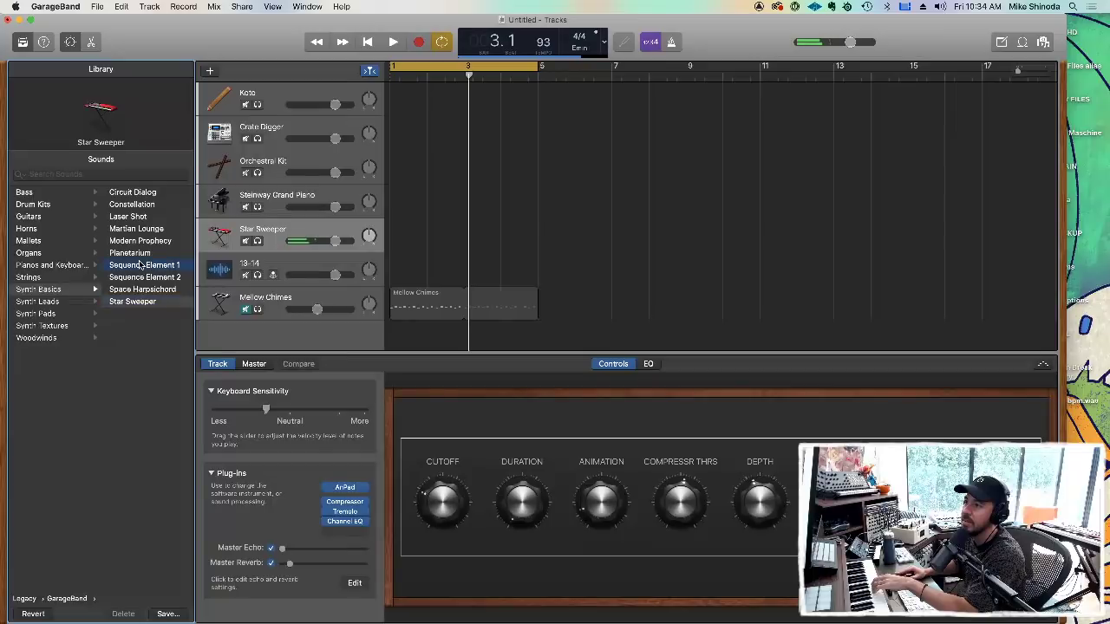
# Set the selected track's sound to Planetarium and add a software instrument track using Arena Run from the legacy GarageBand Synth Leads.
pyautogui.click(135, 253)
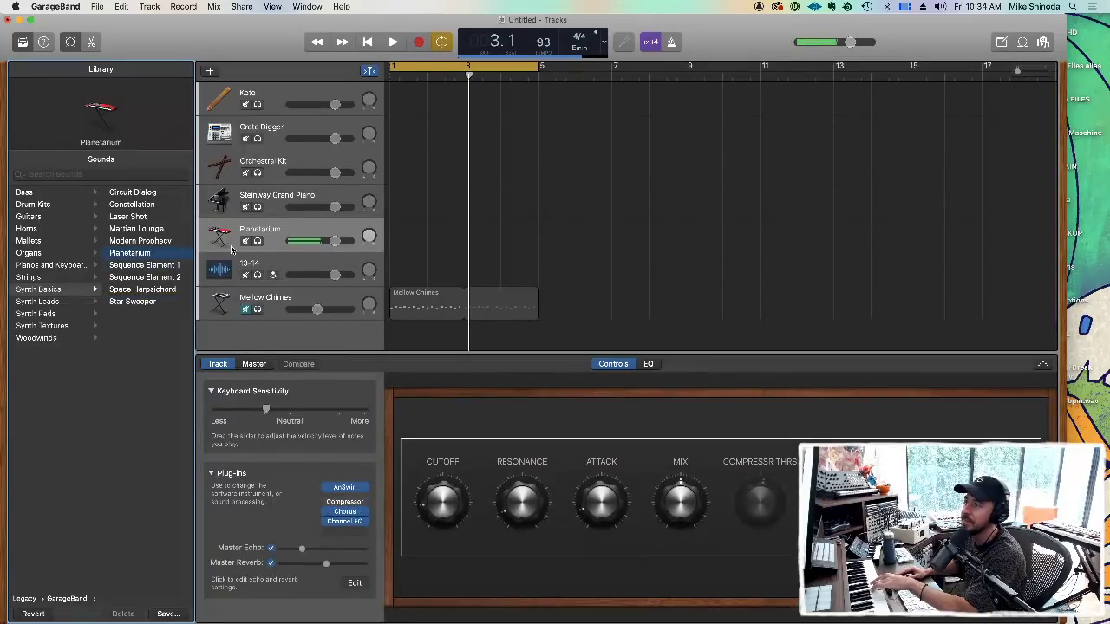
pyautogui.click(209, 70)
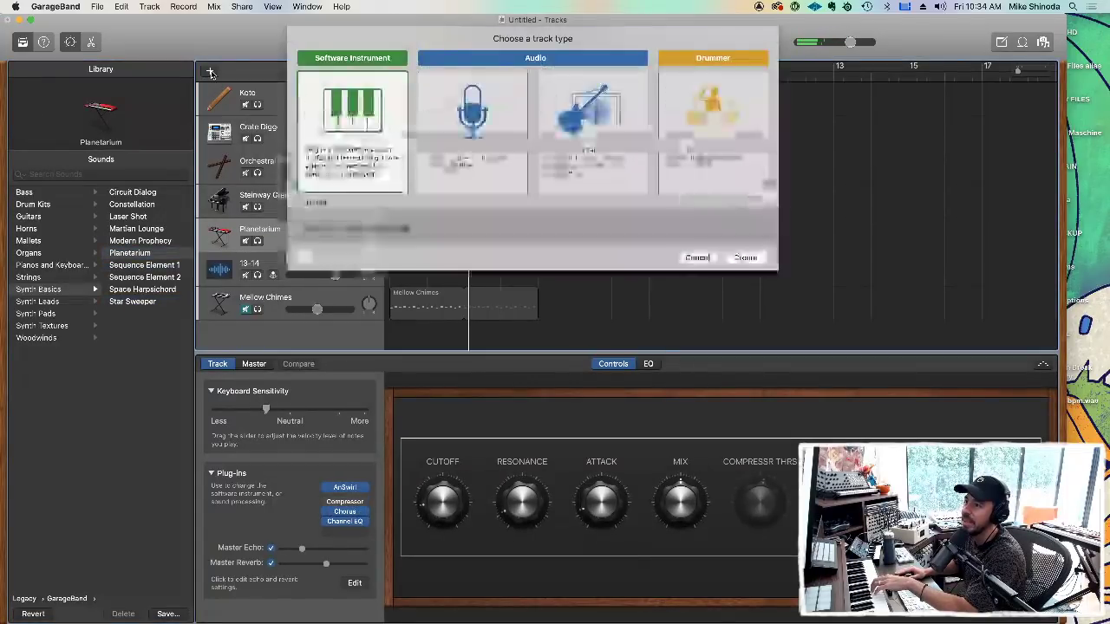
pyautogui.click(743, 257)
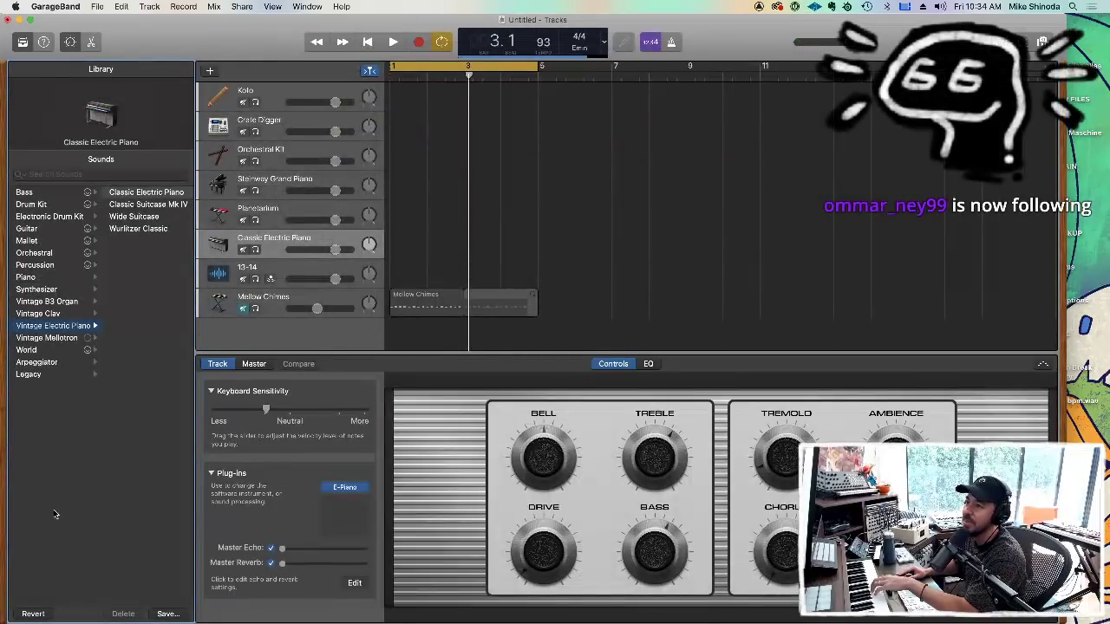
pyautogui.click(53, 376)
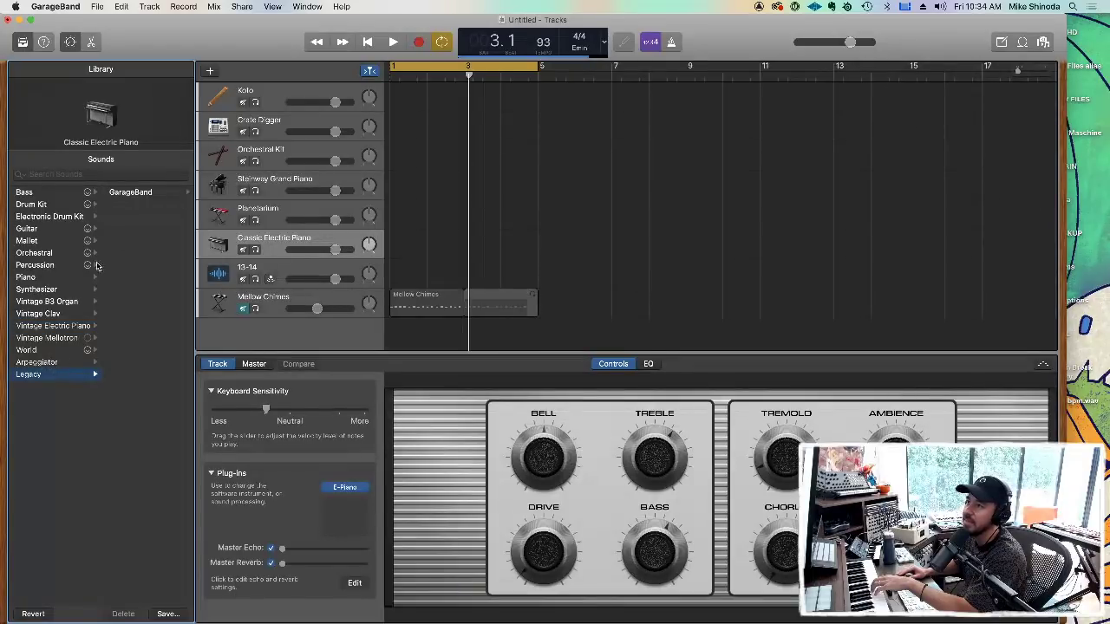
pyautogui.click(143, 196)
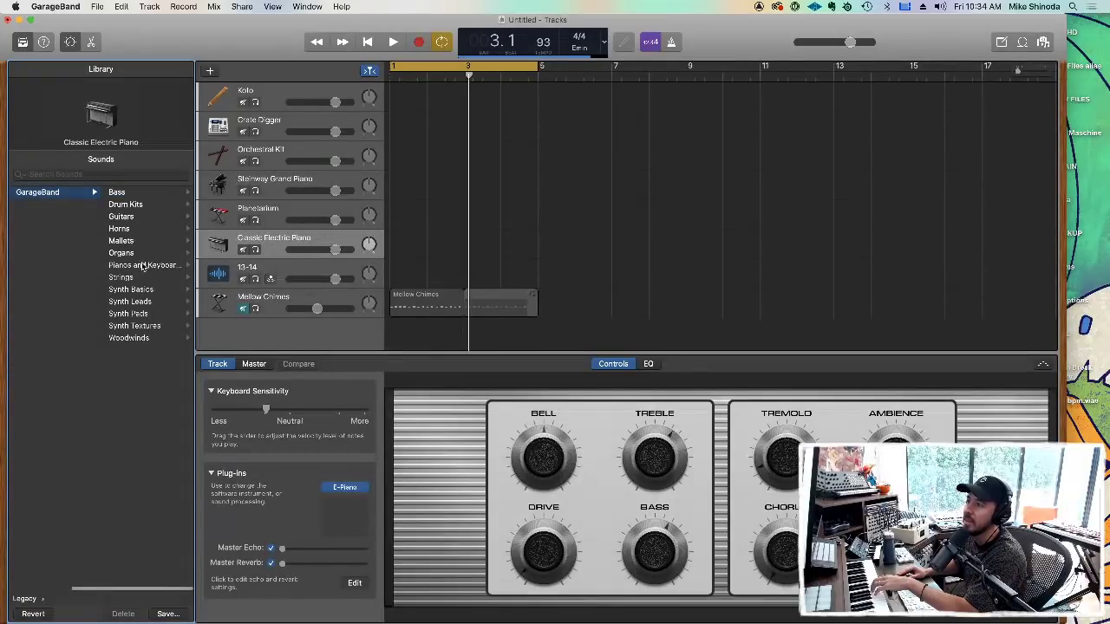
pyautogui.click(145, 302)
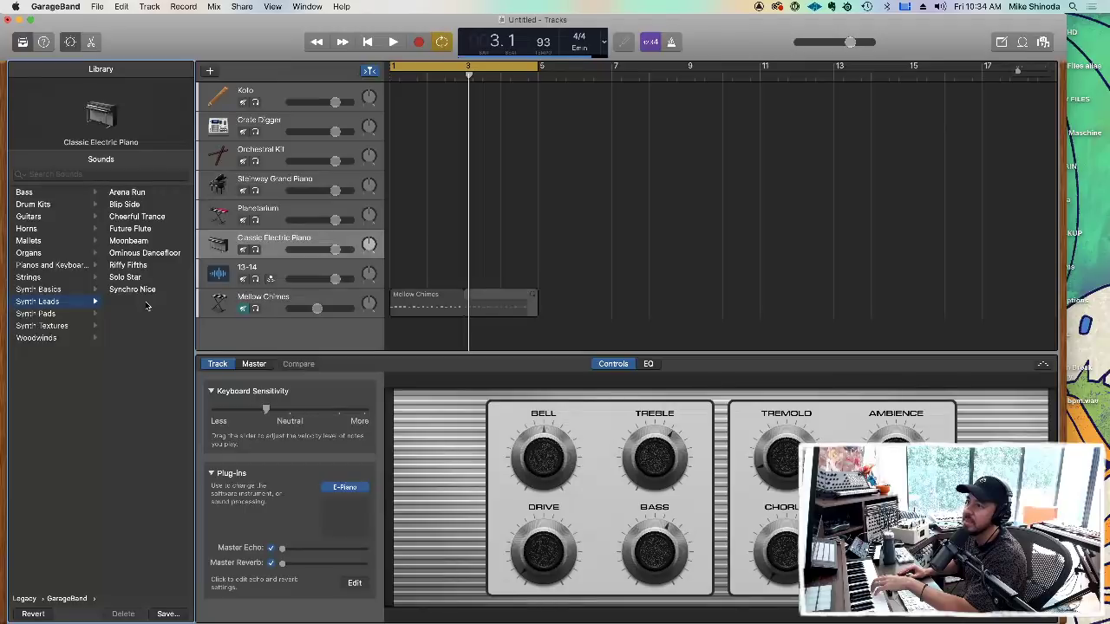
pyautogui.click(141, 192)
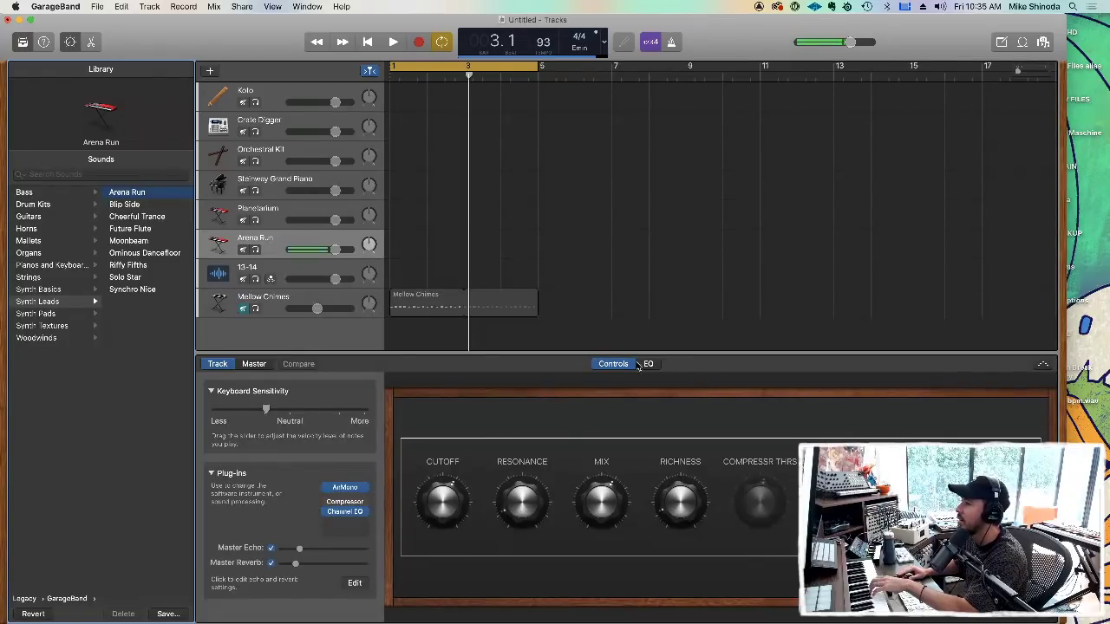
# Turn off Master Echo and Master Reverb on the Arena Run track and leave an empty plug-in slot between Compressor and Channel EQ.
pyautogui.click(271, 549)
pyautogui.click(272, 564)
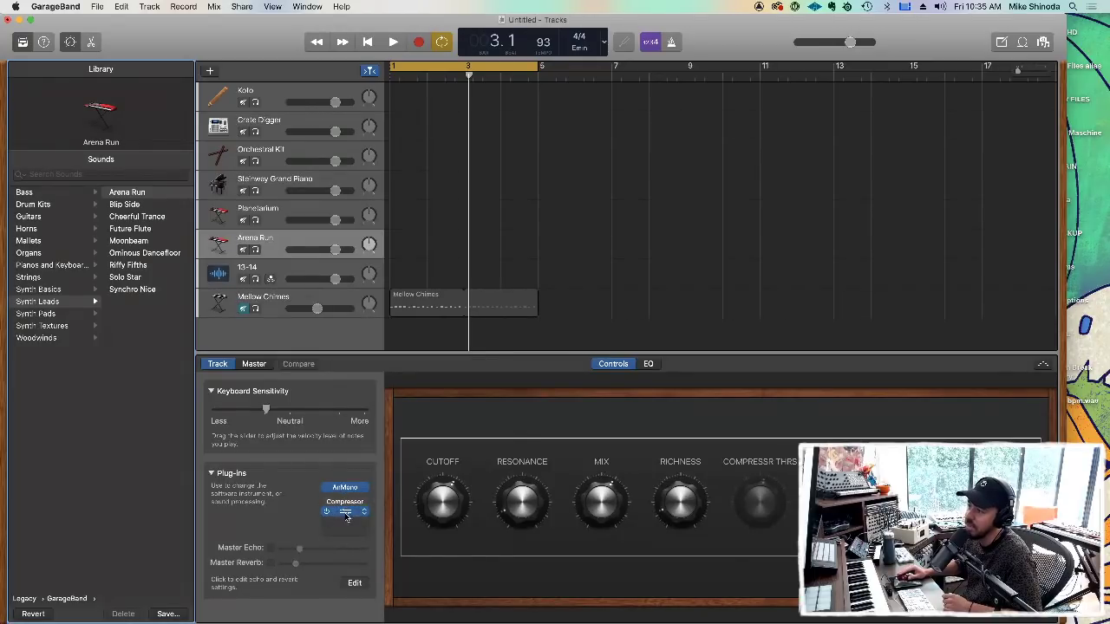
pyautogui.moveTo(345, 515); pyautogui.dragTo(345, 503)
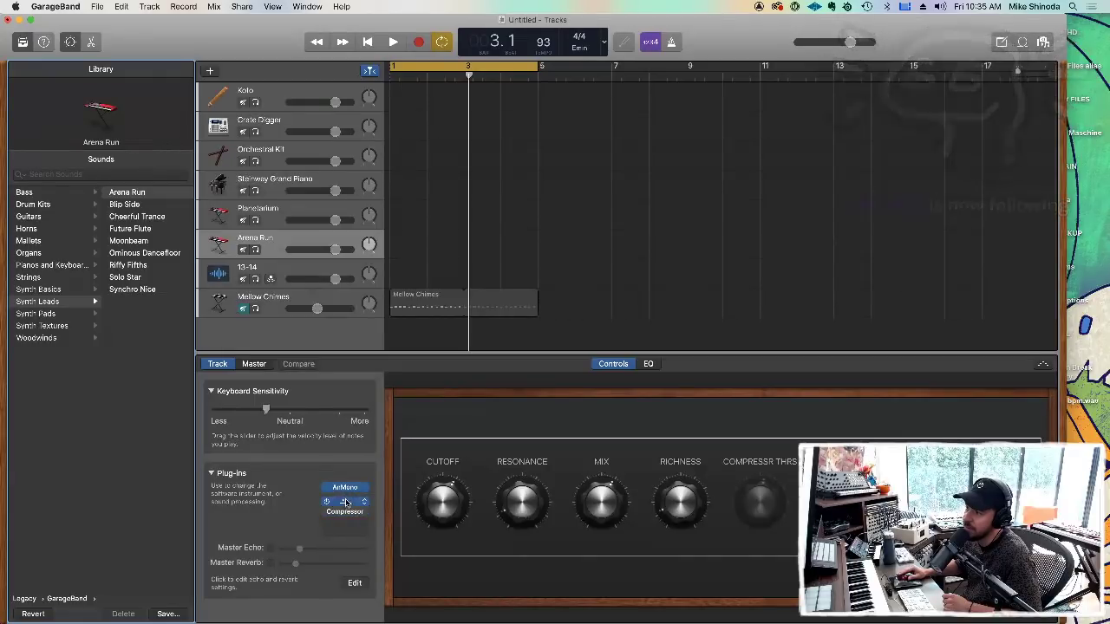
pyautogui.moveTo(345, 505); pyautogui.dragTo(352, 518)
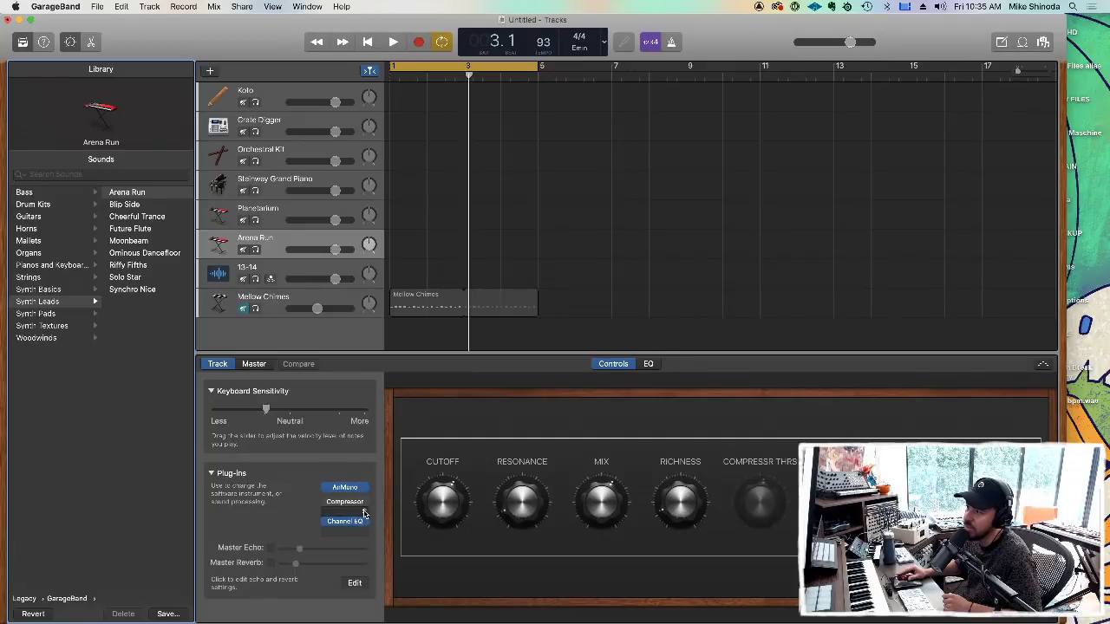
# Insert a Chorus from the Modulation effects between Compressor and Channel EQ and set its mix to 100%.
pyautogui.click(365, 514)
pyautogui.moveTo(374, 609)
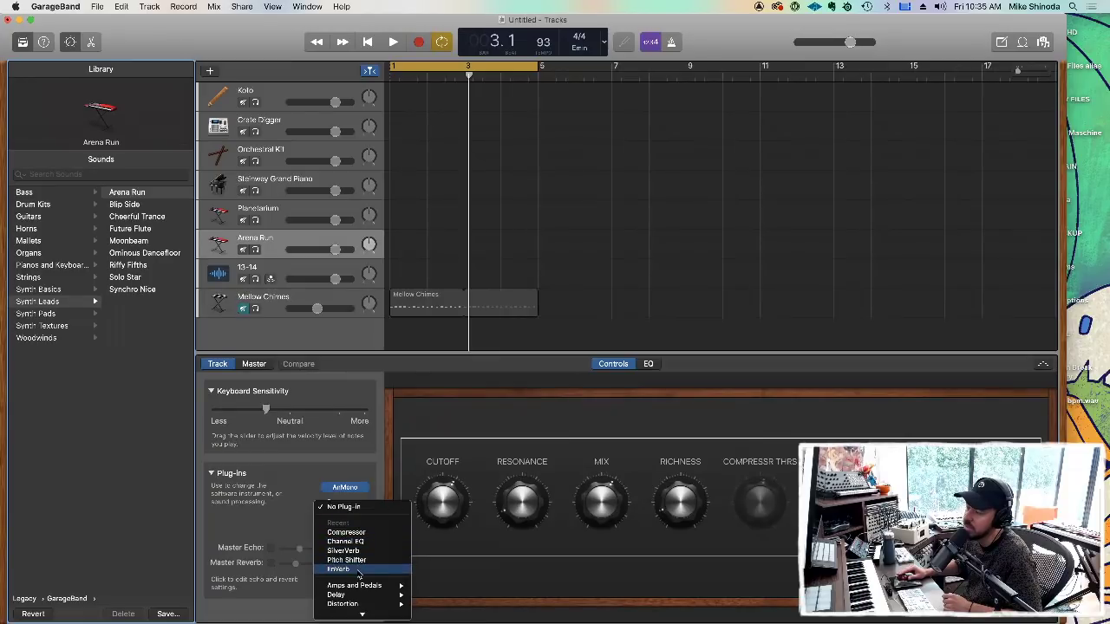
pyautogui.scroll(-3, 360, 570)
pyautogui.moveTo(360, 570)
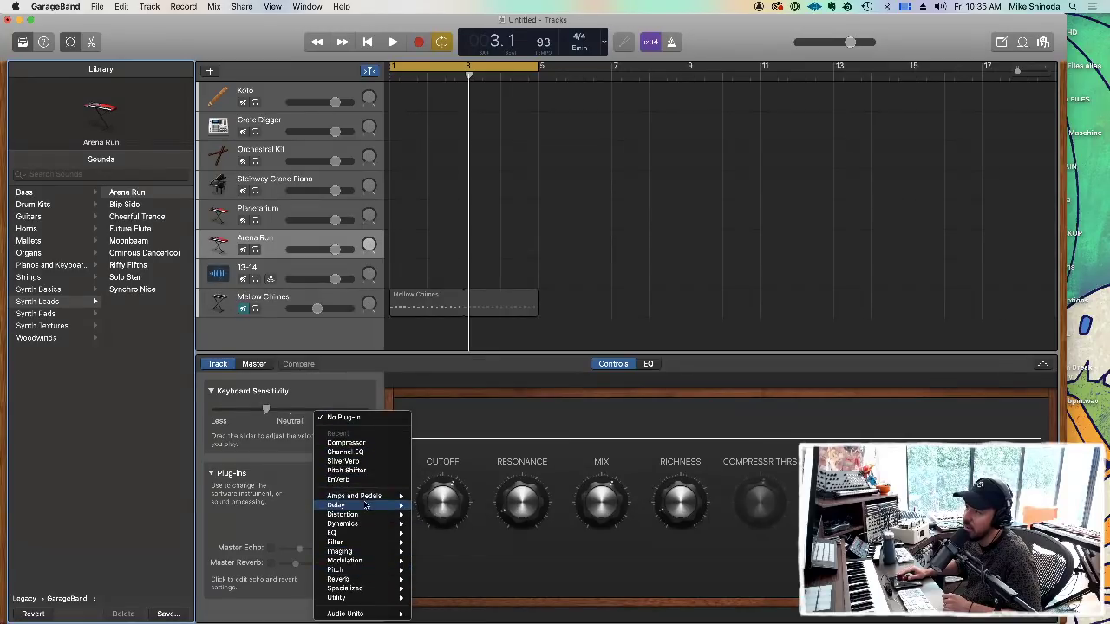
pyautogui.moveTo(365, 521)
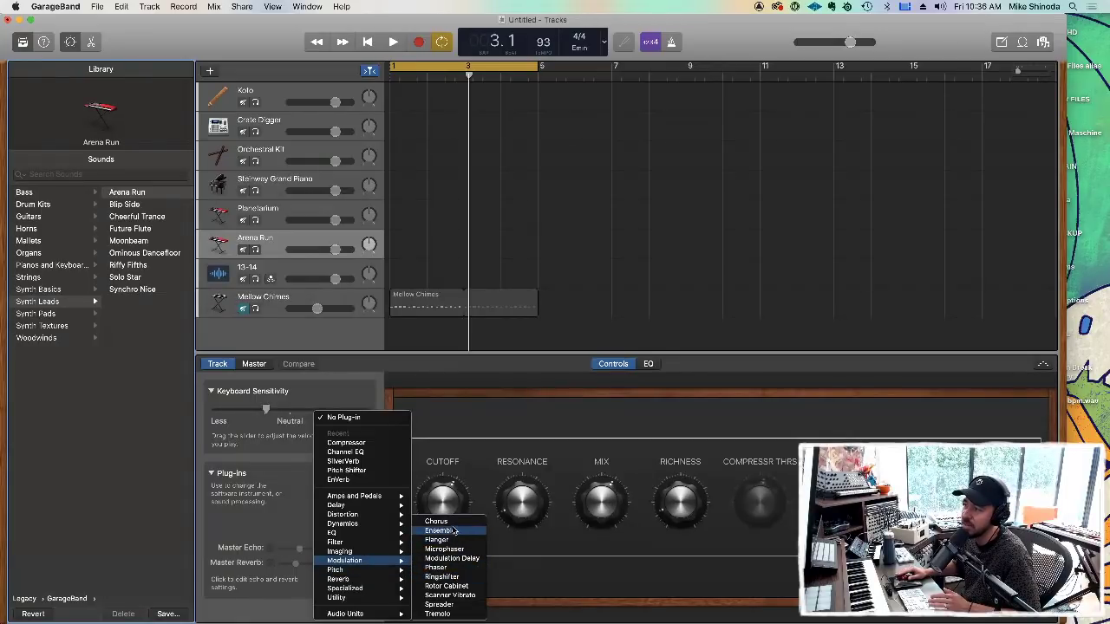
pyautogui.click(450, 524)
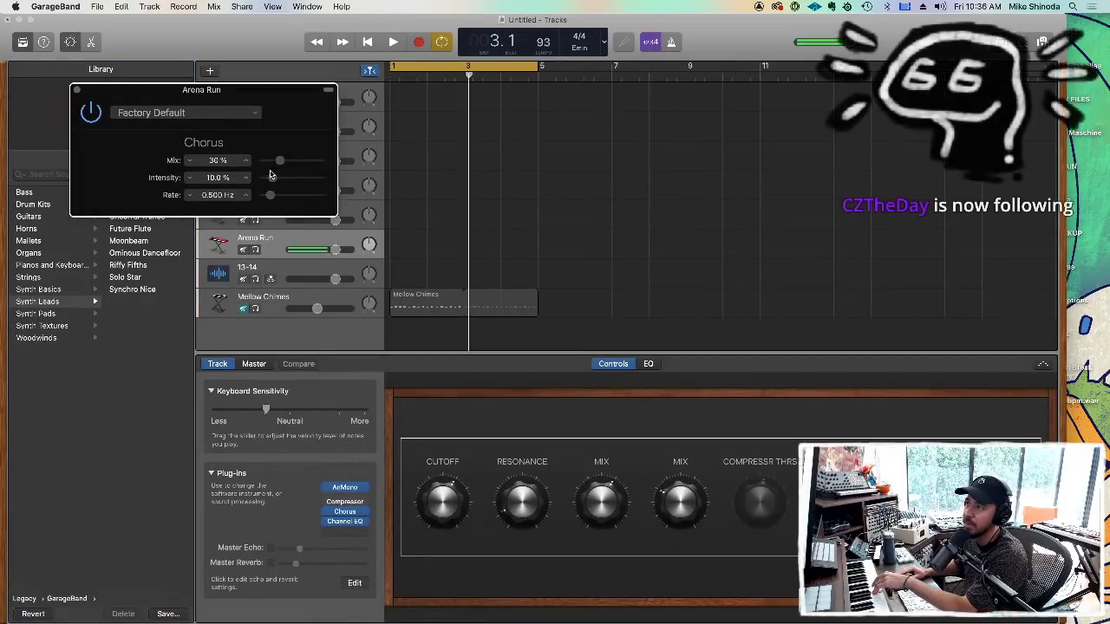
pyautogui.moveTo(279, 162); pyautogui.dragTo(461, 139)
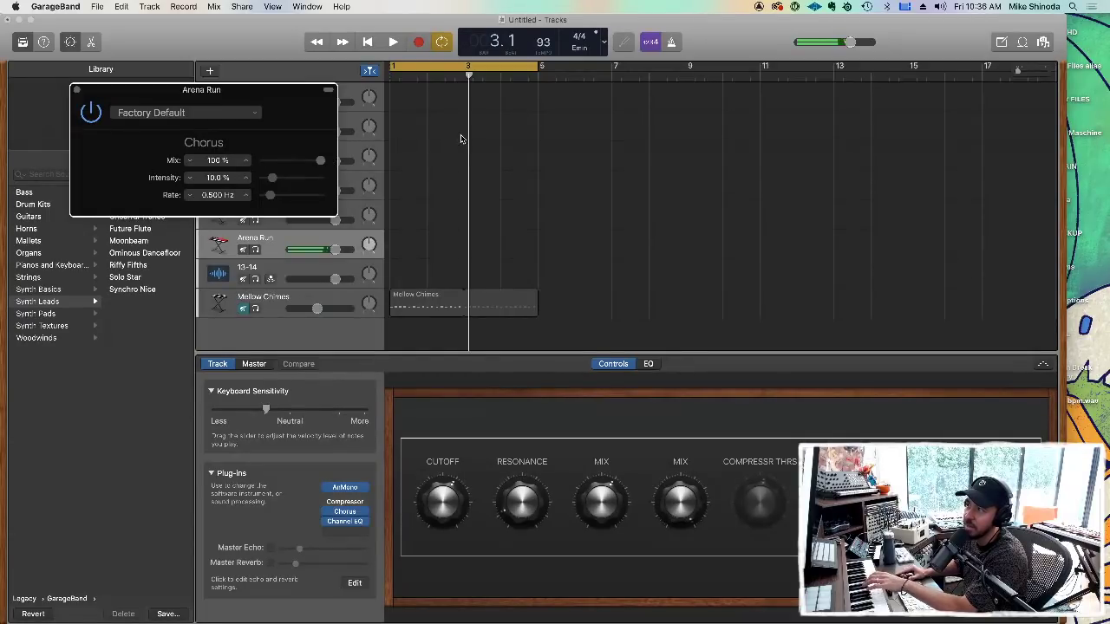
# Replace the Chorus with a Flanger at 100% mix and compare the Arena Run track with the Planetarium track.
pyautogui.click(365, 513)
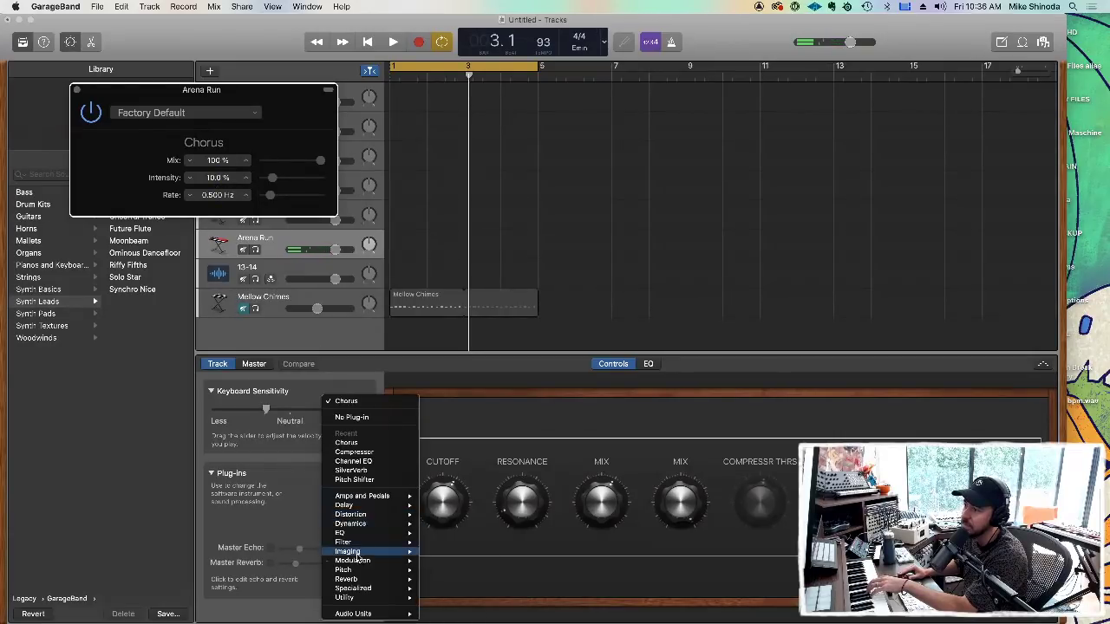
pyautogui.click(471, 541)
pyautogui.moveTo(278, 160); pyautogui.dragTo(396, 163)
pyautogui.moveTo(320, 160); pyautogui.dragTo(422, 165)
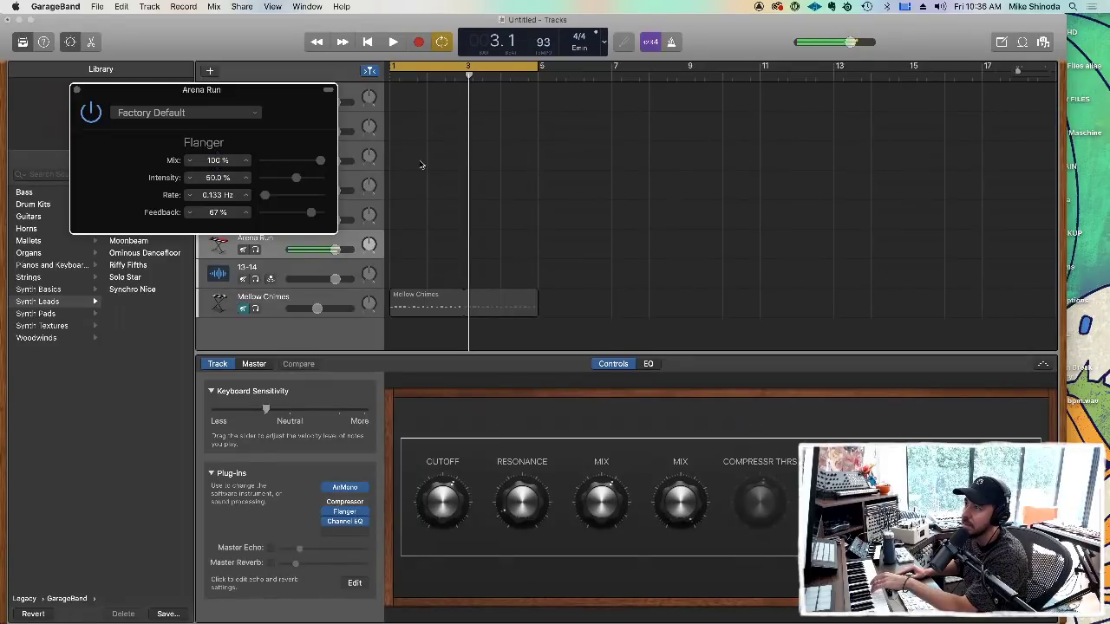
pyautogui.click(77, 90)
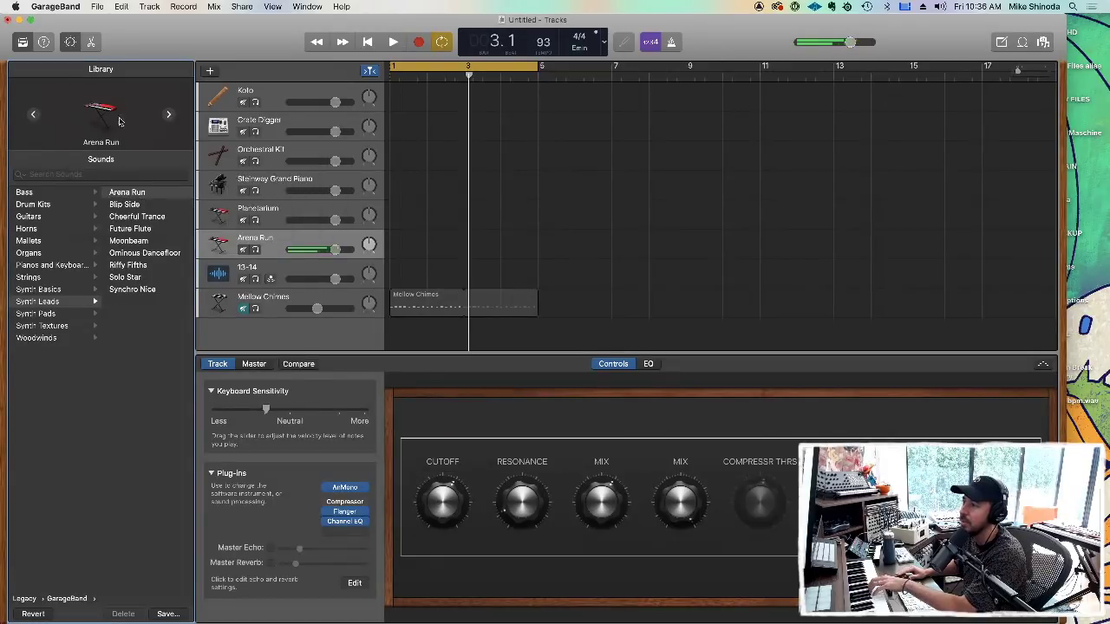
pyautogui.click(272, 221)
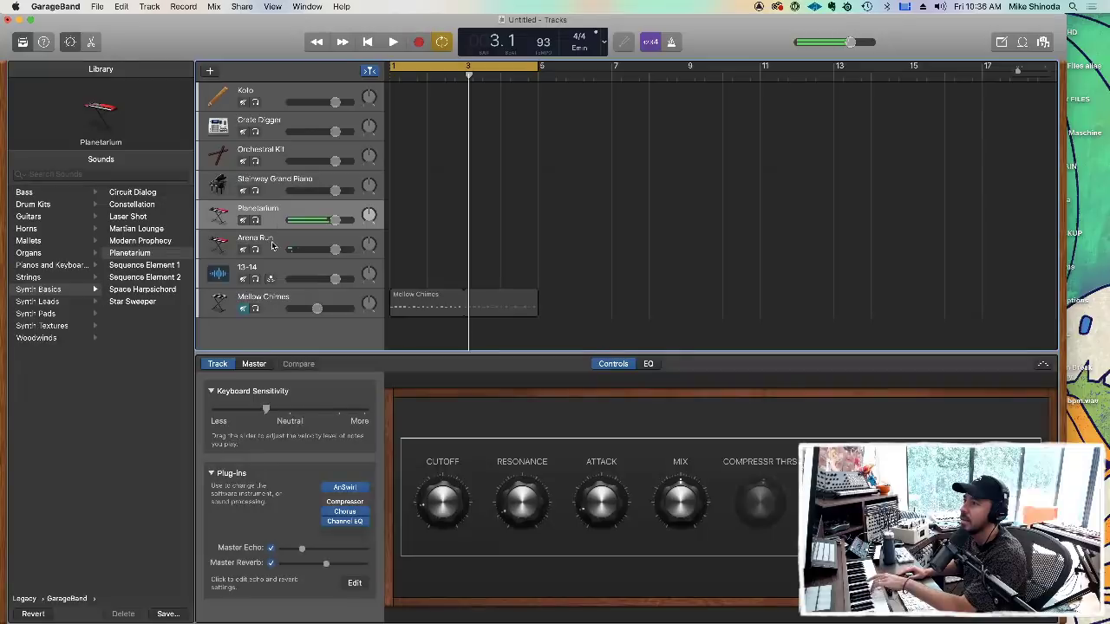
pyautogui.click(271, 250)
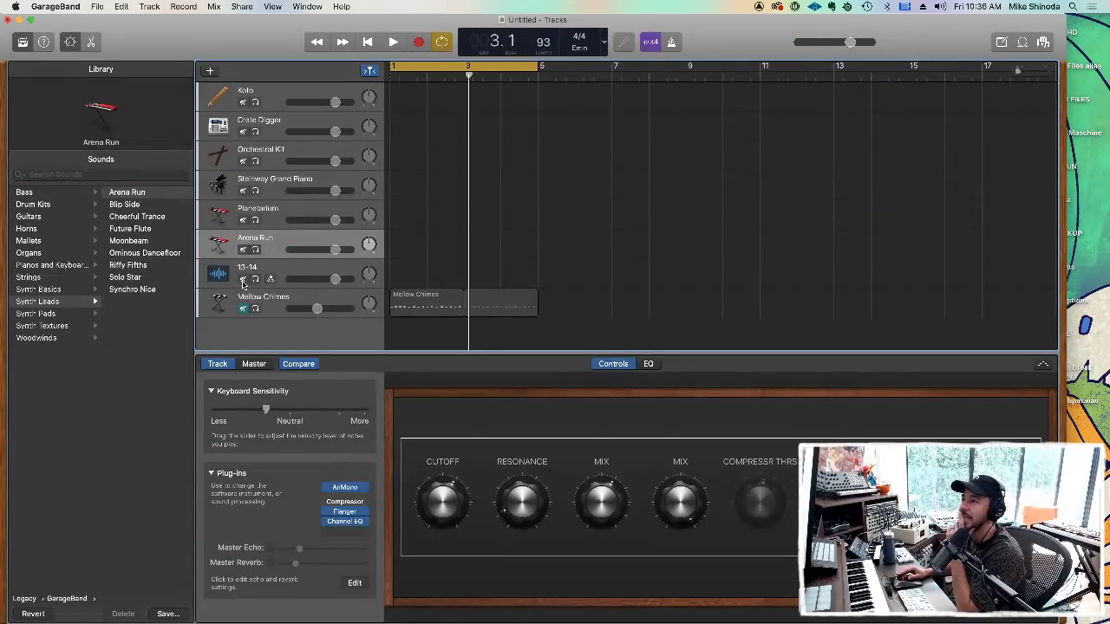
# Add another software instrument track and set its sound to 3 Violins from the Vintage Mellotron category.
pyautogui.click(210, 73)
pyautogui.click(746, 258)
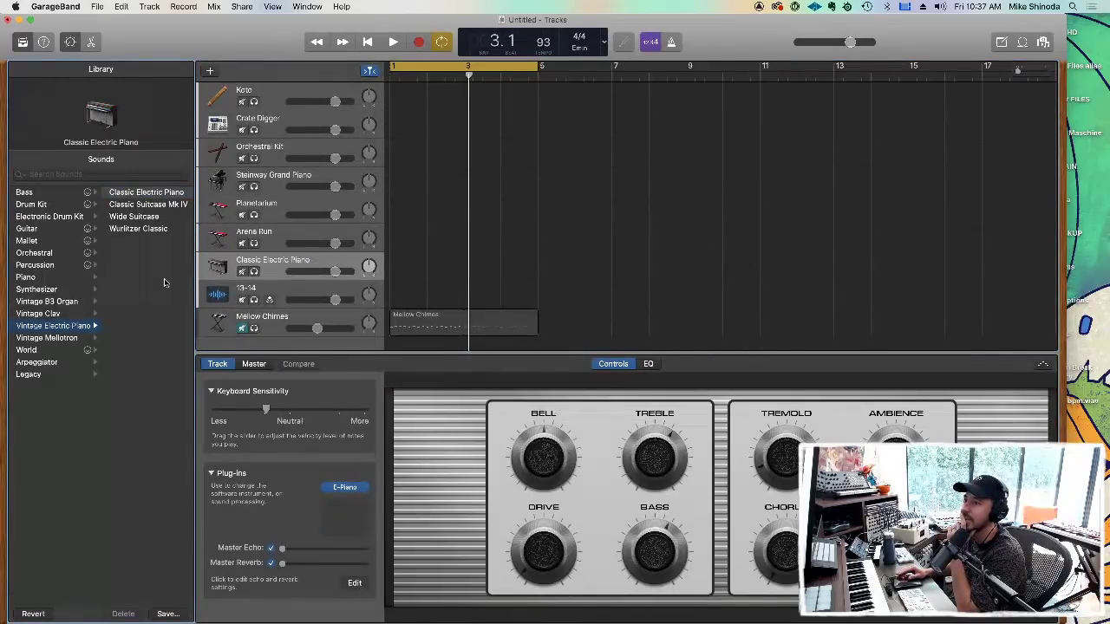
pyautogui.click(71, 339)
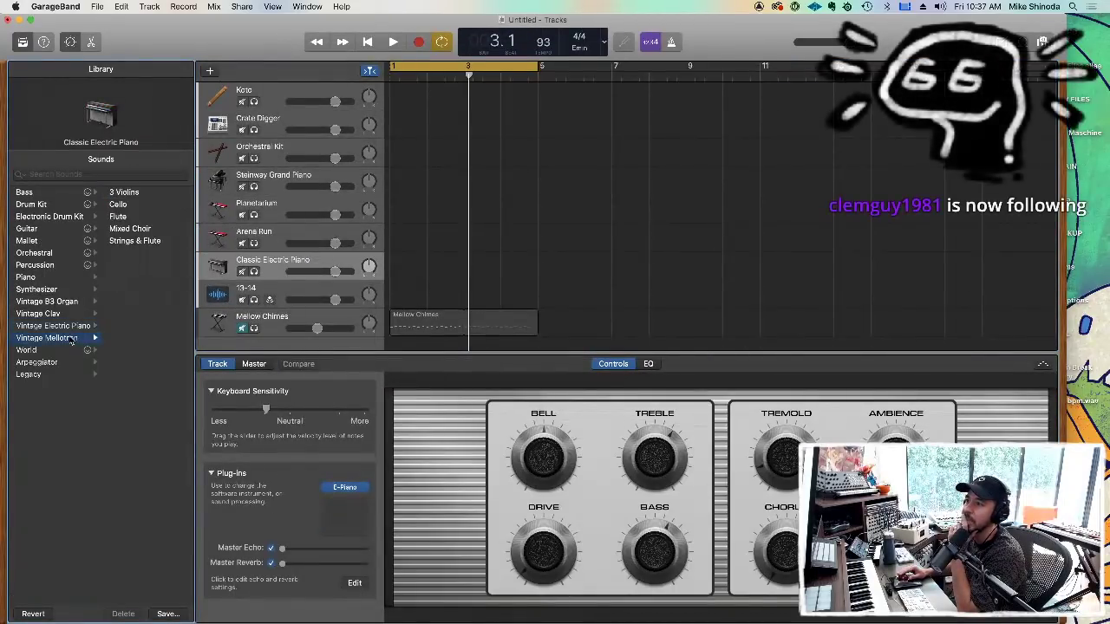
pyautogui.click(124, 193)
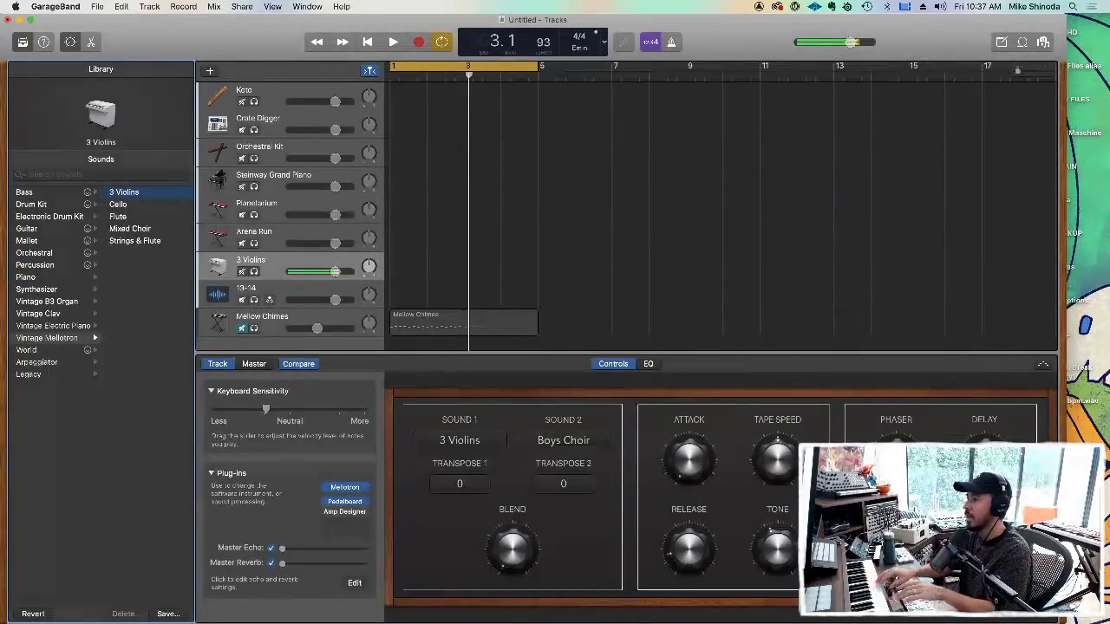
# Open the 3 Violins track's Pedalboard, bypass and re-enable the Roto Phase pedal, and adjust its rate and intensity.
pyautogui.click(344, 503)
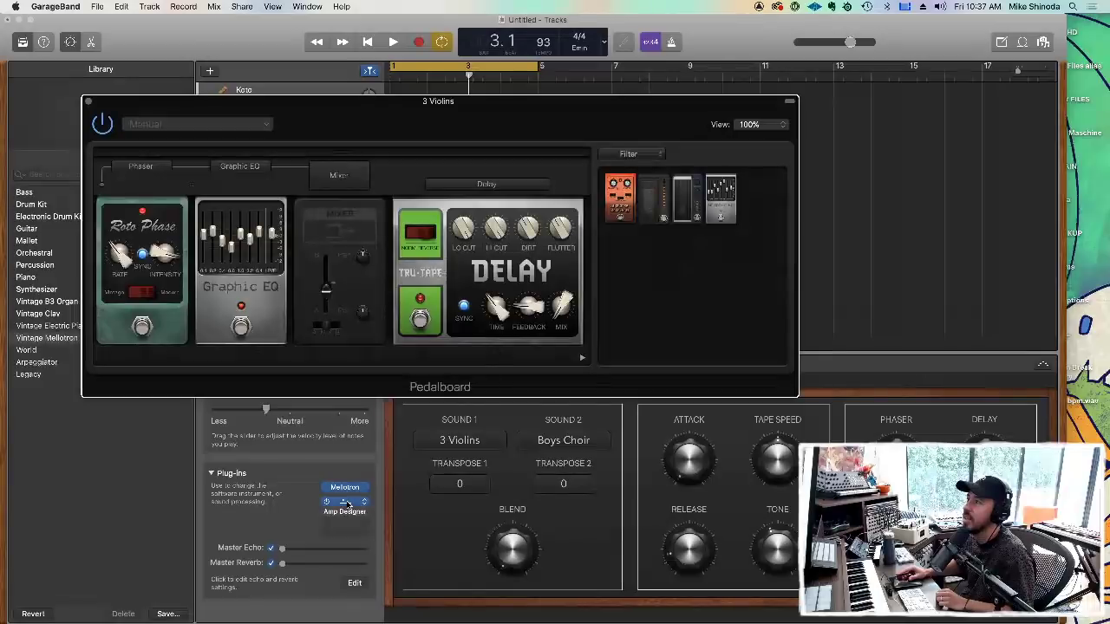
pyautogui.moveTo(356, 121); pyautogui.dragTo(472, 59)
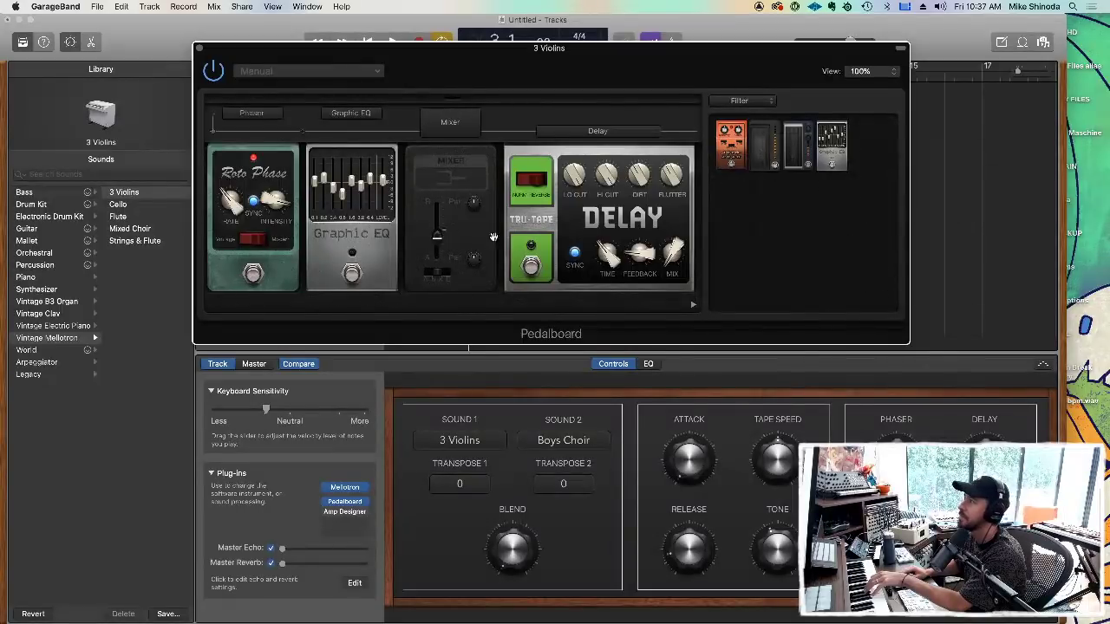
pyautogui.click(252, 274)
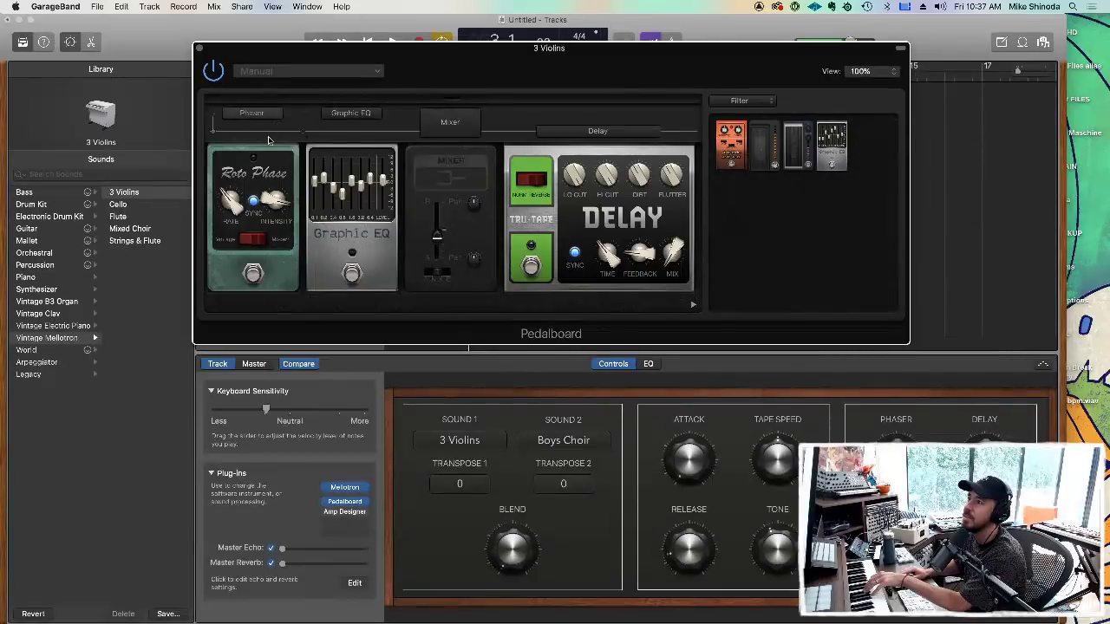
pyautogui.click(252, 274)
pyautogui.moveTo(233, 208); pyautogui.dragTo(236, 185)
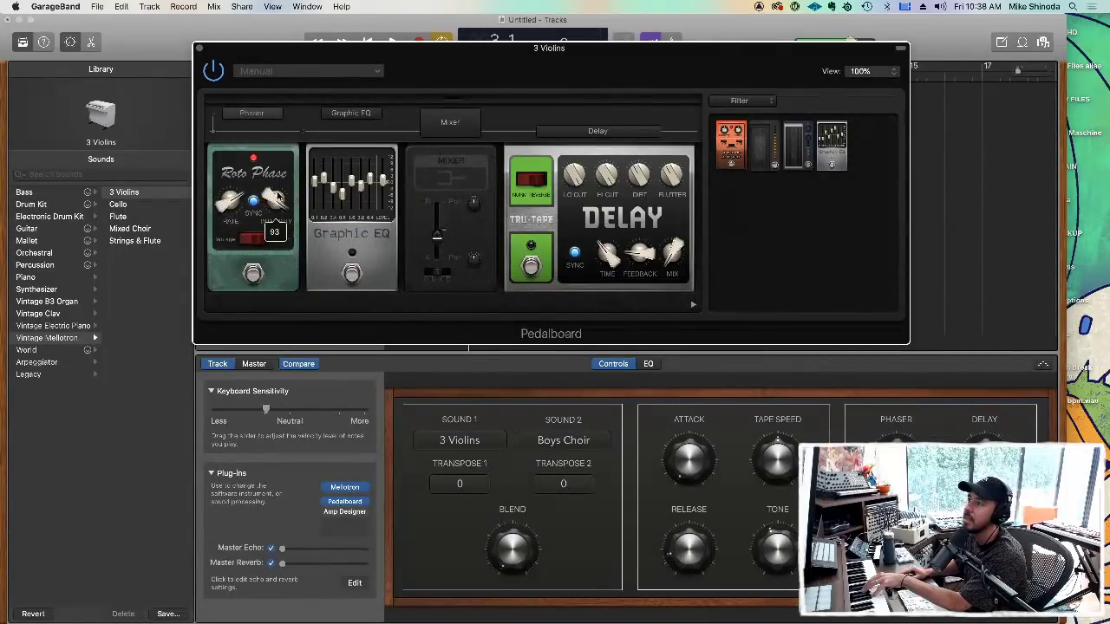
# Push the Pedalboard's Mixer fader fully to the B side and adjust the Tru-Tape Delay's mix and feedback.
pyautogui.moveTo(439, 240); pyautogui.dragTo(438, 204)
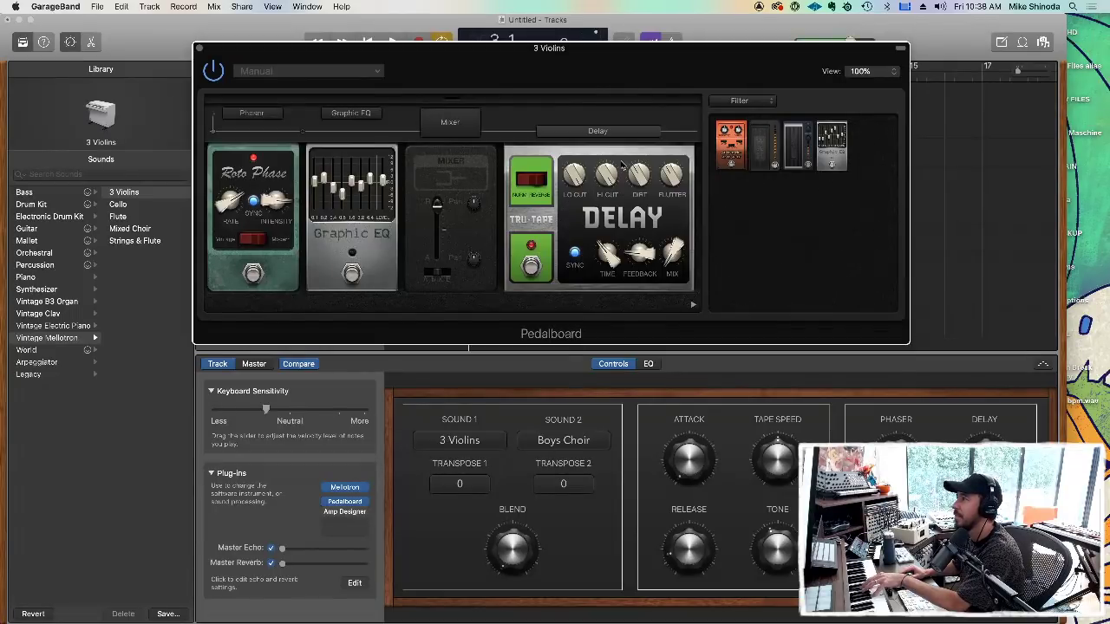
pyautogui.moveTo(674, 253); pyautogui.dragTo(676, 213)
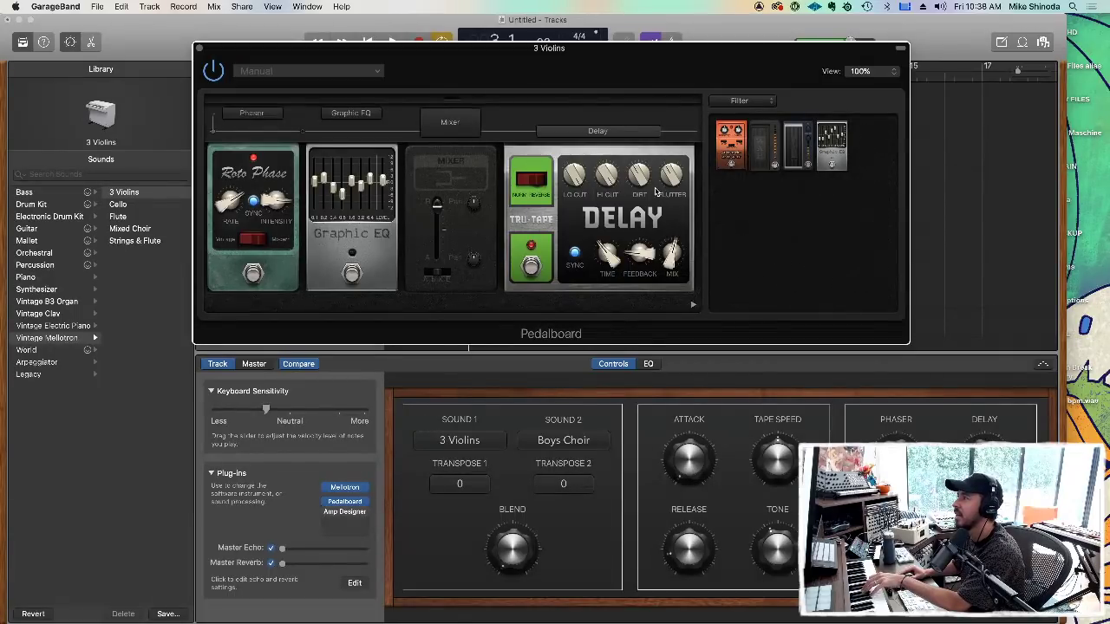
pyautogui.moveTo(640, 254)
pyautogui.mouseDown()
pyautogui.moveTo(638, 216)
pyautogui.moveTo(644, 241)
pyautogui.mouseUp()
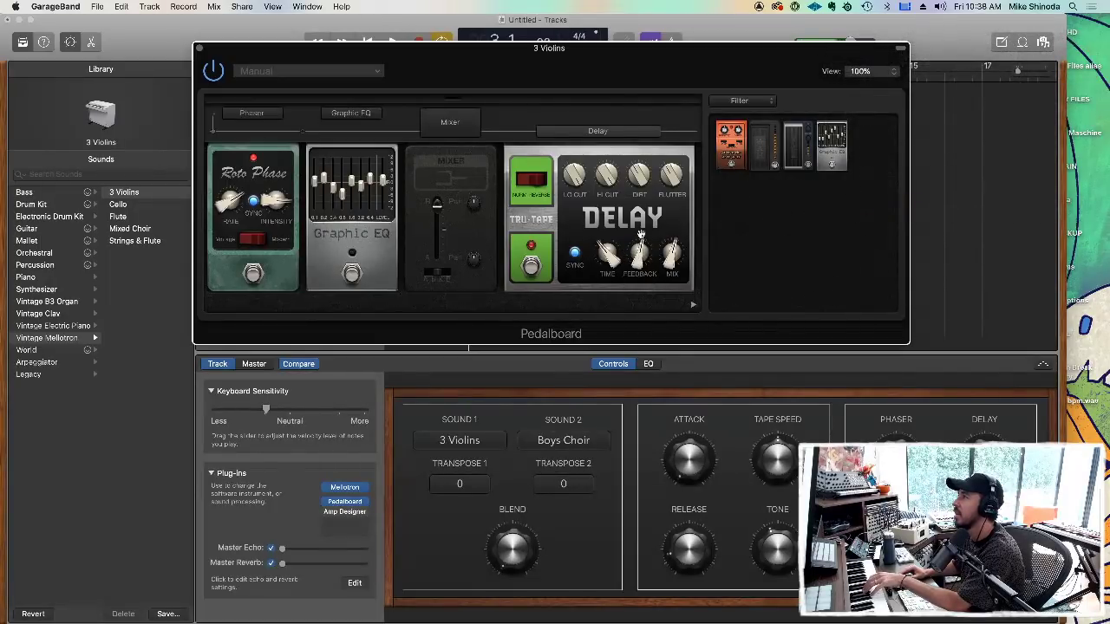
# Add an Auto-Funk filter pedal before the Mixer and remove the Graphic EQ pedal from the Pedalboard.
pyautogui.moveTo(738, 143); pyautogui.dragTo(423, 216)
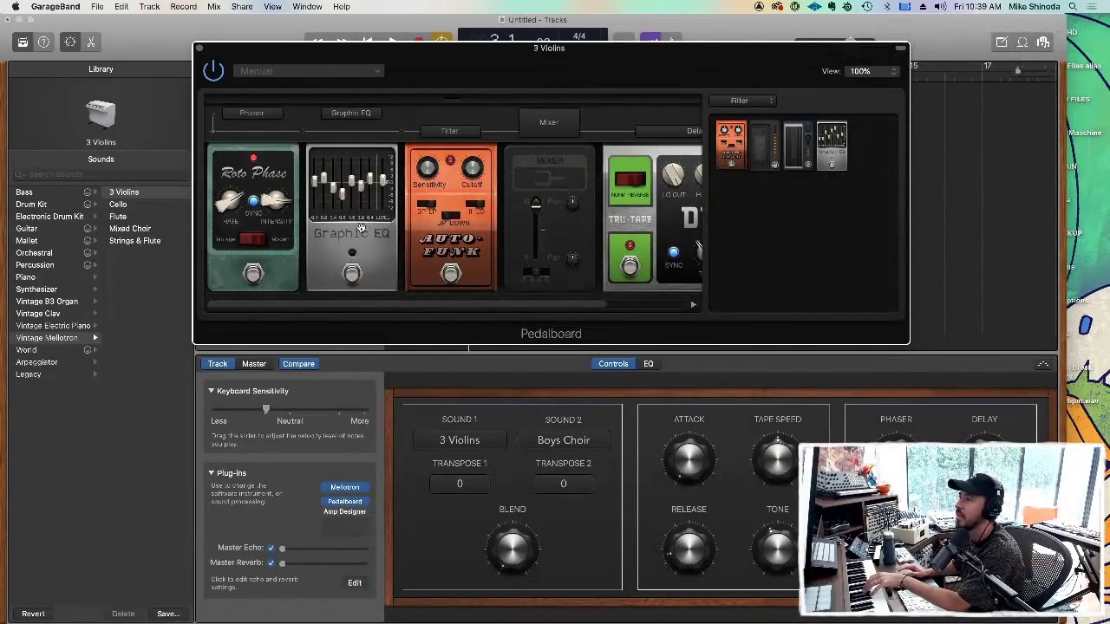
pyautogui.moveTo(355, 233); pyautogui.dragTo(860, 235)
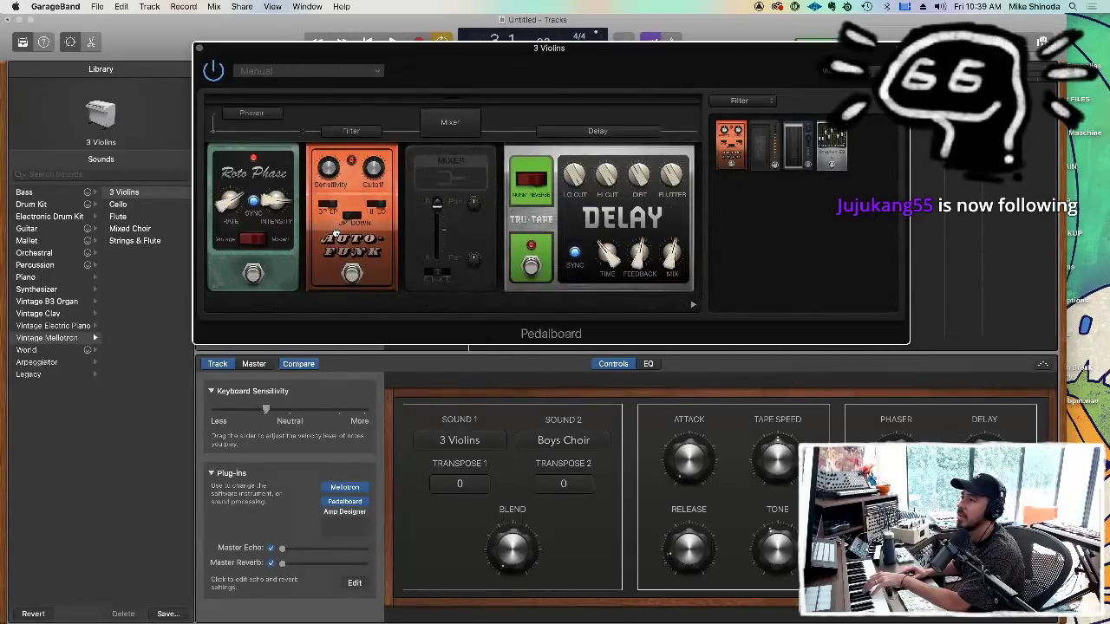
# Toggle the Auto-Funk pedal, adjust its cutoff, and remove it from the Pedalboard.
pyautogui.click(351, 274)
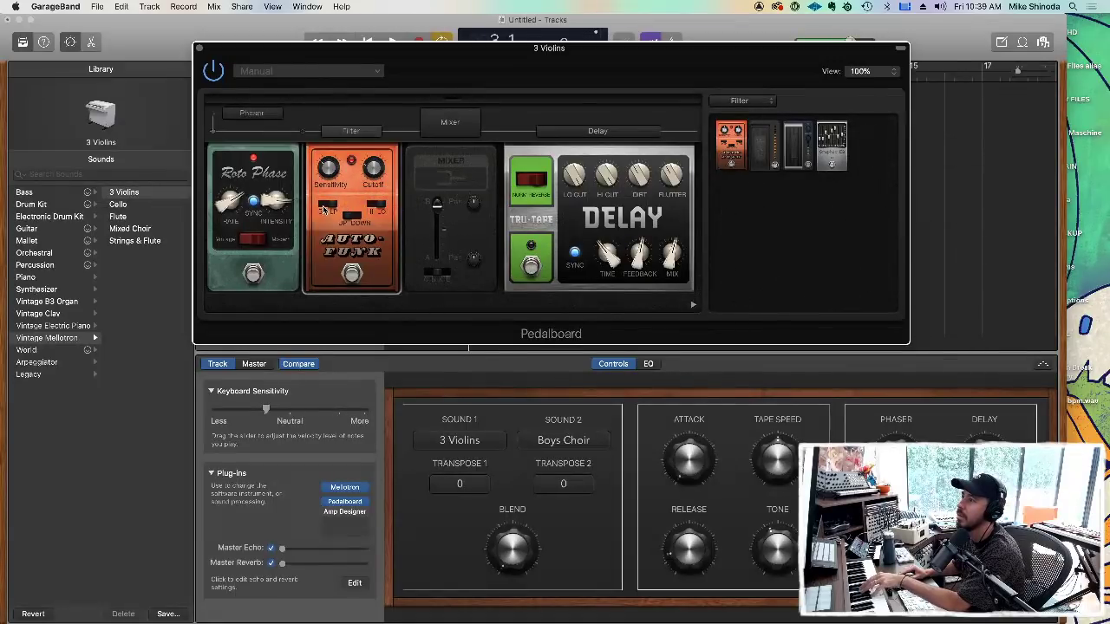
pyautogui.moveTo(380, 170)
pyautogui.mouseDown()
pyautogui.moveTo(387, 146)
pyautogui.moveTo(378, 165)
pyautogui.mouseUp()
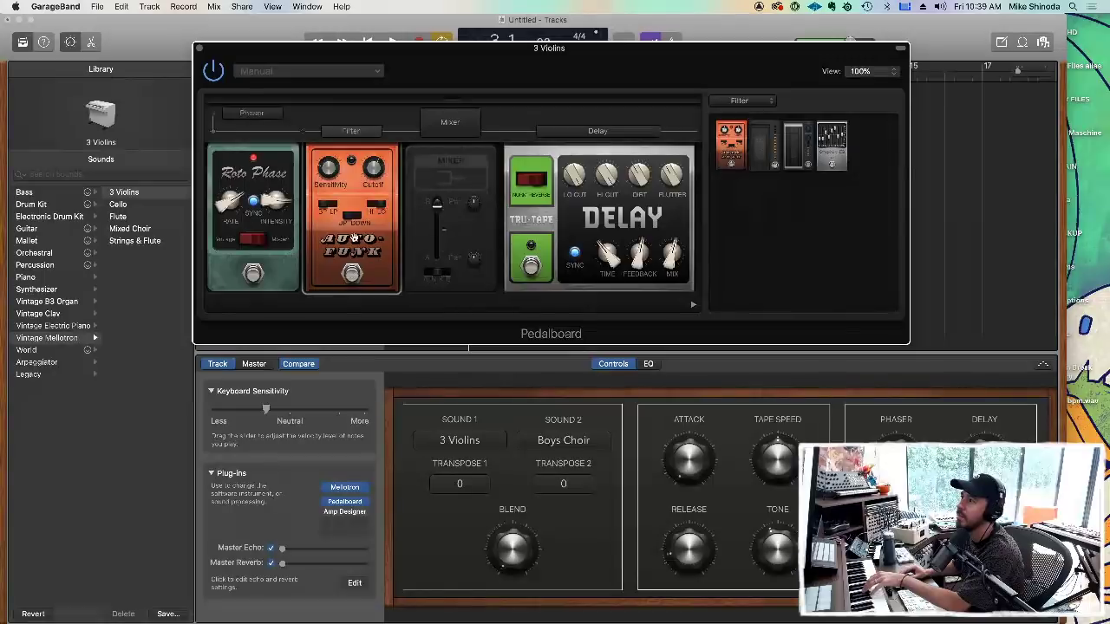
pyautogui.moveTo(361, 227); pyautogui.dragTo(800, 210)
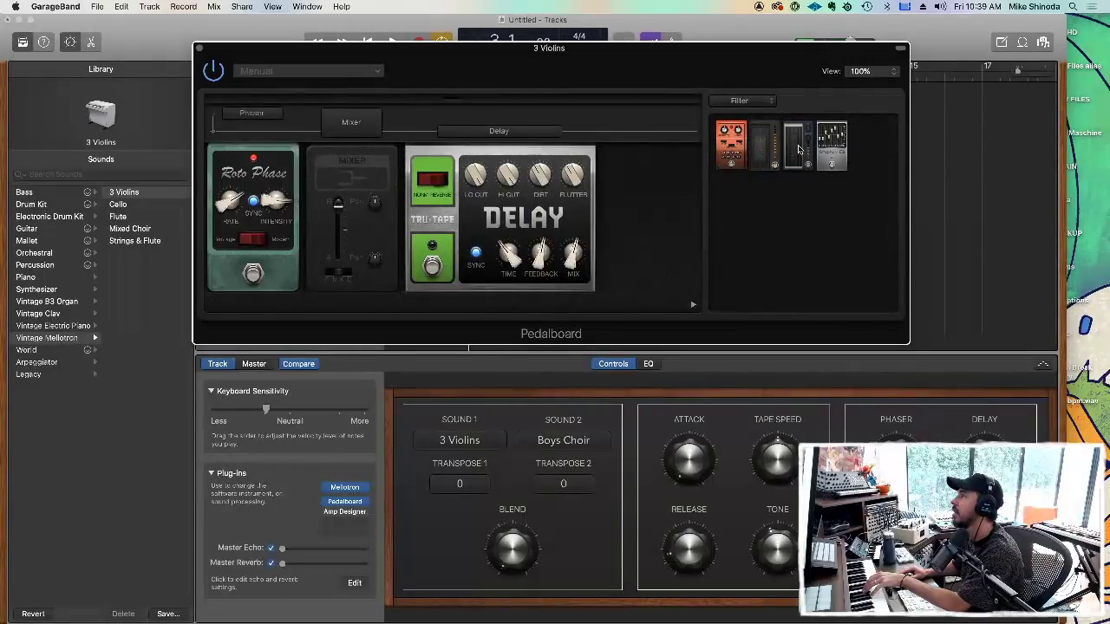
# Close the Pedalboard, open the 3 Violins track's Amp Designer, and set its model to Small Sunshine Combo.
pyautogui.moveTo(801, 149)
pyautogui.mouseDown()
pyautogui.moveTo(395, 210)
pyautogui.moveTo(491, 211)
pyautogui.moveTo(442, 221)
pyautogui.moveTo(443, 208)
pyautogui.moveTo(443, 228)
pyautogui.moveTo(444, 196)
pyautogui.moveTo(446, 227)
pyautogui.moveTo(445, 204)
pyautogui.moveTo(464, 199)
pyautogui.moveTo(590, 223)
pyautogui.moveTo(838, 205)
pyautogui.mouseUp()
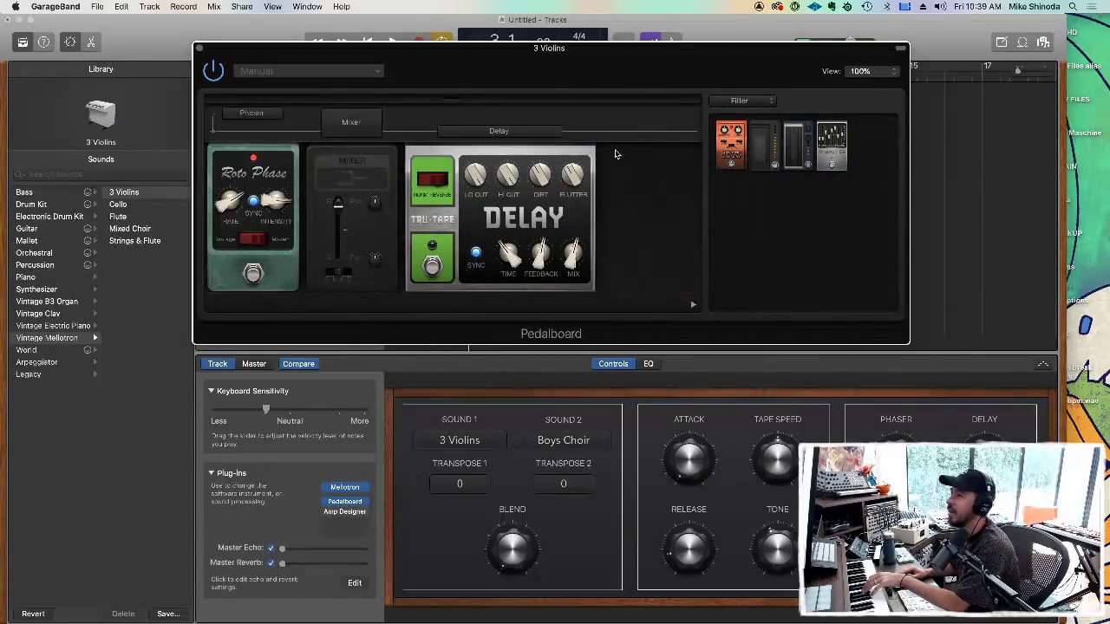
pyautogui.click(199, 48)
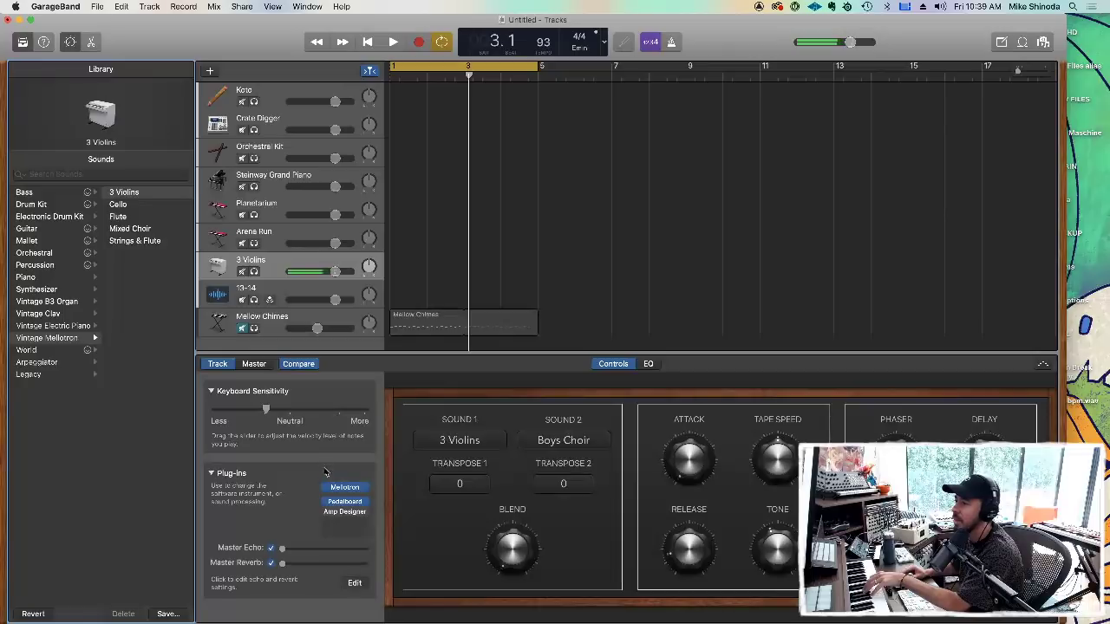
pyautogui.click(344, 513)
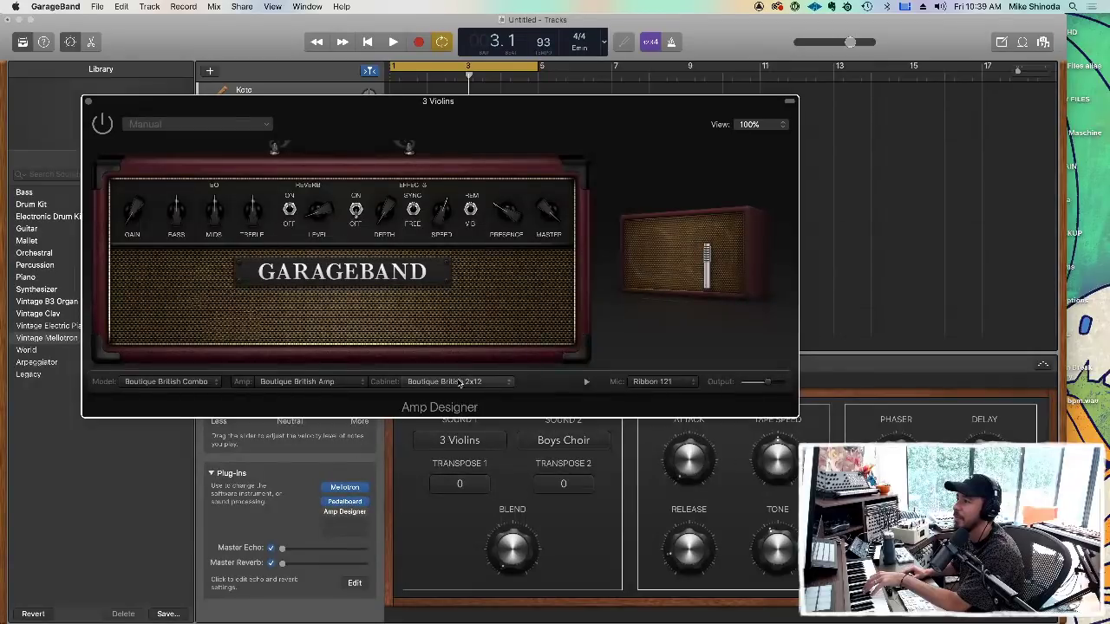
pyautogui.click(215, 385)
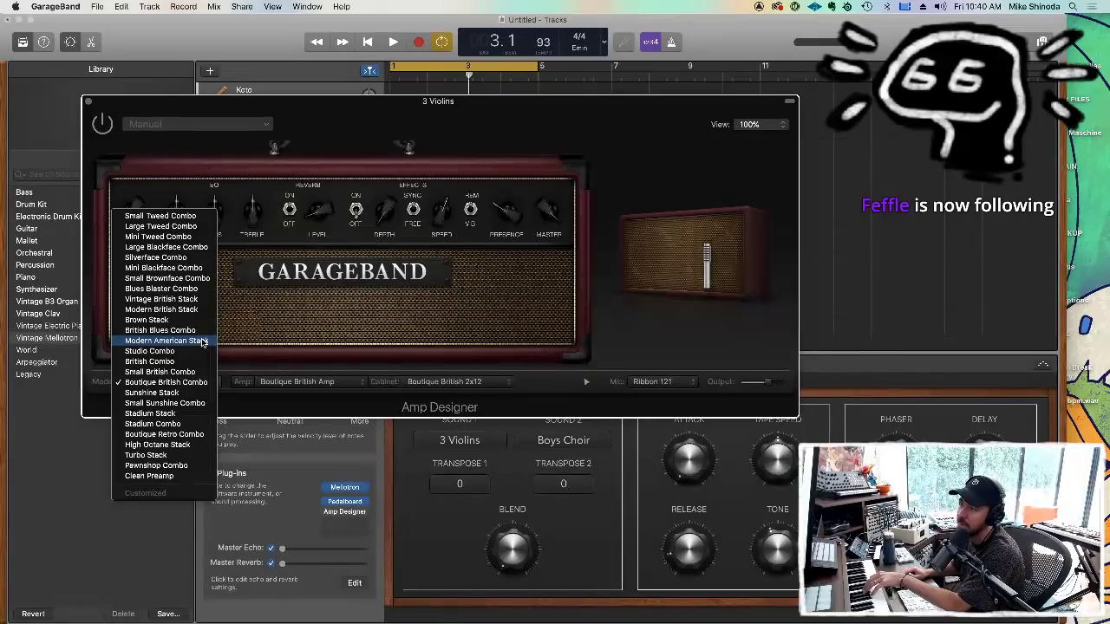
pyautogui.click(207, 403)
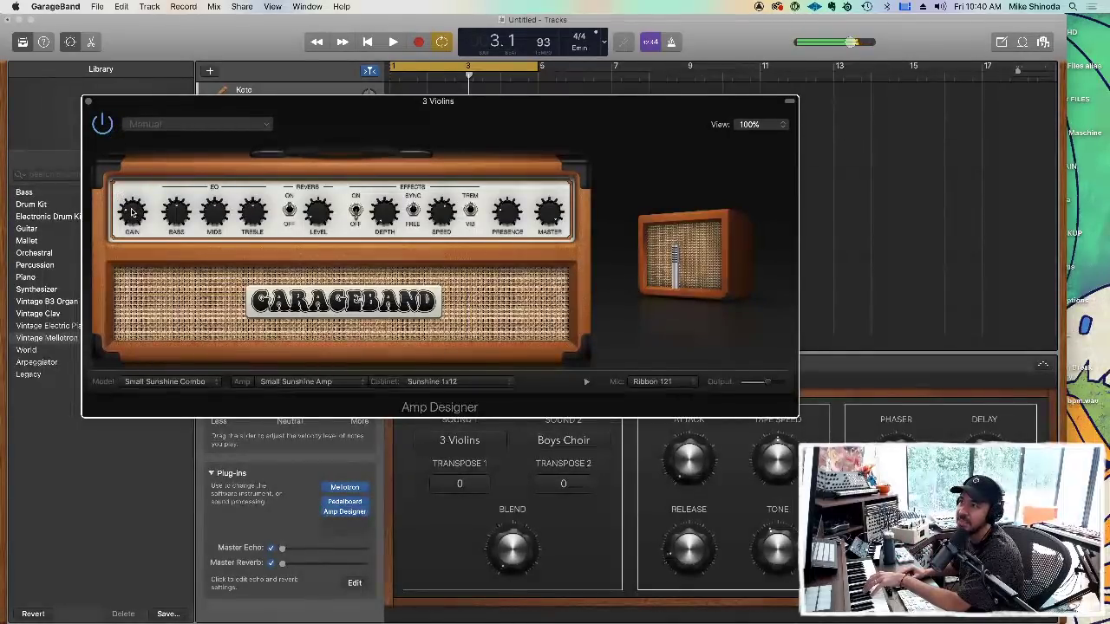
# Move the Amp Designer's microphone sideways across the speaker cabinet and look through the available microphone types.
pyautogui.moveTo(656, 262)
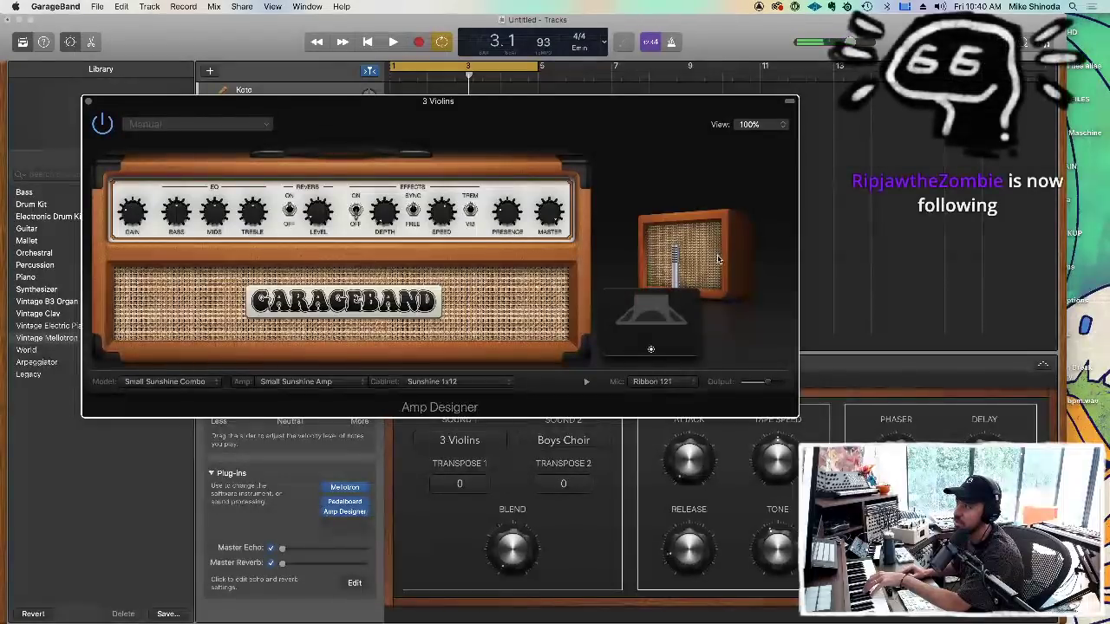
pyautogui.moveTo(651, 351); pyautogui.dragTo(685, 351)
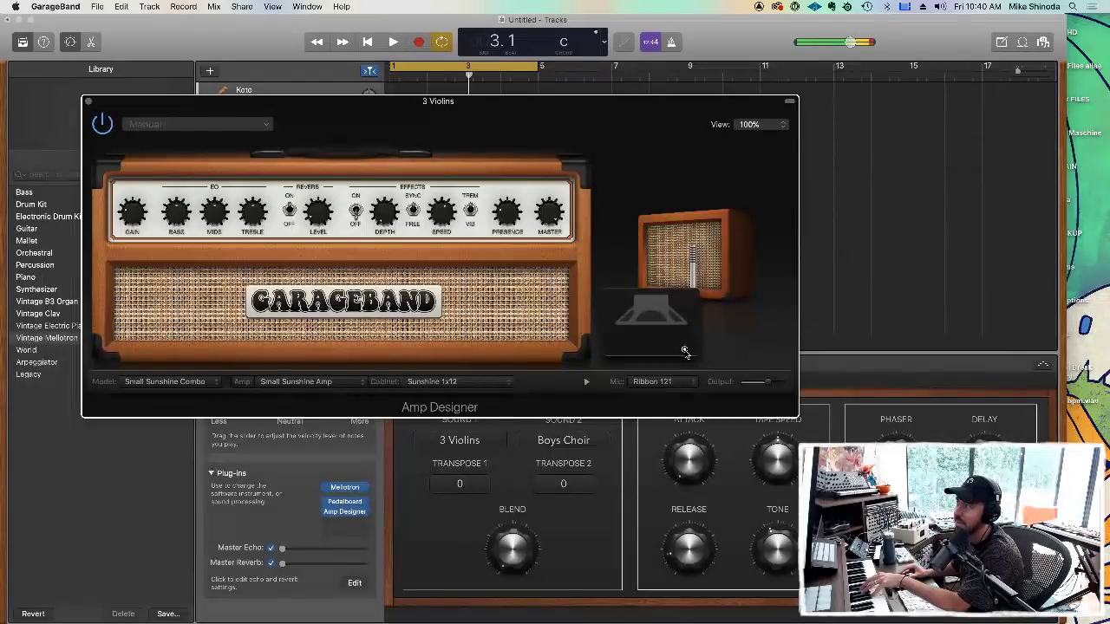
pyautogui.click(663, 386)
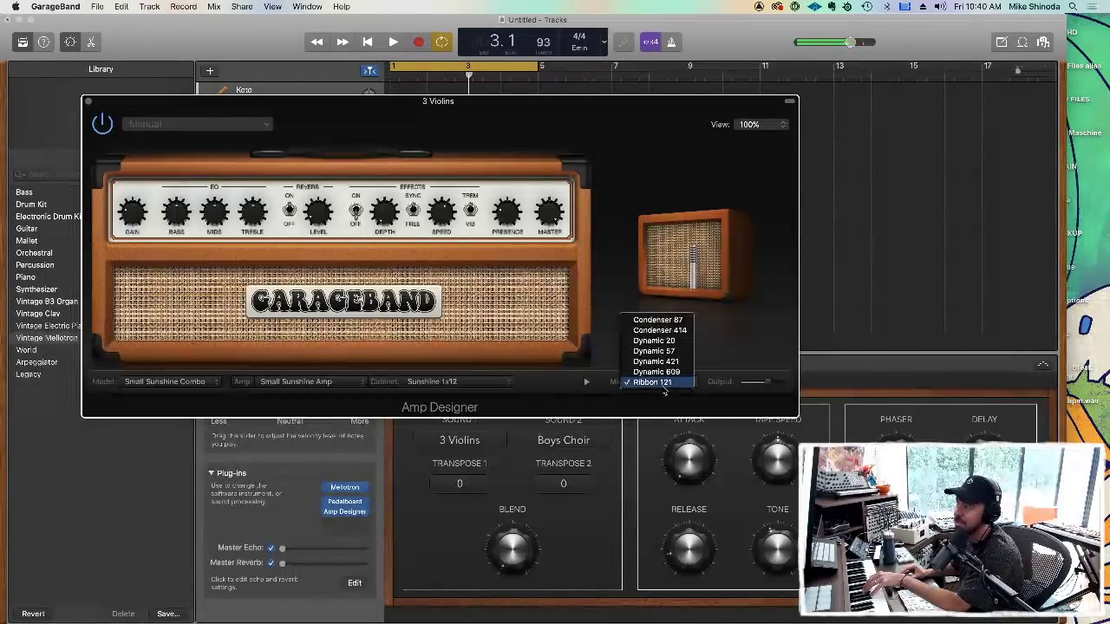
pyautogui.click(749, 336)
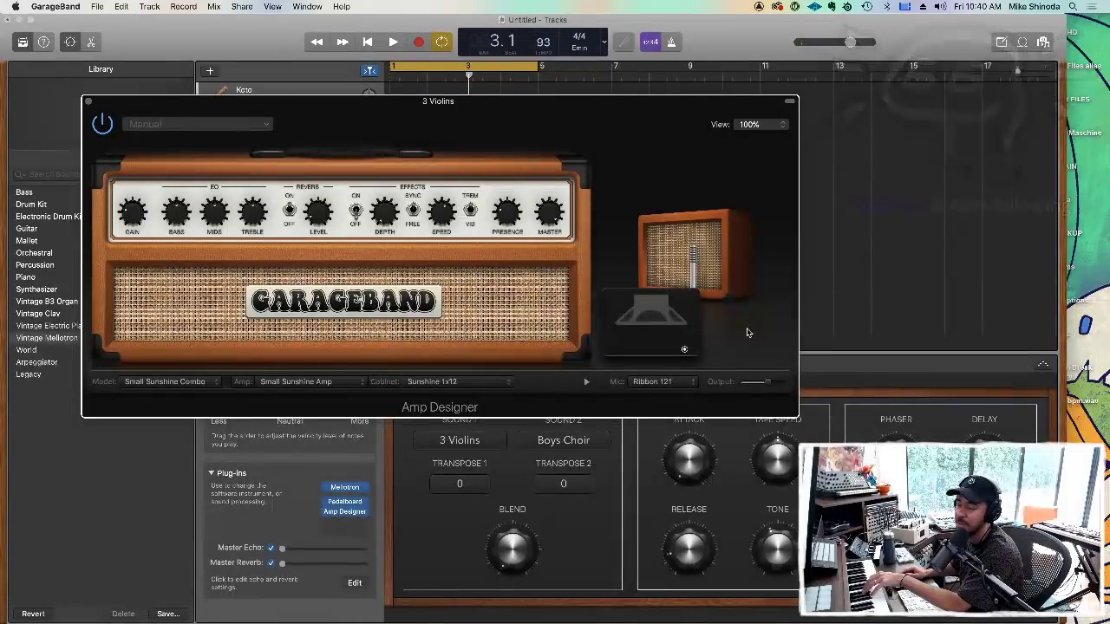
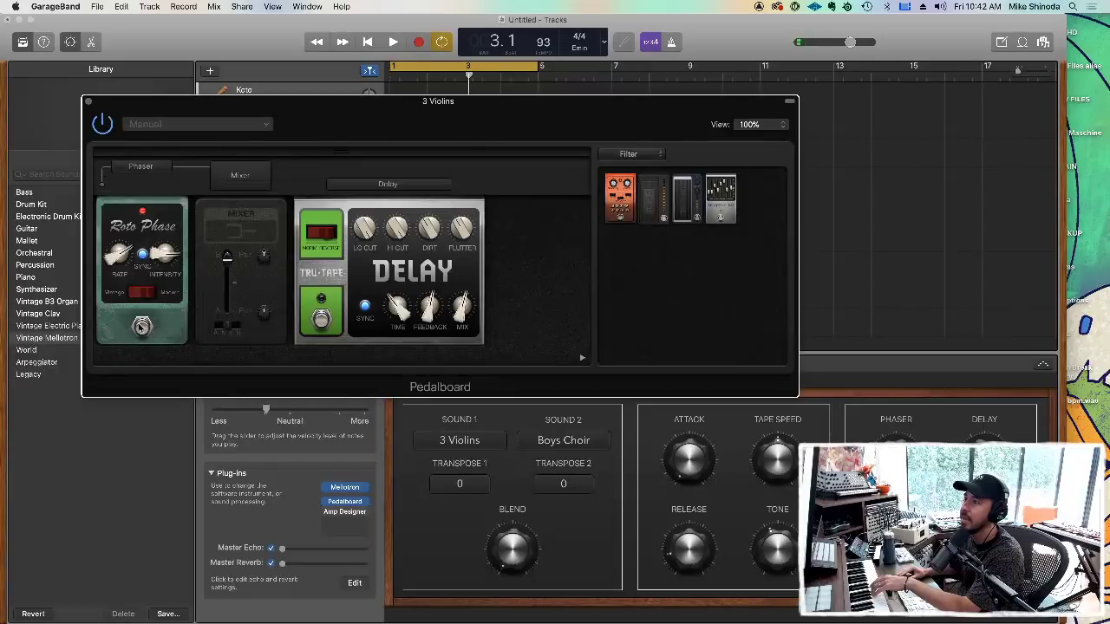
# Bypass the Roto Phase pedal and switch on the Tru-Tape Delay in the 3 Violins Pedalboard.
pyautogui.click(141, 329)
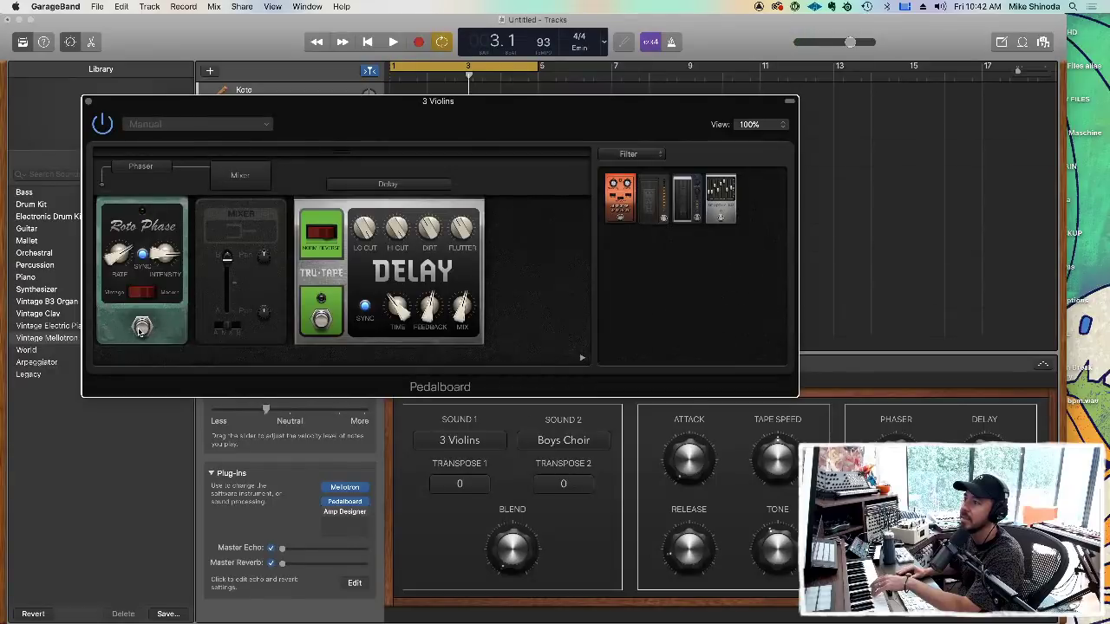
pyautogui.click(322, 319)
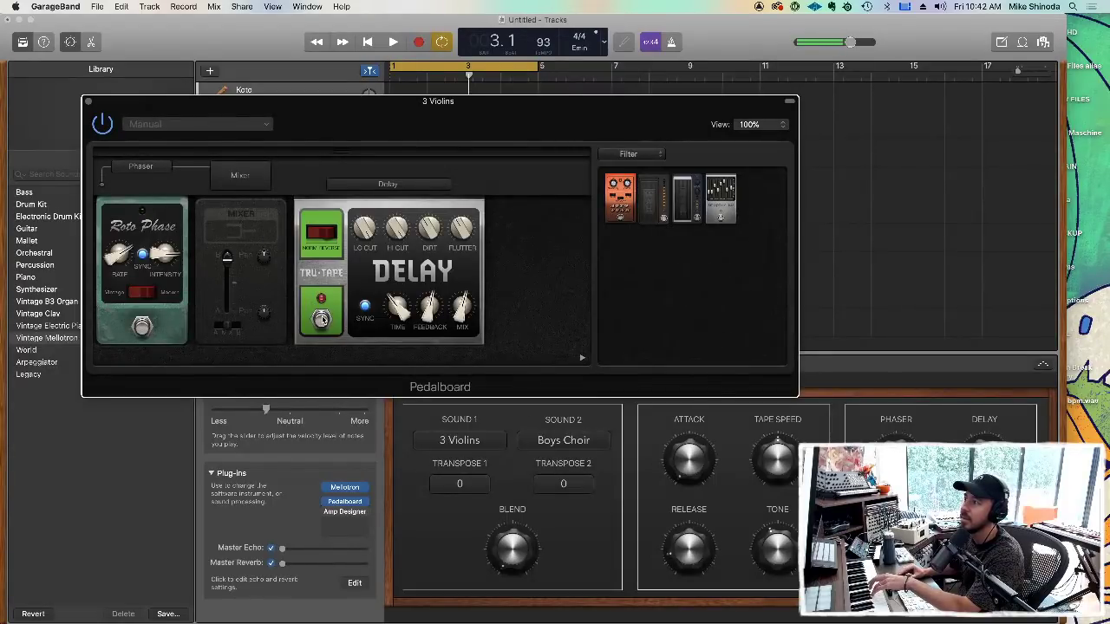
# Move the Pedalboard below the Amp Designer in the track's plug-in chain, then open and close the Amp Designer.
pyautogui.moveTo(345, 502); pyautogui.dragTo(345, 519)
pyautogui.click(330, 512)
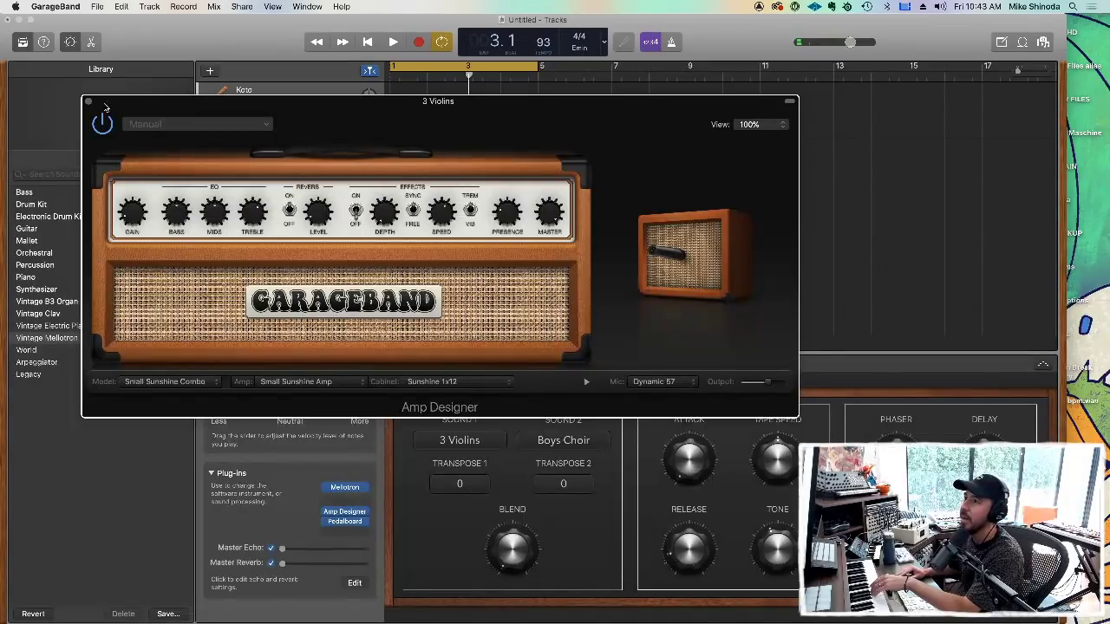
pyautogui.click(87, 101)
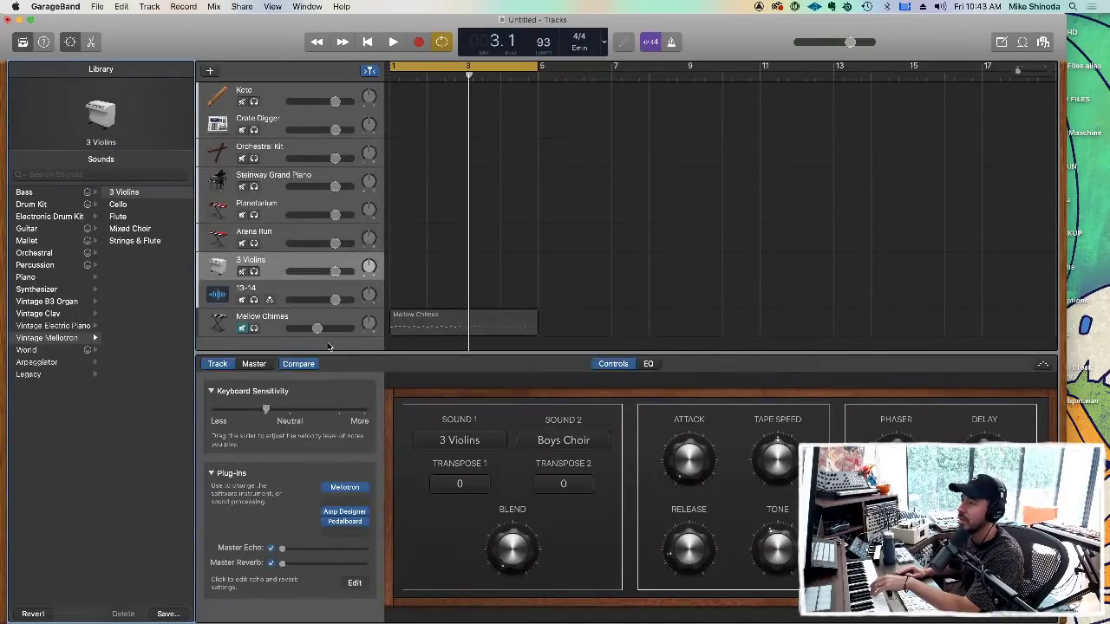
# Keep the 3 Violins patch, set its Sound 1 to String Section, and bypass the Amp Designer and Pedalboard plug-ins.
pyautogui.click(119, 206)
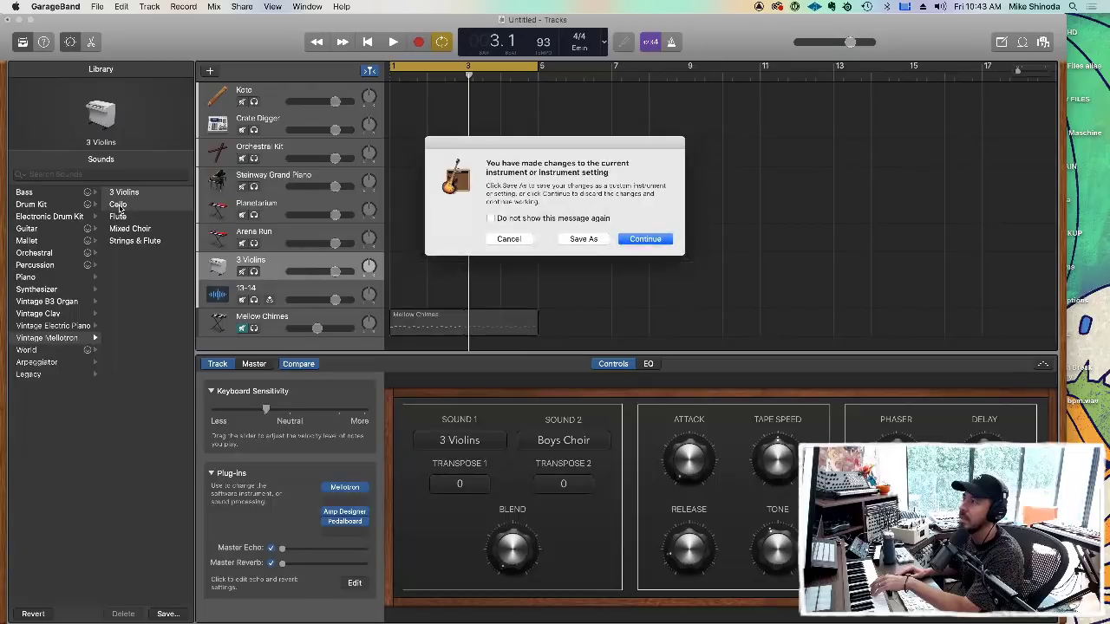
pyautogui.click(510, 240)
pyautogui.click(473, 438)
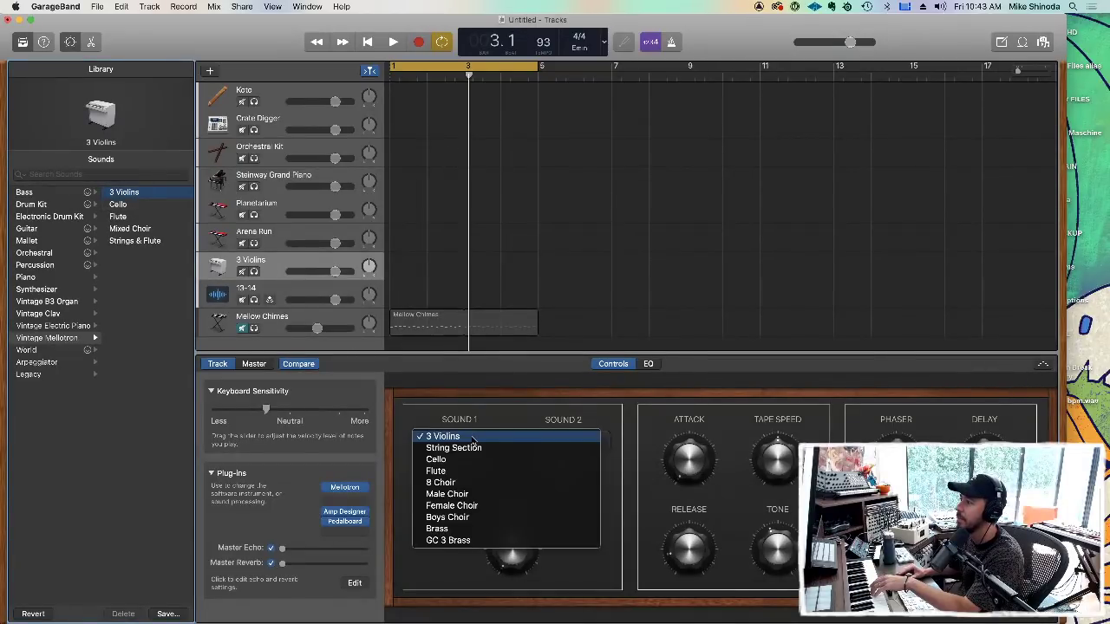
pyautogui.click(469, 448)
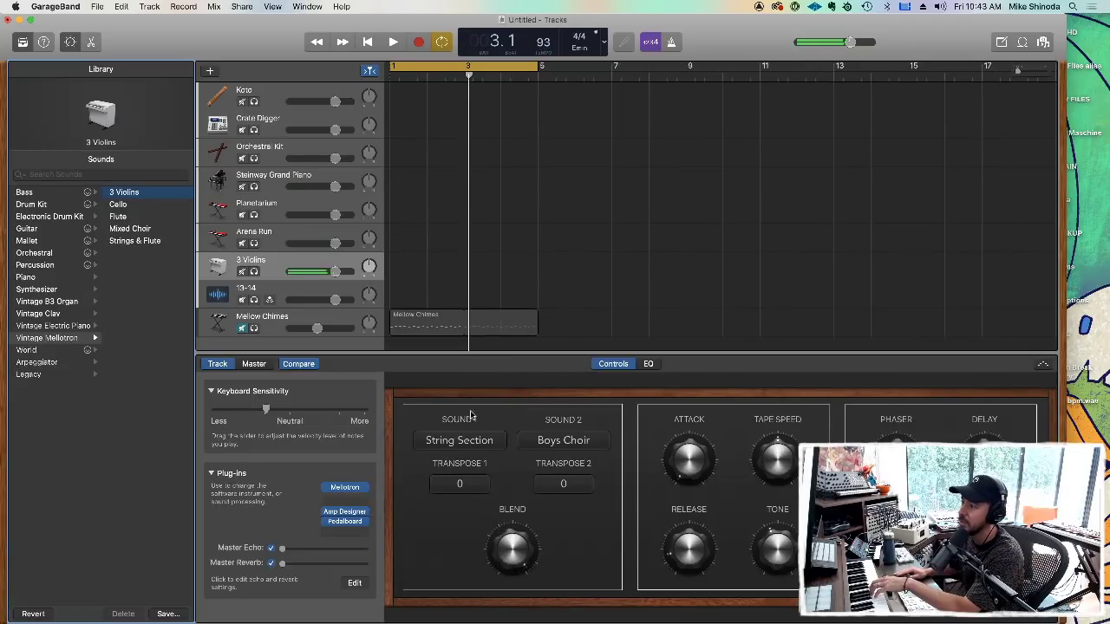
pyautogui.click(329, 512)
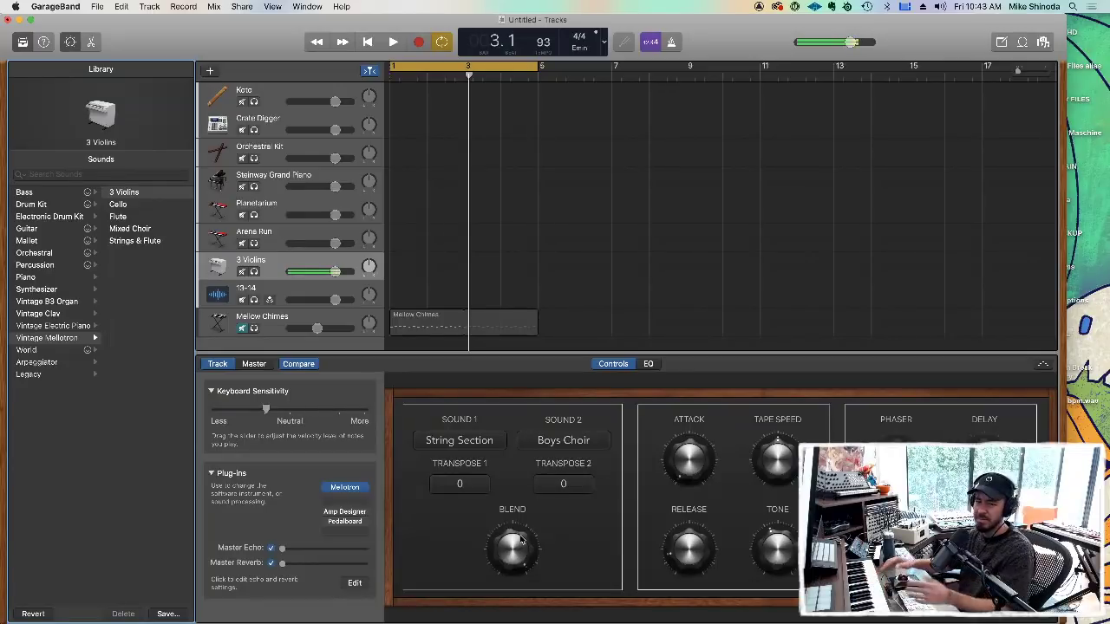
# Set the Mellotron's Transpose 2 to +12 and adjust the blend between its two sounds.
pyautogui.click(563, 486)
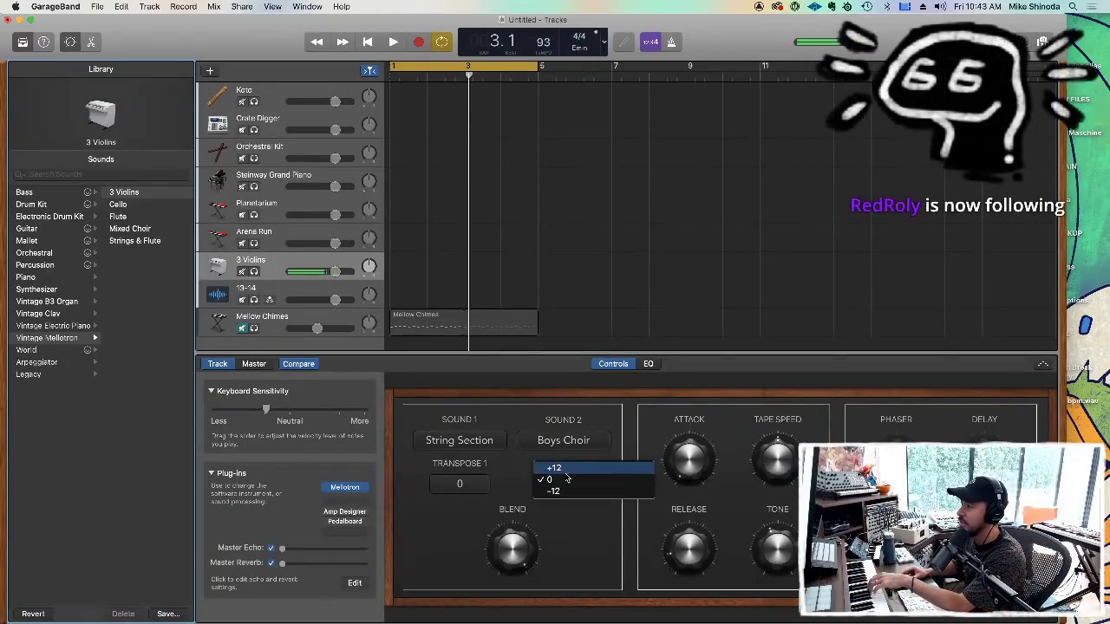
pyautogui.click(563, 470)
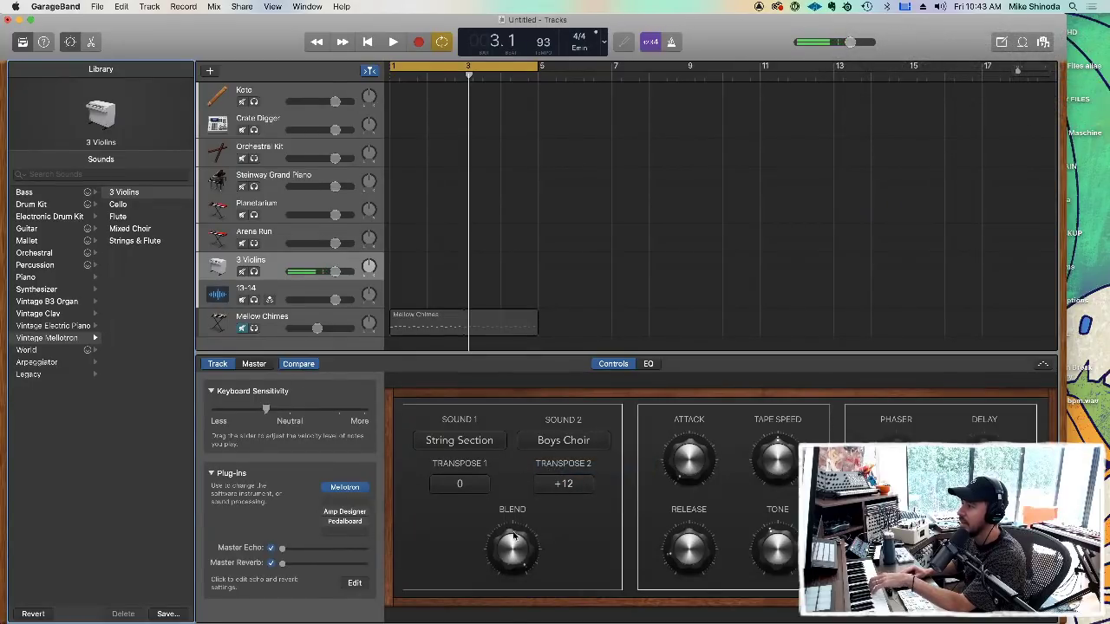
pyautogui.moveTo(515, 542); pyautogui.dragTo(523, 584)
# Set the Mellotron's Sound 1 to Flute on the 3 Violins track.
pyautogui.click(457, 443)
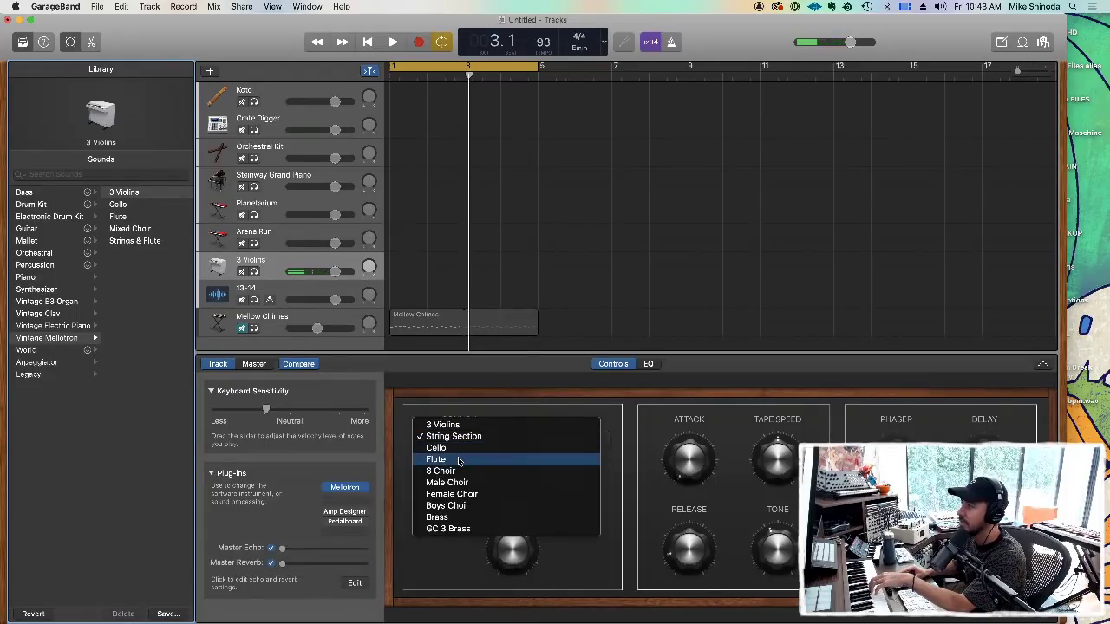
pyautogui.click(461, 458)
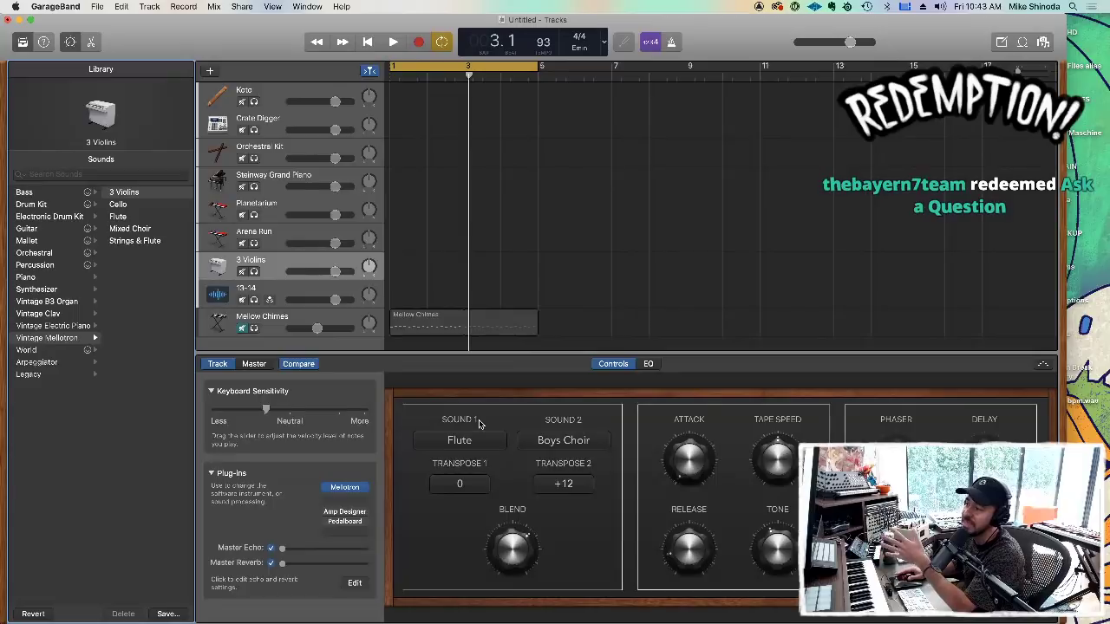
pyautogui.click(480, 441)
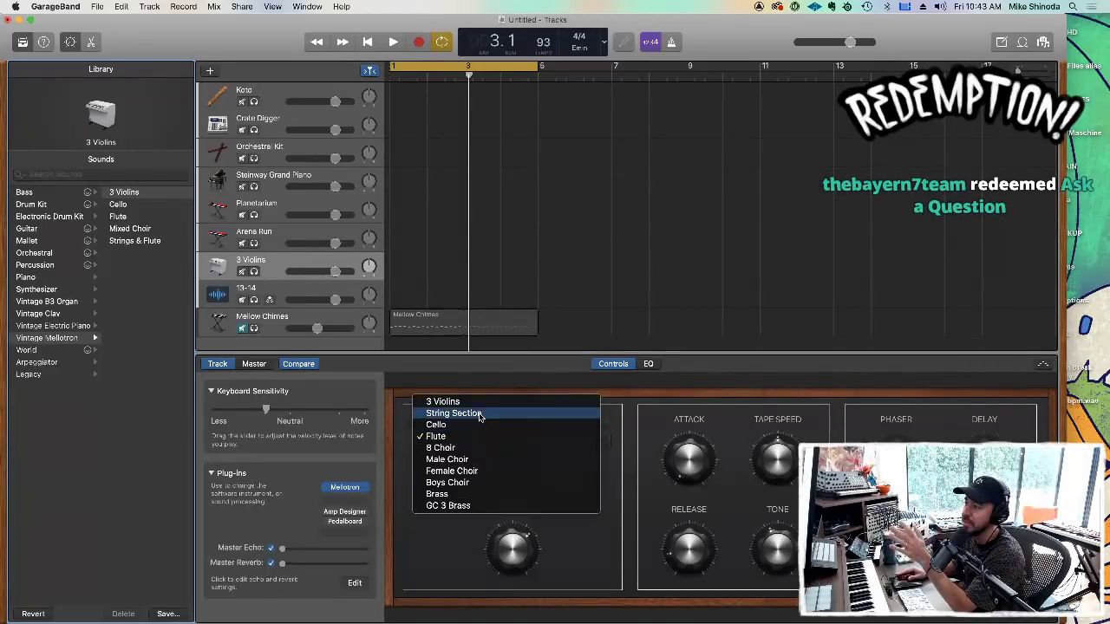
pyautogui.click(391, 450)
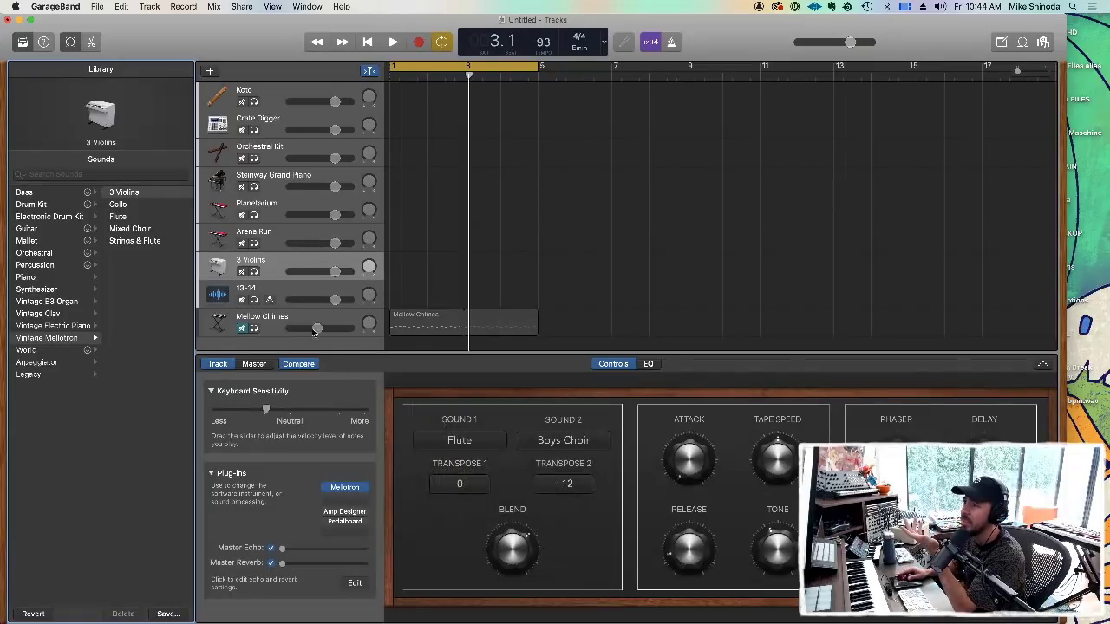
# Select the Crate Digger track and audition the Portland and SoCal drum kits on it, returning to Portland.
pyautogui.click(270, 128)
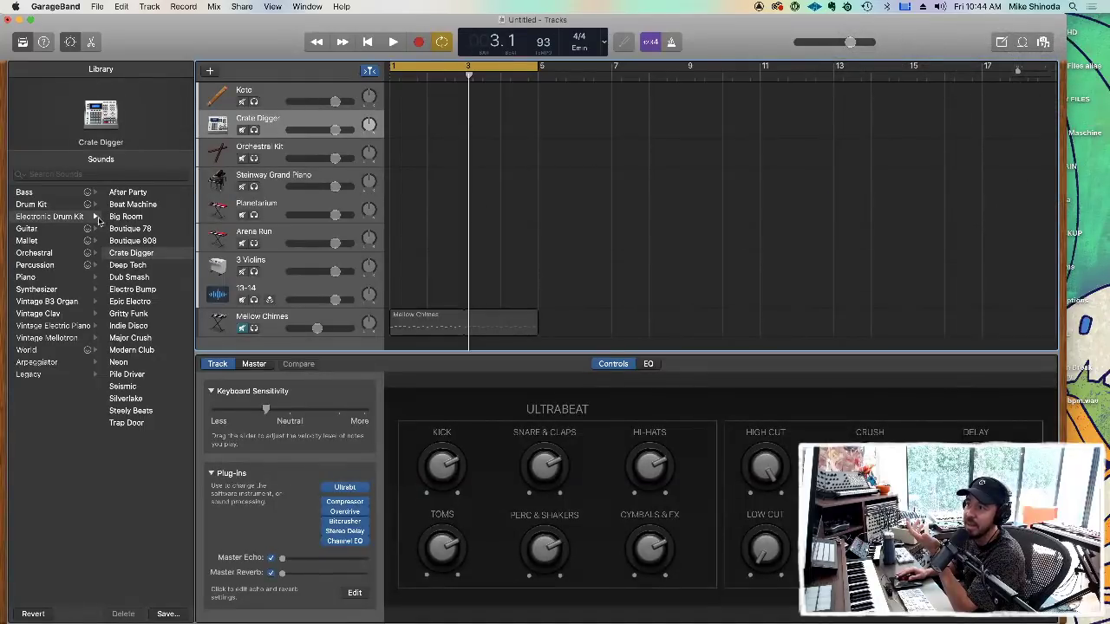
pyautogui.click(45, 206)
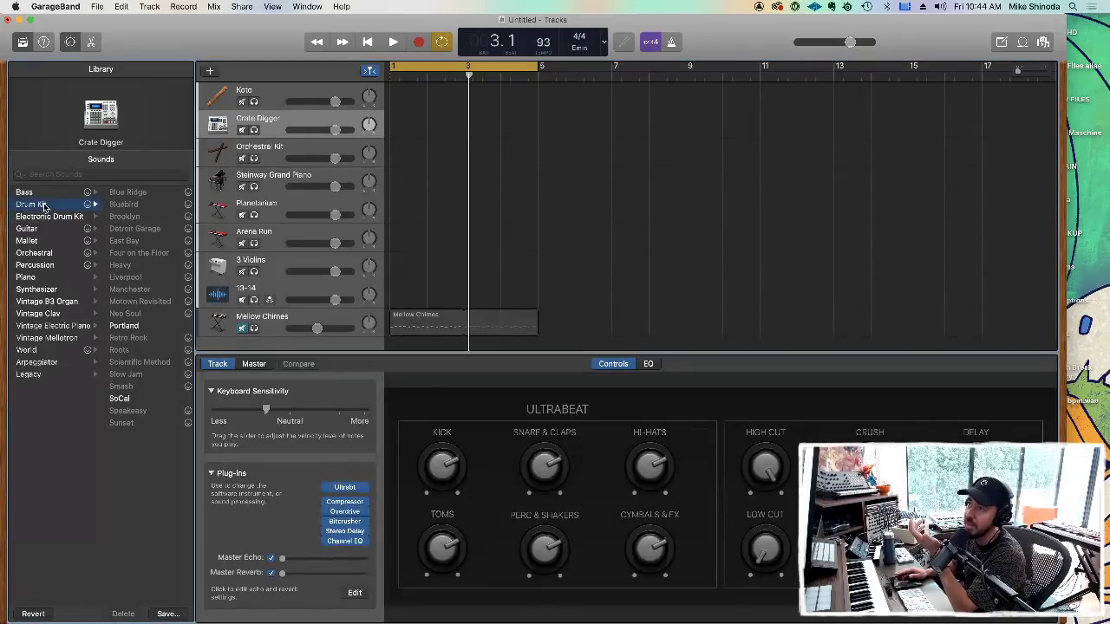
pyautogui.click(124, 326)
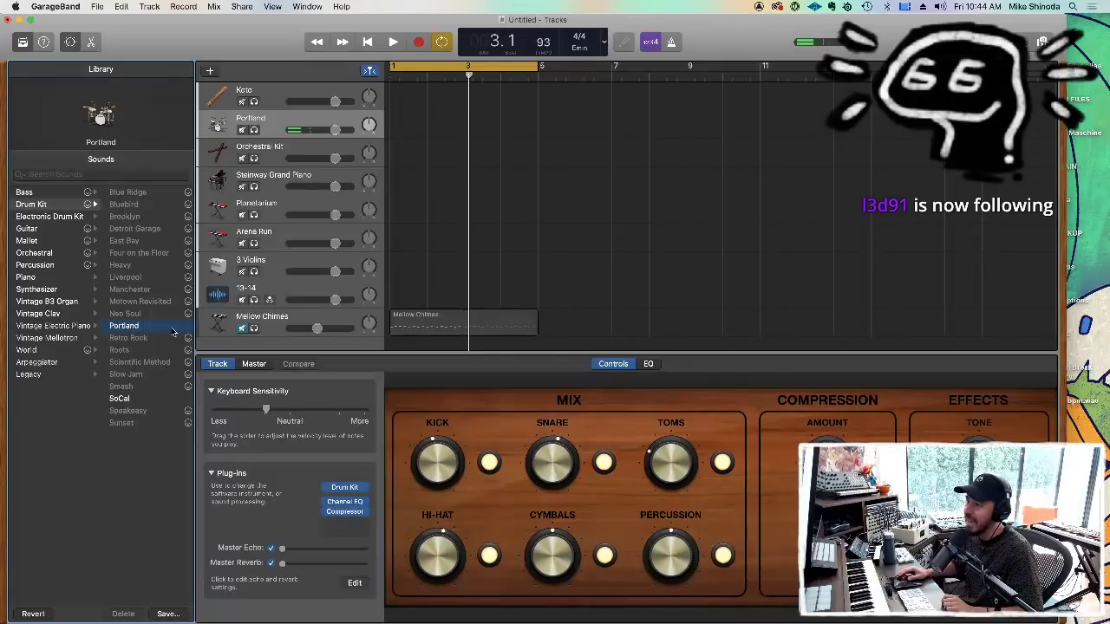
pyautogui.click(153, 400)
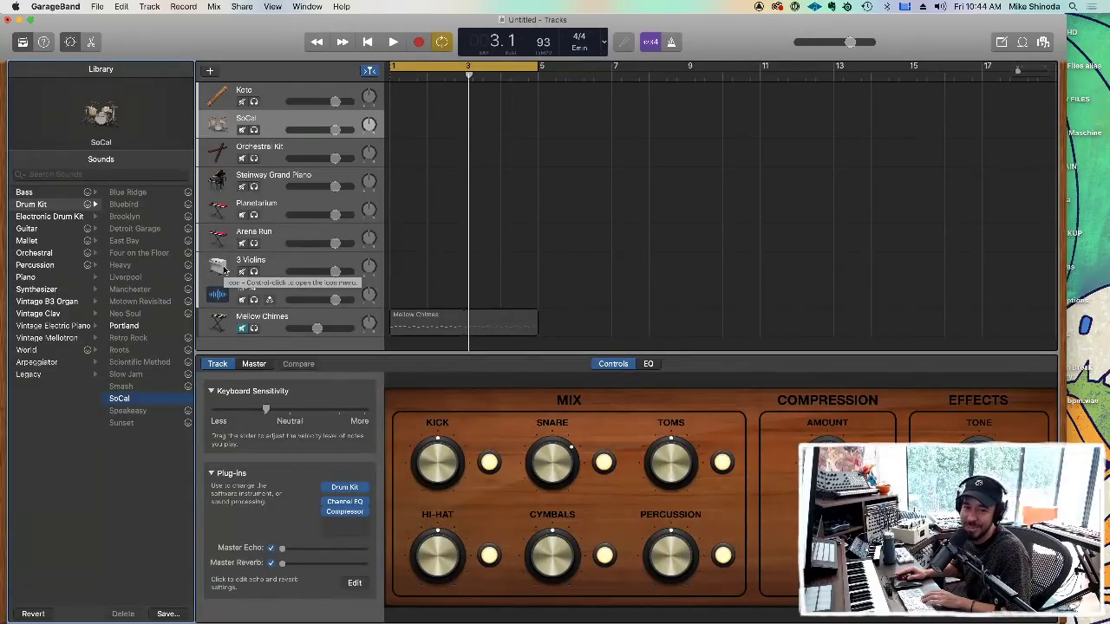
pyautogui.click(137, 326)
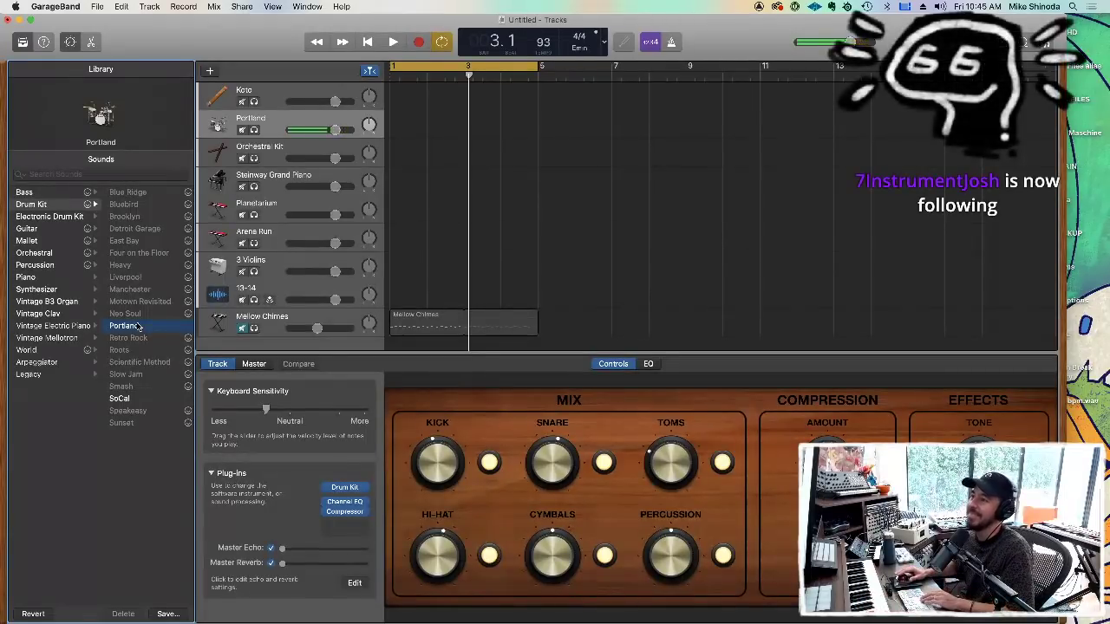
# Audition the After Party electronic drum kit on the second track, step forward and back once, and load Beat Machine.
pyautogui.click(79, 216)
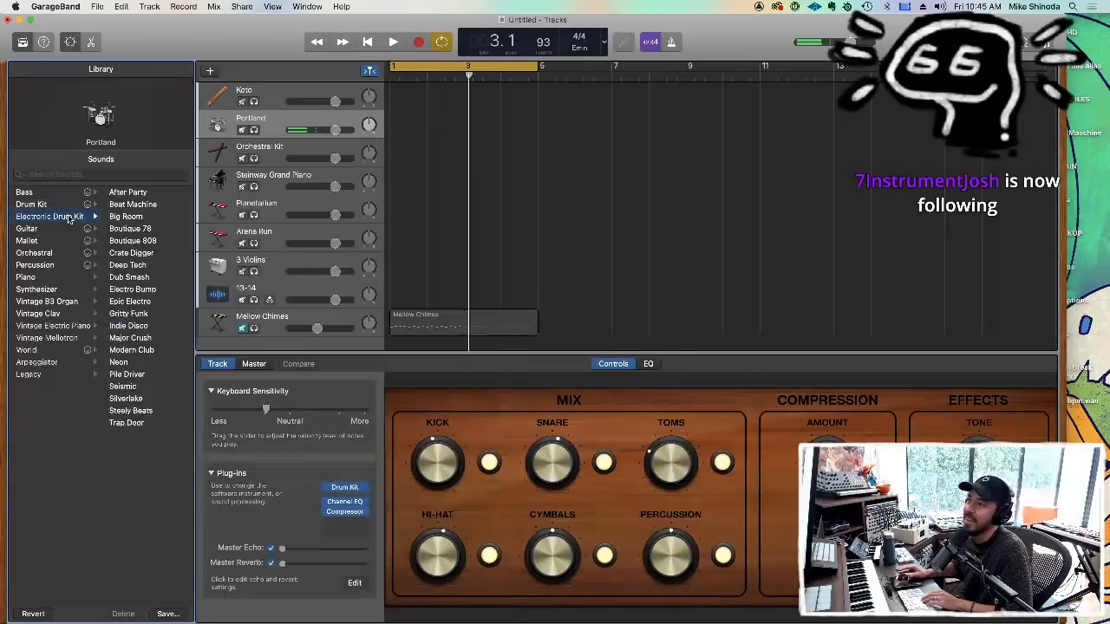
pyautogui.click(127, 194)
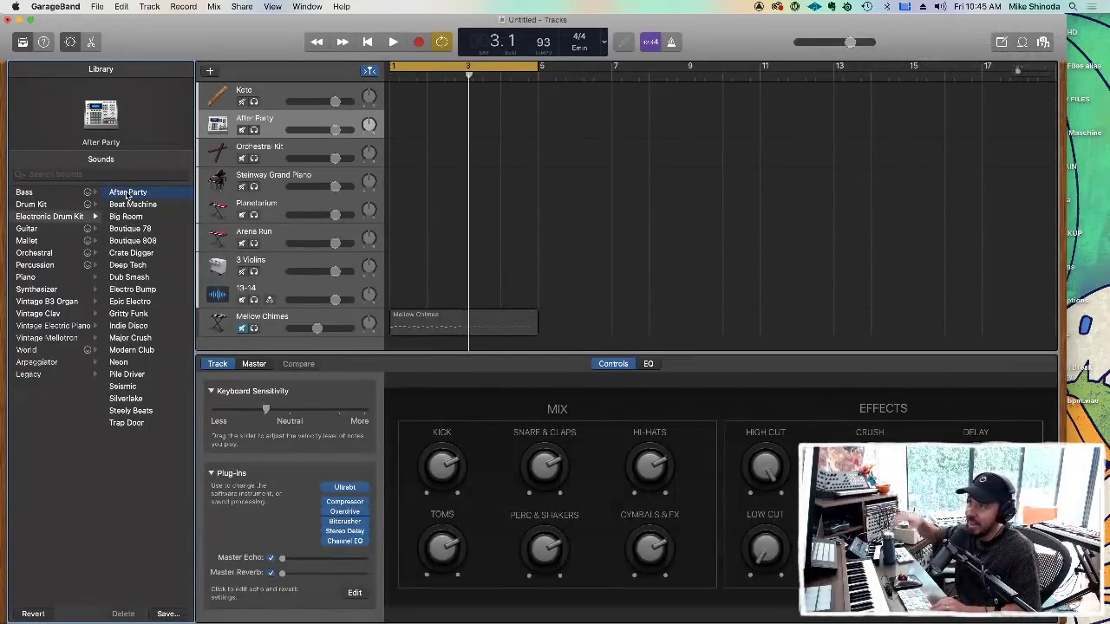
pyautogui.moveTo(73, 93)
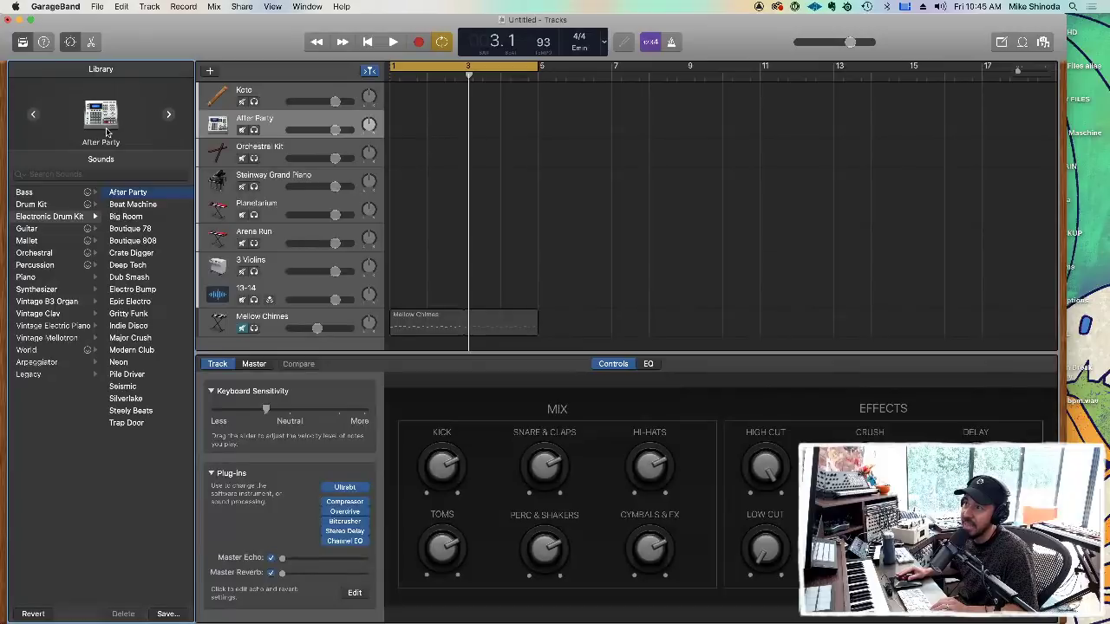
pyautogui.click(168, 115)
pyautogui.click(33, 115)
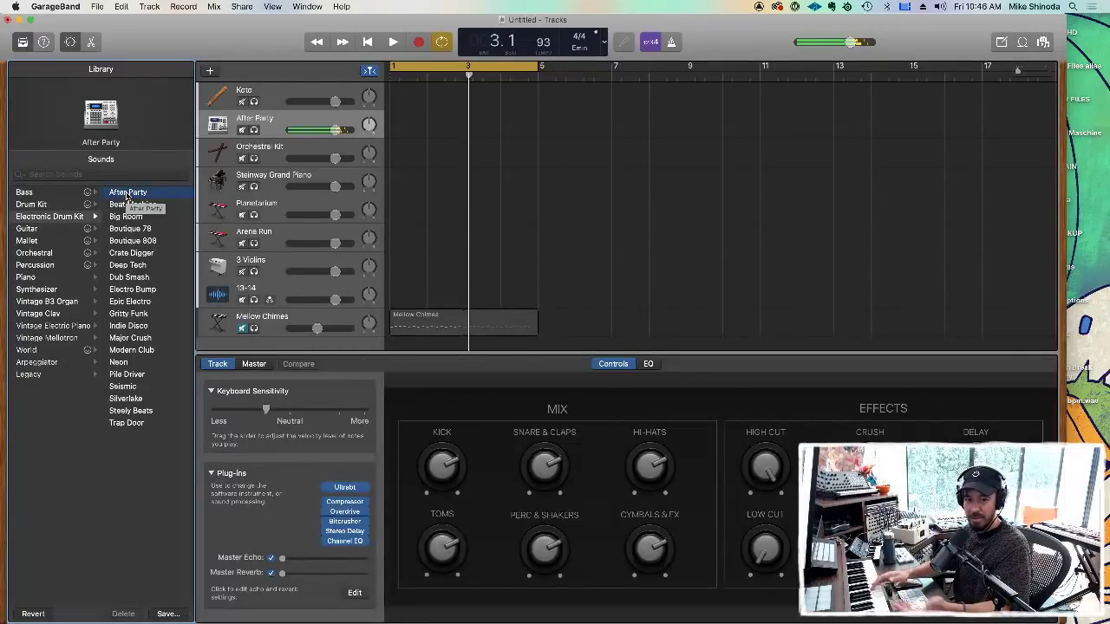
pyautogui.click(132, 205)
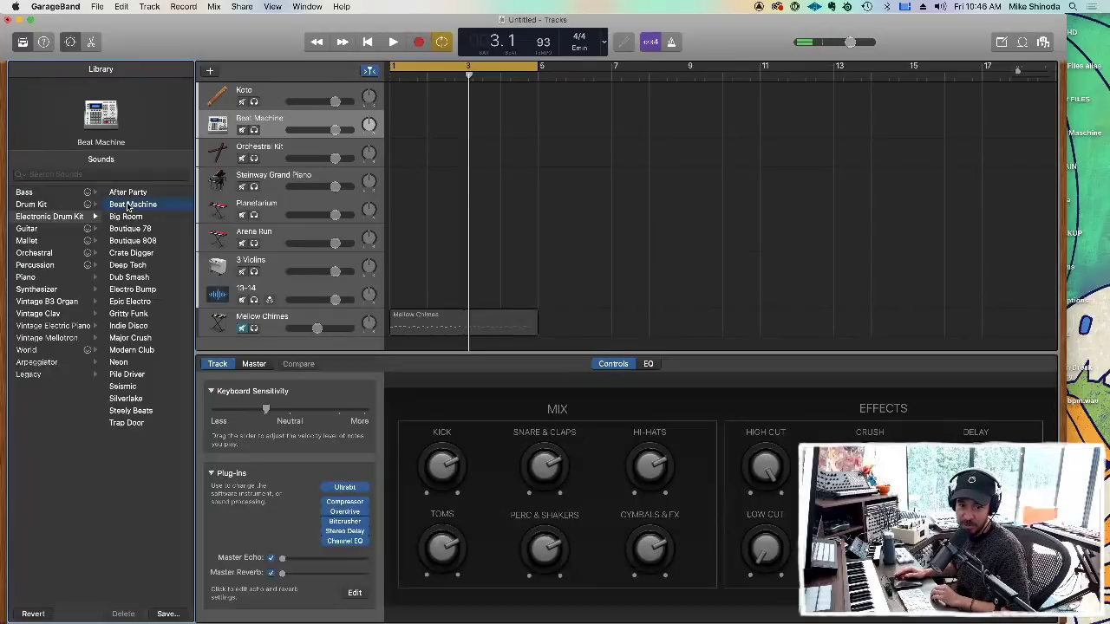
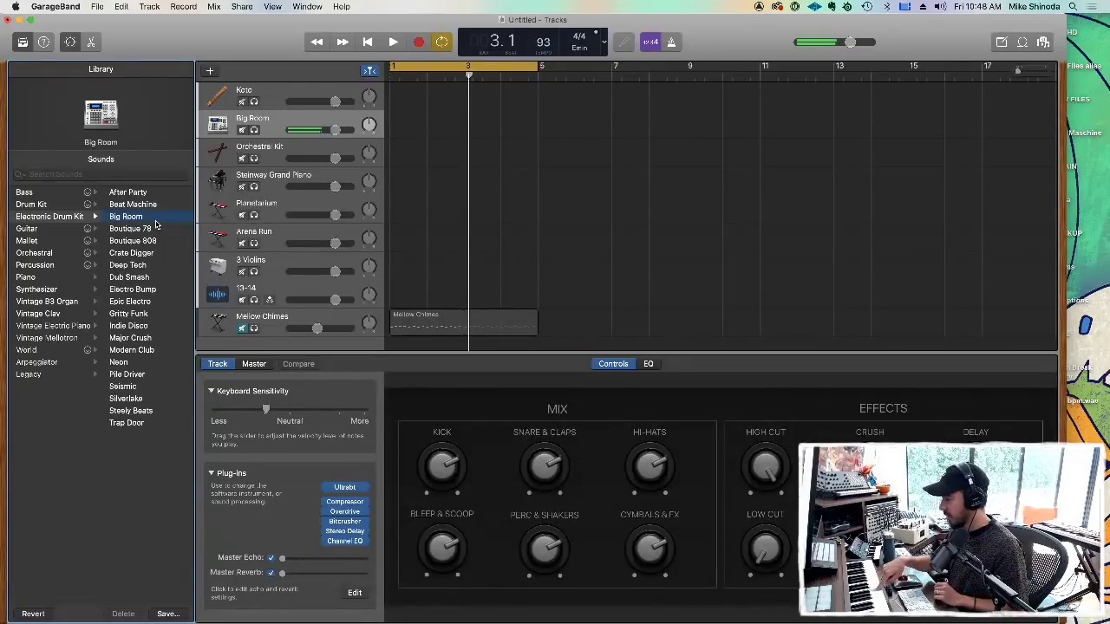
# Audition the Boutique 78 and Boutique 808 electronic kits on the second track, raising the Boutique 808's kick level.
pyautogui.click(150, 230)
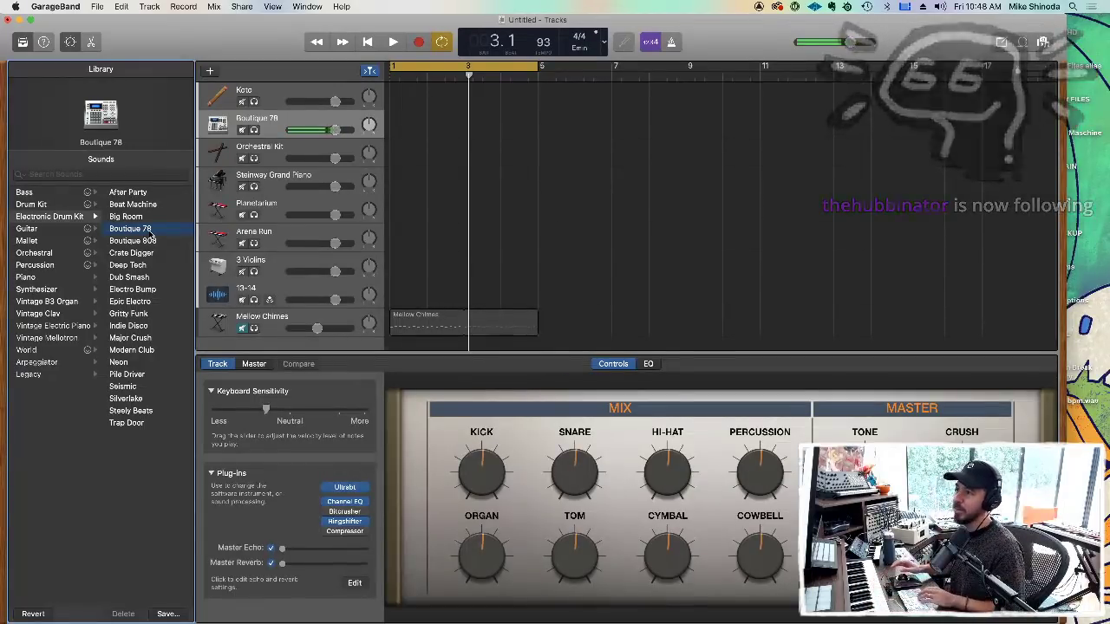
pyautogui.click(147, 243)
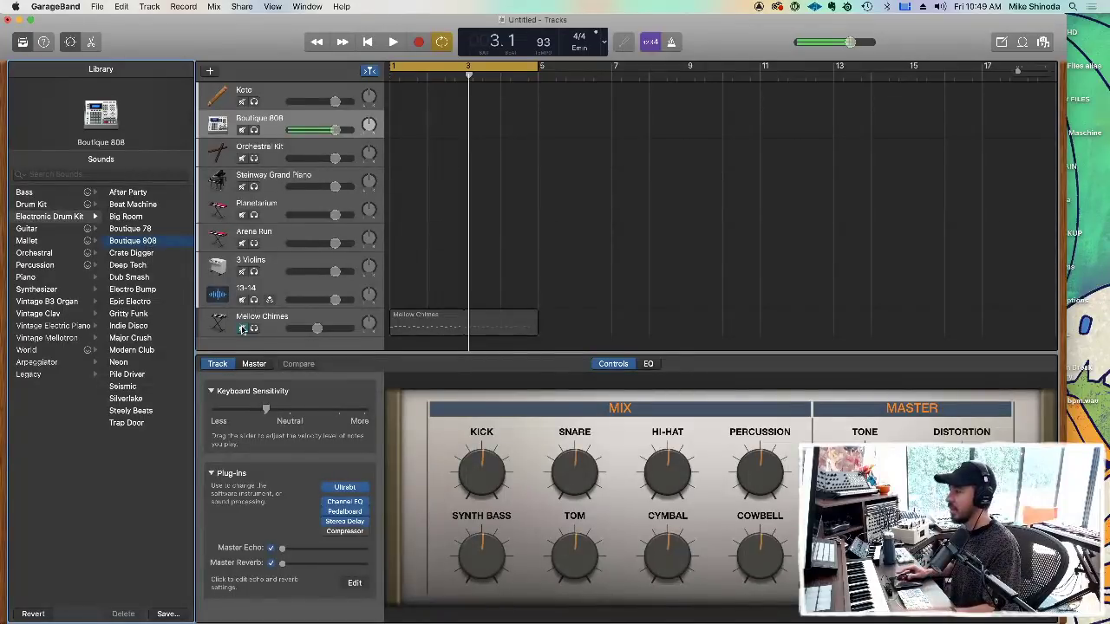
pyautogui.moveTo(487, 468); pyautogui.dragTo(495, 436)
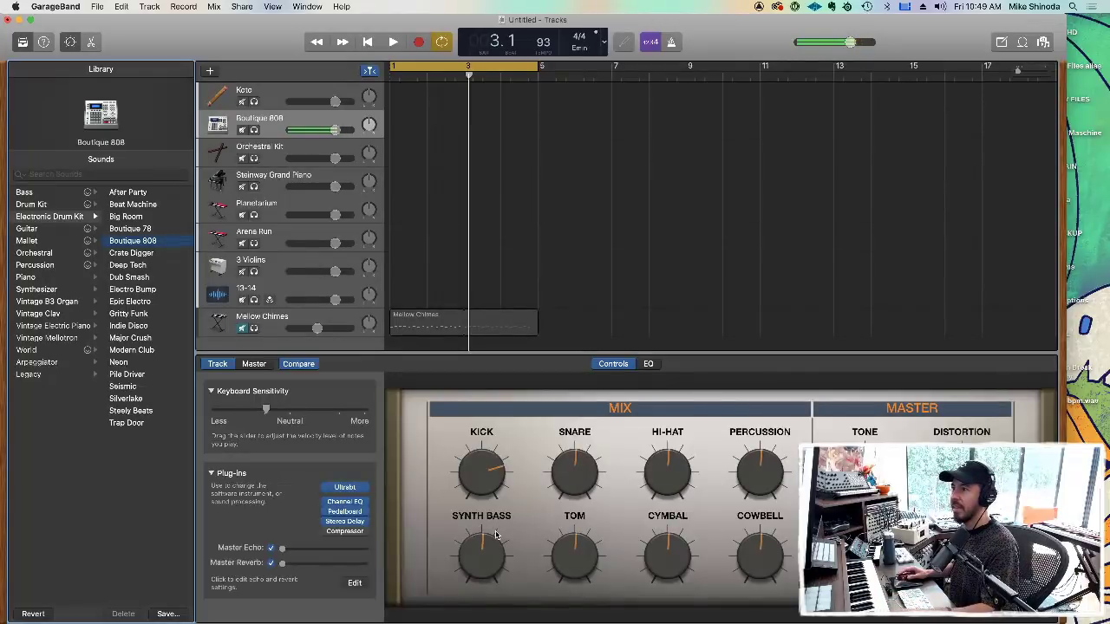
# Audition the Crate Digger, Deep Tech, Dub Smash, Electro Bump, Epic Electro and Gritty Funk kits, and inspect Gritty Funk's Compressor settings.
pyautogui.click(143, 252)
pyautogui.click(643, 239)
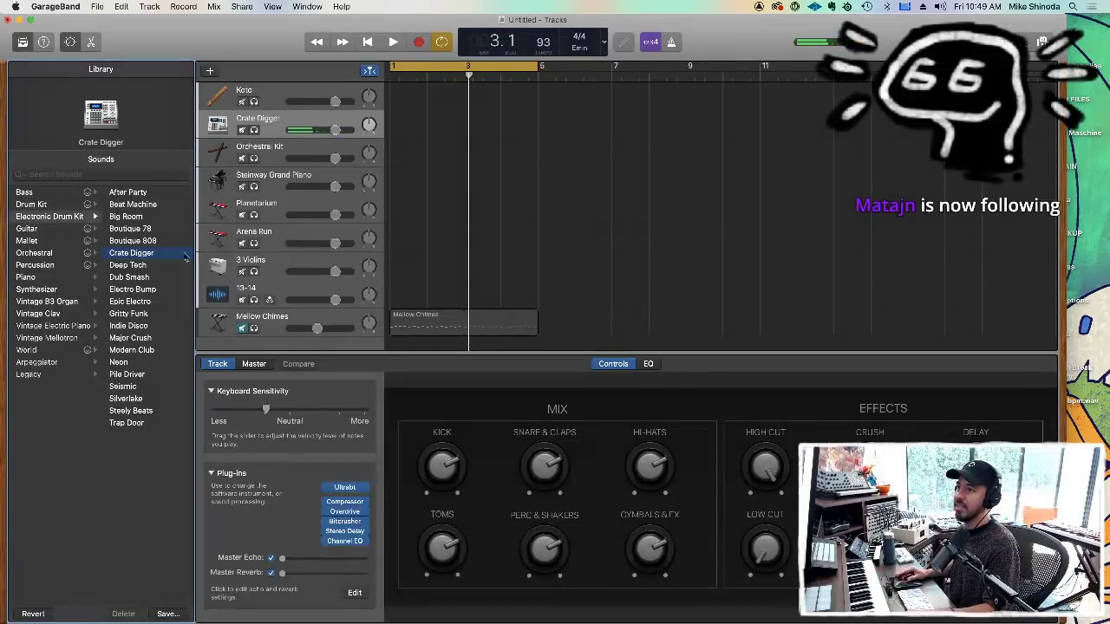
pyautogui.click(127, 264)
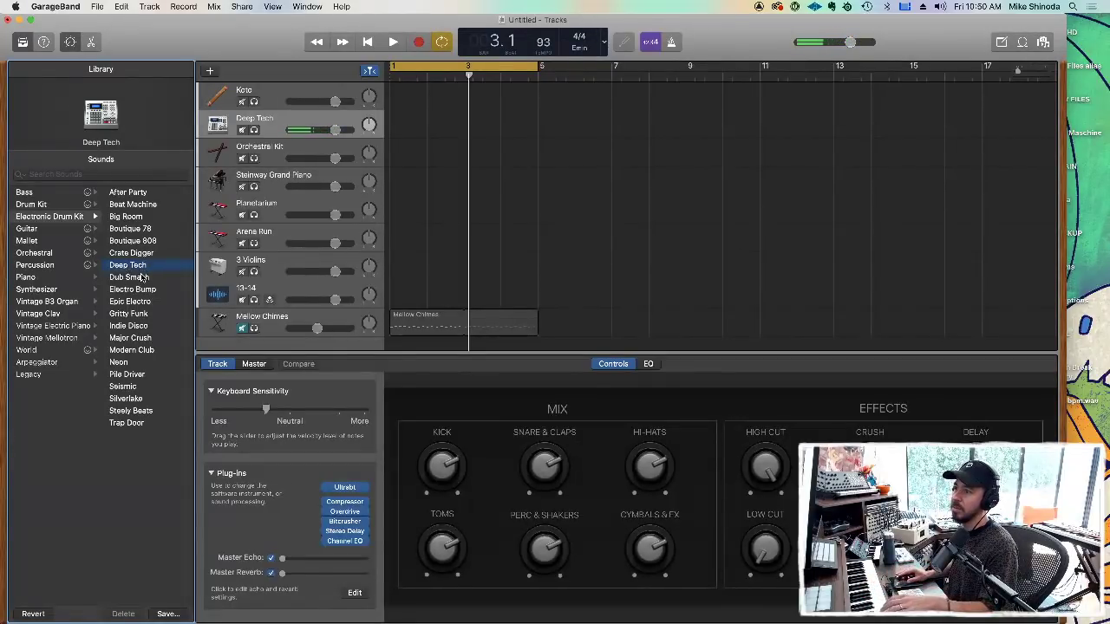
pyautogui.click(139, 279)
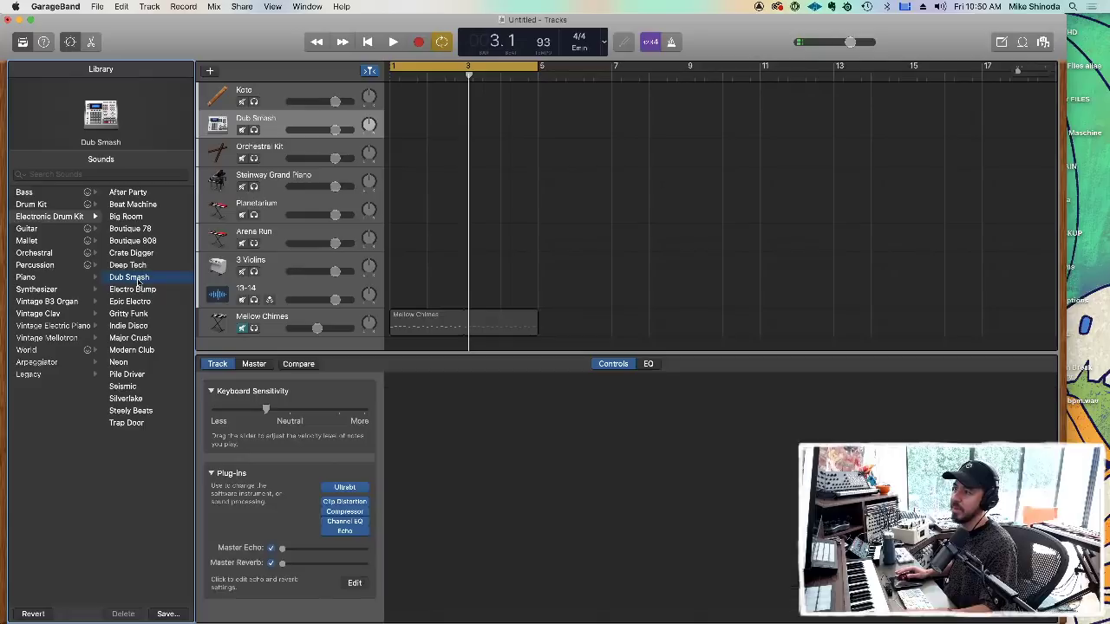
pyautogui.click(137, 291)
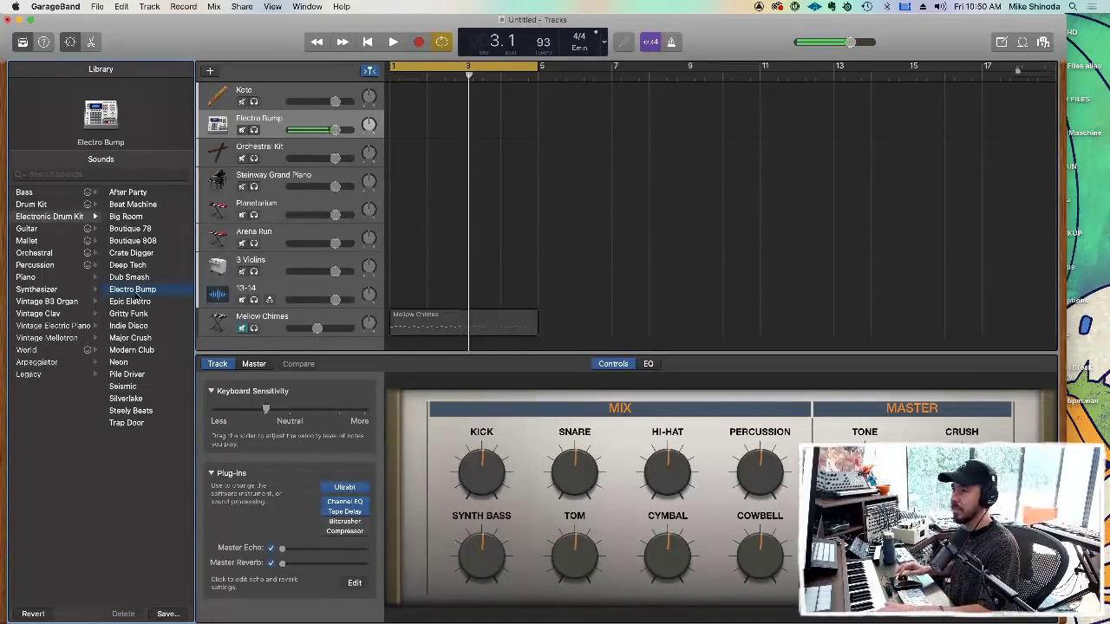
pyautogui.click(128, 303)
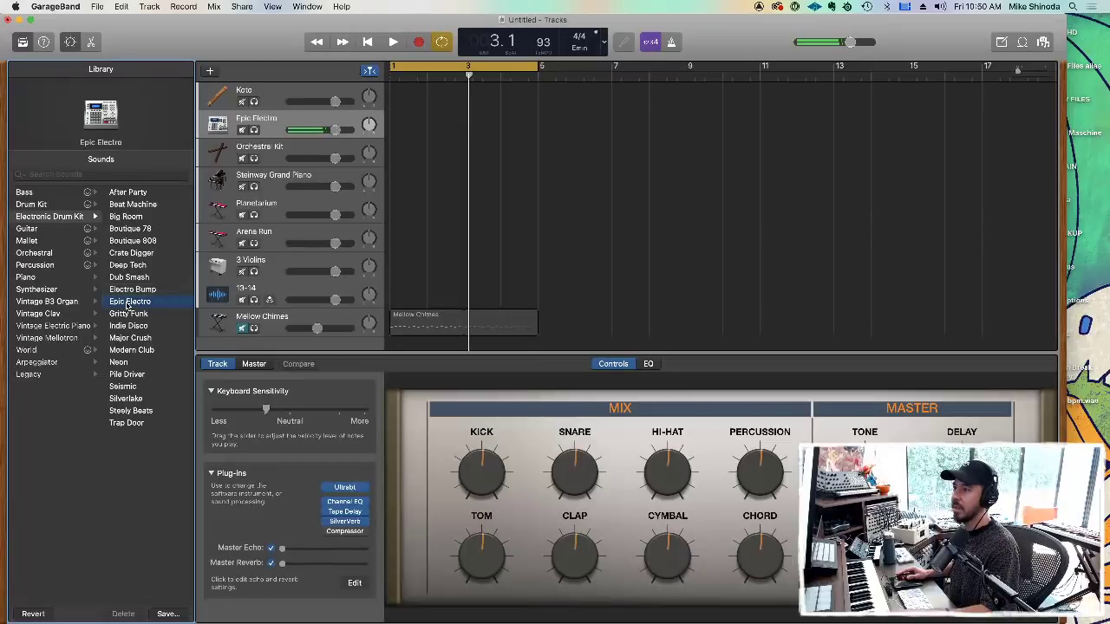
pyautogui.click(129, 314)
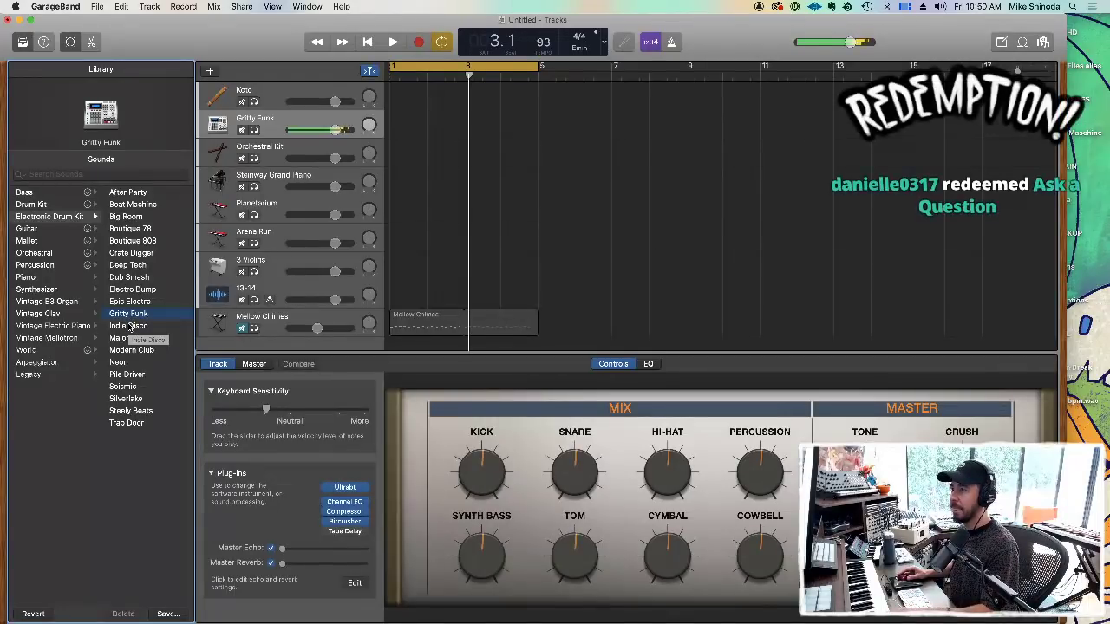
pyautogui.click(346, 512)
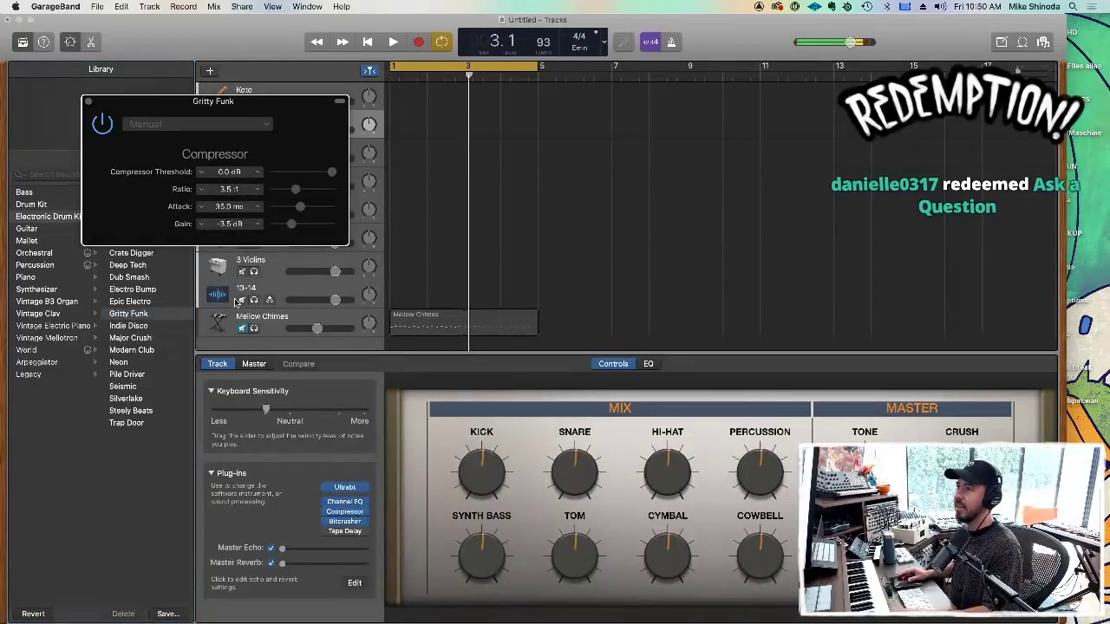
pyautogui.click(87, 101)
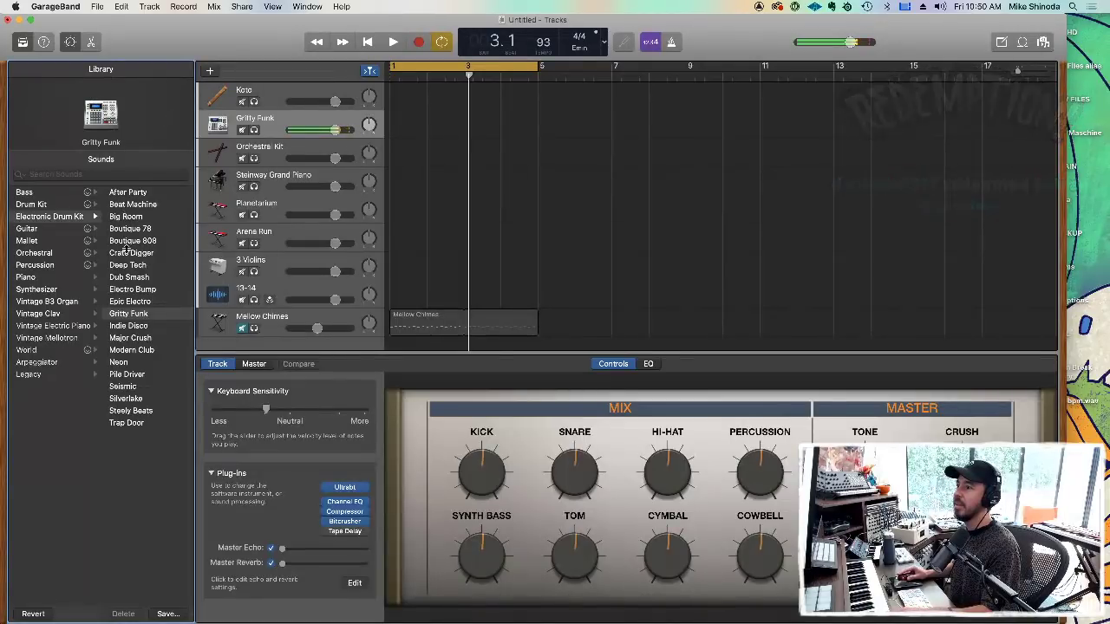
# Audition the remaining electronic drum kits in list order, from Indie Disco through Trap Door, on the second track.
pyautogui.click(132, 327)
pyautogui.click(131, 339)
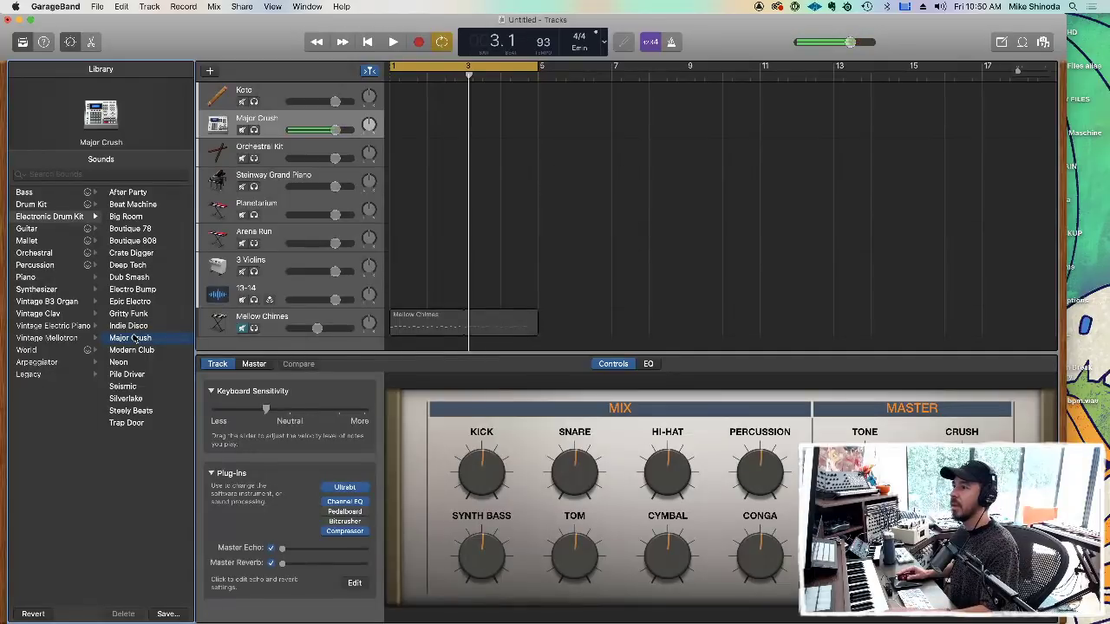
pyautogui.click(134, 351)
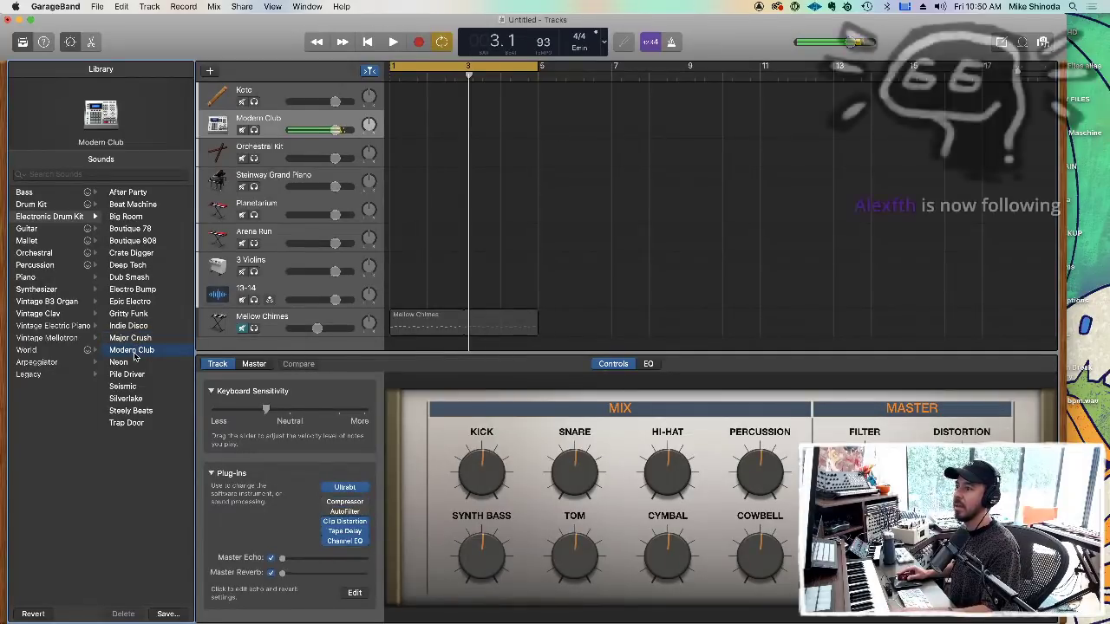
pyautogui.click(132, 363)
pyautogui.click(135, 376)
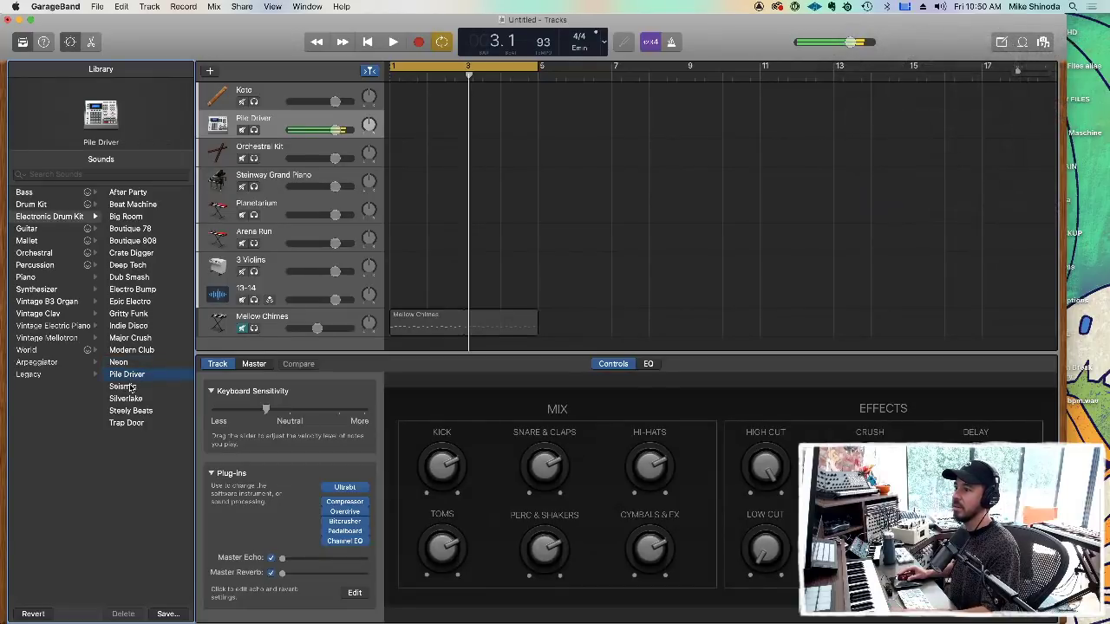
pyautogui.click(130, 387)
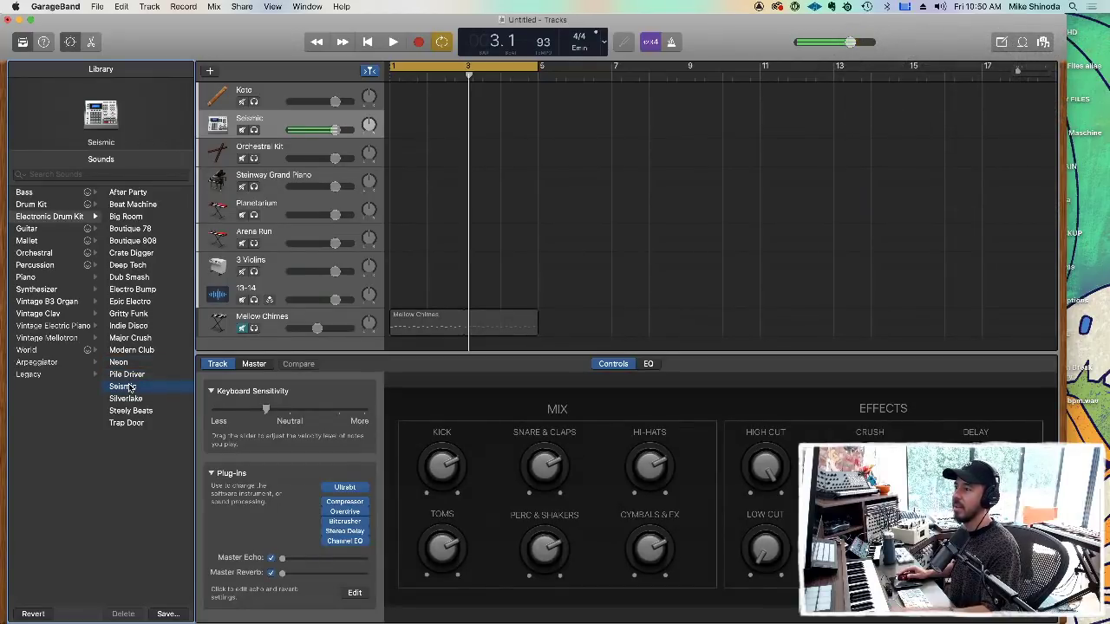
pyautogui.click(129, 401)
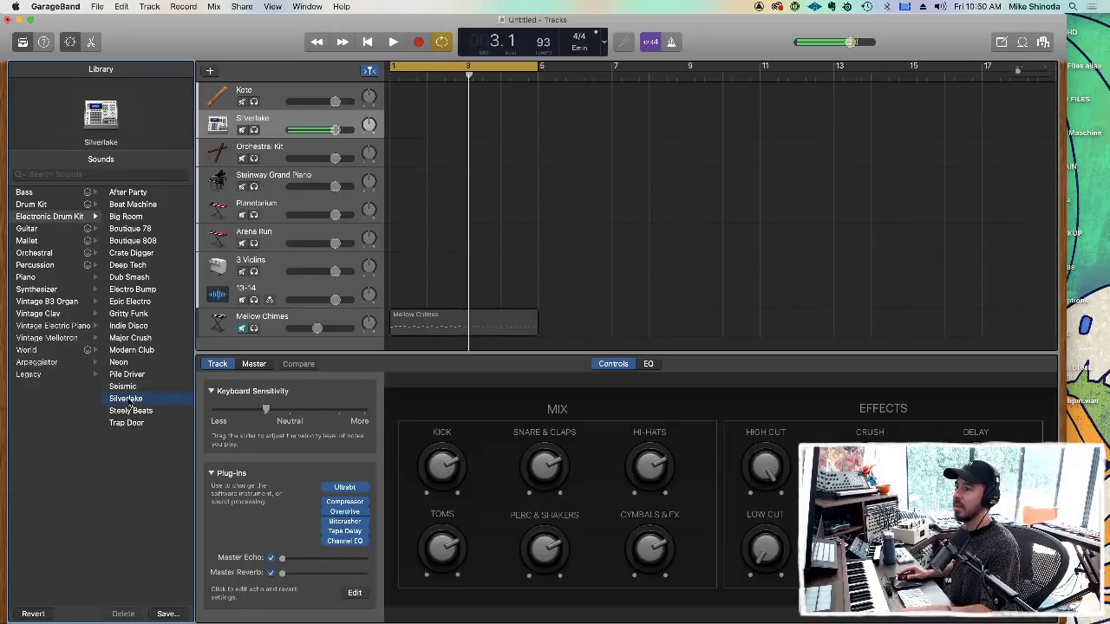
pyautogui.click(131, 411)
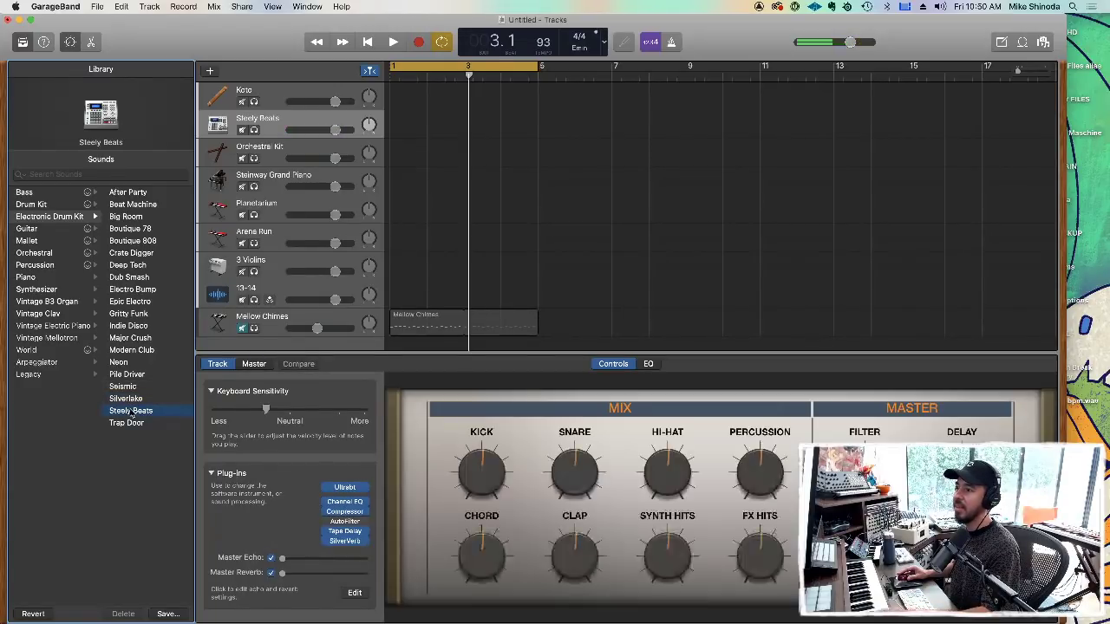
pyautogui.click(130, 424)
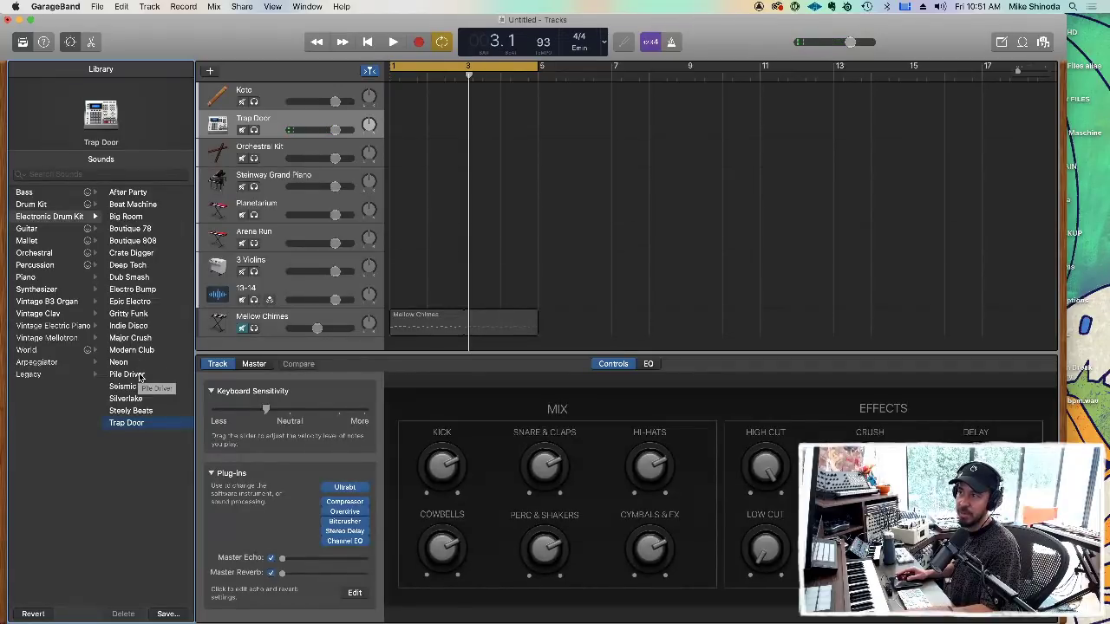
# Compare Boutique 808, After Party and Beat Machine, keep Beat Machine, and add a new software instrument track with the After Party kit.
pyautogui.click(143, 242)
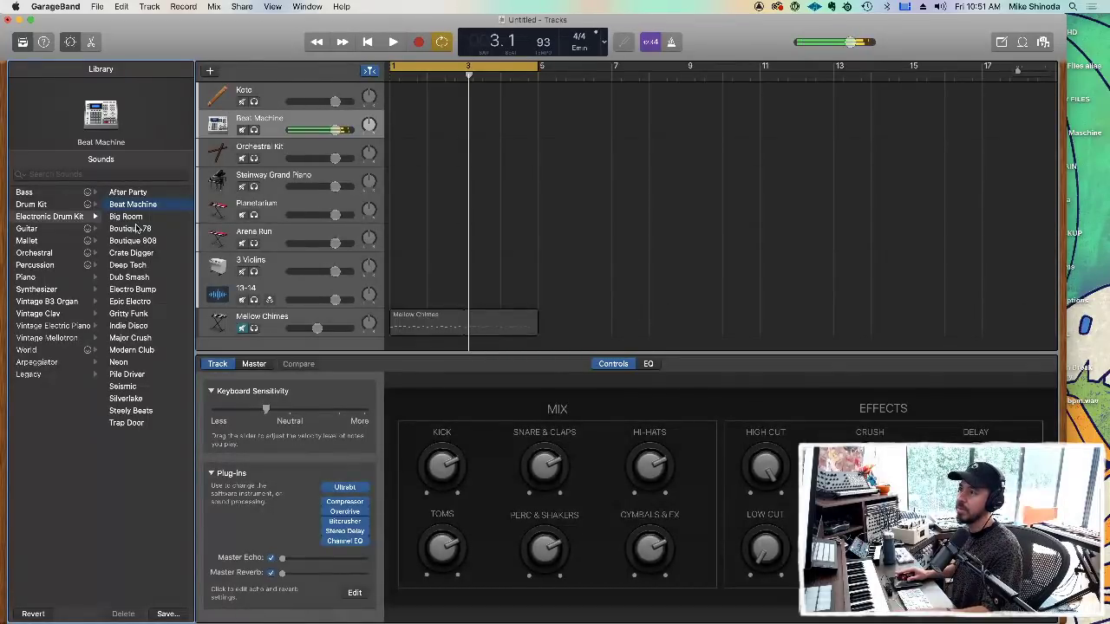
pyautogui.click(130, 193)
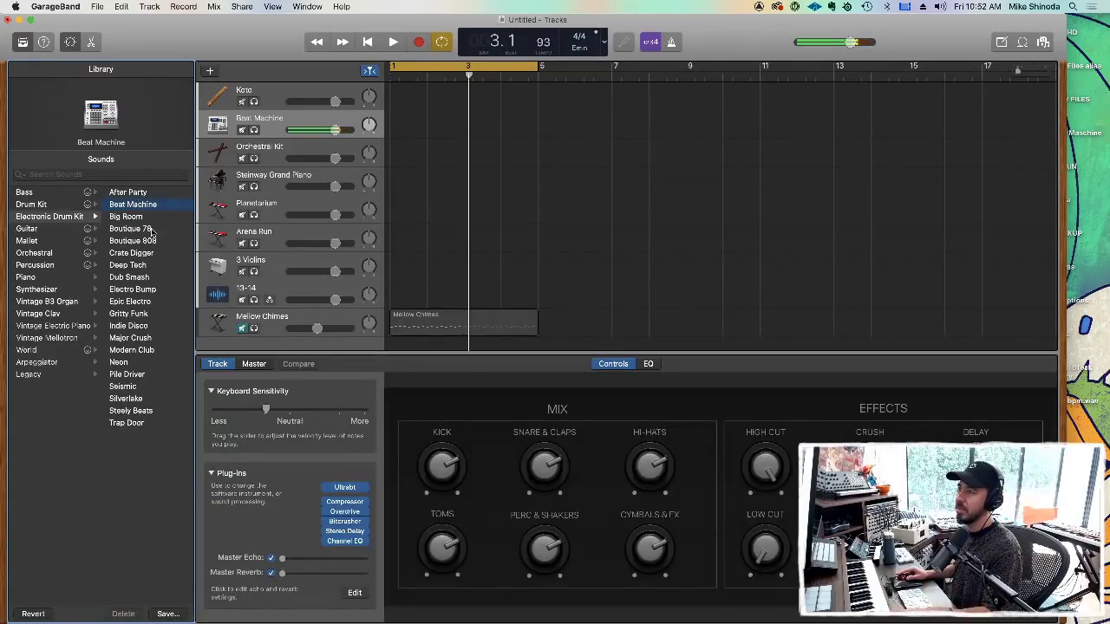
pyautogui.click(210, 72)
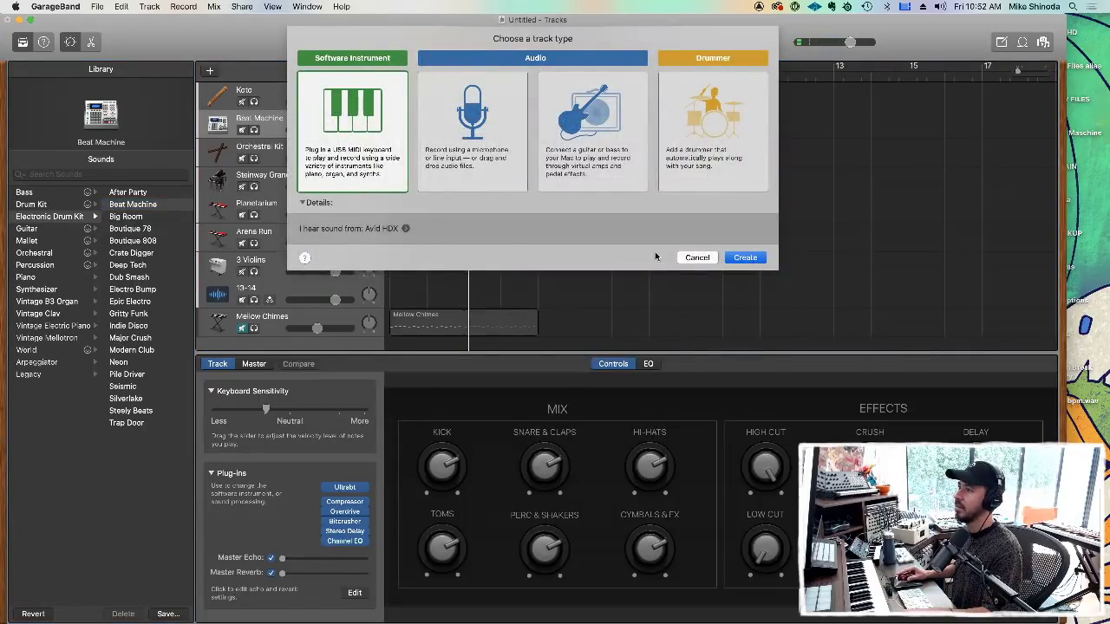
pyautogui.click(735, 258)
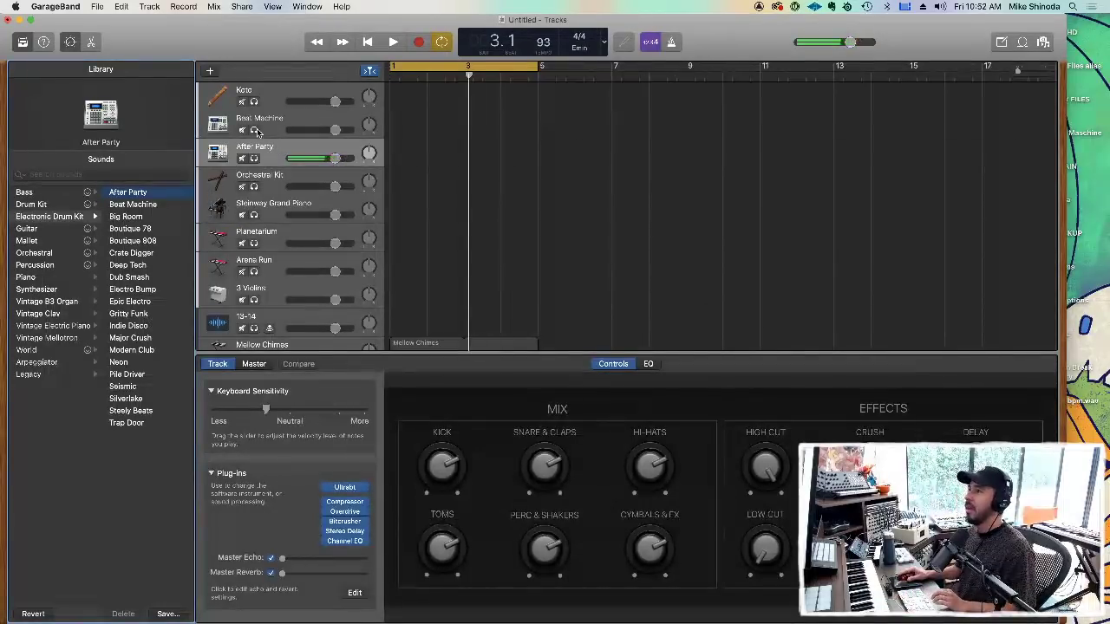
# Select the Koto track, turn on the metronome during playback, and record a four-bar melody over the loop.
pyautogui.click(274, 101)
pyautogui.press('space')
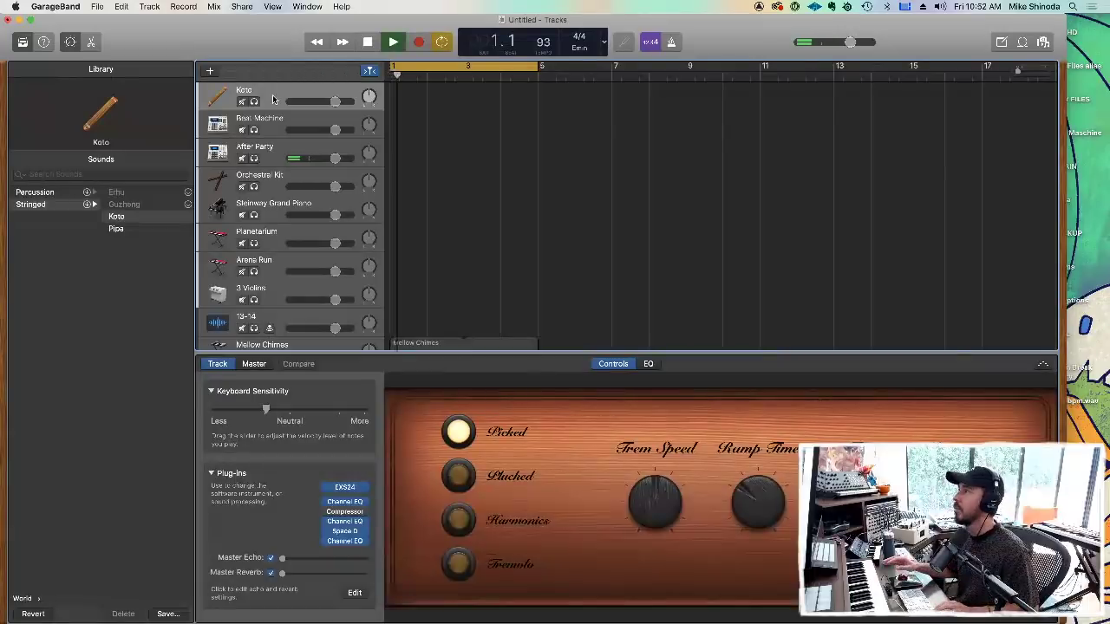
pyautogui.click(670, 42)
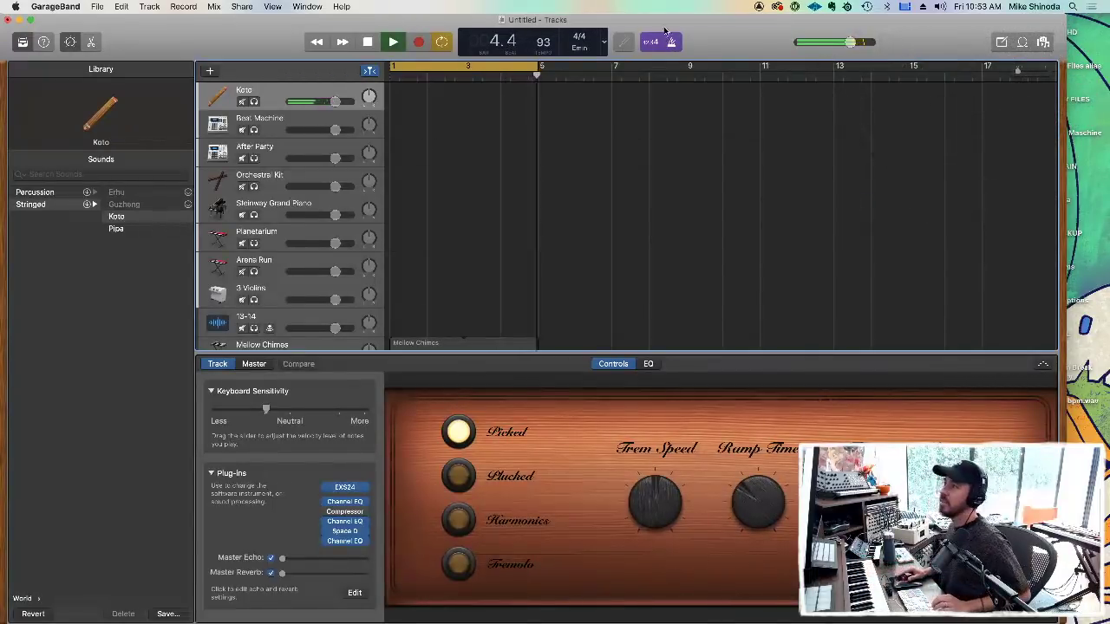
pyautogui.click(420, 42)
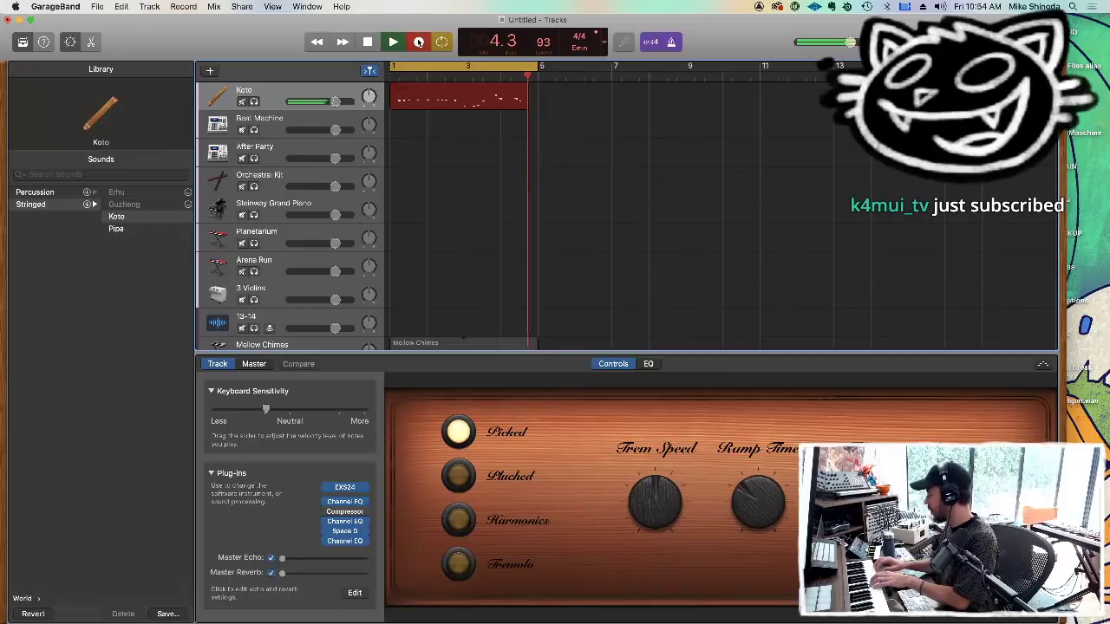
pyautogui.press('space')
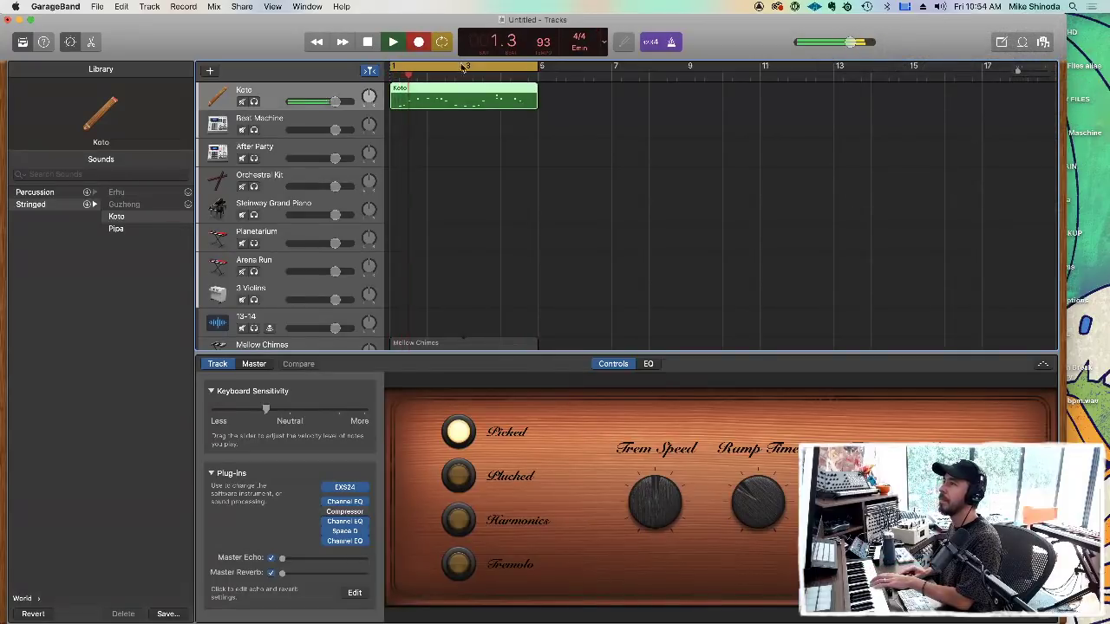
# In the Koto region's piano roll, copy the first note to the start of bar 1 and delete the notes between bars 2 and 3.
pyautogui.doubleClick(464, 93)
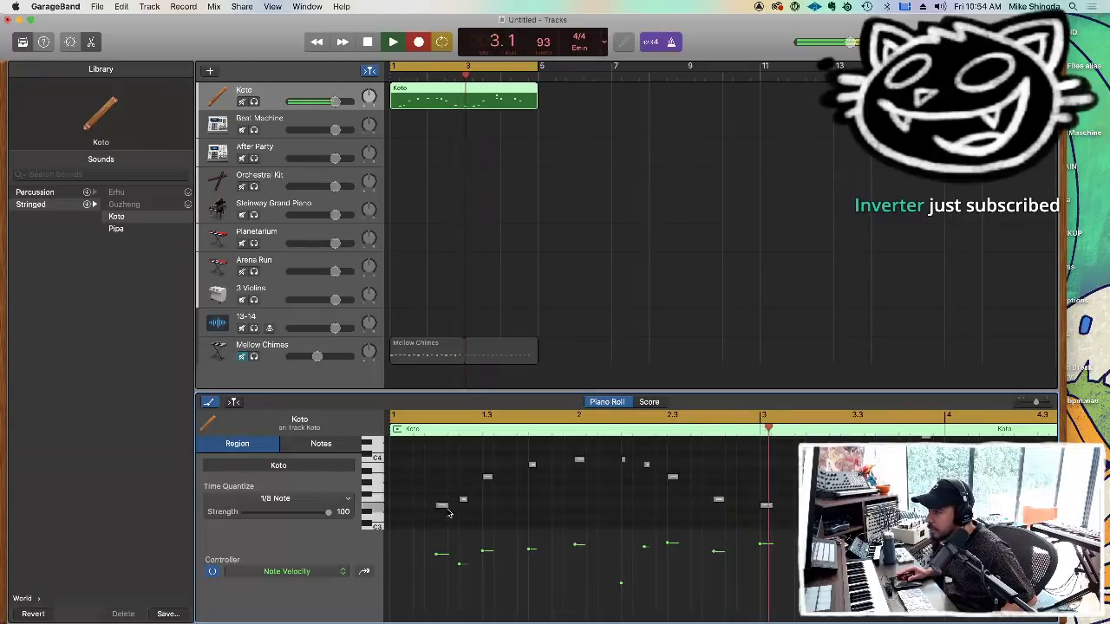
pyautogui.moveTo(439, 509); pyautogui.dragTo(397, 506)
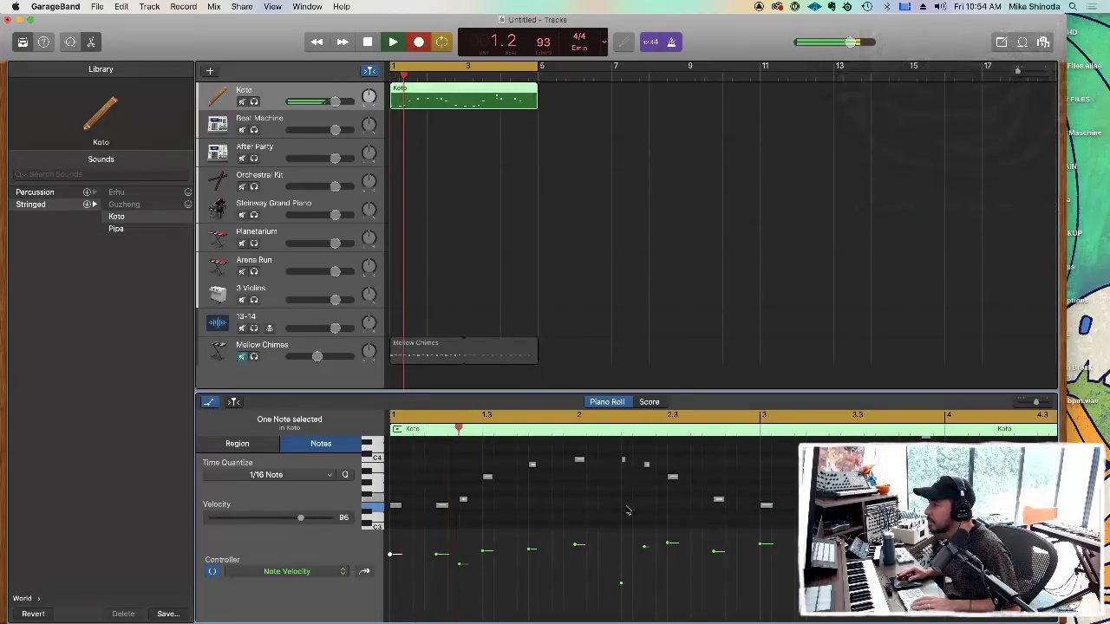
pyautogui.moveTo(615, 512); pyautogui.dragTo(727, 451)
pyautogui.press('Delete')
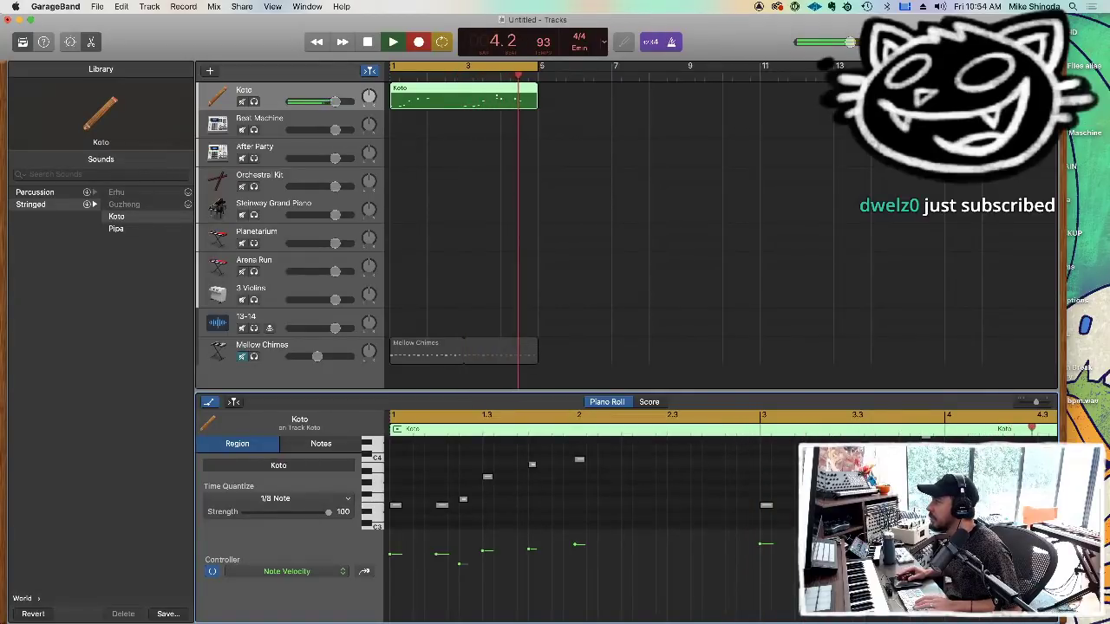
# Set the Koto region's Time Quantize to 1/16 Note with a strength of 73.
pyautogui.click(312, 500)
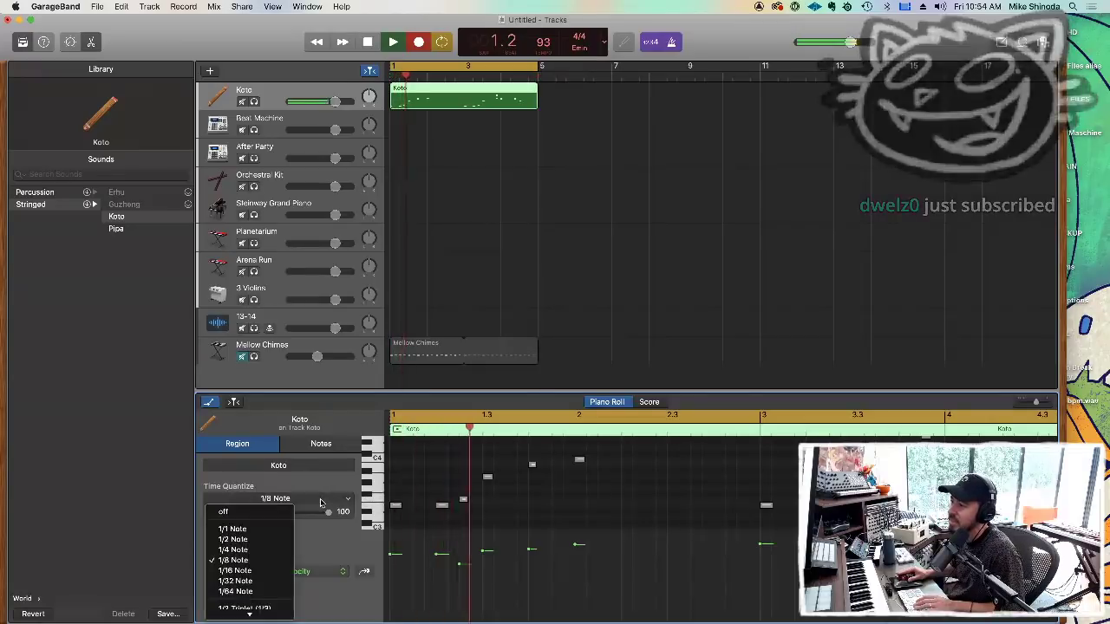
pyautogui.click(247, 571)
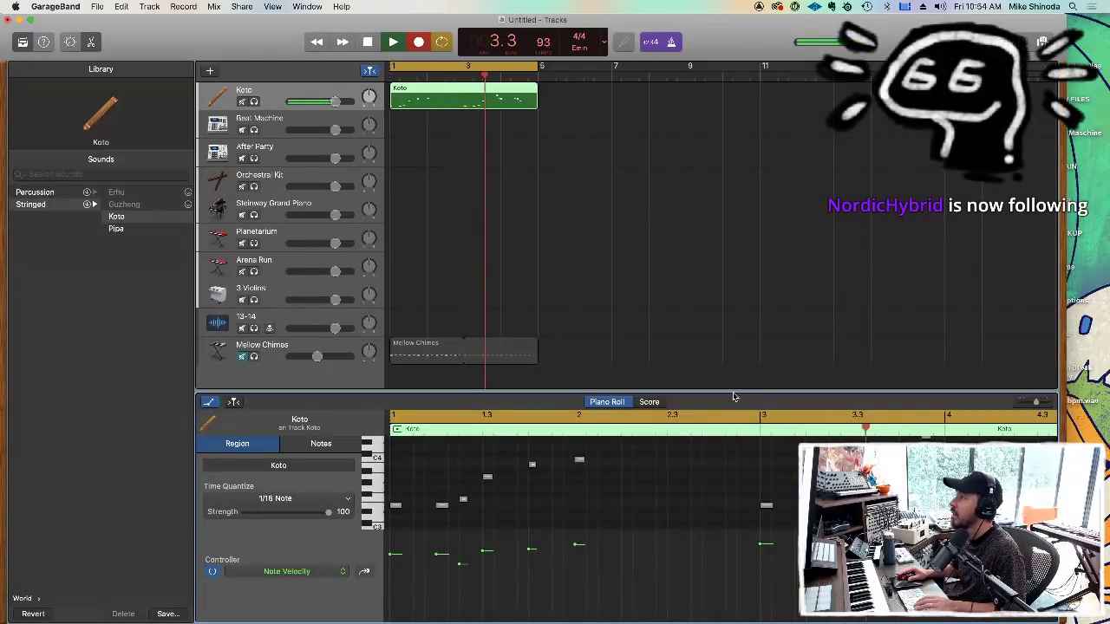
pyautogui.moveTo(733, 391); pyautogui.dragTo(731, 383)
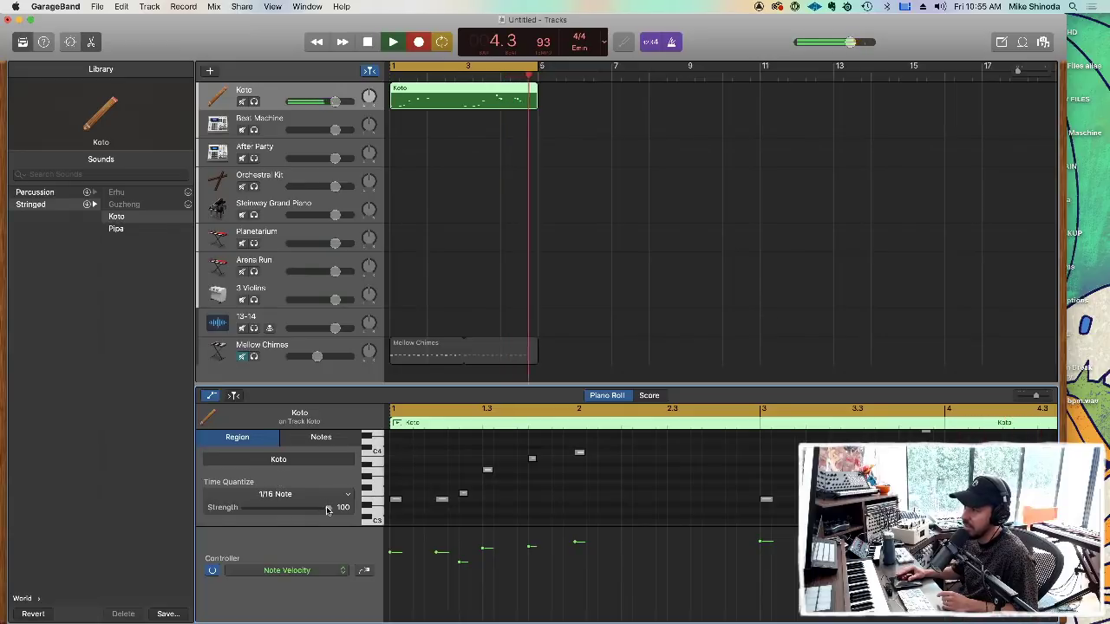
pyautogui.moveTo(308, 510)
pyautogui.mouseDown()
pyautogui.moveTo(258, 507)
pyautogui.moveTo(340, 508)
pyautogui.moveTo(318, 508)
pyautogui.mouseUp()
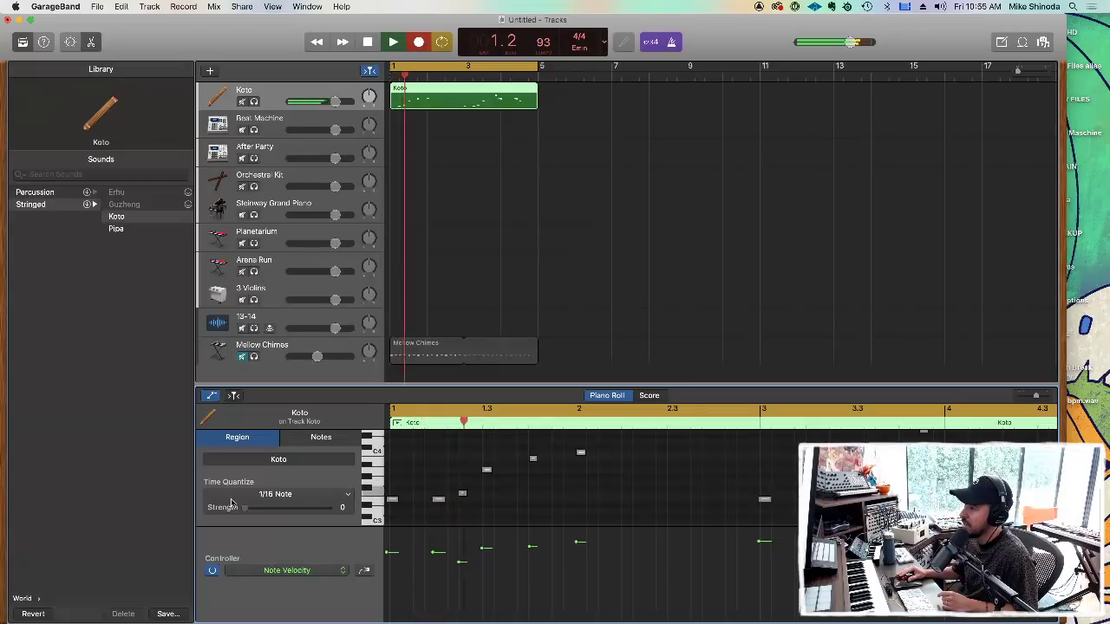
pyautogui.moveTo(265, 507); pyautogui.dragTo(305, 508)
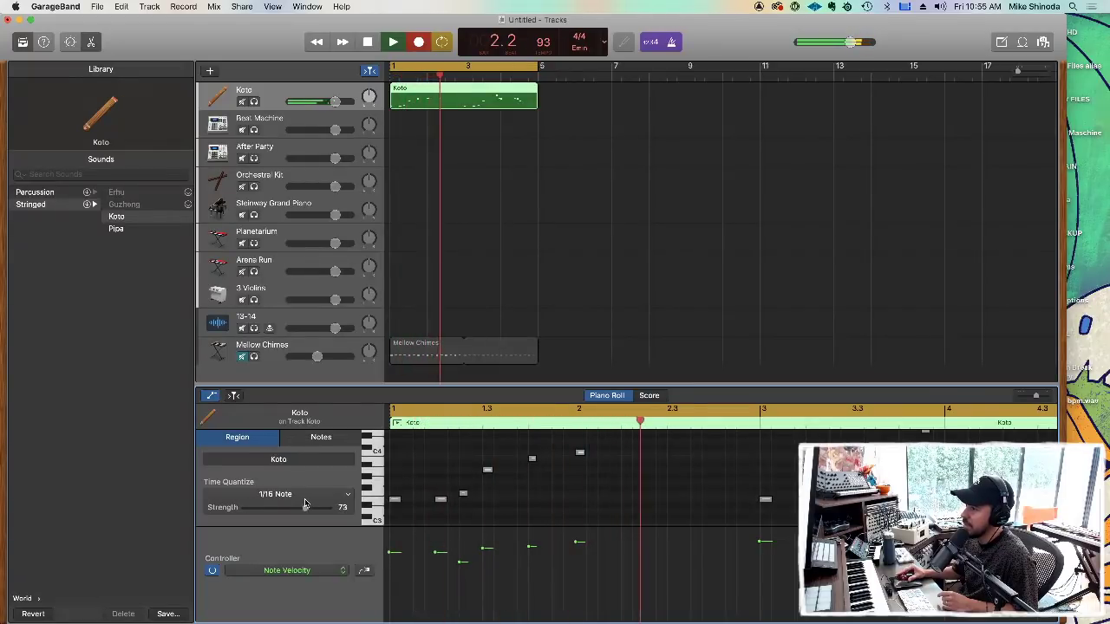
# Shift the first note of the Koto region slightly later in time.
pyautogui.click(395, 501)
pyautogui.moveTo(395, 503); pyautogui.dragTo(402, 504)
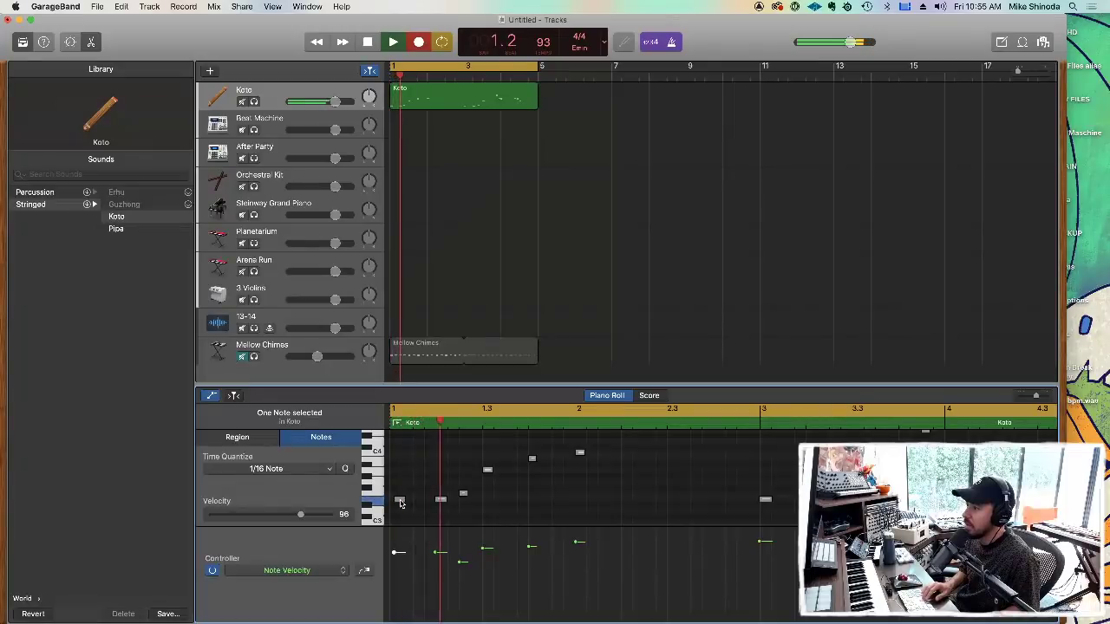
# Move the first Koto note slightly earlier to the start of bar 1, end the recording, and stop playback.
pyautogui.moveTo(401, 504); pyautogui.dragTo(396, 505)
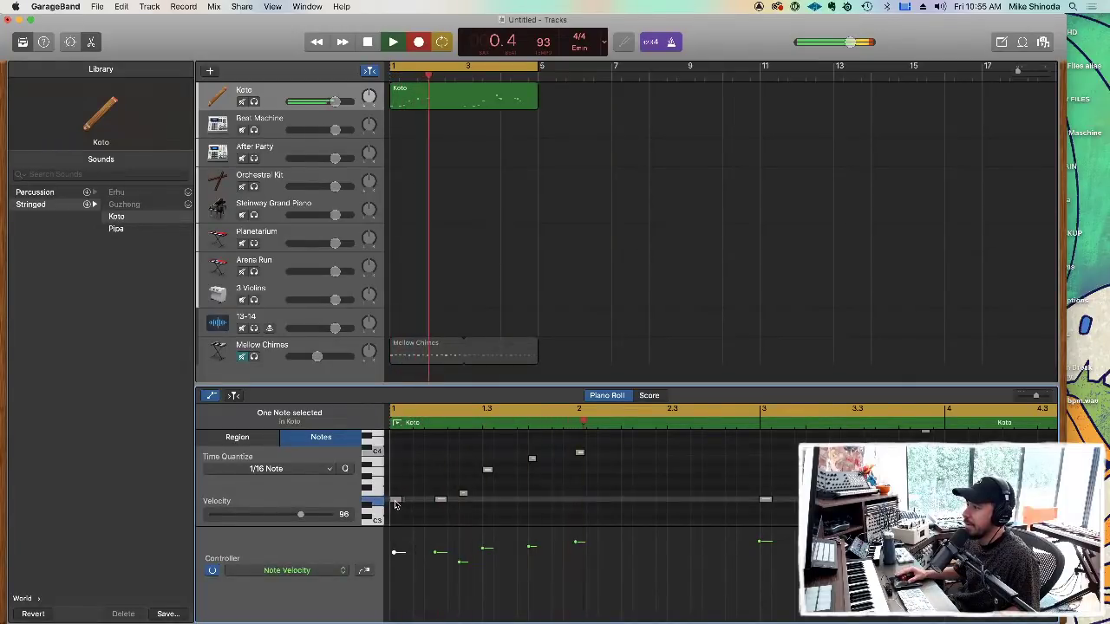
pyautogui.click(404, 489)
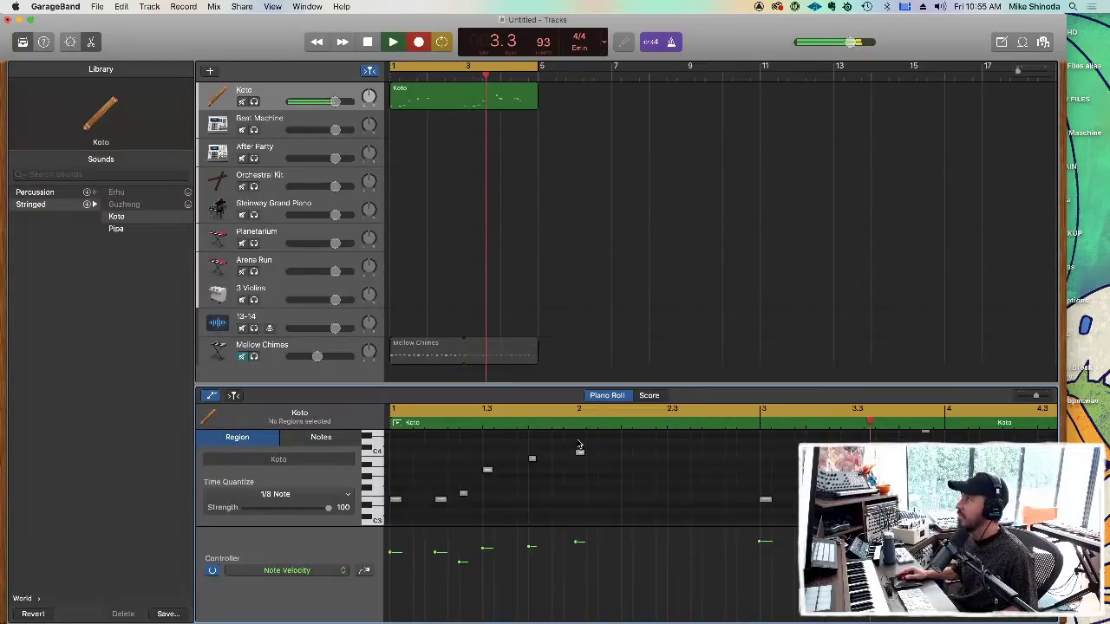
pyautogui.click(417, 42)
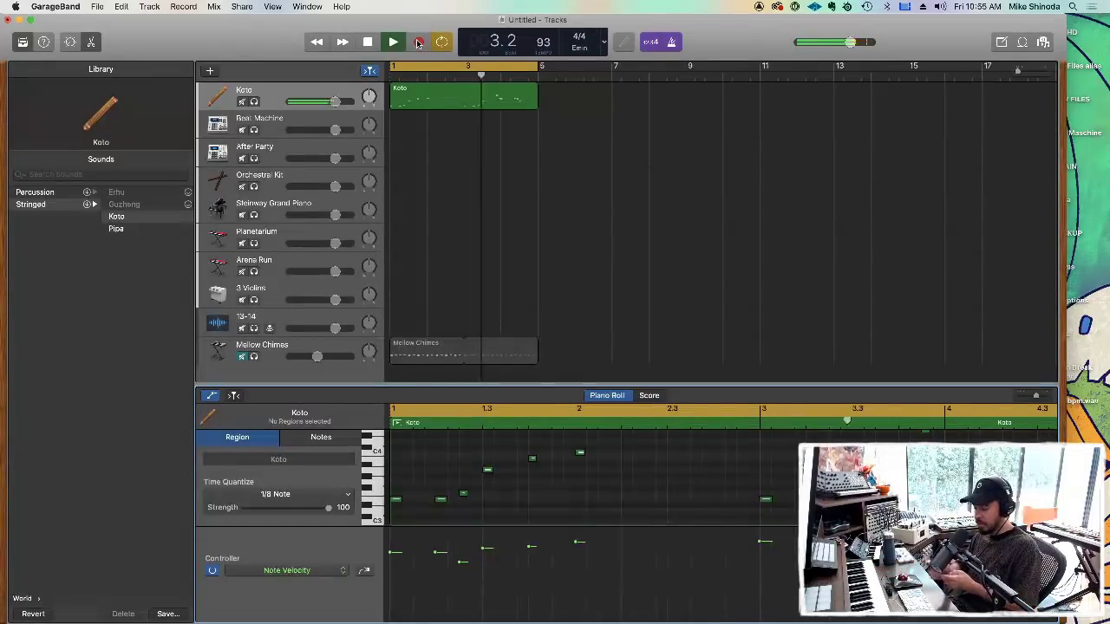
pyautogui.press('space')
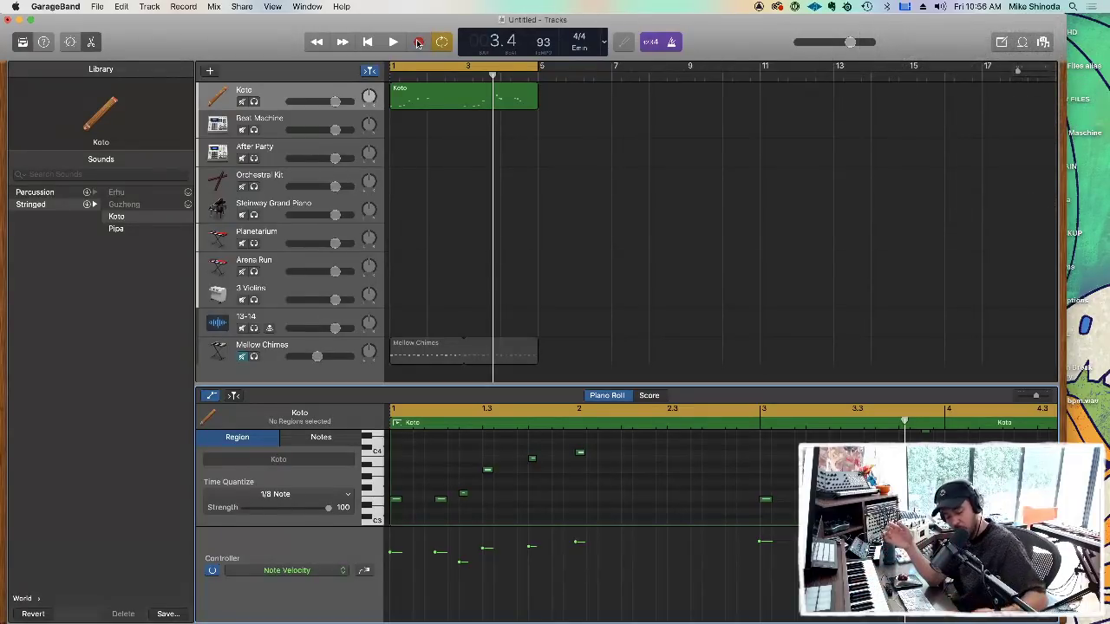
# Play the four-bar loop from the beginning and record extra Koto notes between bars 2 and 3 into the existing region.
pyautogui.press('Return')
pyautogui.press('space')
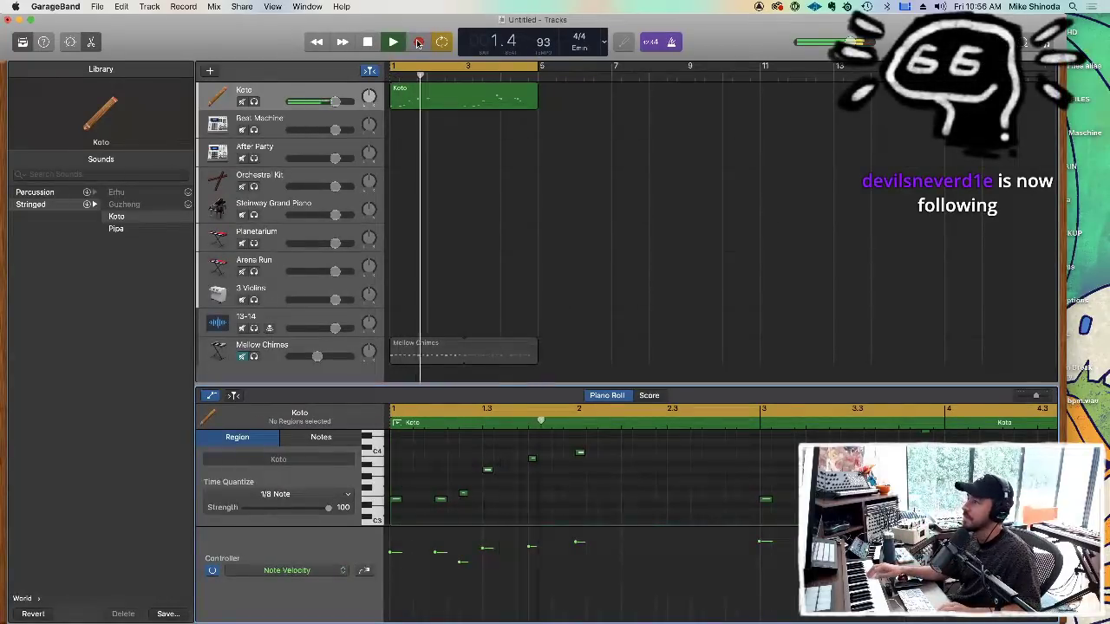
pyautogui.press('space')
pyautogui.press('Return')
pyautogui.press('space')
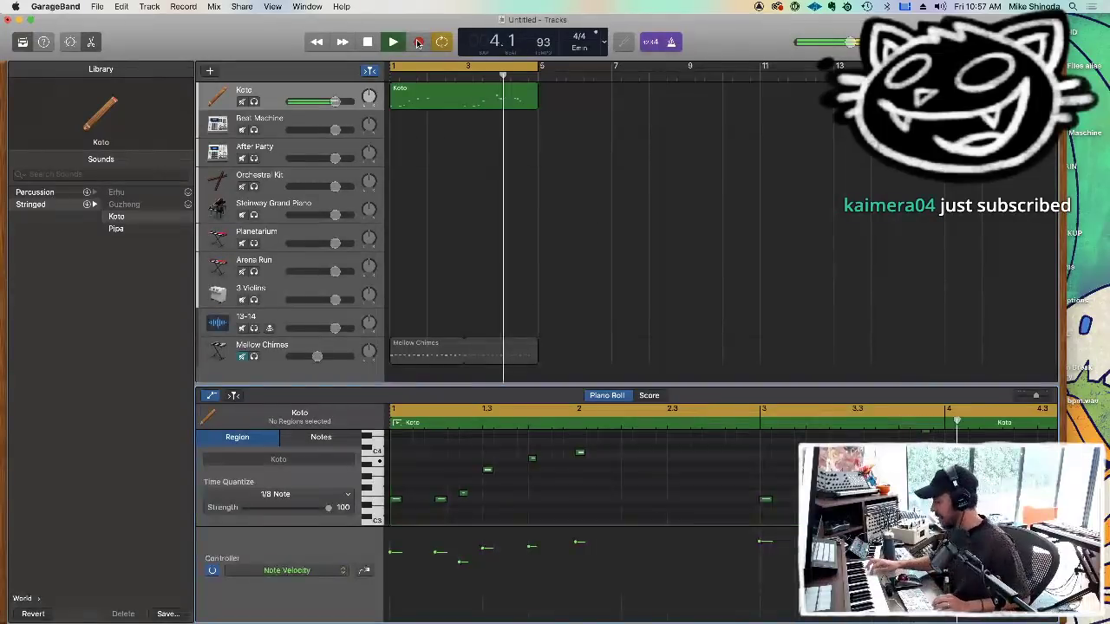
pyautogui.click(418, 42)
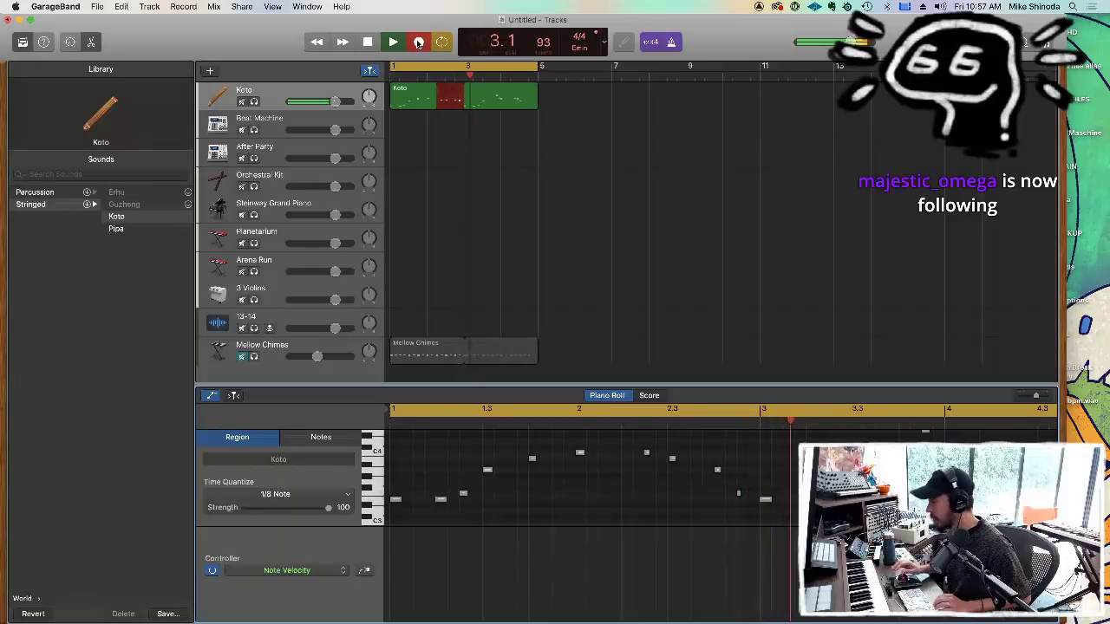
pyautogui.click(419, 43)
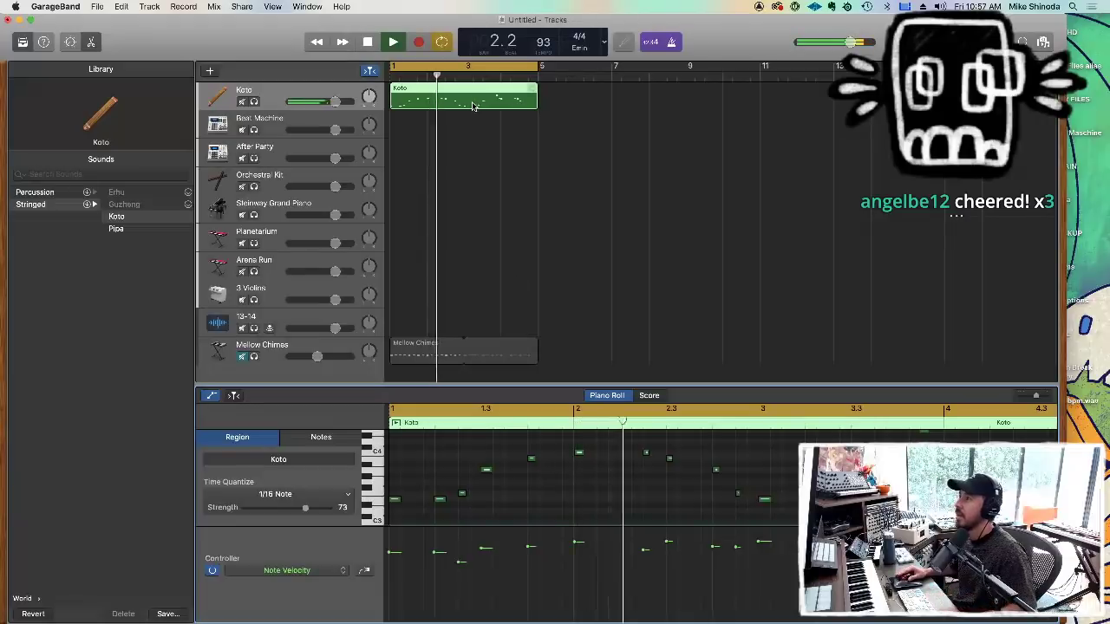
# Copy the four-bar Koto region to bar 5 and shift the cycle area to bars 5 through 8.
pyautogui.moveTo(471, 92); pyautogui.dragTo(619, 93)
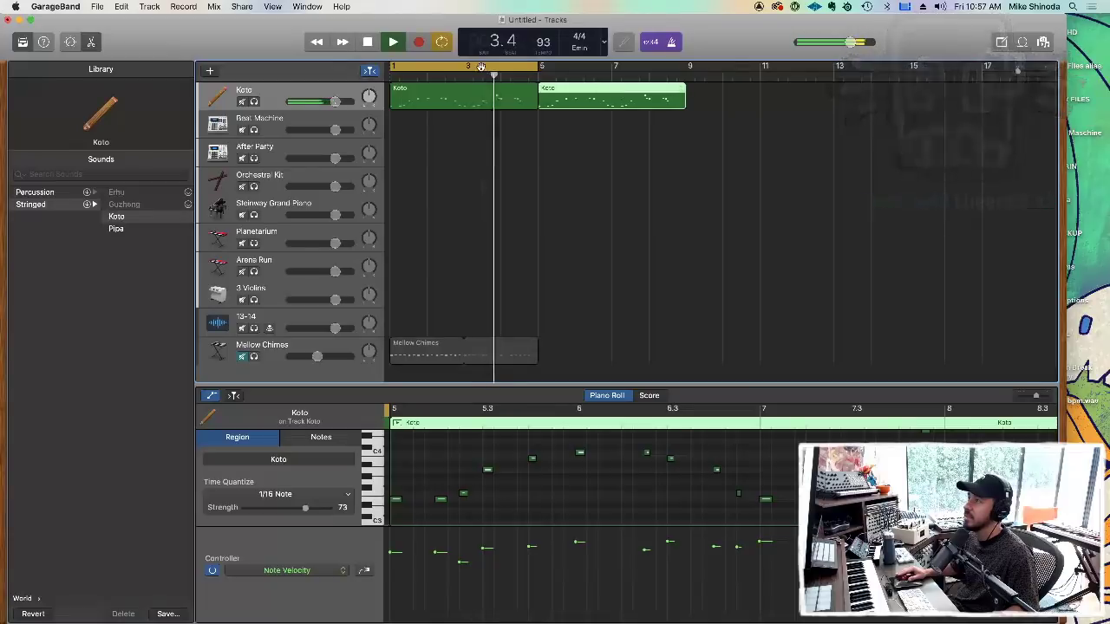
pyautogui.moveTo(491, 66); pyautogui.dragTo(626, 65)
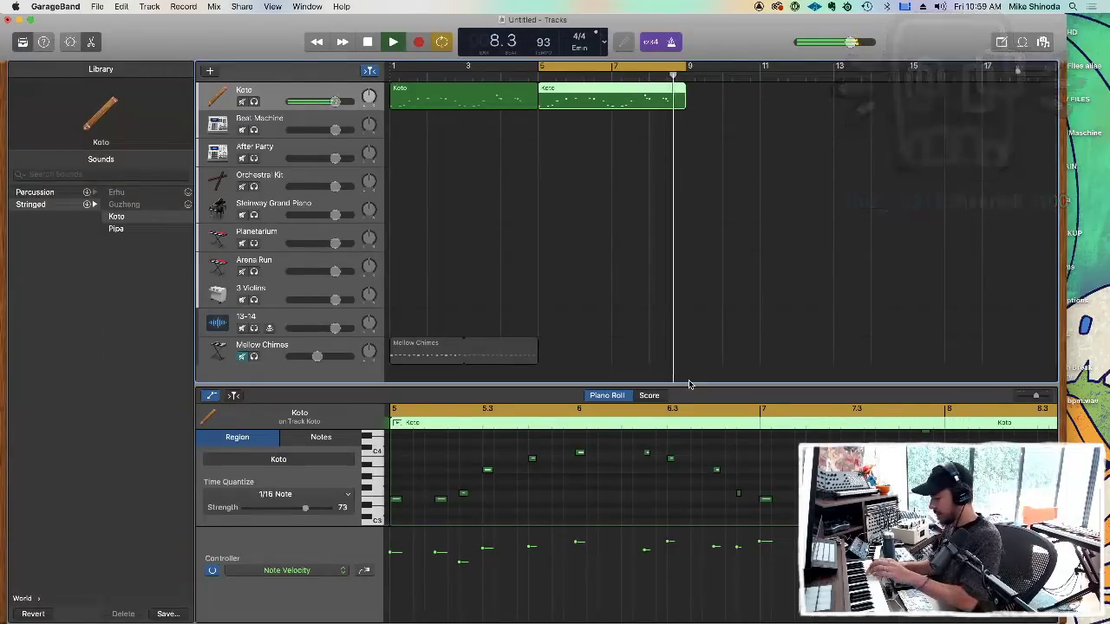
# Record a higher second melody line into the copied Koto region at bar 5, ending both recording and playback.
pyautogui.click(418, 42)
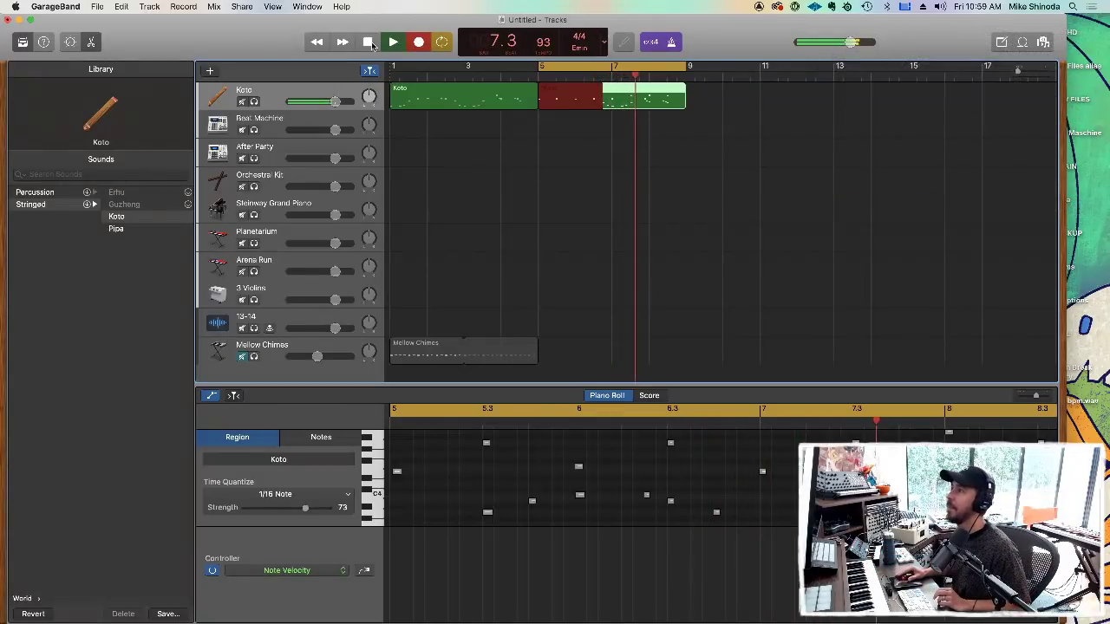
pyautogui.press('r')
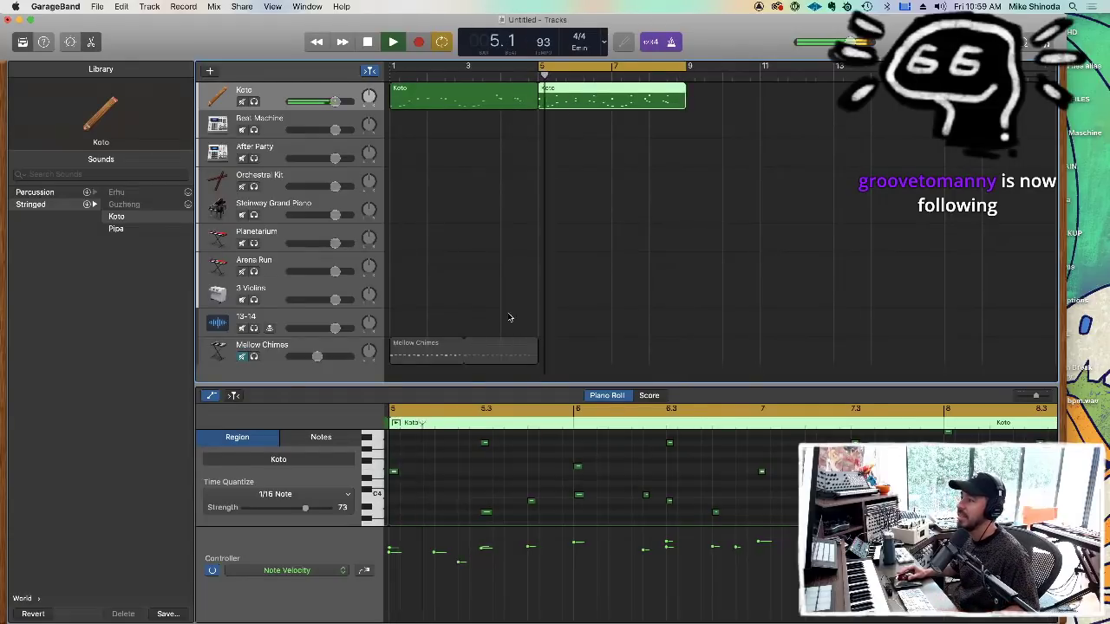
pyautogui.press('space')
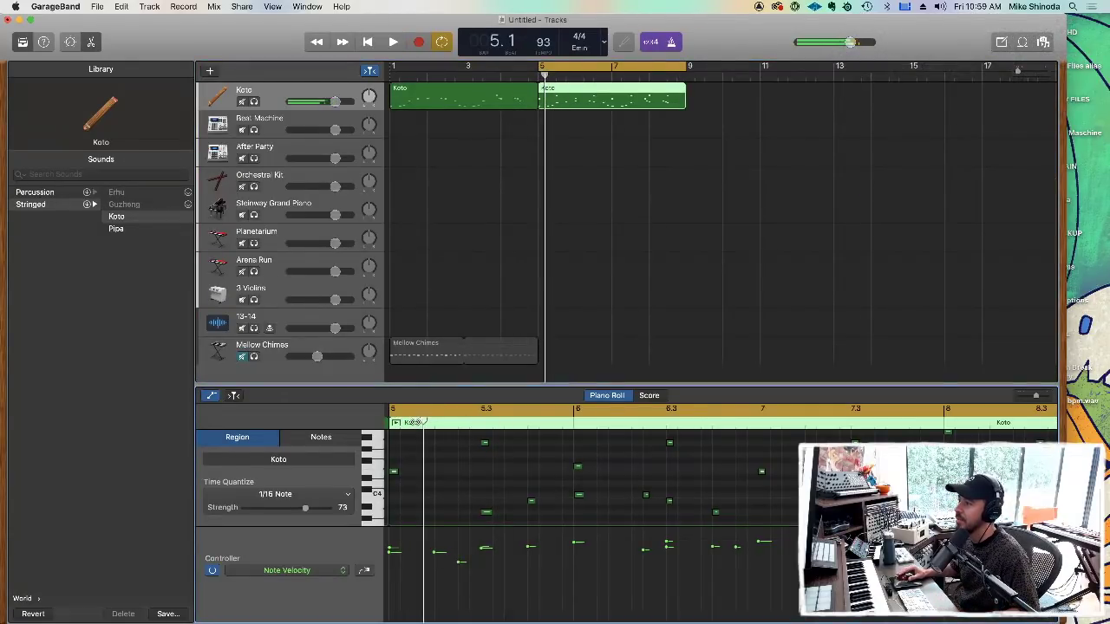
# Play back the second Koto region from bar 5 and examine its newly recorded notes in the piano roll.
pyautogui.click(410, 427)
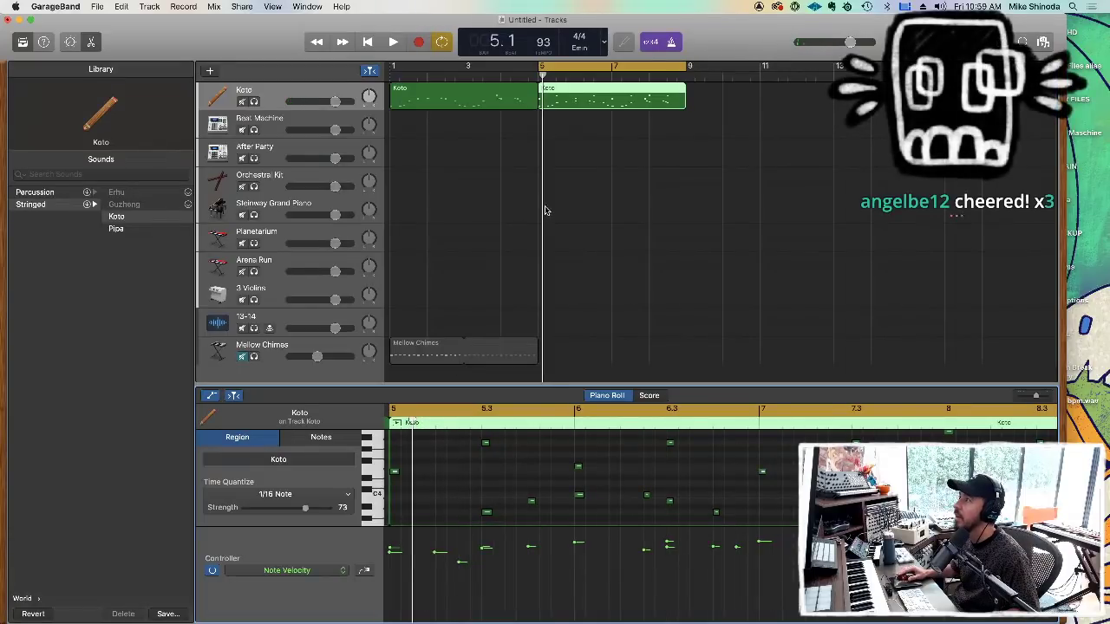
pyautogui.click(523, 318)
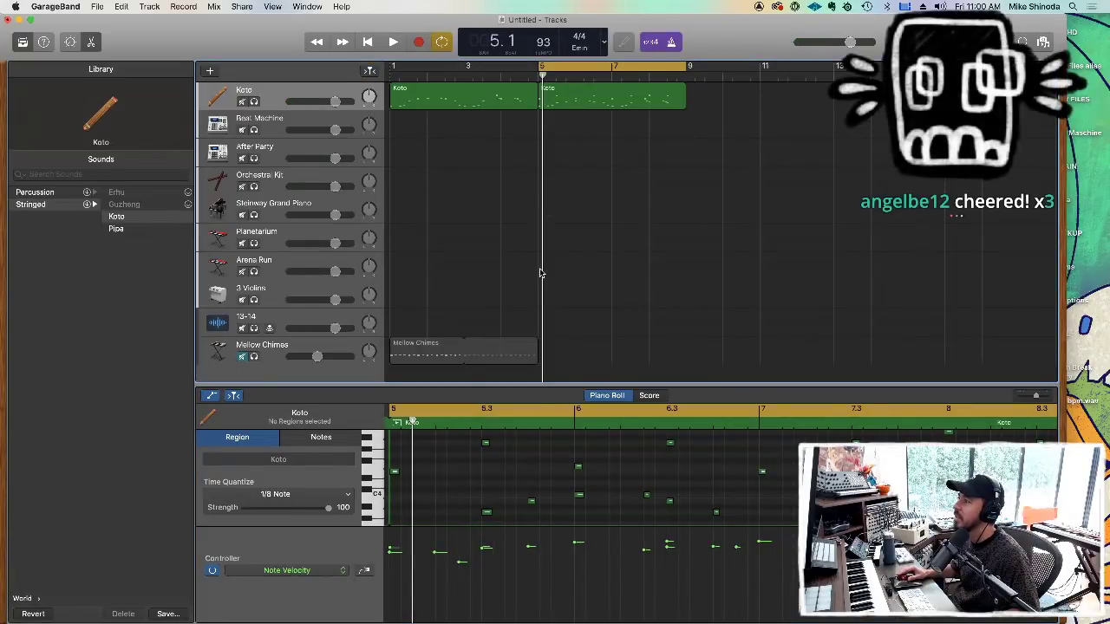
pyautogui.press('Right')
pyautogui.click(557, 169)
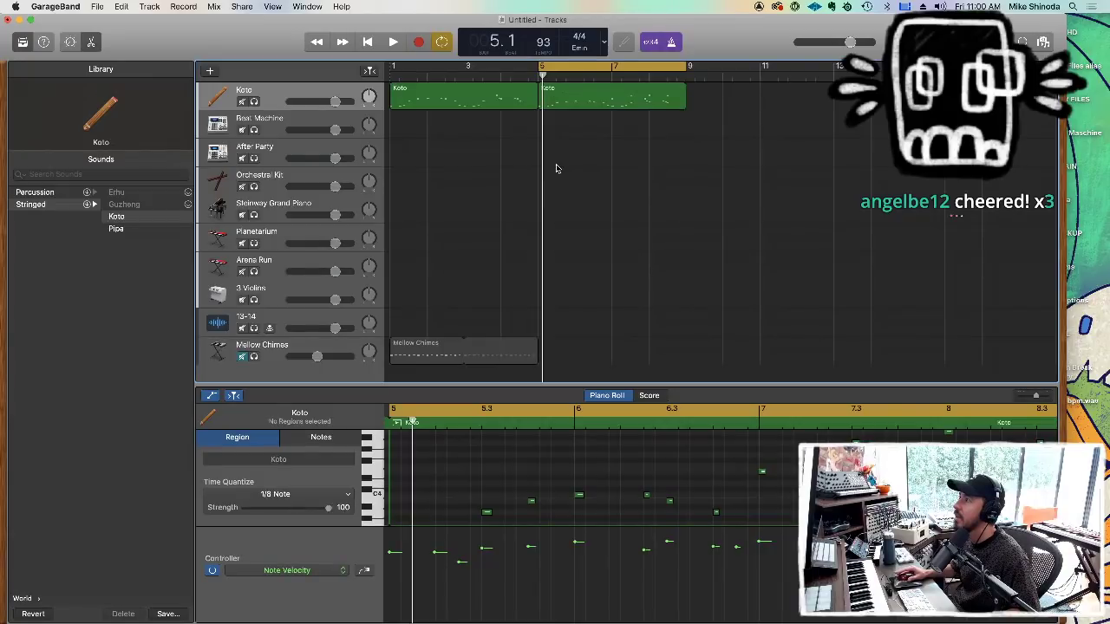
pyautogui.press('space')
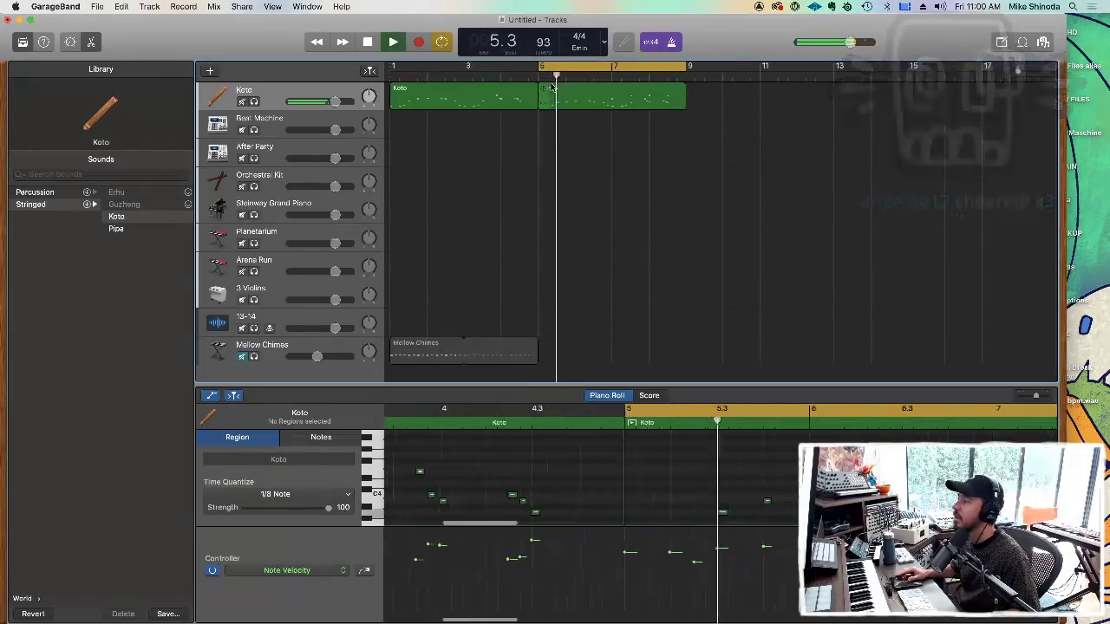
pyautogui.press('space')
pyautogui.click(564, 99)
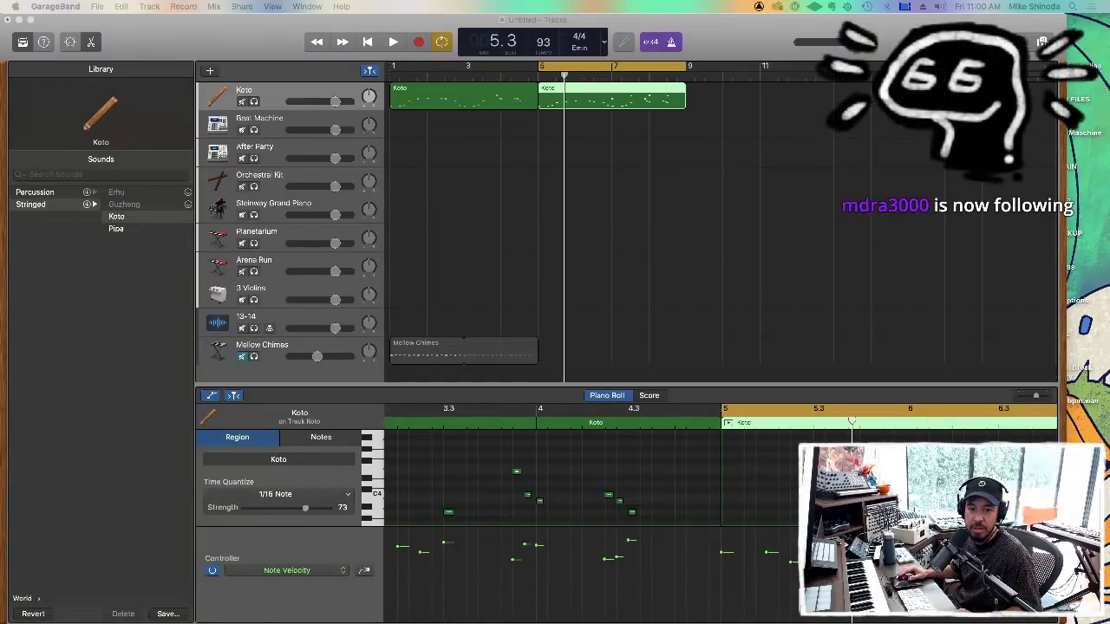
pyautogui.click(571, 24)
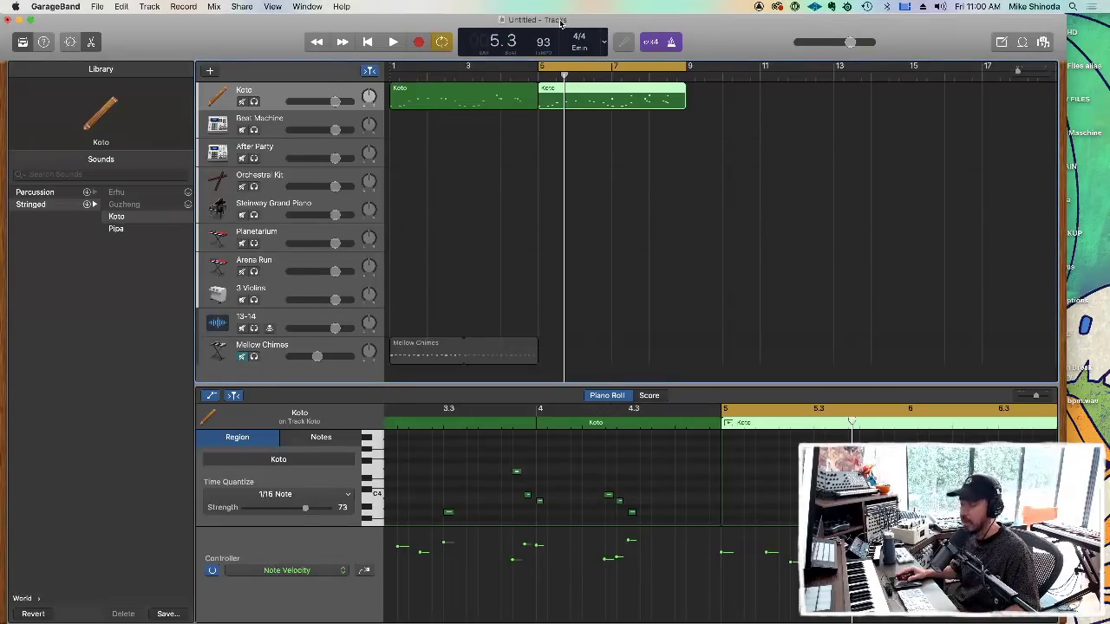
pyautogui.press('space')
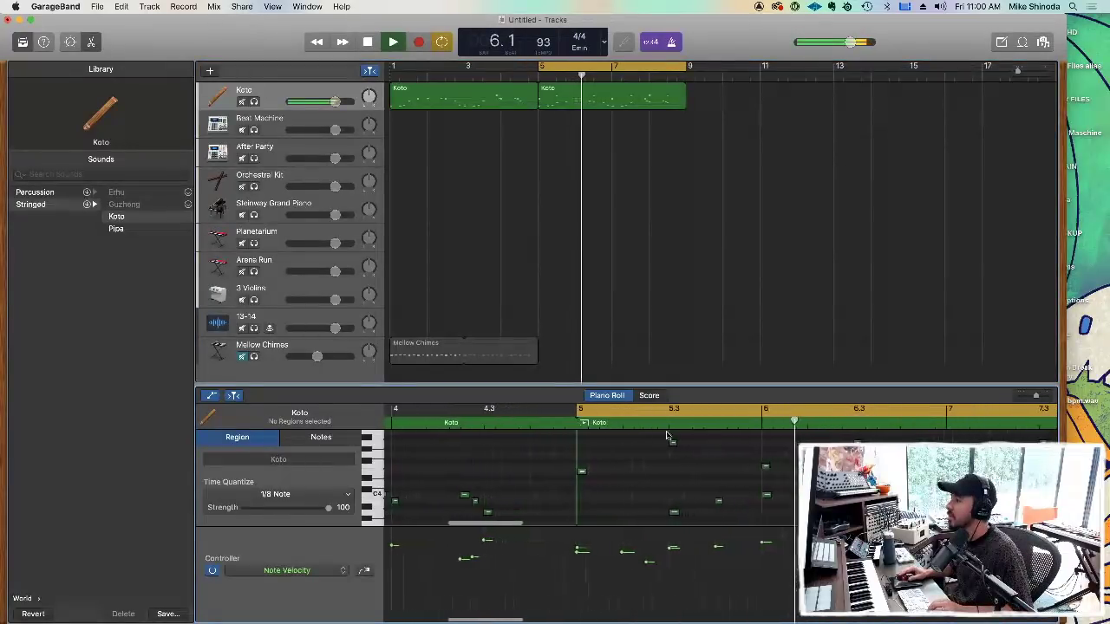
pyautogui.click(682, 408)
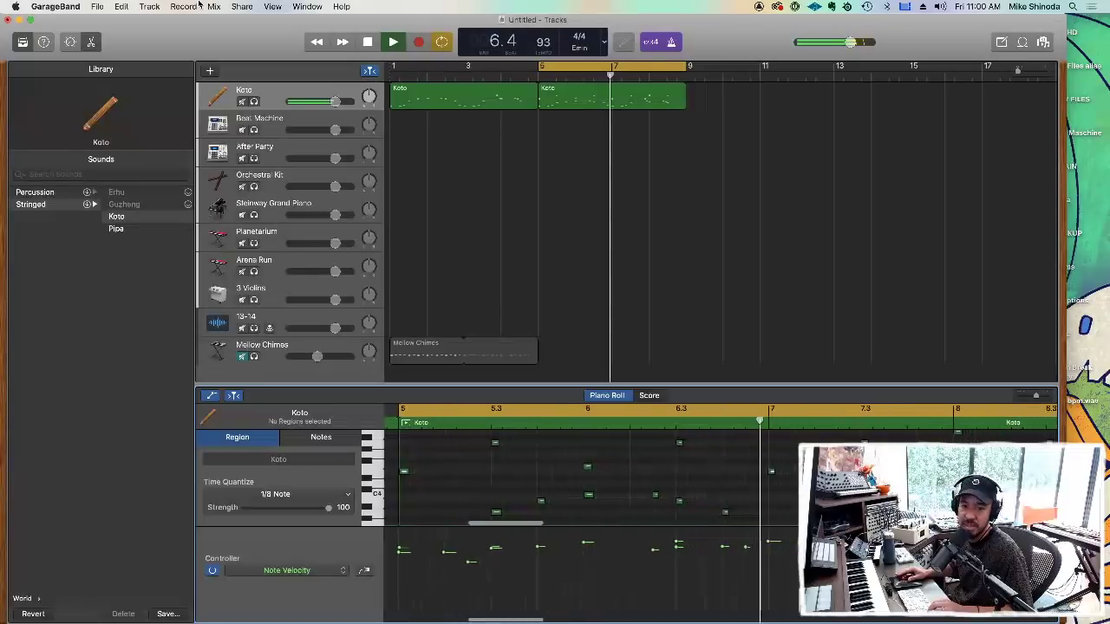
pyautogui.press('space')
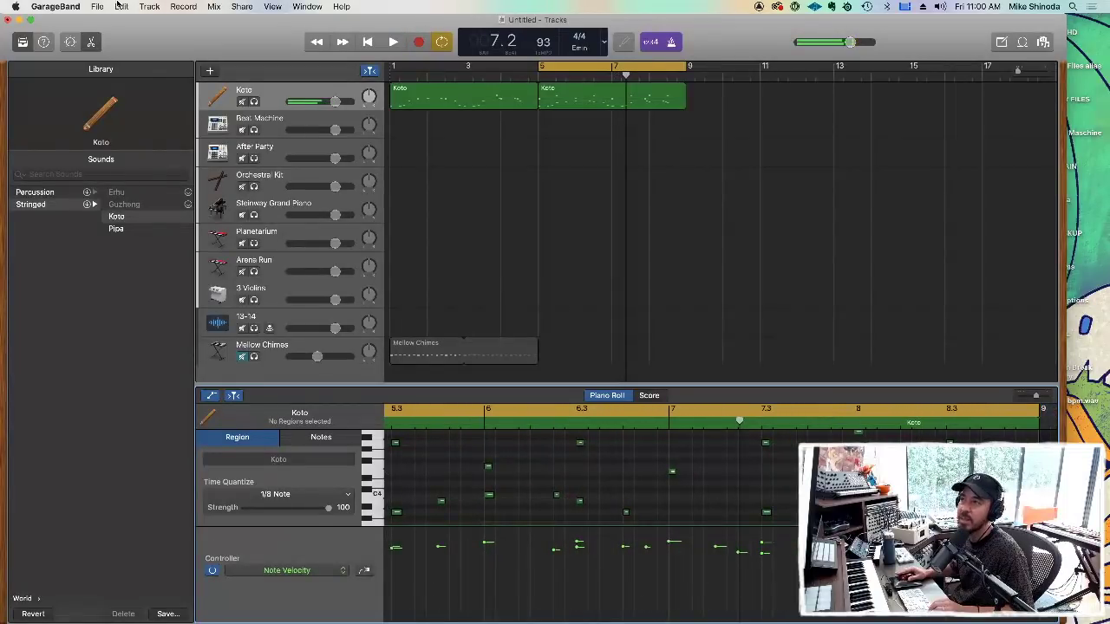
pyautogui.moveTo(232, 6)
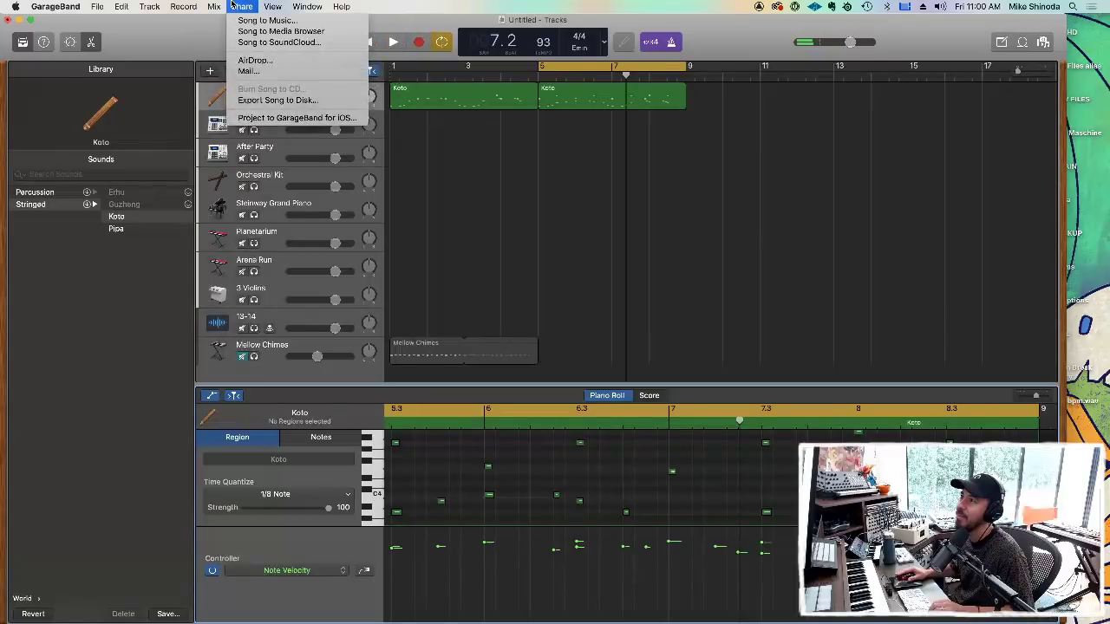
pyautogui.moveTo(274, 6)
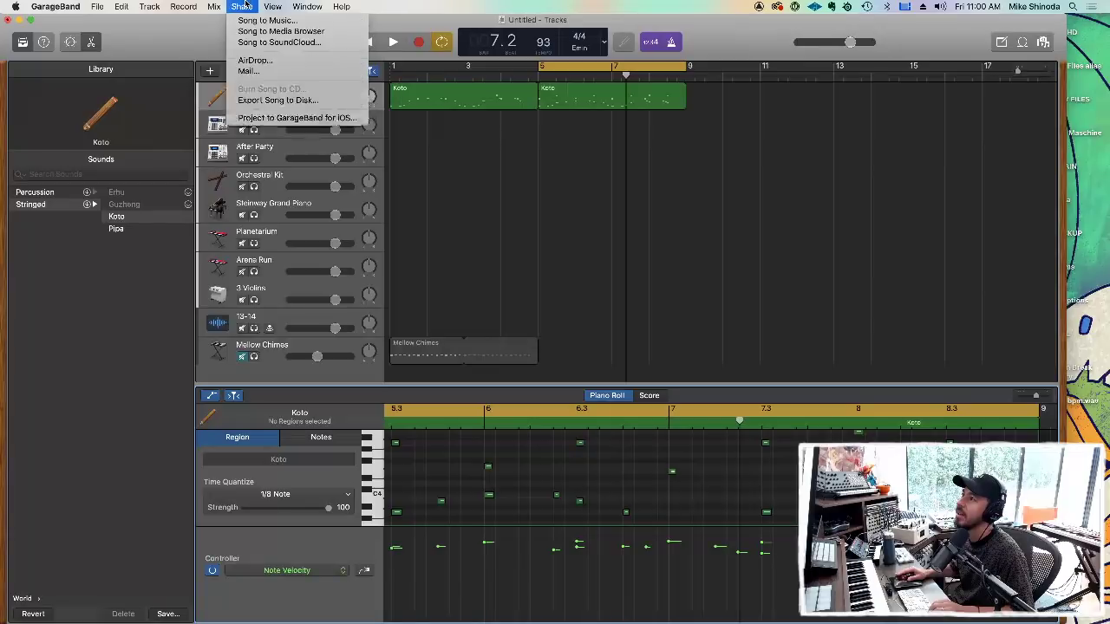
pyautogui.moveTo(142, 5)
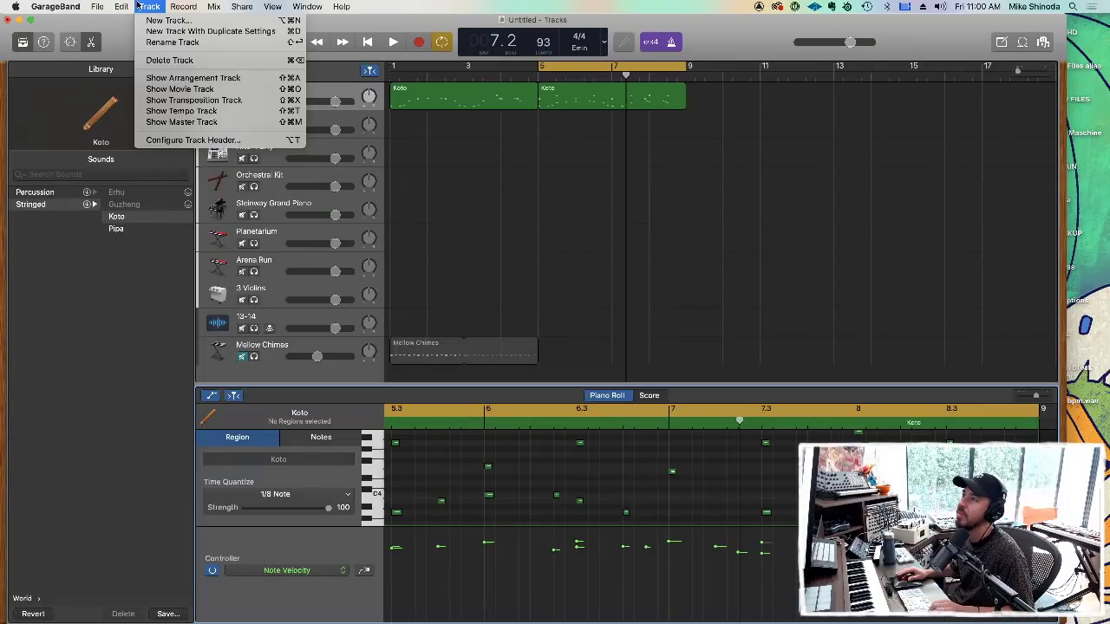
pyautogui.click(136, 5)
pyautogui.click(228, 6)
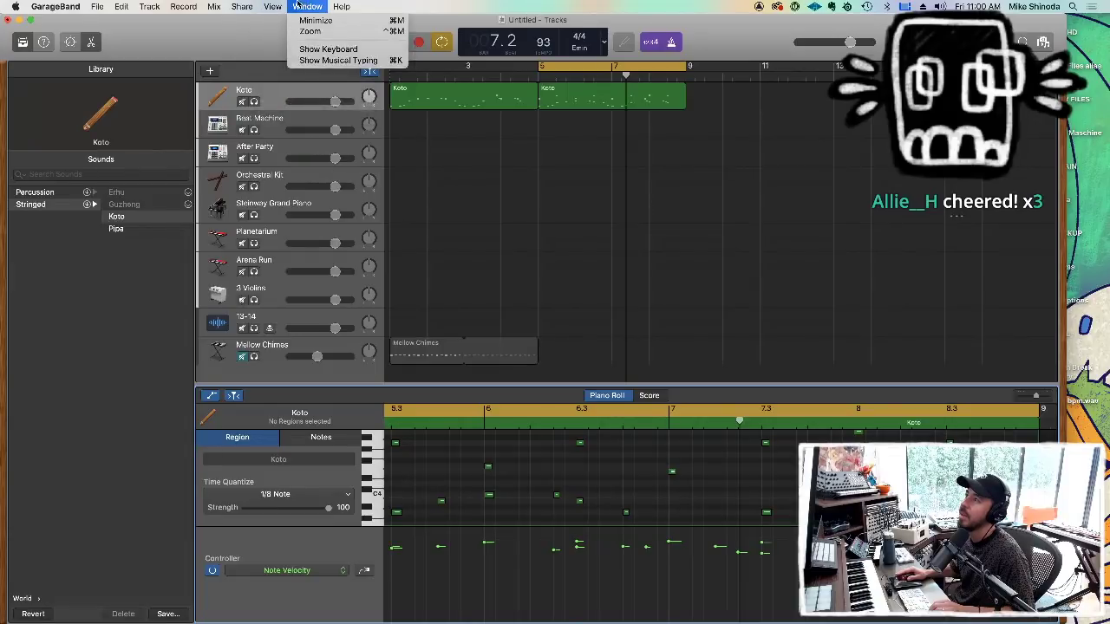
pyautogui.moveTo(136, 5)
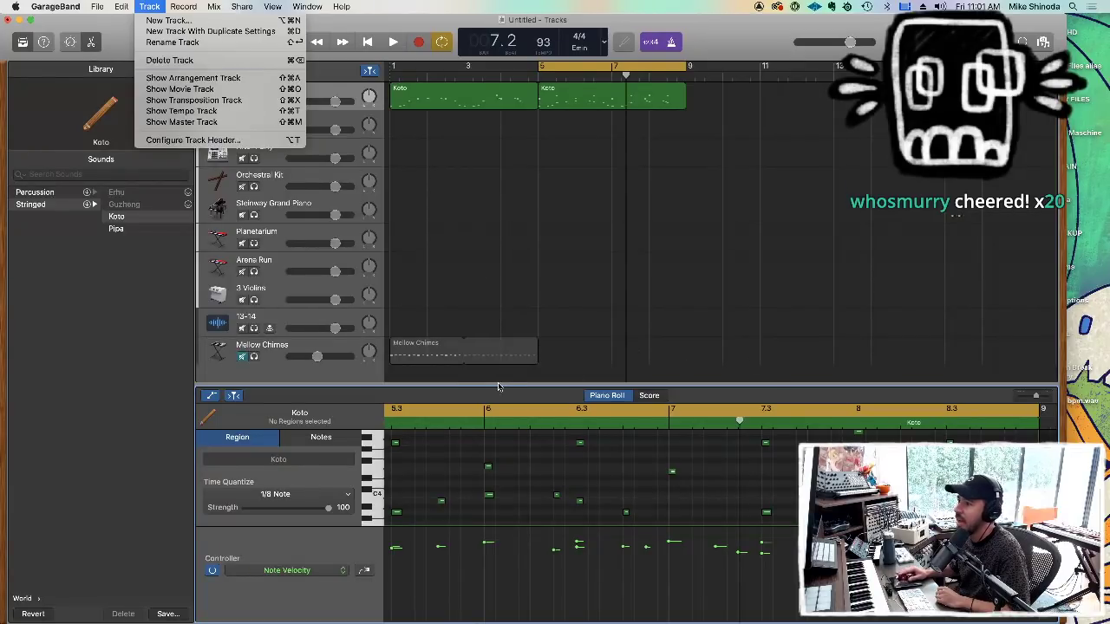
pyautogui.click(419, 393)
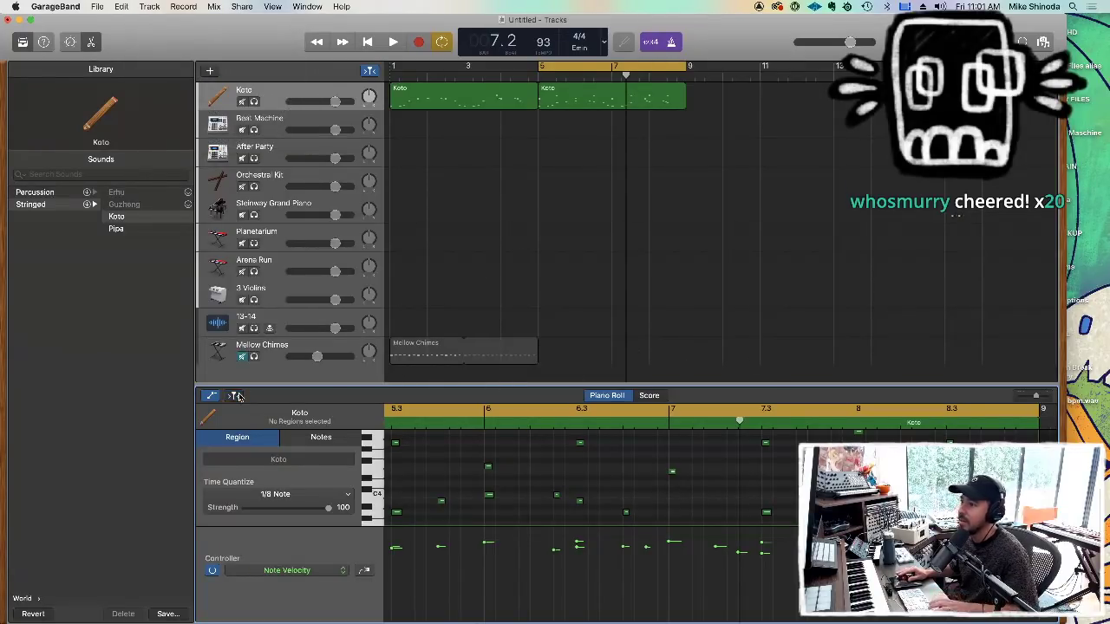
# Rename the second Koto region at bar 5 as "Koto 2" while the cycle plays.
pyautogui.press('space')
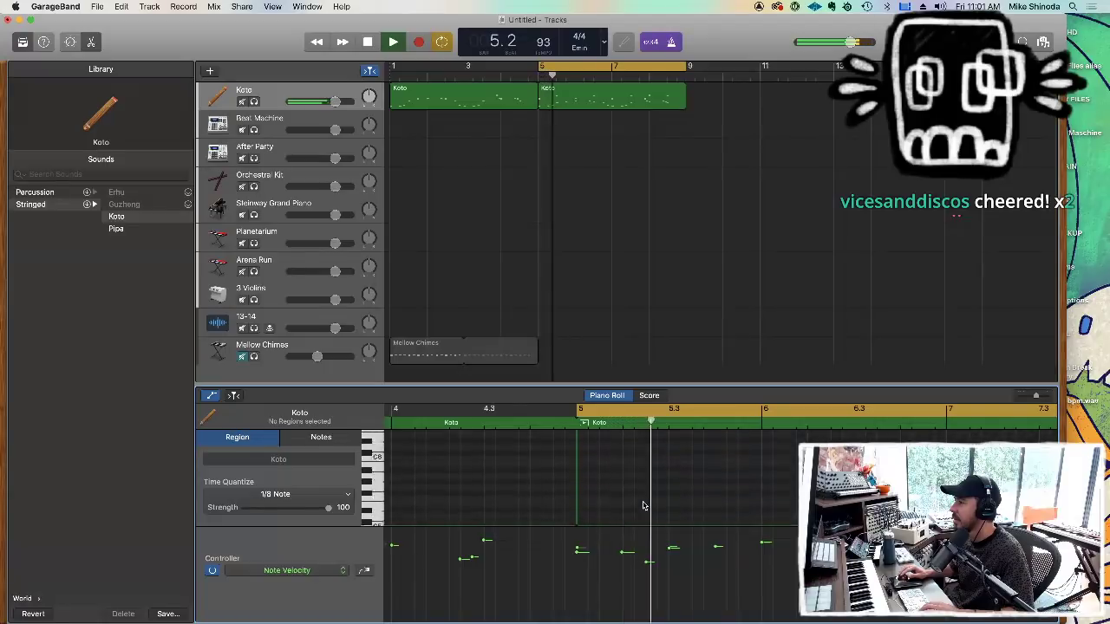
pyautogui.moveTo(683, 614)
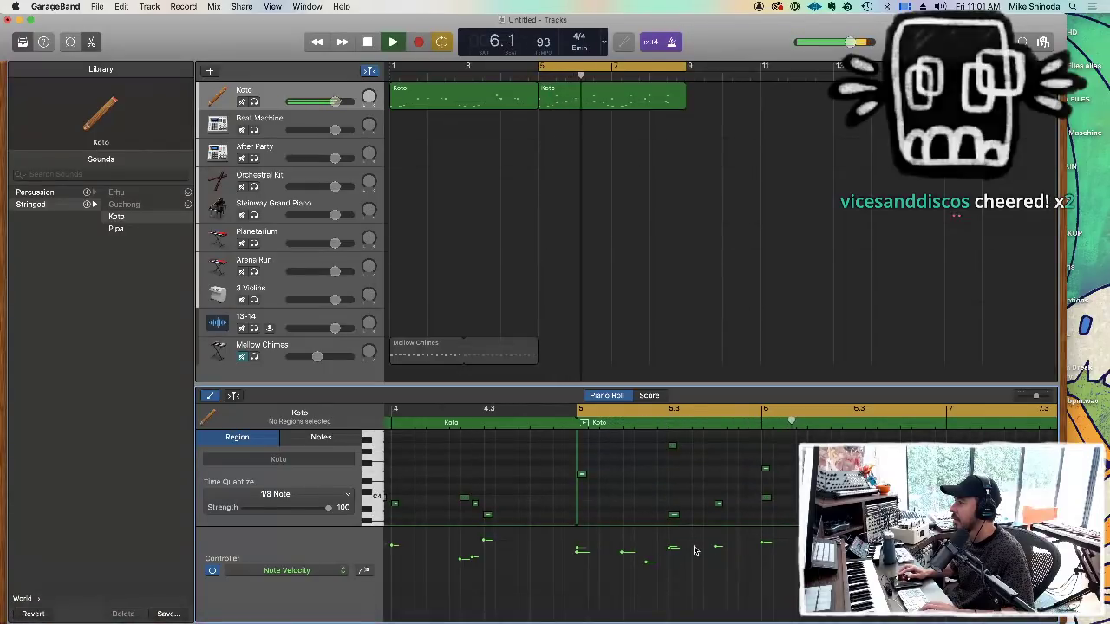
pyautogui.scroll(-3, 702, 503)
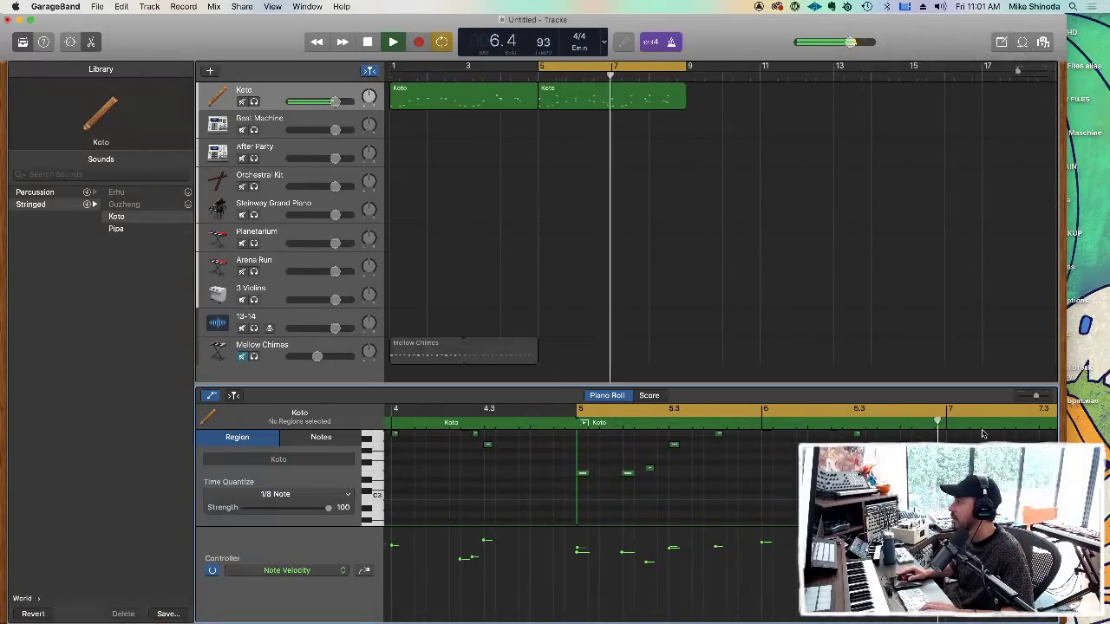
pyautogui.moveTo(1036, 397); pyautogui.dragTo(1031, 402)
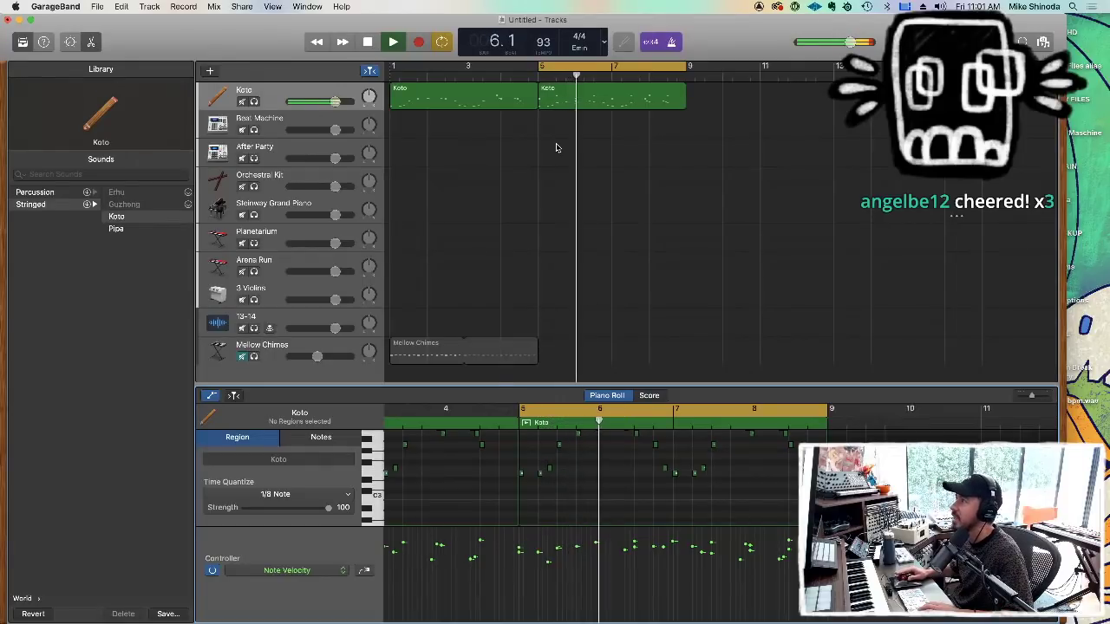
pyautogui.rightClick(563, 92)
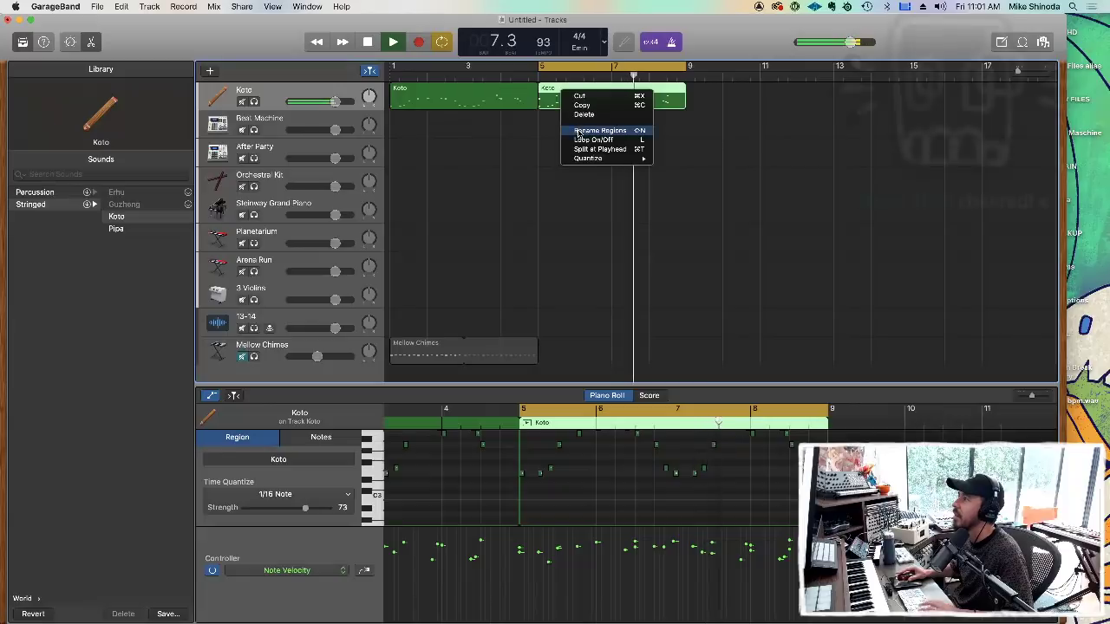
pyautogui.click(579, 131)
pyautogui.write('Koto 2')
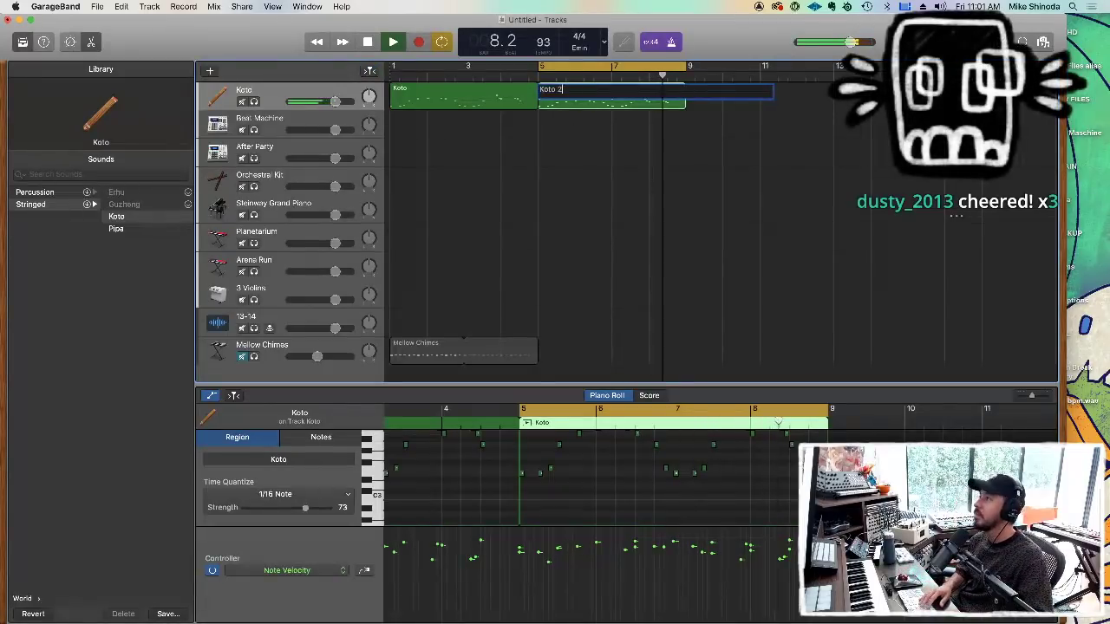
pyautogui.press('Return')
pyautogui.rightClick(579, 96)
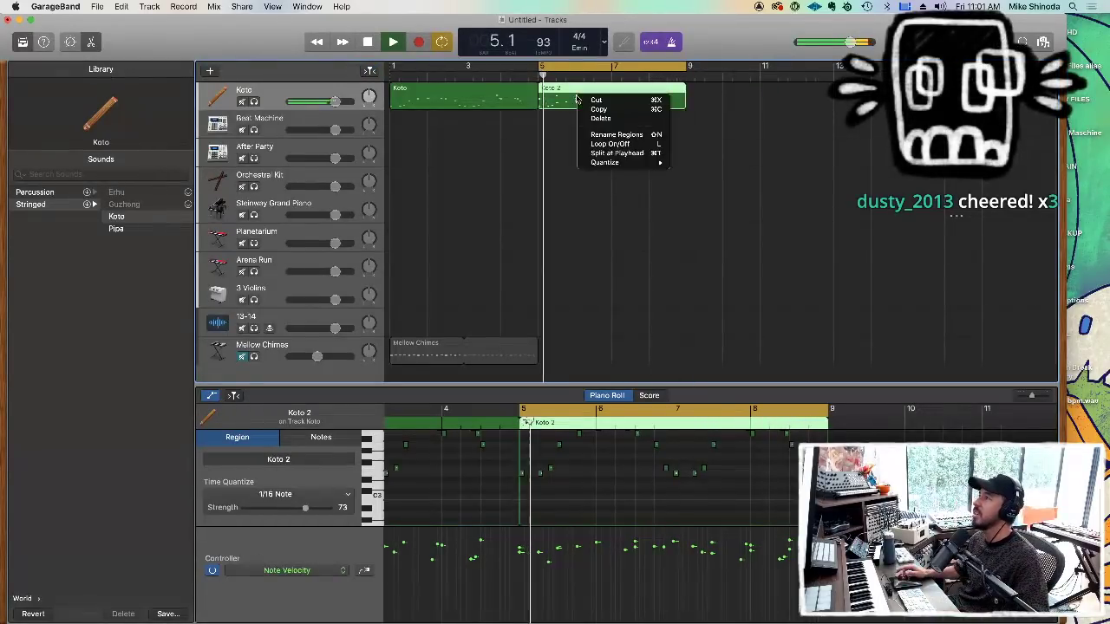
pyautogui.moveTo(602, 170)
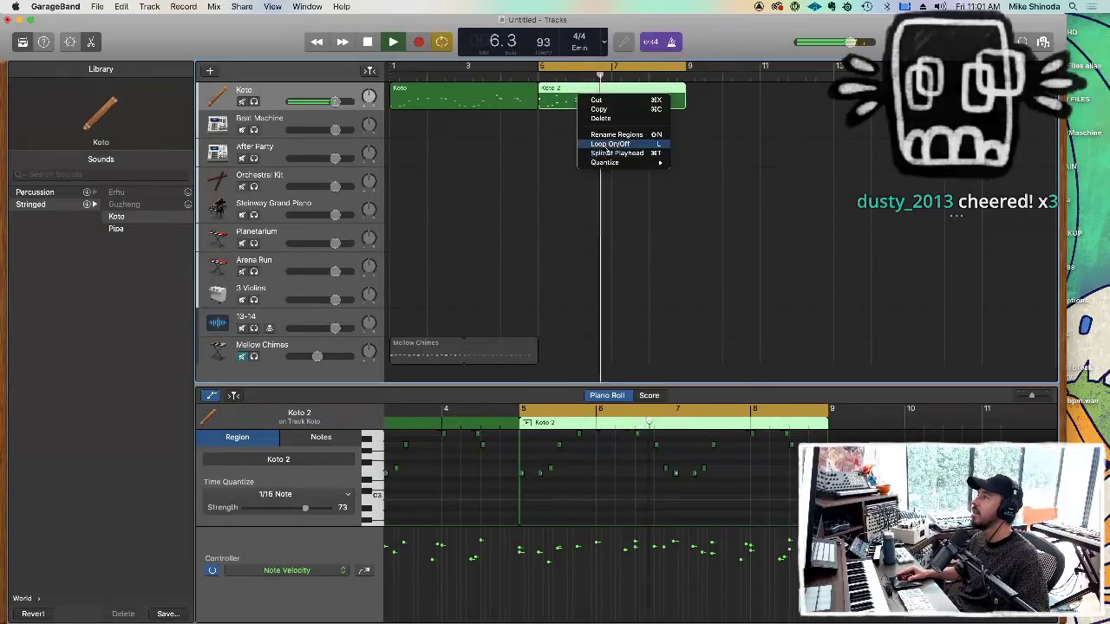
pyautogui.press('Escape')
# Move the Koto 2 region to bar 9 and copy the first Koto region to bar 5, leaving bars 5 through 8 cycling.
pyautogui.moveTo(557, 68); pyautogui.dragTo(407, 70)
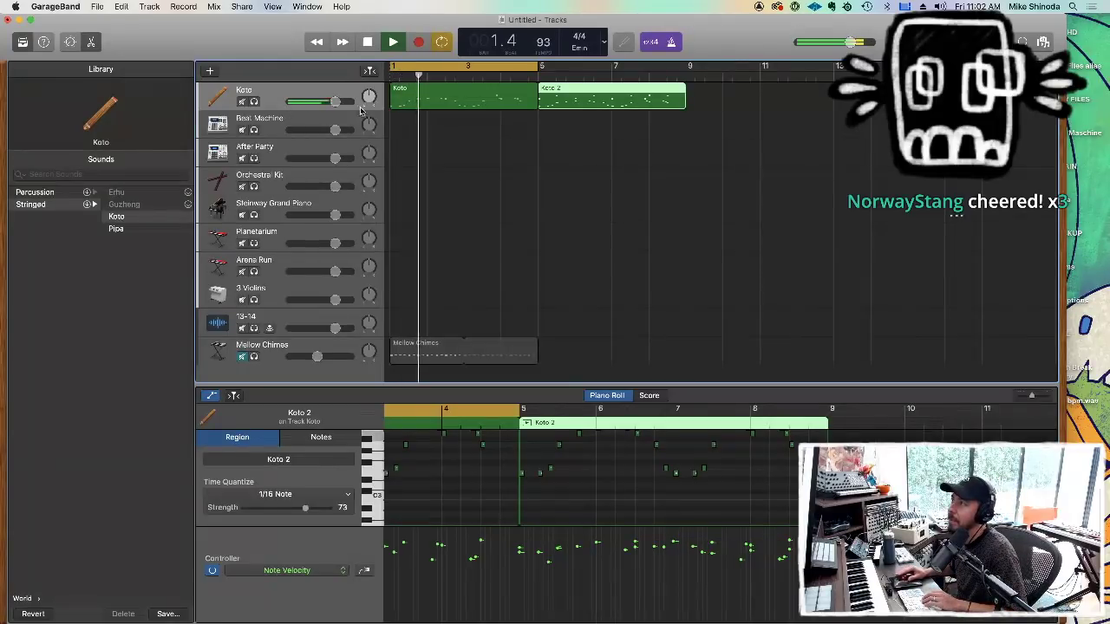
pyautogui.moveTo(576, 89); pyautogui.dragTo(724, 95)
pyautogui.moveTo(498, 93); pyautogui.dragTo(569, 94)
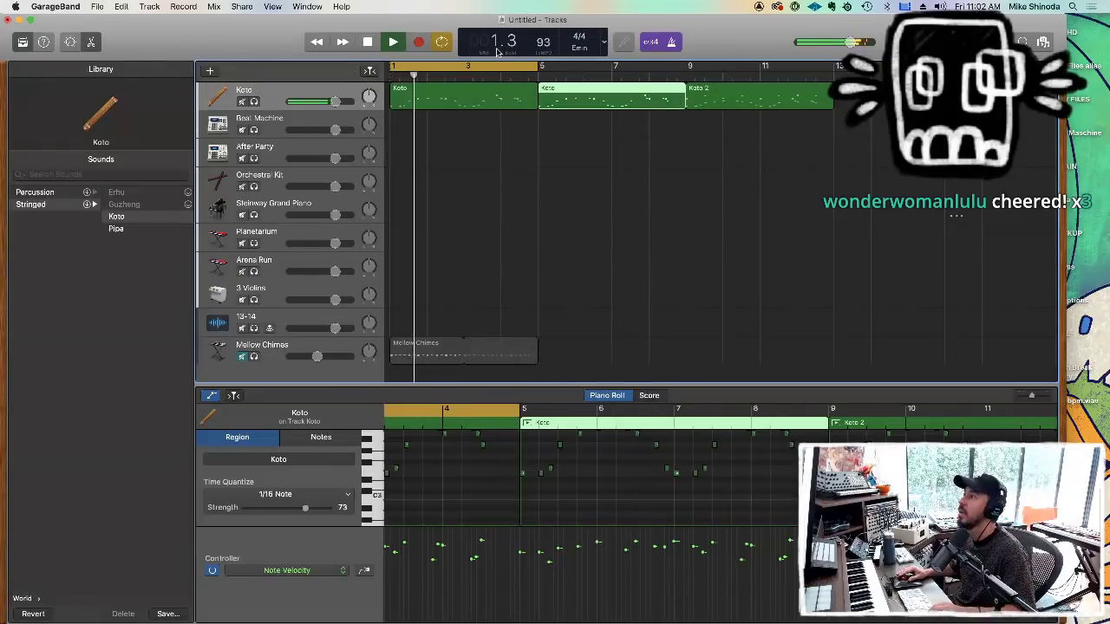
pyautogui.moveTo(498, 66); pyautogui.dragTo(616, 69)
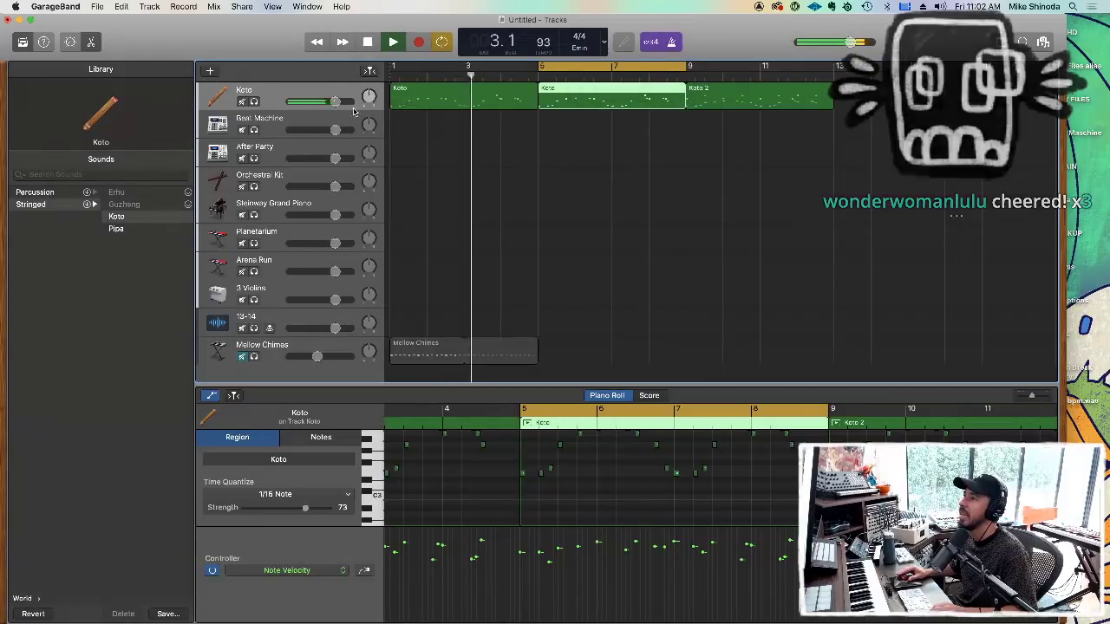
# Audition the Beat Machine kit, but record a drum part on the After Party track over bars 5 through 8.
pyautogui.click(273, 125)
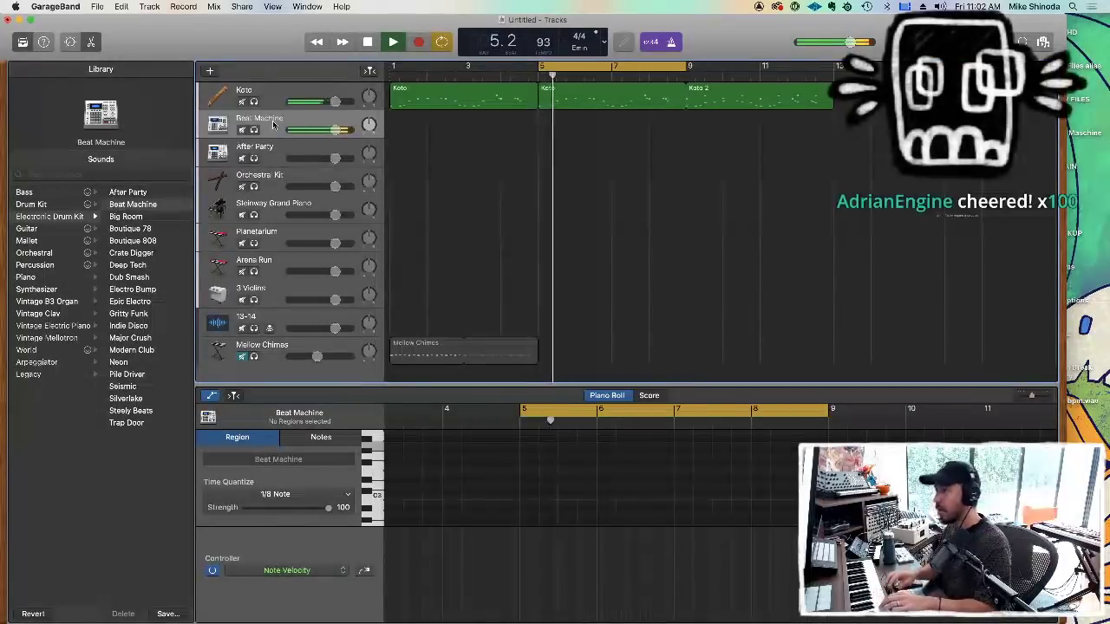
pyautogui.click(274, 152)
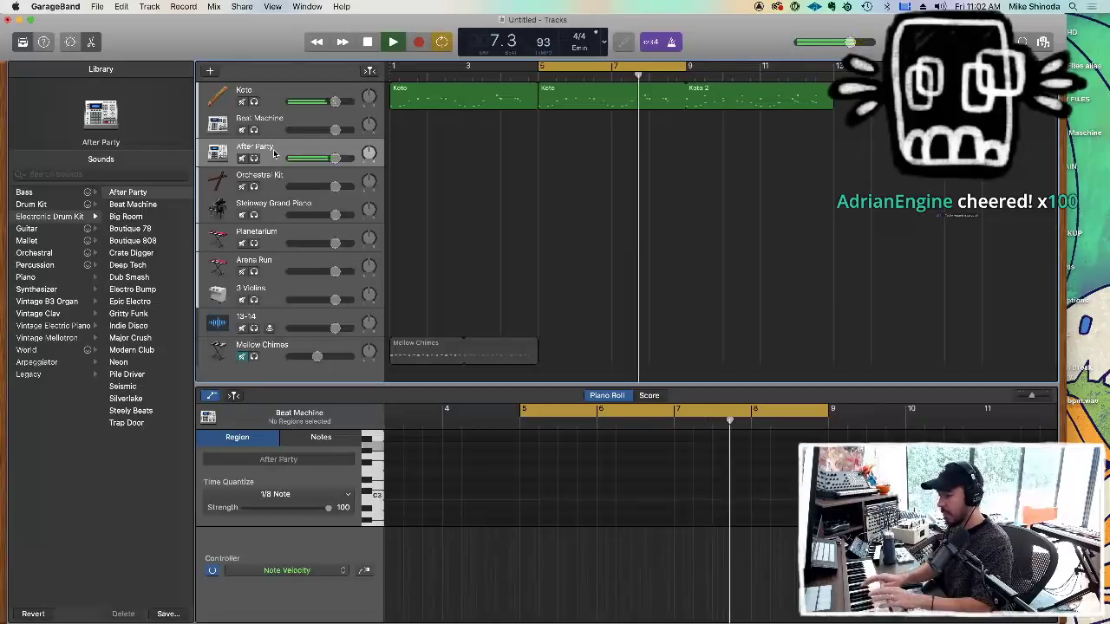
pyautogui.click(419, 42)
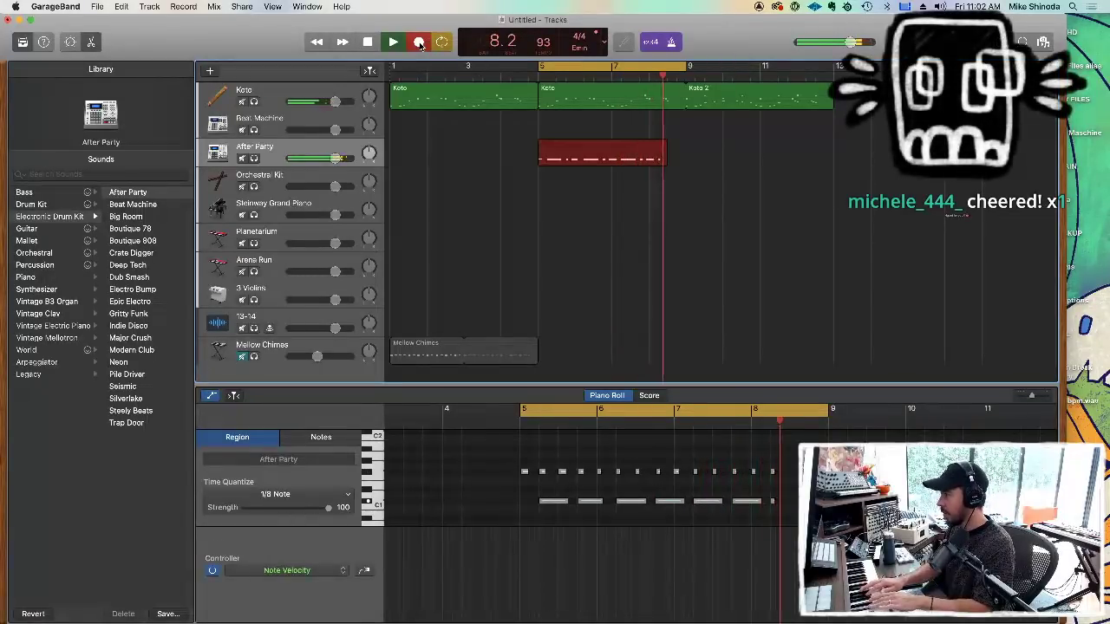
pyautogui.click(418, 43)
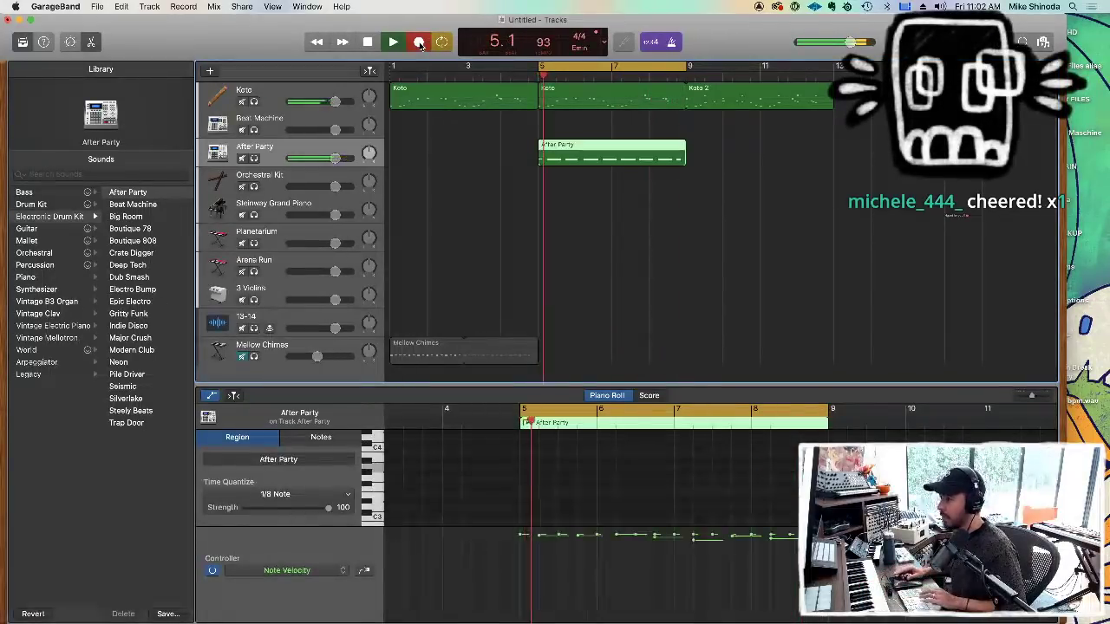
# Quantize the After Party region to 1/16 Note at strength 11 and check its notes up close in the piano roll.
pyautogui.click(310, 495)
pyautogui.click(310, 494)
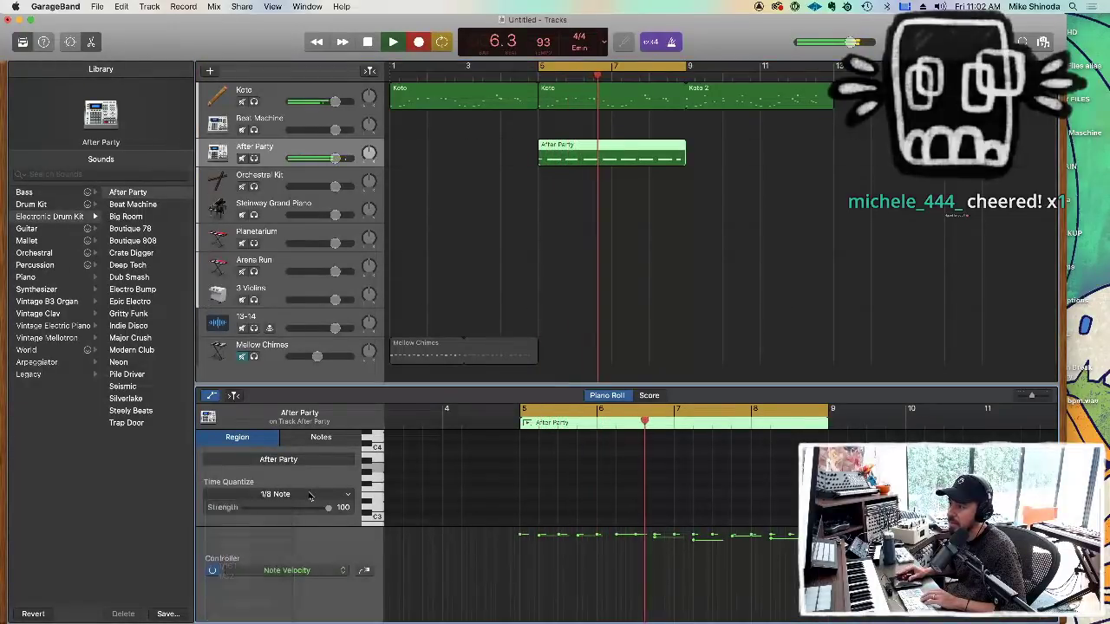
pyautogui.click(309, 495)
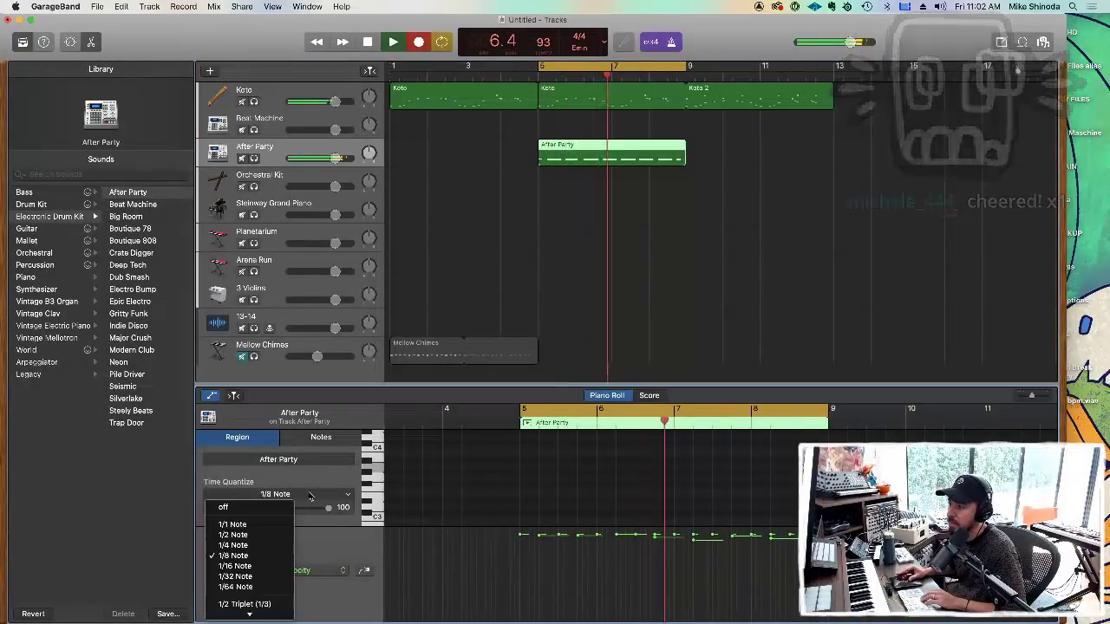
pyautogui.click(263, 565)
pyautogui.moveTo(328, 511); pyautogui.dragTo(260, 509)
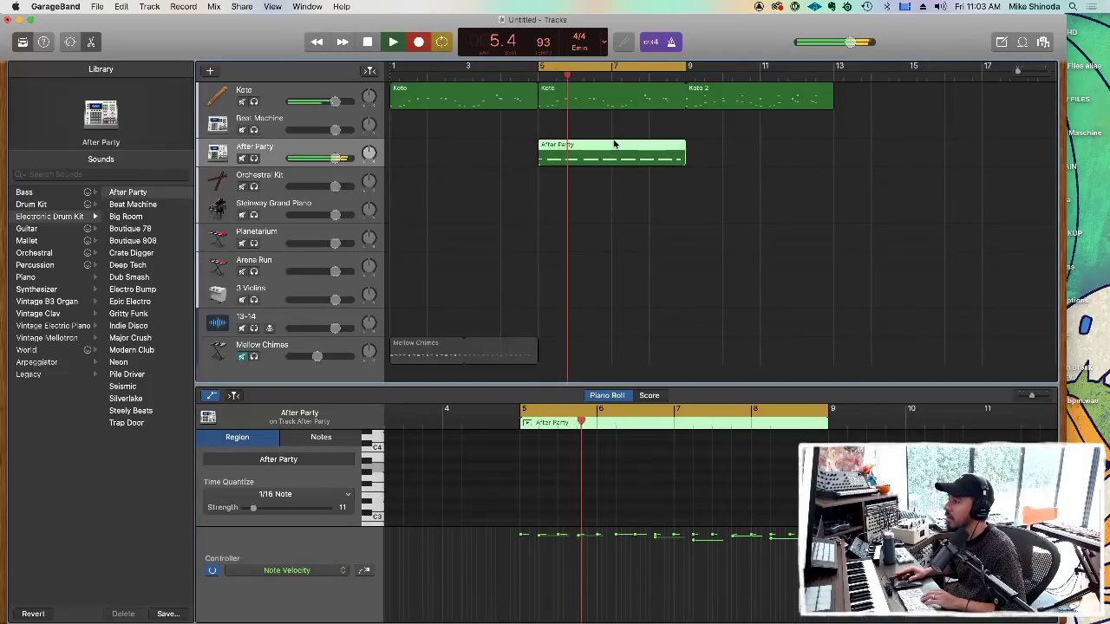
pyautogui.press('e')
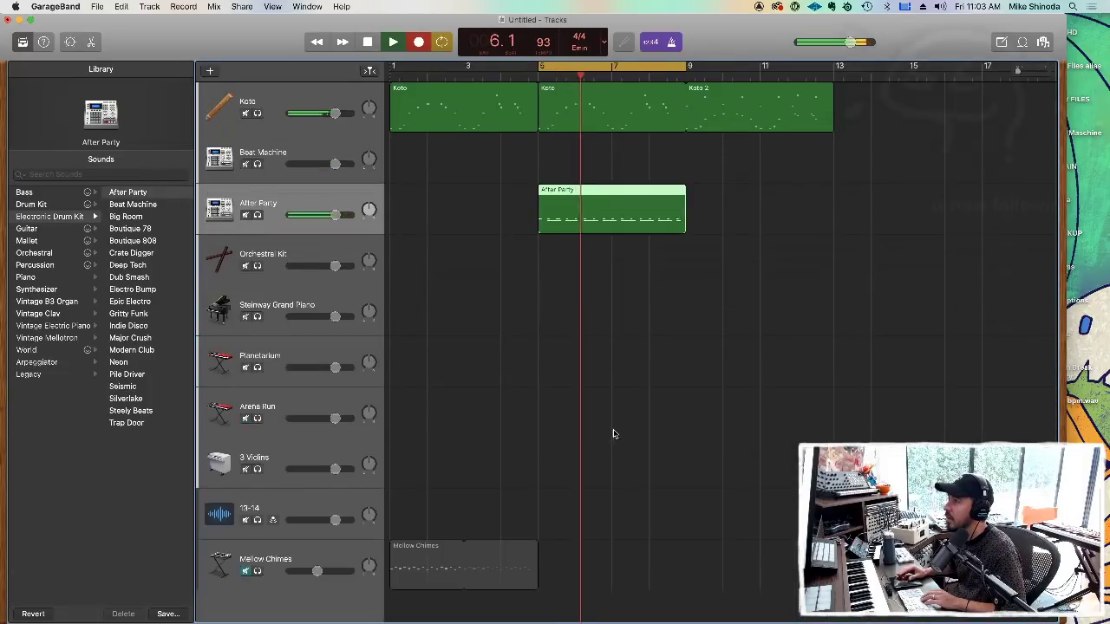
pyautogui.doubleClick(605, 188)
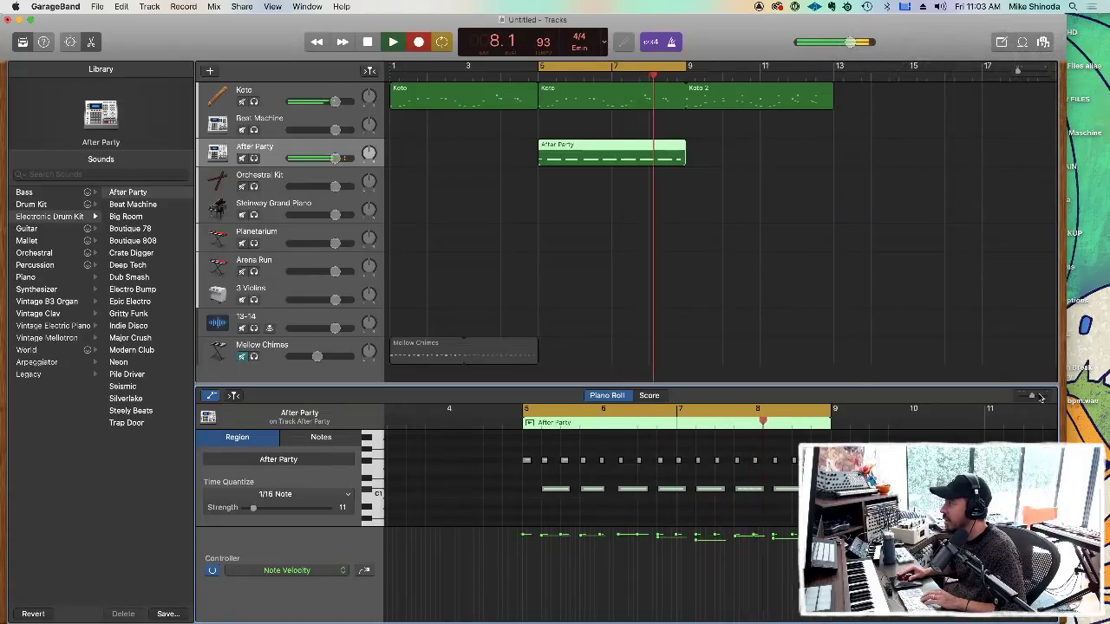
pyautogui.moveTo(1033, 398); pyautogui.dragTo(1046, 397)
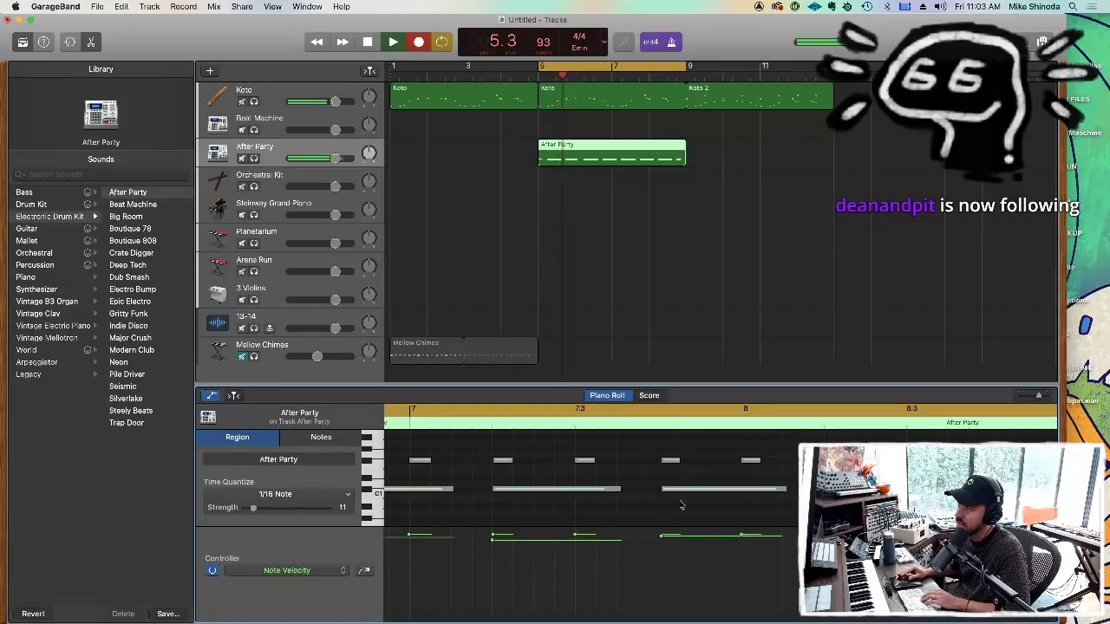
# Set the Beat Machine track's time quantize to 1/16 Note with a strength of 14.
pyautogui.click(255, 128)
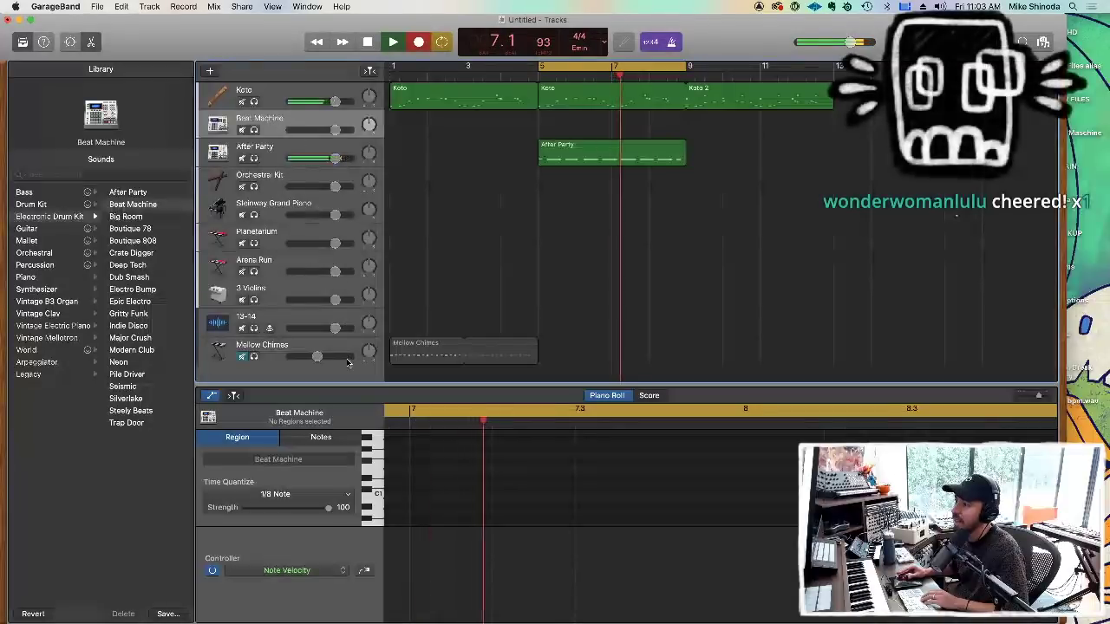
pyautogui.click(316, 491)
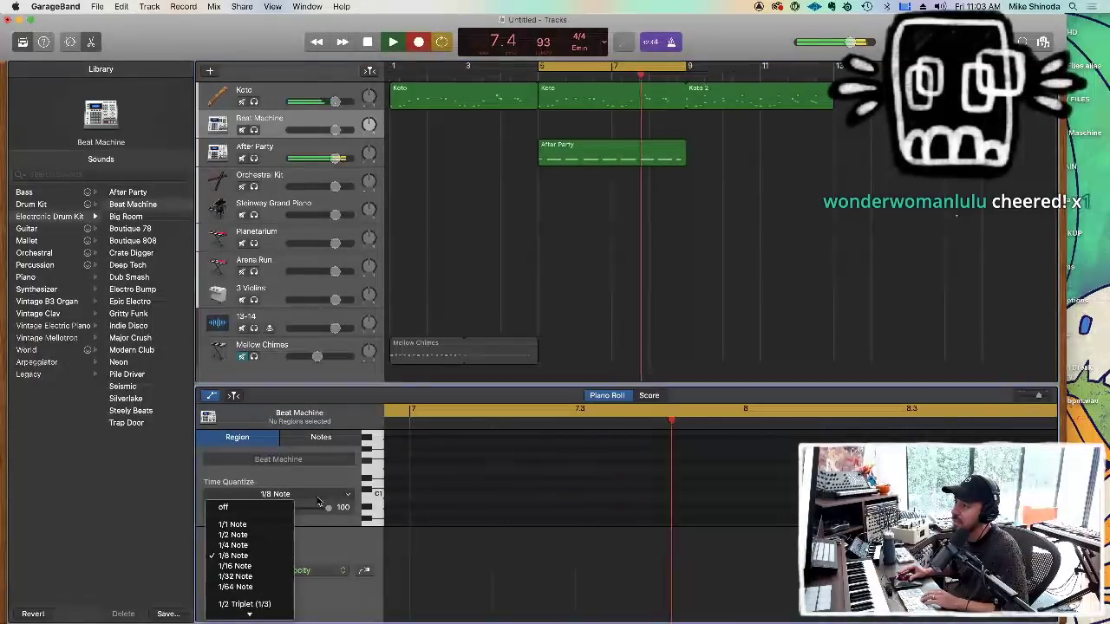
pyautogui.click(261, 564)
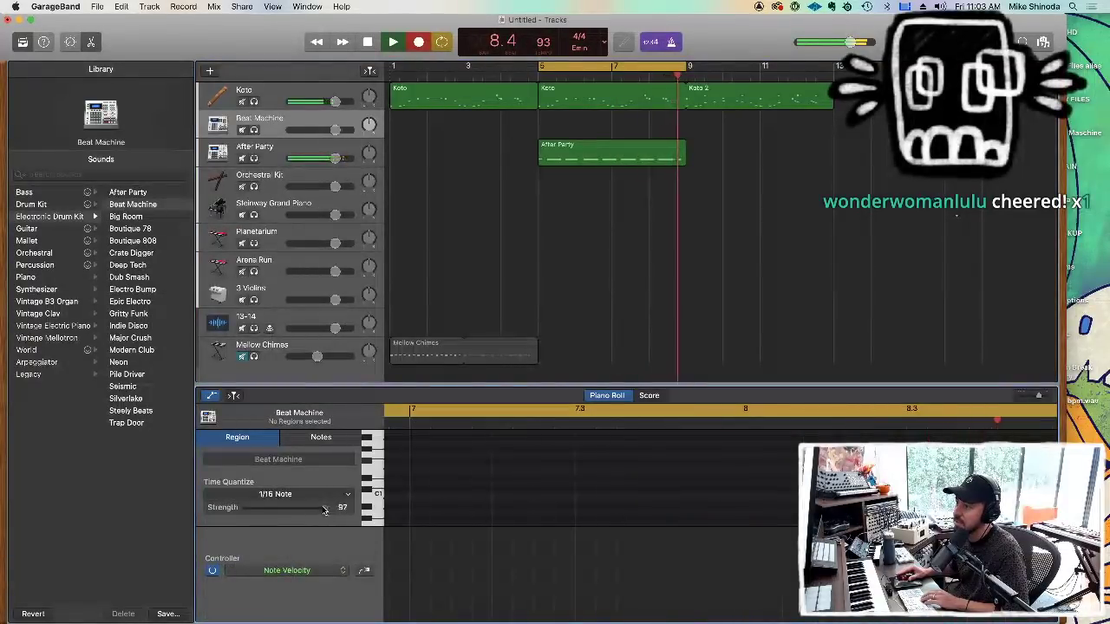
pyautogui.moveTo(254, 513); pyautogui.dragTo(257, 512)
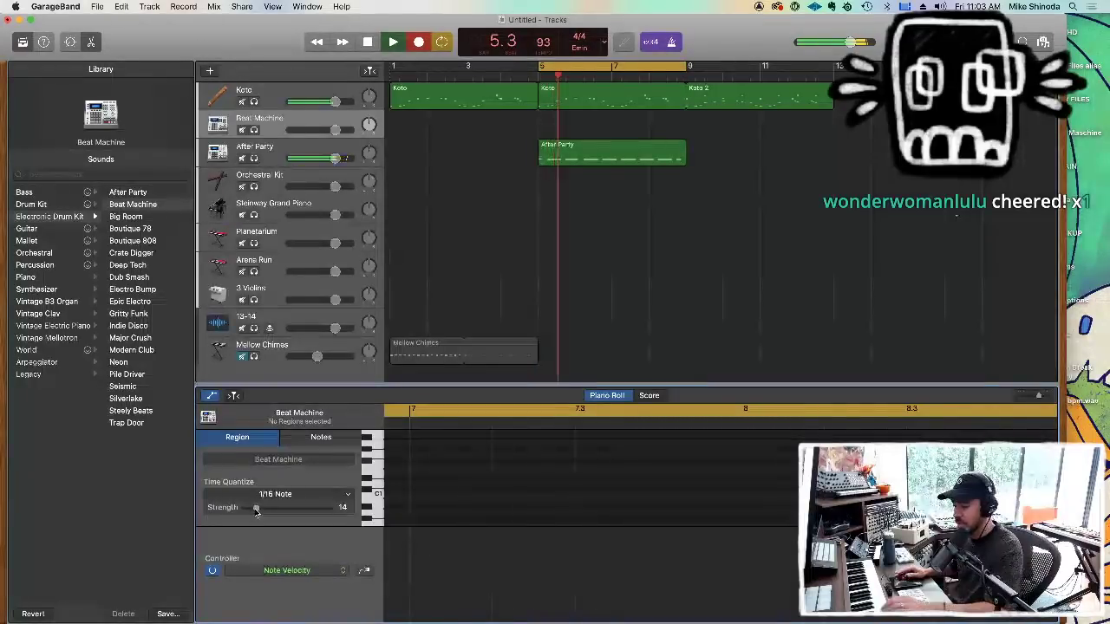
pyautogui.press('r')
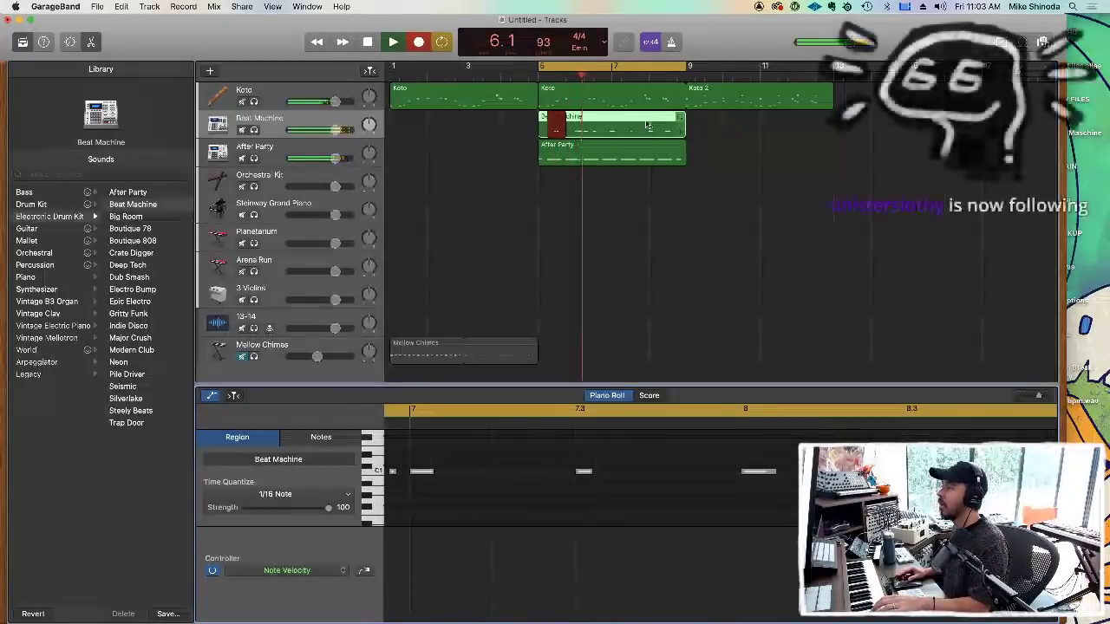
pyautogui.click(425, 43)
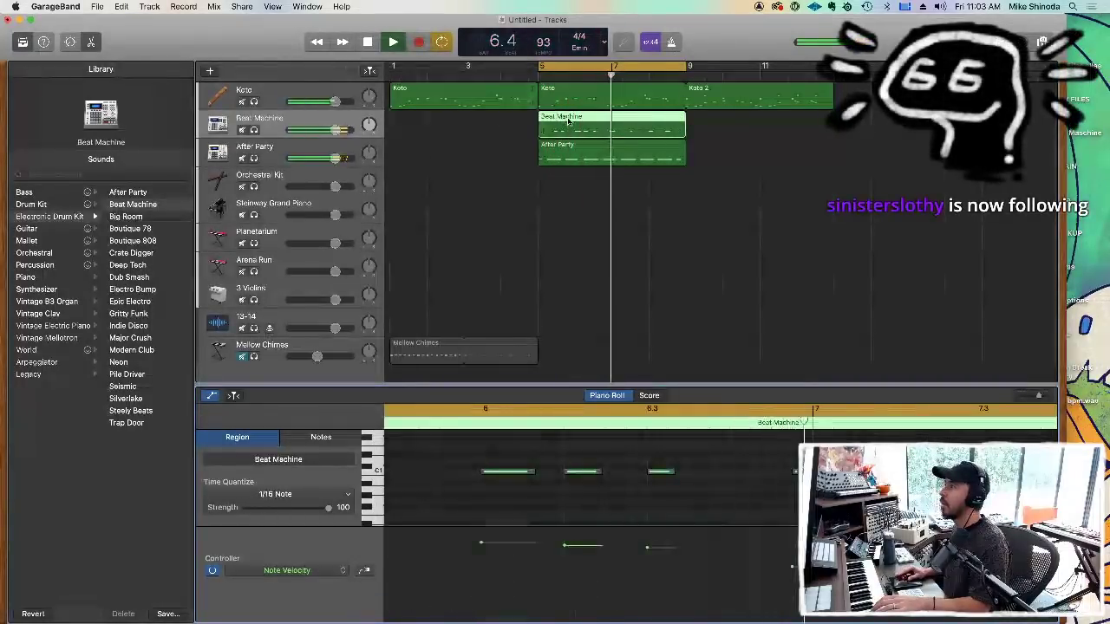
pyautogui.press('Delete')
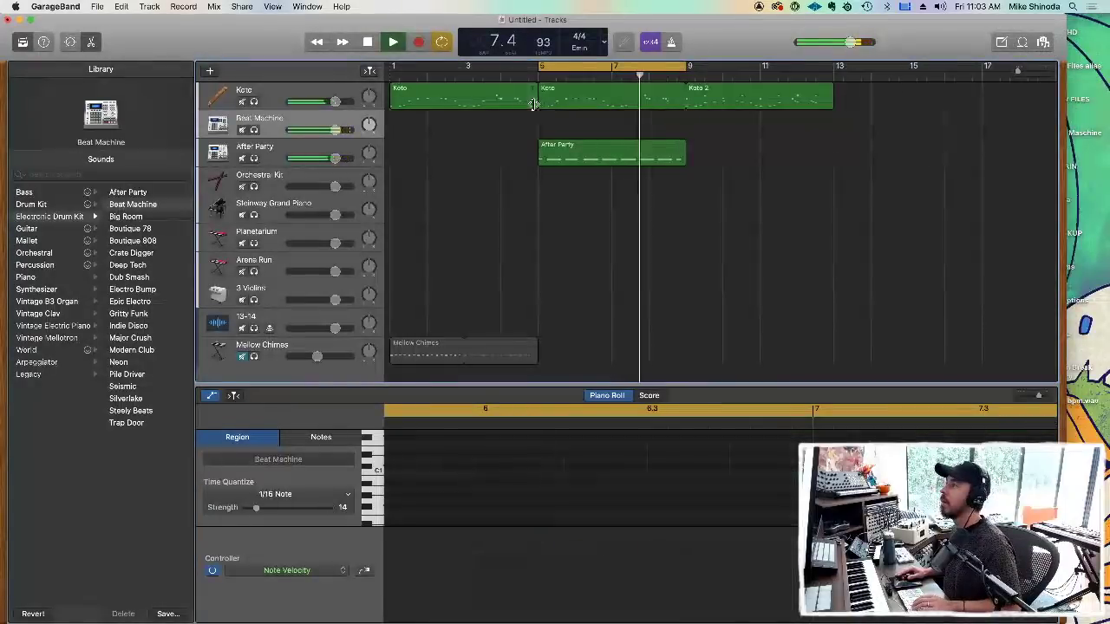
# Record a C1 drum pattern on the Beat Machine track over bars 5 through 8 and overdub a second, slightly higher drum voice.
pyautogui.click(421, 44)
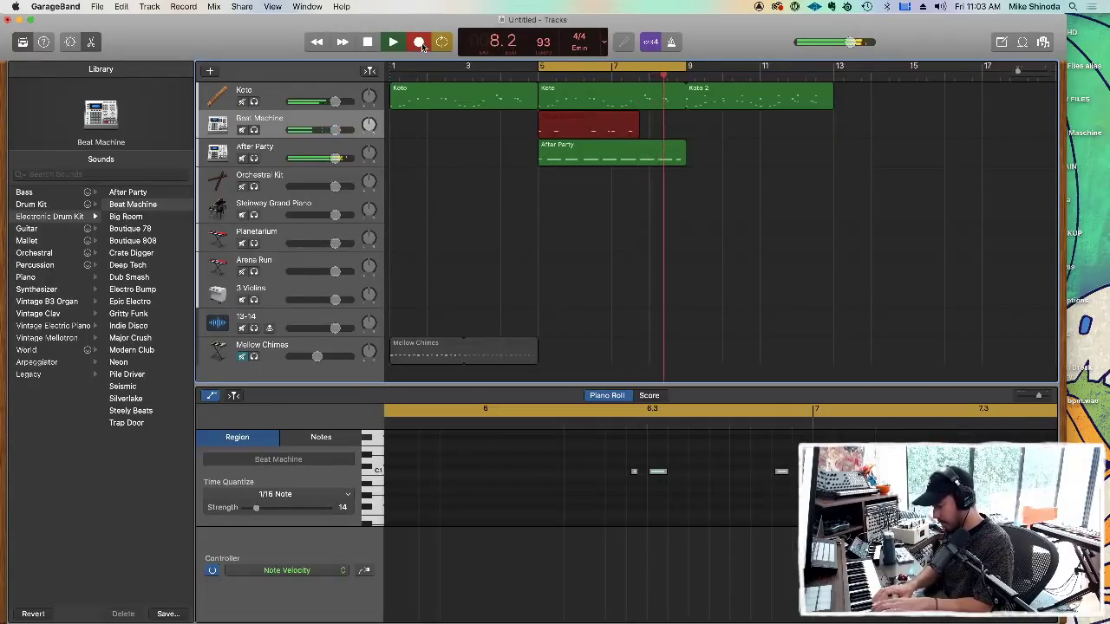
pyautogui.press('space')
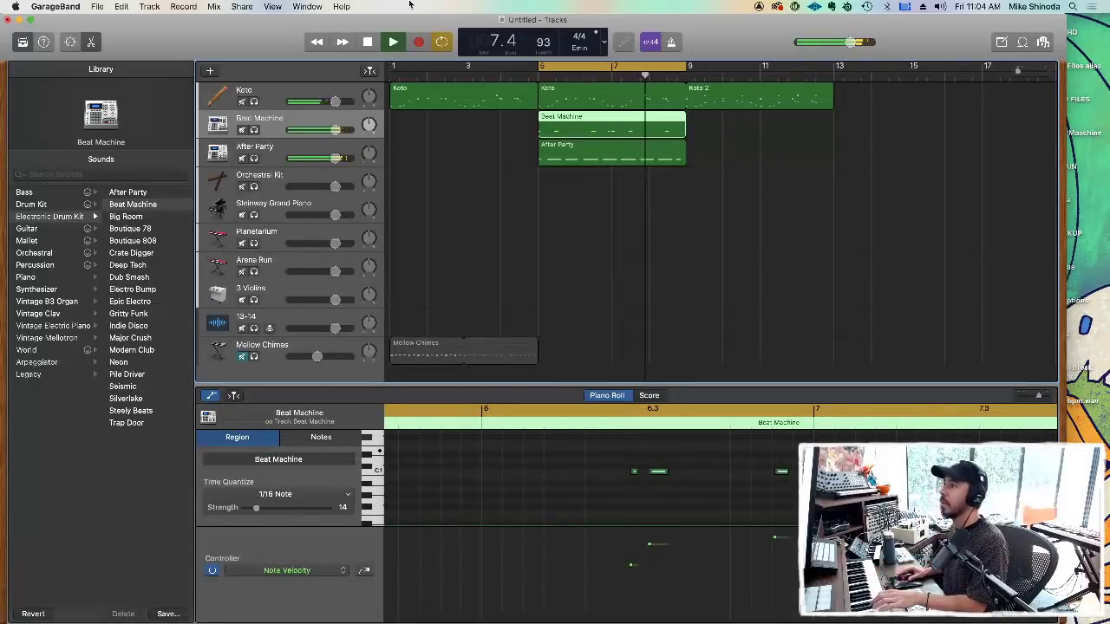
pyautogui.click(418, 42)
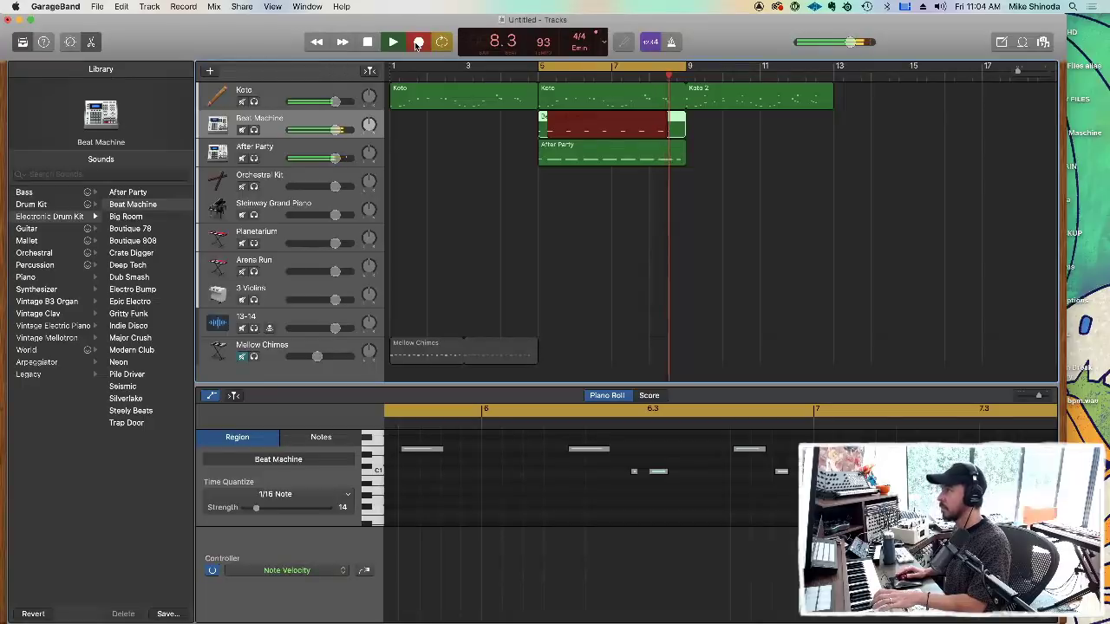
pyautogui.click(417, 44)
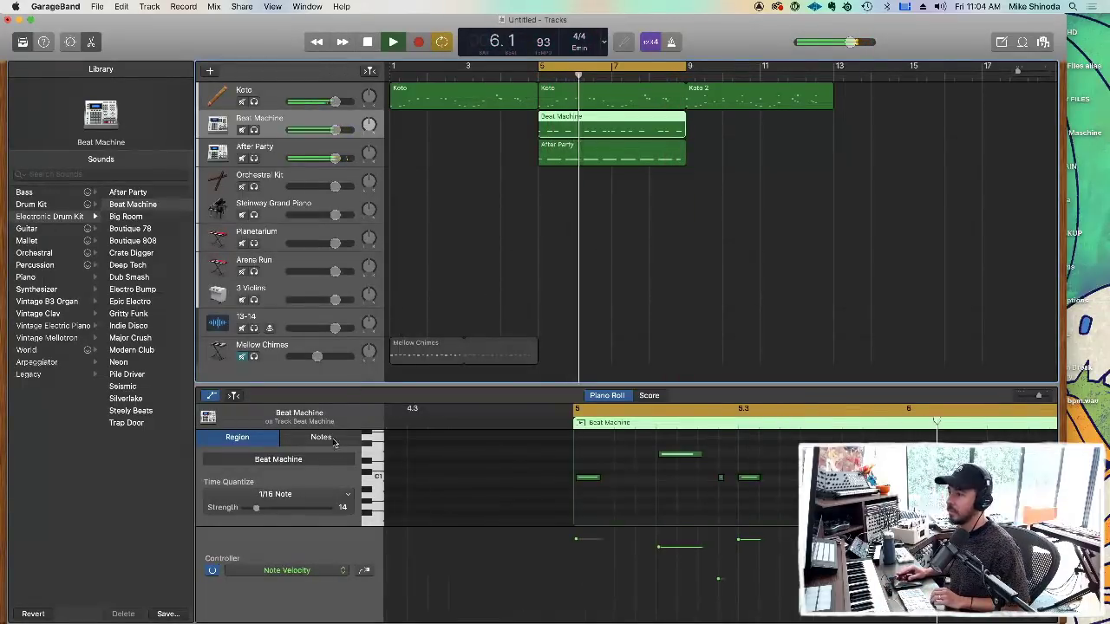
# Overdub a further percussion layer around C3 into the Beat Machine region at bar 5.
pyautogui.click(296, 436)
pyautogui.click(251, 440)
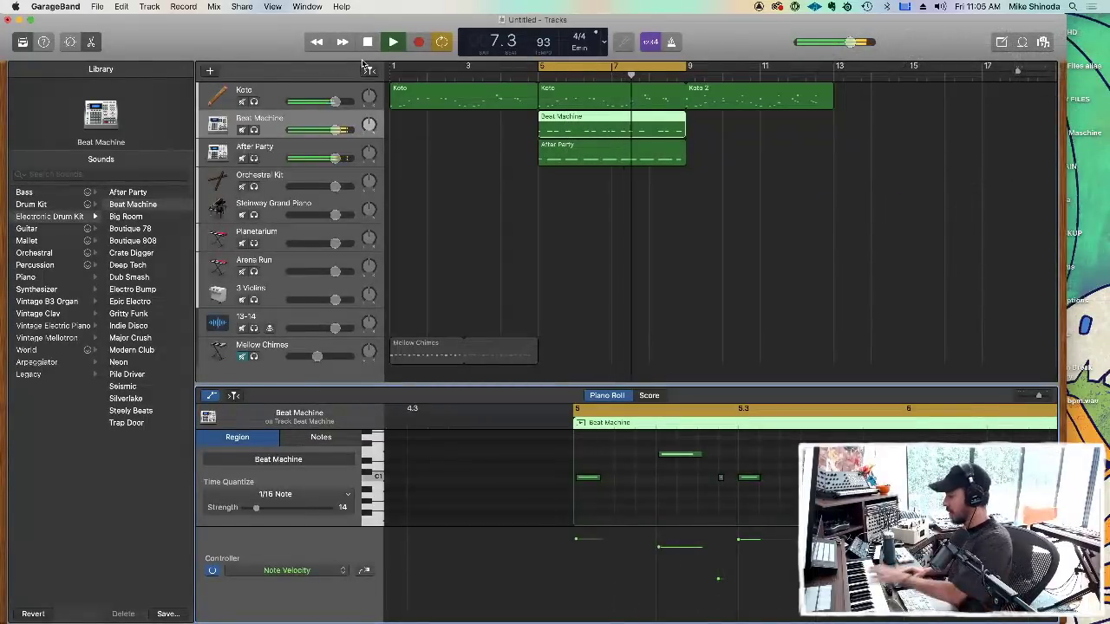
pyautogui.click(420, 42)
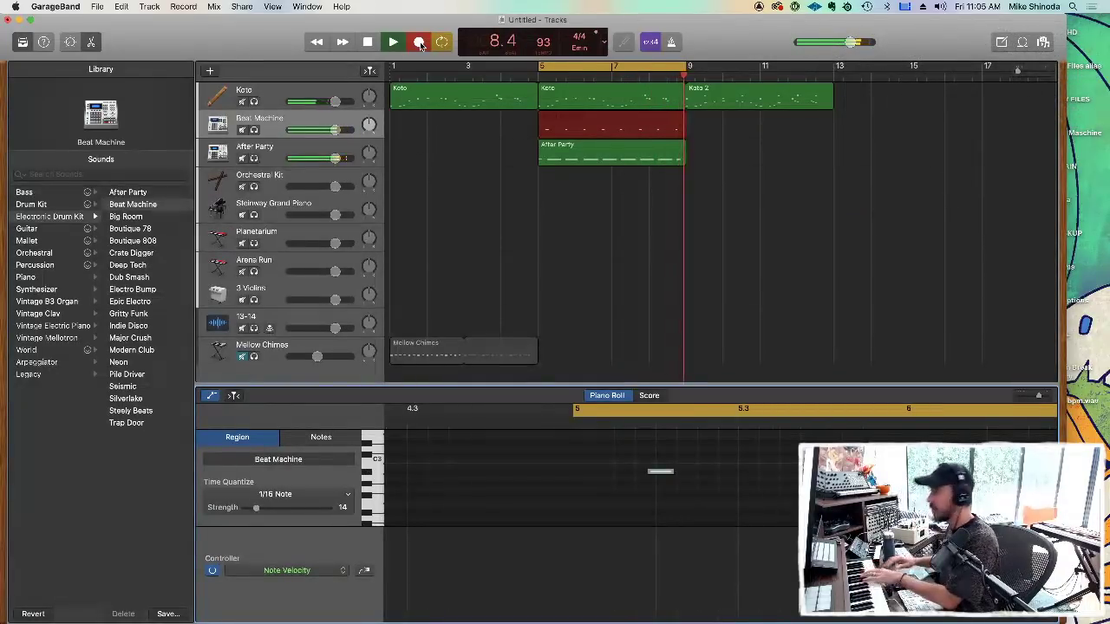
pyautogui.click(420, 45)
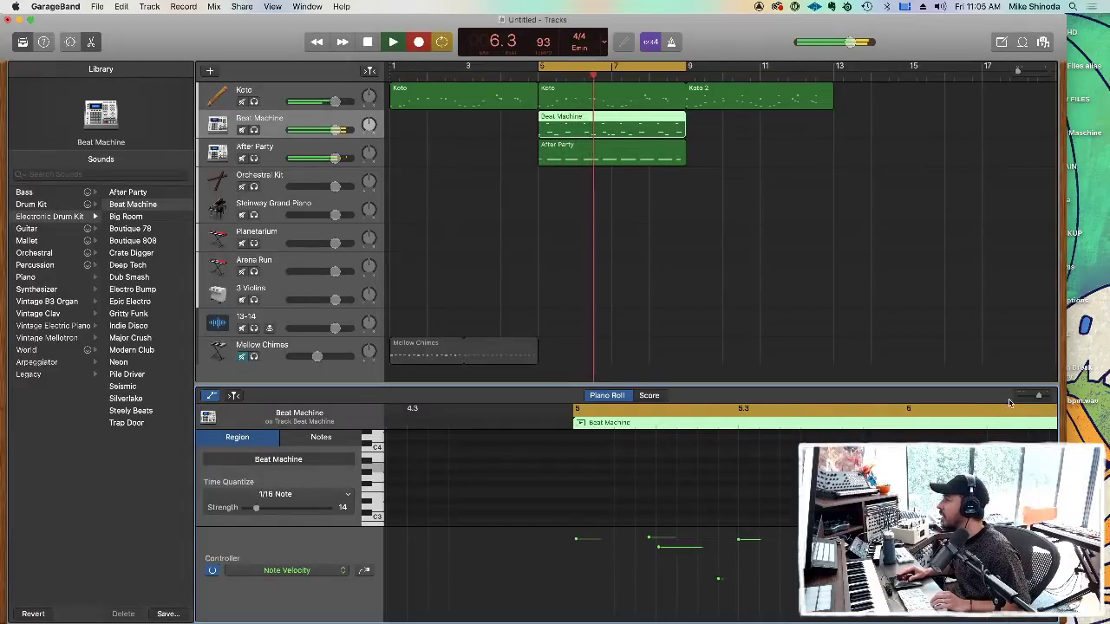
# Examine the layered notes of the Beat Machine region in the piano roll, selecting one note, and close the editor.
pyautogui.moveTo(1039, 399); pyautogui.dragTo(1033, 394)
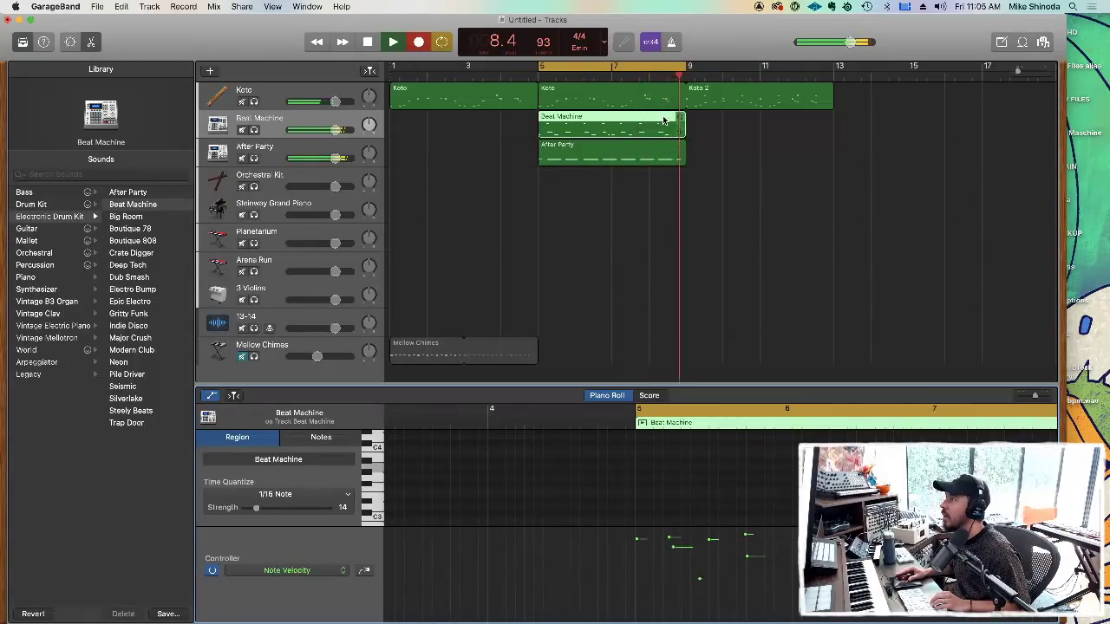
pyautogui.press('e')
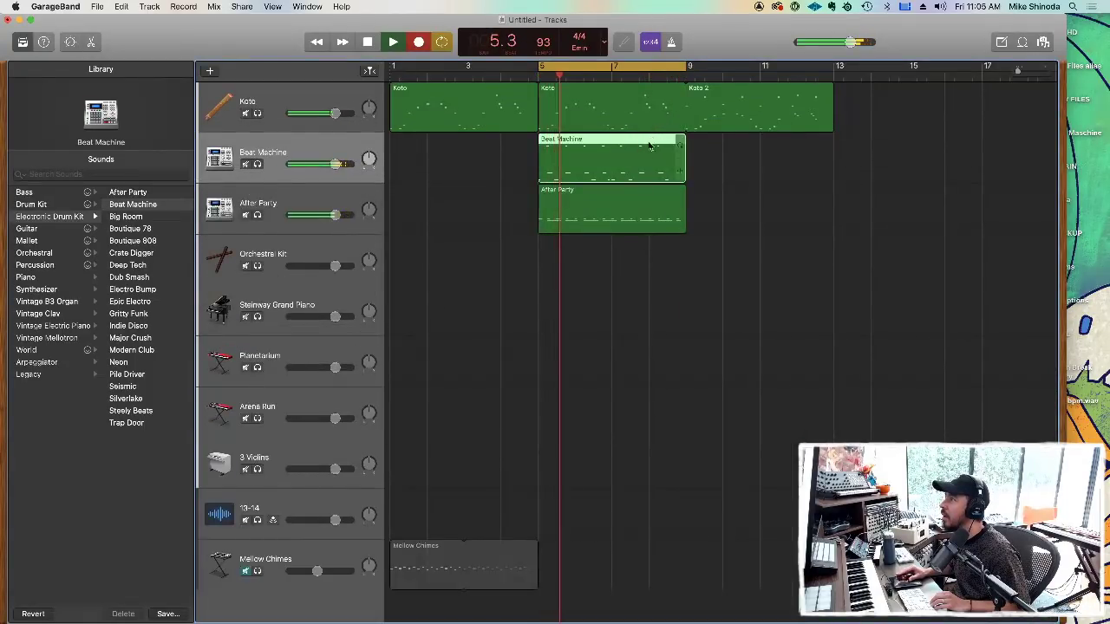
pyautogui.press('e')
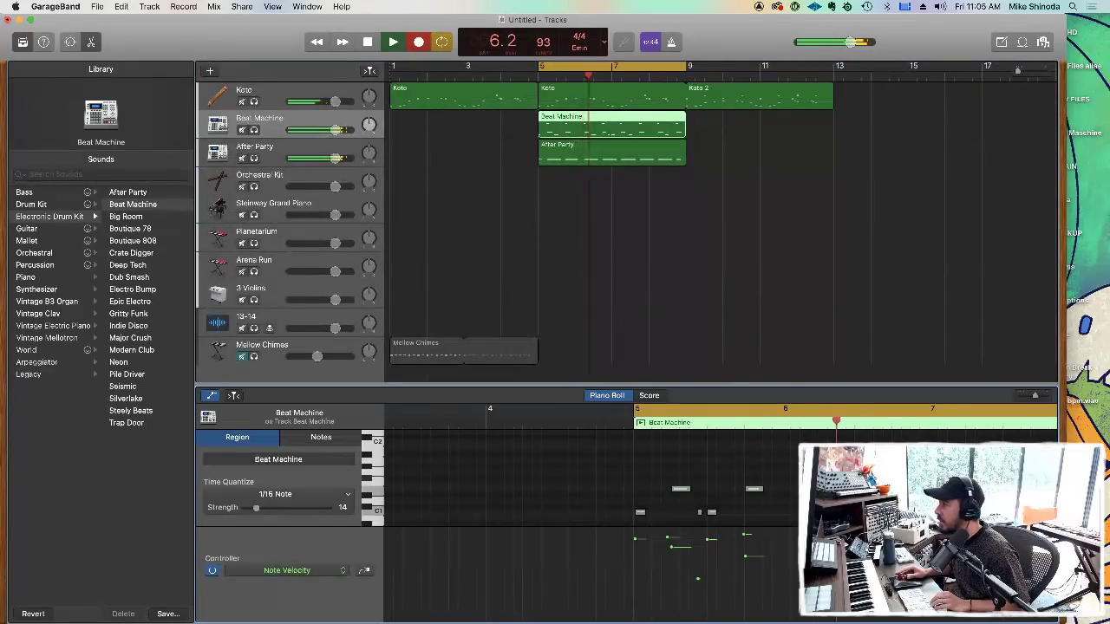
pyautogui.click(234, 395)
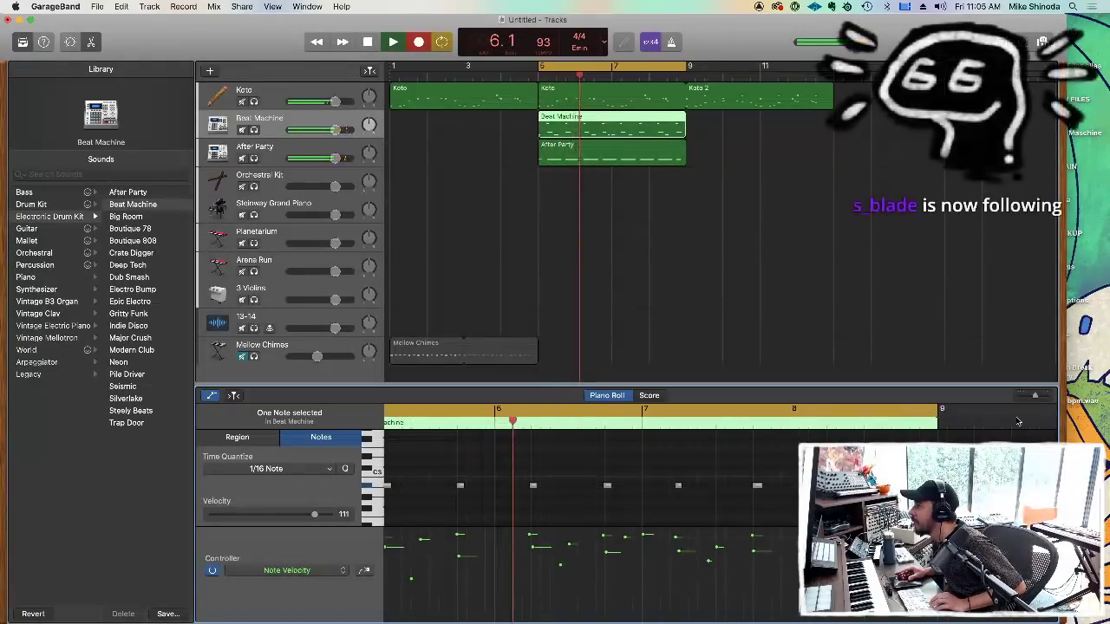
pyautogui.moveTo(1035, 398); pyautogui.dragTo(1040, 397)
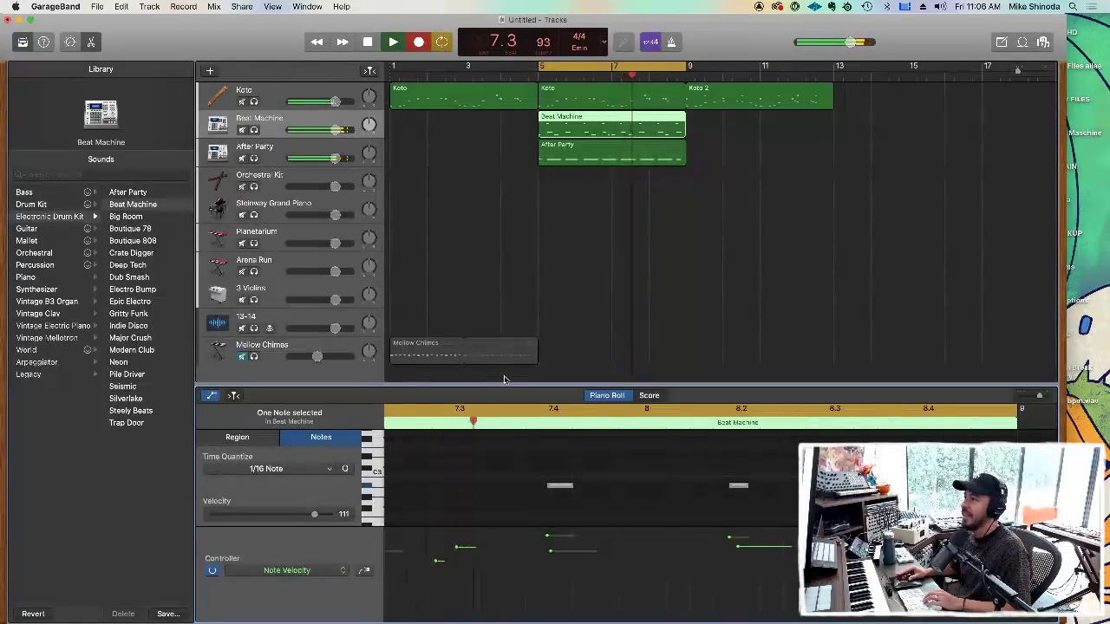
pyautogui.press('e')
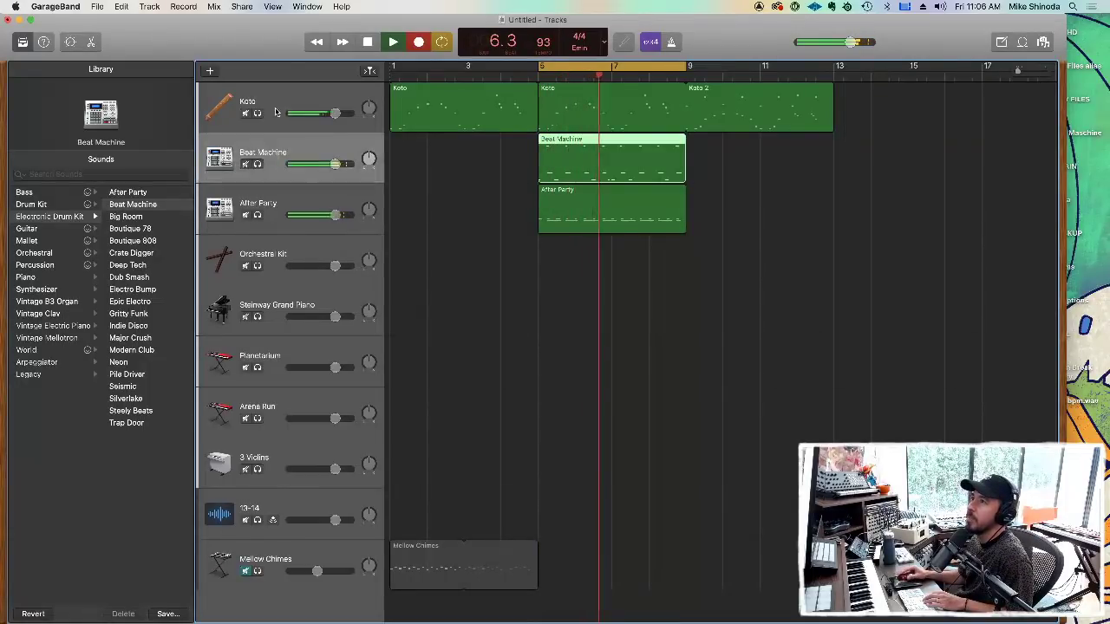
# Show the arrangement track above the project's tracks.
pyautogui.click(158, 6)
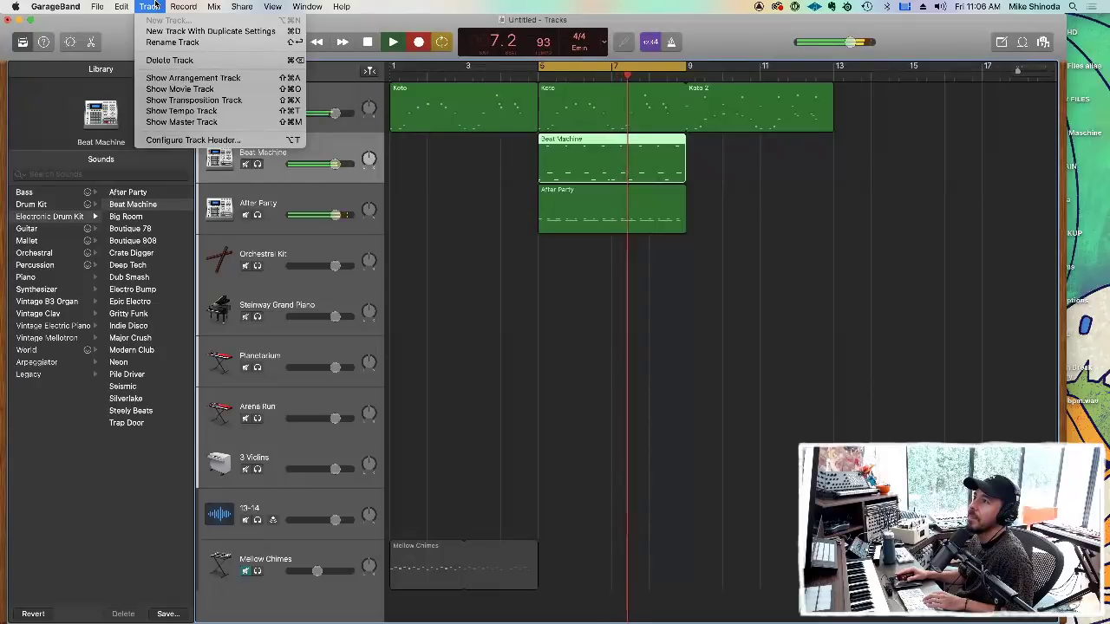
pyautogui.click(164, 78)
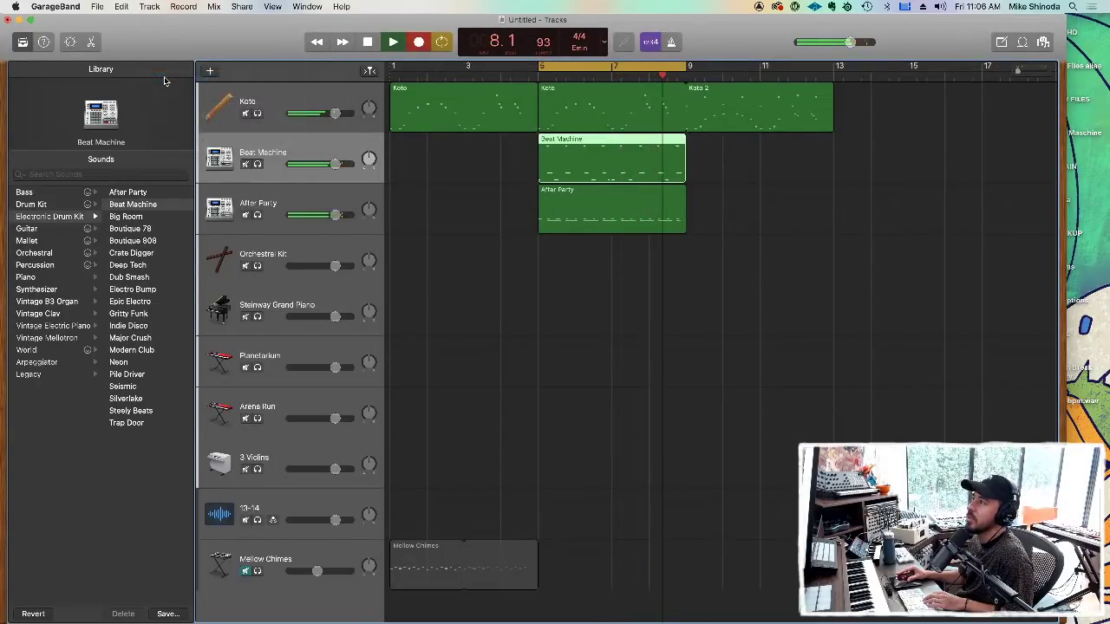
pyautogui.click(149, 6)
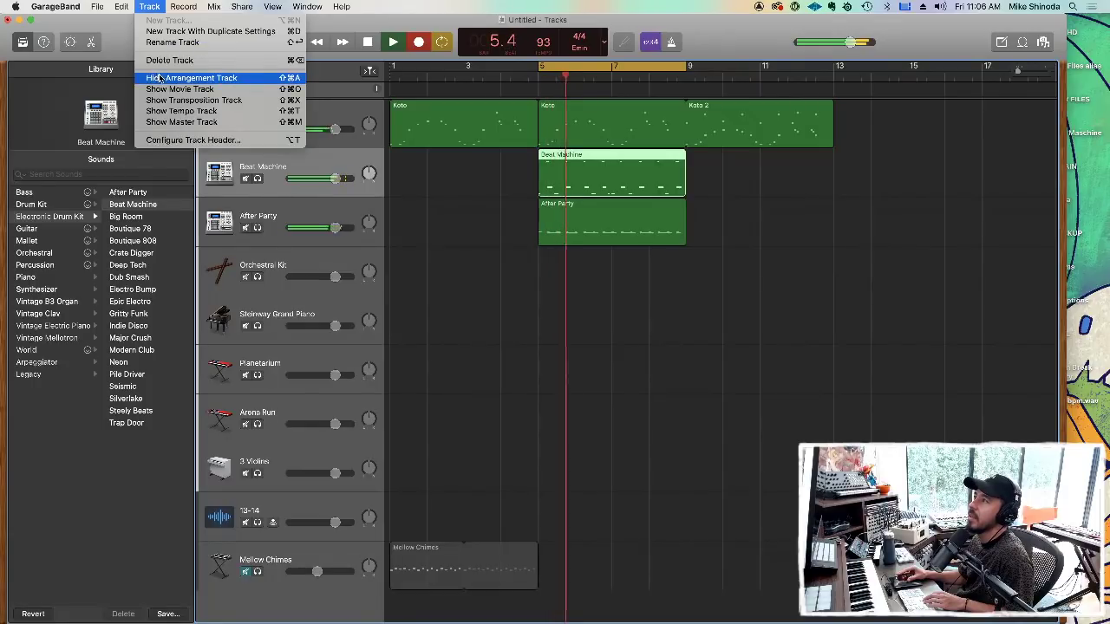
pyautogui.click(391, 83)
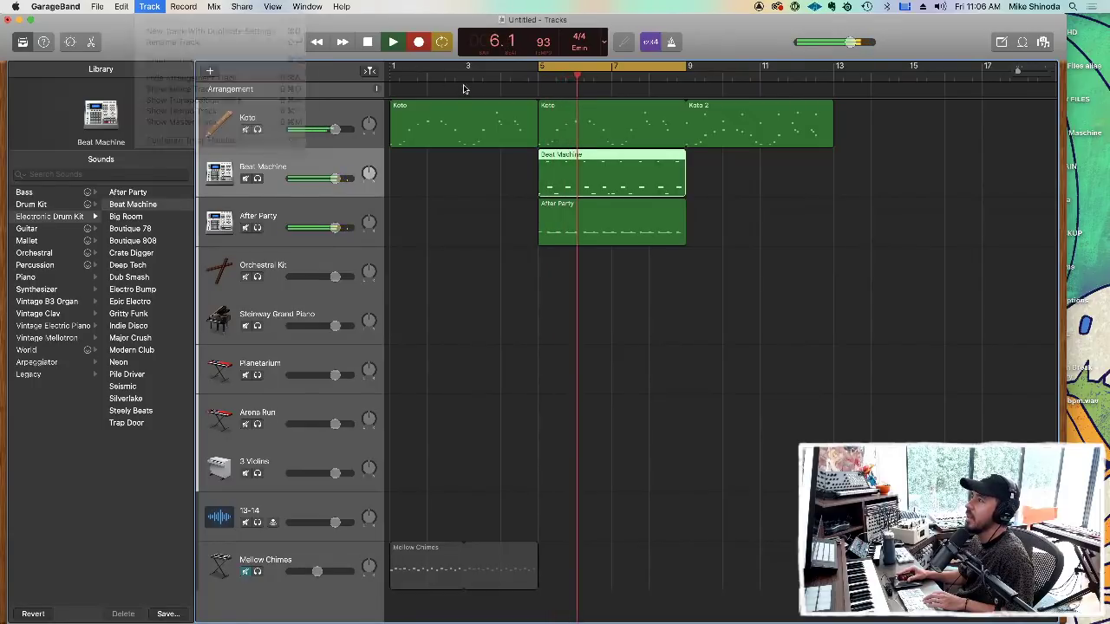
# Add an Intro section to the arrangement track, stop playback, and shorten the section to end at bar 5.
pyautogui.click(377, 90)
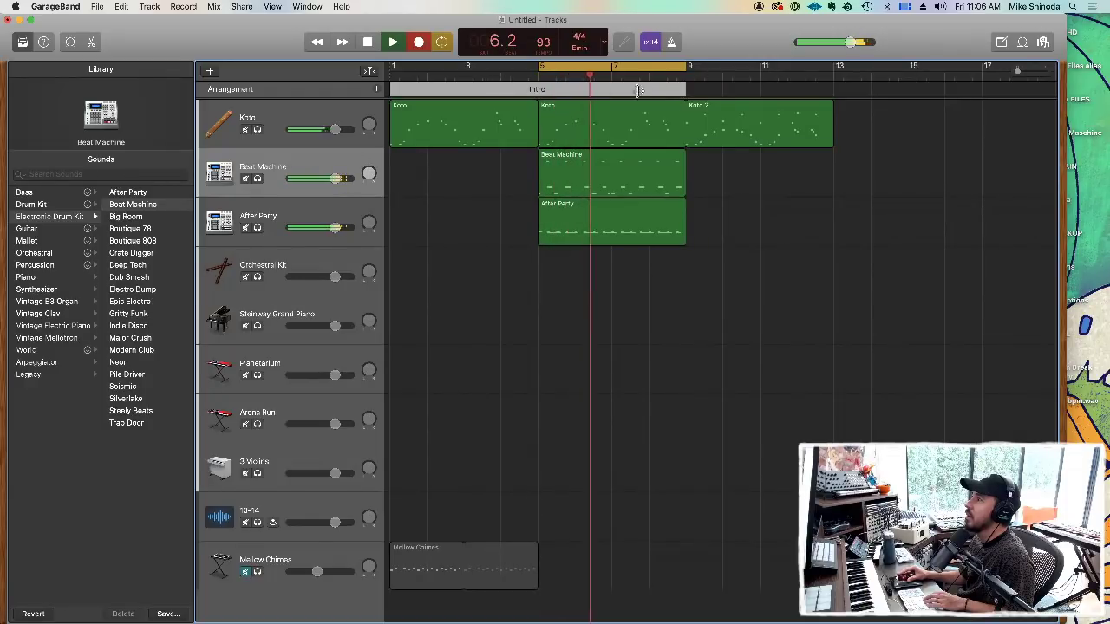
pyautogui.press('space')
pyautogui.moveTo(681, 91)
pyautogui.mouseDown()
pyautogui.moveTo(517, 90)
pyautogui.moveTo(539, 91)
pyautogui.mouseUp()
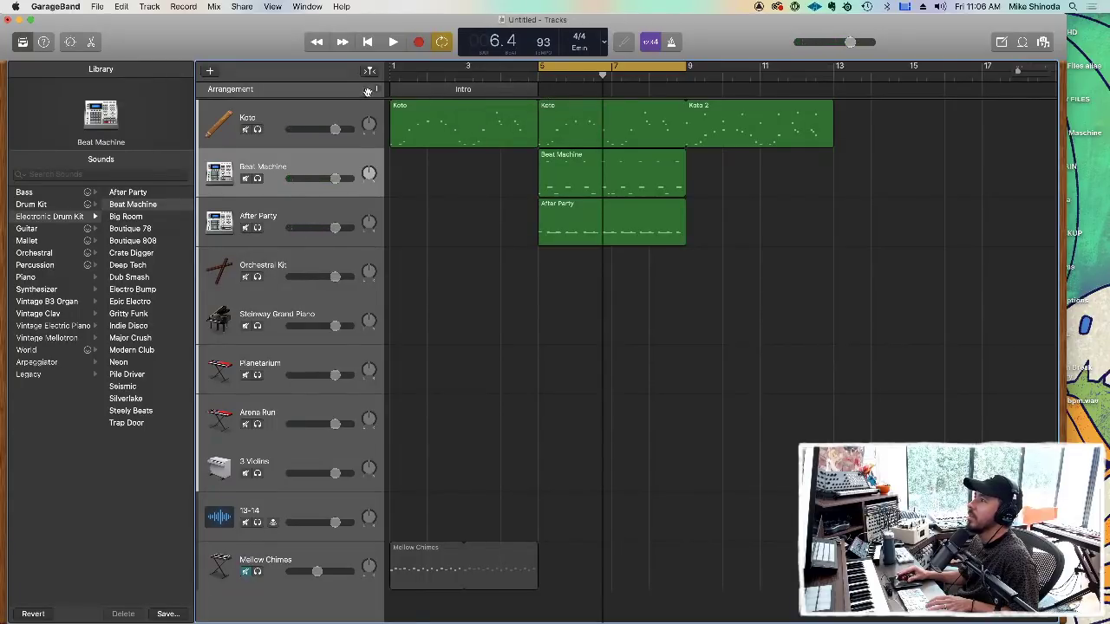
# Add Verse and Chorus sections after the Intro, moving the Koto 2 region to bar 13 where the Chorus starts.
pyautogui.click(379, 92)
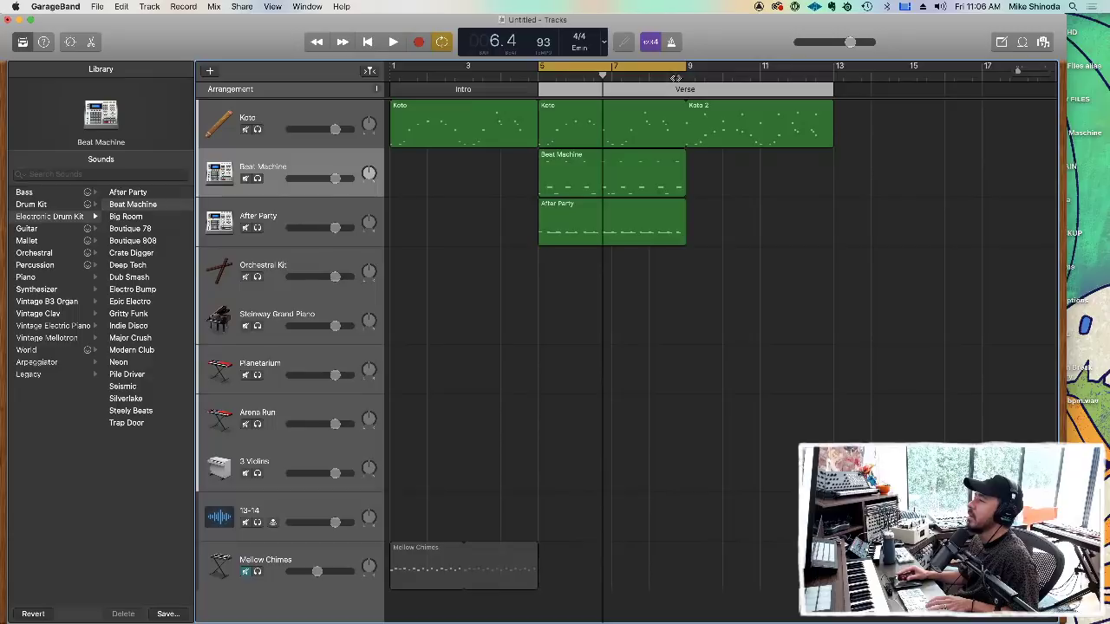
pyautogui.moveTo(721, 127); pyautogui.dragTo(870, 128)
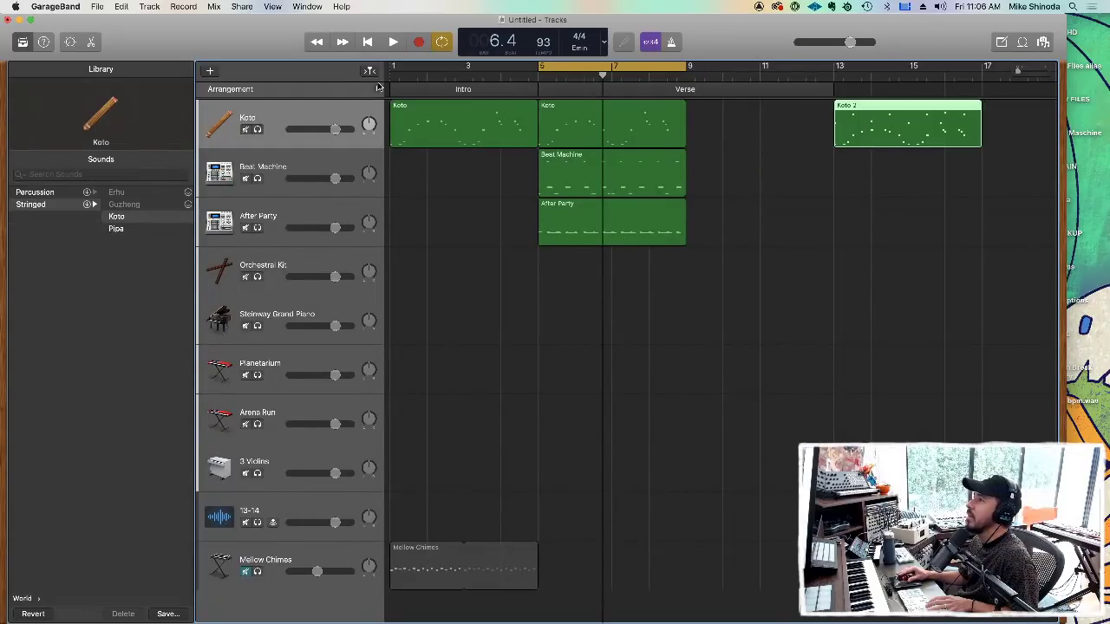
pyautogui.click(377, 91)
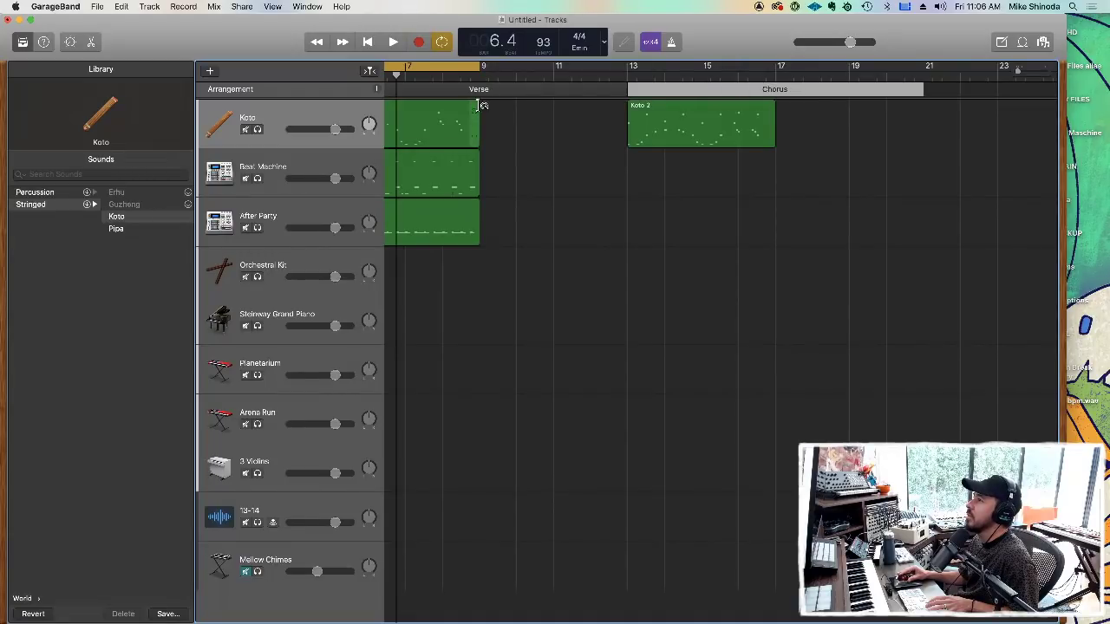
# Loop the Koto, Beat Machine and After Party regions at bar 5 through to bar 13 and place the playhead at bar 3.
pyautogui.moveTo(476, 107); pyautogui.dragTo(626, 102)
pyautogui.moveTo(478, 158); pyautogui.dragTo(628, 156)
pyautogui.press('super+z')
pyautogui.press('super+z')
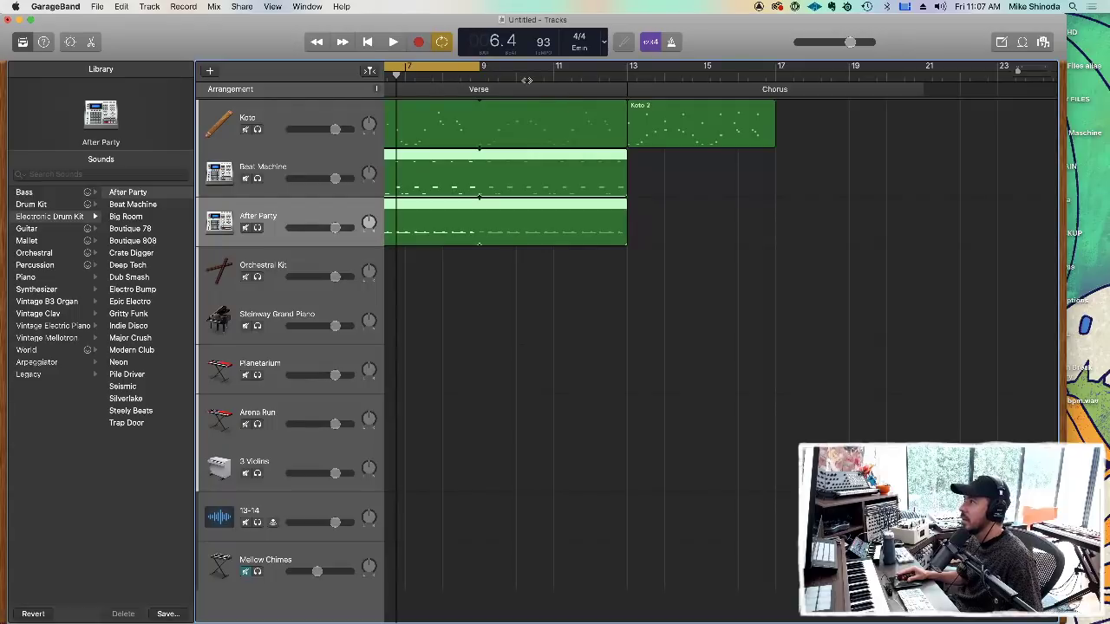
pyautogui.moveTo(521, 80); pyautogui.dragTo(464, 90)
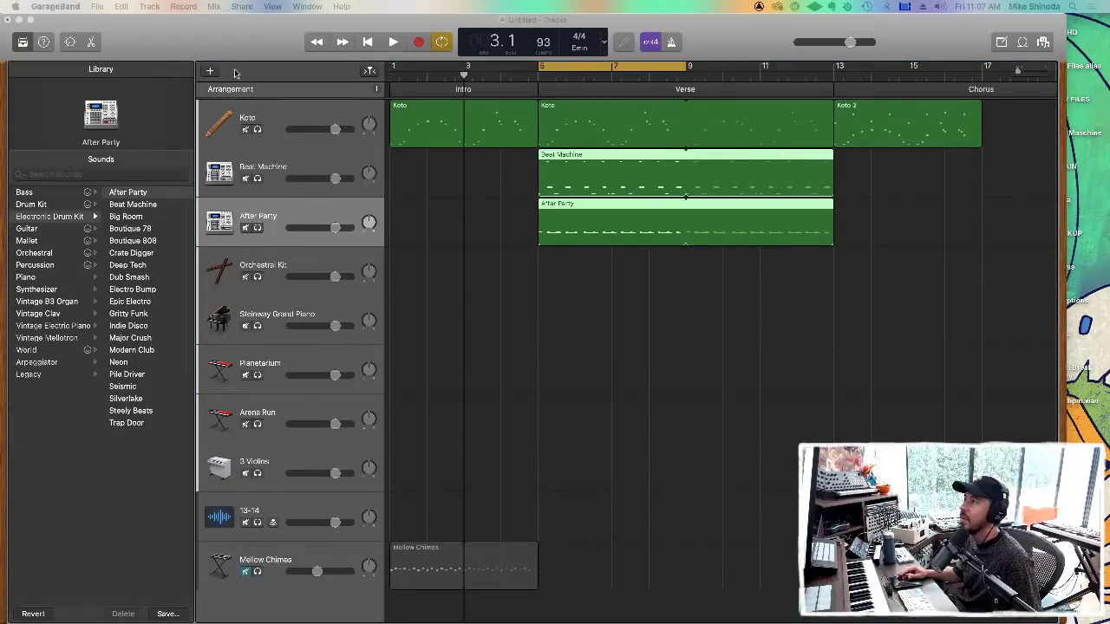
pyautogui.hscroll(3, 523, 127)
pyautogui.hscroll(-3, 522, 126)
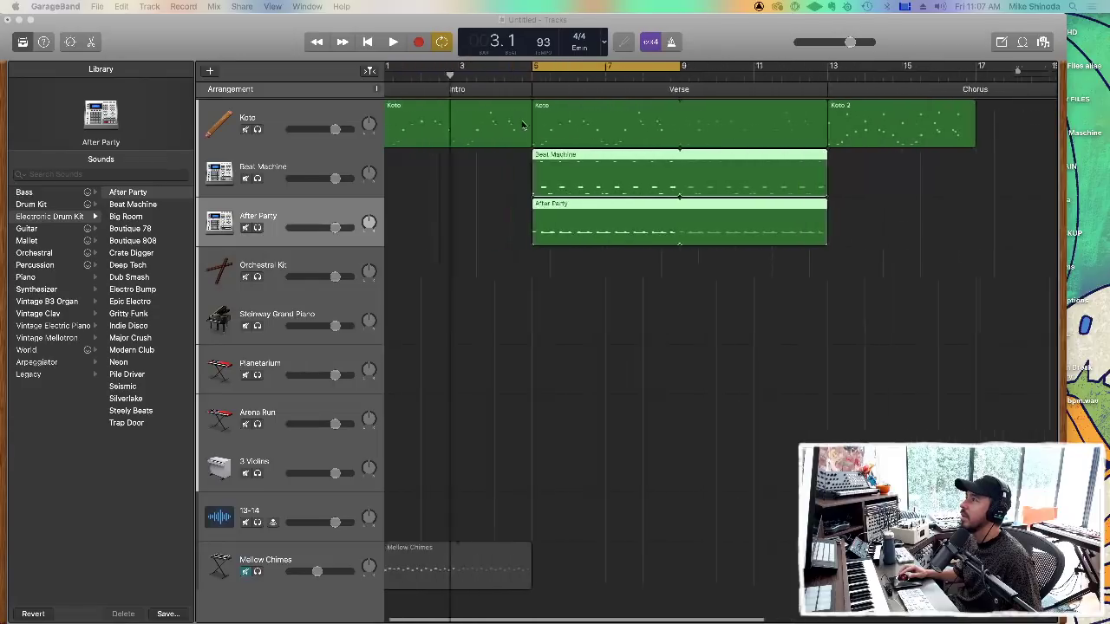
pyautogui.hscroll(2, 561, 122)
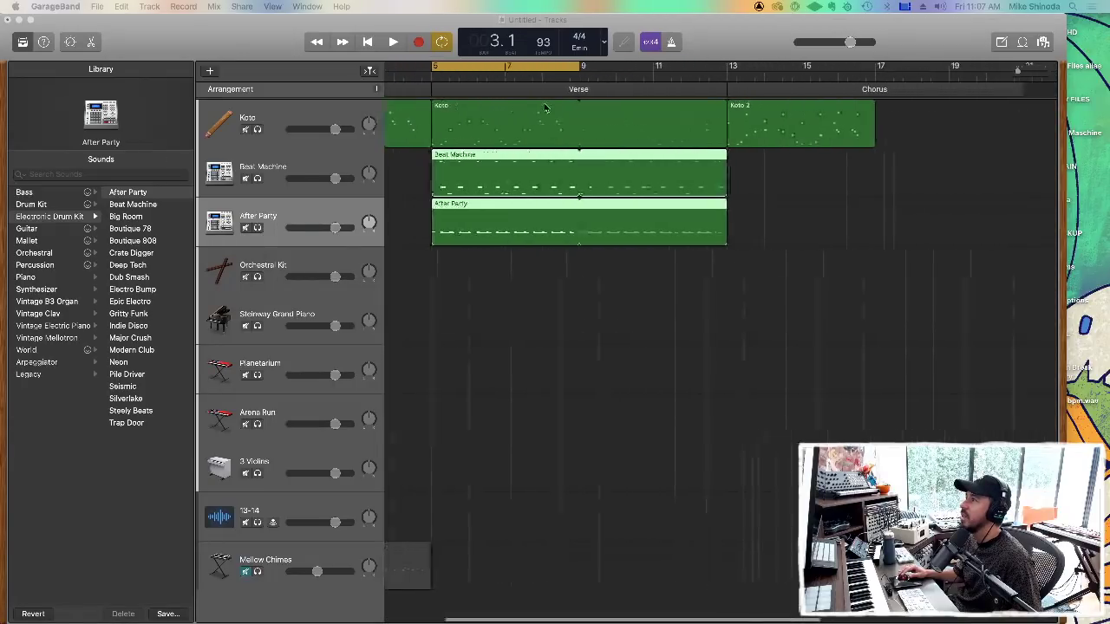
pyautogui.hscroll(-2, 548, 108)
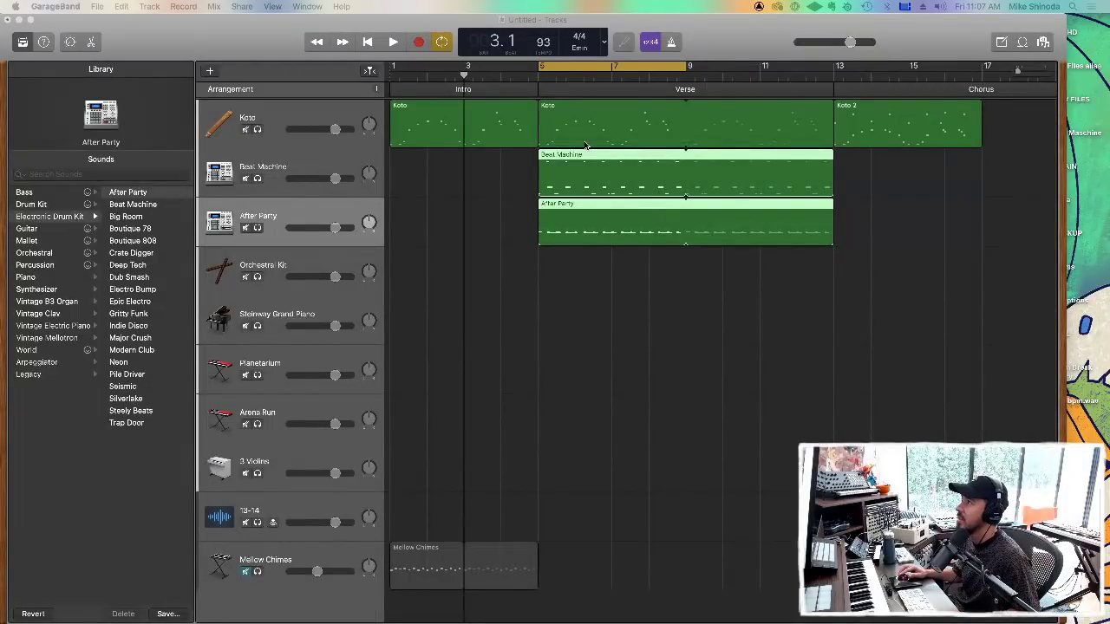
pyautogui.hscroll(4, 581, 142)
pyautogui.hscroll(-4, 581, 142)
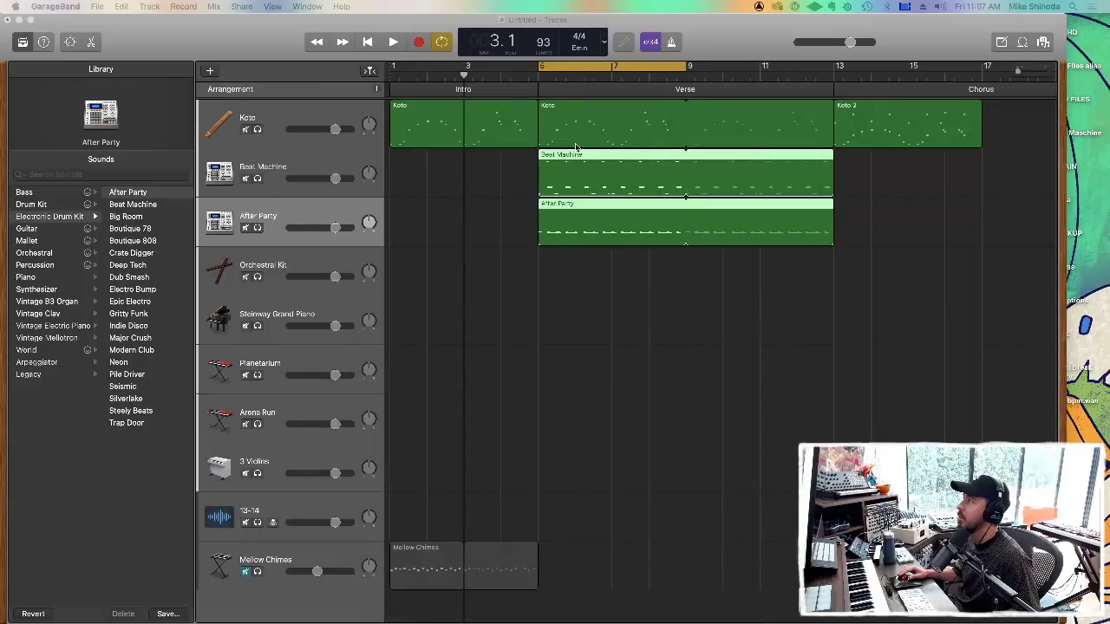
# Try moving the Beat Machine and After Party regions from bar 5 to bar 13, and undo the move.
pyautogui.hscroll(2, 576, 147)
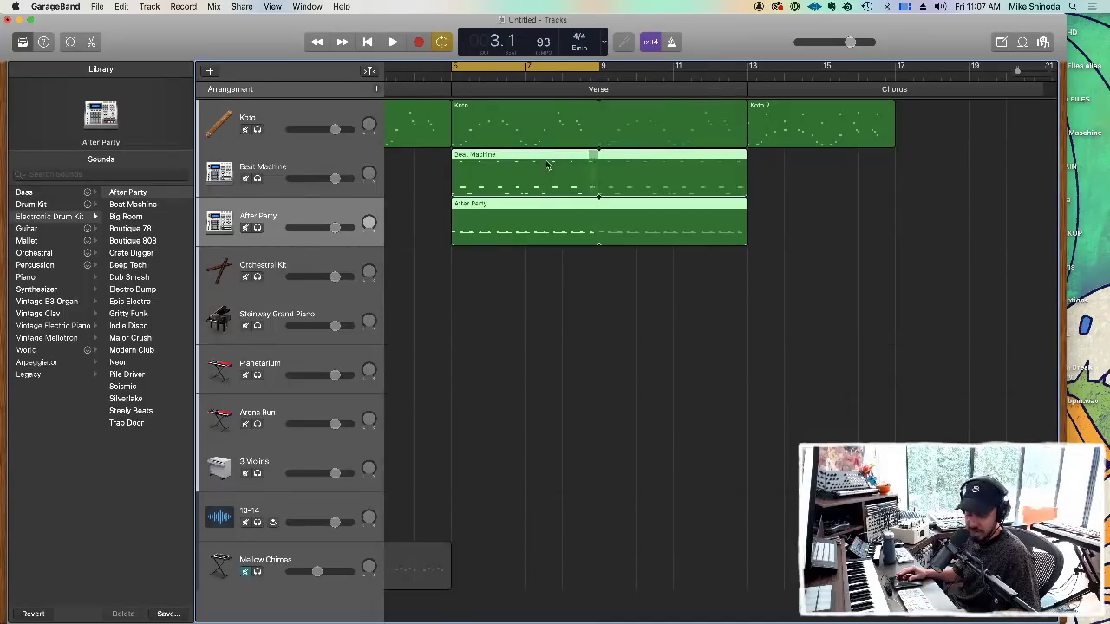
pyautogui.keyDown('shift'); pyautogui.click(543, 158); pyautogui.keyUp('shift')
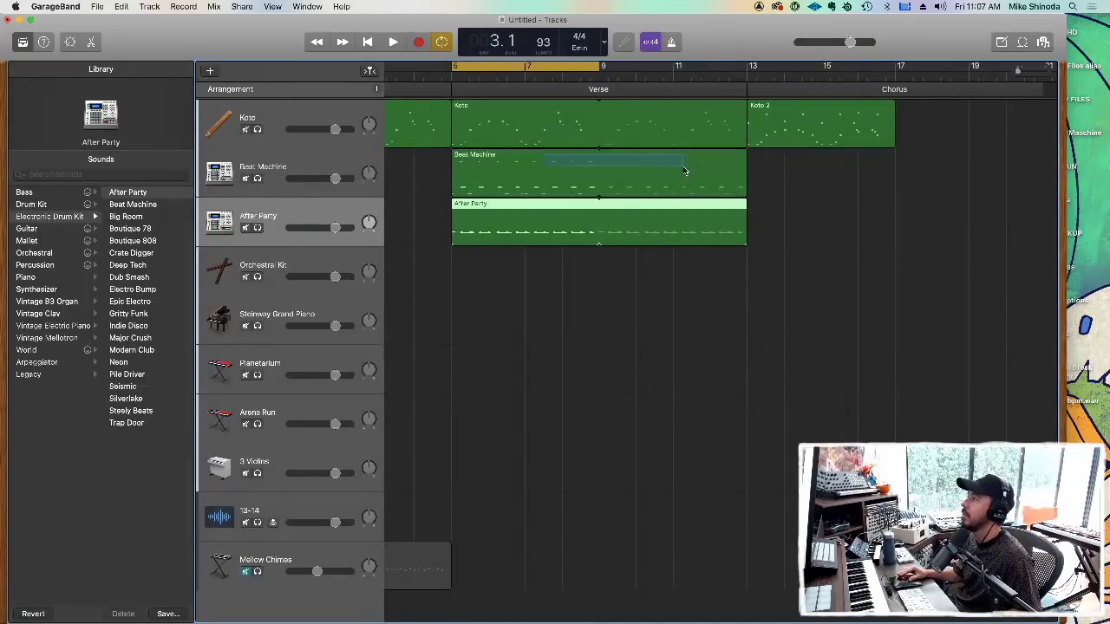
pyautogui.click(716, 180)
pyautogui.keyDown('shift'); pyautogui.click(689, 208); pyautogui.keyUp('shift')
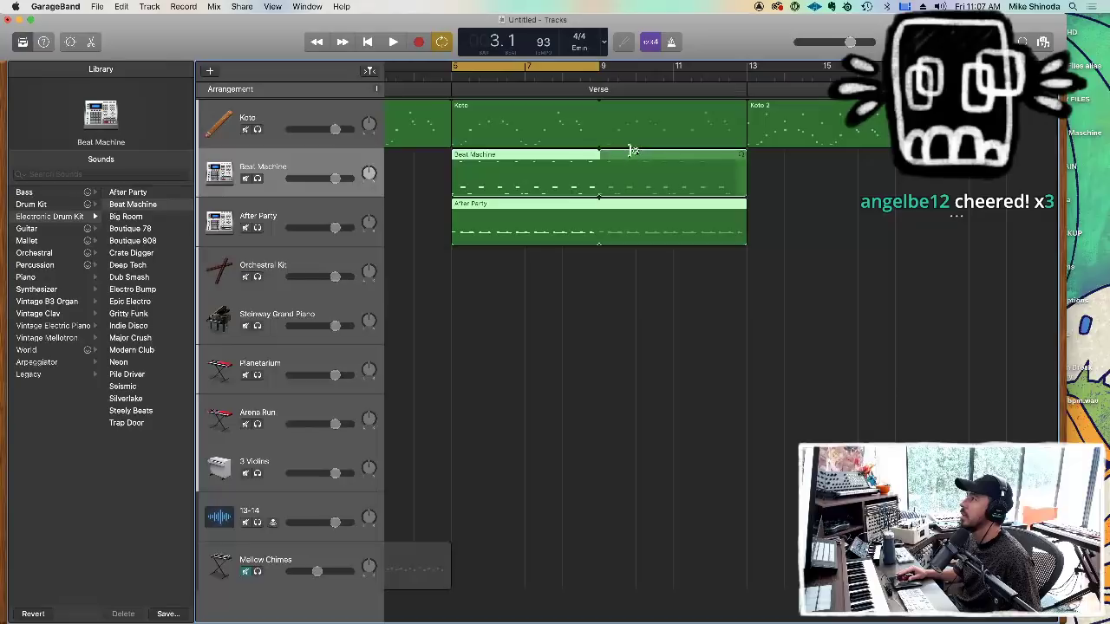
pyautogui.moveTo(528, 158); pyautogui.dragTo(824, 152)
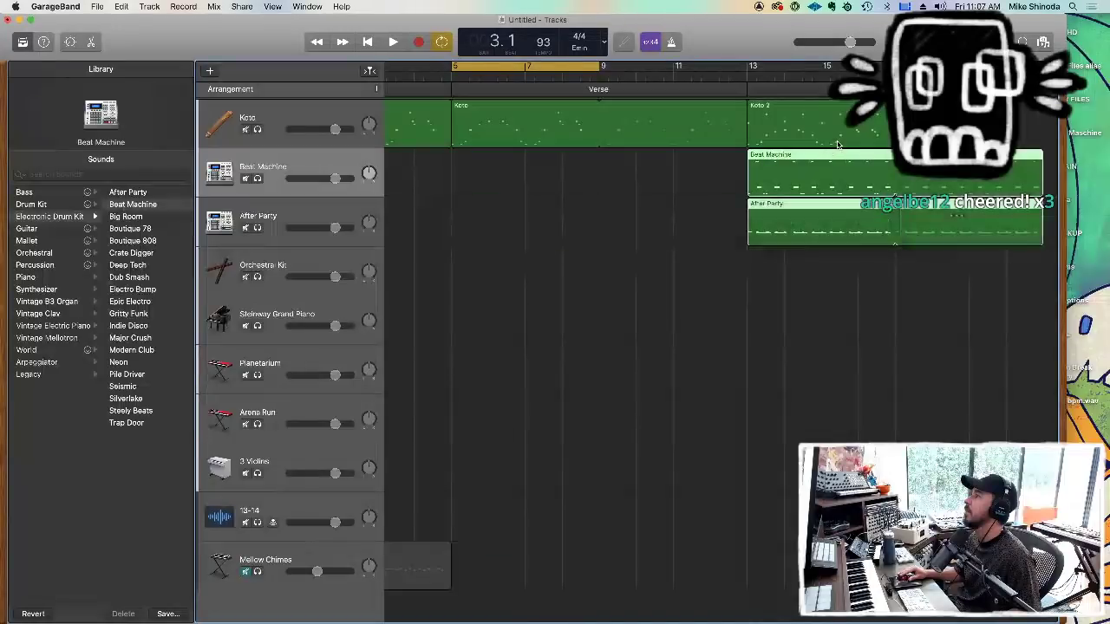
pyautogui.press('super+z')
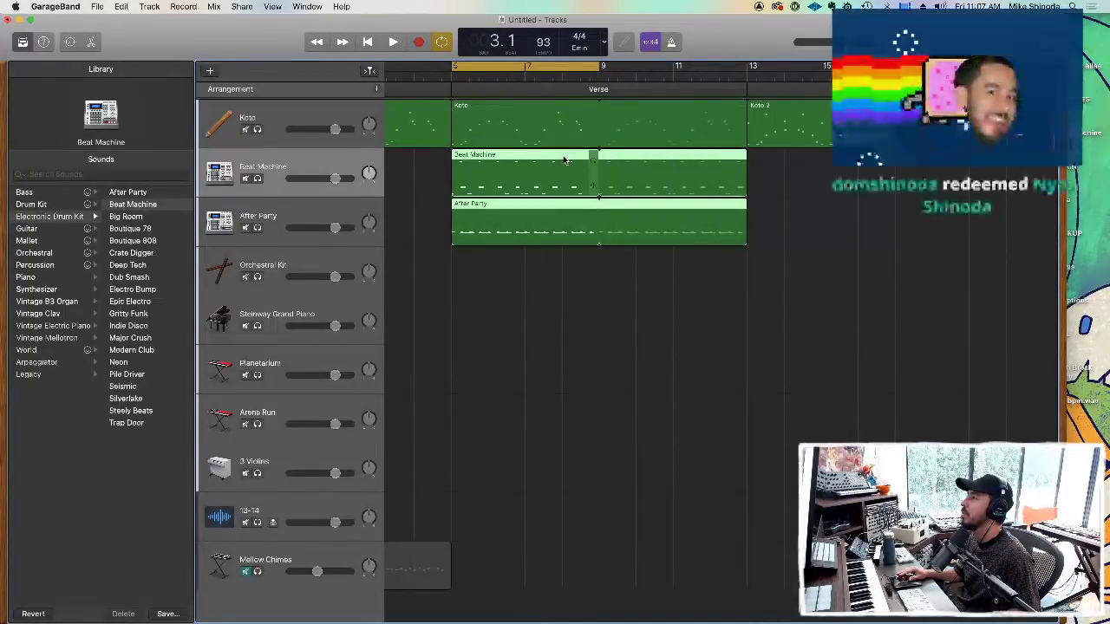
# Copy the looped Beat Machine and After Party regions to bar 13, loop Koto 2 to bar 21, and start playback.
pyautogui.keyDown('shift'); pyautogui.click(631, 162); pyautogui.keyUp('shift')
pyautogui.moveTo(784, 169); pyautogui.dragTo(731, 205)
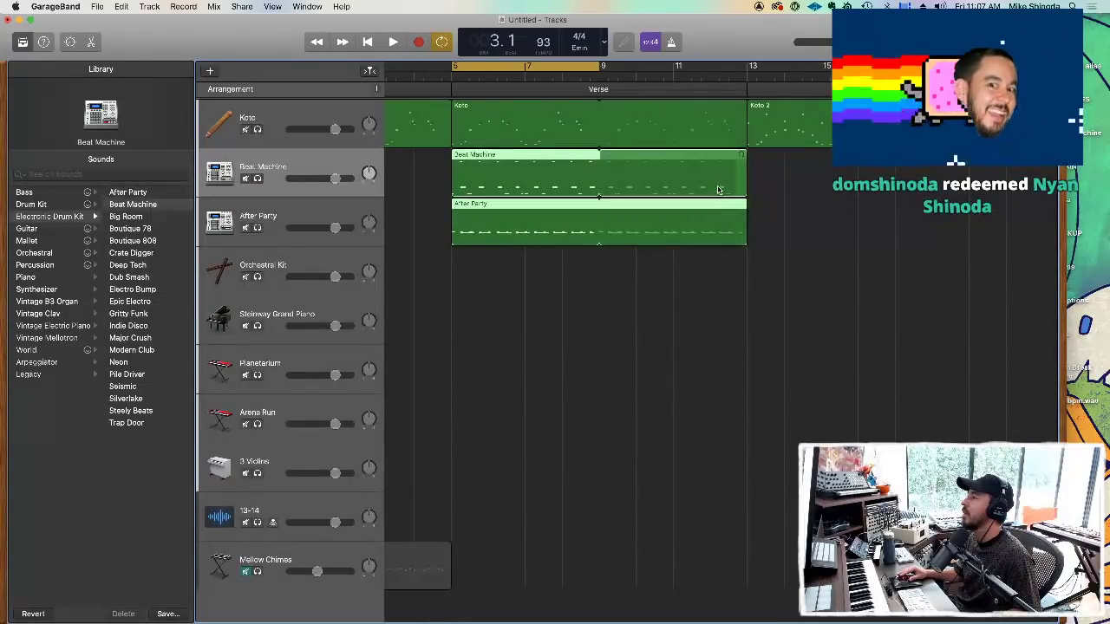
pyautogui.click(589, 158)
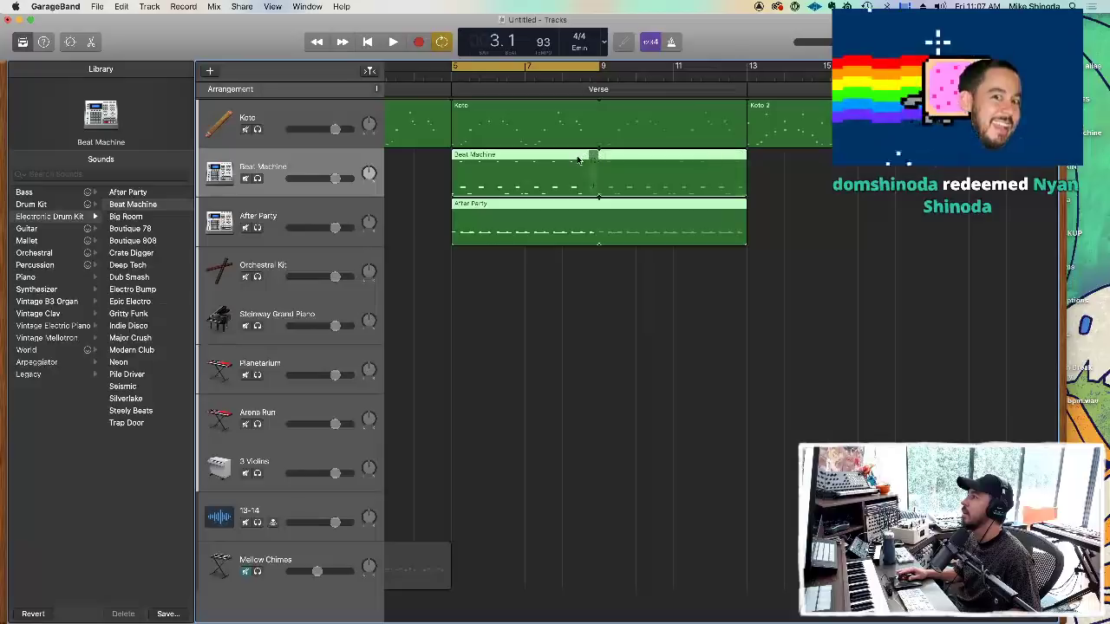
pyautogui.moveTo(531, 157); pyautogui.dragTo(827, 179)
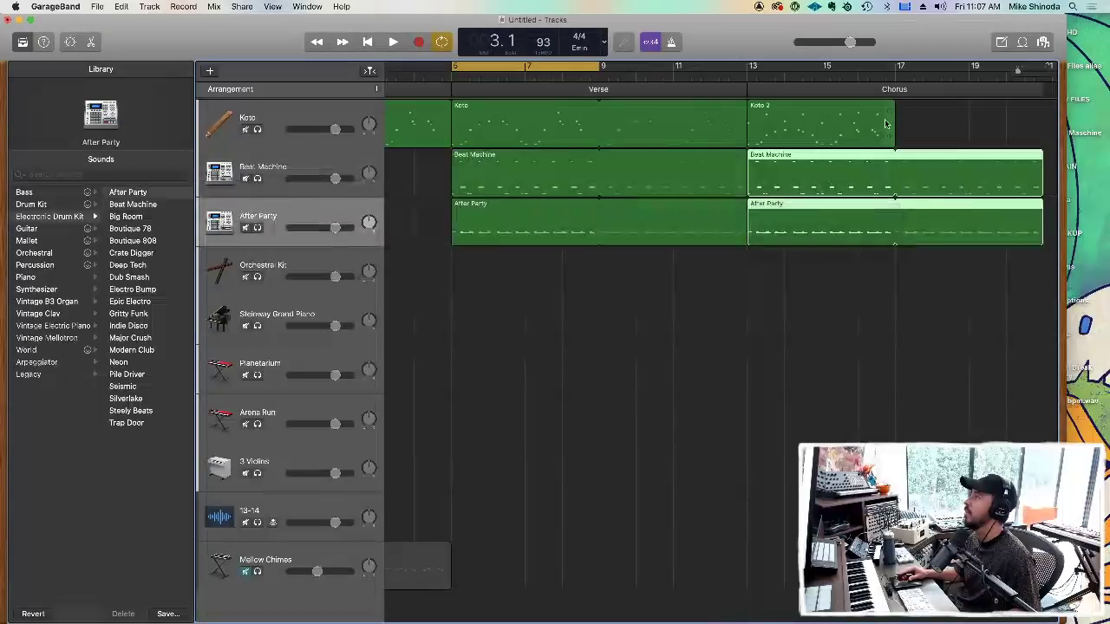
pyautogui.moveTo(893, 115); pyautogui.dragTo(1038, 119)
pyautogui.press('space')
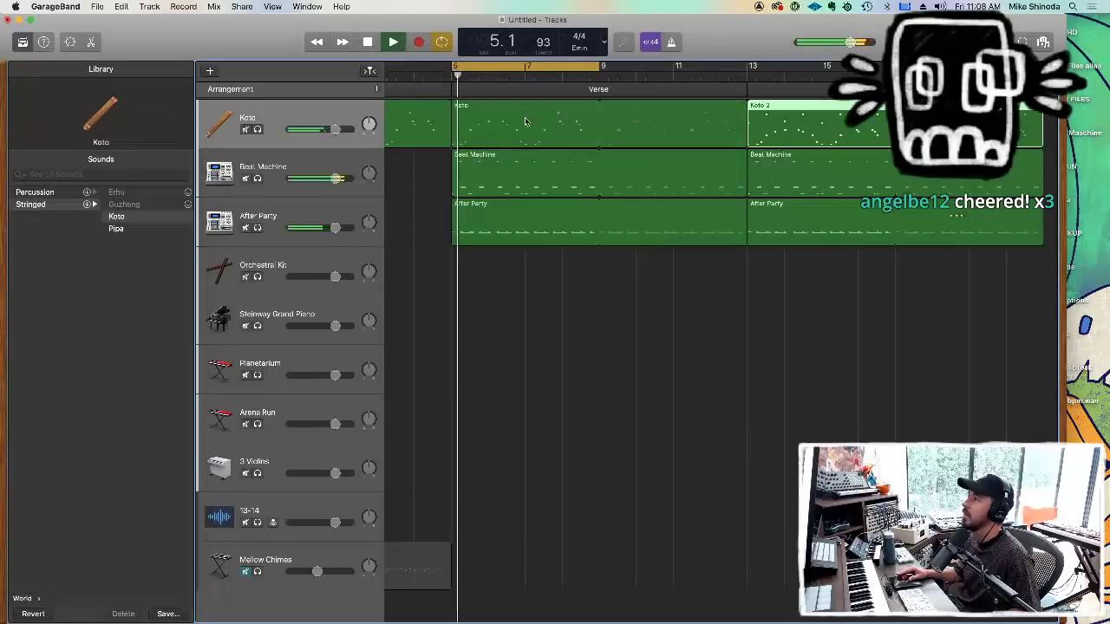
# Solo the After Party track and set its Overdrive plug-in to 5.50 dB drive and 9400 Hz tone.
pyautogui.click(260, 216)
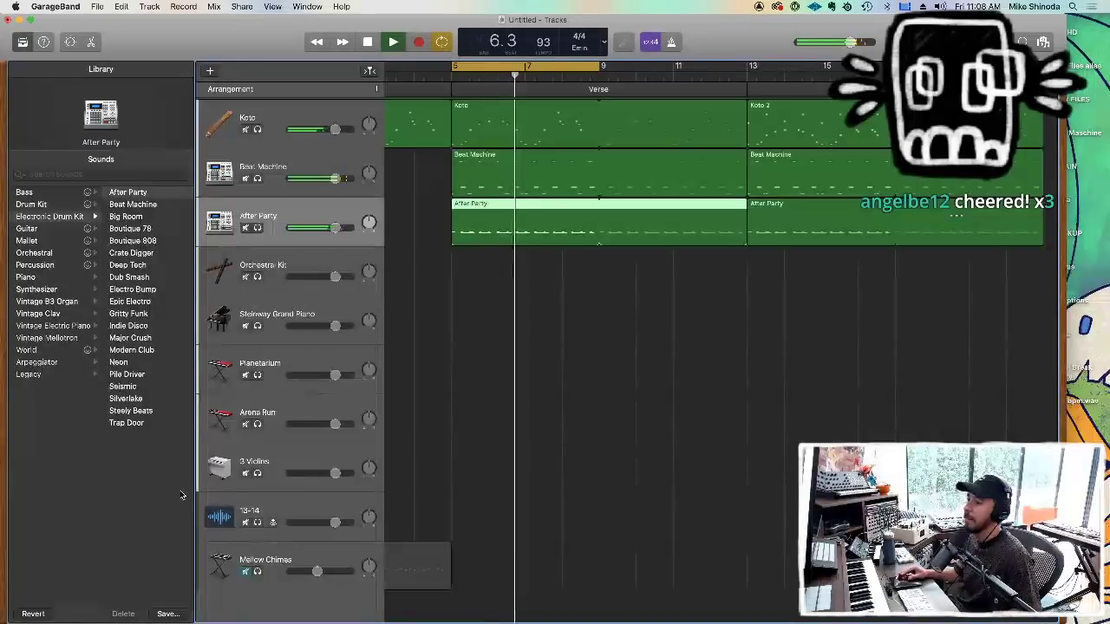
pyautogui.click(70, 42)
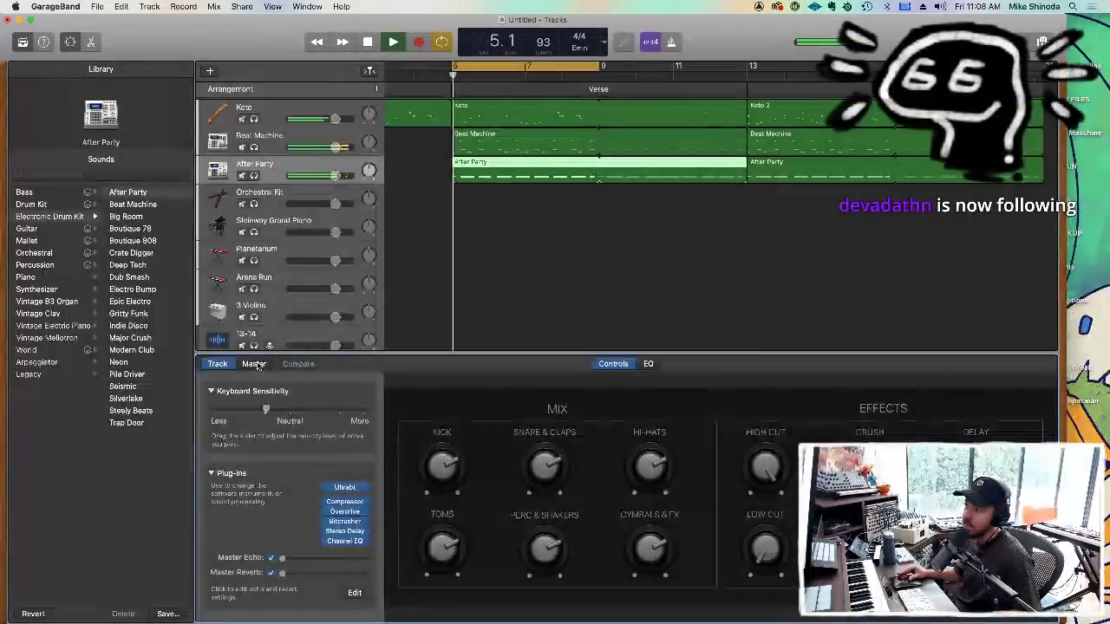
pyautogui.click(253, 175)
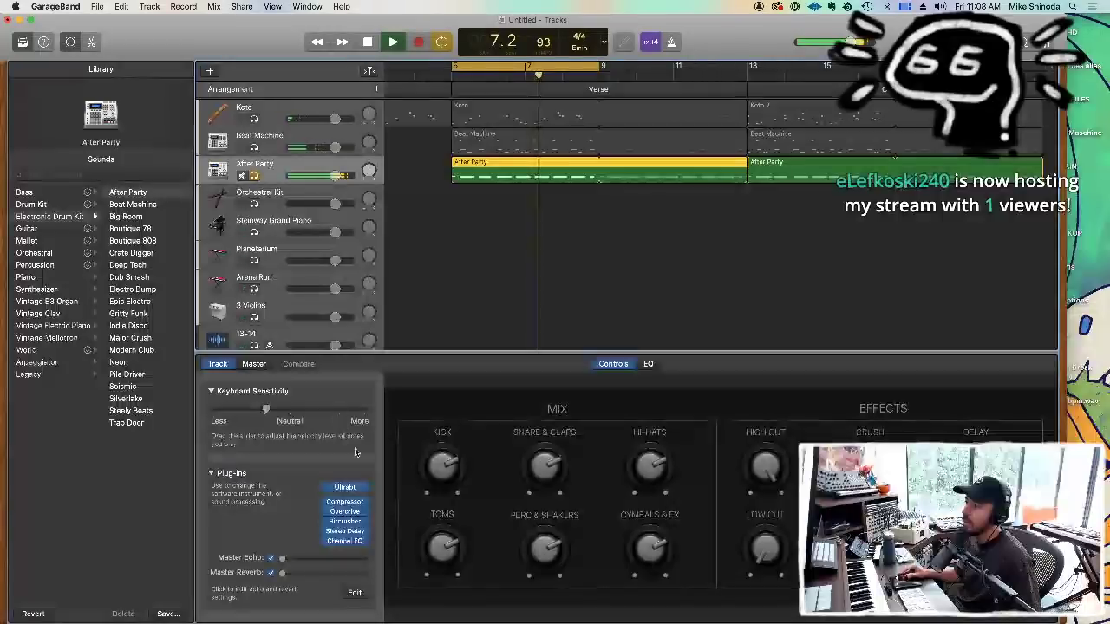
pyautogui.click(344, 512)
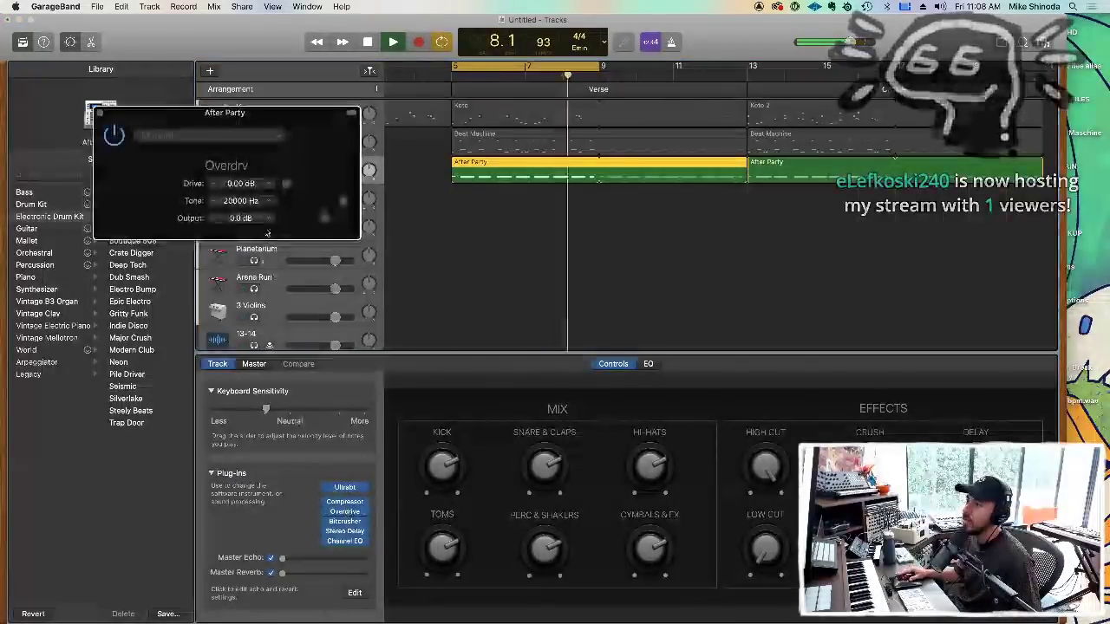
pyautogui.moveTo(285, 182); pyautogui.dragTo(245, 202)
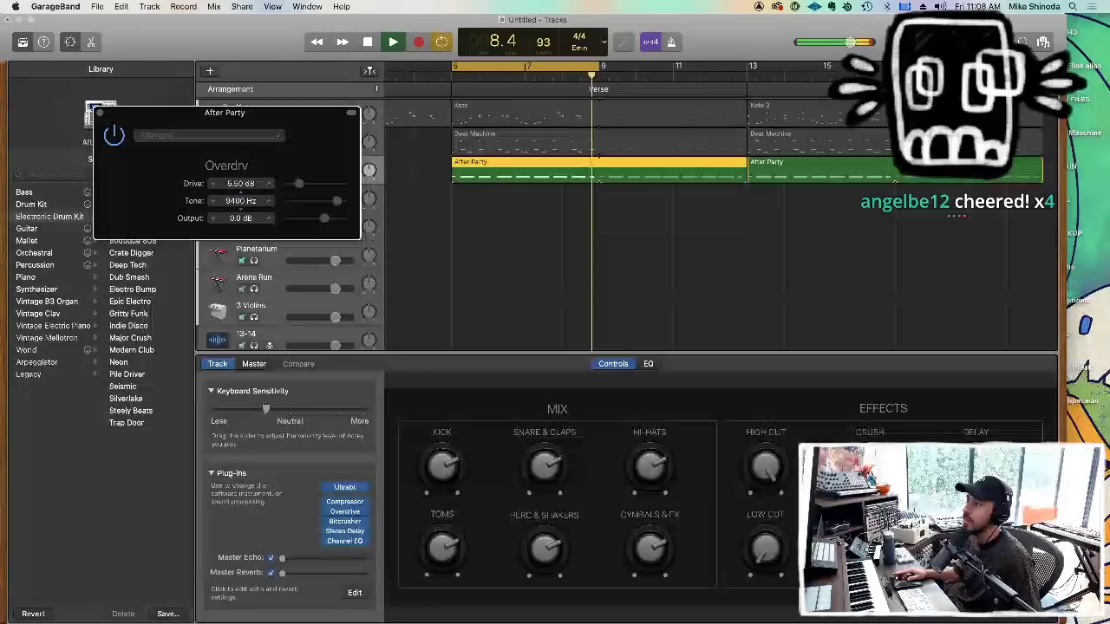
pyautogui.click(102, 113)
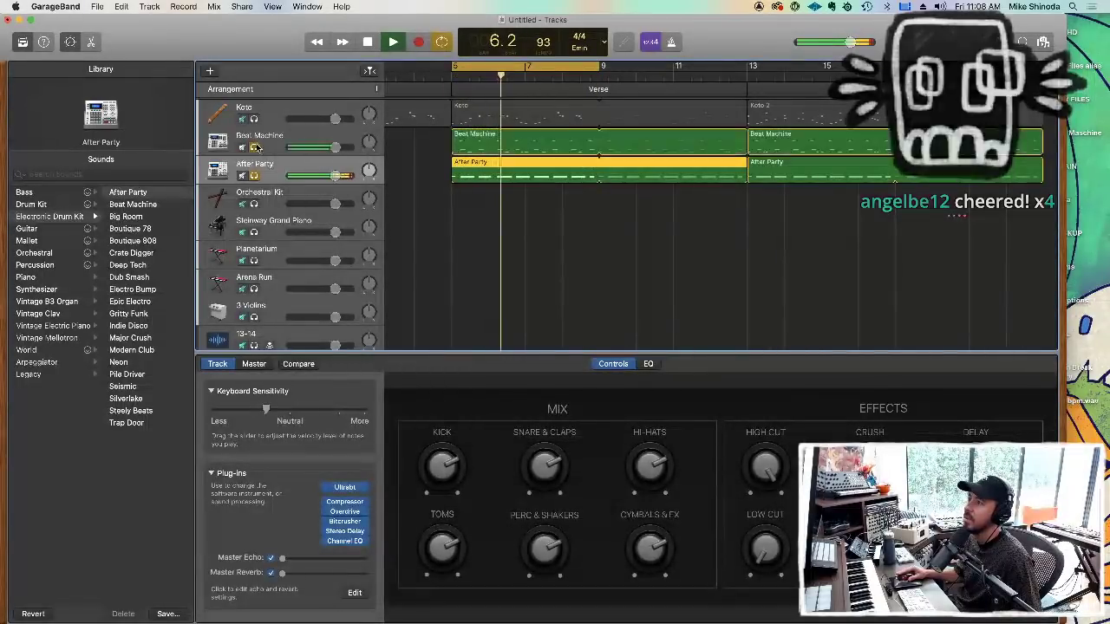
# Solo only the Beat Machine track and set its Overdrive plug-in to 4.25 dB drive and 10000 Hz tone.
pyautogui.click(265, 149)
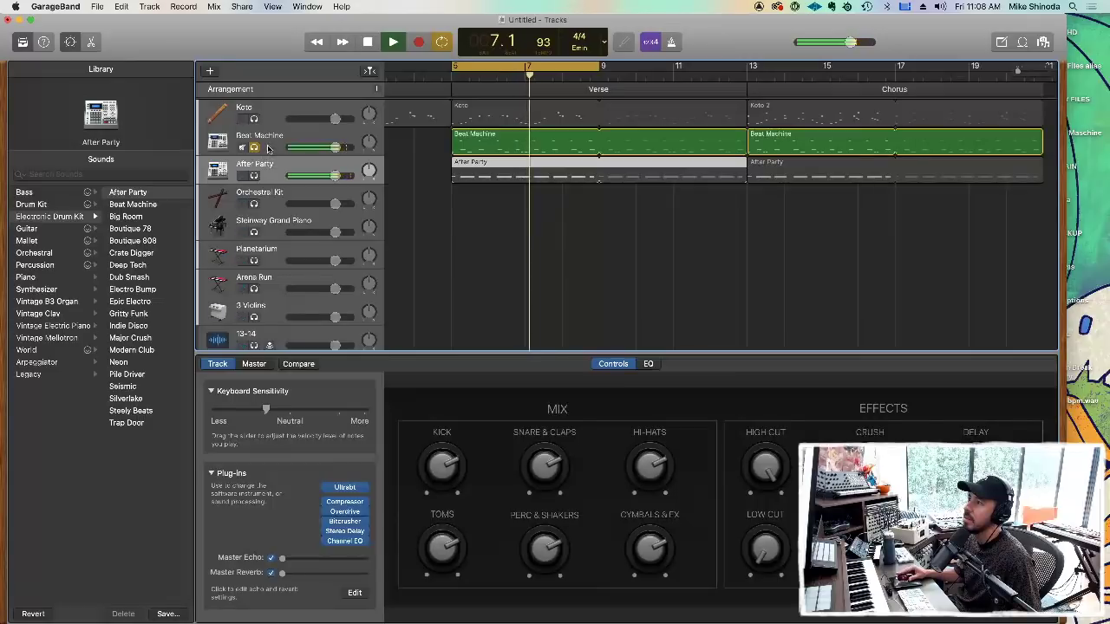
pyautogui.click(263, 148)
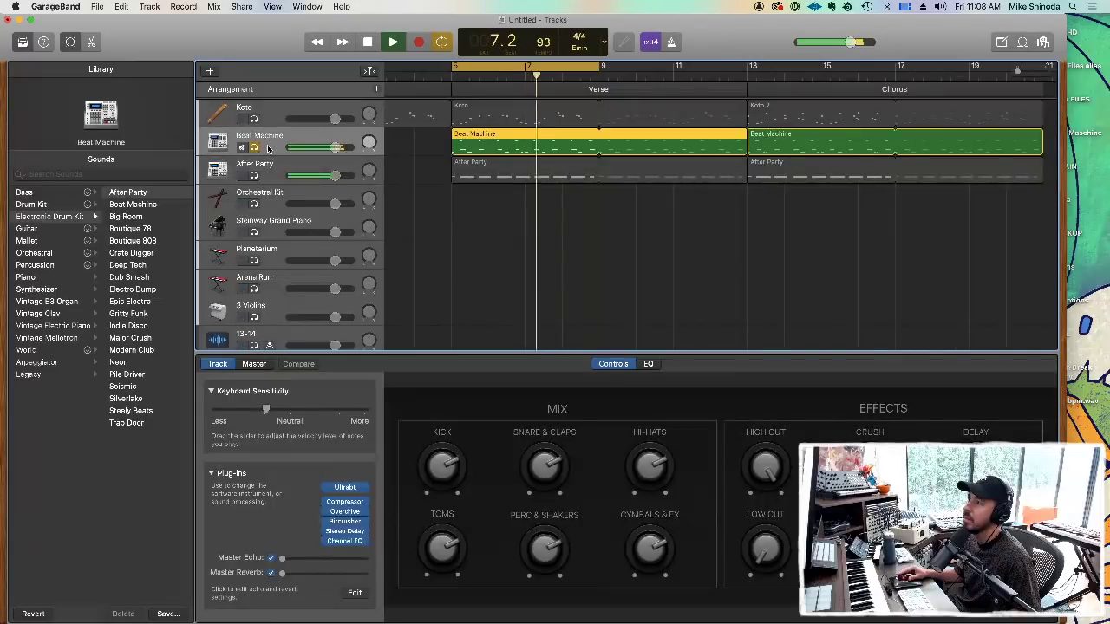
pyautogui.click(345, 511)
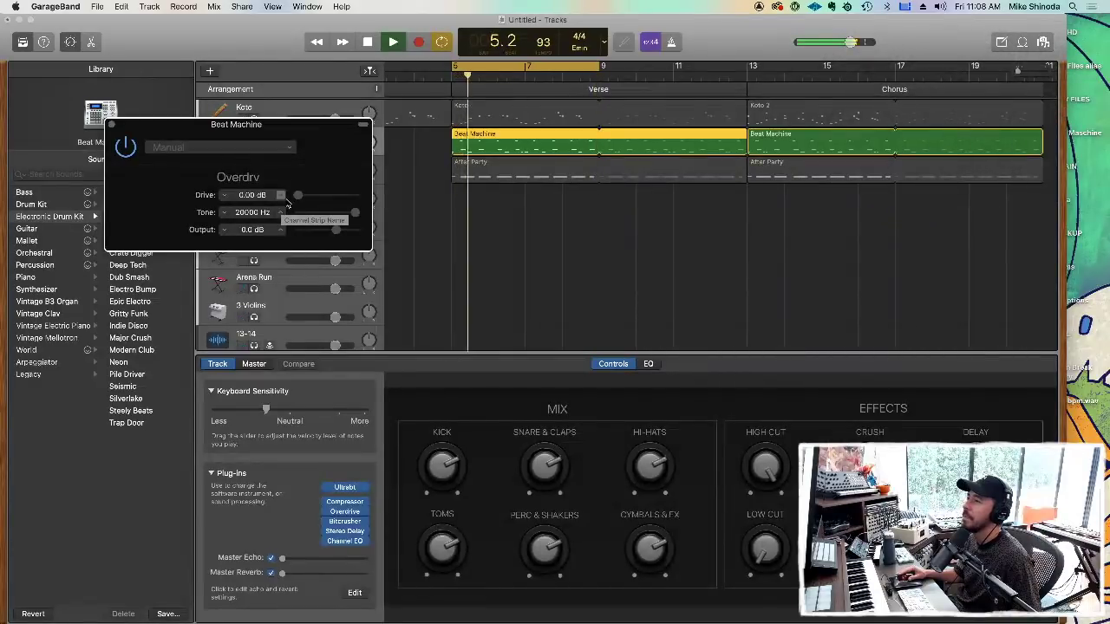
pyautogui.moveTo(296, 199); pyautogui.dragTo(350, 218)
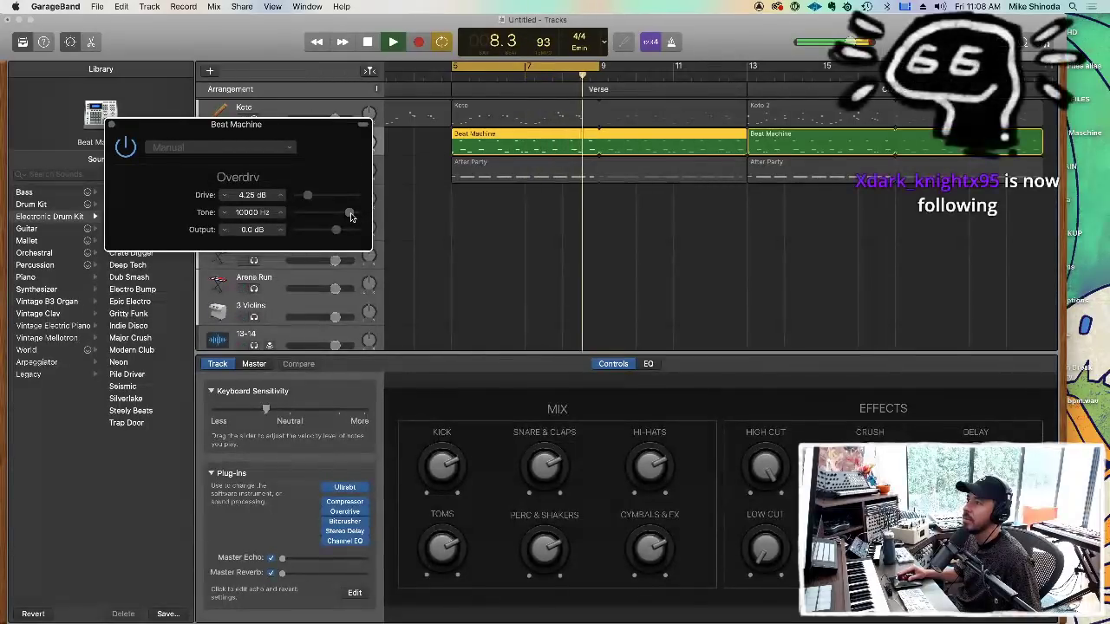
pyautogui.moveTo(345, 512)
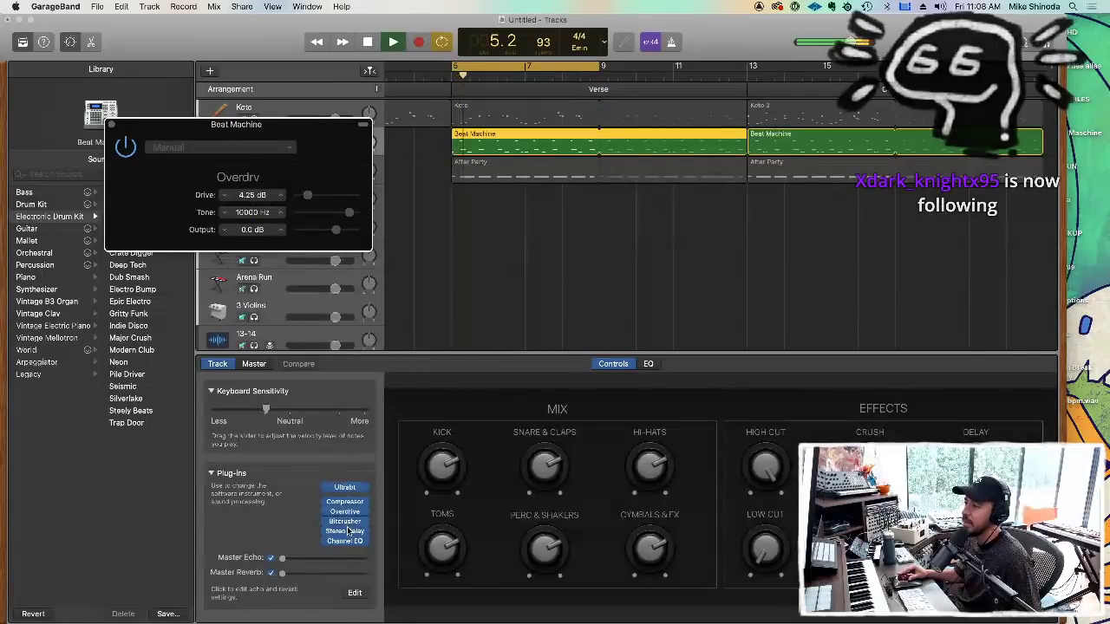
# Try the Classic Drums preset on the Beat Machine track's Compressor, with the threshold at -21.0 dB and the gain at -9.0 dB.
pyautogui.click(345, 503)
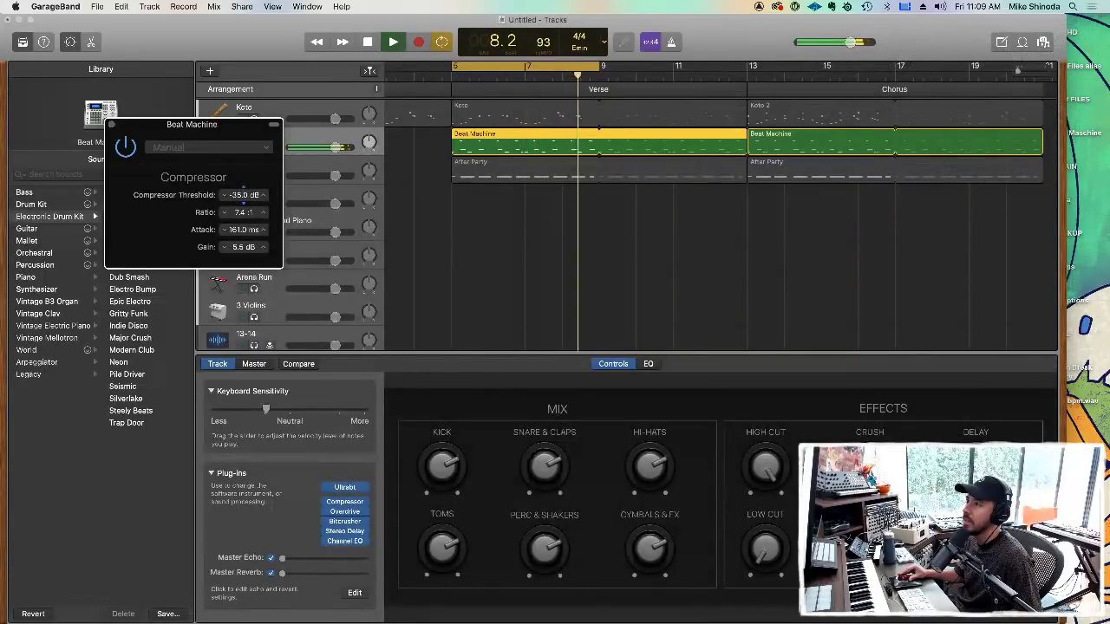
pyautogui.moveTo(244, 187); pyautogui.dragTo(244, 186)
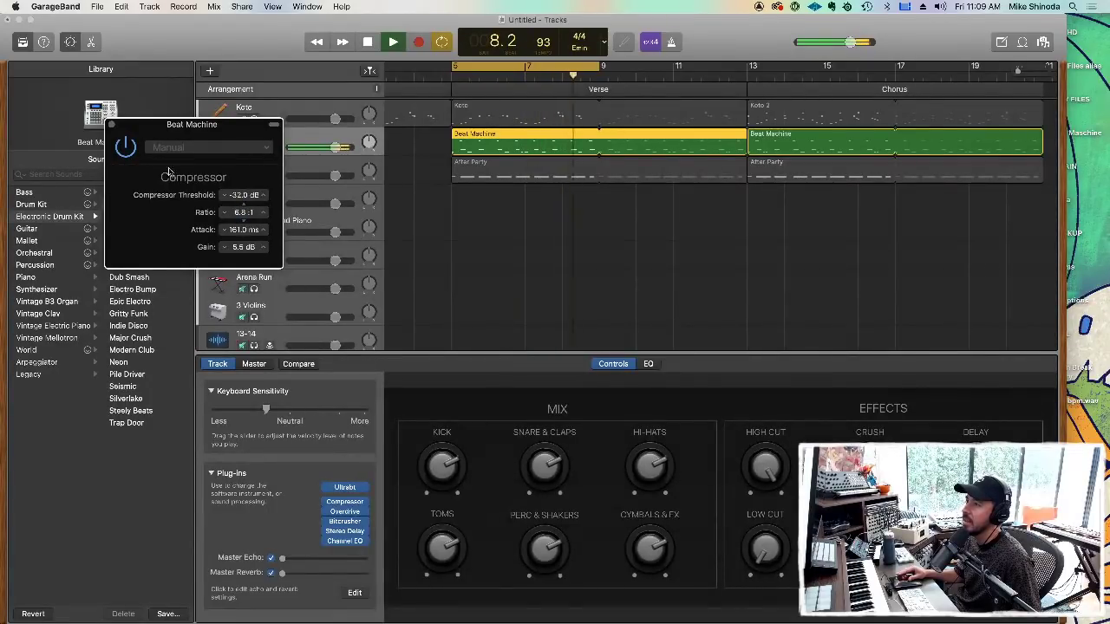
pyautogui.click(199, 148)
pyautogui.moveTo(195, 211)
pyautogui.click(305, 213)
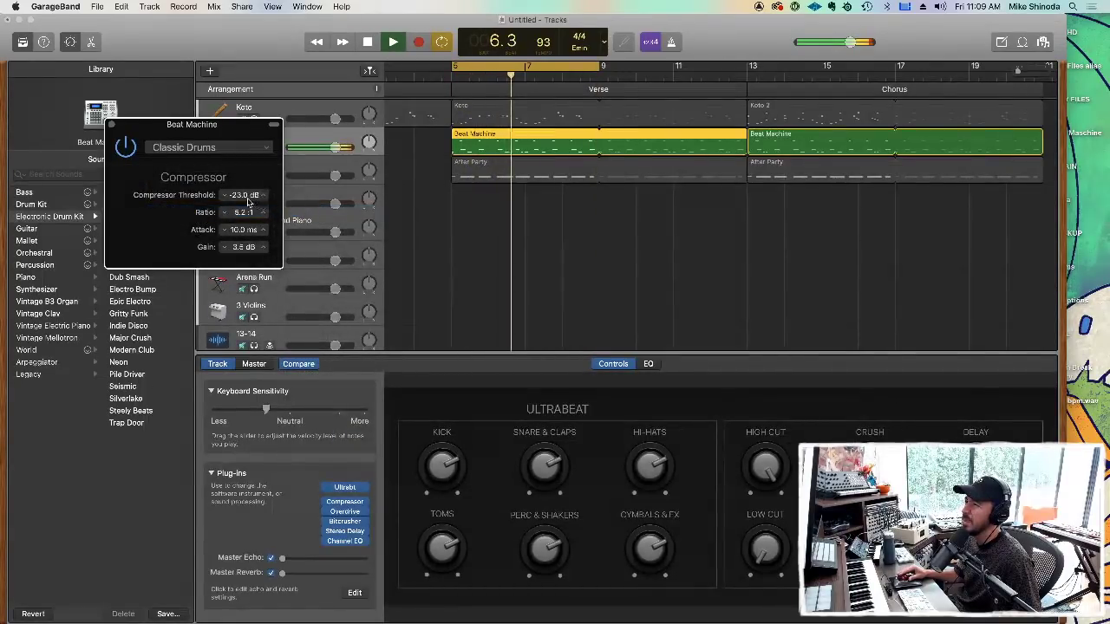
pyautogui.moveTo(246, 248); pyautogui.dragTo(252, 260)
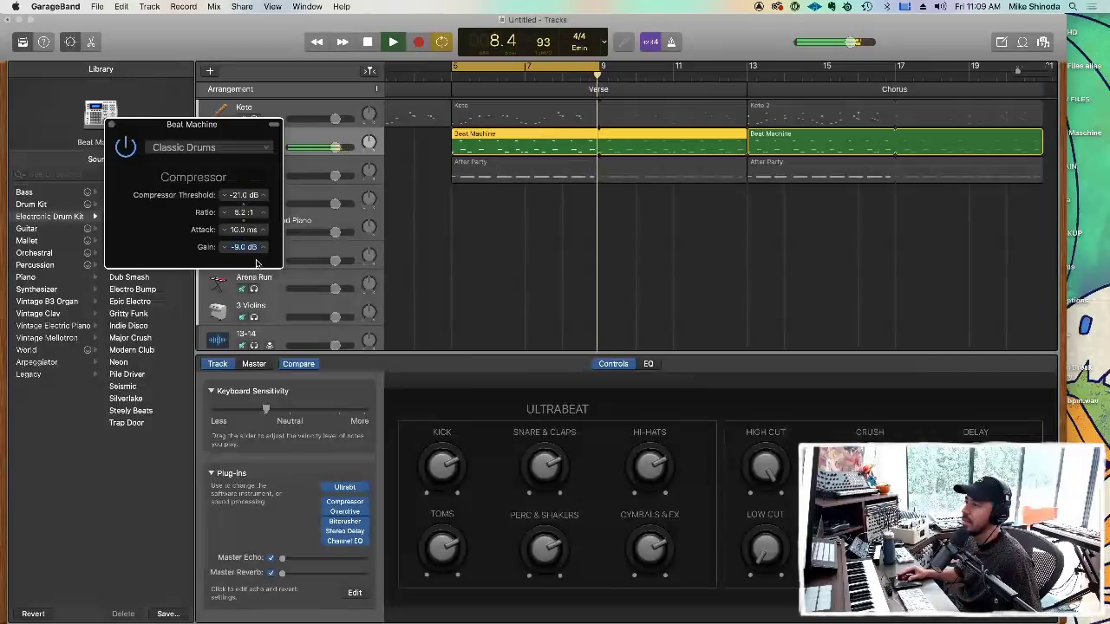
# Apply the Type U Tight Kit preset to the Beat Machine Compressor, set its gain to -11.5 dB, and close the plug-in window.
pyautogui.click(203, 149)
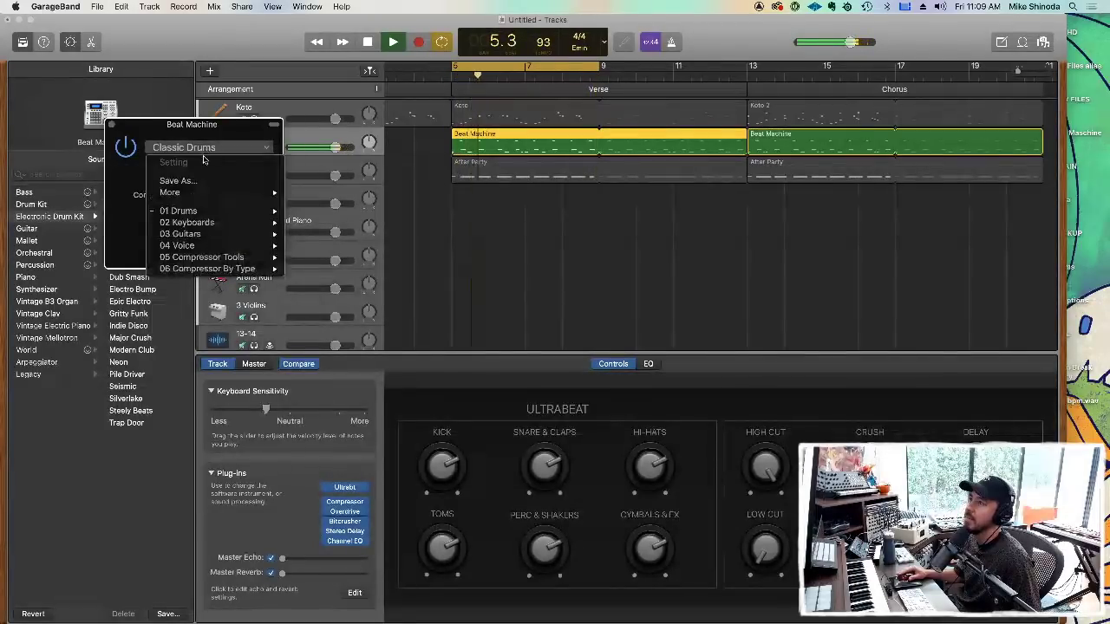
pyautogui.moveTo(225, 268)
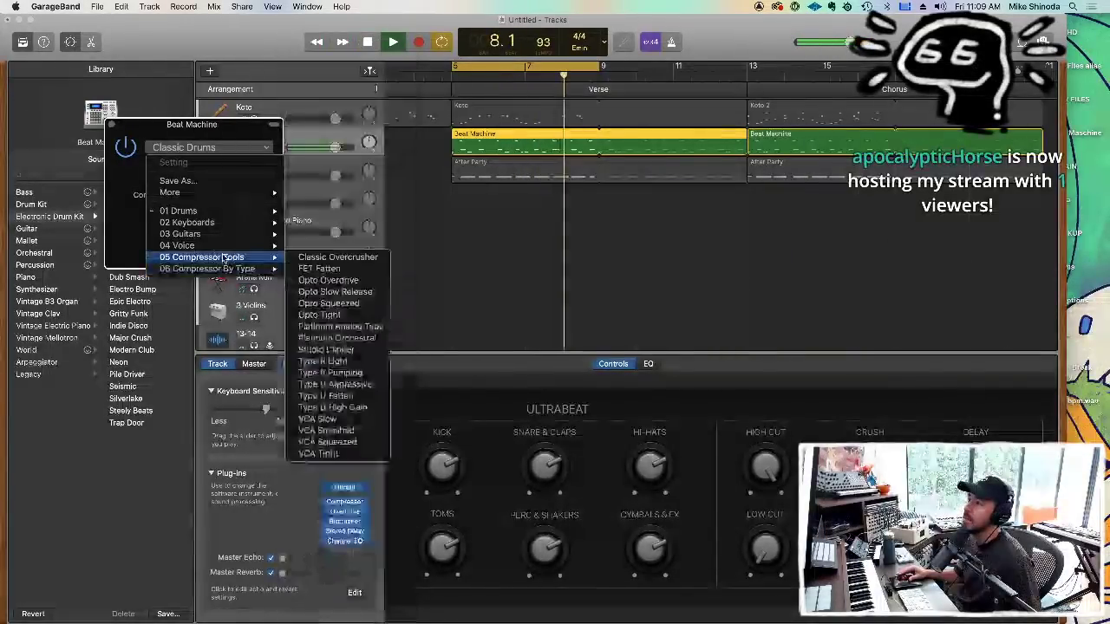
pyautogui.moveTo(227, 213)
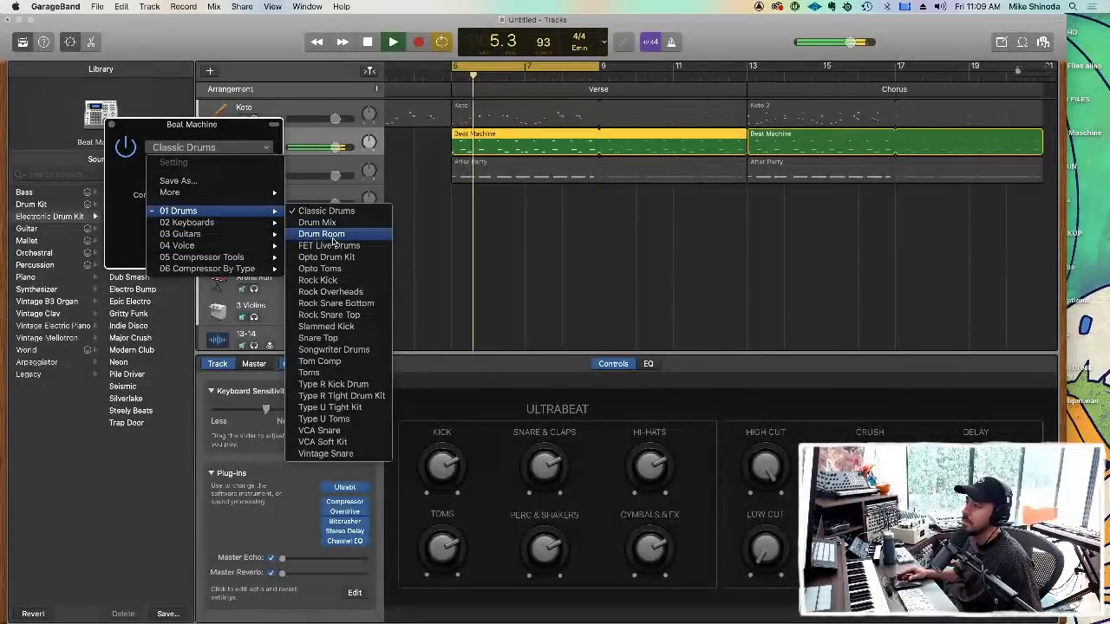
pyautogui.click(363, 407)
pyautogui.moveTo(246, 247); pyautogui.dragTo(244, 256)
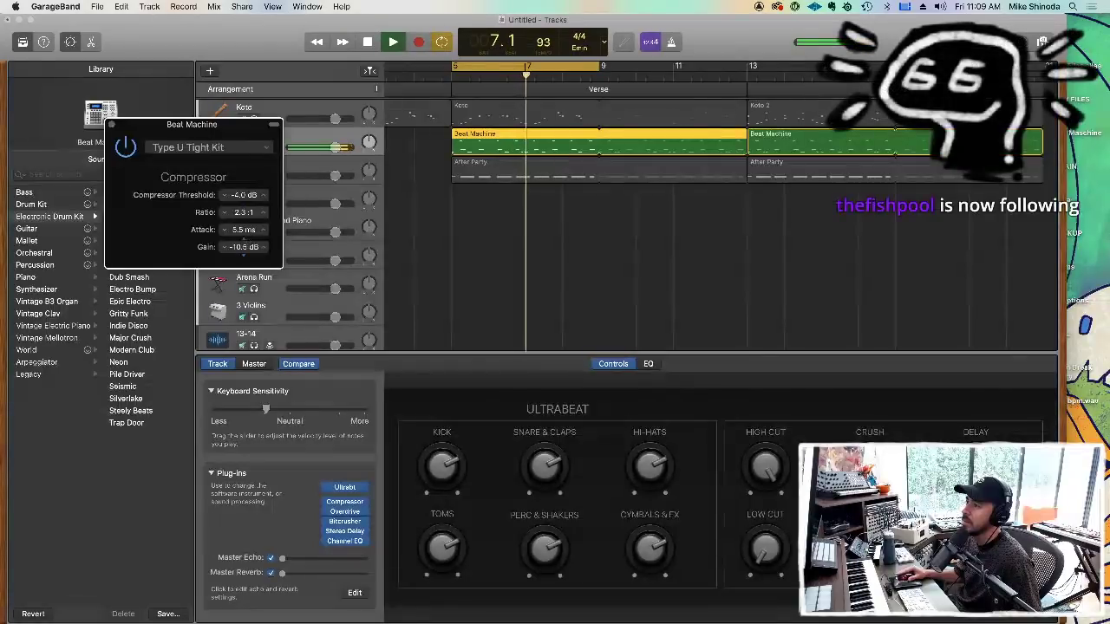
pyautogui.moveTo(244, 248); pyautogui.dragTo(244, 239)
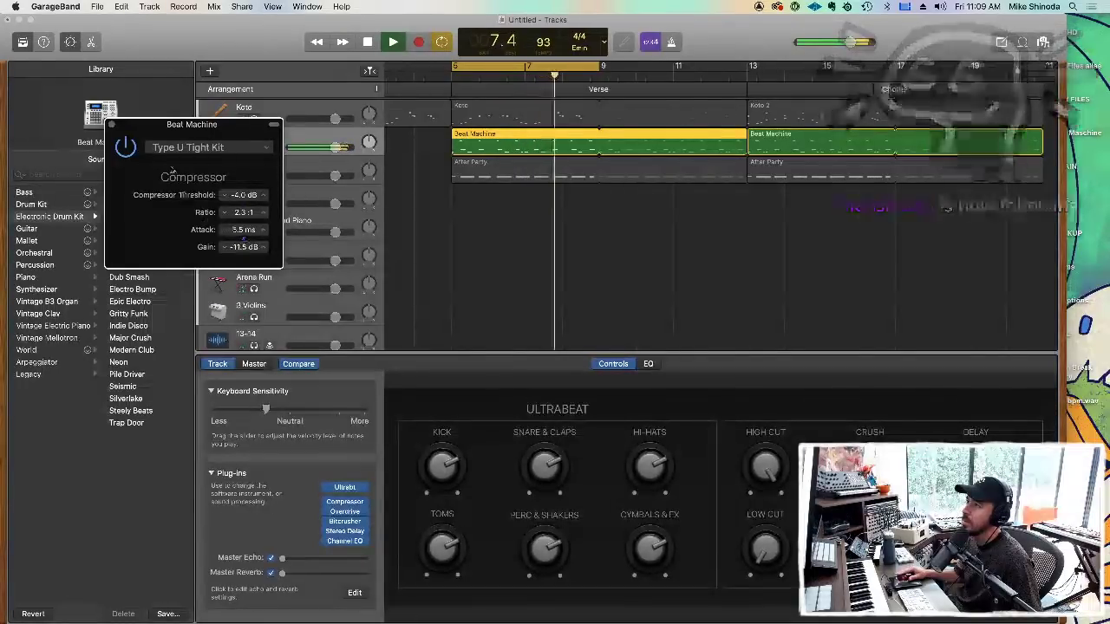
pyautogui.click(111, 125)
# Listen to Beat Machine with After Party soloed too, and turn off the solo on both drum tracks.
pyautogui.click(254, 176)
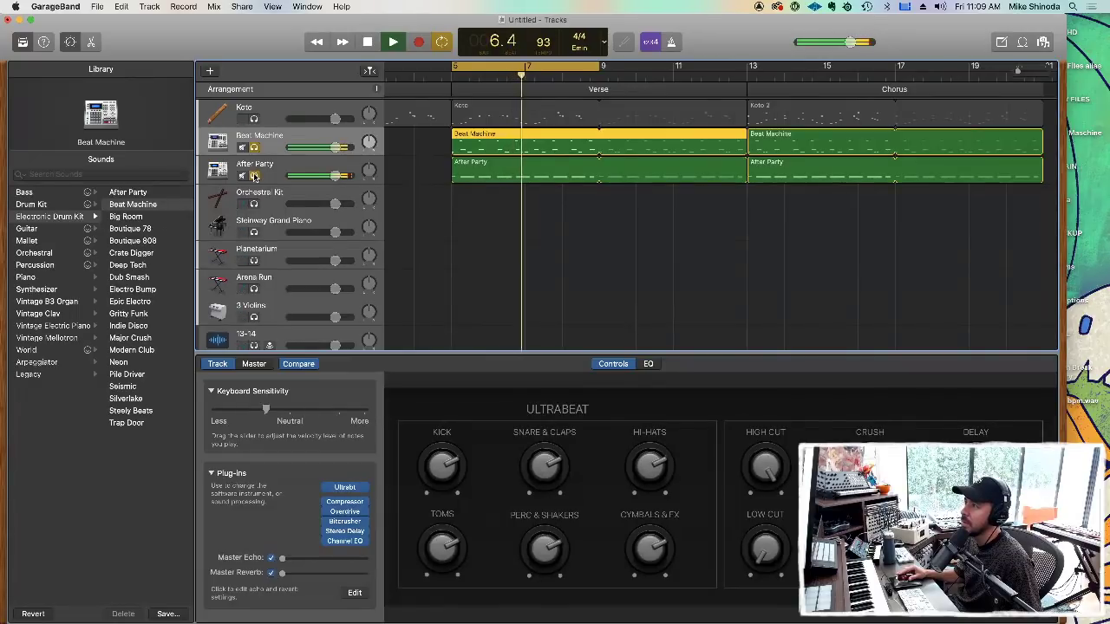
pyautogui.click(254, 176)
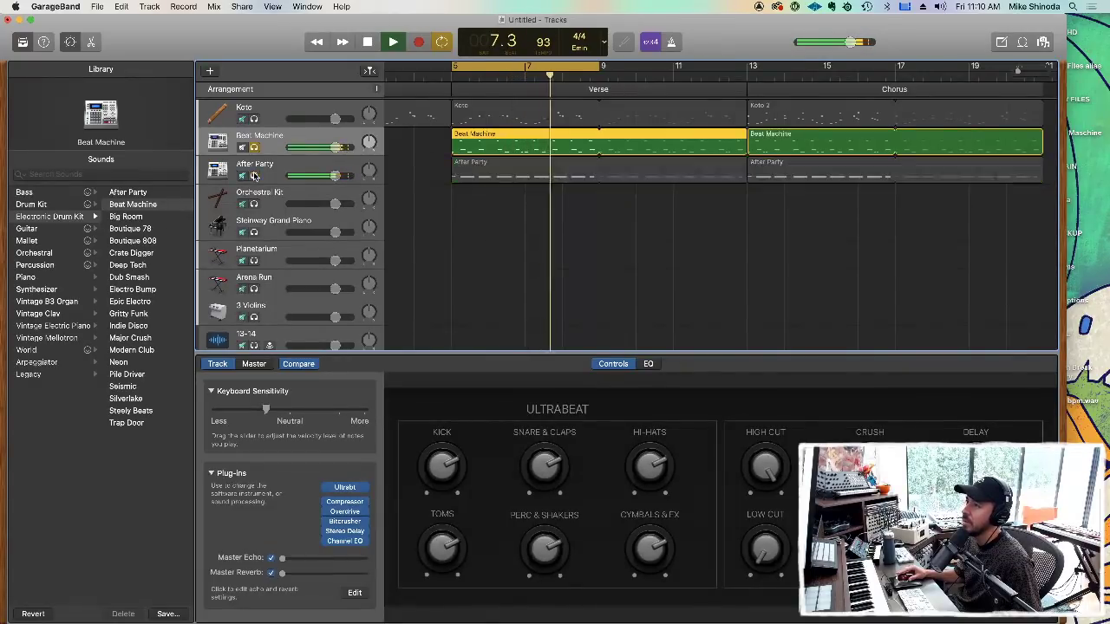
pyautogui.click(255, 146)
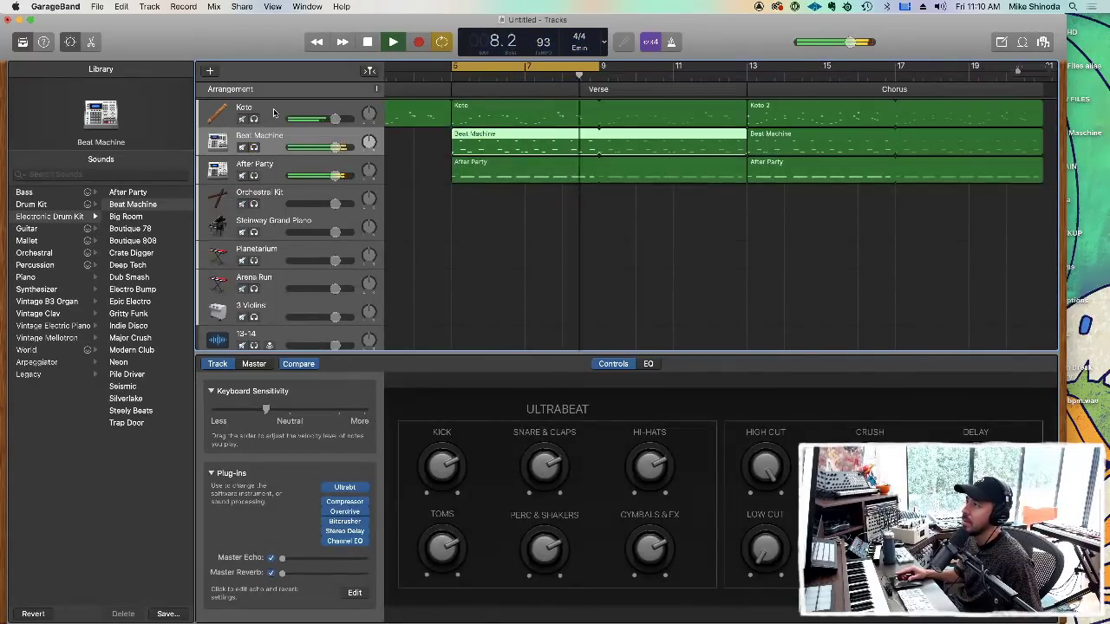
# Record a part on the Orchestral Kit track from bar 5 to bar 7, and turn off cycle playback.
pyautogui.click(273, 113)
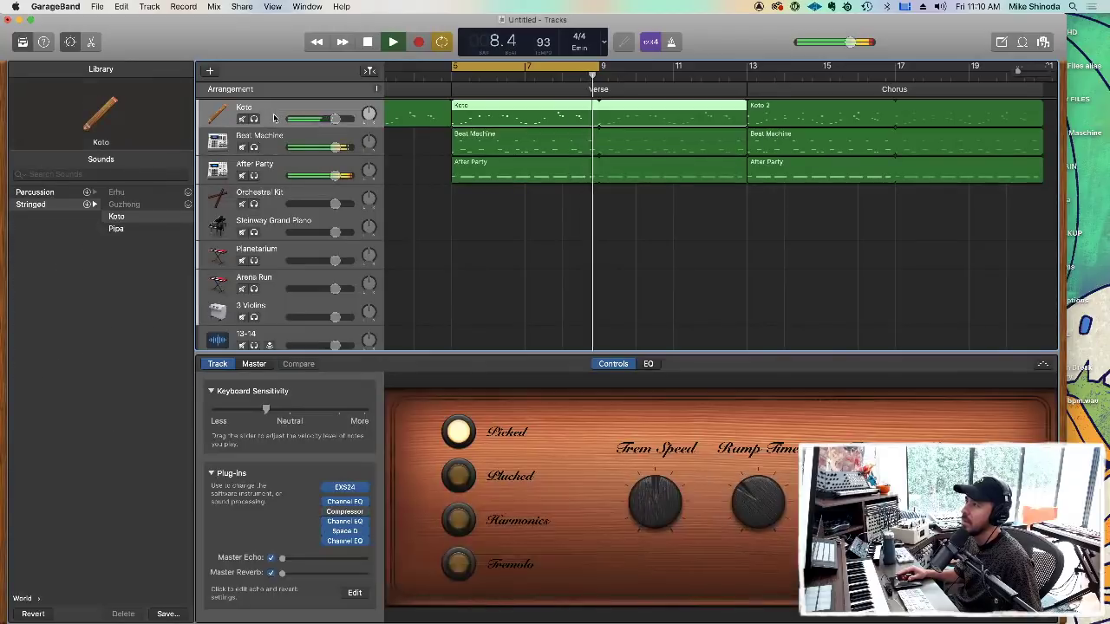
pyautogui.click(277, 200)
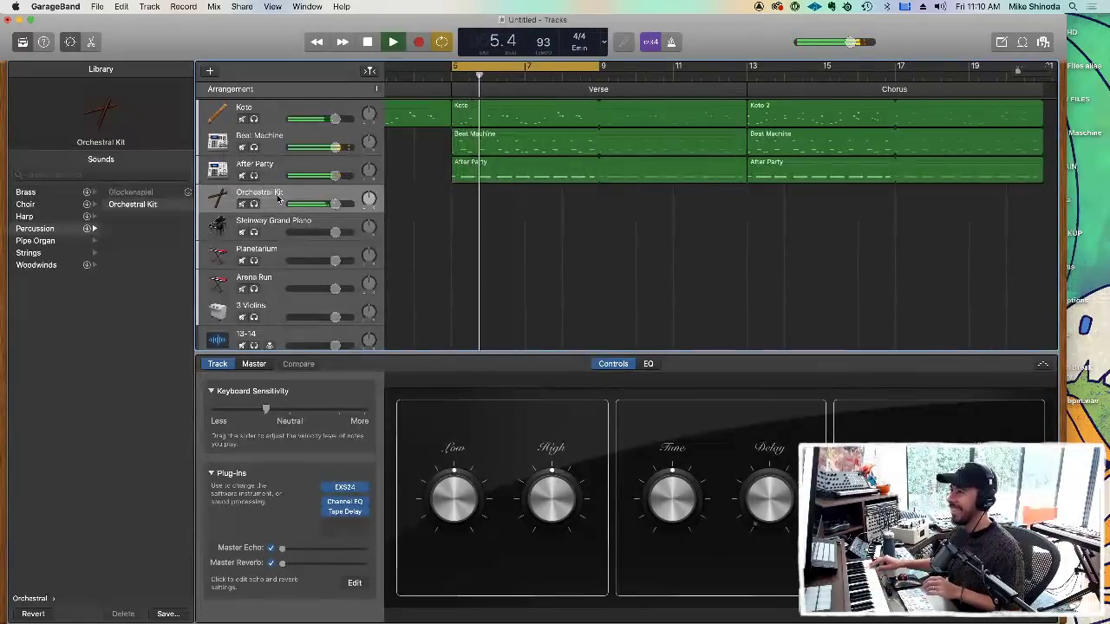
pyautogui.click(418, 42)
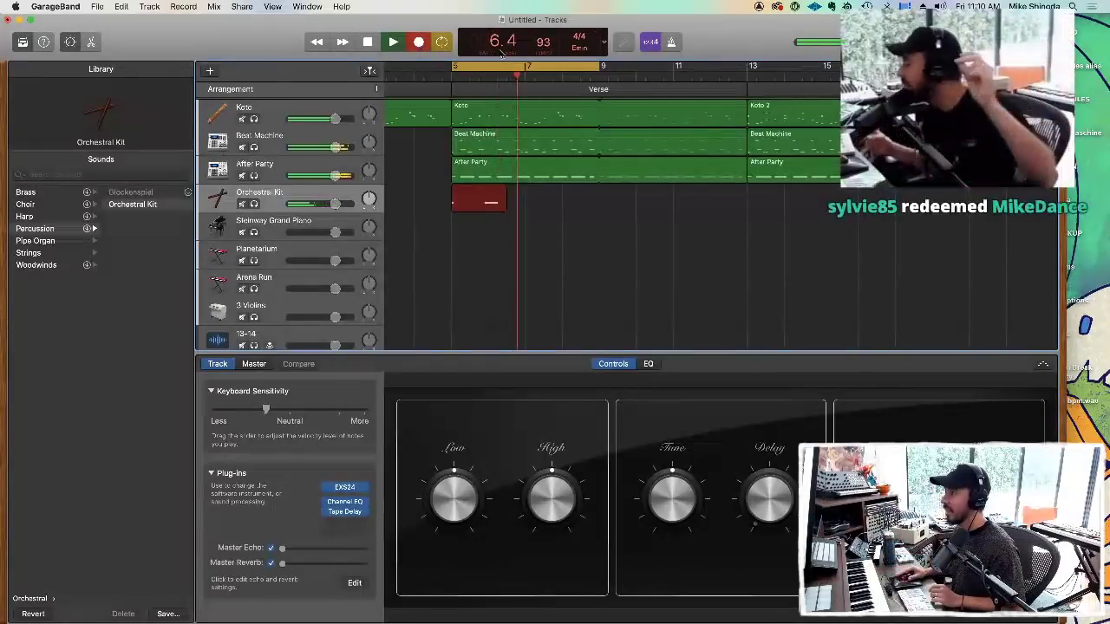
pyautogui.click(419, 42)
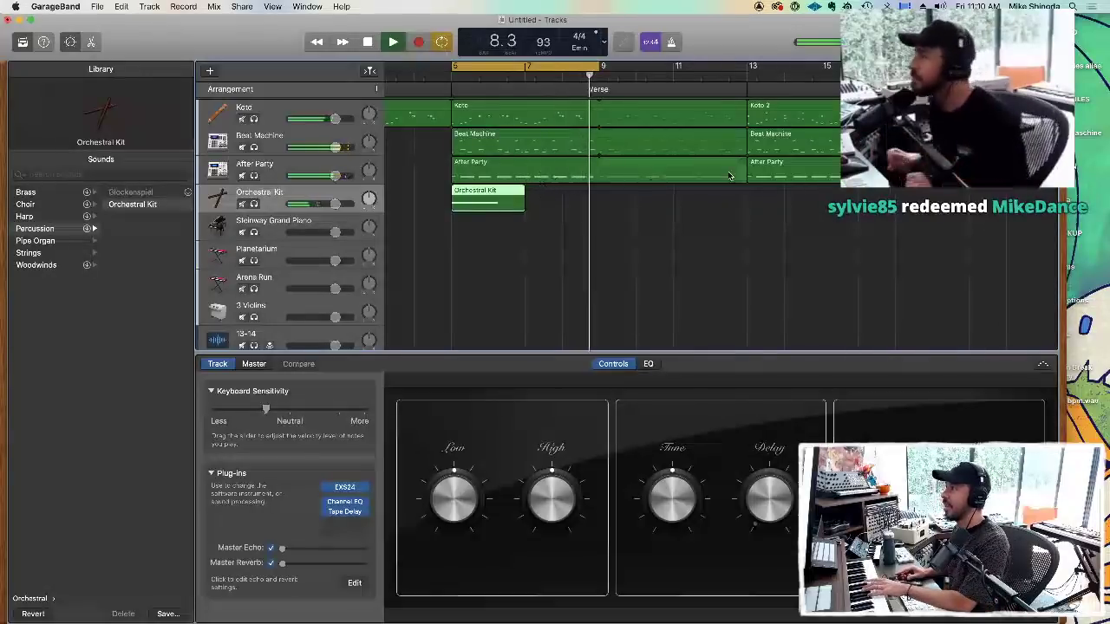
pyautogui.click(440, 44)
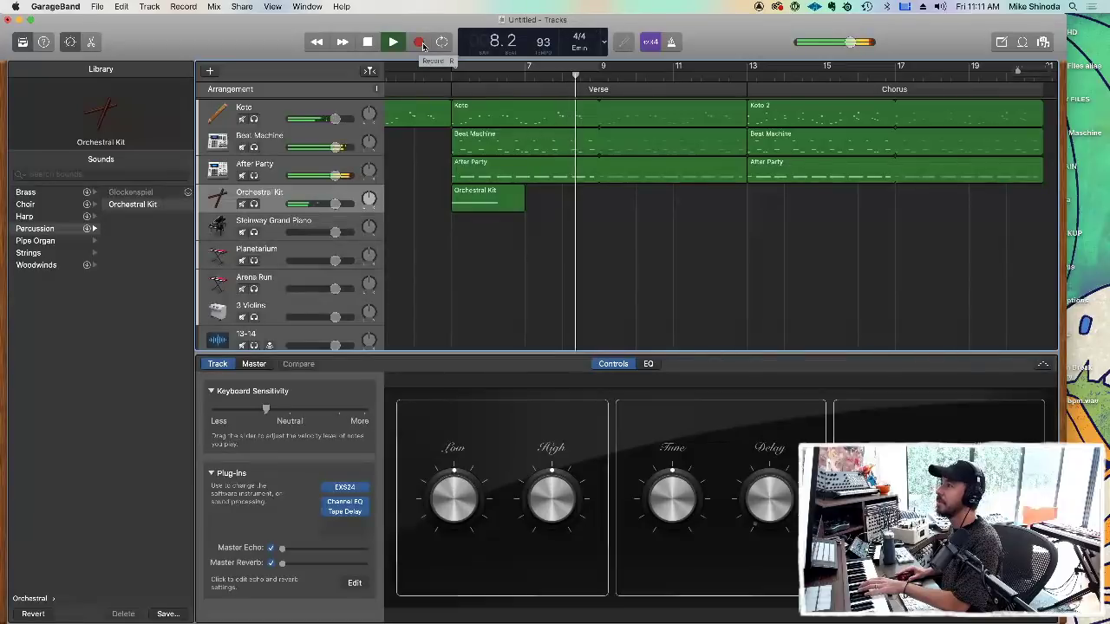
# Record an Orchestral Kit part at bar 9 and move the new region to the start of the chorus at bar 13.
pyautogui.click(420, 42)
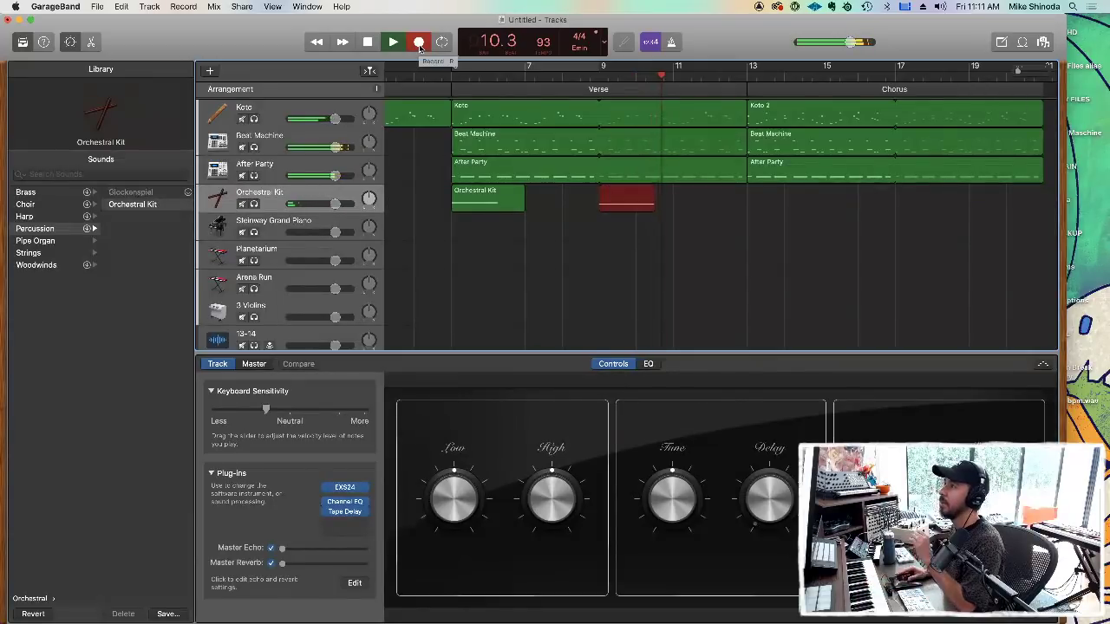
pyautogui.click(420, 43)
pyautogui.moveTo(638, 194); pyautogui.dragTo(784, 196)
pyautogui.click(737, 165)
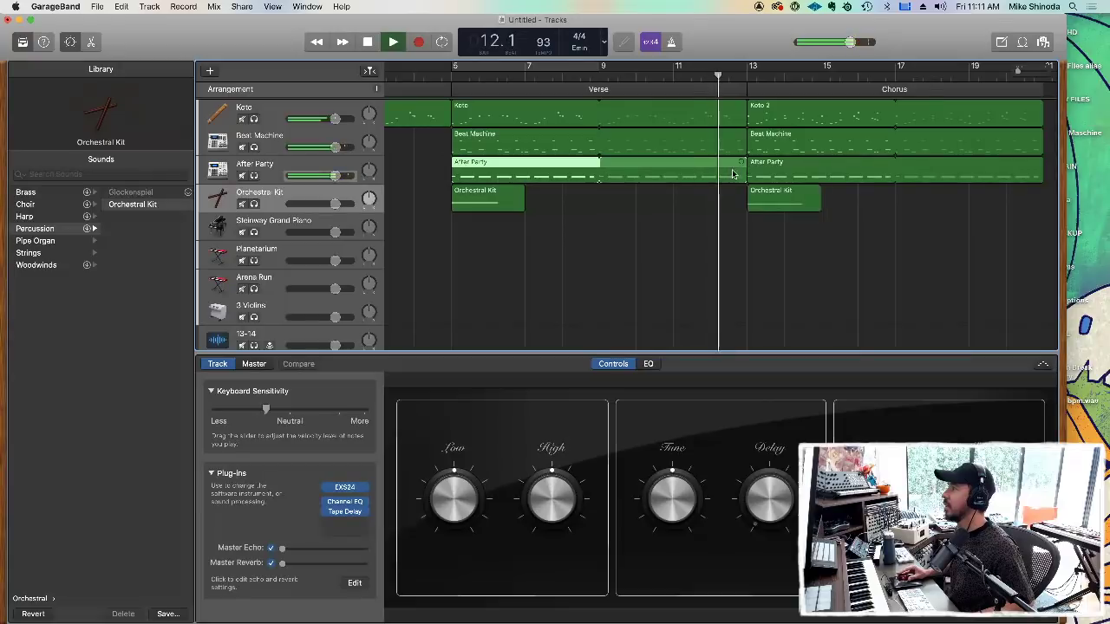
# Cycle bars 13 to 17 and record another Orchestral Kit region at bar 15 in the chorus.
pyautogui.click(440, 43)
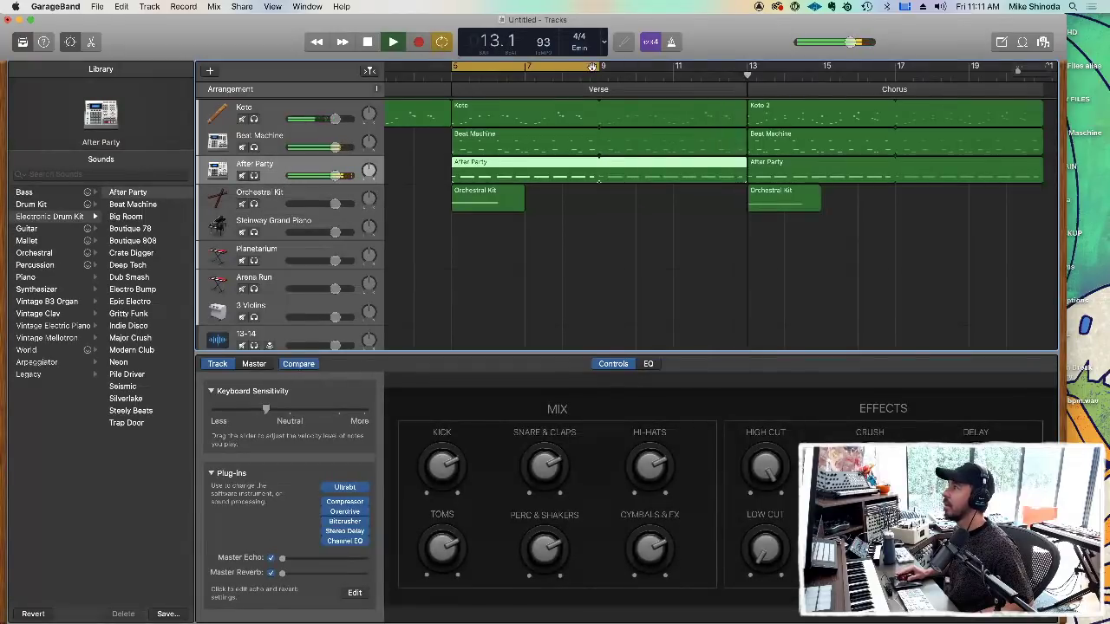
pyautogui.moveTo(595, 66); pyautogui.dragTo(885, 79)
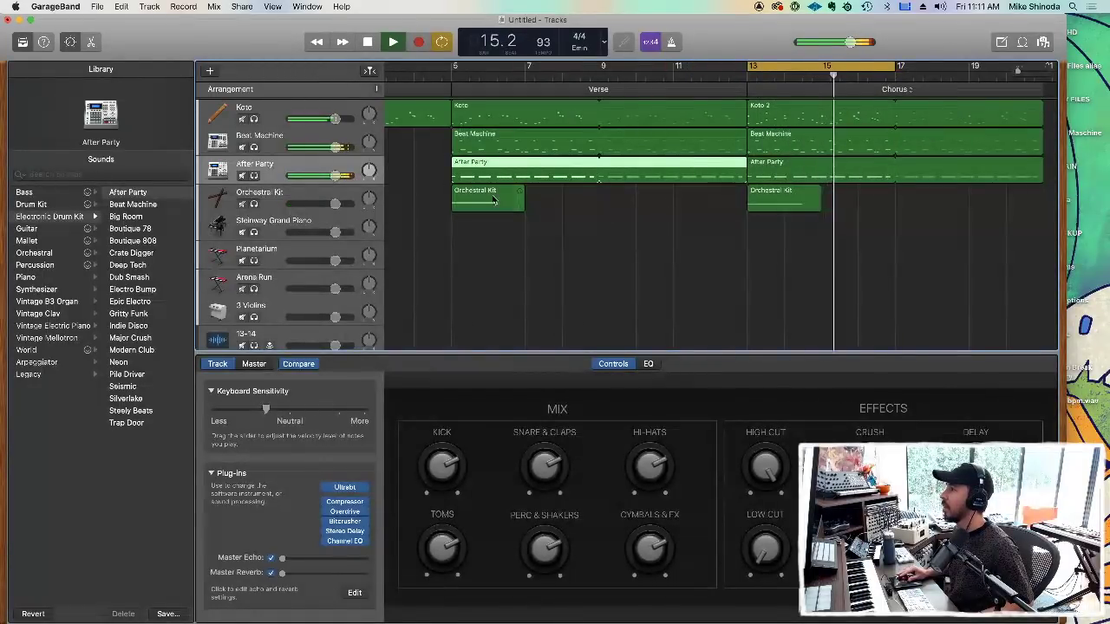
pyautogui.click(807, 195)
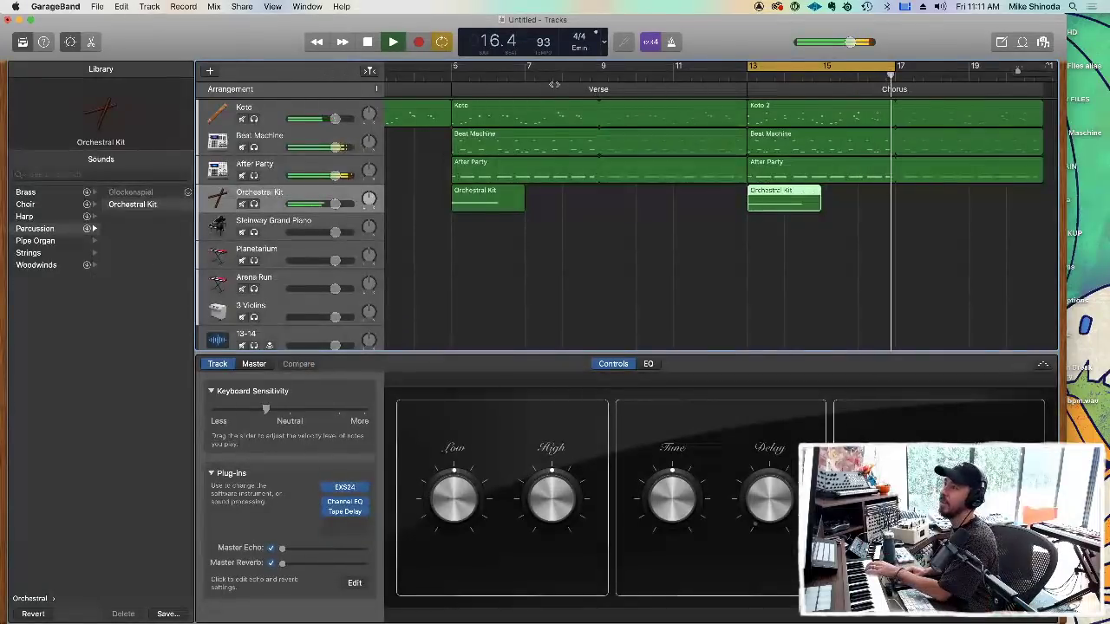
pyautogui.click(420, 42)
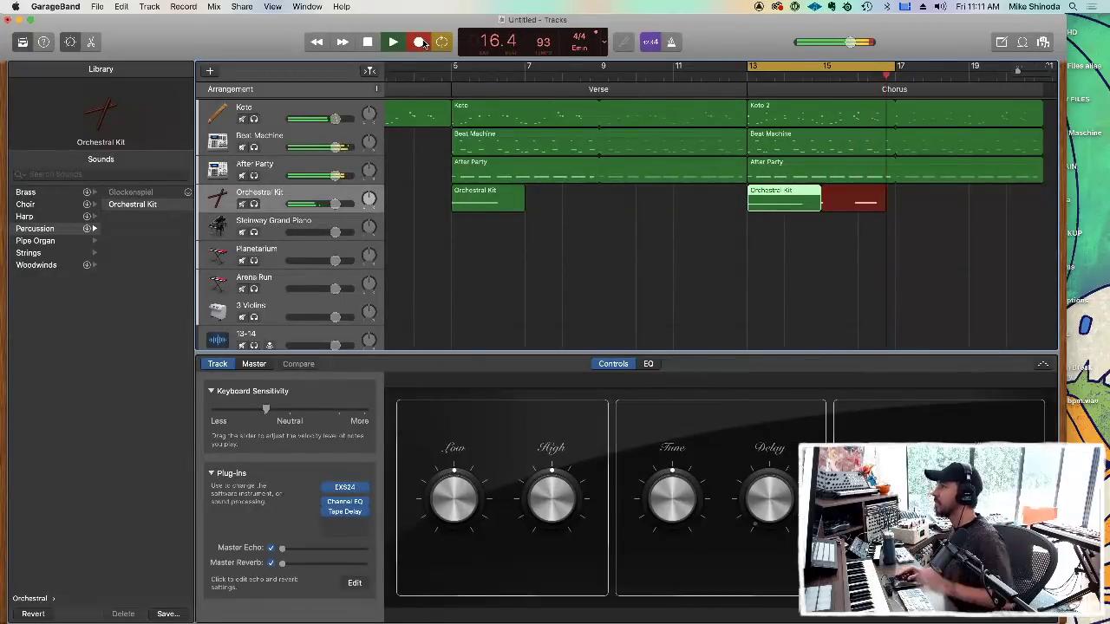
pyautogui.click(421, 41)
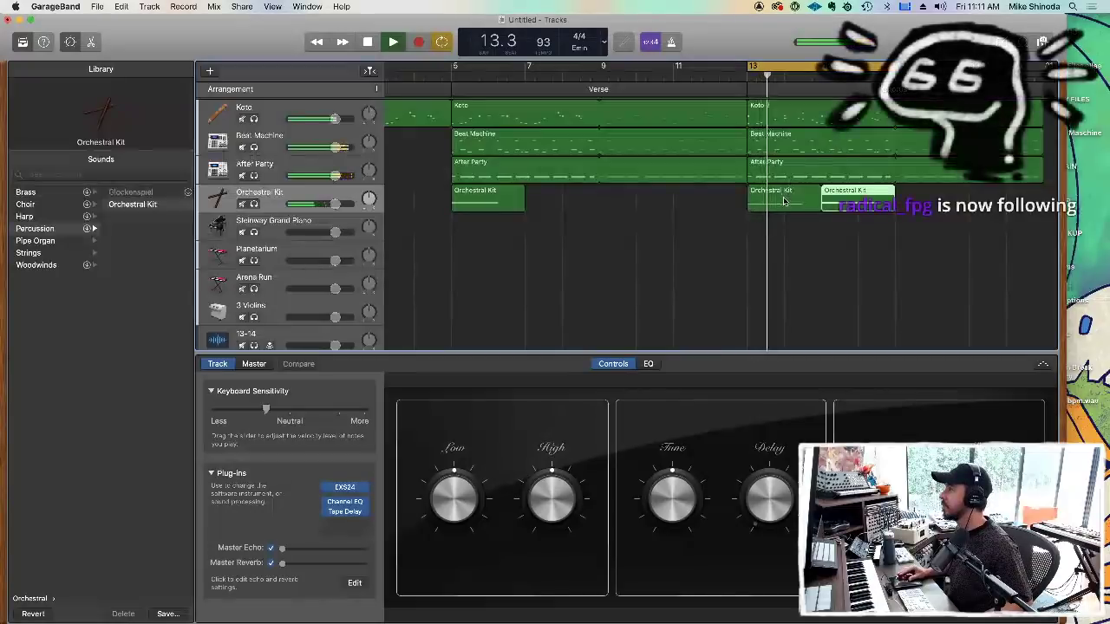
# Copy the two chorus Orchestral Kit regions to bar 17, and record another Orchestral Kit pass over the cycled bars.
pyautogui.moveTo(782, 197); pyautogui.dragTo(932, 191)
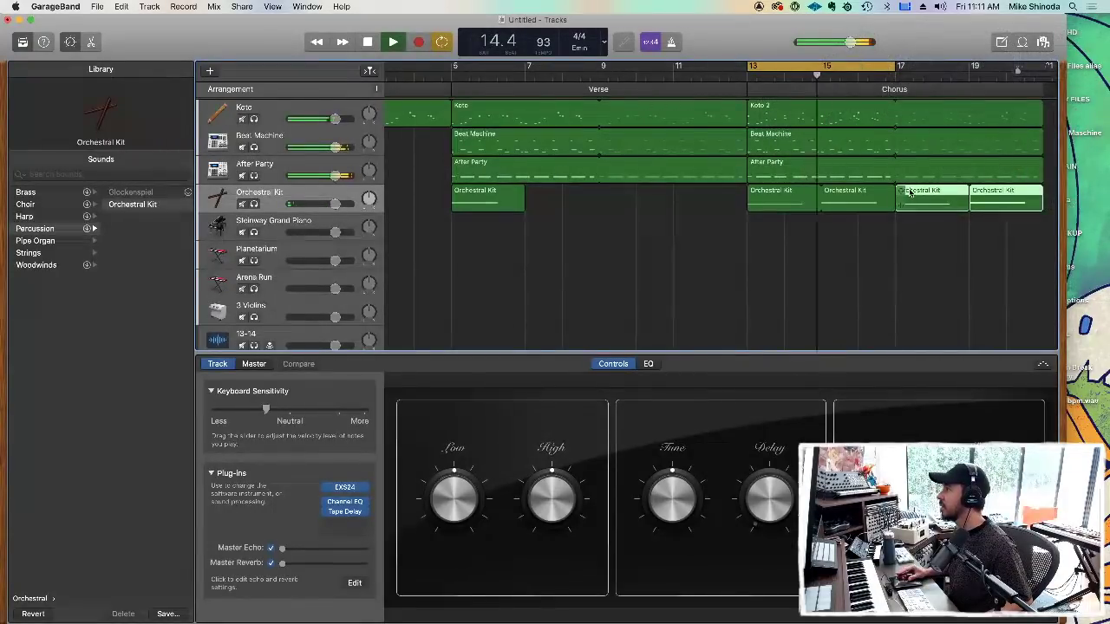
pyautogui.click(788, 195)
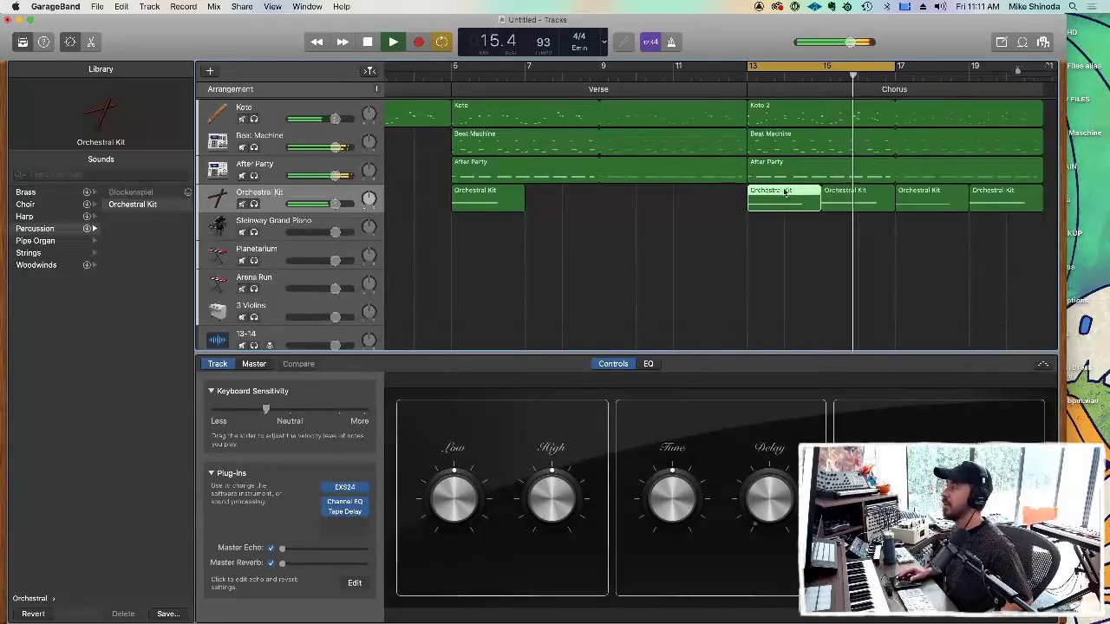
pyautogui.click(416, 45)
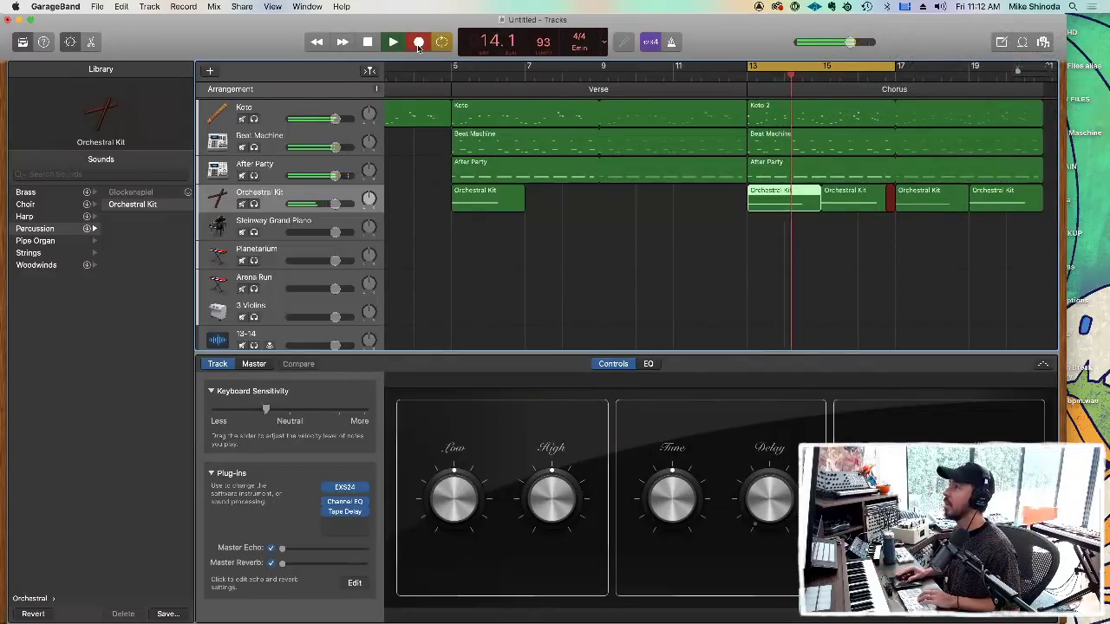
pyautogui.click(419, 43)
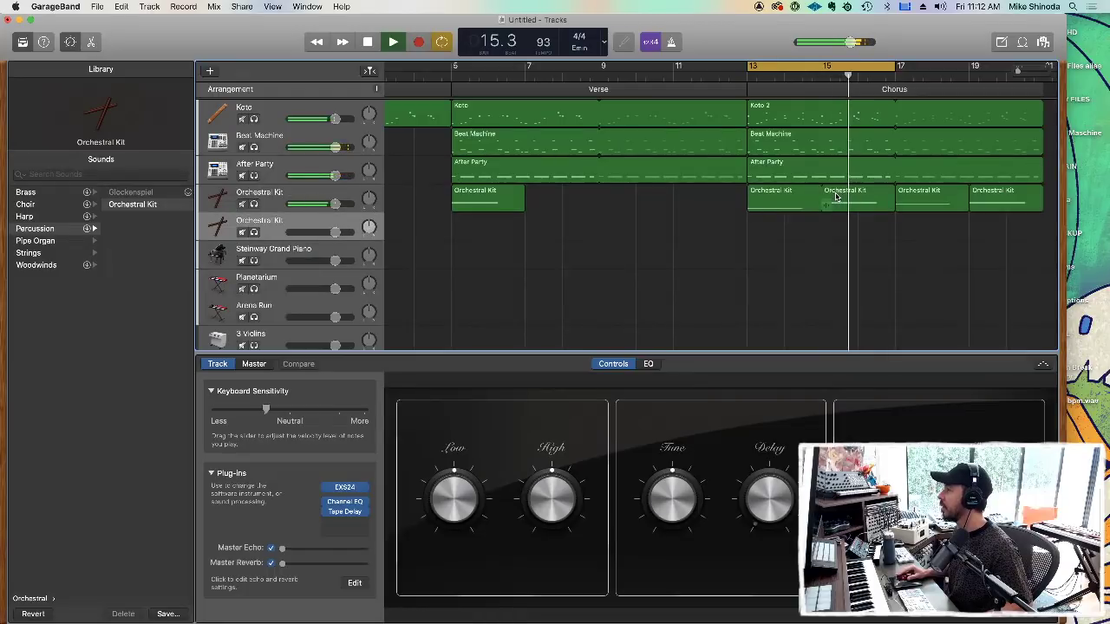
pyautogui.moveTo(818, 196); pyautogui.dragTo(964, 190)
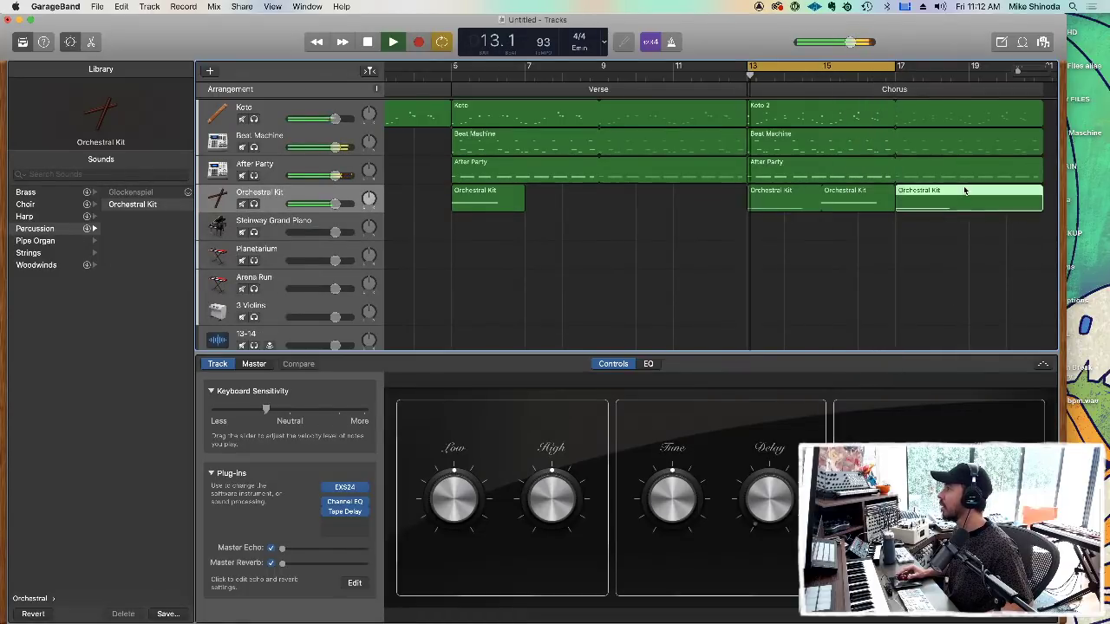
pyautogui.click(846, 207)
pyautogui.press('Delete')
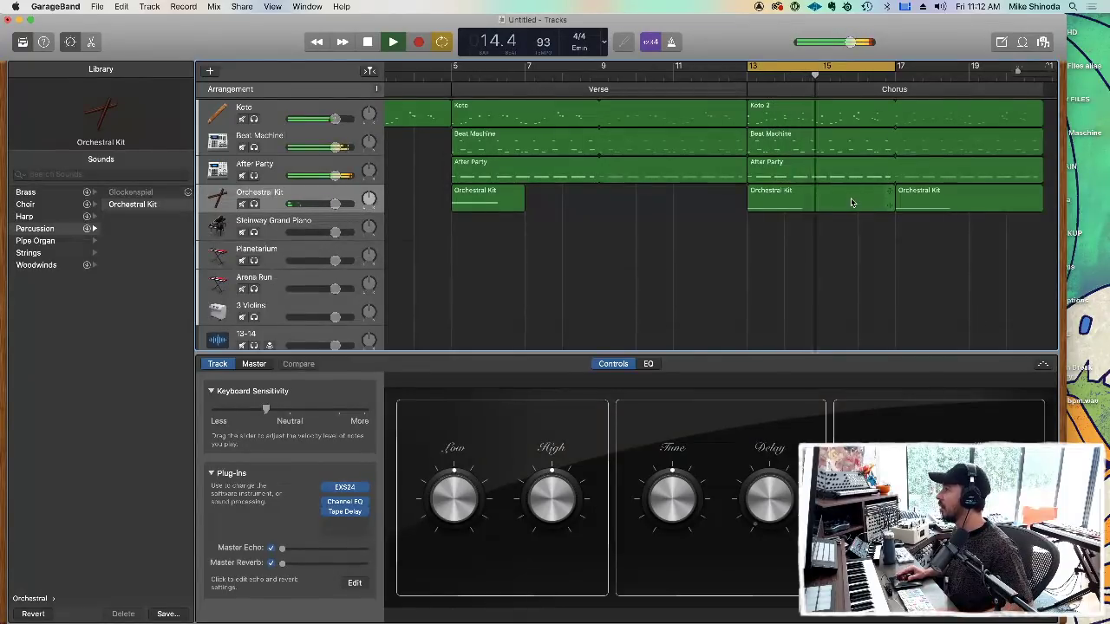
pyautogui.moveTo(830, 198); pyautogui.dragTo(894, 198)
pyautogui.rightClick(797, 194)
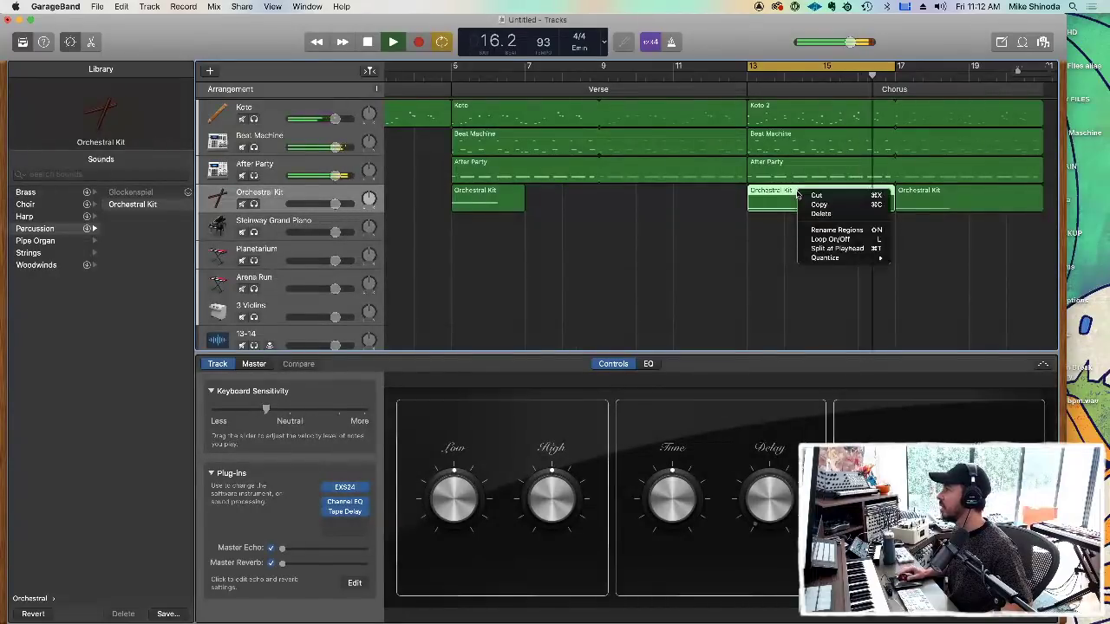
pyautogui.press('Escape')
pyautogui.press('space')
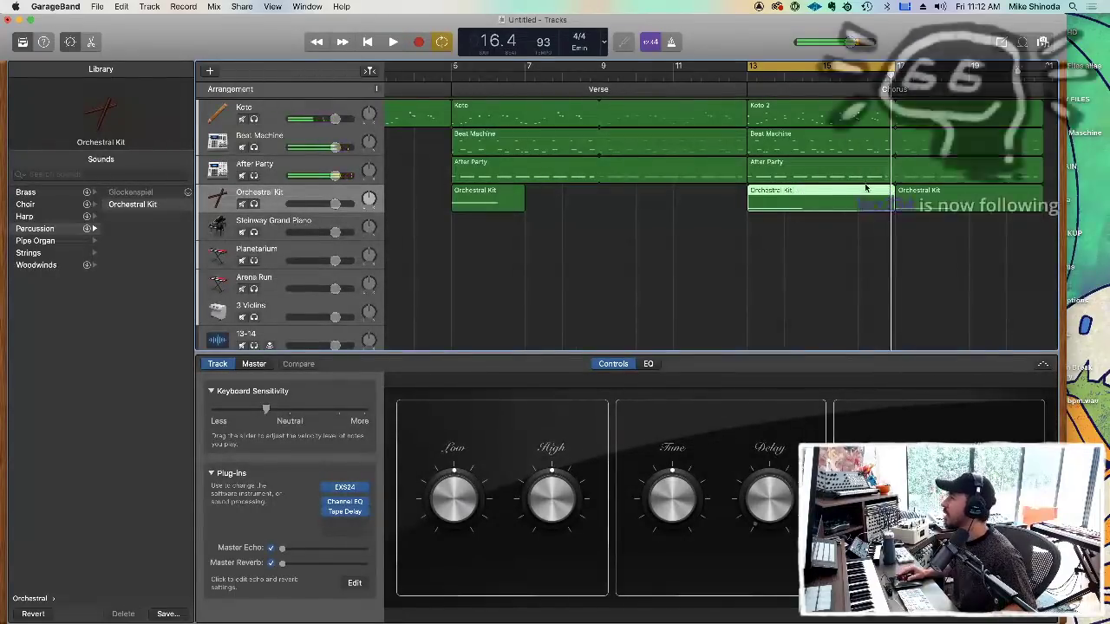
pyautogui.moveTo(889, 205)
pyautogui.mouseDown()
pyautogui.moveTo(819, 206)
pyautogui.moveTo(891, 206)
pyautogui.mouseUp()
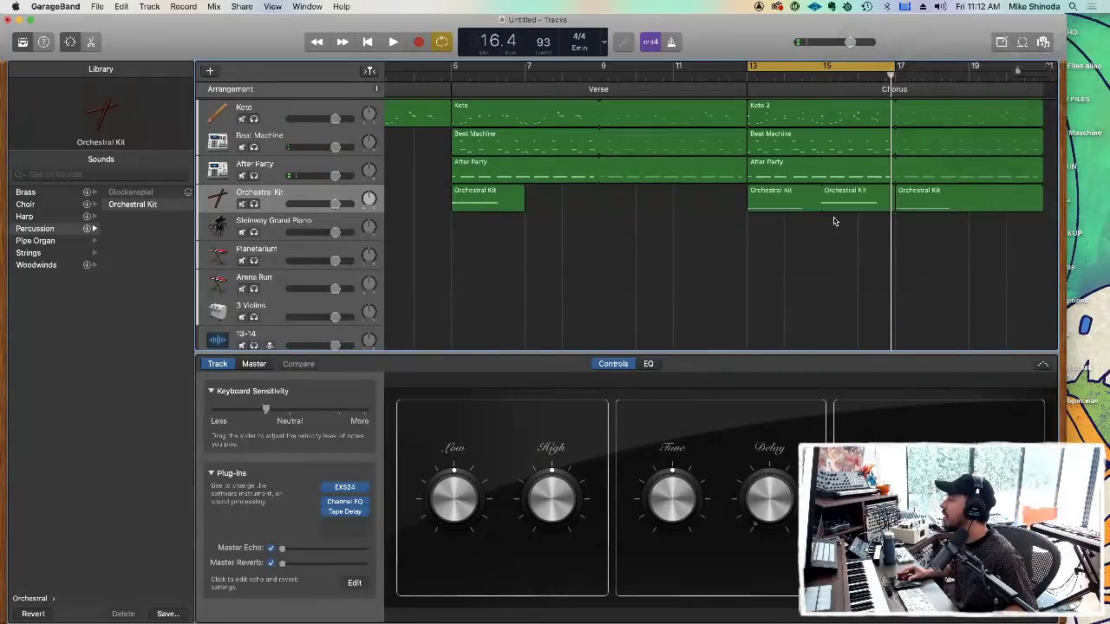
pyautogui.click(815, 209)
pyautogui.click(818, 218)
pyautogui.click(805, 197)
pyautogui.click(820, 228)
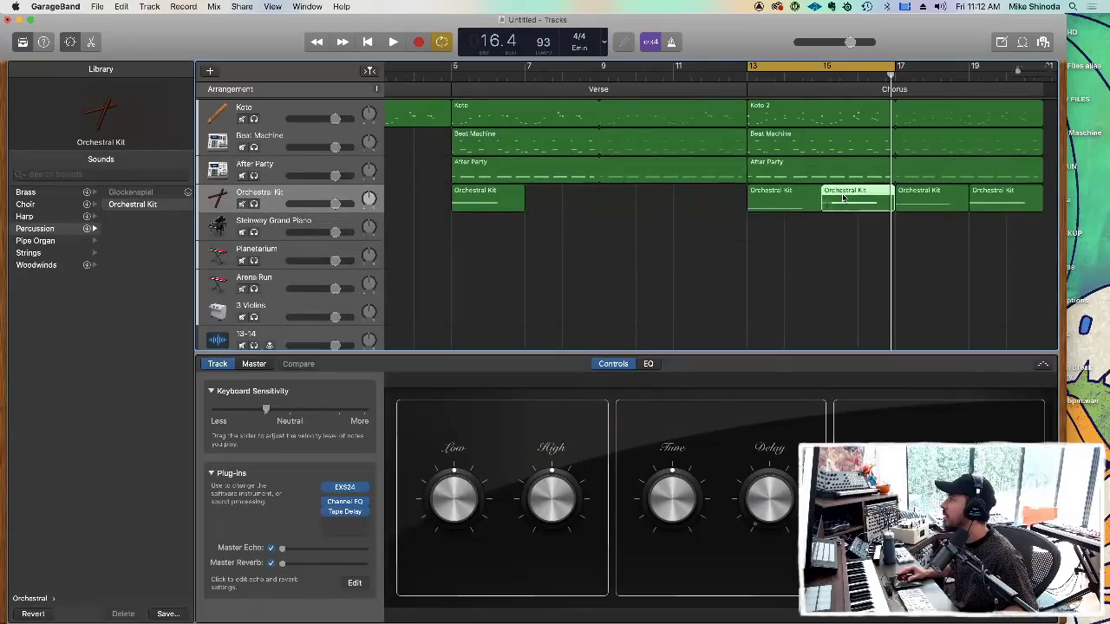
# Join the two Orchestral Kit regions between bars 13 and 17 into one region.
pyautogui.rightClick(829, 199)
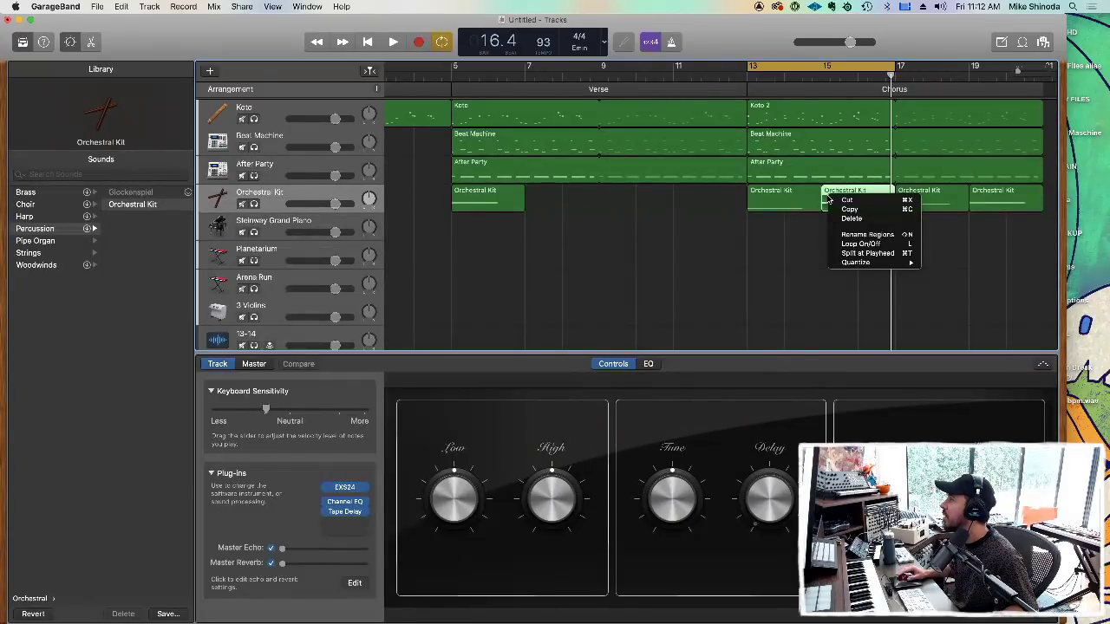
pyautogui.click(782, 225)
pyautogui.click(97, 6)
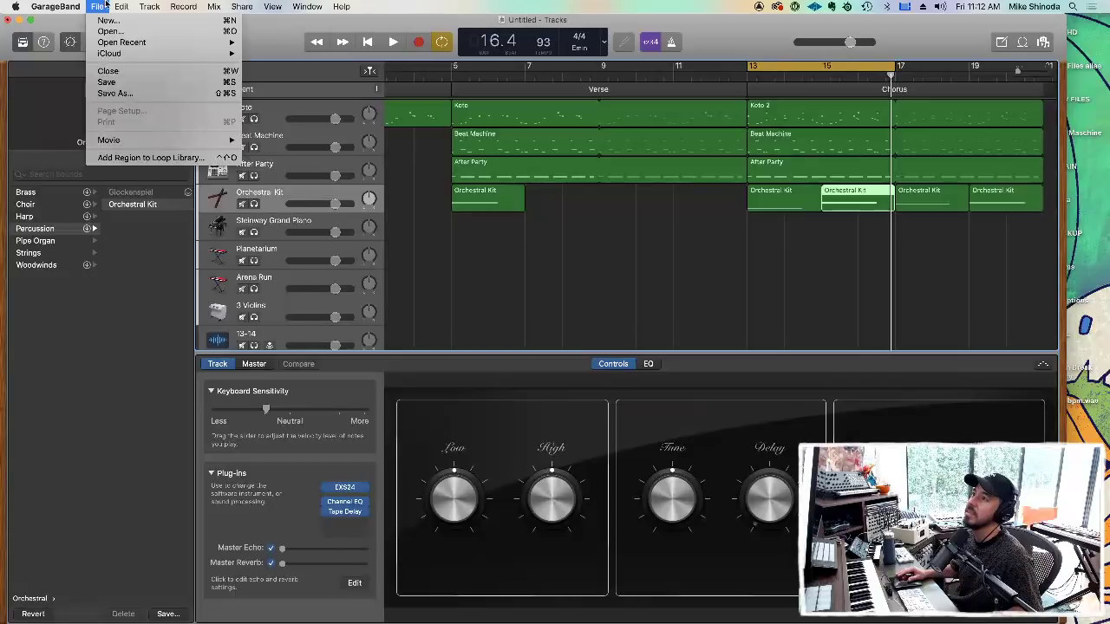
pyautogui.moveTo(123, 5)
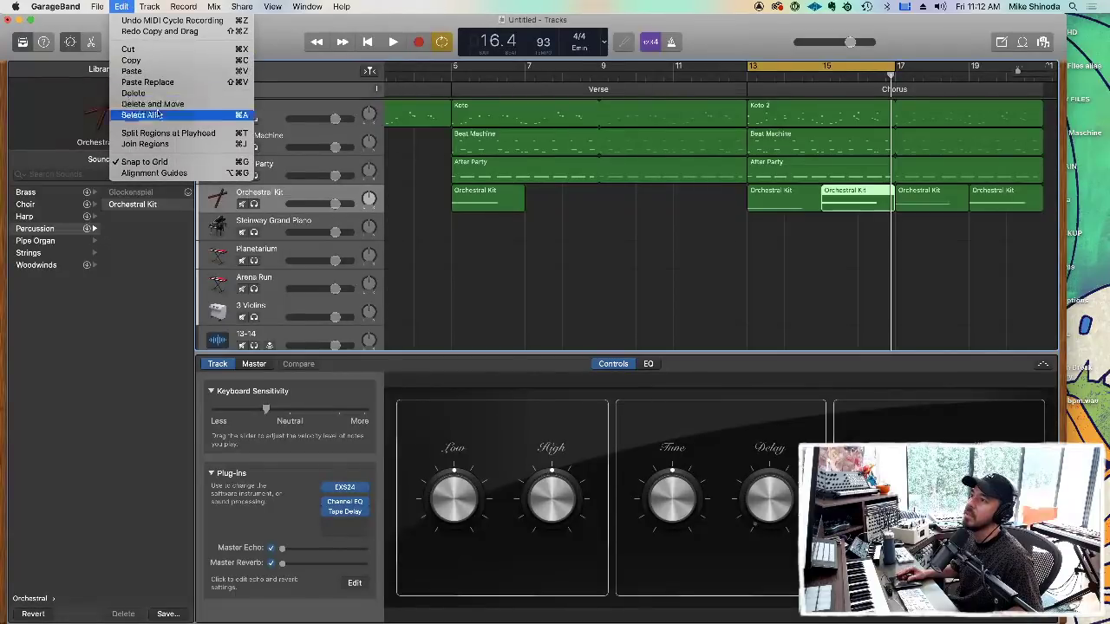
pyautogui.click(242, 146)
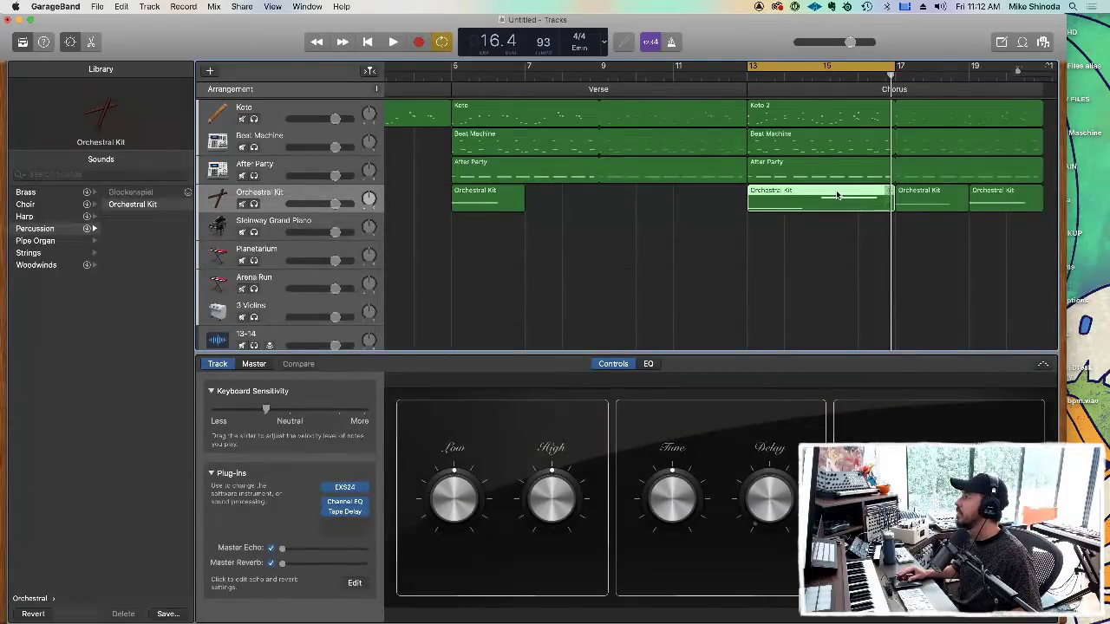
# Copy the joined Orchestral Kit region to bar 17 and the verse Orchestral Kit region from bar 5 to bar 9.
pyautogui.moveTo(834, 197); pyautogui.dragTo(811, 202)
pyautogui.press('super+z')
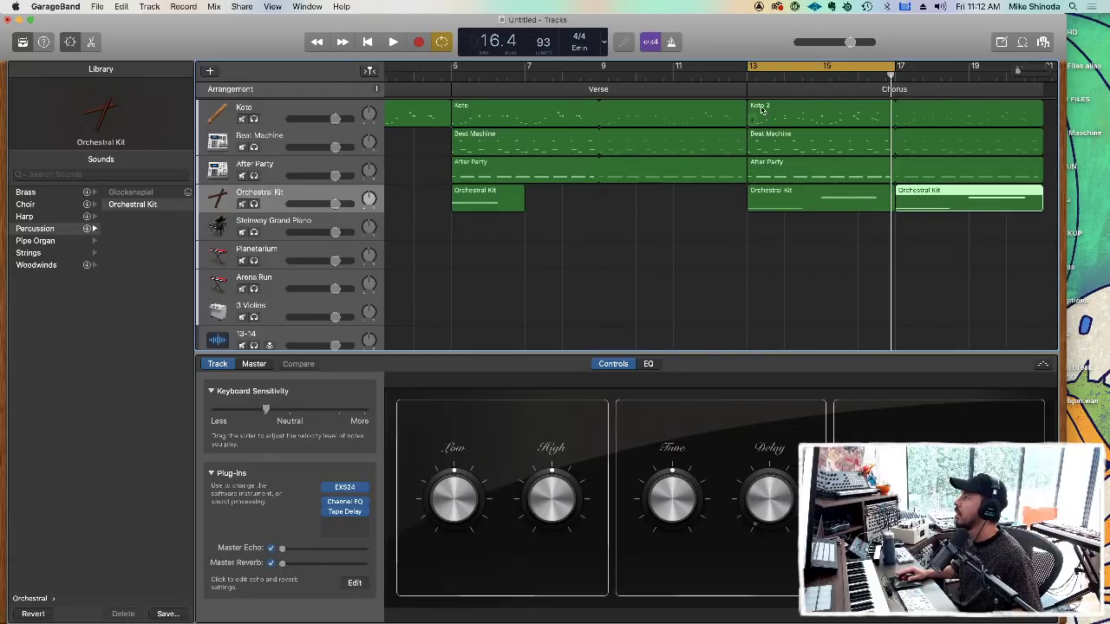
pyautogui.press('space')
pyautogui.moveTo(487, 201); pyautogui.dragTo(634, 195)
# Switch off the Channel EQ plug-in on the master output and close its window.
pyautogui.click(256, 364)
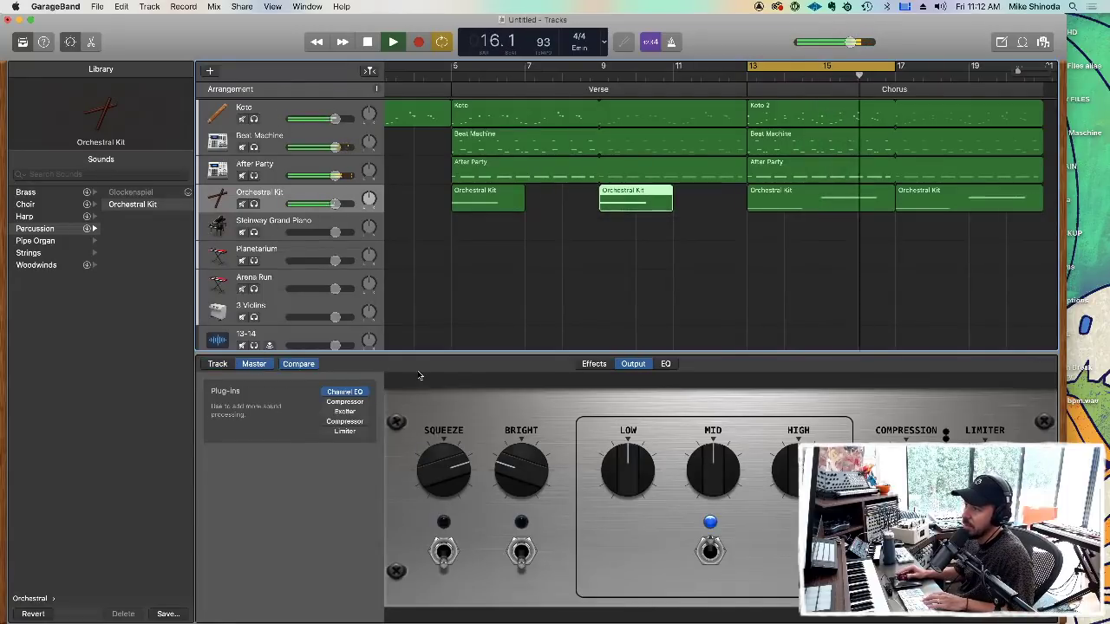
pyautogui.click(352, 395)
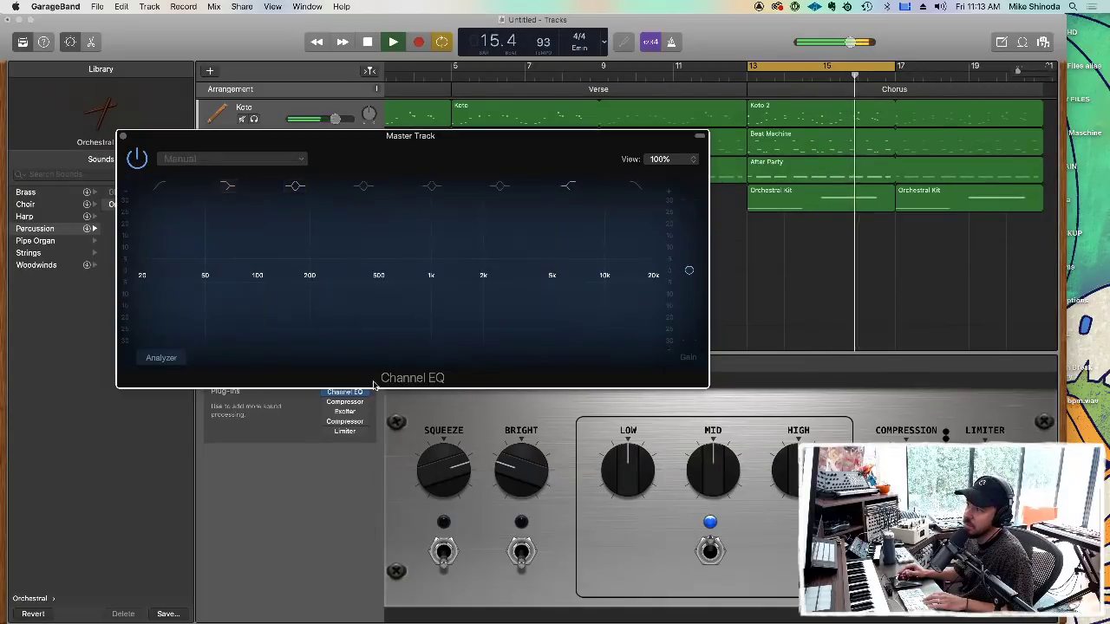
pyautogui.moveTo(353, 424)
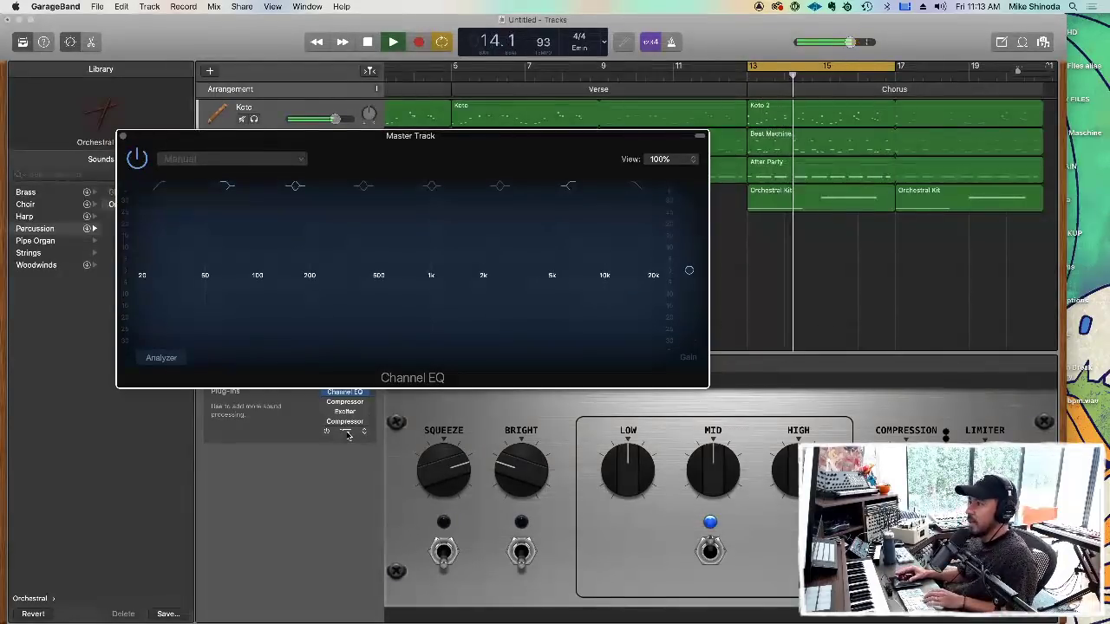
pyautogui.click(137, 161)
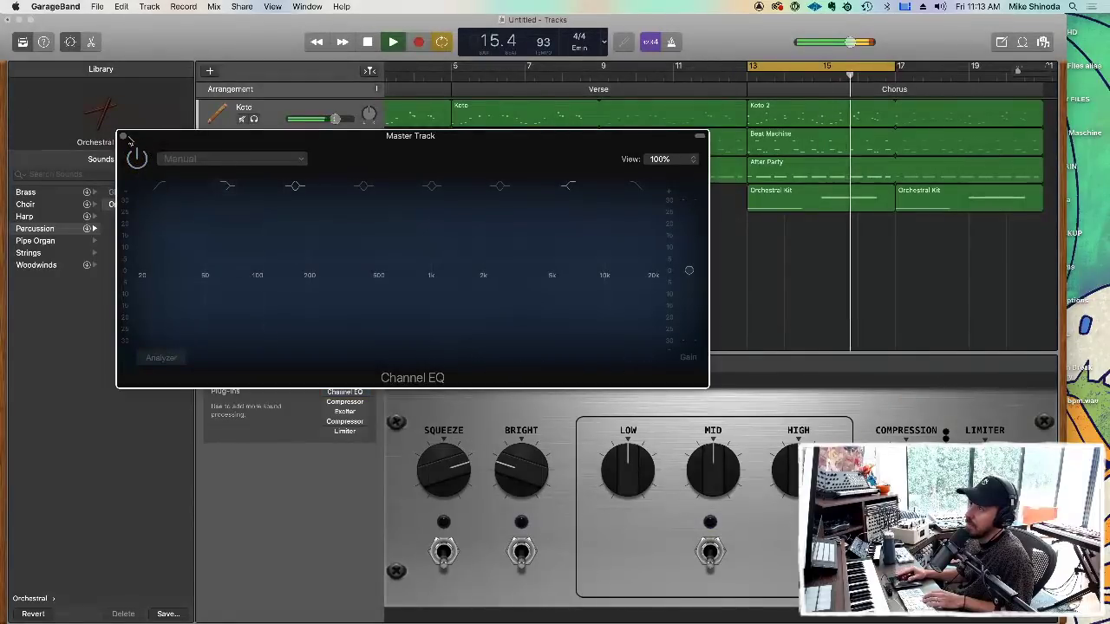
pyautogui.click(123, 137)
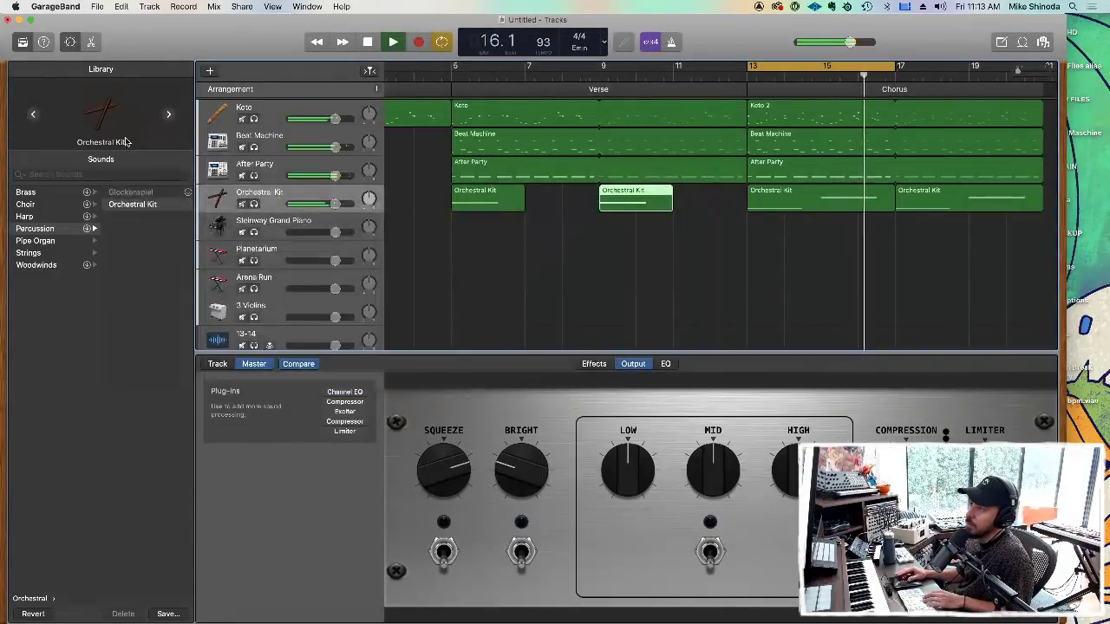
# Open the first Compressor plug-in on the master output and adjust the Squeeze amount with the effect switched on.
pyautogui.click(346, 402)
pyautogui.click(347, 404)
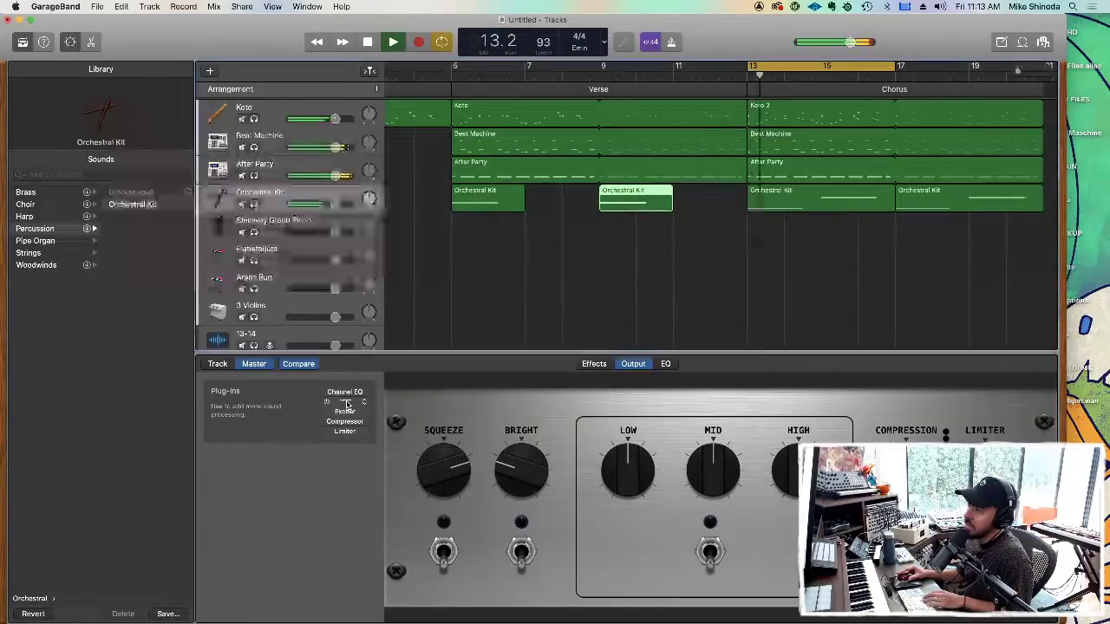
pyautogui.click(345, 404)
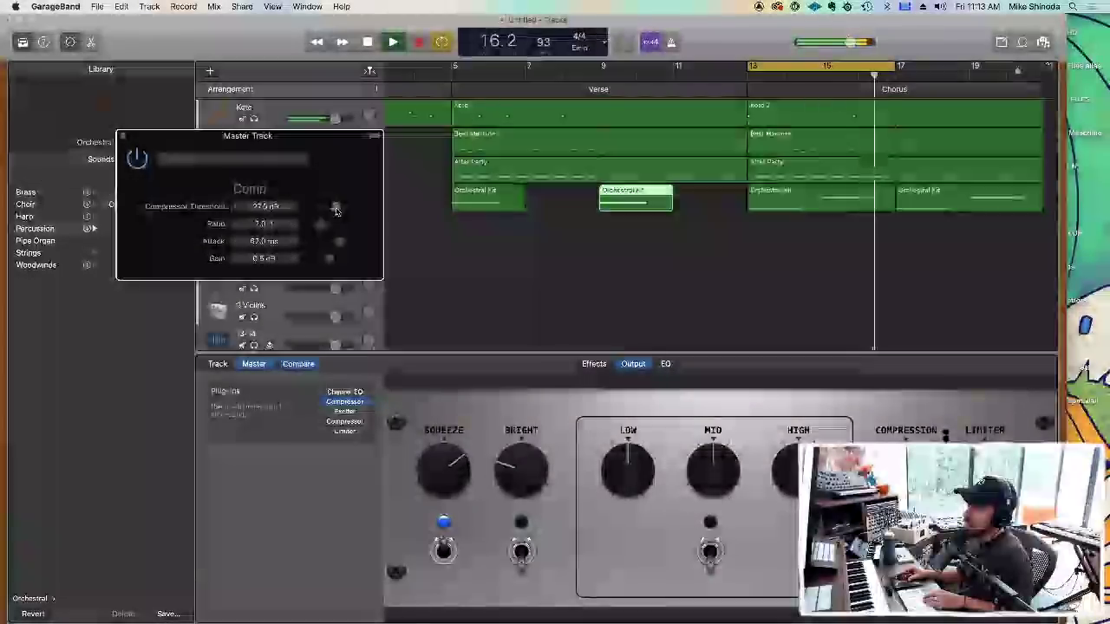
pyautogui.click(460, 460)
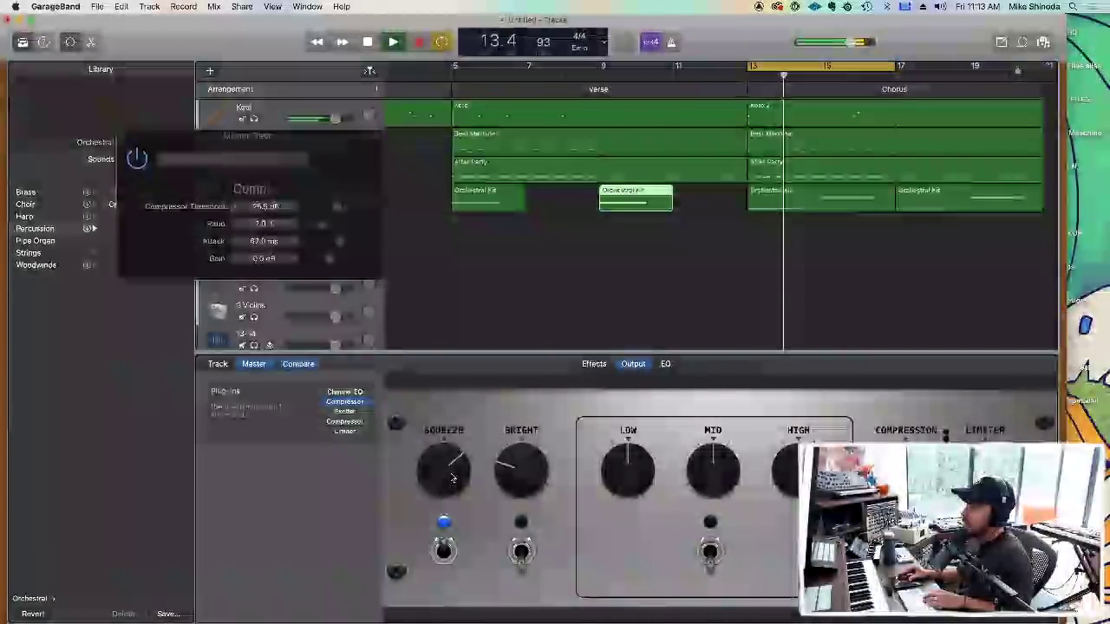
# Raise the Low control of the master EQ and compare the mix with the EQ switched on and off.
pyautogui.moveTo(620, 460); pyautogui.dragTo(621, 433)
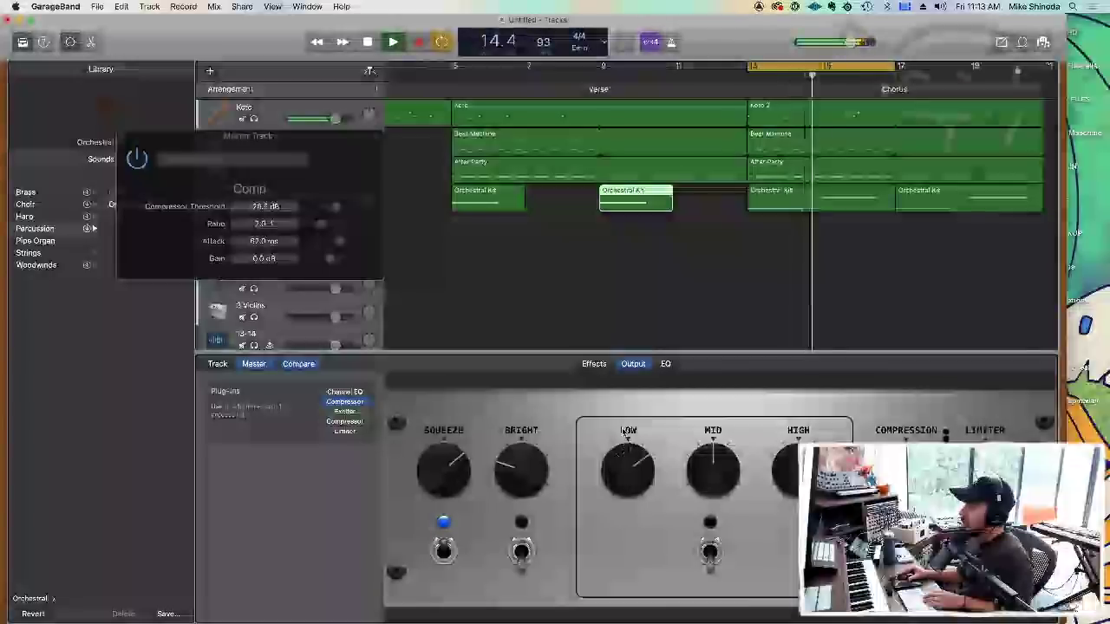
pyautogui.click(709, 552)
pyautogui.click(709, 551)
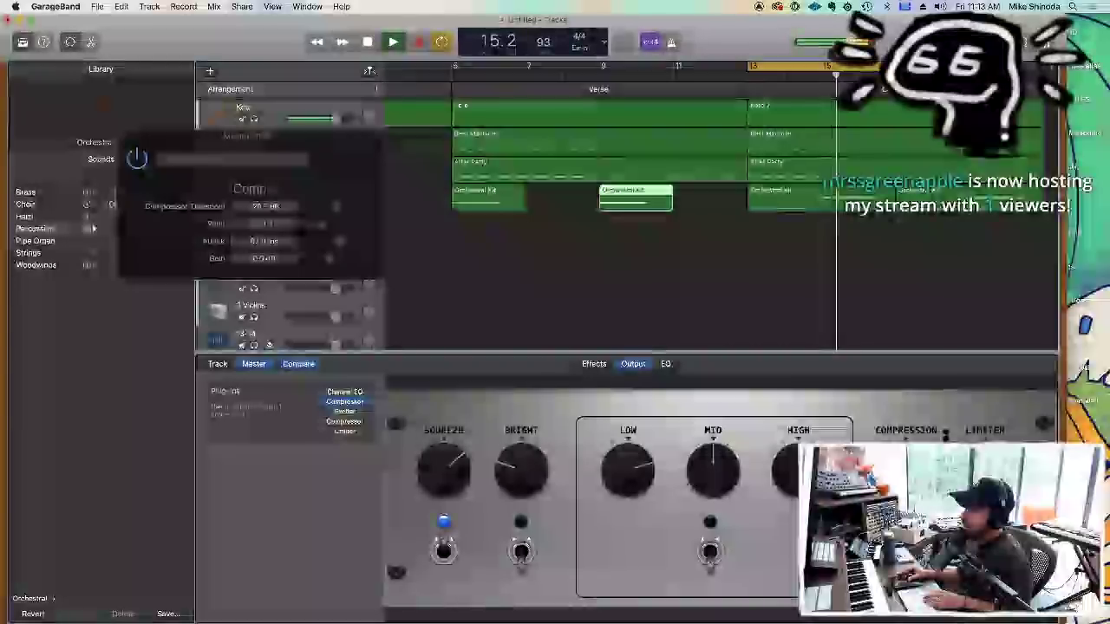
# Switch on the master Limiter and adjust the Bright amount, closing the Compressor window when done.
pyautogui.click(945, 431)
pyautogui.click(945, 431)
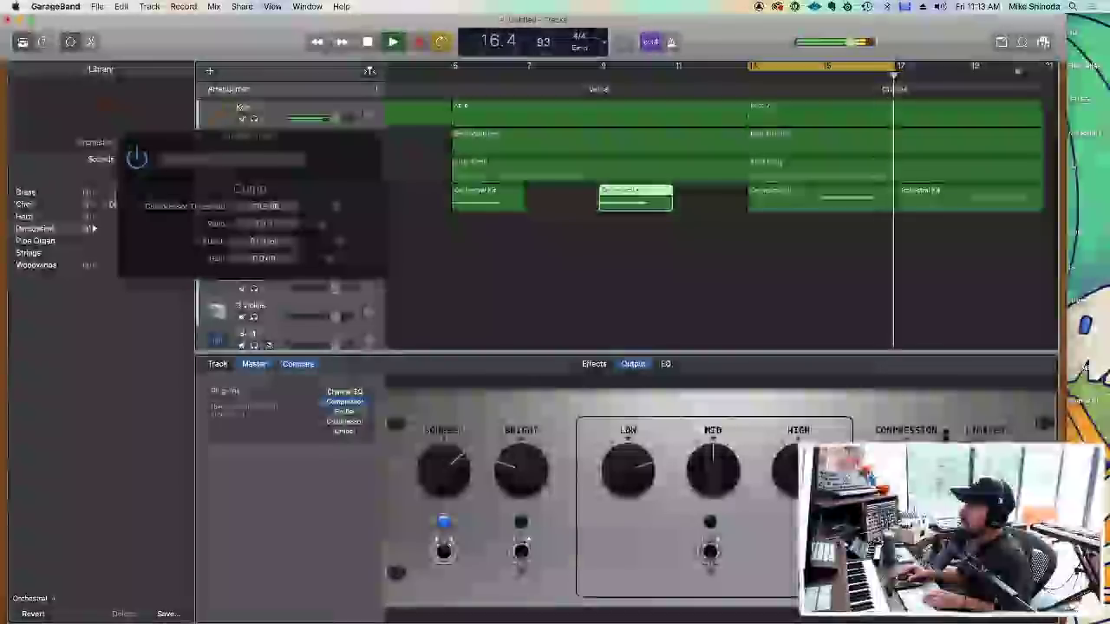
pyautogui.click(521, 552)
pyautogui.moveTo(523, 469); pyautogui.dragTo(525, 511)
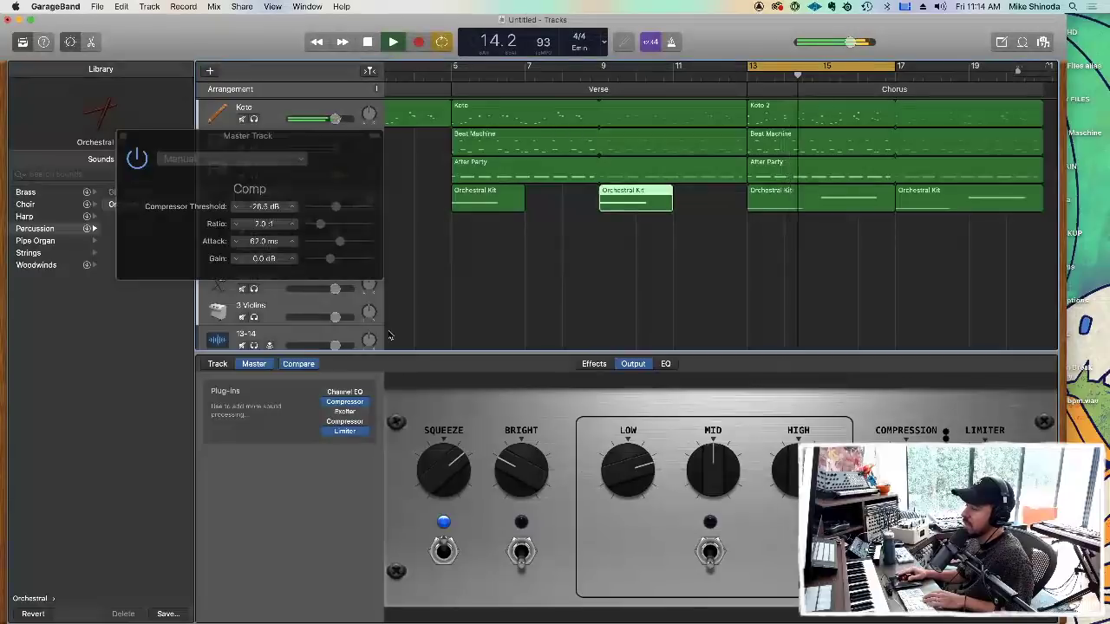
pyautogui.click(122, 136)
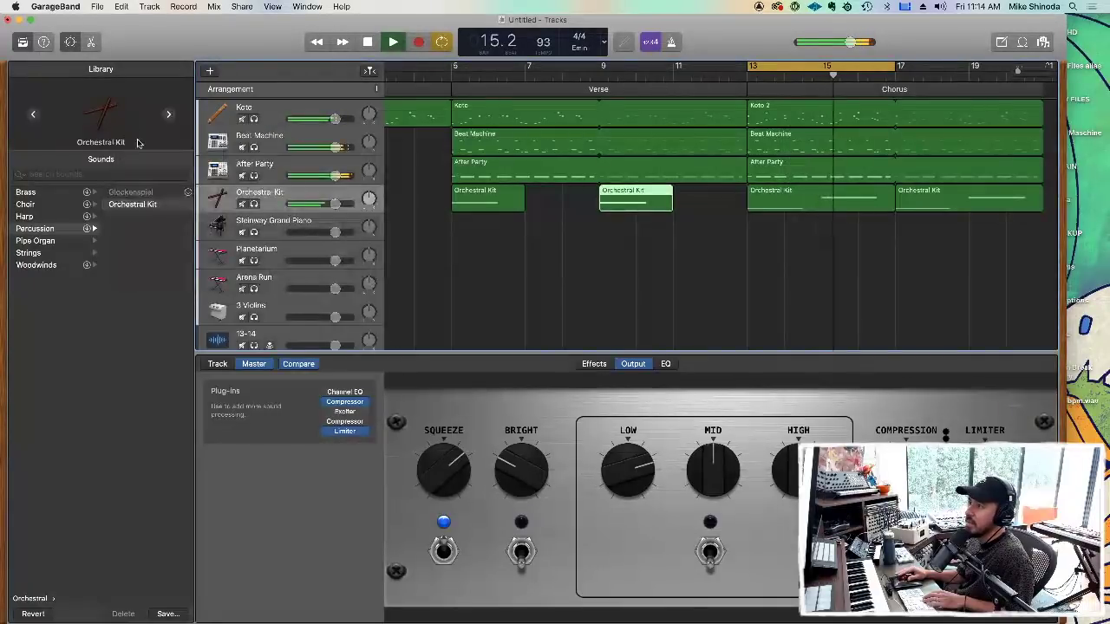
# Audition the Steinway Grand Piano, Planetarium, Arena Run and 3 Violins tracks over the looping chorus, ending on 3 Violins.
pyautogui.click(281, 224)
pyautogui.click(276, 258)
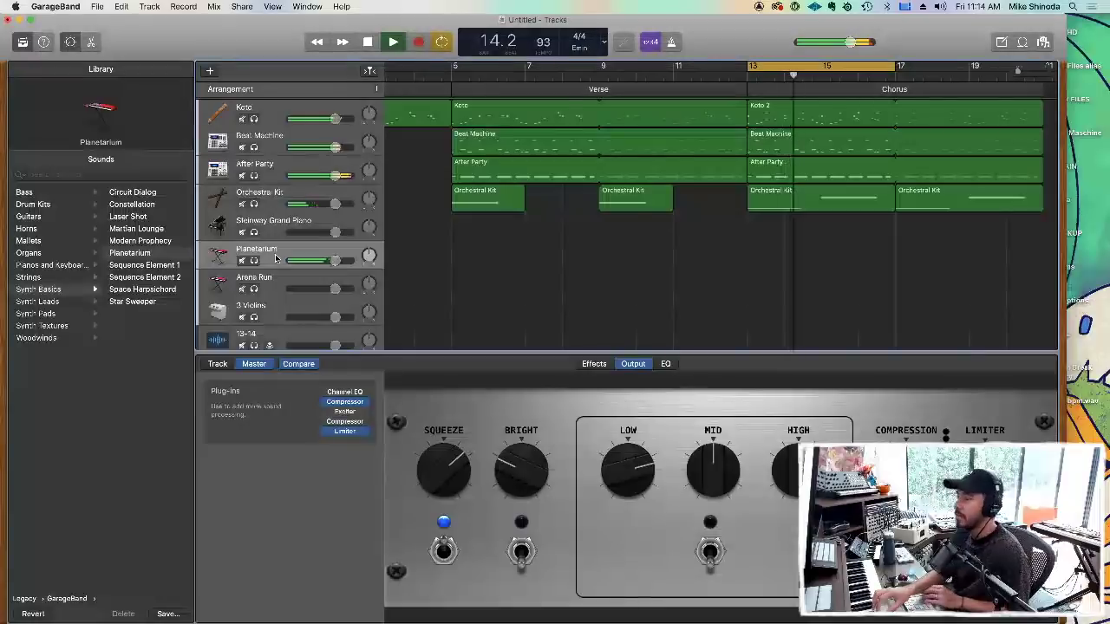
pyautogui.click(272, 289)
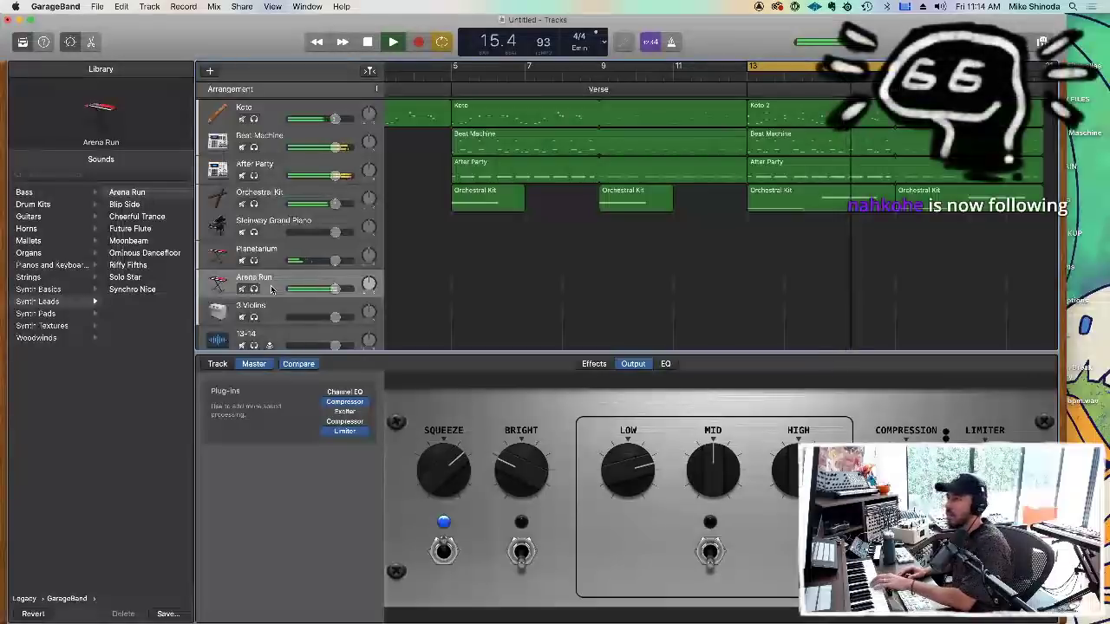
pyautogui.click(281, 314)
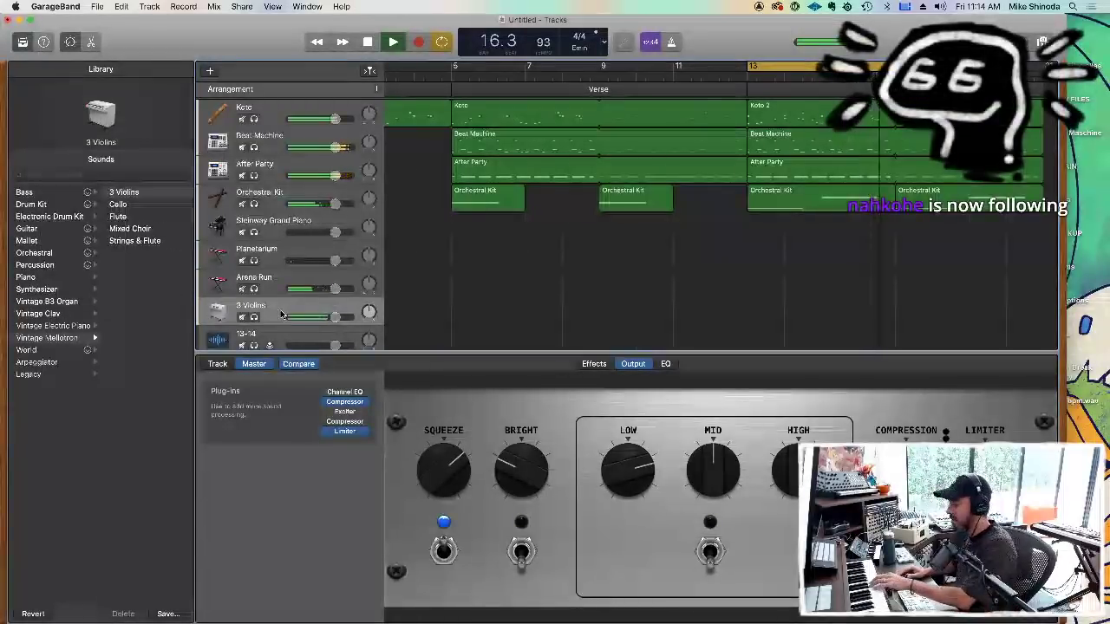
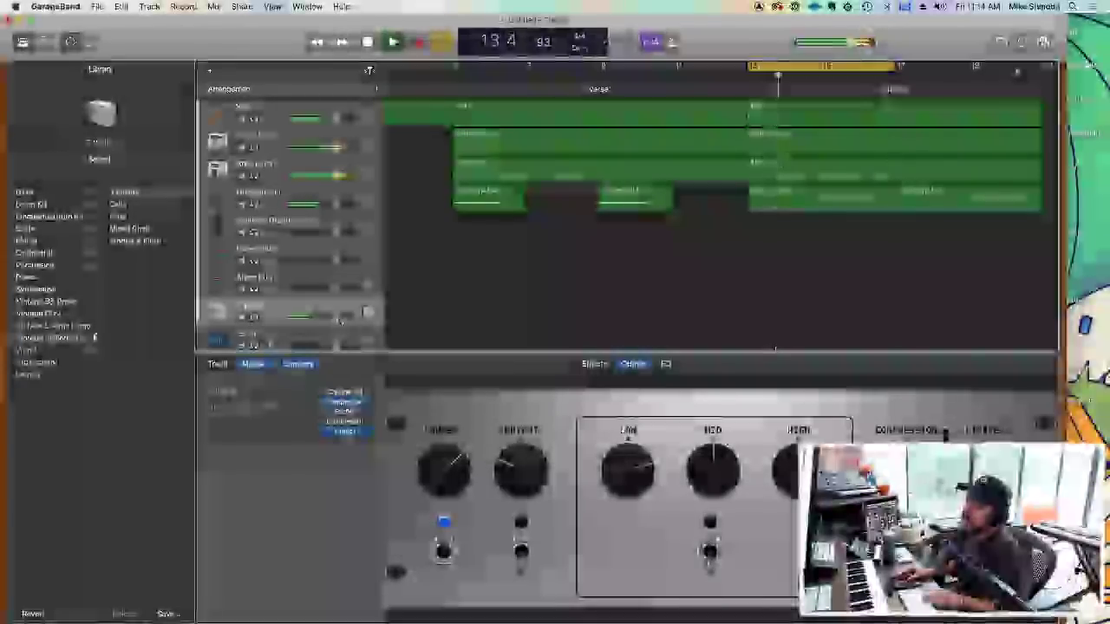
# Lower the 3 Violins track volume and record a part over bars 15 and 16 of the chorus loop.
pyautogui.click(335, 316)
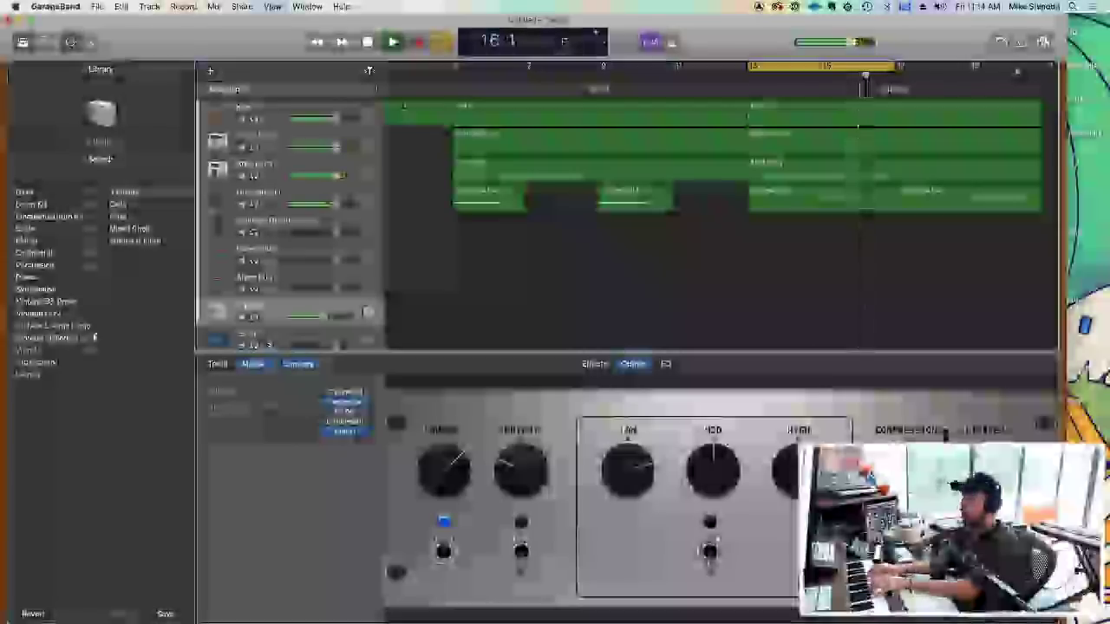
pyautogui.click(418, 41)
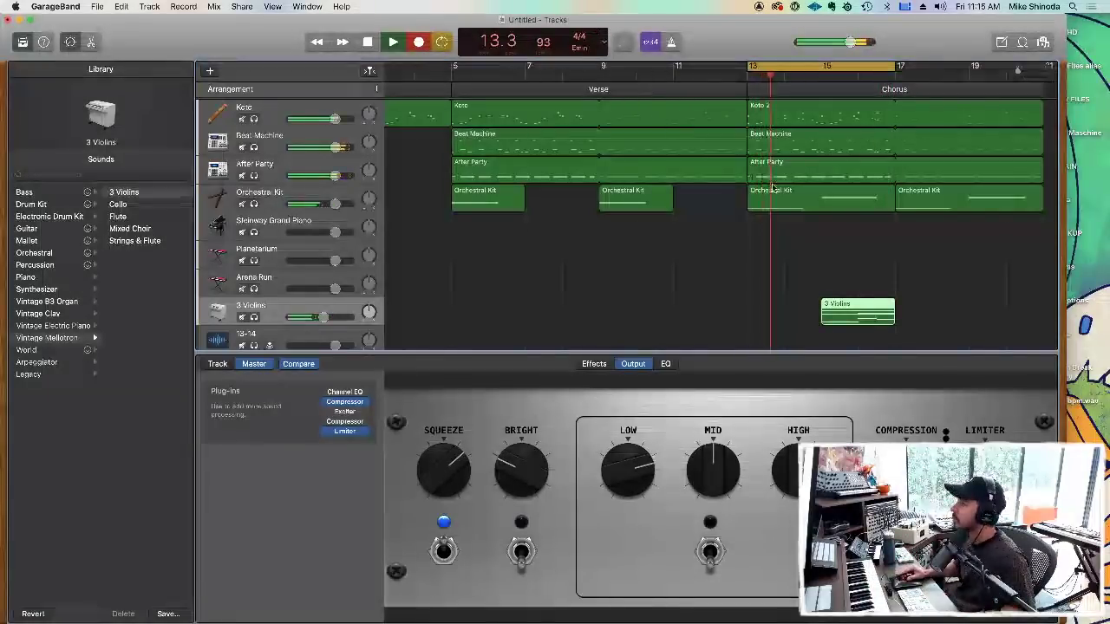
# Open the recorded 3 Violins region for editing and set its time quantize to 1/8 Note.
pyautogui.doubleClick(273, 305)
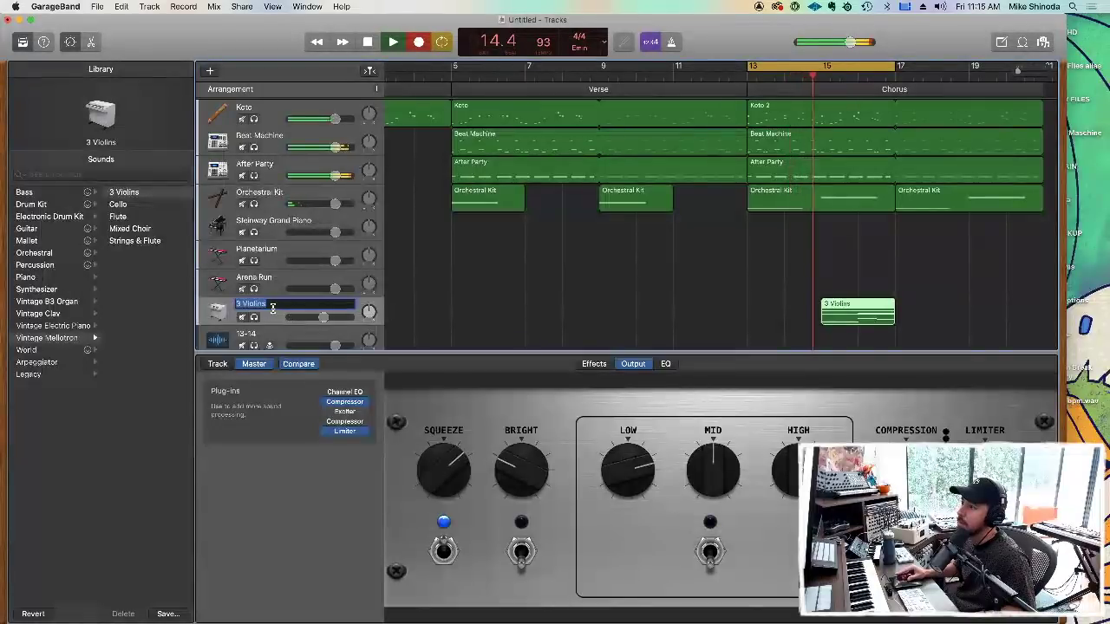
pyautogui.click(218, 365)
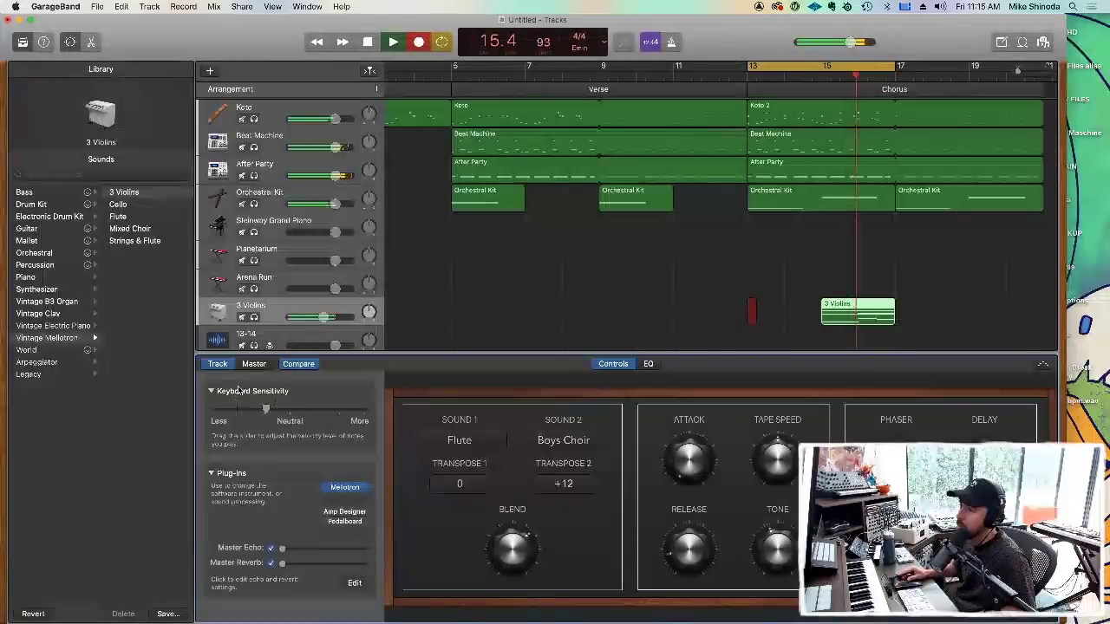
pyautogui.click(255, 364)
pyautogui.click(218, 364)
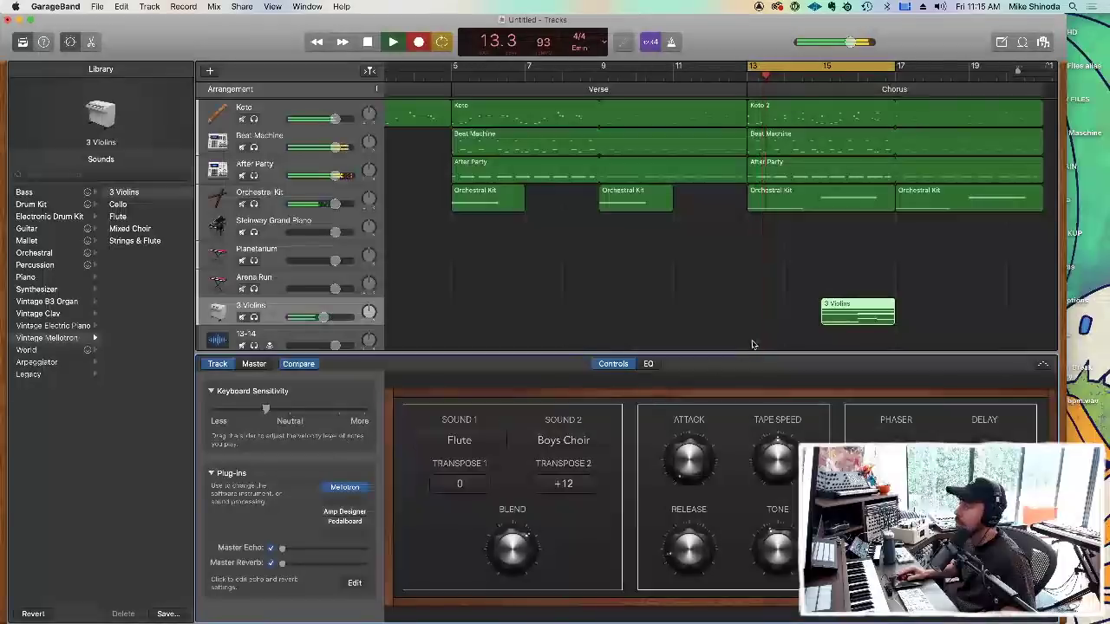
pyautogui.doubleClick(851, 310)
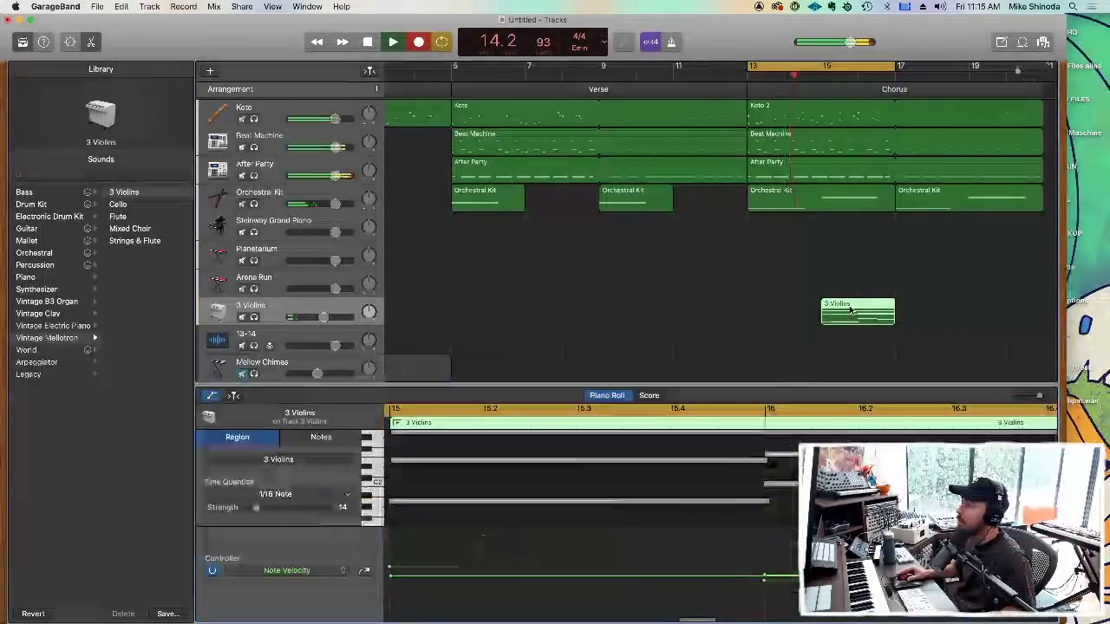
pyautogui.click(275, 493)
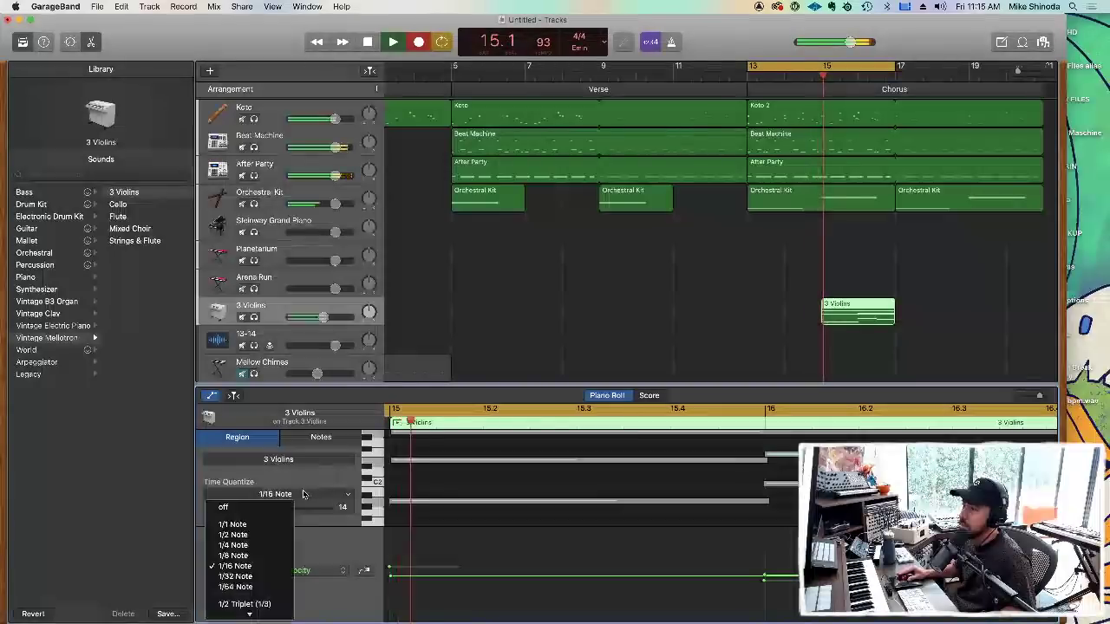
pyautogui.click(258, 556)
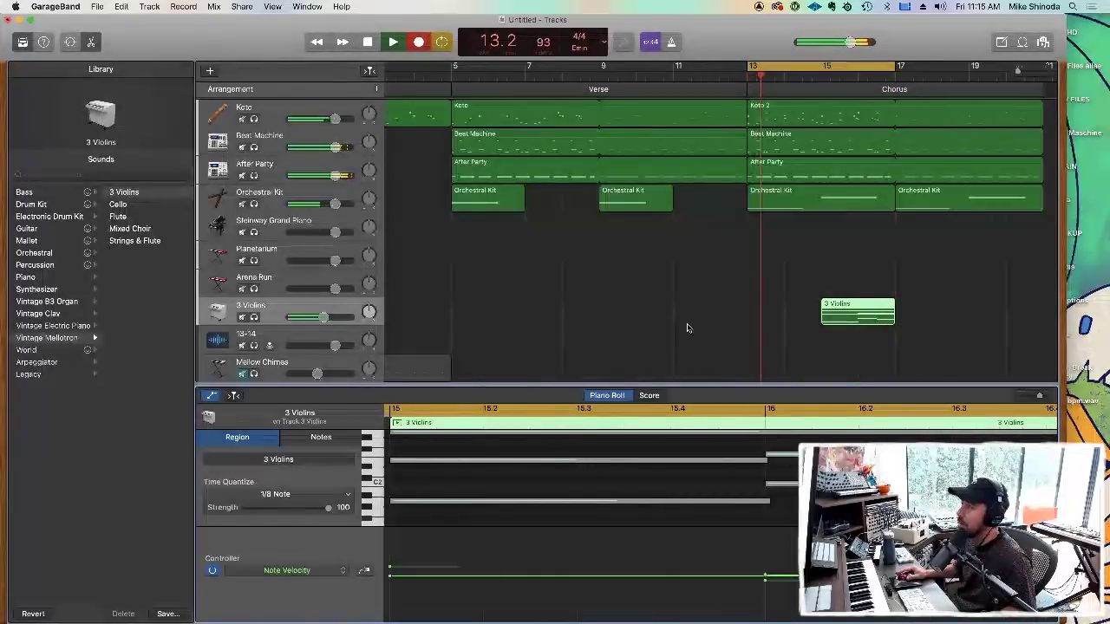
# Lower the volumes of the 3 Violins and Orchestral Kit tracks.
pyautogui.click(599, 320)
pyautogui.moveTo(334, 321); pyautogui.dragTo(319, 317)
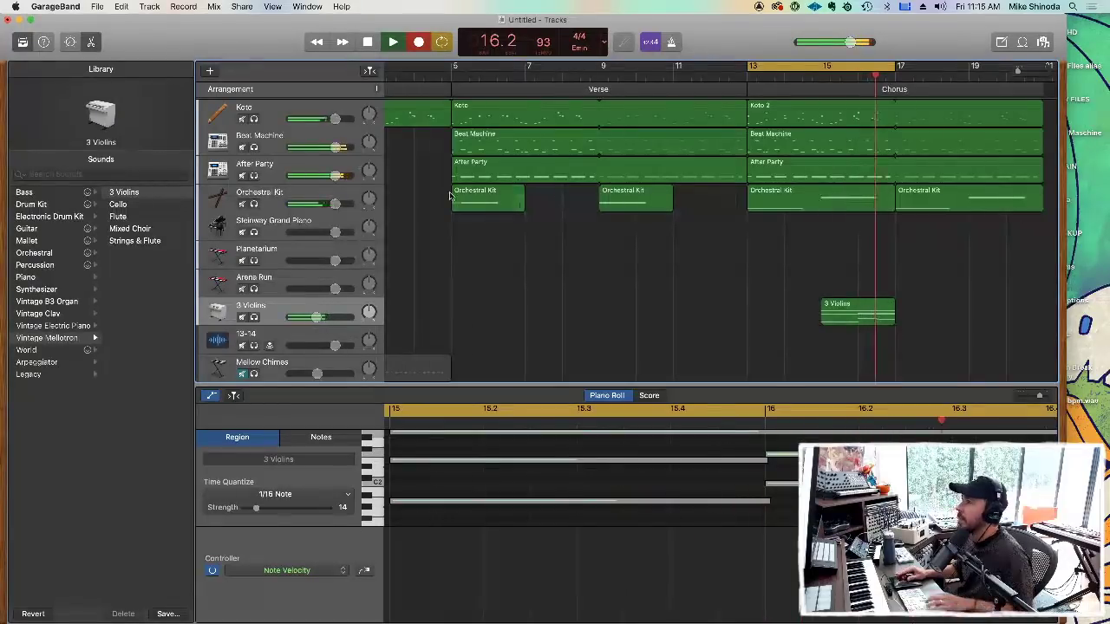
pyautogui.moveTo(335, 203); pyautogui.dragTo(321, 205)
# Examine the Orchestral Kit chorus region's settings and notes in the Piano Roll and Score views, closing the editor when done.
pyautogui.click(261, 198)
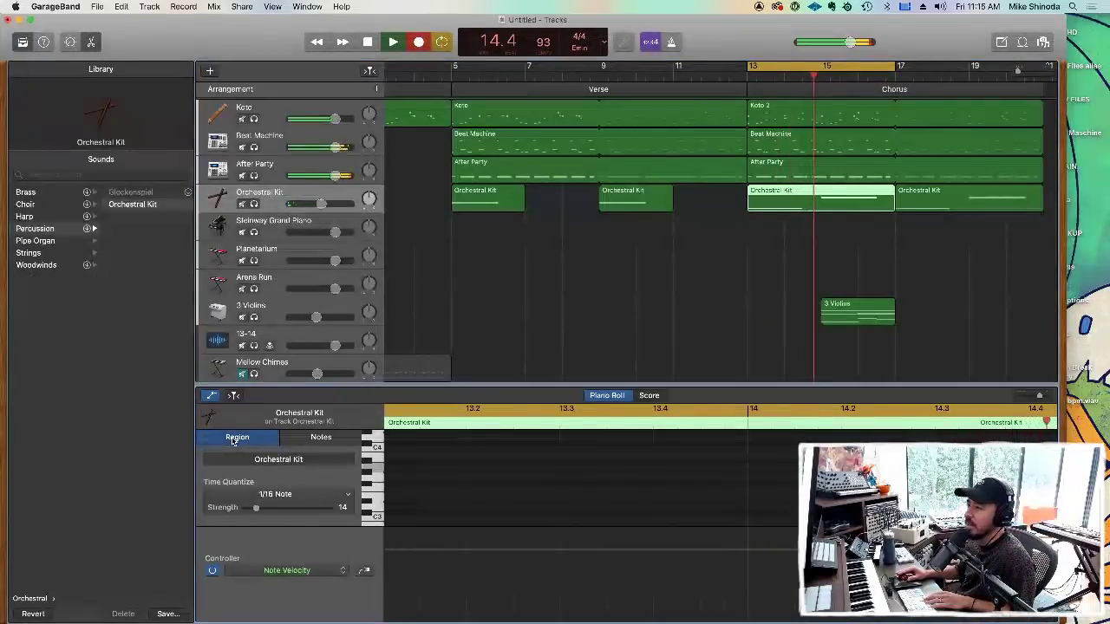
pyautogui.click(308, 438)
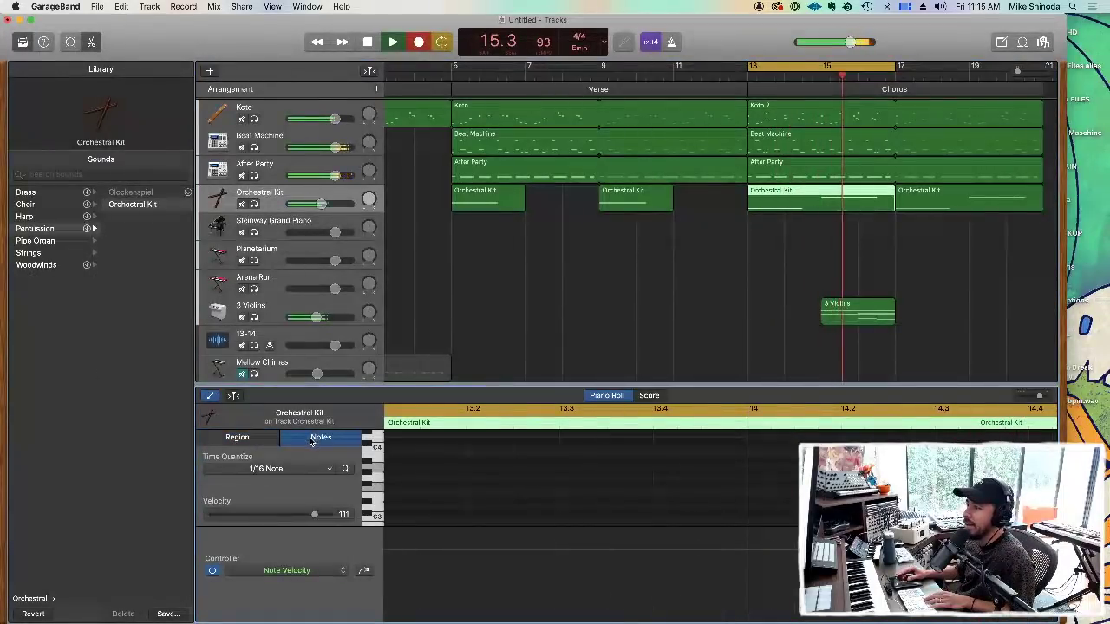
pyautogui.click(262, 441)
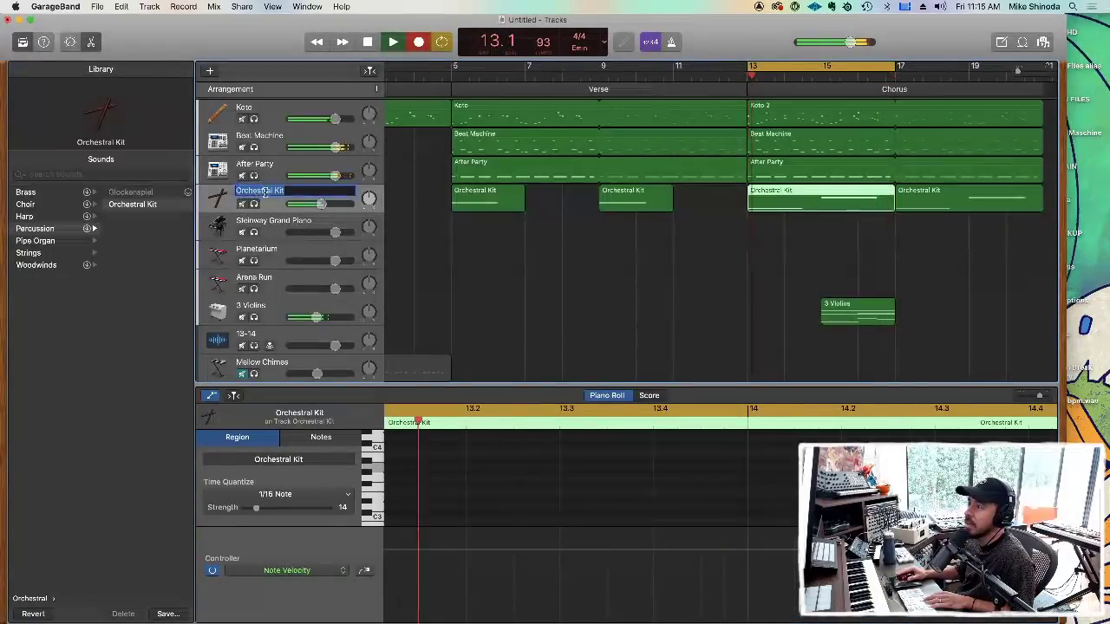
pyautogui.press('Return')
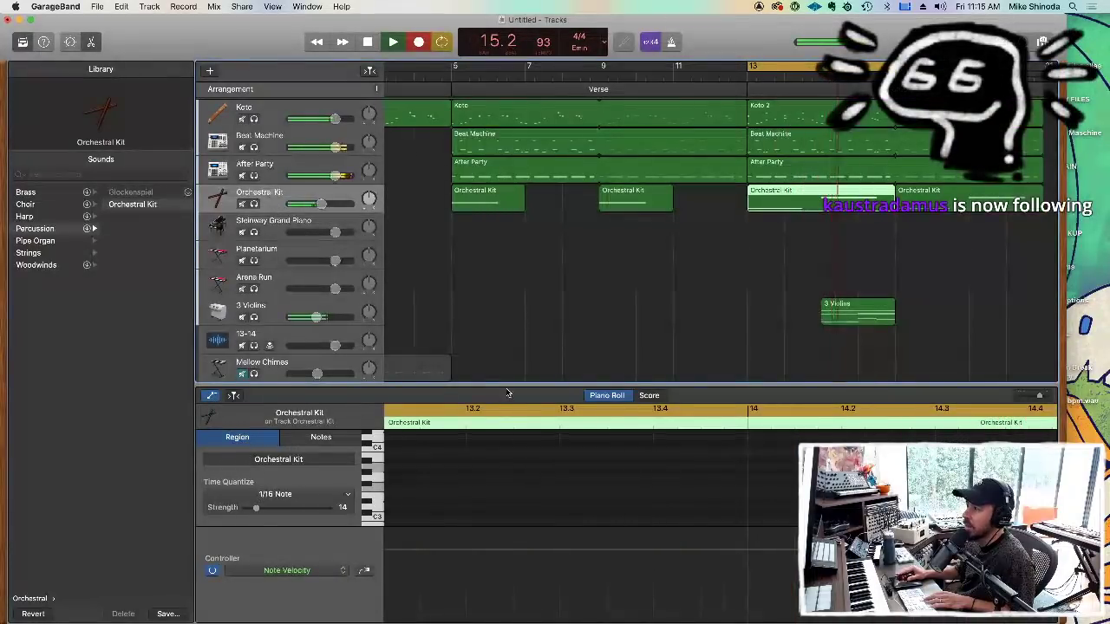
pyautogui.moveTo(507, 385); pyautogui.dragTo(506, 344)
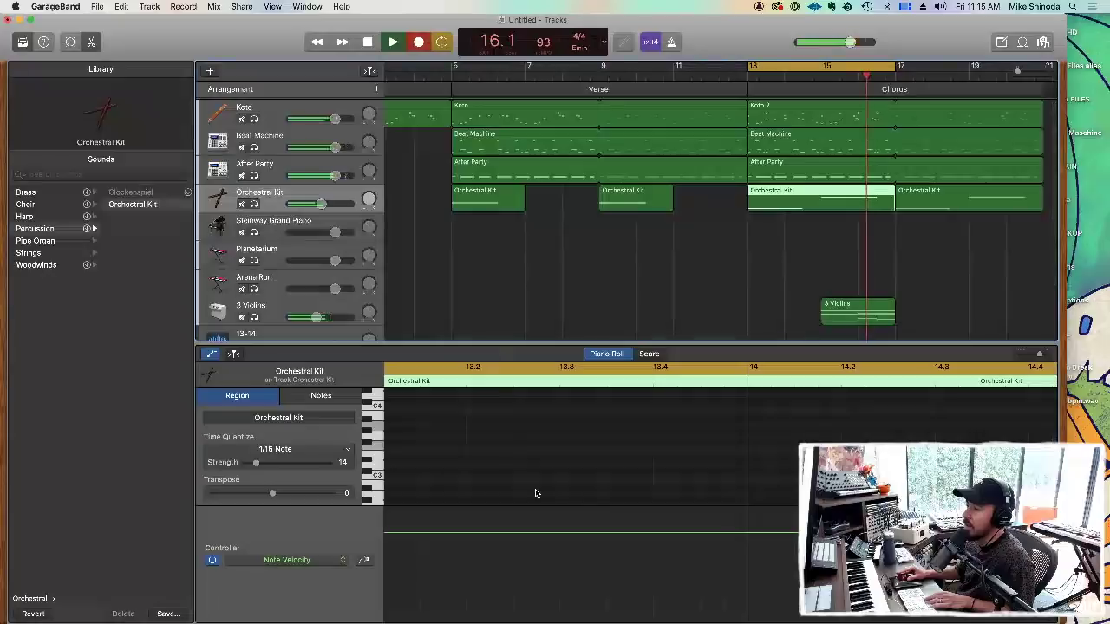
pyautogui.moveTo(238, 513); pyautogui.dragTo(244, 555)
pyautogui.click(312, 395)
pyautogui.click(265, 399)
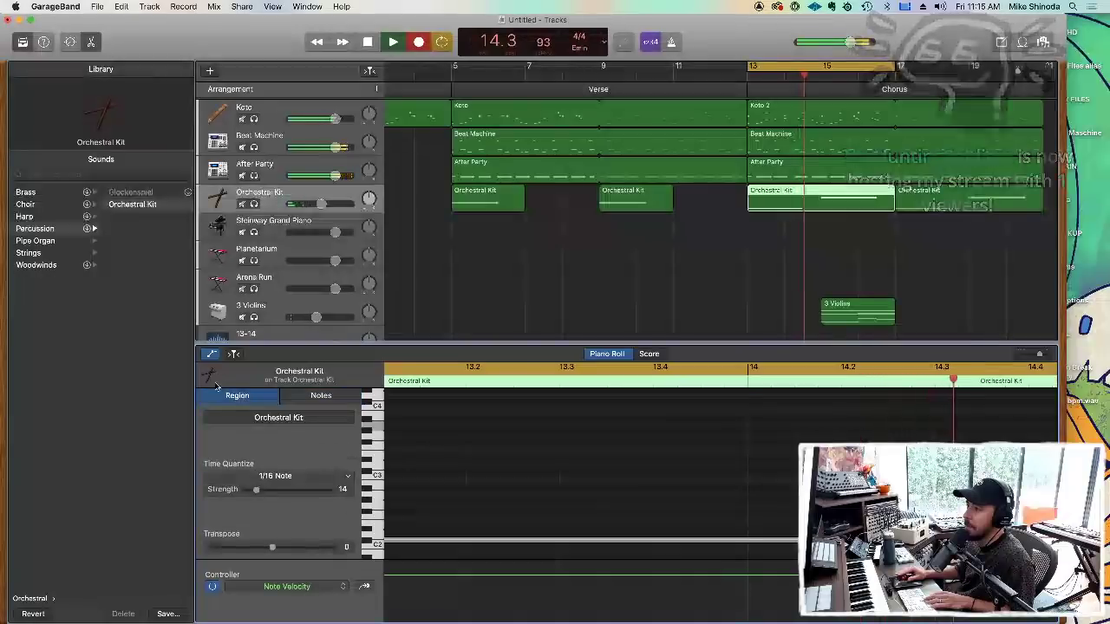
pyautogui.click(650, 354)
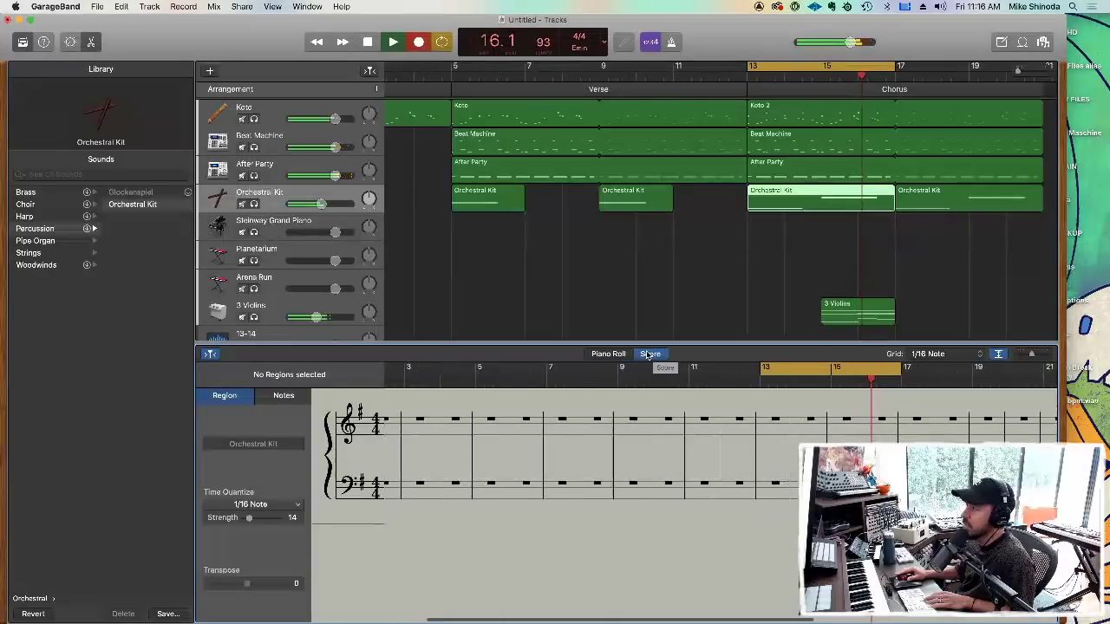
pyautogui.click(609, 353)
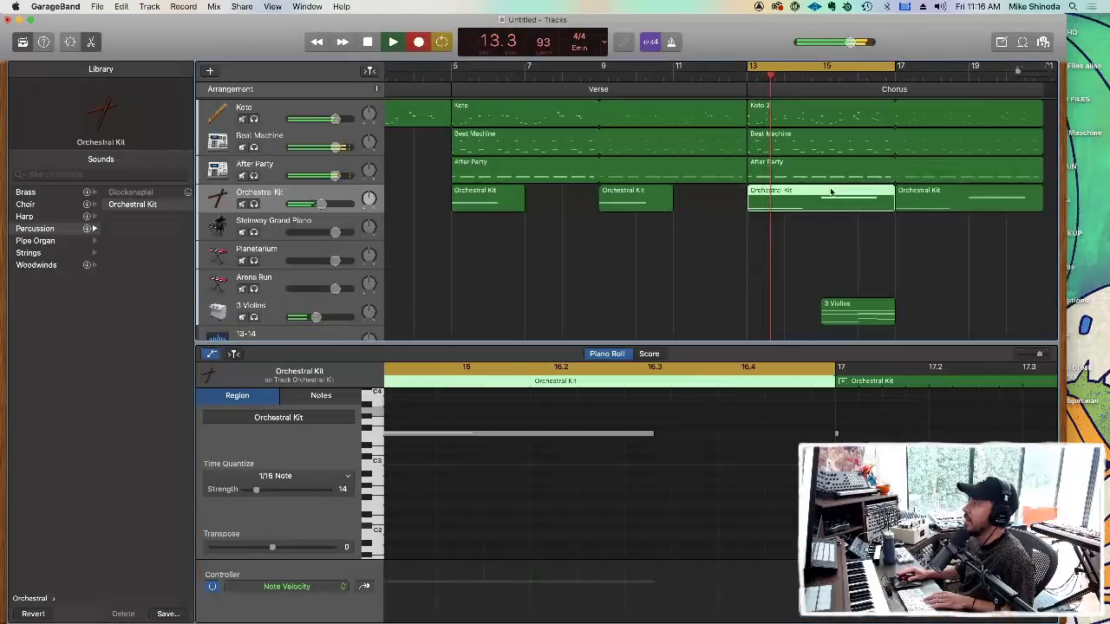
pyautogui.press('e')
pyautogui.press('super+Down')
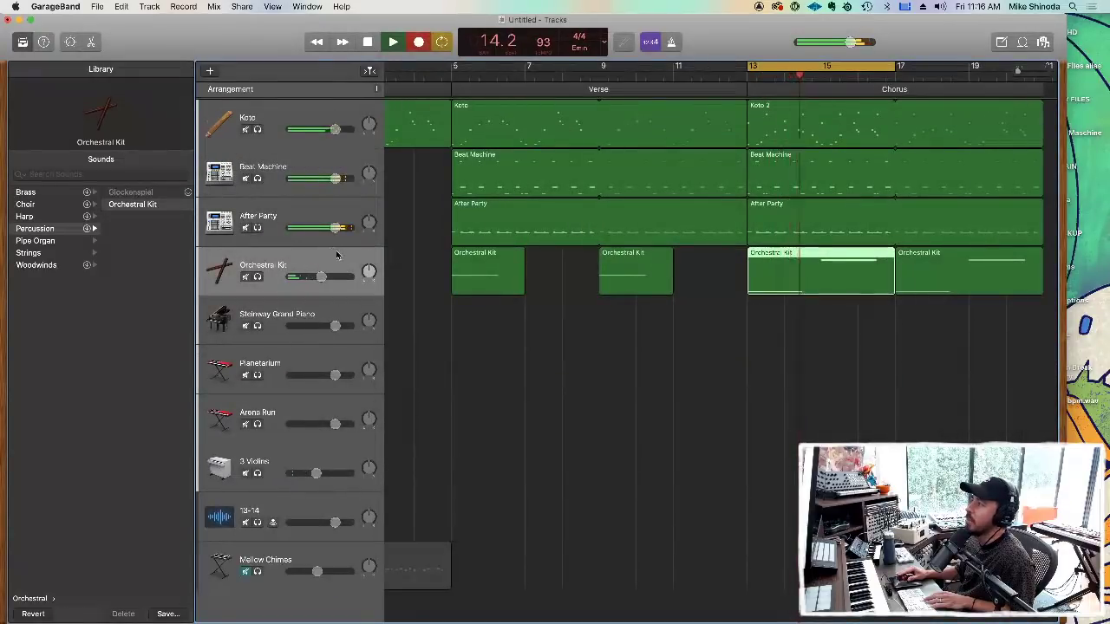
pyautogui.press('super+Up')
# Add a Space Designer reverb plug-in in the empty slot of the Orchestral Kit track.
pyautogui.press('b')
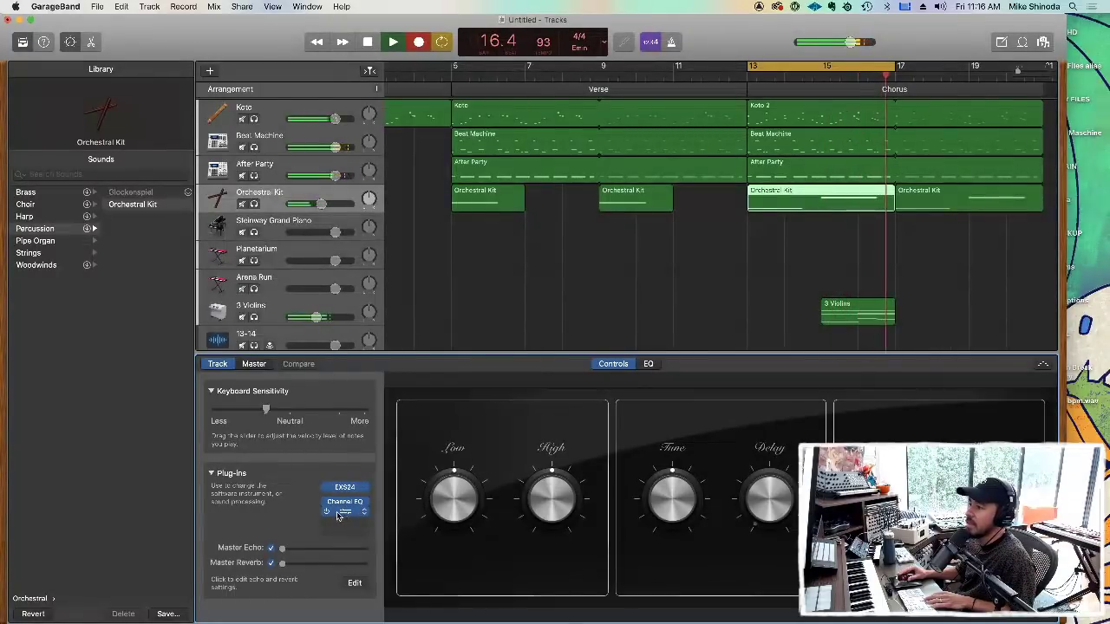
pyautogui.click(364, 522)
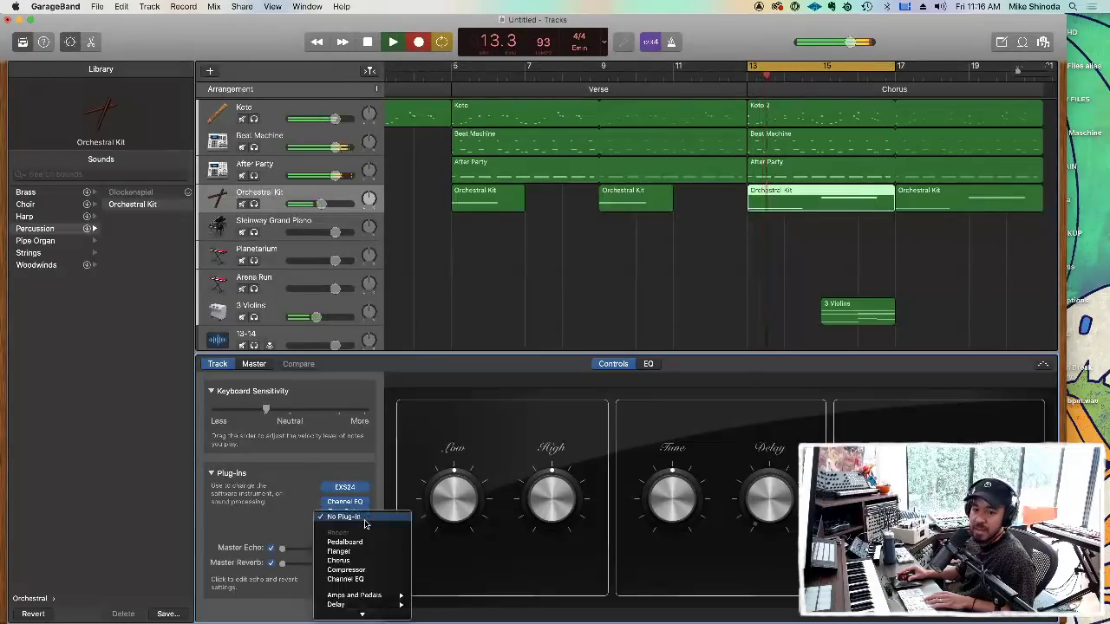
pyautogui.moveTo(362, 612)
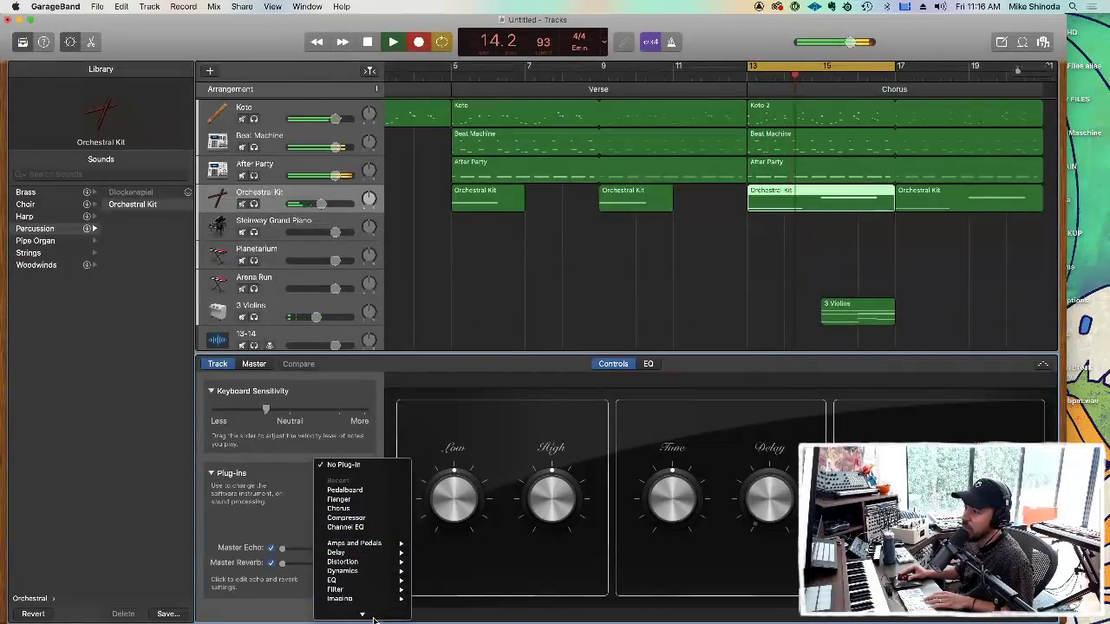
pyautogui.moveTo(375, 579)
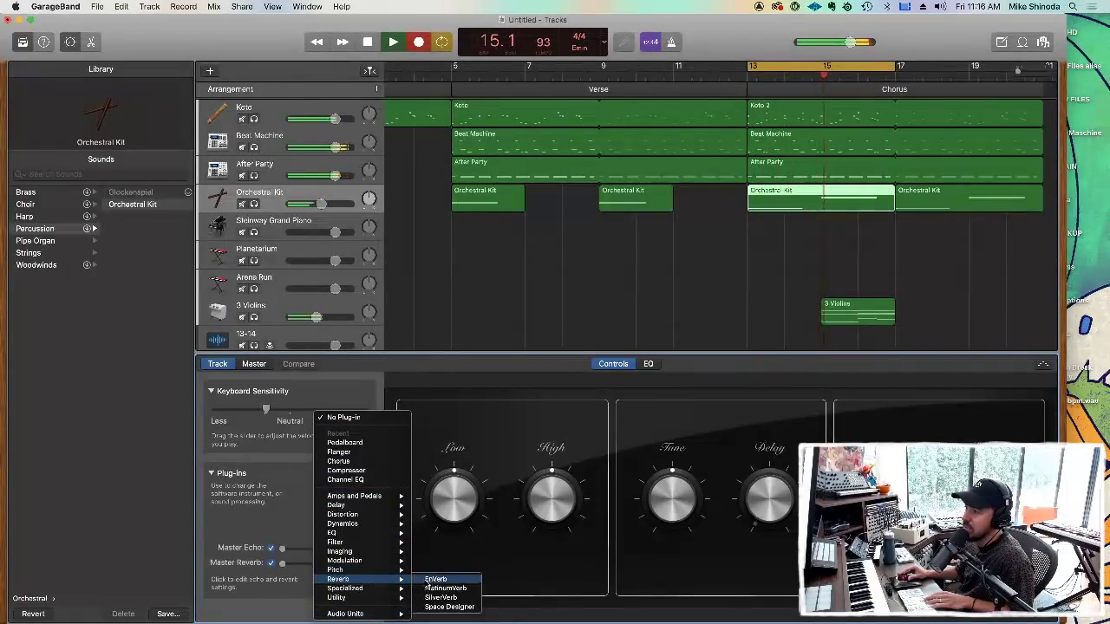
pyautogui.click(450, 607)
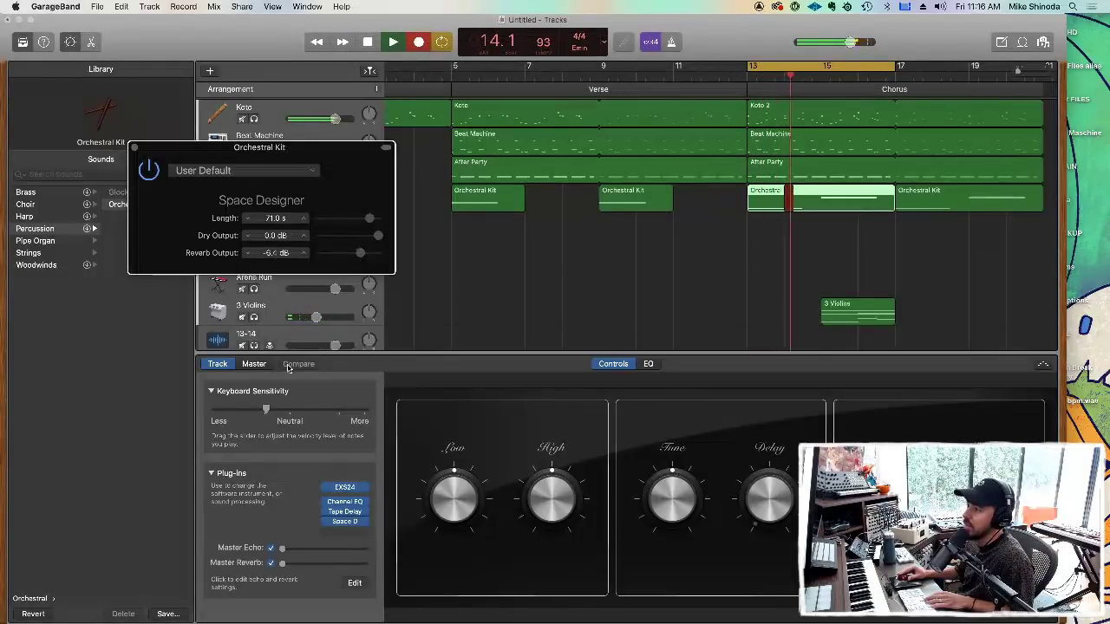
# Replace Space Designer with the SilverVerb reverb on the Orchestral Kit track and slightly lower the track's volume.
pyautogui.click(365, 524)
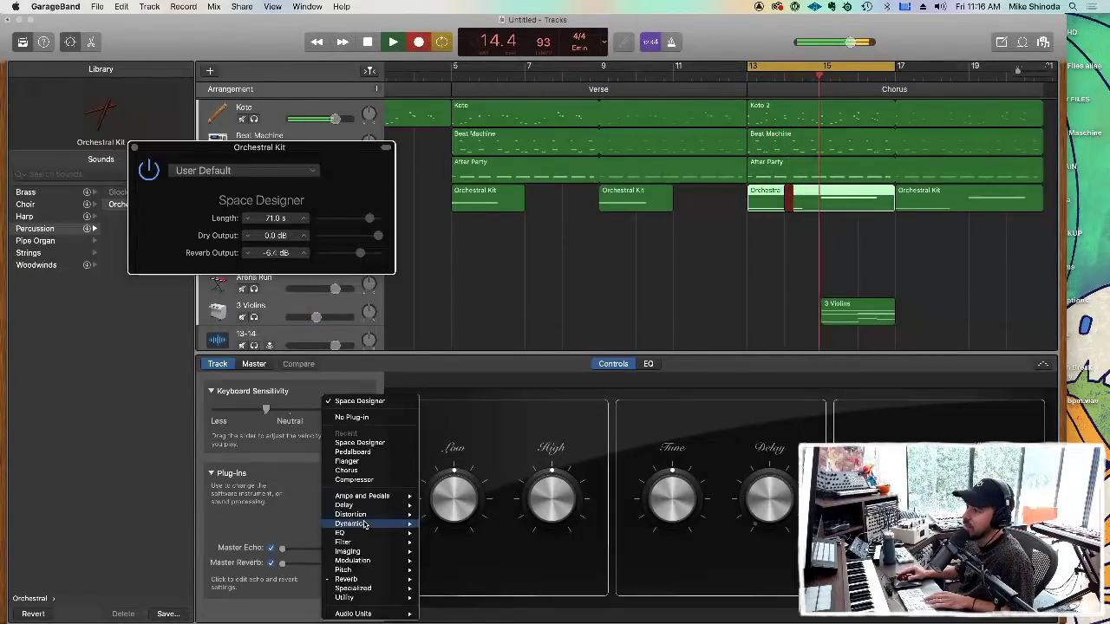
pyautogui.moveTo(366, 583)
pyautogui.click(449, 598)
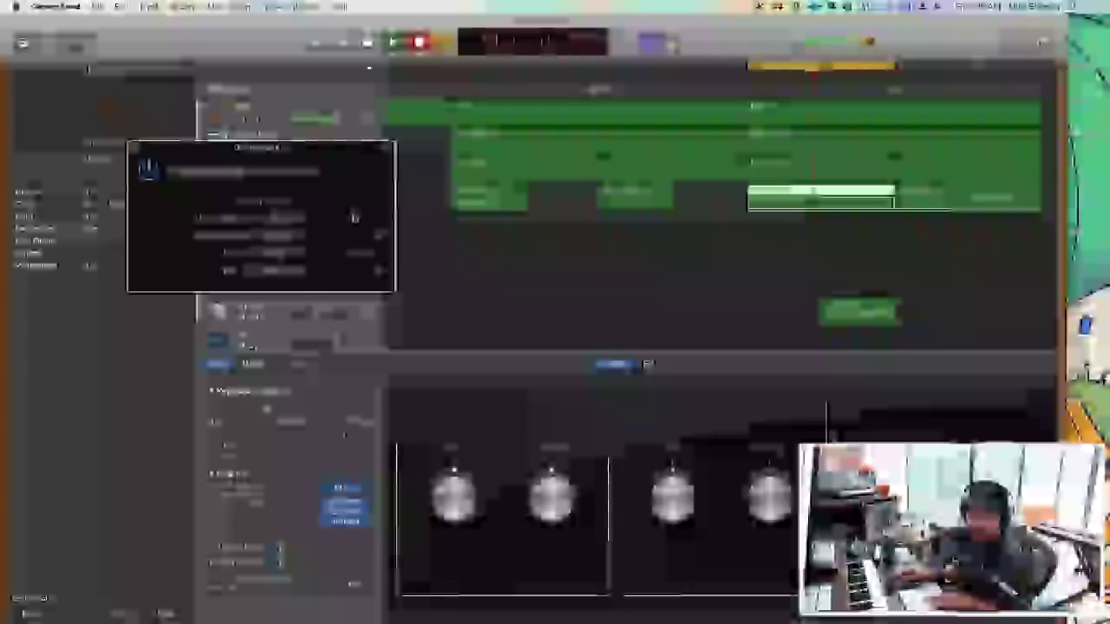
pyautogui.click(134, 148)
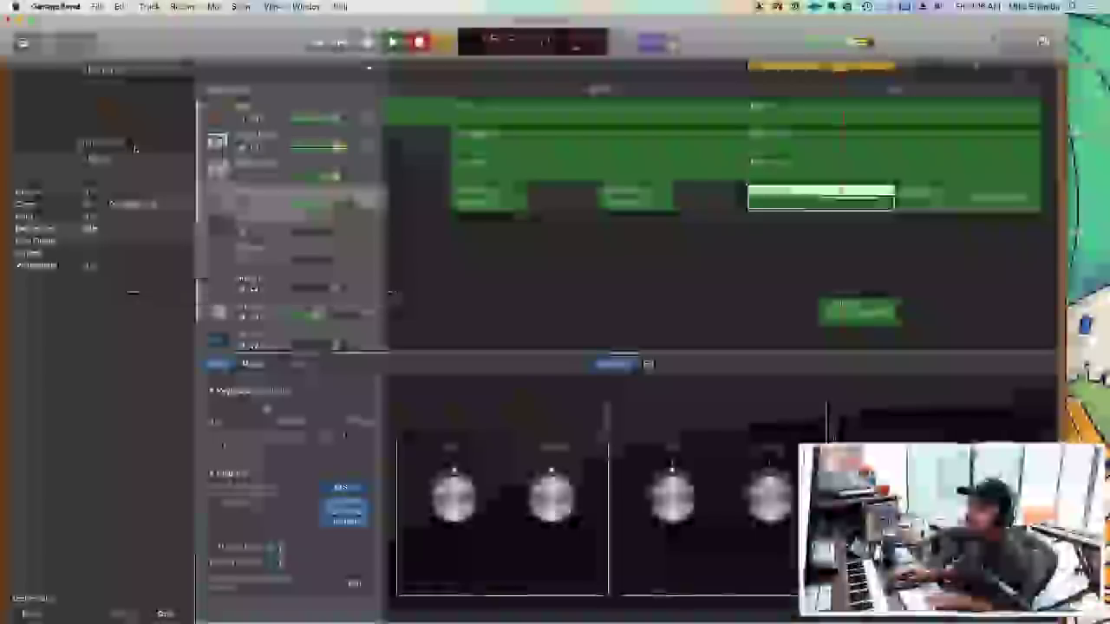
pyautogui.moveTo(322, 205); pyautogui.dragTo(318, 204)
# Check the master and Orchestral Kit track controls during the chorus loop, and stop the recording.
pyautogui.press('b')
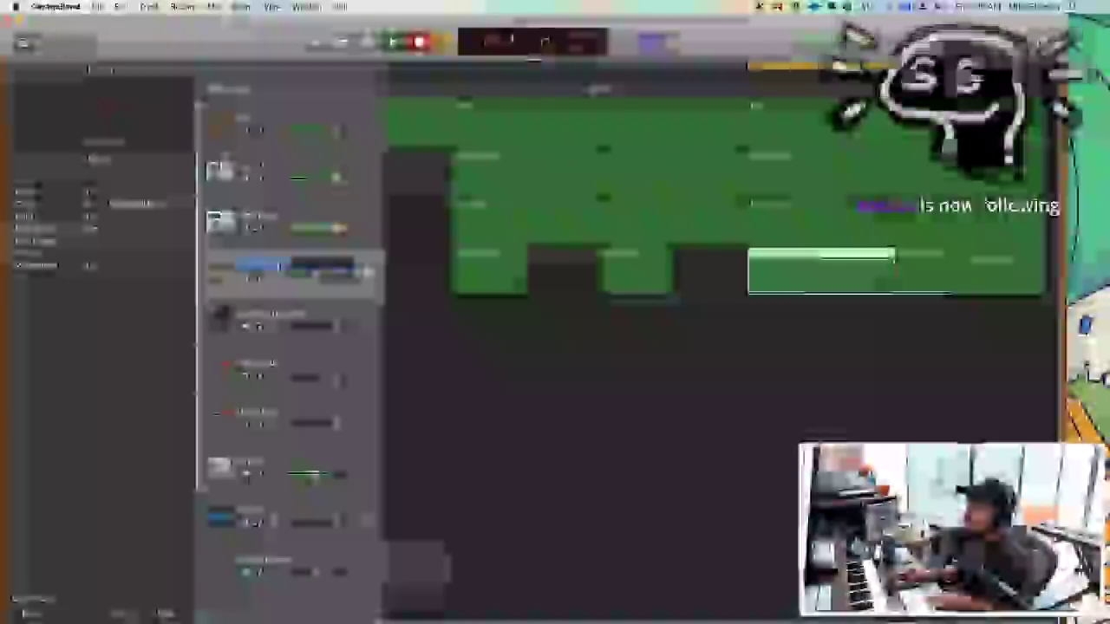
pyautogui.press('b')
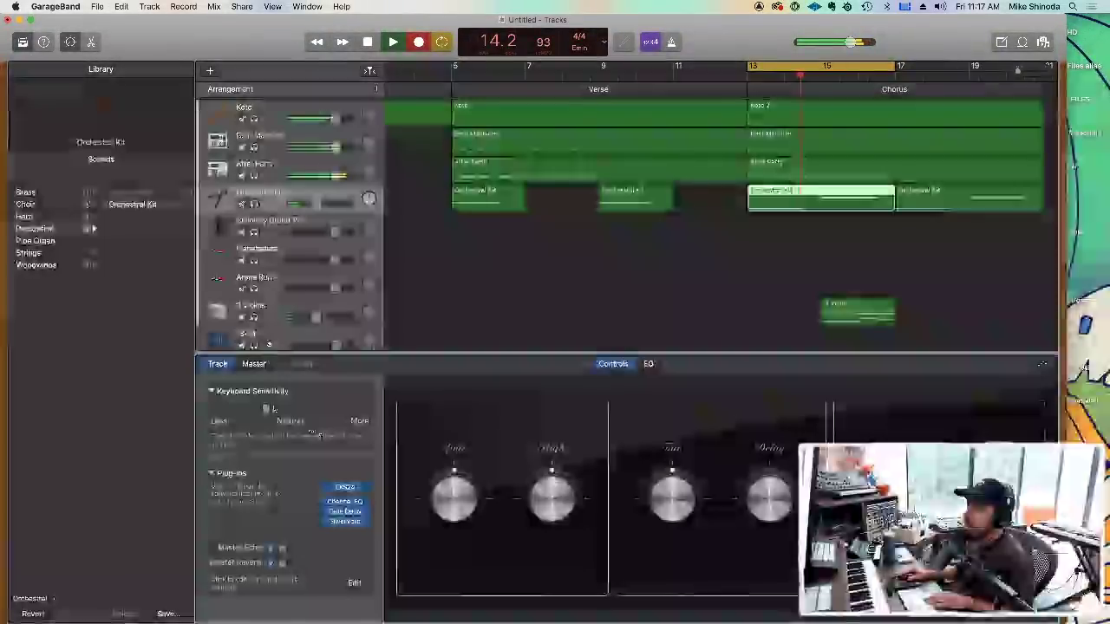
pyautogui.click(254, 364)
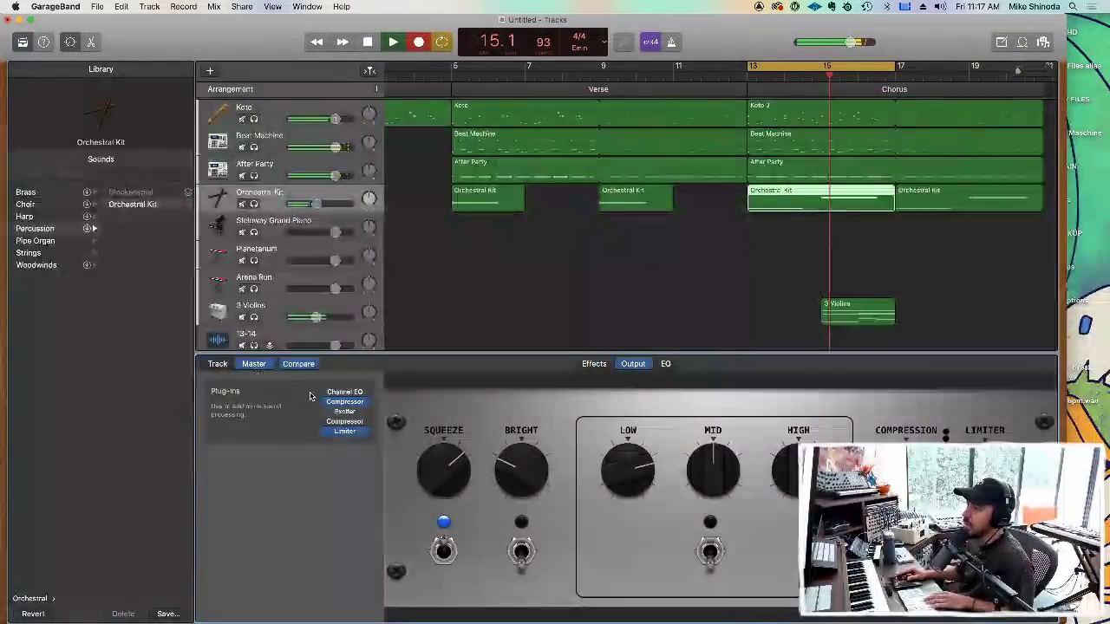
pyautogui.click(217, 364)
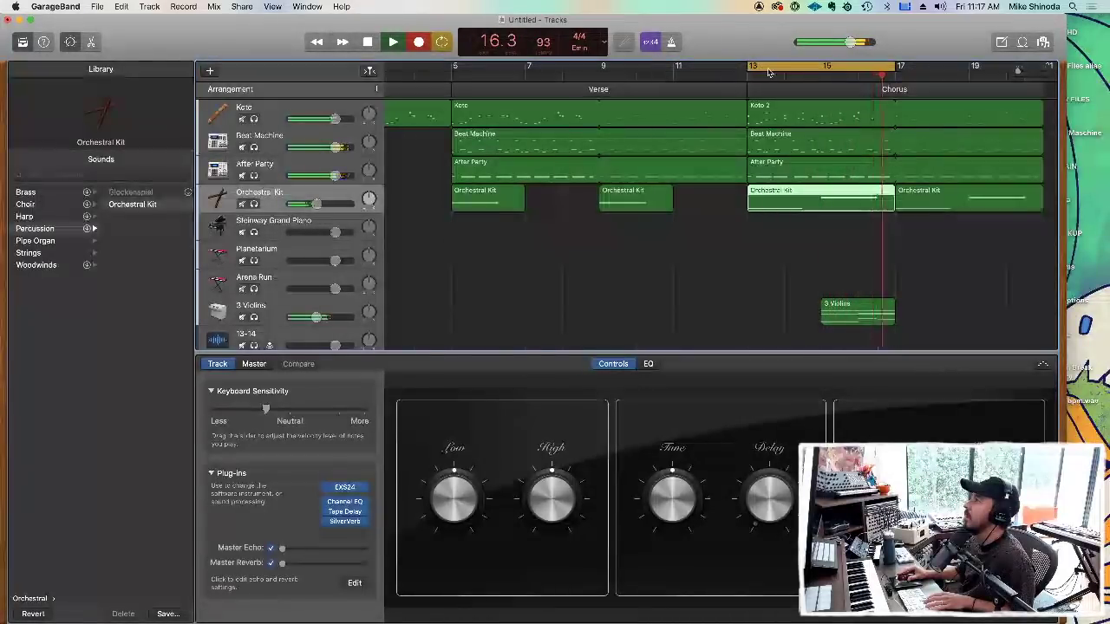
pyautogui.press('space')
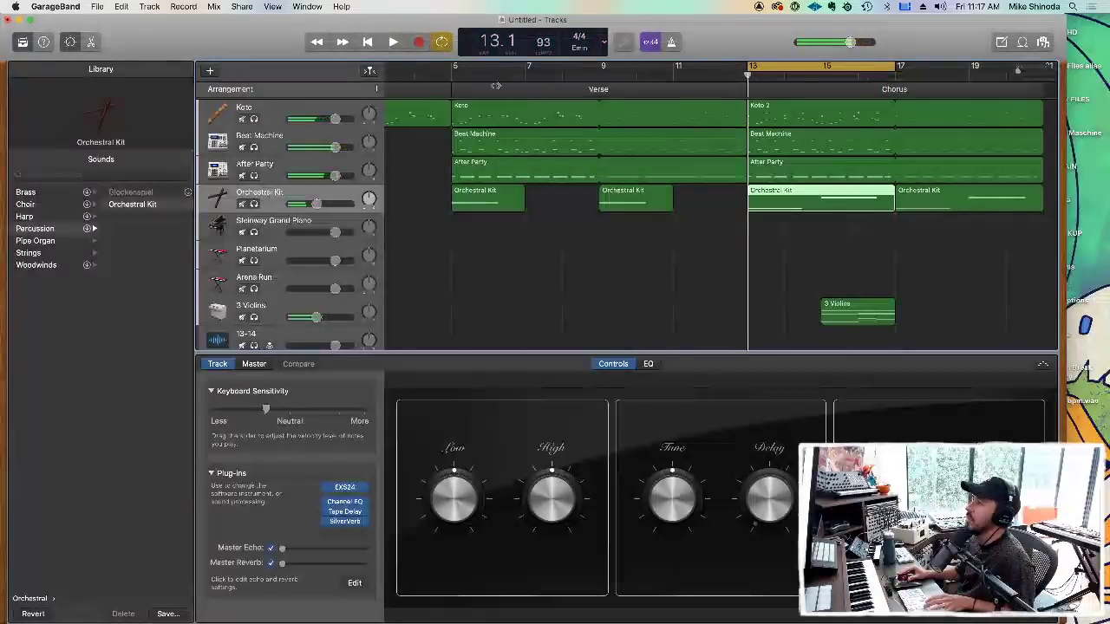
# Loop the first half of the verse from bar 5 to 9, play it, and lower the Orchestral Kit volume to -11.4 dB.
pyautogui.moveTo(779, 67); pyautogui.dragTo(484, 71)
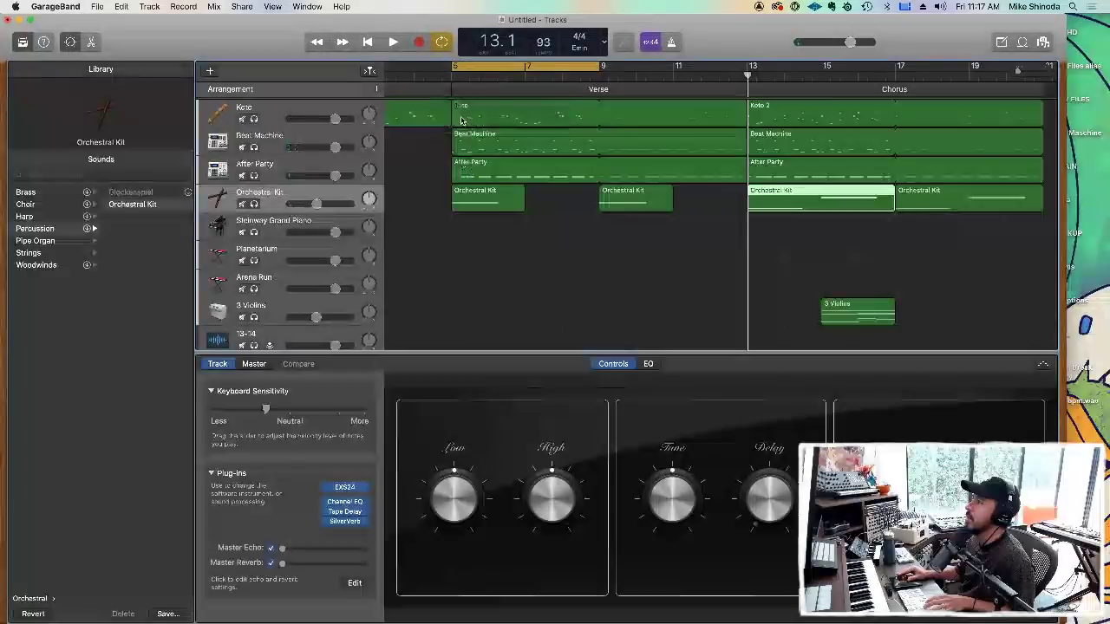
pyautogui.click(452, 78)
pyautogui.press('space')
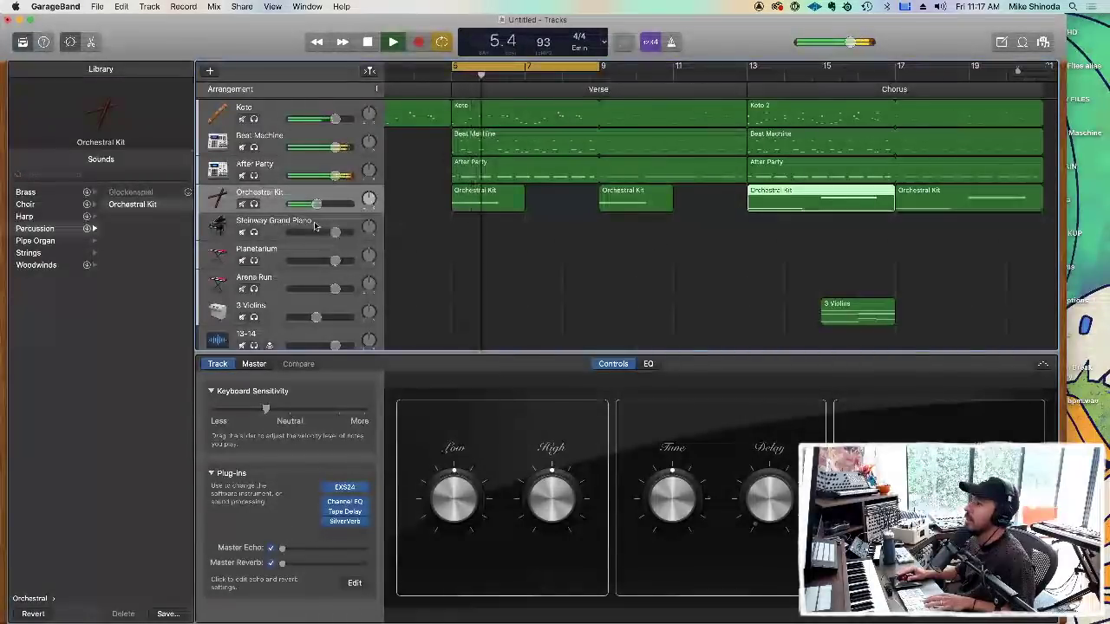
pyautogui.moveTo(315, 204); pyautogui.dragTo(313, 204)
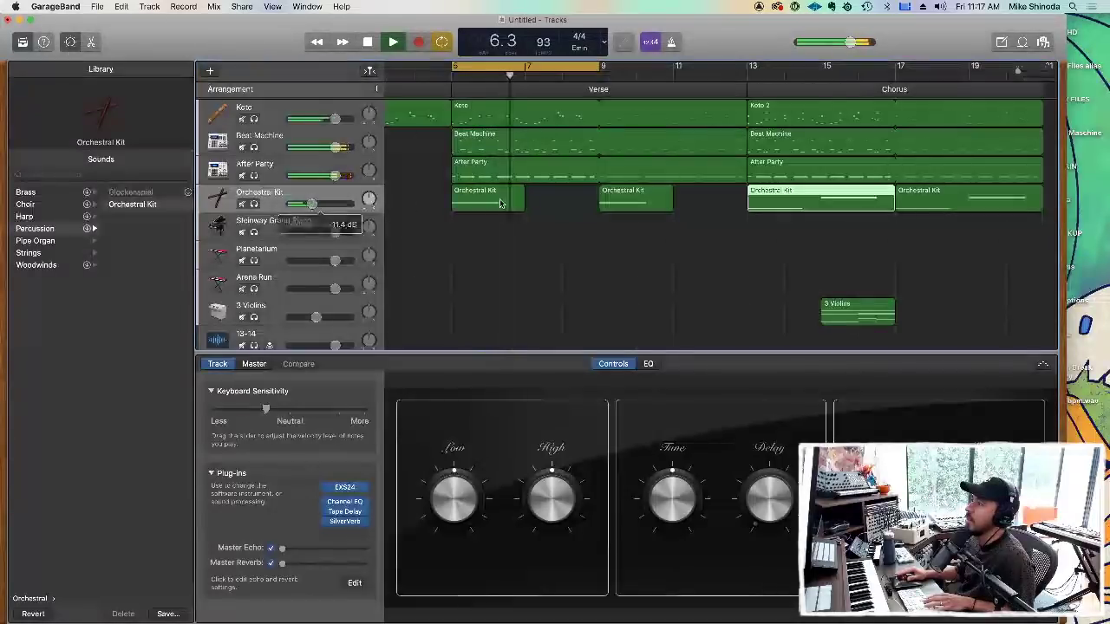
# Try removing the Orchestral Kit region at bar 9 and check the first chorus region's notes, restoring the removed region.
pyautogui.click(625, 198)
pyautogui.press('Delete')
pyautogui.click(788, 201)
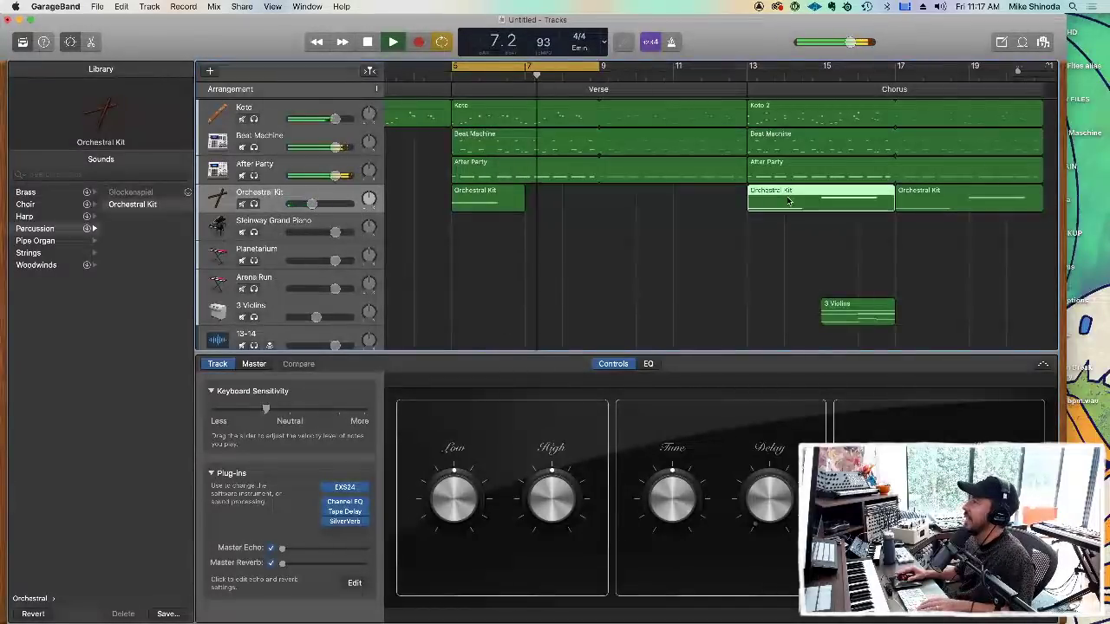
pyautogui.doubleClick(788, 195)
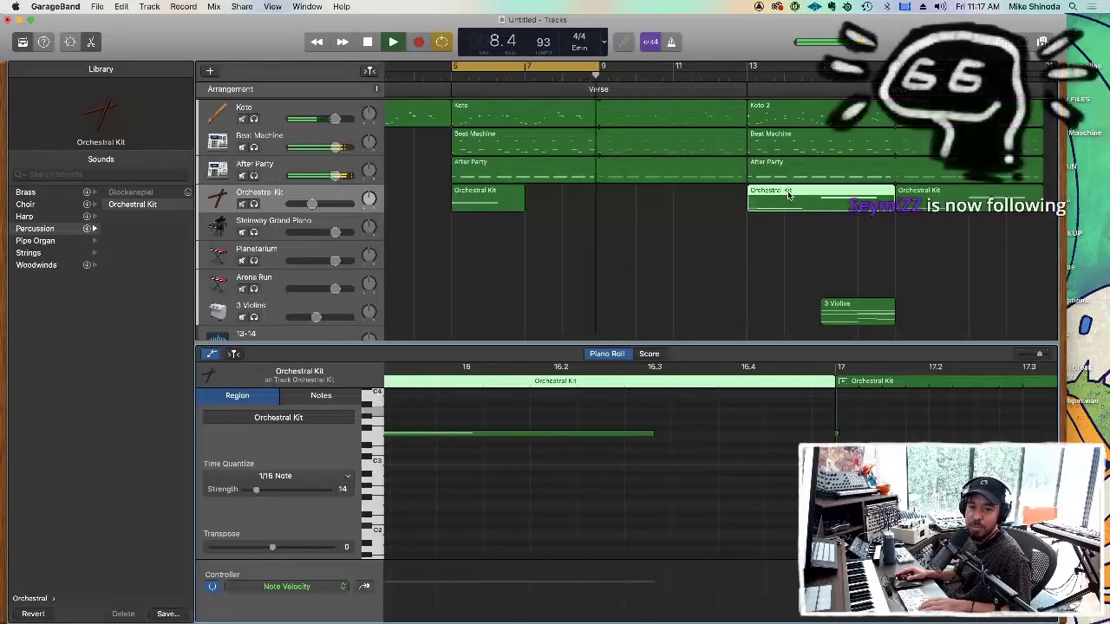
pyautogui.keyDown('super'); pyautogui.click(638, 204); pyautogui.keyUp('super')
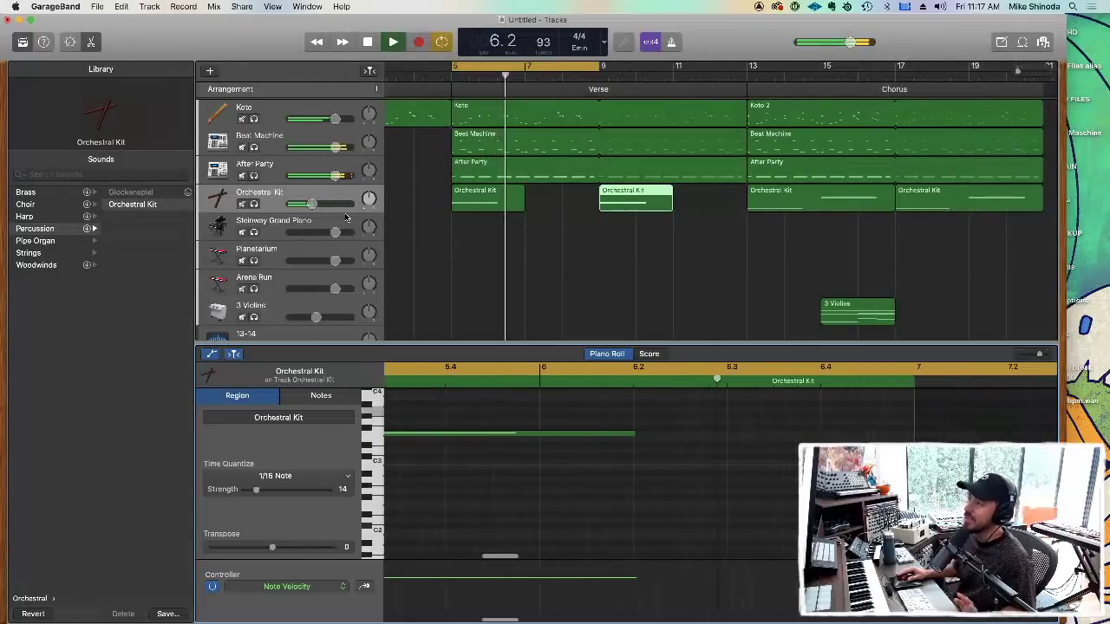
# Examine the first verse Orchestral Kit region's settings, notes and velocity automation in the Piano Roll.
pyautogui.press('Left')
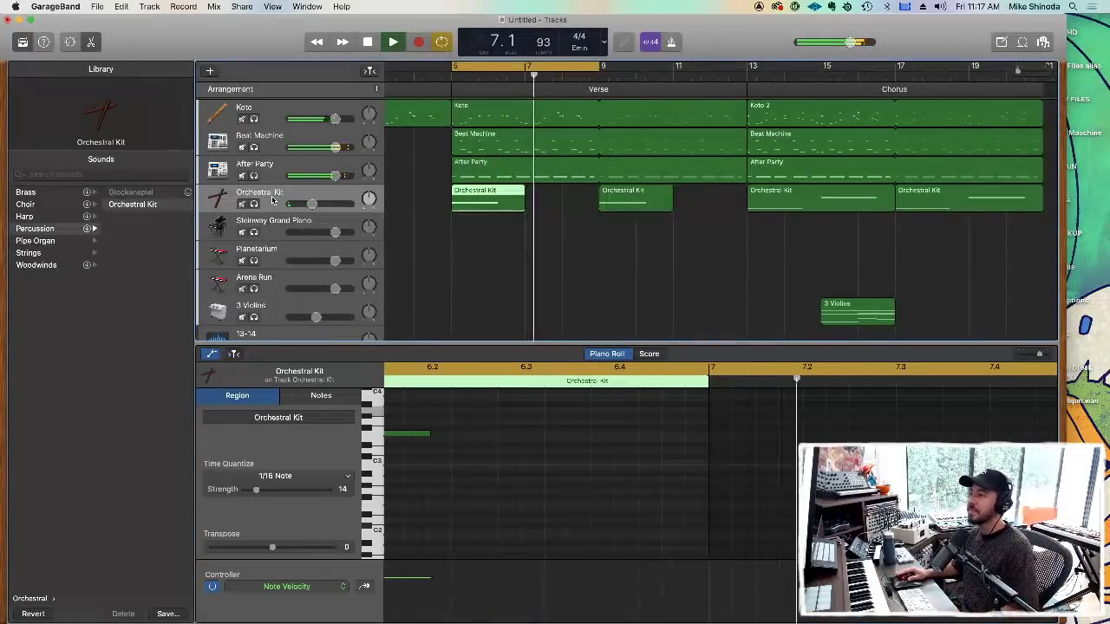
pyautogui.click(314, 397)
pyautogui.click(247, 396)
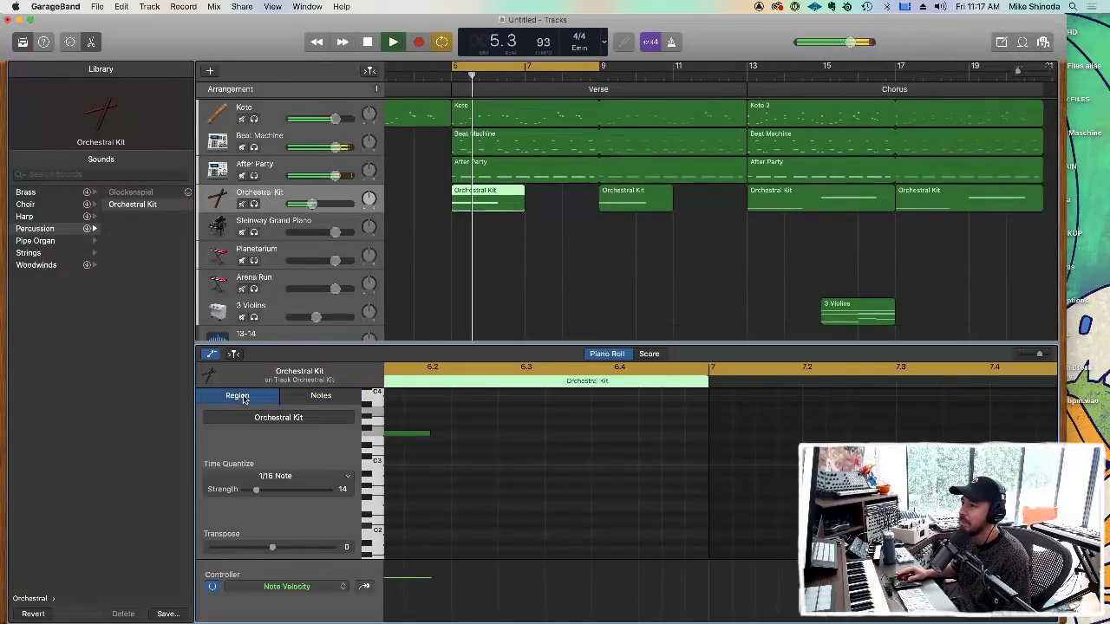
pyautogui.click(209, 354)
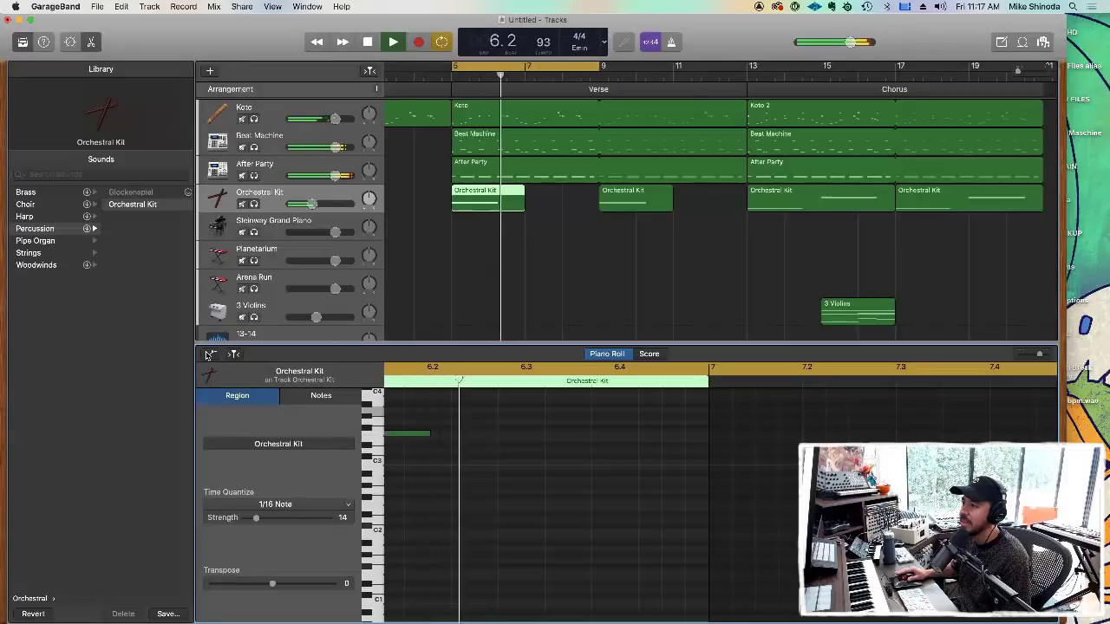
pyautogui.click(210, 355)
pyautogui.click(209, 355)
pyautogui.click(209, 355)
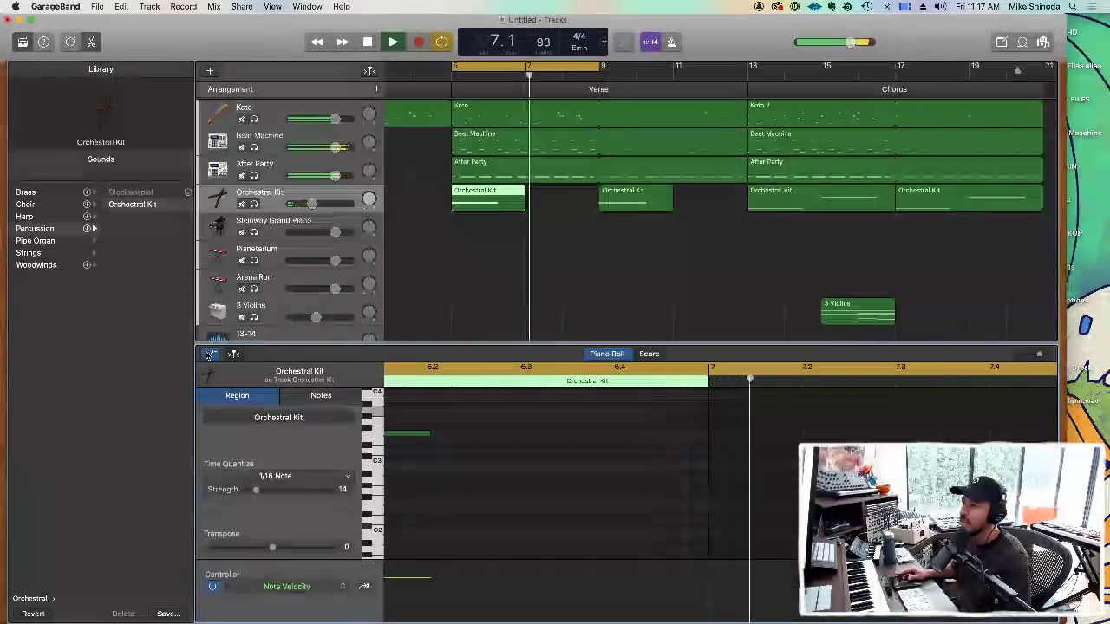
pyautogui.click(209, 354)
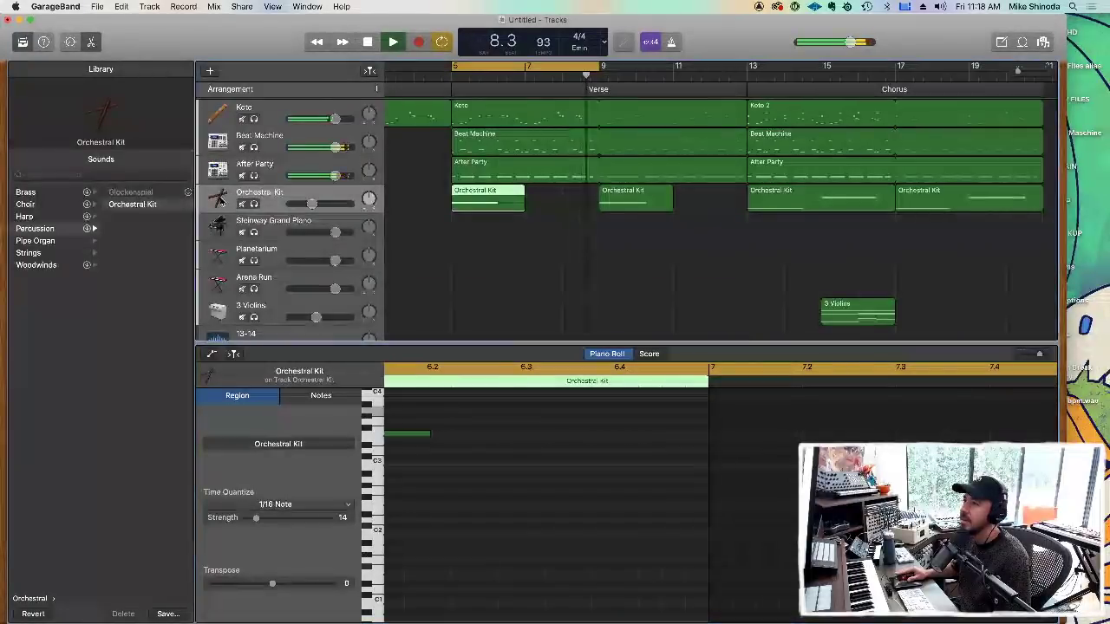
# Enable the high-cut band in the Orchestral Kit's Channel EQ with a 48 dB/Oct slope and a cutoff just below 10 kHz.
pyautogui.doubleClick(219, 199)
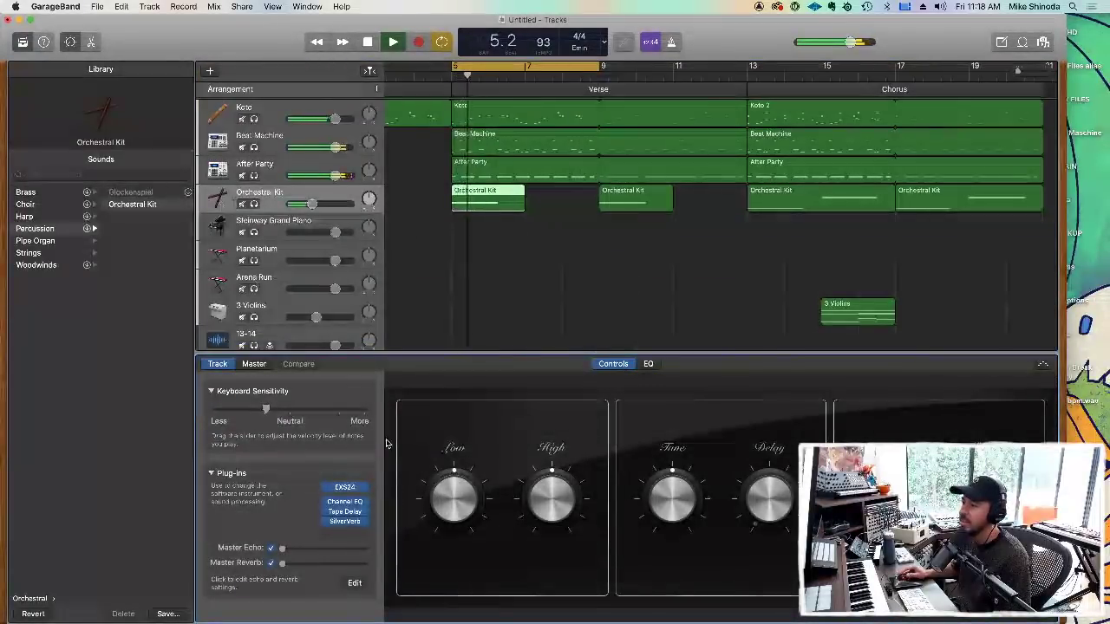
pyautogui.click(345, 501)
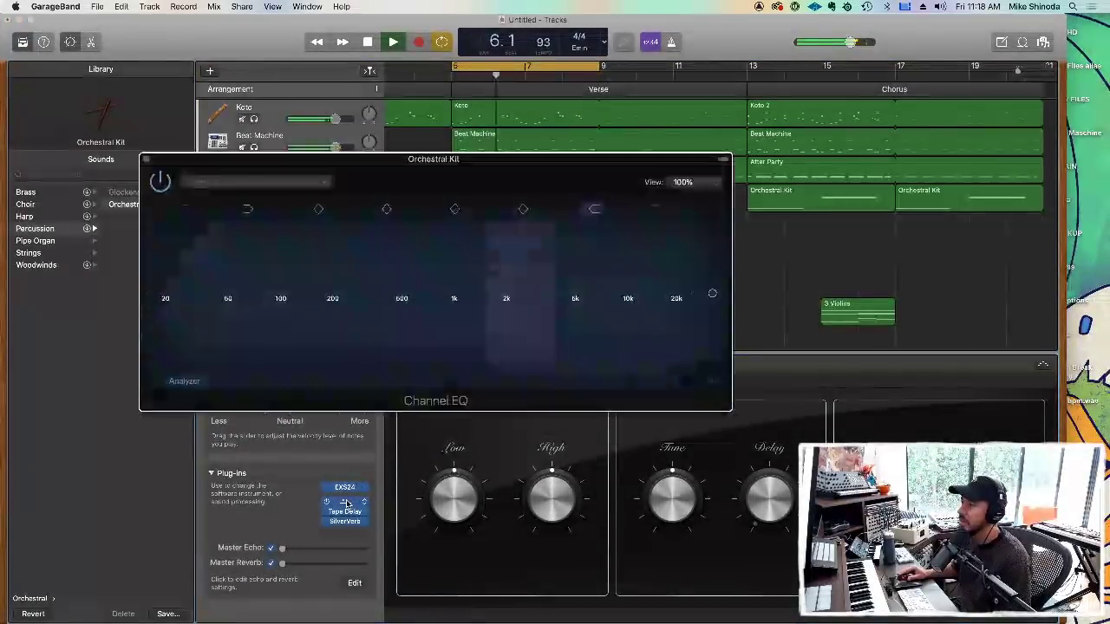
pyautogui.click(659, 210)
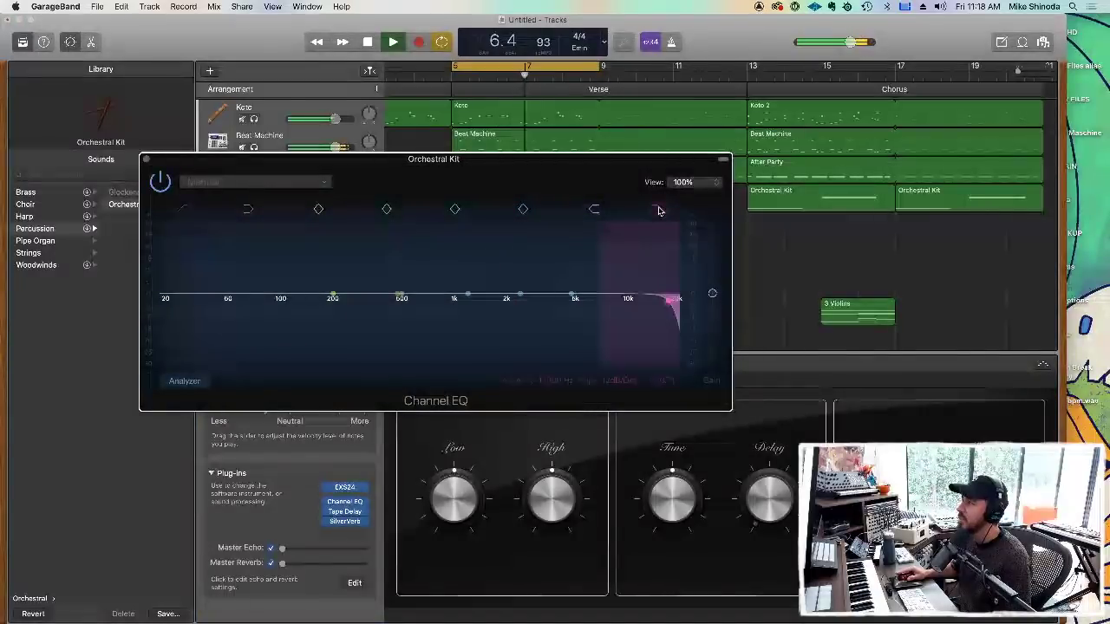
pyautogui.moveTo(669, 304); pyautogui.dragTo(631, 300)
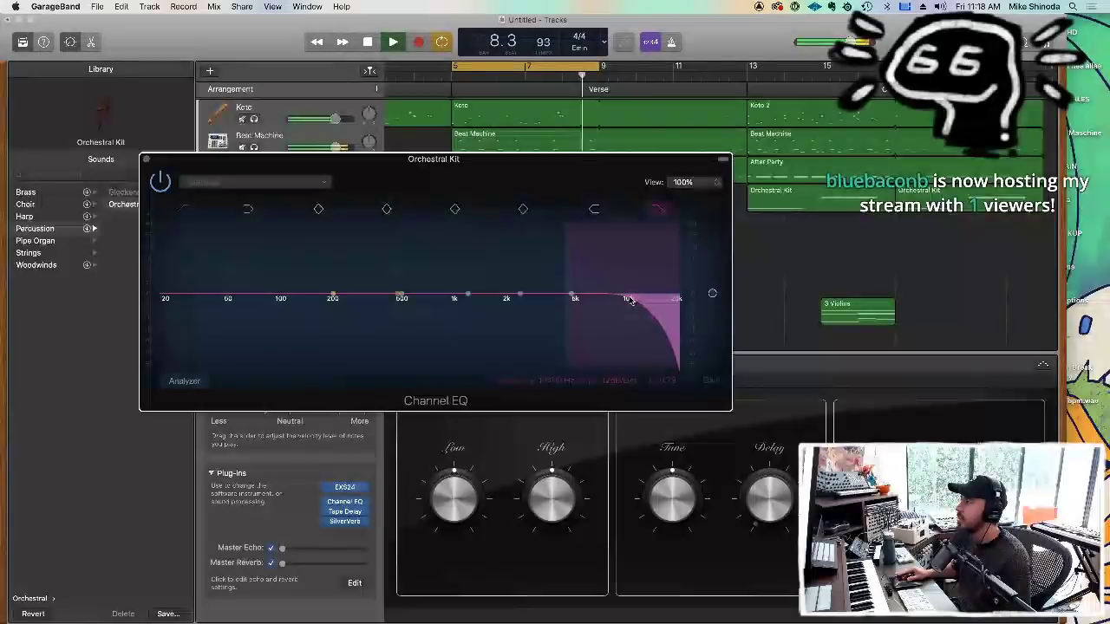
pyautogui.click(621, 380)
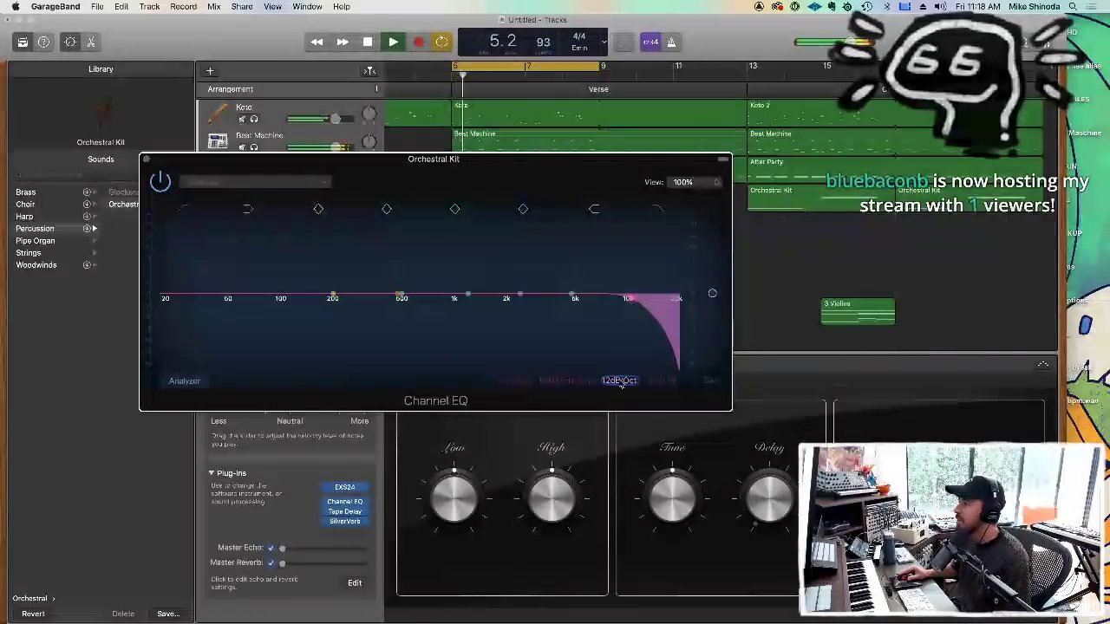
pyautogui.scroll(4, 614, 380)
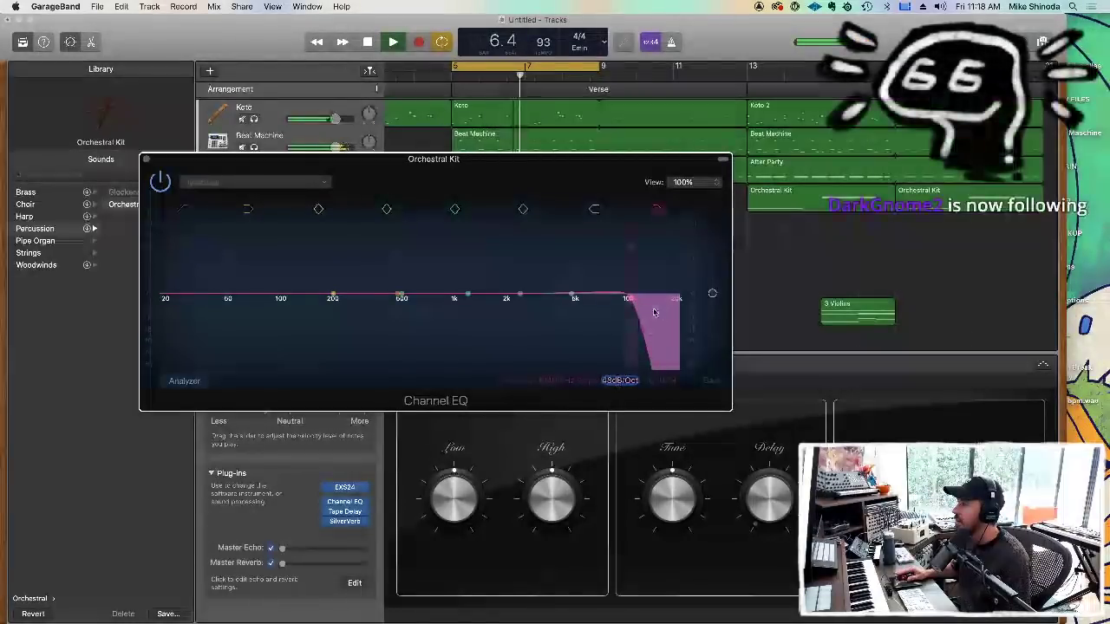
pyautogui.moveTo(634, 301); pyautogui.dragTo(618, 306)
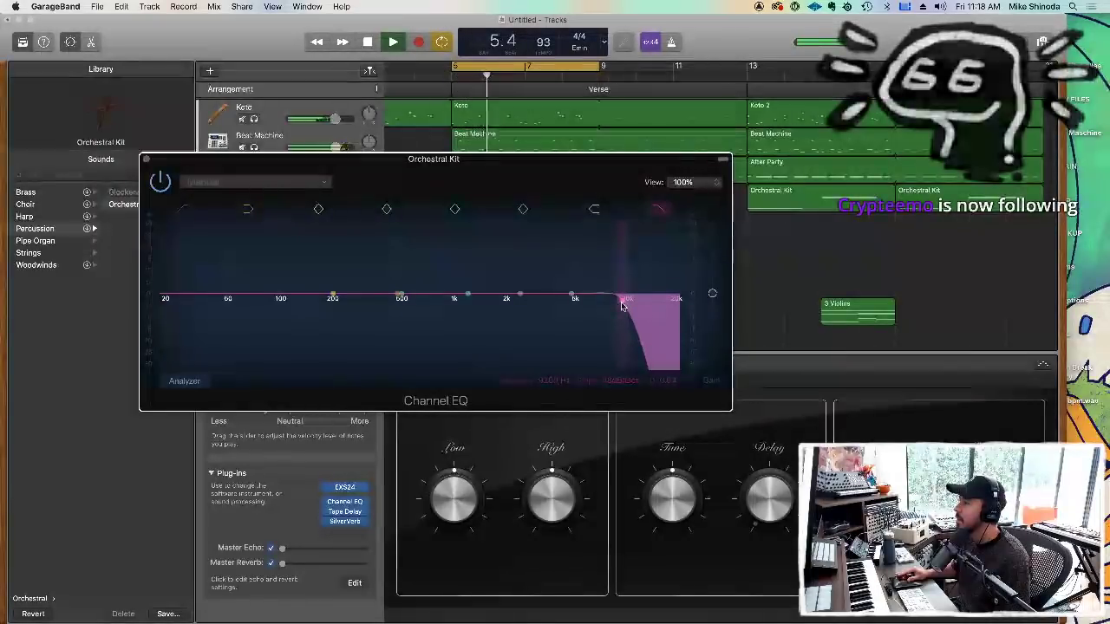
pyautogui.click(148, 160)
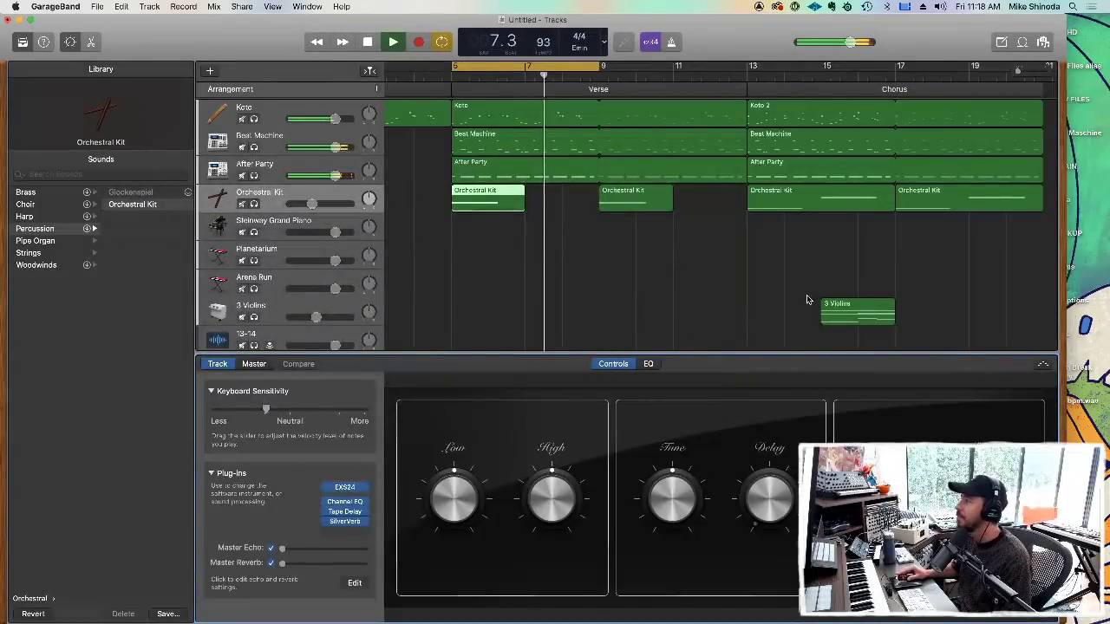
# Copy the 3 Violins region to bar 19 in the chorus and enlarge the tracks area to show all tracks.
pyautogui.moveTo(863, 307); pyautogui.dragTo(1019, 310)
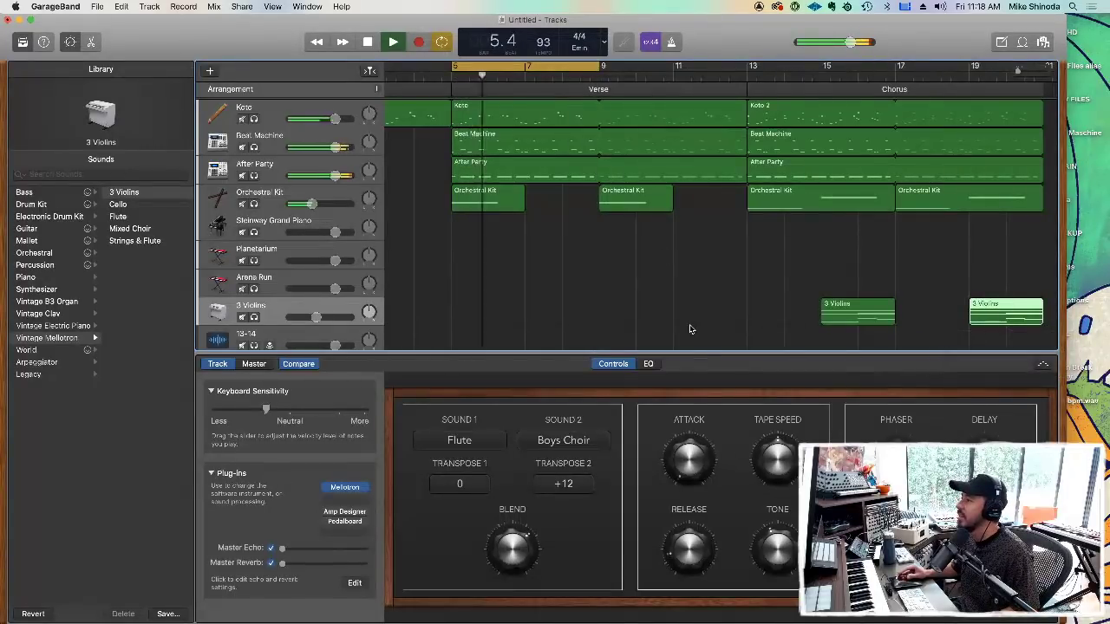
pyautogui.moveTo(687, 352); pyautogui.dragTo(688, 419)
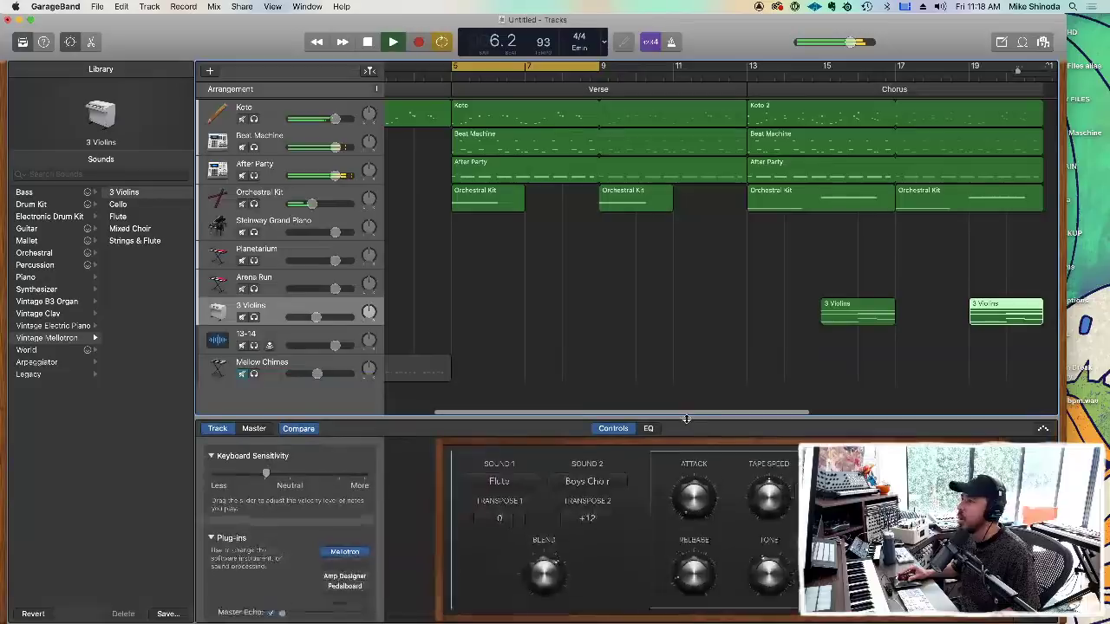
# Add a software instrument track below Orchestral Kit and load the Deep Sub Bass sound from the synthesizer basses.
pyautogui.click(245, 197)
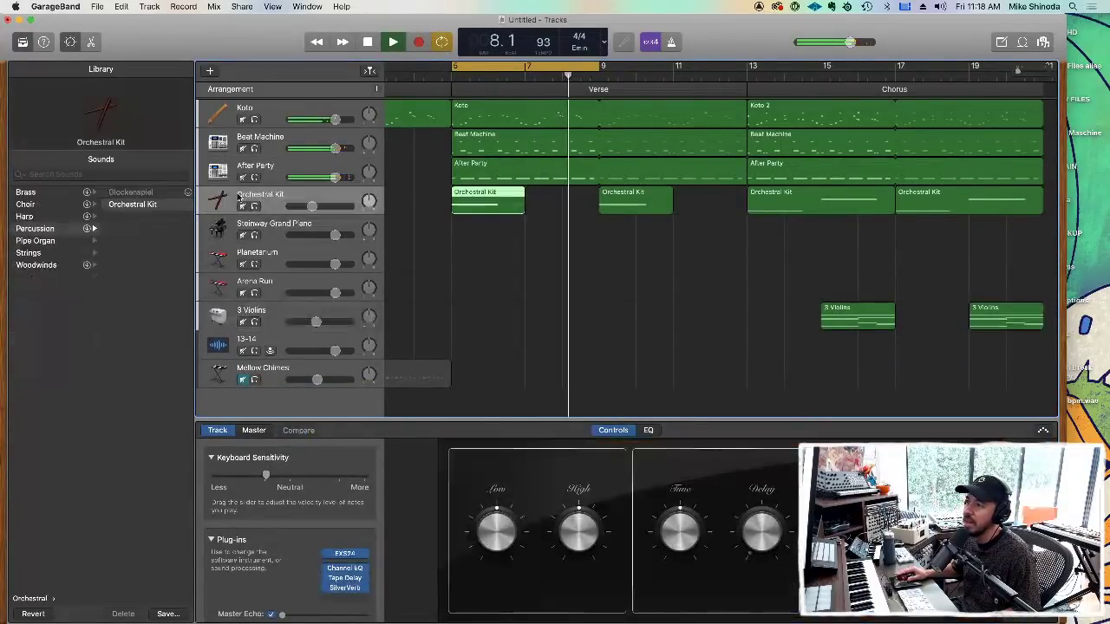
pyautogui.click(210, 71)
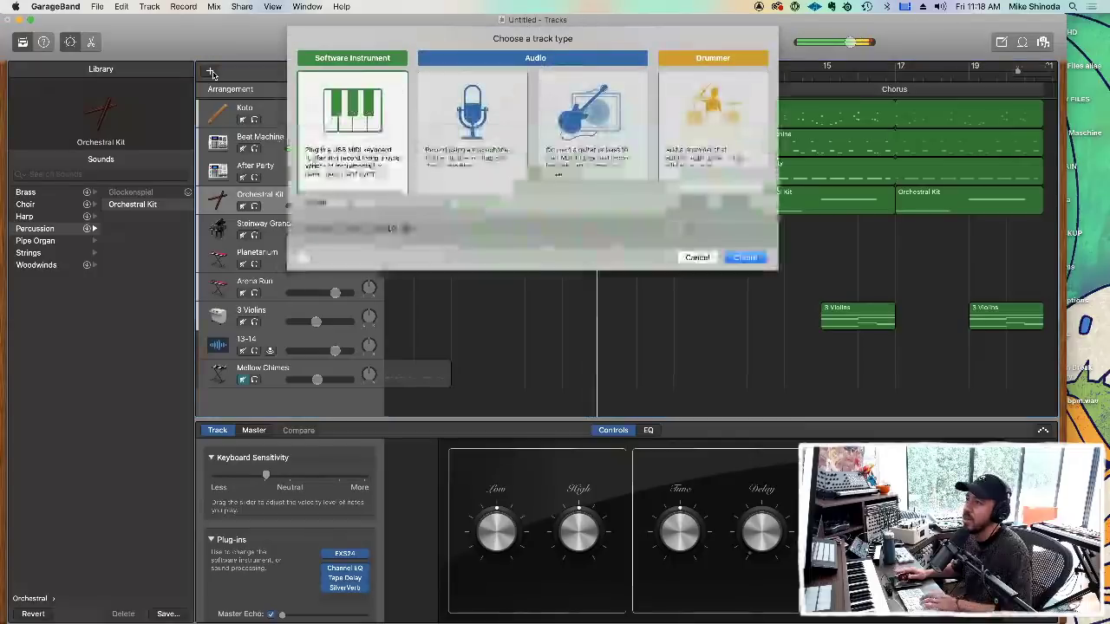
pyautogui.click(746, 257)
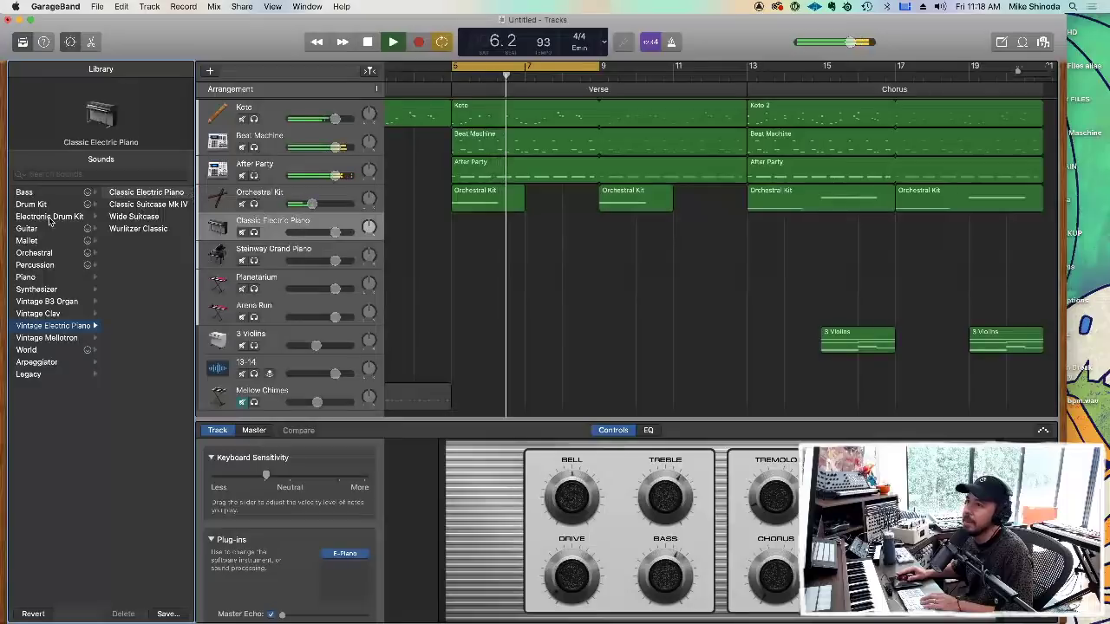
pyautogui.click(48, 217)
pyautogui.click(39, 290)
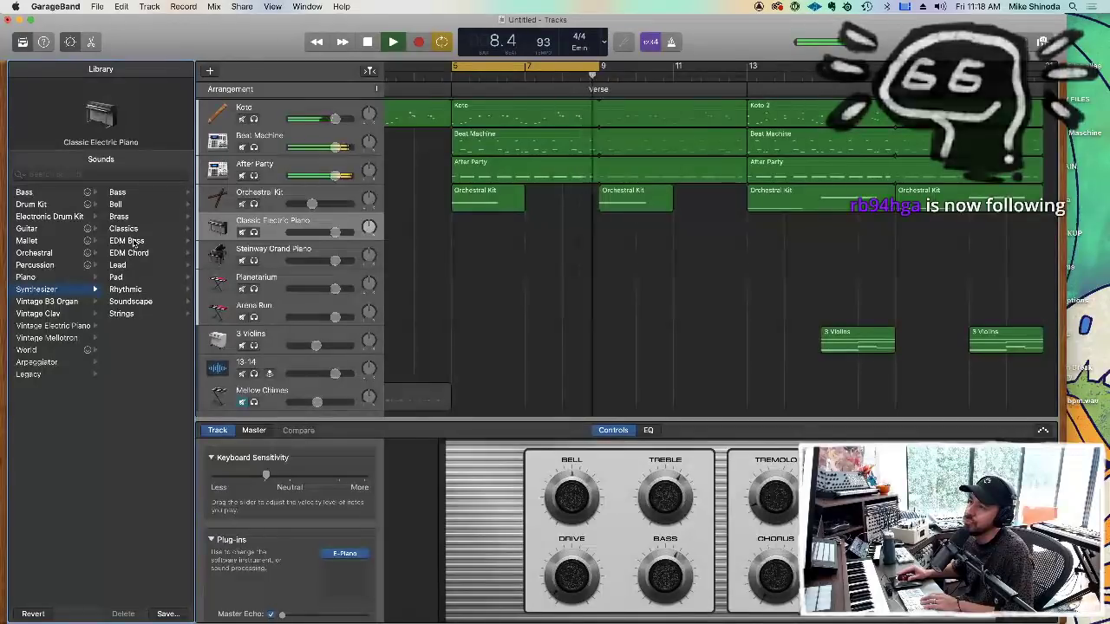
pyautogui.click(121, 192)
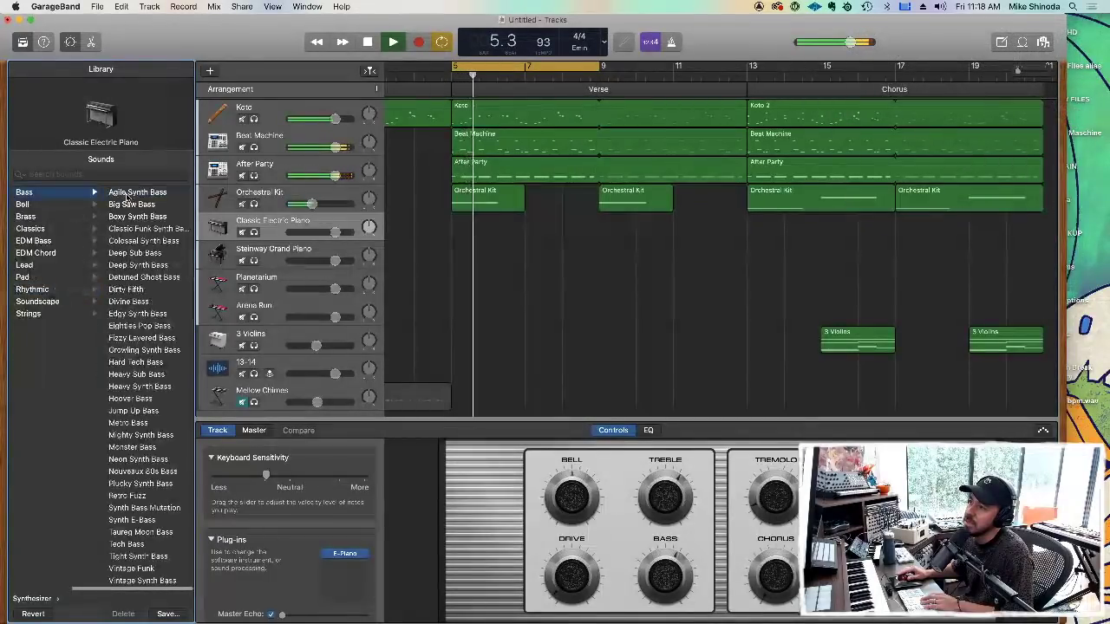
pyautogui.click(137, 253)
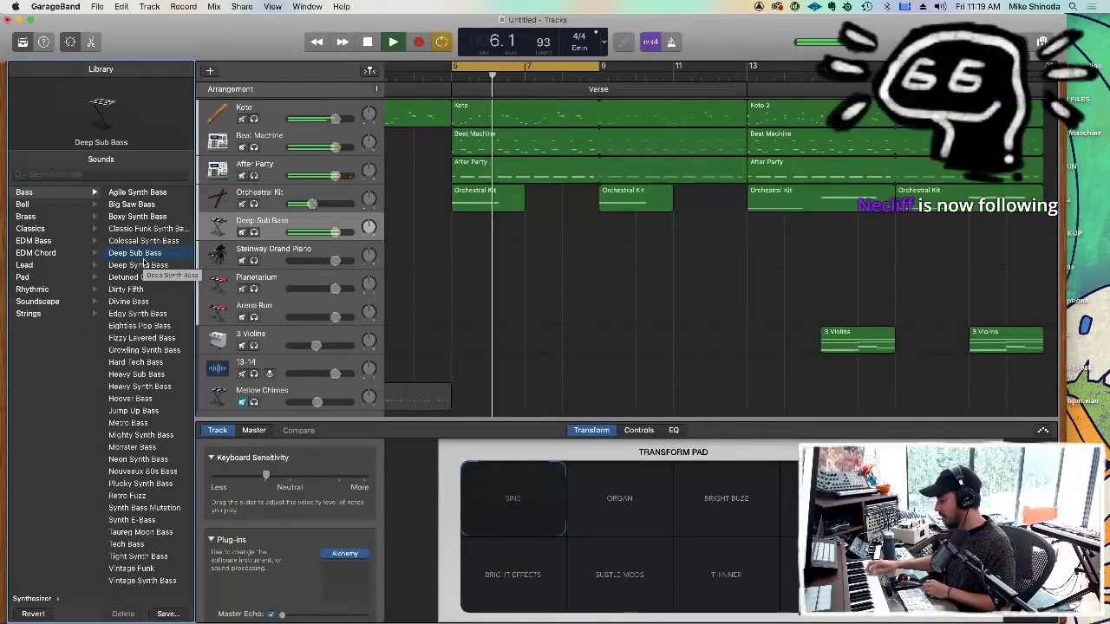
# Try recording a Deep Sub Bass take over the looped verse bars 5 to 9, and delete that take.
pyautogui.click(420, 43)
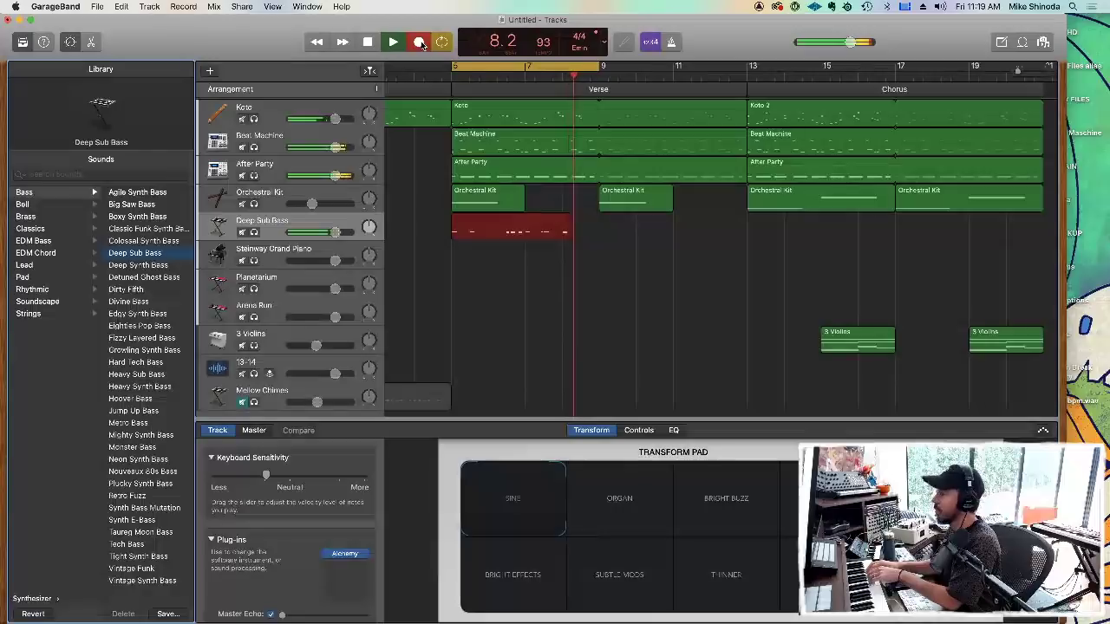
pyautogui.press('space')
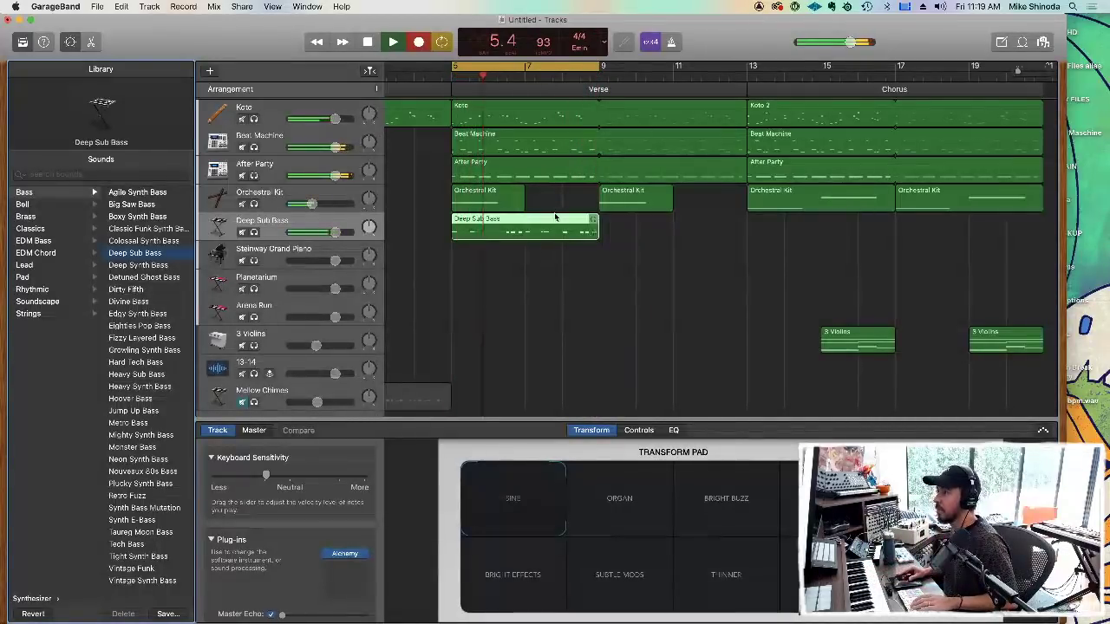
pyautogui.press('Delete')
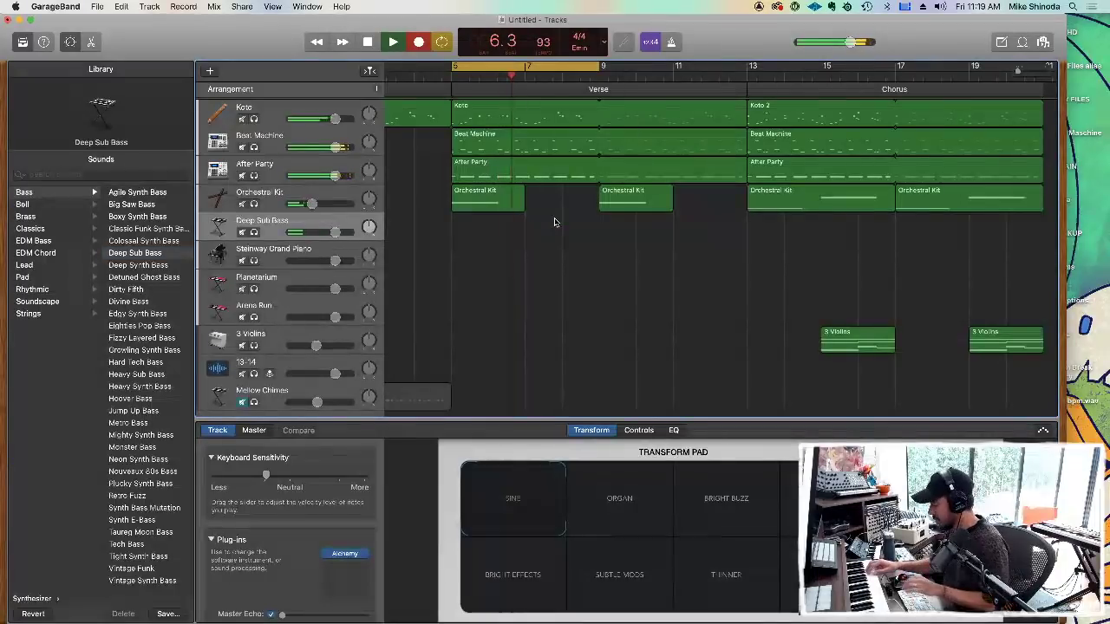
# Record a new Deep Sub Bass part over the looped verse bars 5 to 9.
pyautogui.press('r')
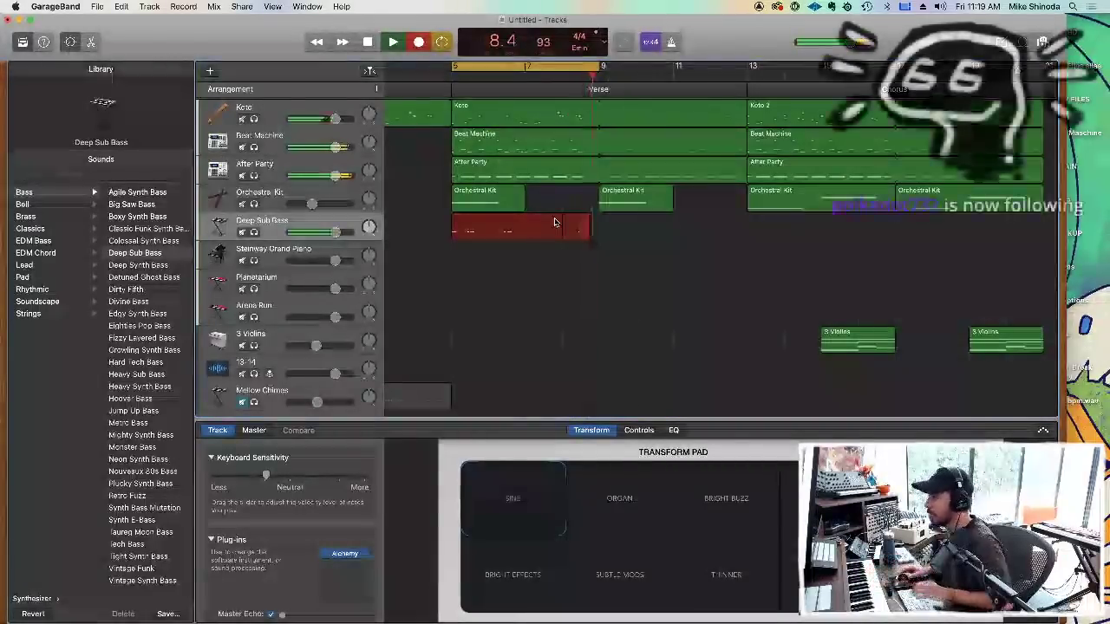
pyautogui.press('space')
pyautogui.press('space')
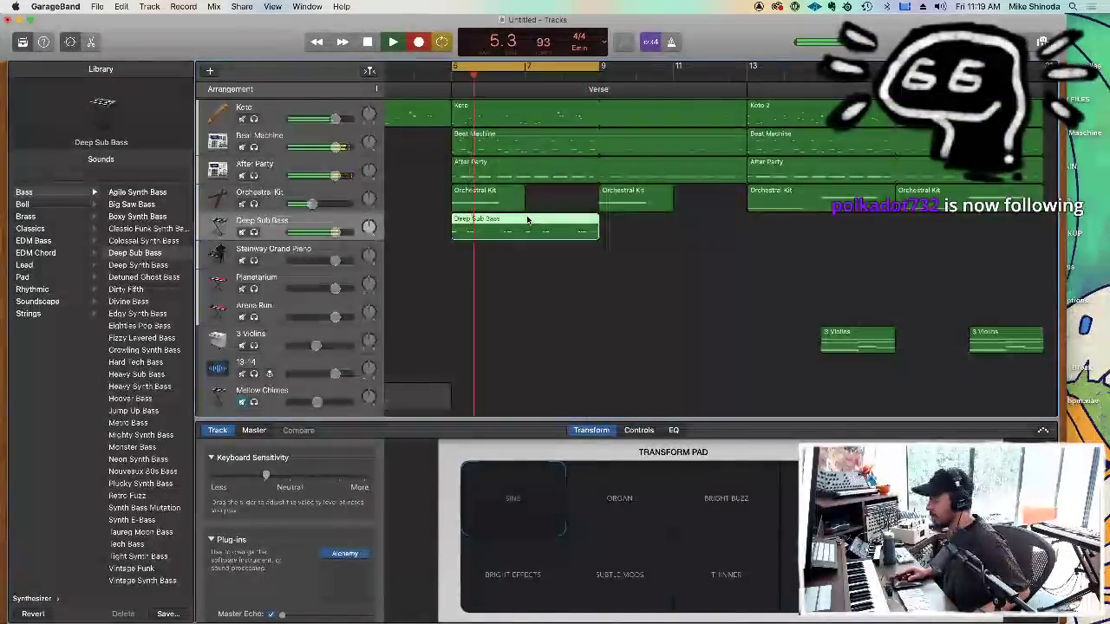
# Try a copy of the Deep Sub Bass region at bar 9, inspect its notes in the Piano Roll, and delete the copy.
pyautogui.moveTo(525, 224); pyautogui.dragTo(675, 223)
pyautogui.doubleClick(674, 222)
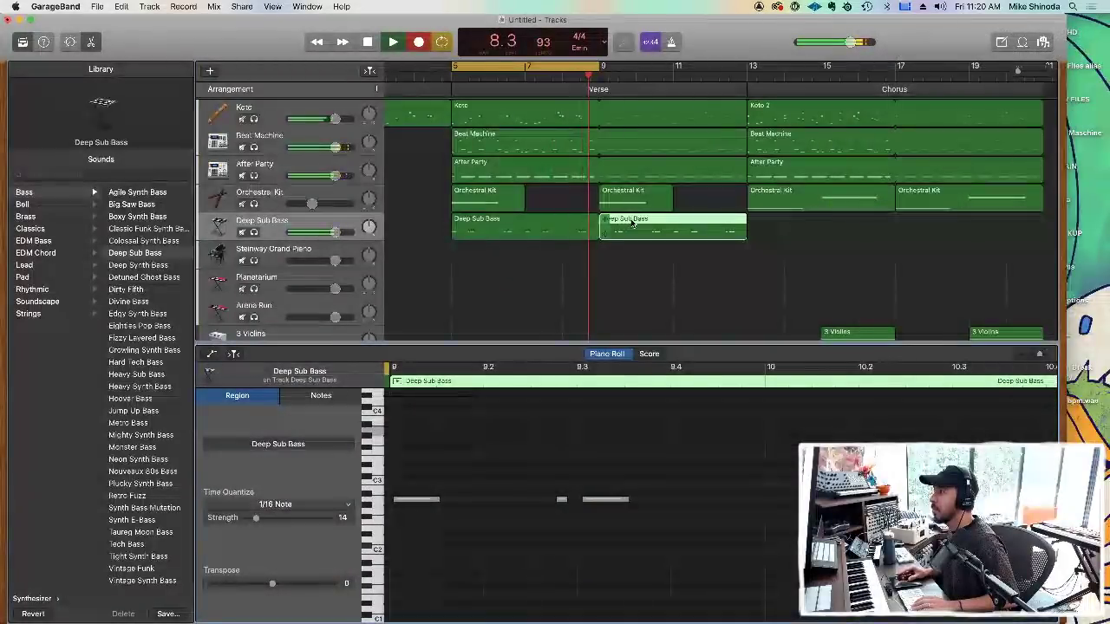
pyautogui.click(632, 223)
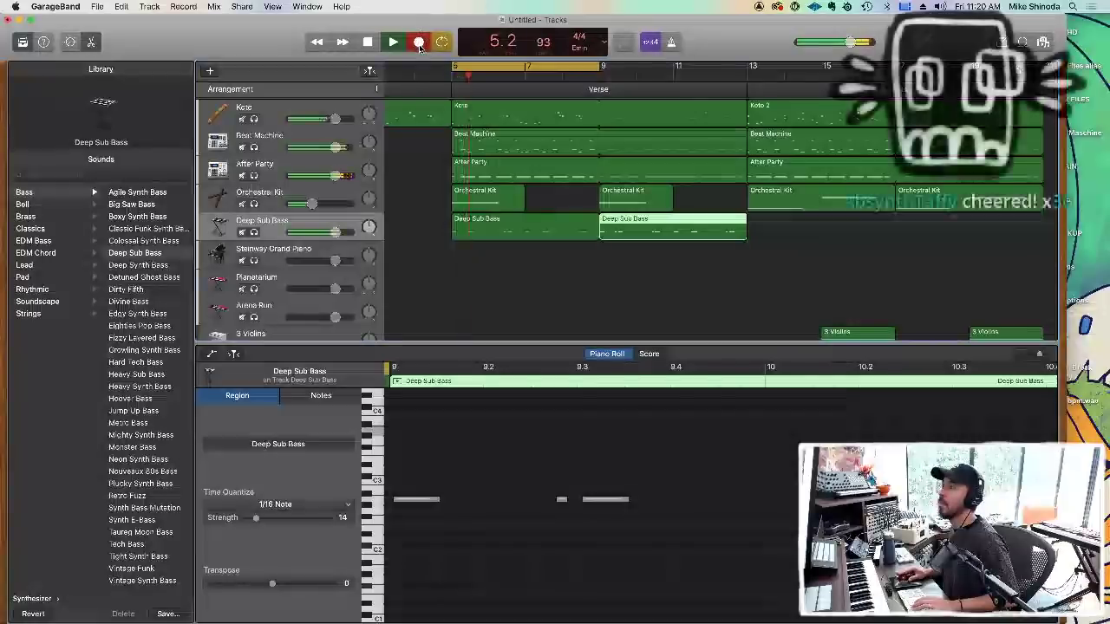
pyautogui.press('Delete')
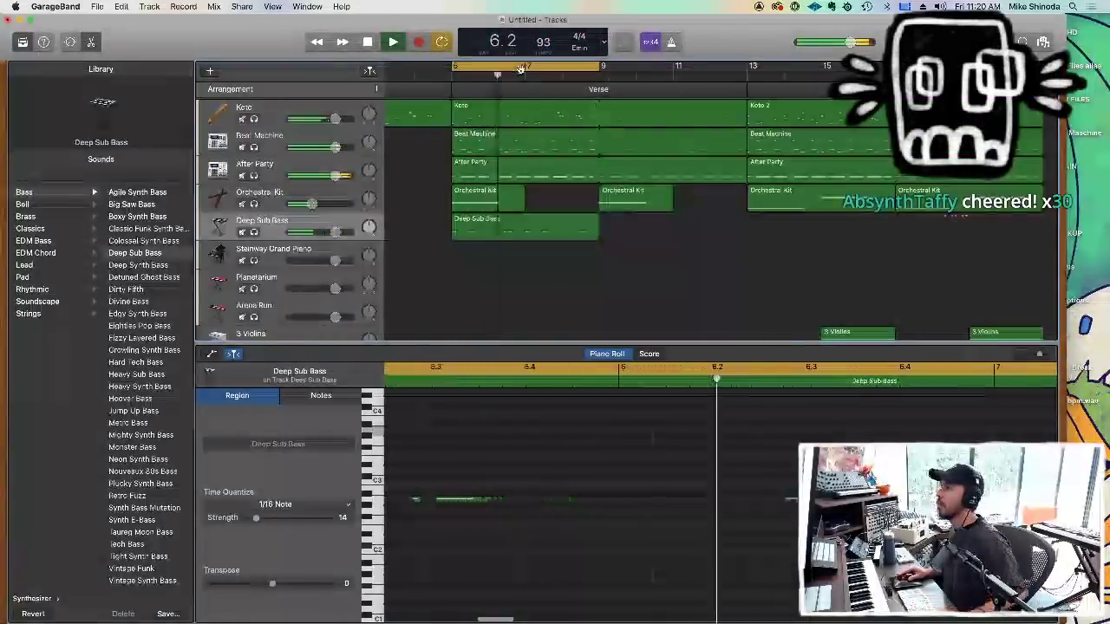
# Move the cycle range to chorus bars 13 to 17 and record a Deep Sub Bass part there.
pyautogui.moveTo(522, 66); pyautogui.dragTo(798, 102)
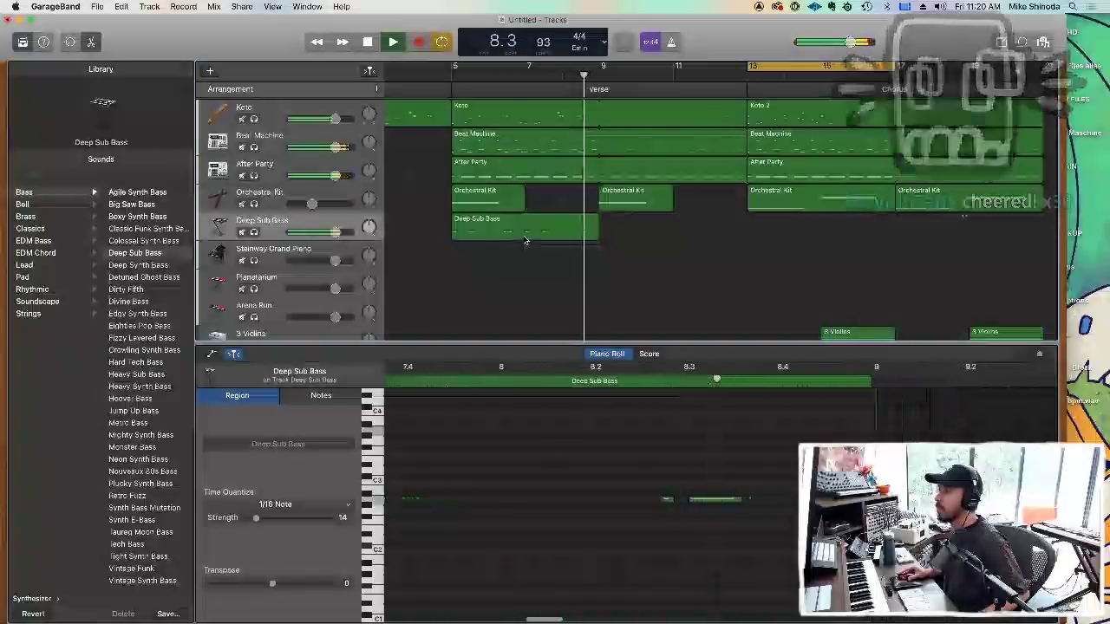
pyautogui.click(595, 227)
pyautogui.moveTo(599, 227)
pyautogui.mouseDown()
pyautogui.moveTo(523, 230)
pyautogui.moveTo(598, 220)
pyautogui.mouseUp()
pyautogui.click(418, 48)
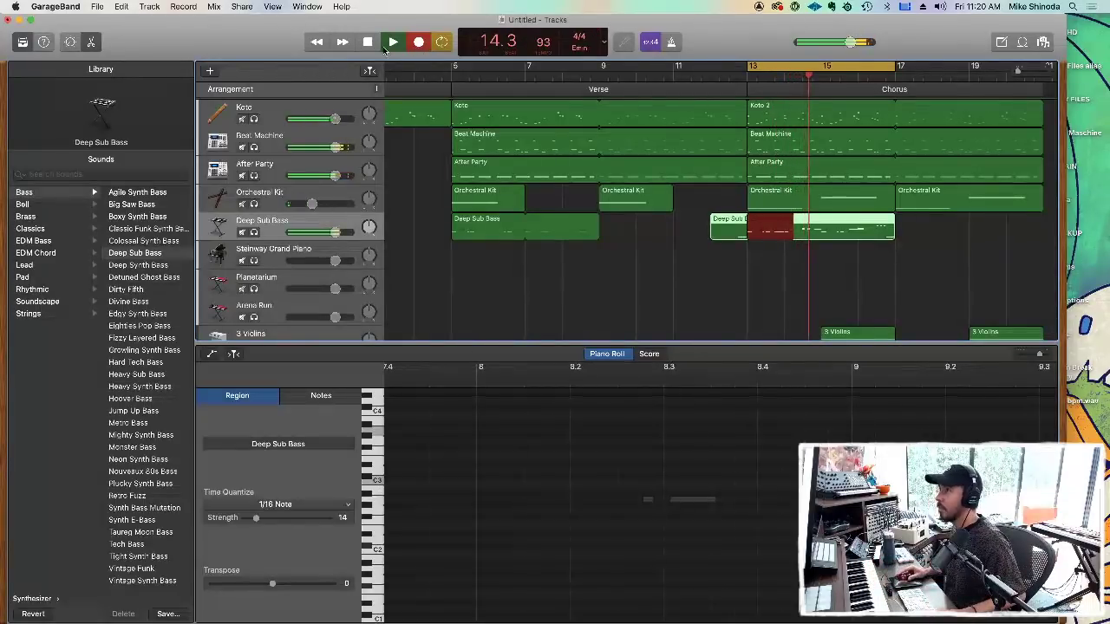
pyautogui.click(423, 42)
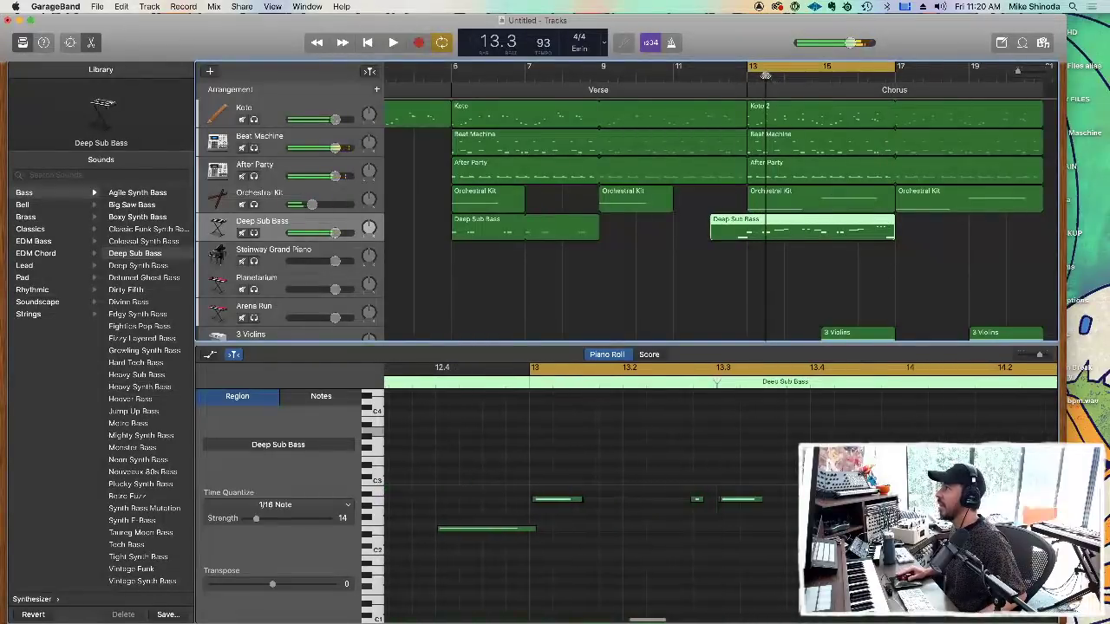
# Split the new Deep Sub Bass region at bar 13 and loop its chorus portion to bar 21.
pyautogui.press('space')
pyautogui.moveTo(754, 76); pyautogui.dragTo(746, 75)
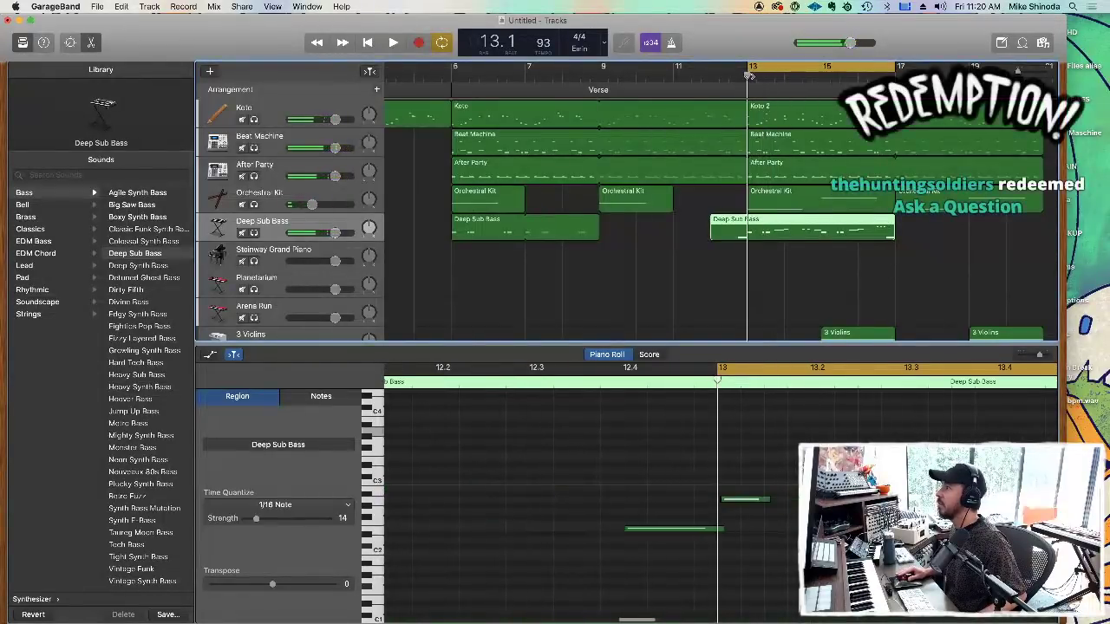
pyautogui.rightClick(748, 222)
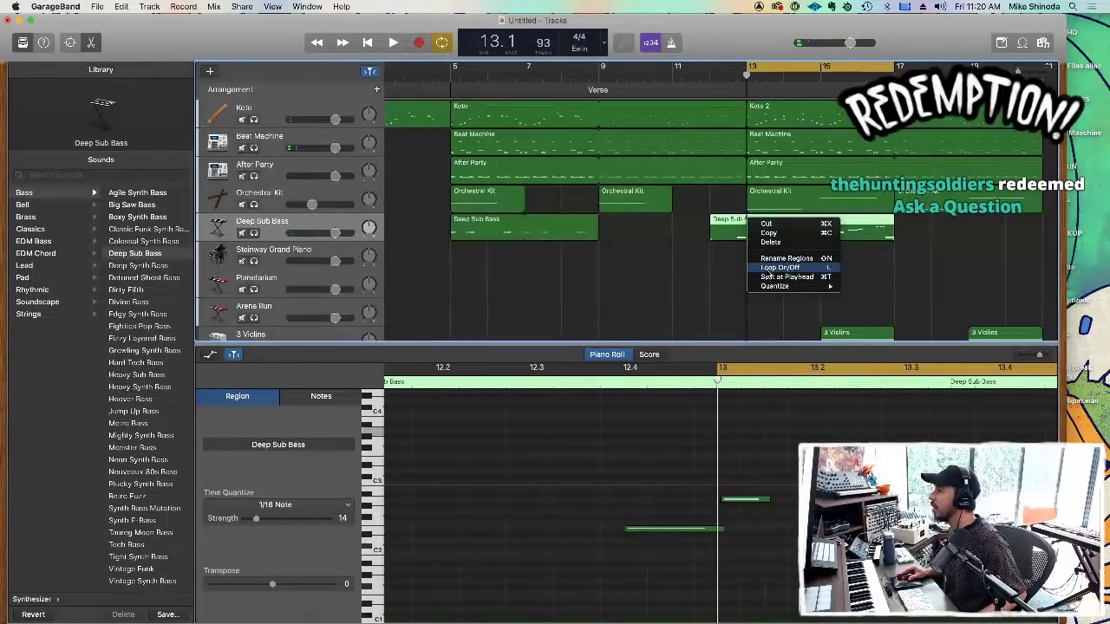
pyautogui.click(766, 275)
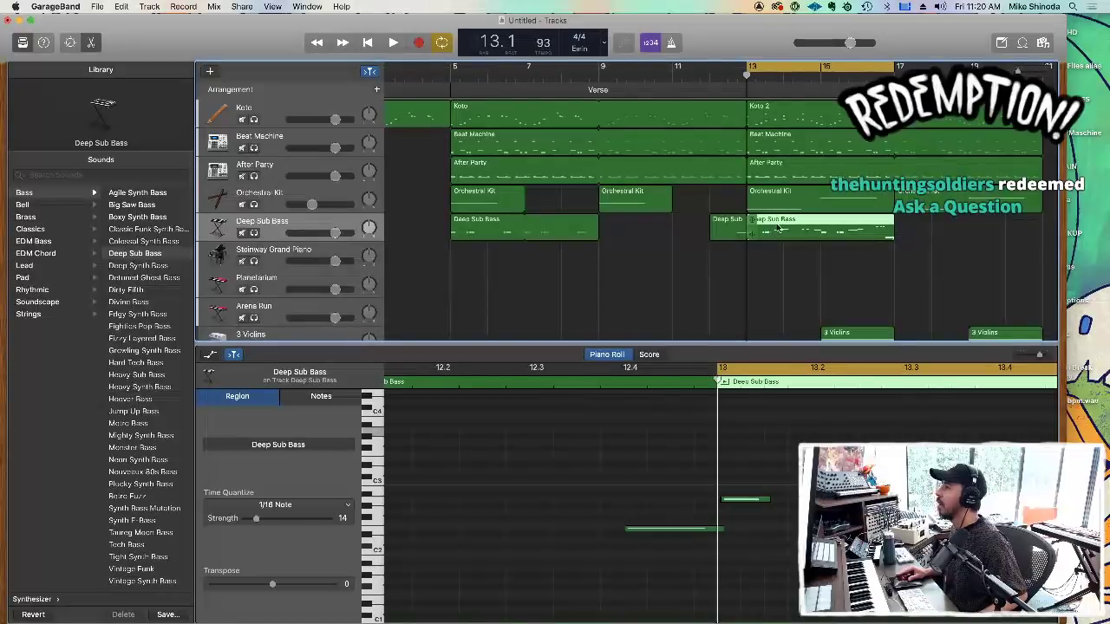
pyautogui.moveTo(893, 219); pyautogui.dragTo(1039, 223)
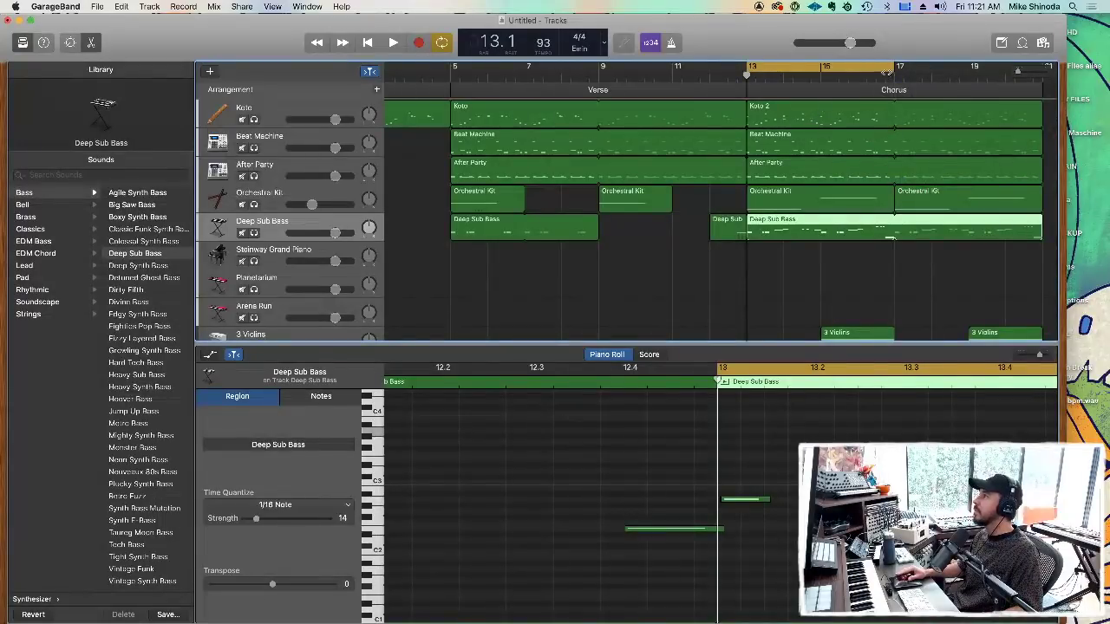
# Move the cycle range to bars 21 to 25, copy the chorus Beat Machine and After Party regions to bar 21, and play.
pyautogui.moveTo(867, 69); pyautogui.dragTo(1002, 71)
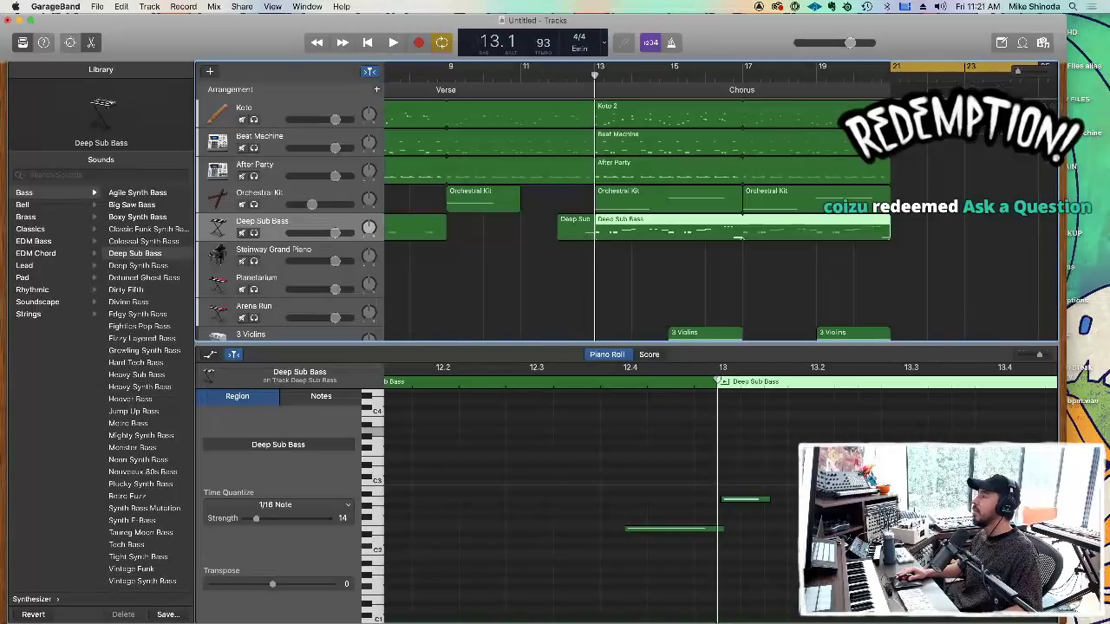
pyautogui.click(708, 168)
pyautogui.keyDown('shift'); pyautogui.click(706, 138); pyautogui.keyUp('shift')
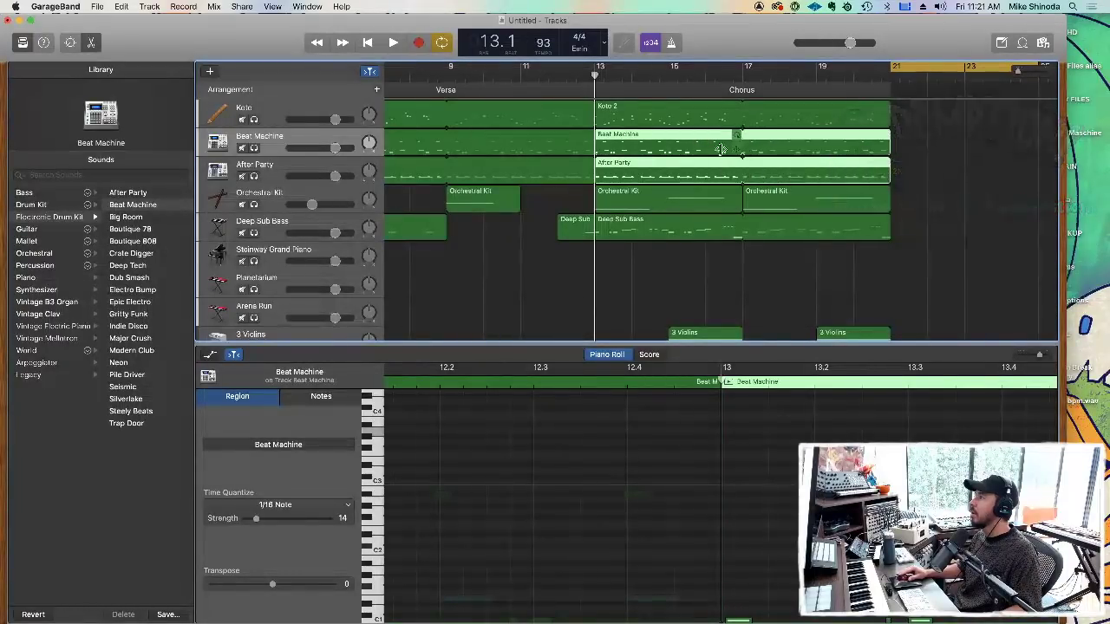
pyautogui.moveTo(706, 167); pyautogui.dragTo(999, 184)
pyautogui.press('space')
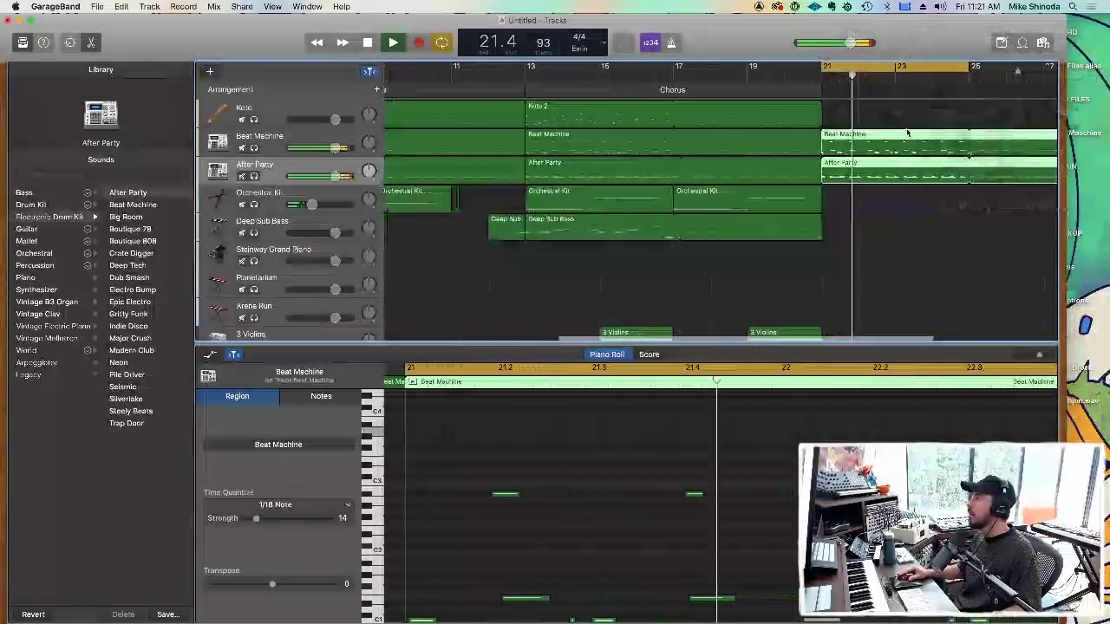
# Delete the upper rows of Beat Machine notes above C1 in the copied region starting at bar 21.
pyautogui.press('e')
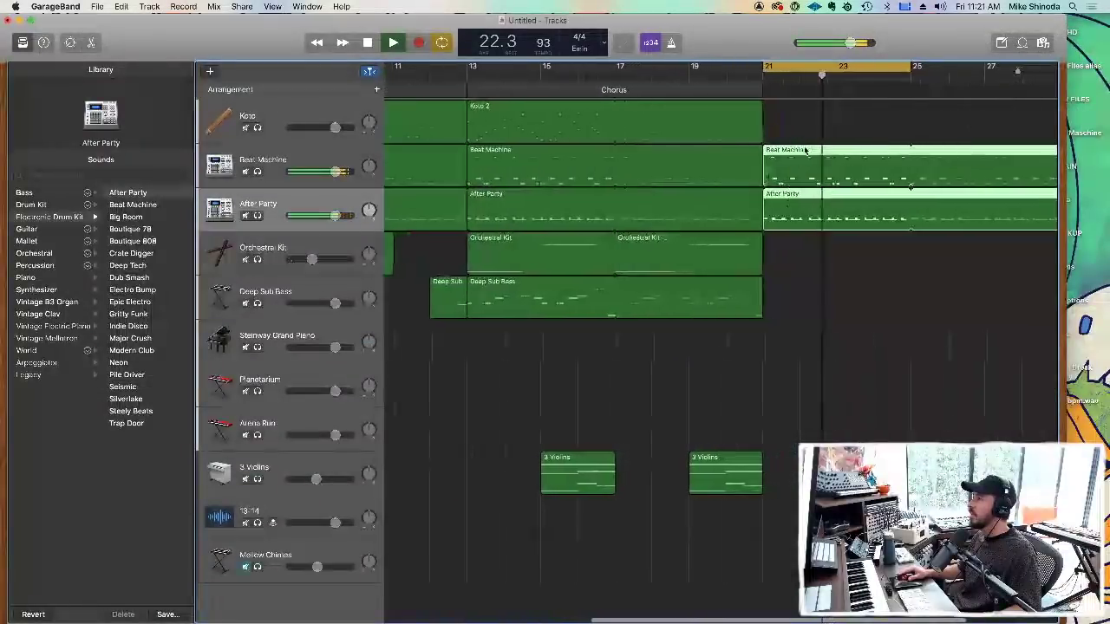
pyautogui.press('e')
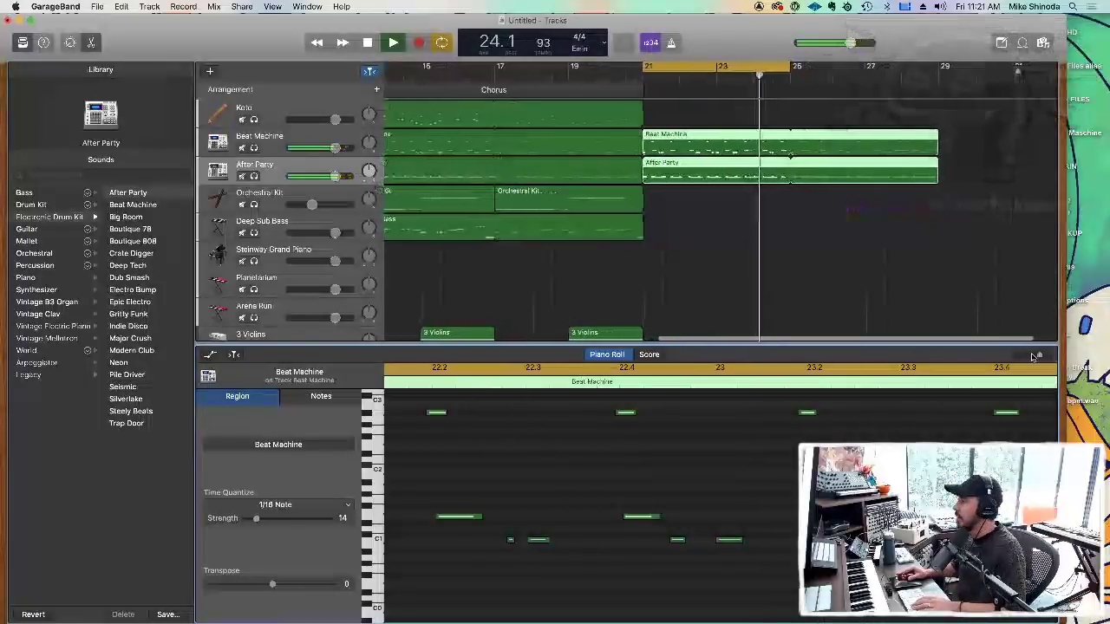
pyautogui.moveTo(1039, 354); pyautogui.dragTo(973, 358)
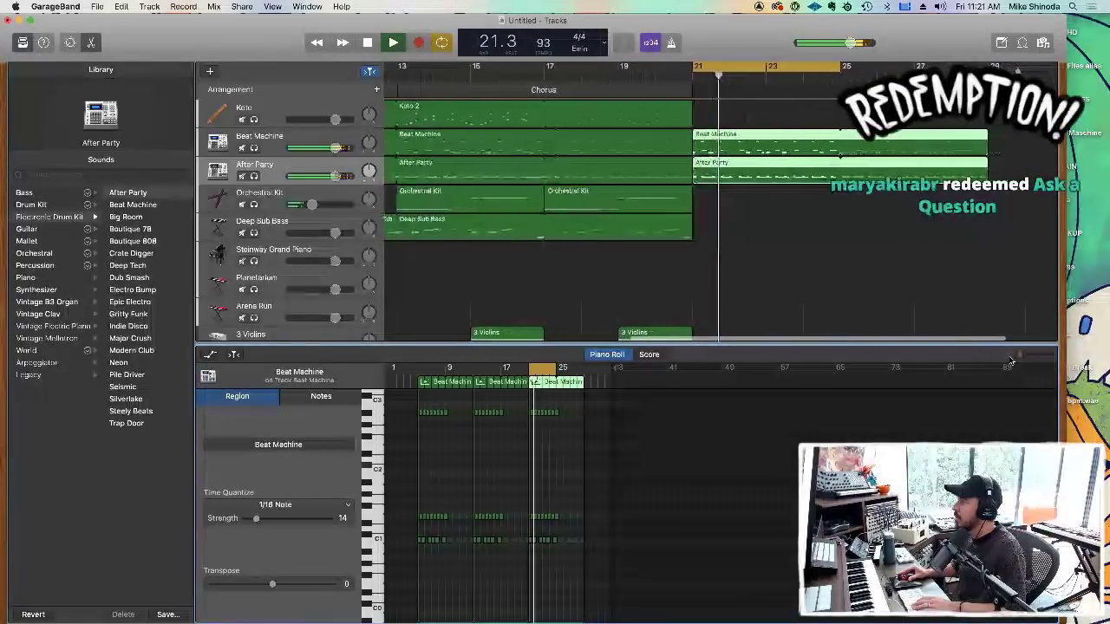
pyautogui.moveTo(973, 358); pyautogui.dragTo(1026, 360)
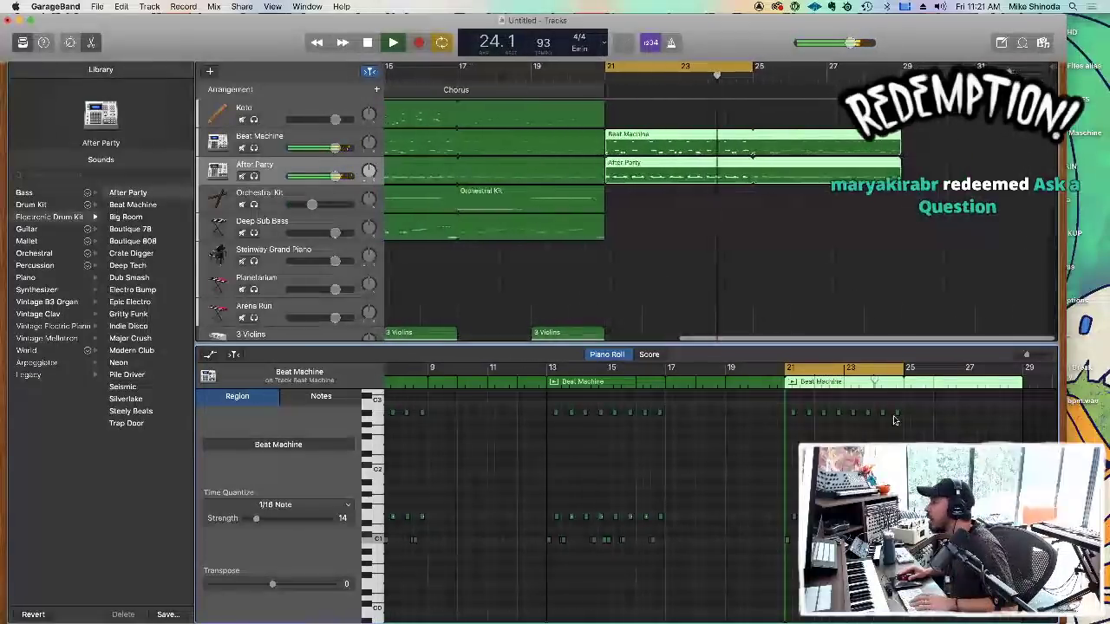
pyautogui.moveTo(839, 413); pyautogui.dragTo(787, 414)
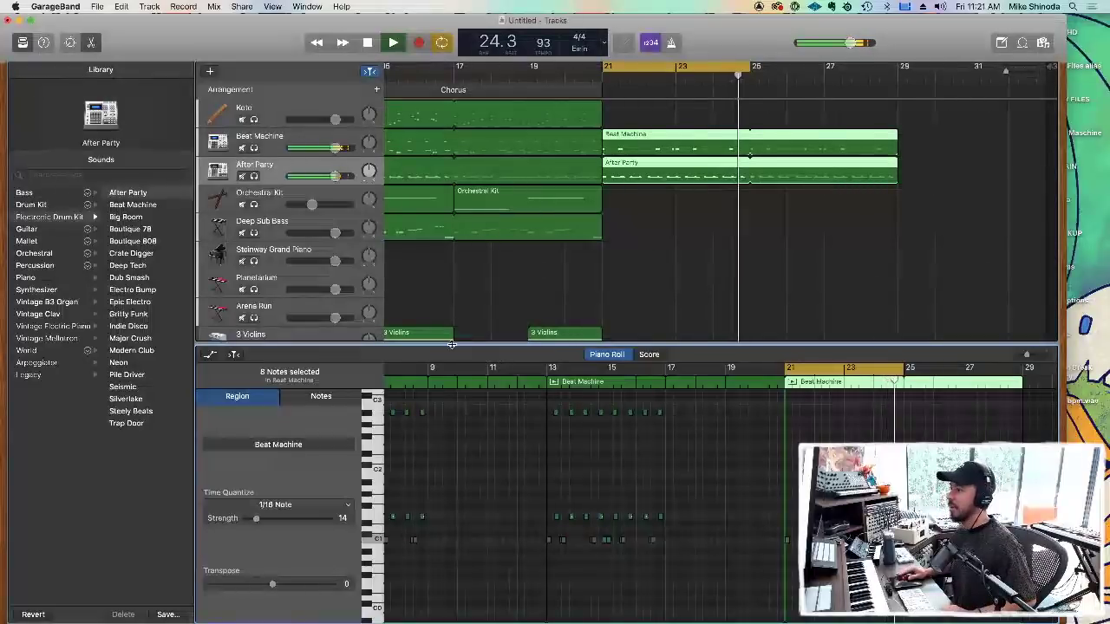
# Record a new Beat Machine pattern over the looped bars 21 to 25.
pyautogui.click(272, 141)
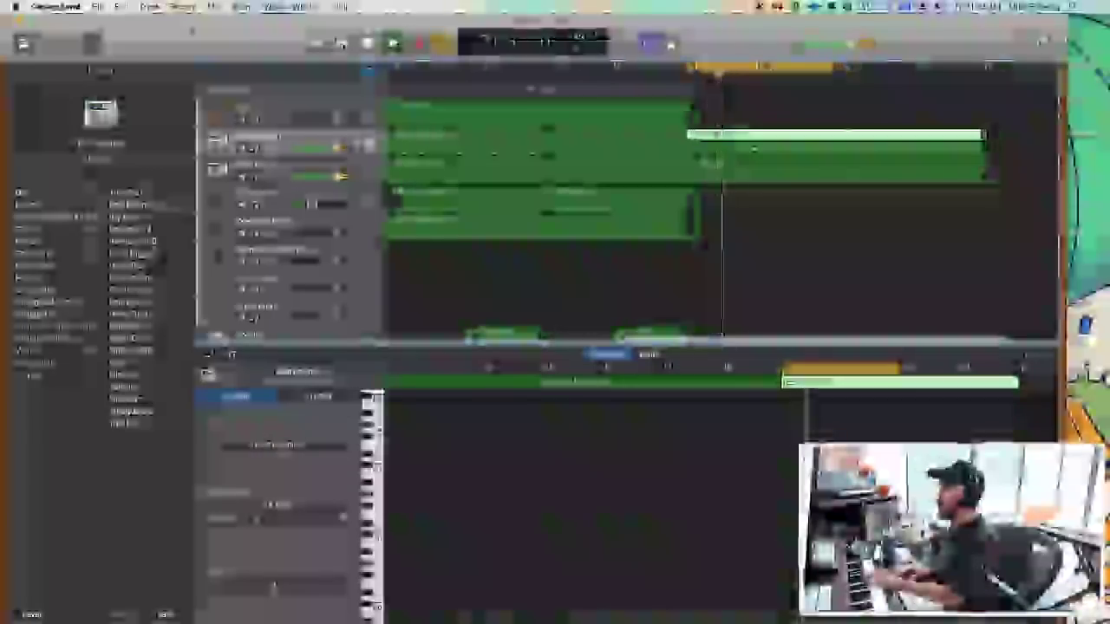
pyautogui.click(417, 44)
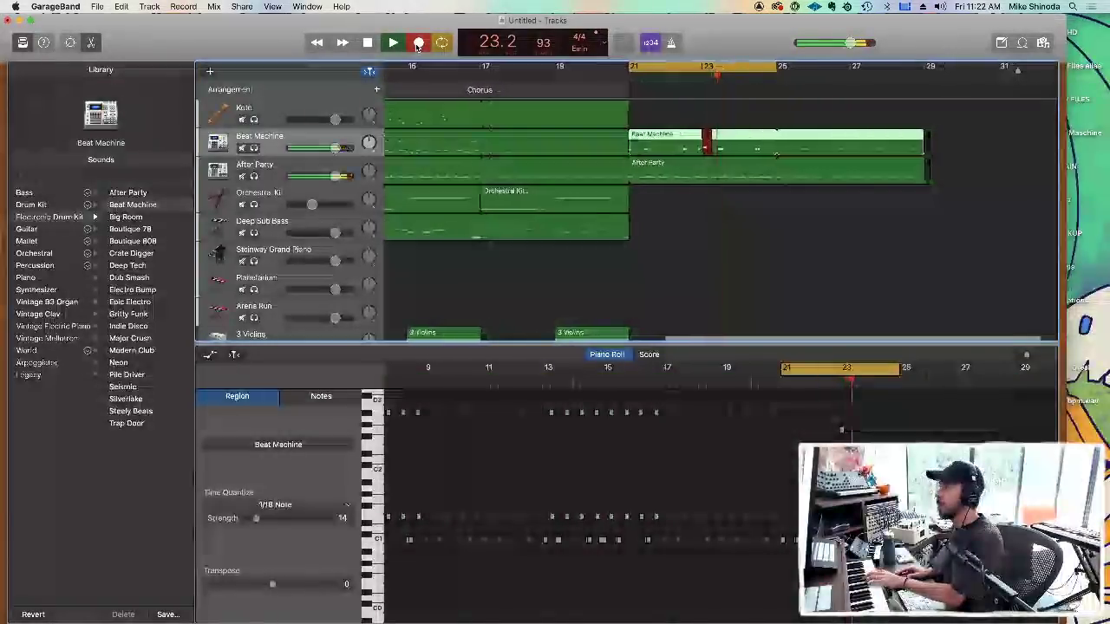
pyautogui.click(417, 43)
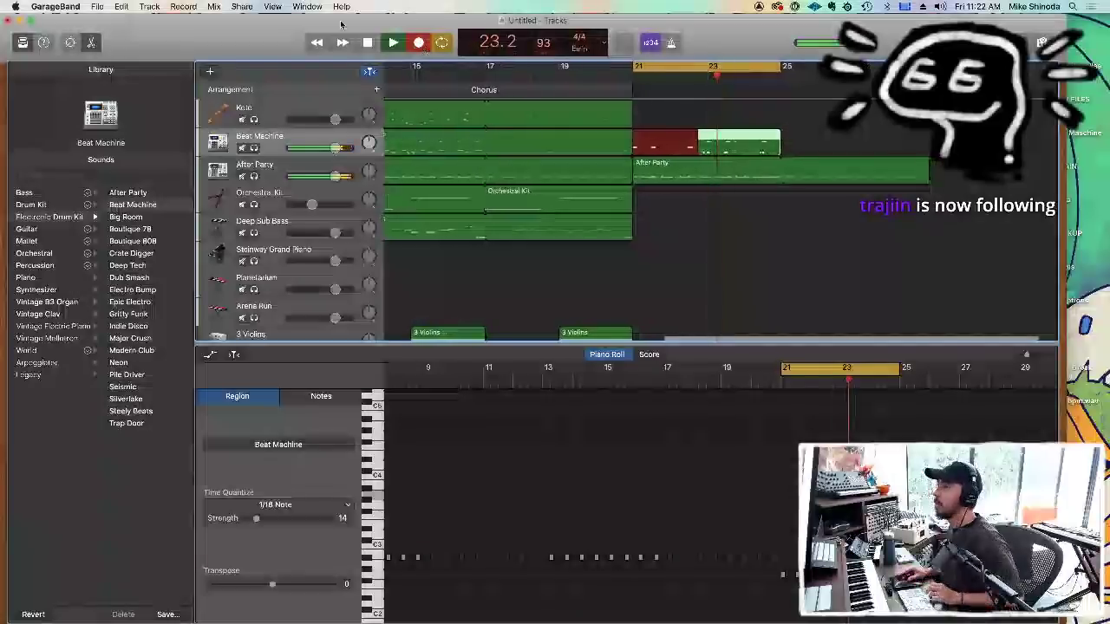
pyautogui.click(420, 44)
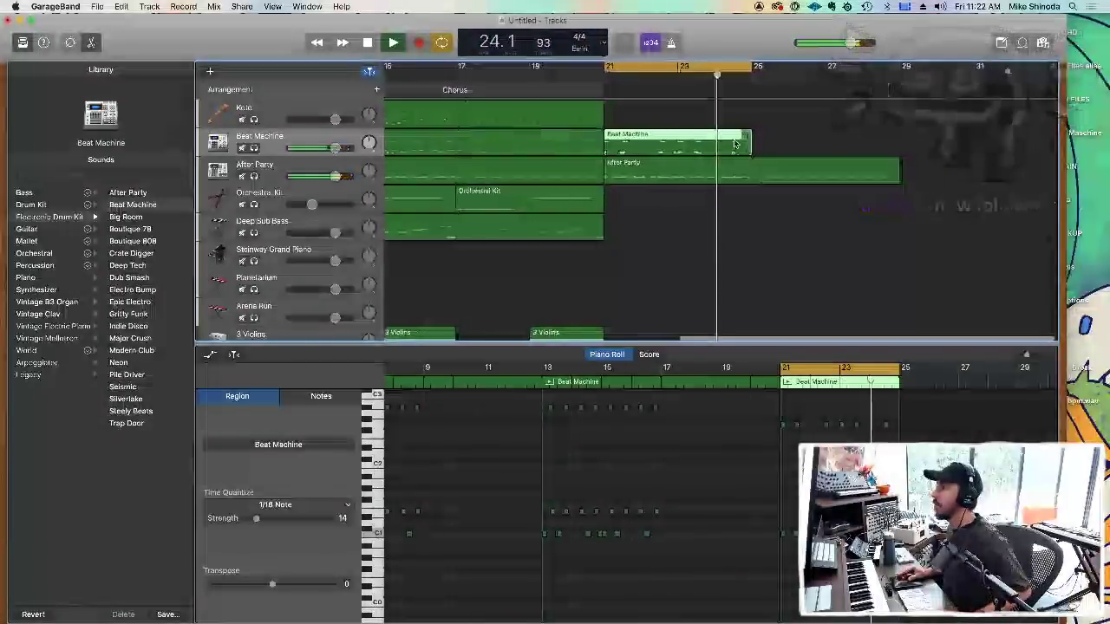
# Record an Orchestral Kit hit at bar 21 as a region ending at bar 23.
pyautogui.click(297, 167)
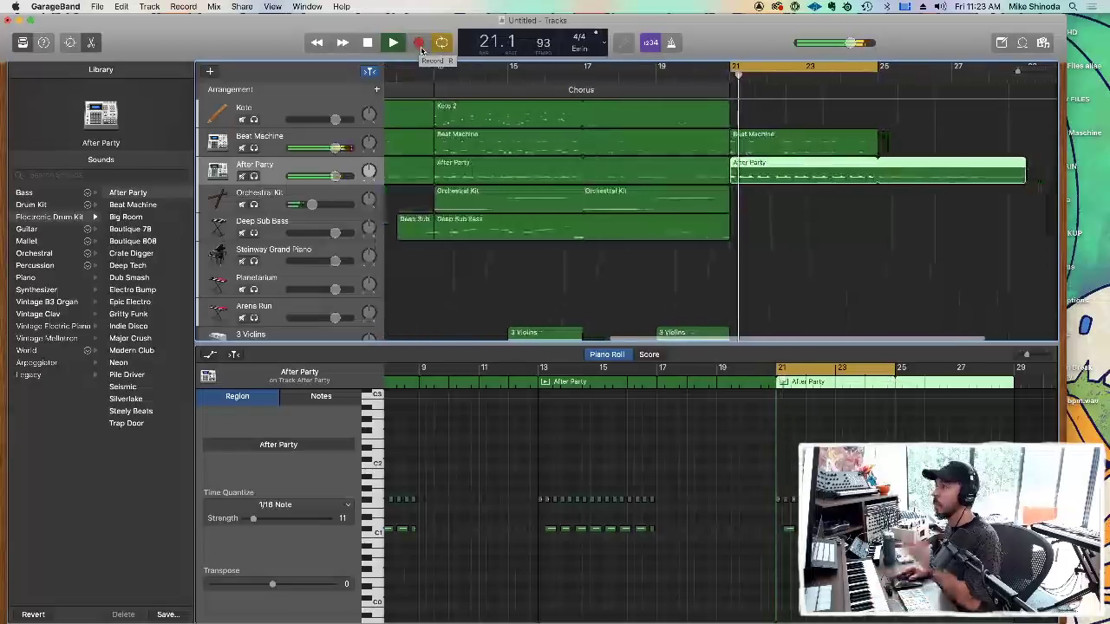
pyautogui.click(644, 198)
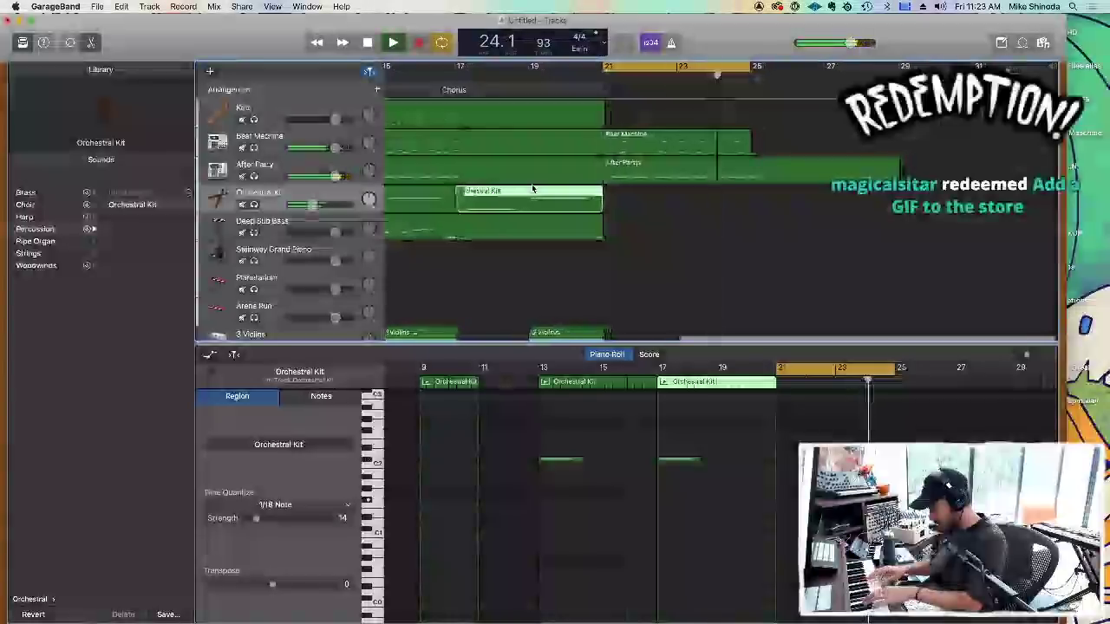
pyautogui.click(419, 43)
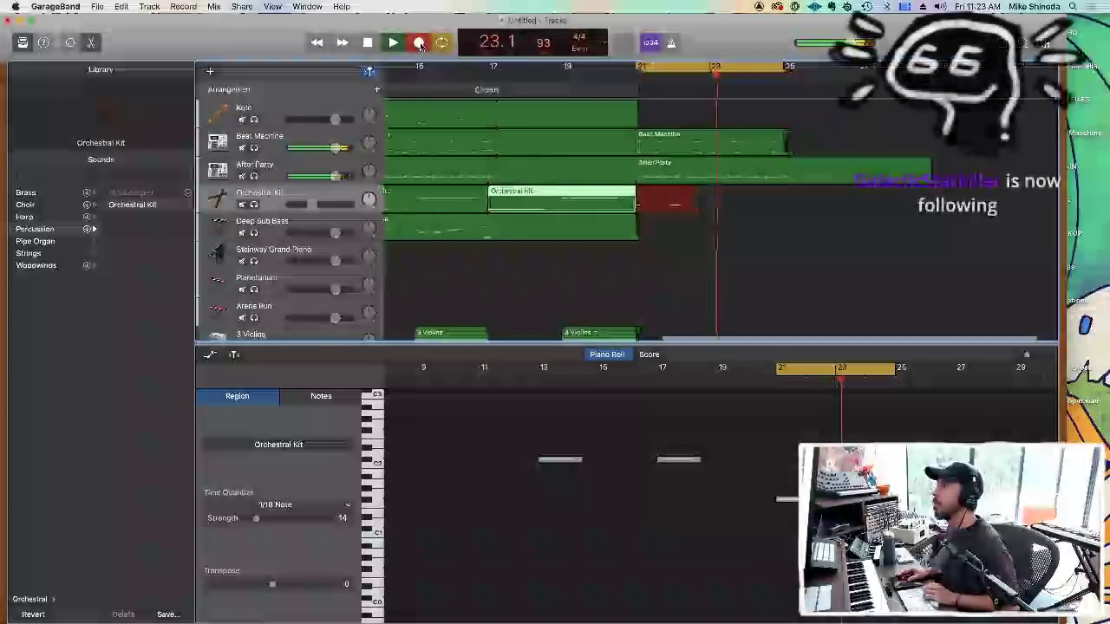
pyautogui.click(419, 43)
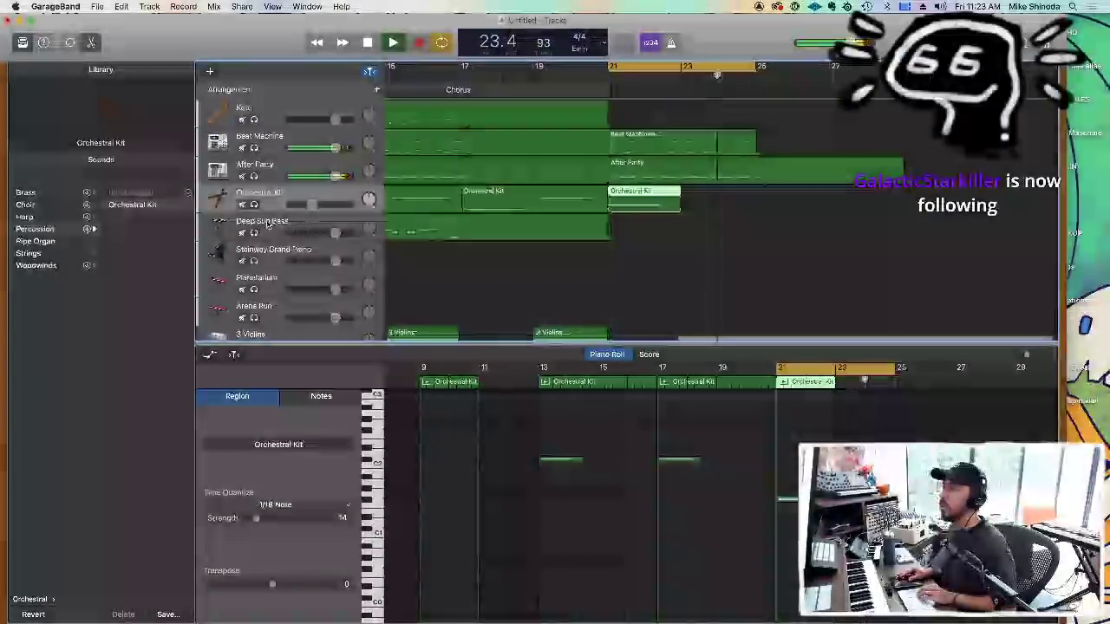
# Audition the Deep Sub Bass and Steinway Grand Piano tracks, and record a short Koto part from bar 21 to 22.
pyautogui.click(267, 227)
pyautogui.click(274, 254)
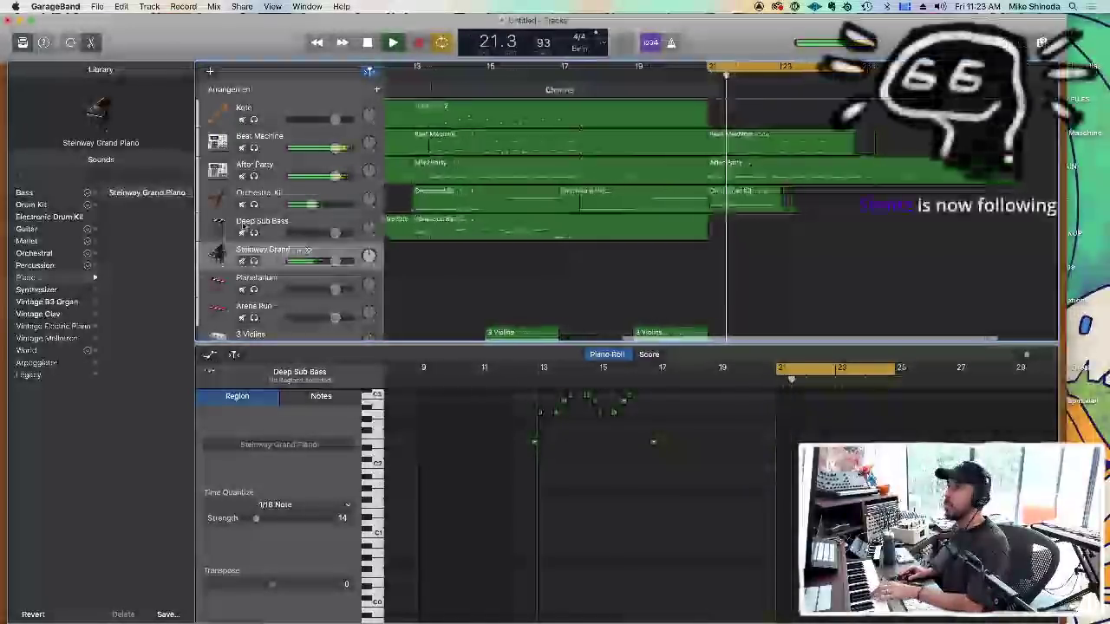
pyautogui.click(272, 121)
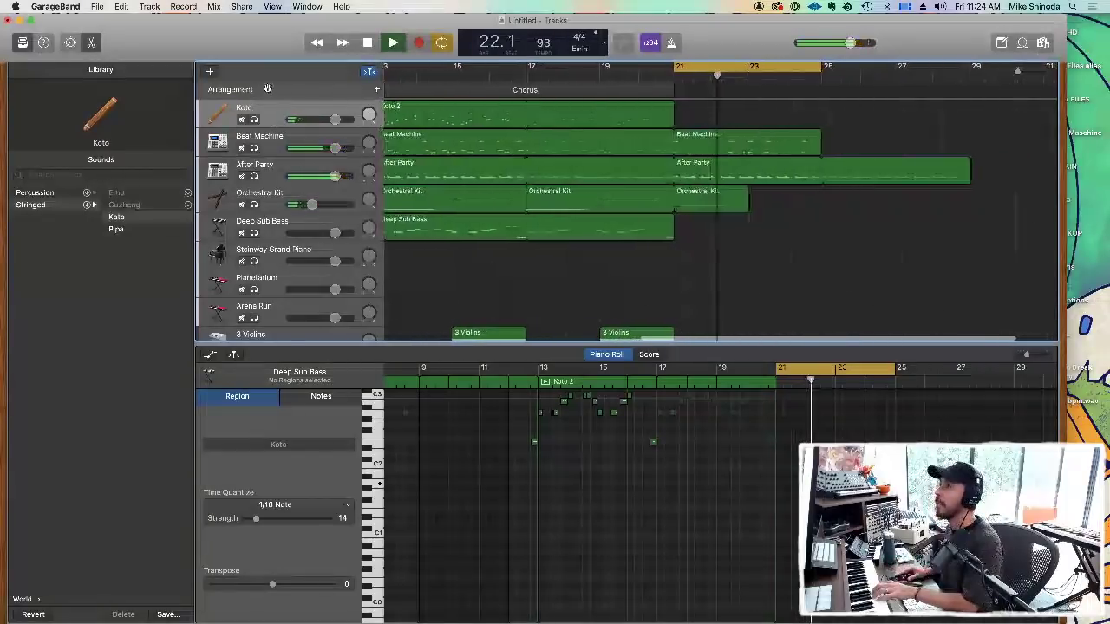
pyautogui.click(420, 45)
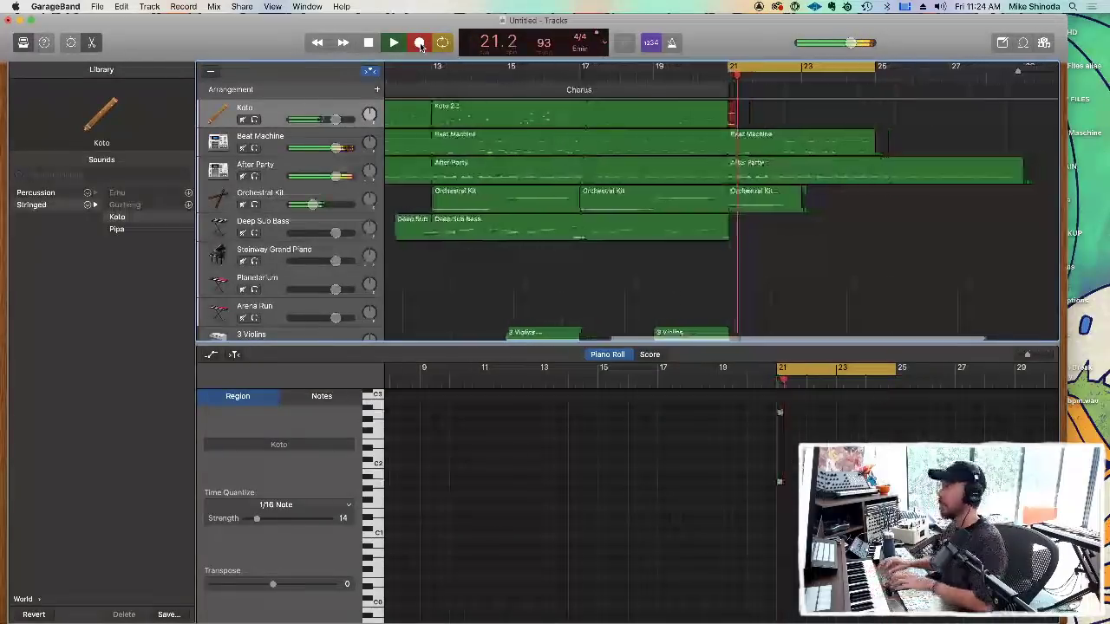
pyautogui.click(419, 45)
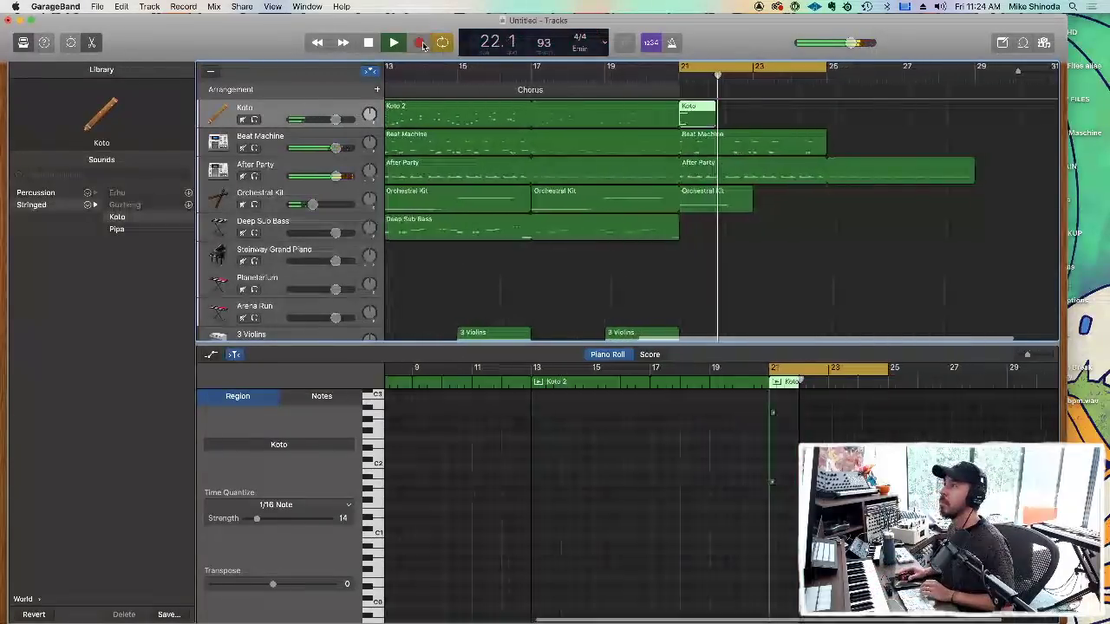
# Try recording a Planetarium part over the looped bars 21 to 25.
pyautogui.click(278, 288)
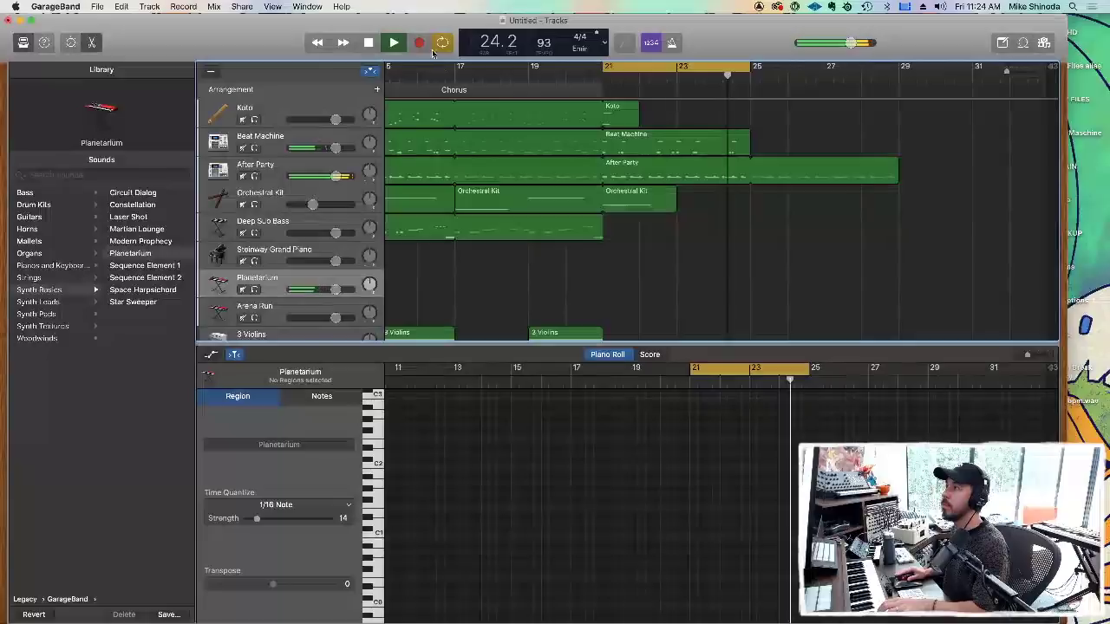
pyautogui.click(420, 43)
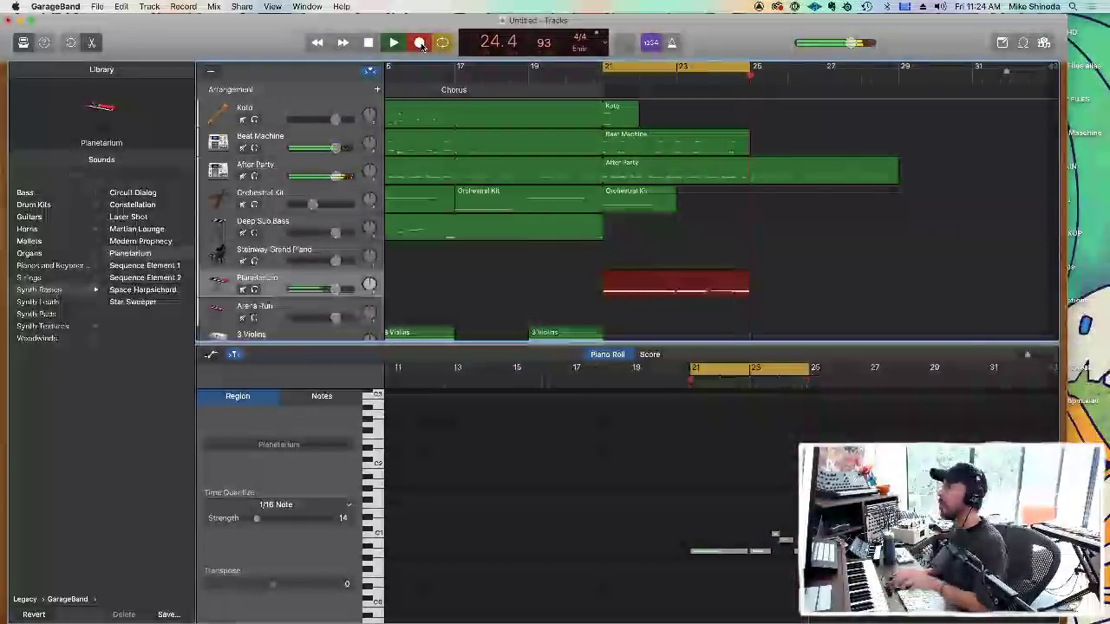
pyautogui.press('space')
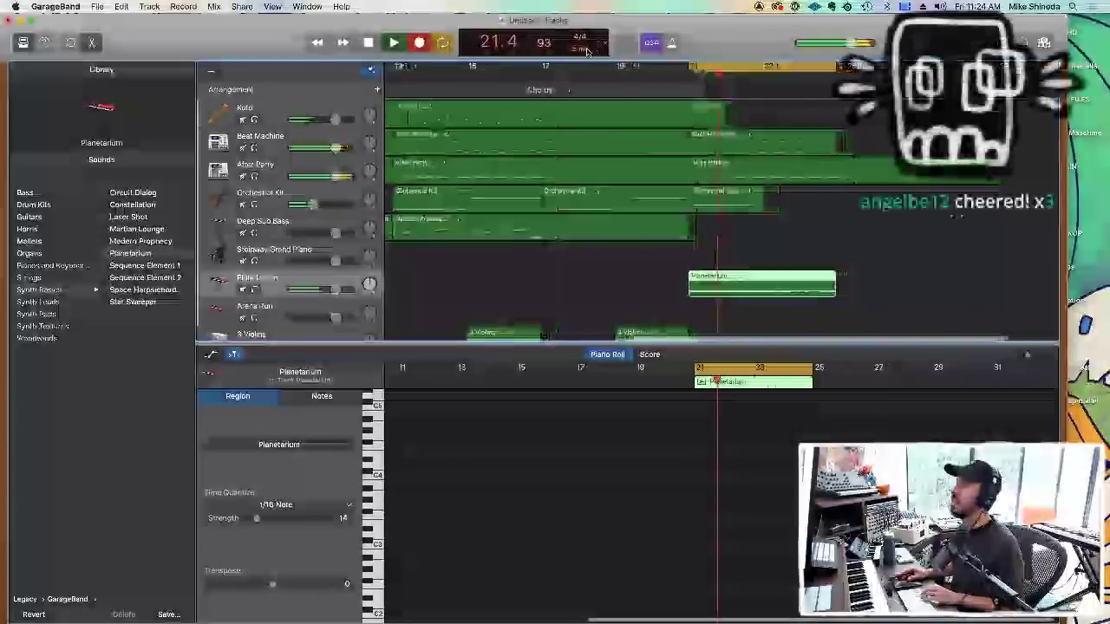
# Check the project's key signature and the list of available minor keys.
pyautogui.click(583, 49)
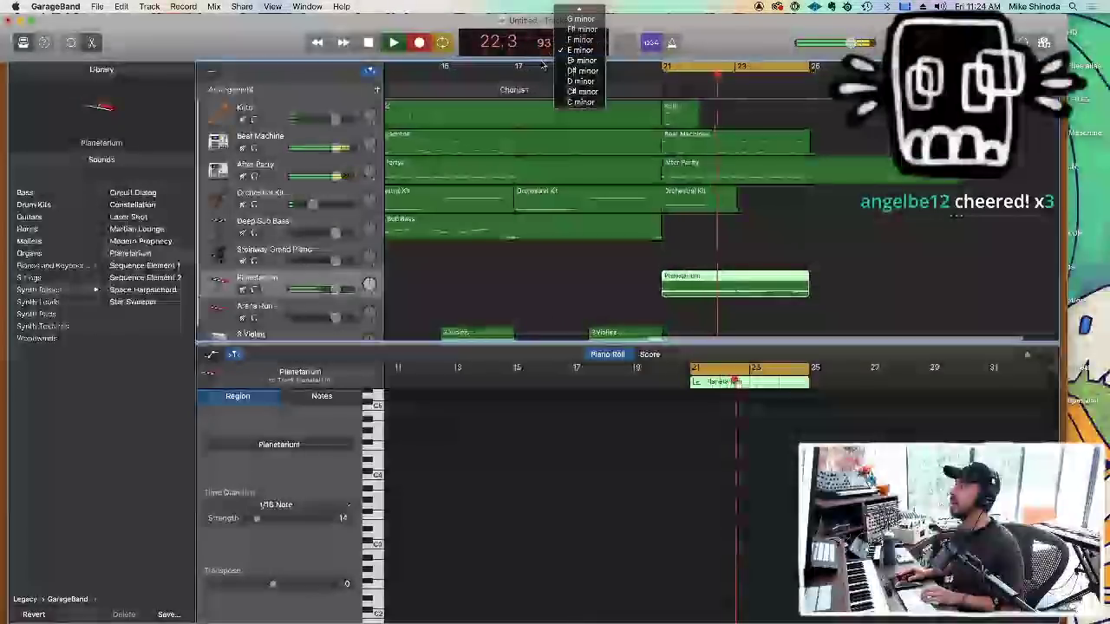
pyautogui.click(559, 59)
pyautogui.click(579, 50)
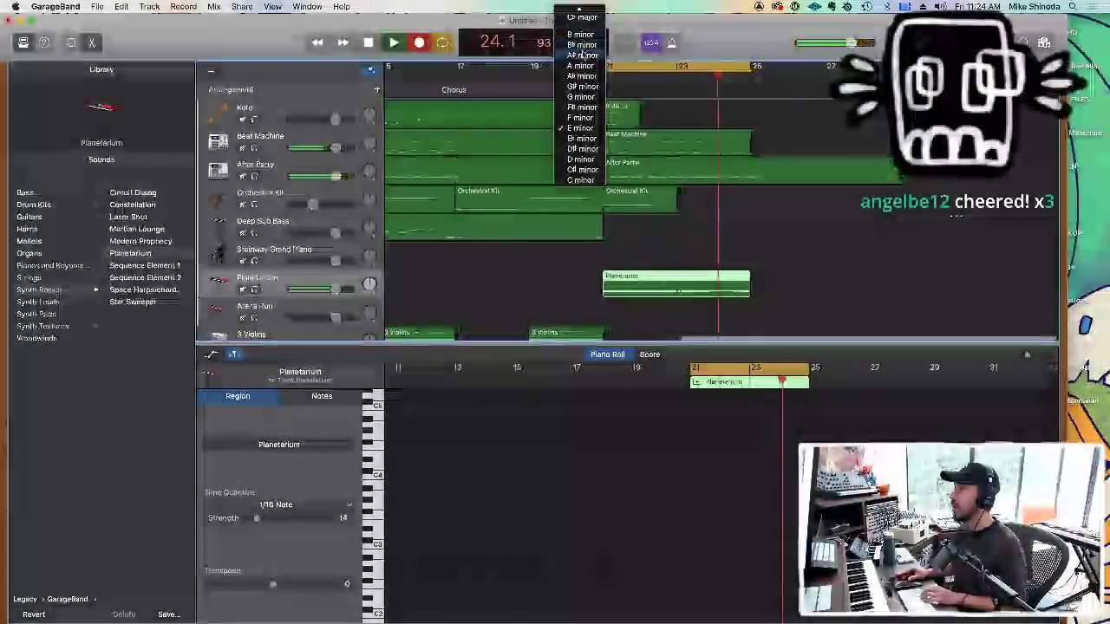
pyautogui.click(581, 53)
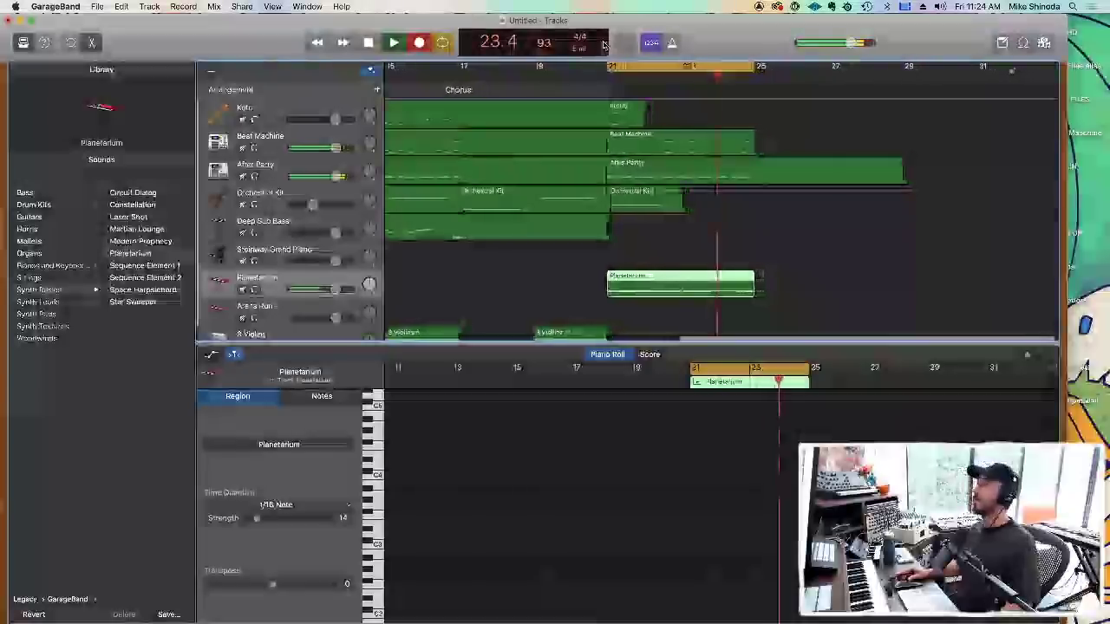
pyautogui.click(605, 45)
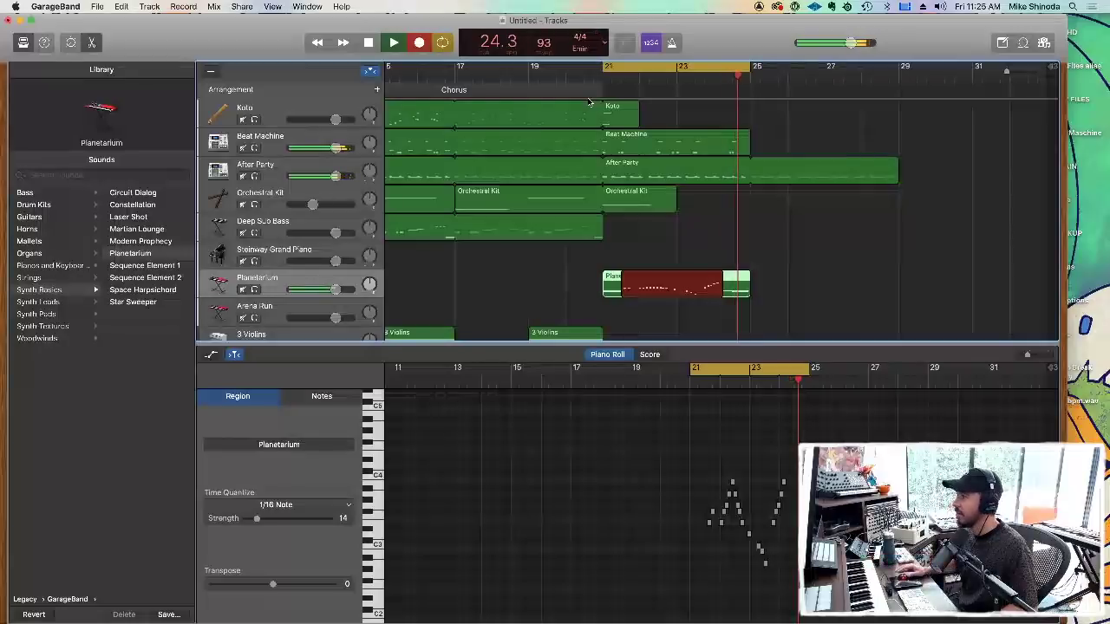
# Undo the Planetarium recording in bars 21 to 25.
pyautogui.press('super+z')
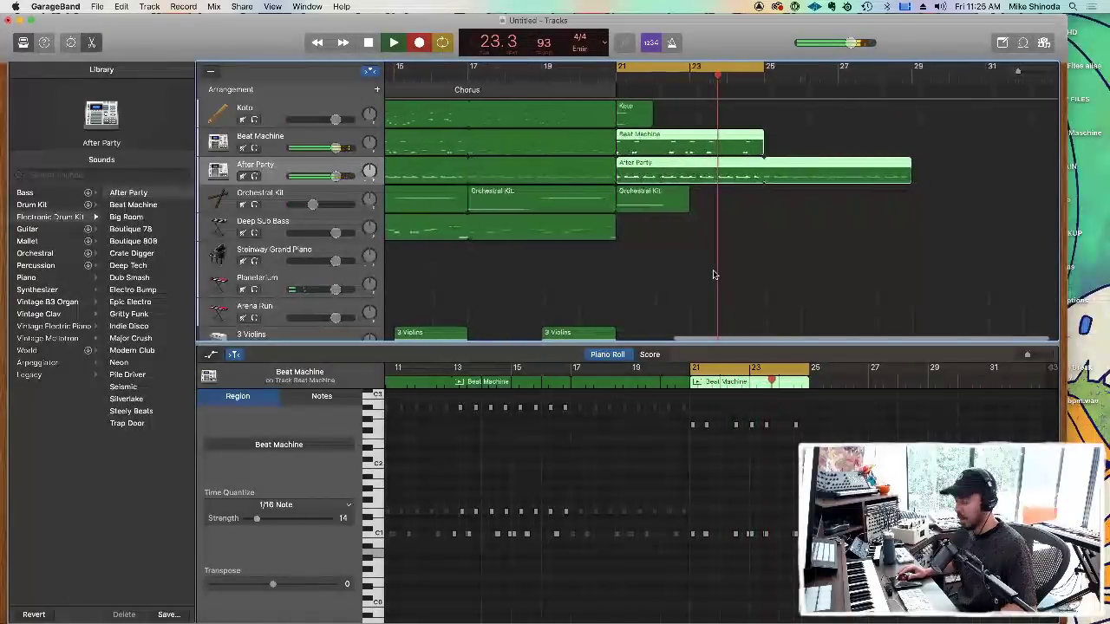
pyautogui.click(98, 6)
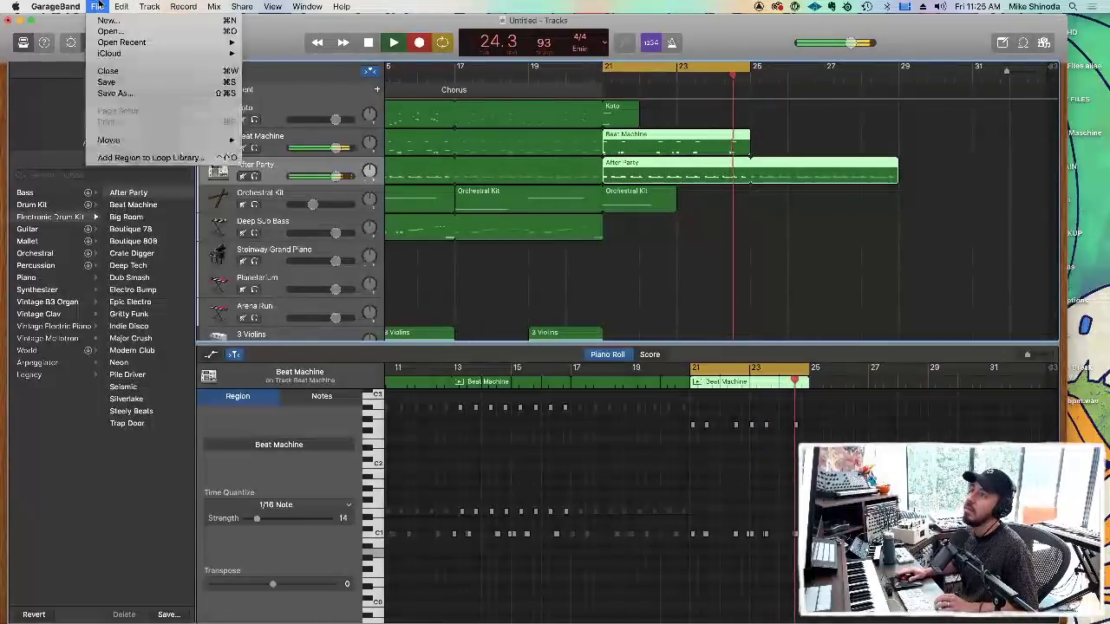
pyautogui.moveTo(121, 6)
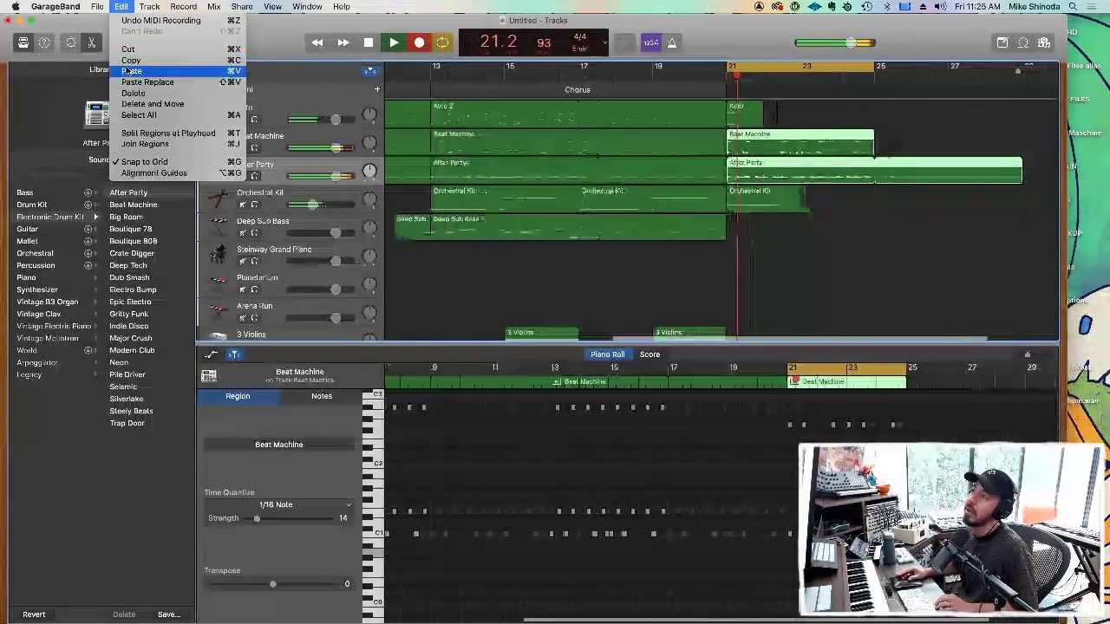
pyautogui.click(636, 244)
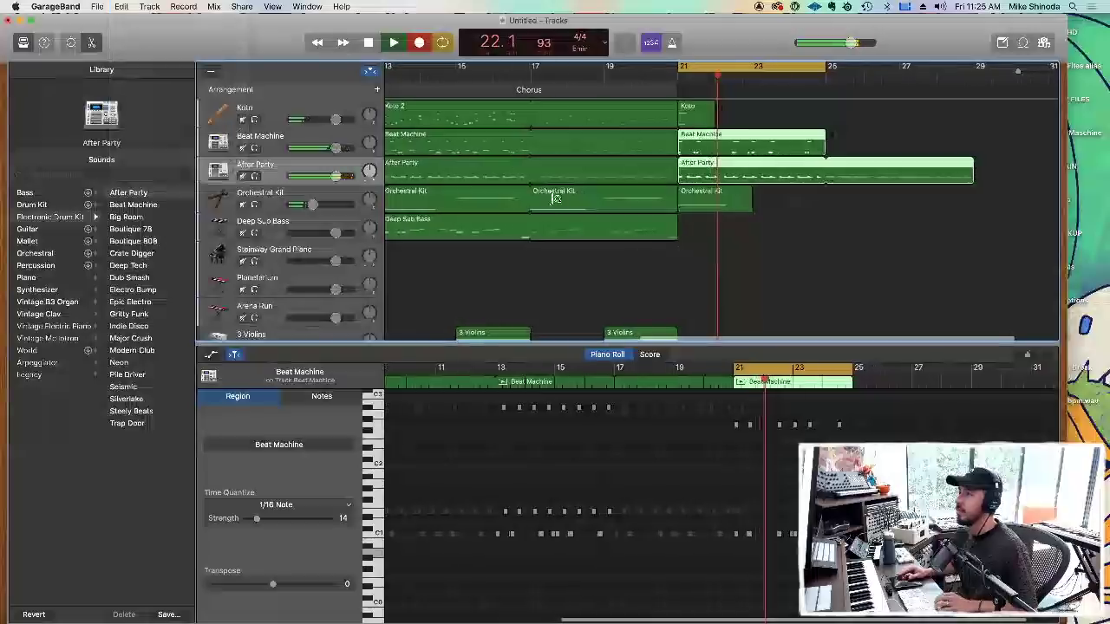
# Stop the running recording, select the Planetarium track and record a new synth part over the looped bars 21 to 25.
pyautogui.click(417, 42)
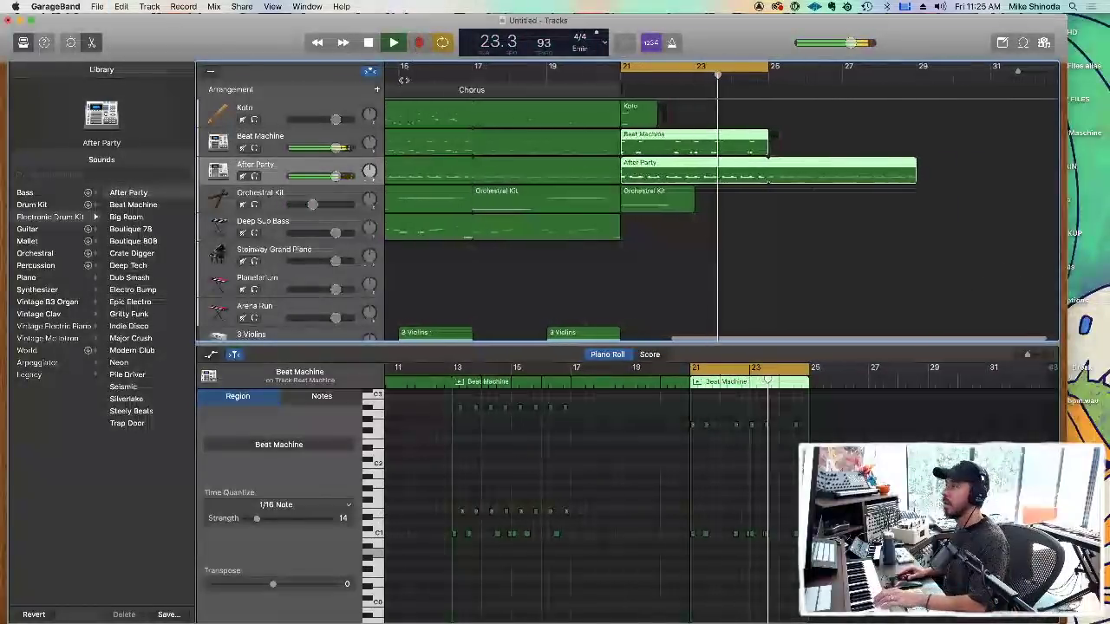
pyautogui.click(280, 287)
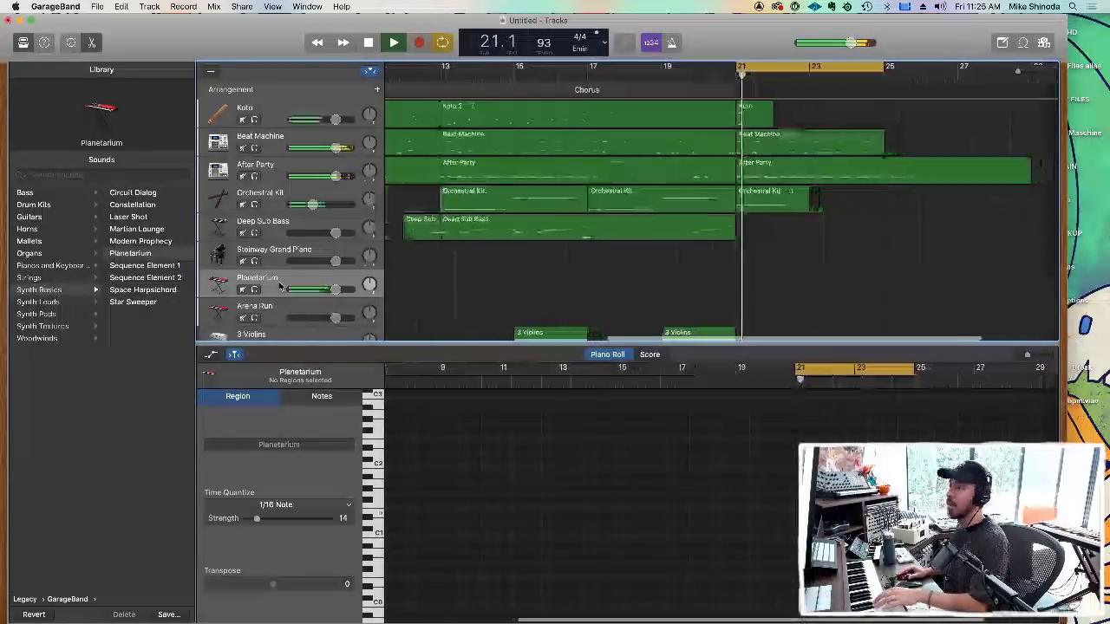
pyautogui.click(418, 44)
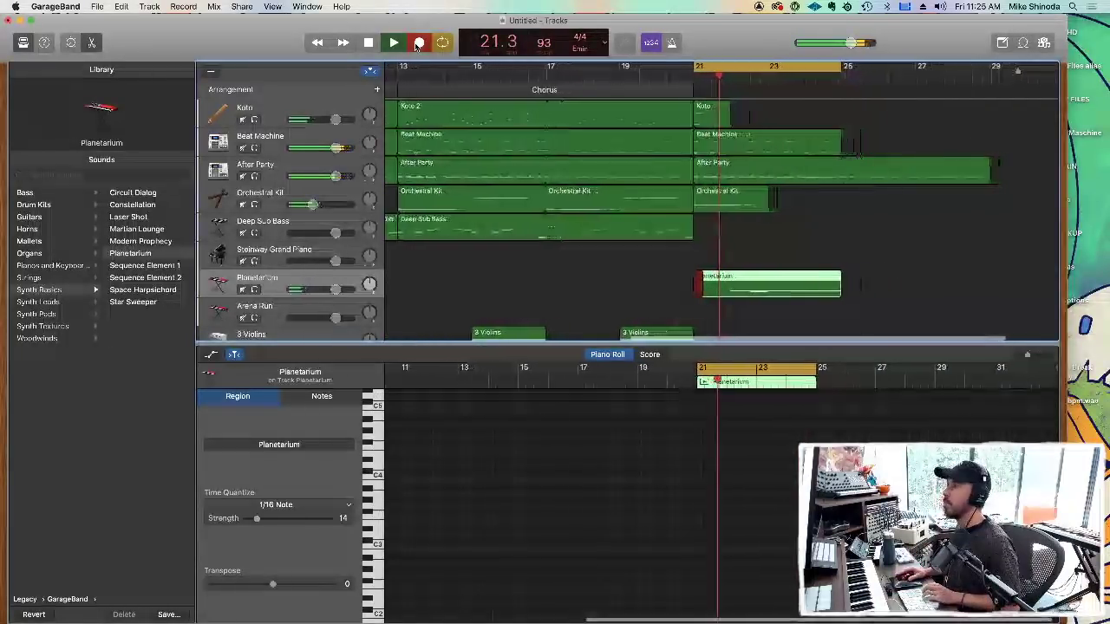
pyautogui.click(418, 43)
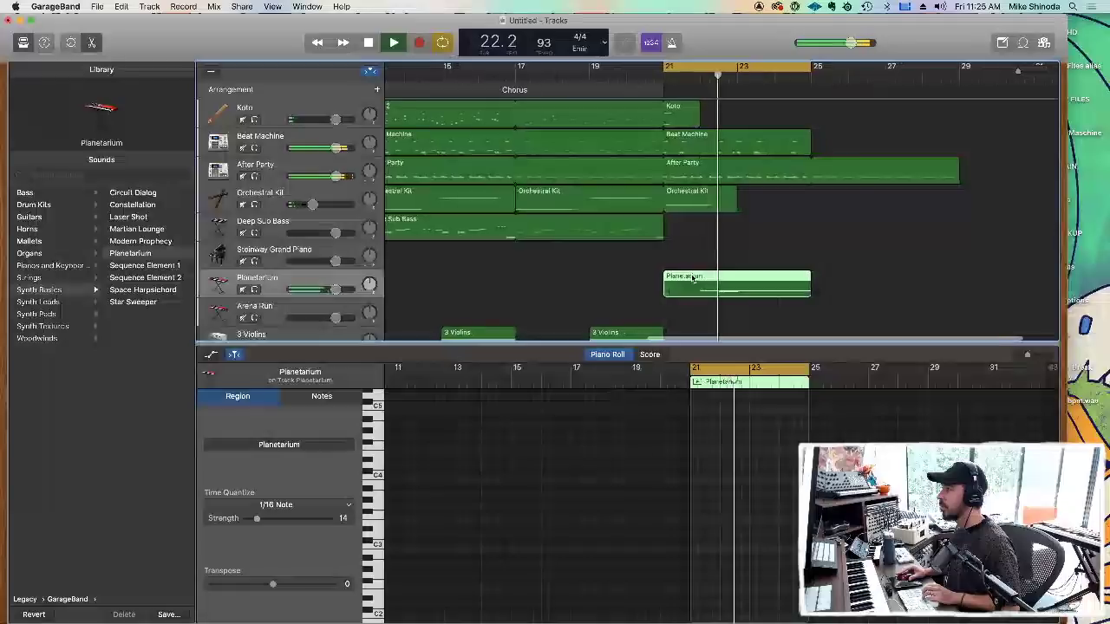
# Quantize the Planetarium region to 1/16 Note at strength 100 and copy its long bar 23 note to bar 21 as A0.
pyautogui.press('e')
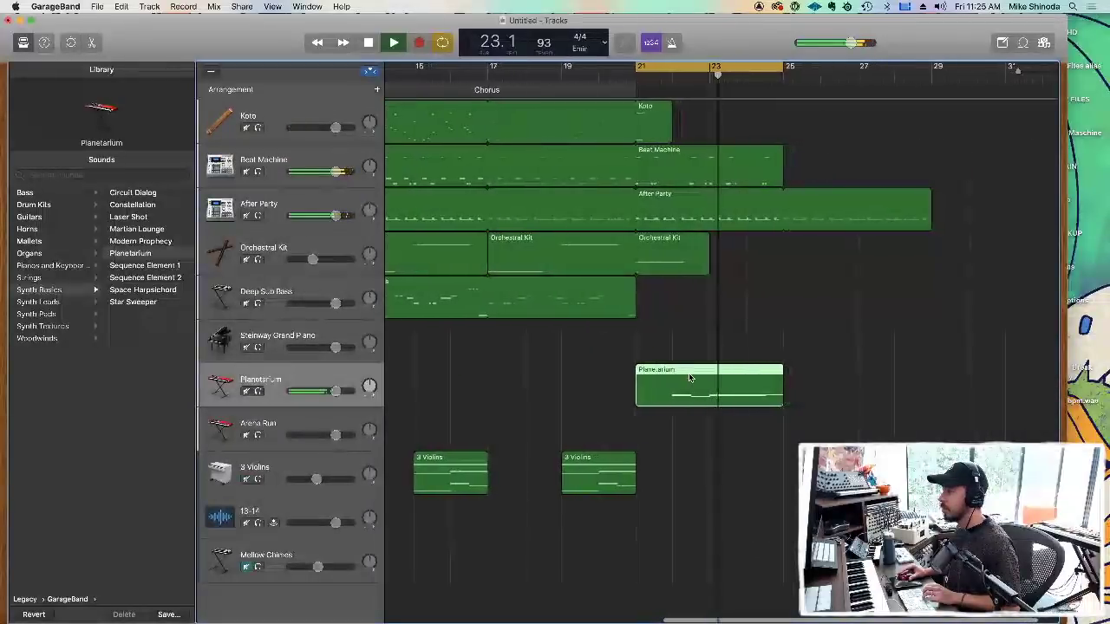
pyautogui.doubleClick(689, 373)
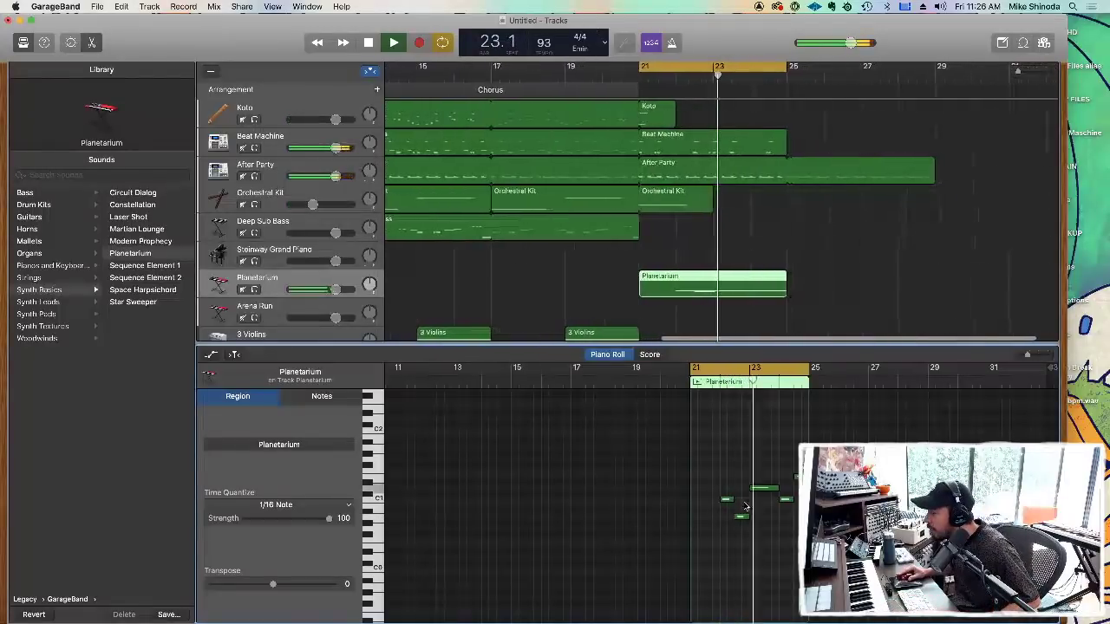
pyautogui.moveTo(752, 490); pyautogui.dragTo(704, 525)
pyautogui.click(707, 531)
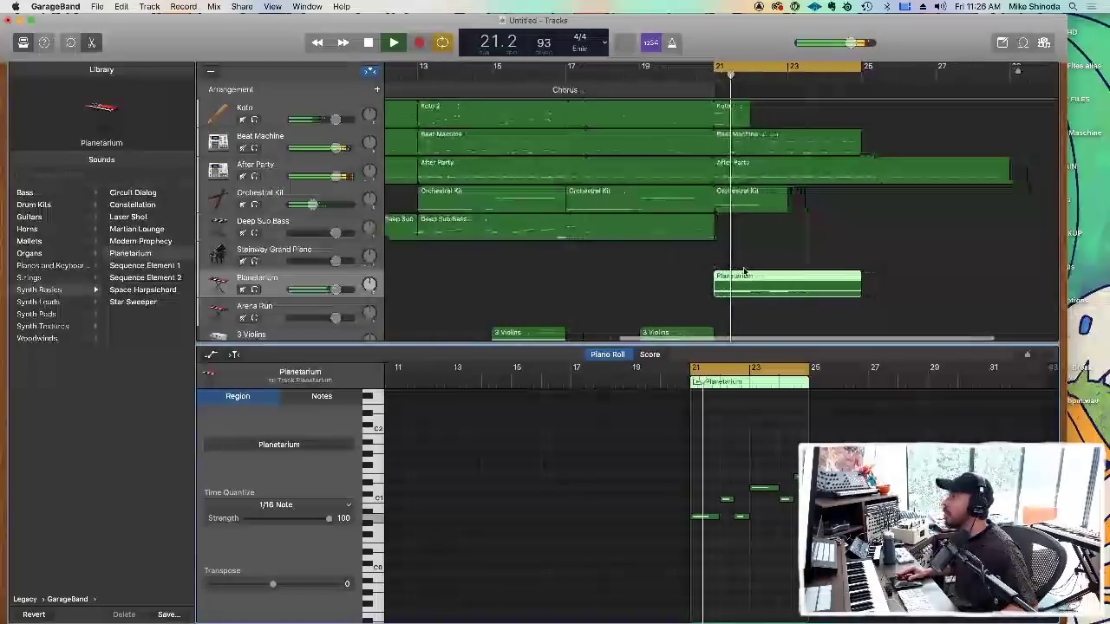
# Loop the Planetarium and Beat Machine regions that start at bar 21 out to bar 29.
pyautogui.moveTo(821, 278); pyautogui.dragTo(973, 273)
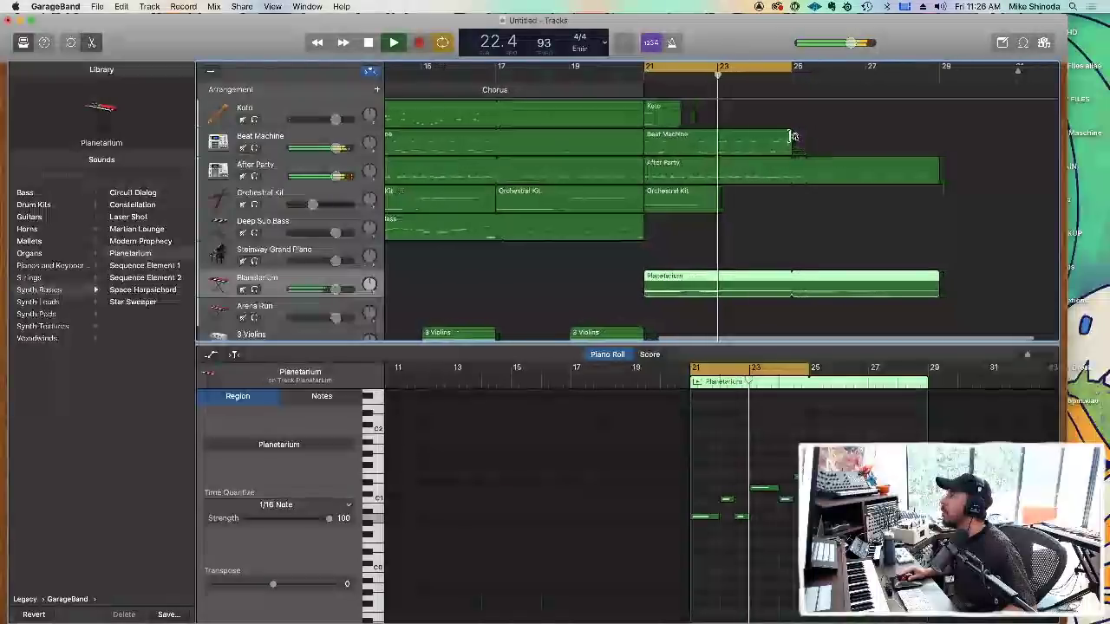
pyautogui.click(806, 137)
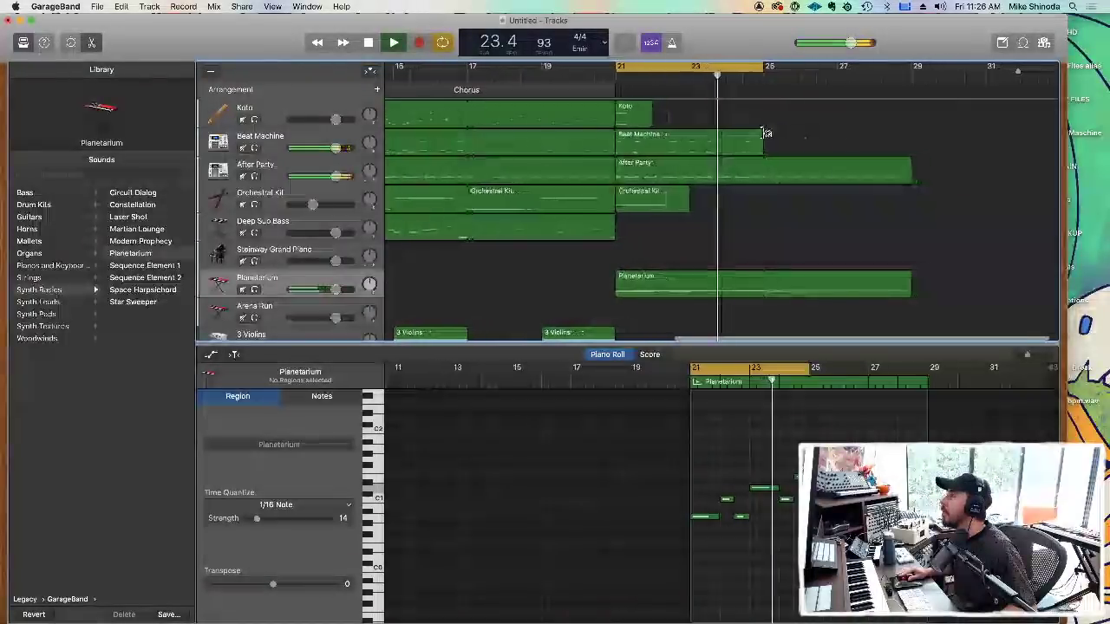
pyautogui.moveTo(760, 134); pyautogui.dragTo(898, 132)
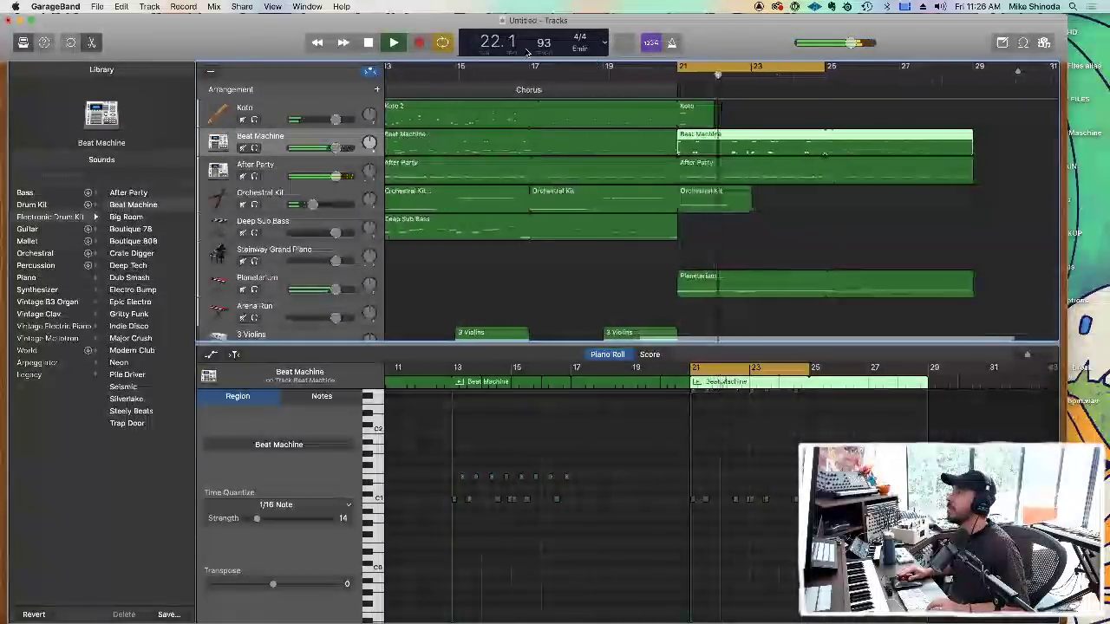
# Record an Arena Run part in bar 25 at a lowered track volume, with the cycle range moved to bars 25 to 29.
pyautogui.moveTo(728, 66); pyautogui.dragTo(879, 67)
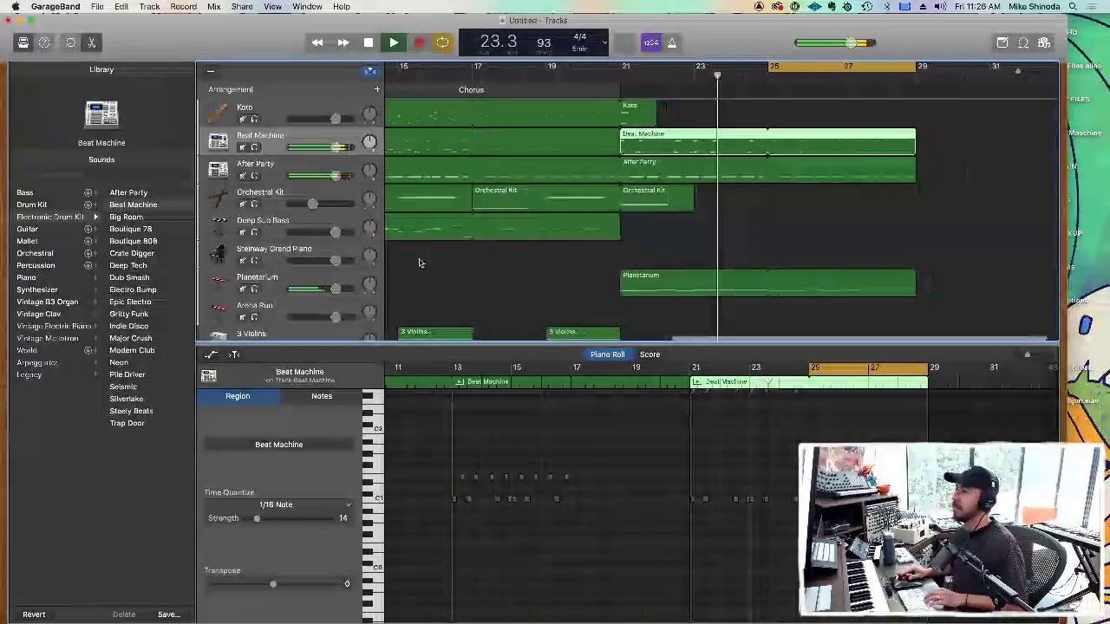
pyautogui.click(276, 313)
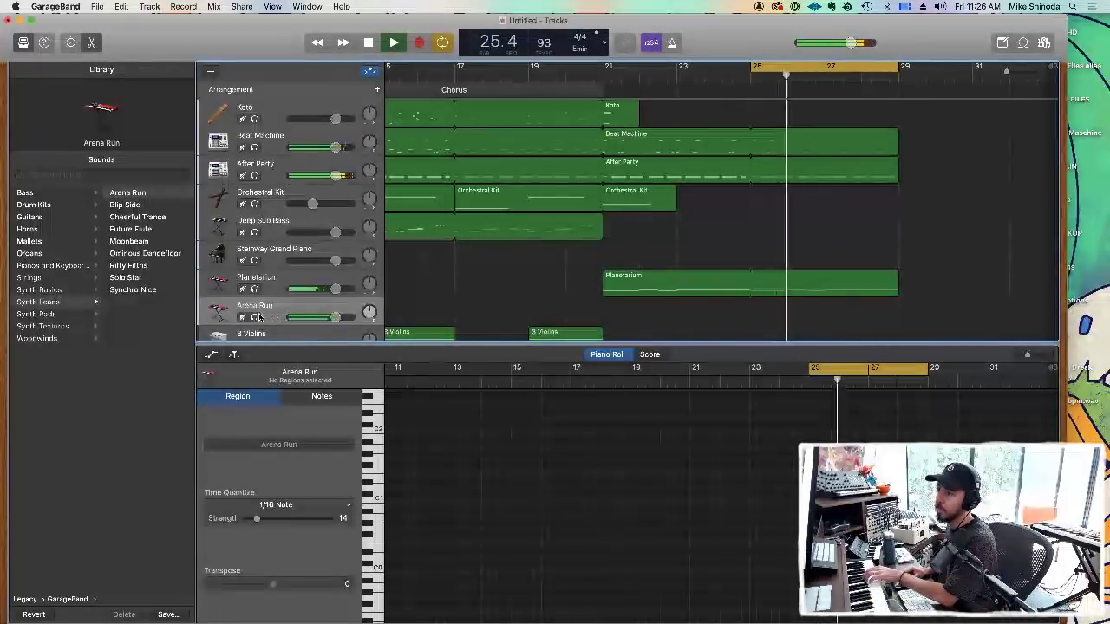
pyautogui.moveTo(334, 319)
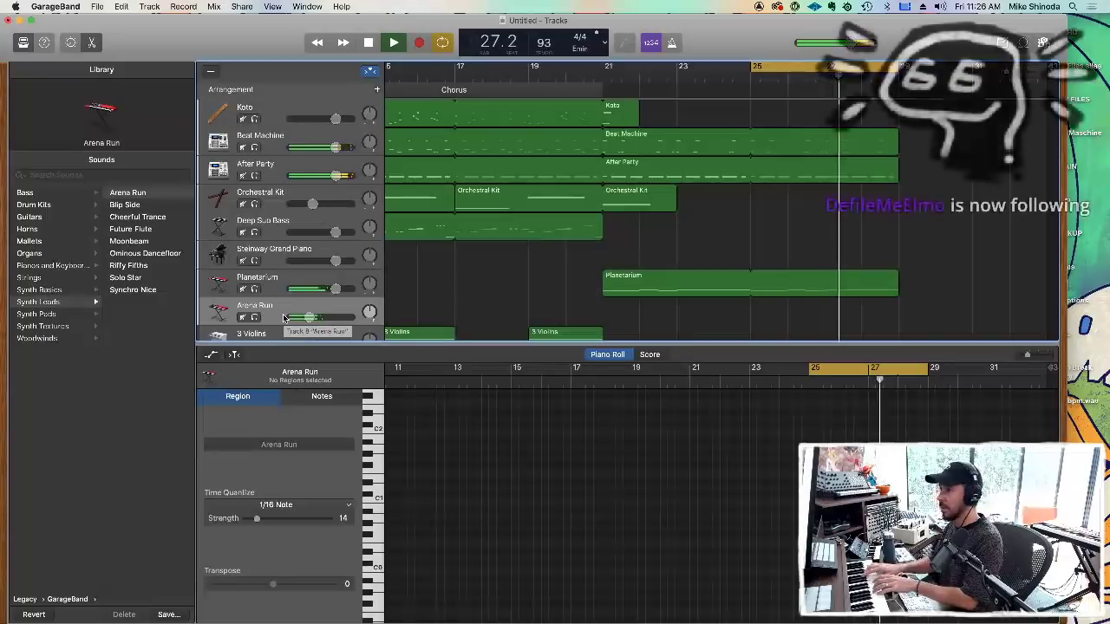
pyautogui.click(421, 43)
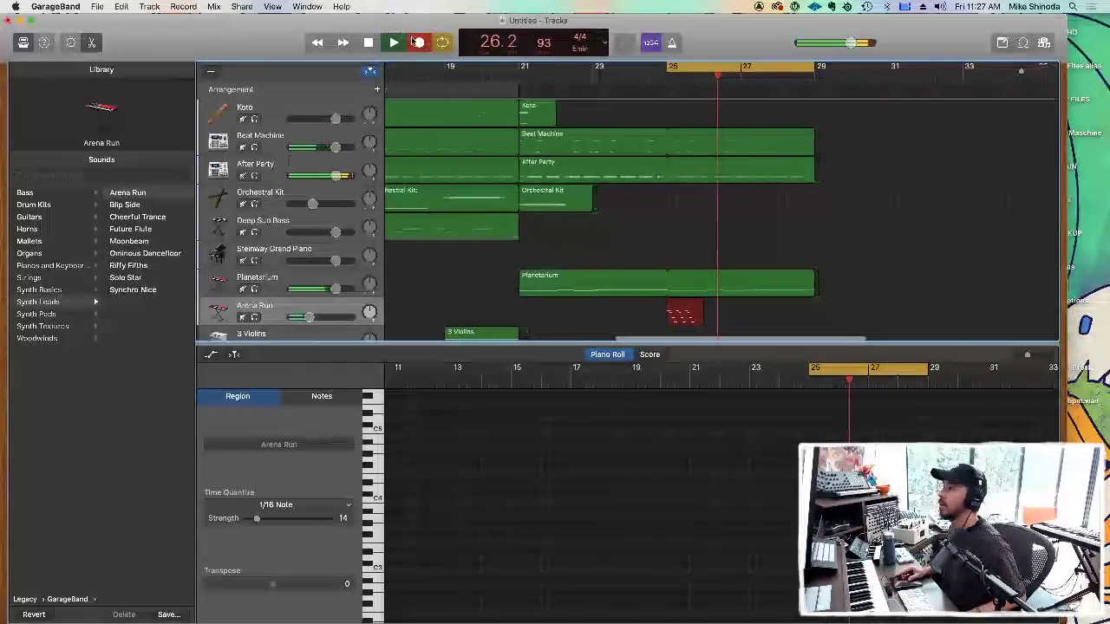
pyautogui.click(419, 43)
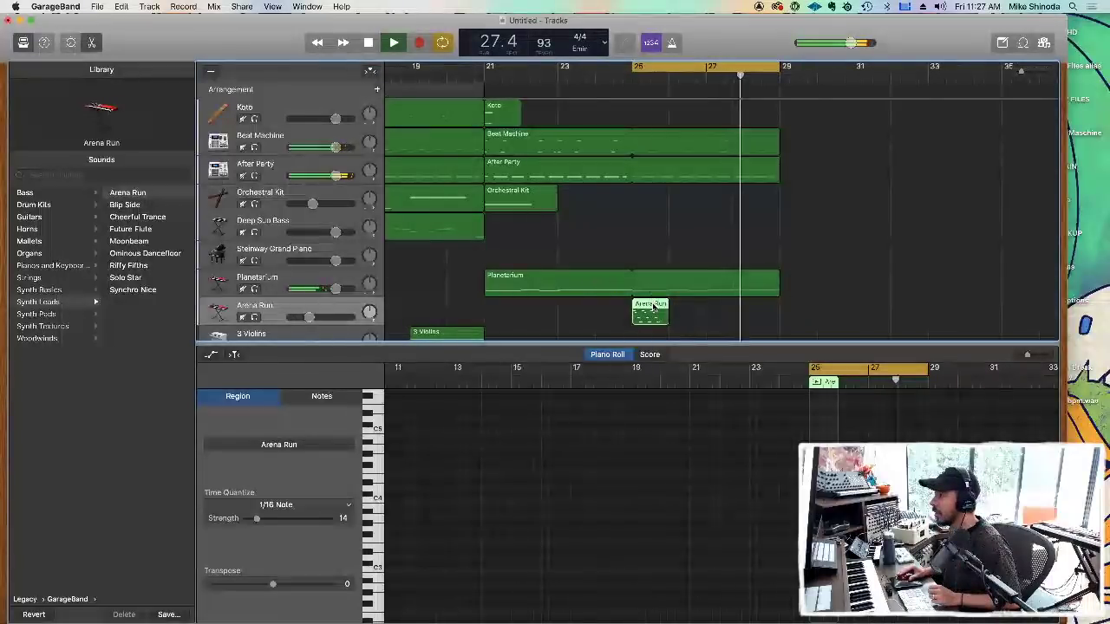
# Delete the third four-note group in the Arena Run region and tighten the rest by quantizing at strength 100 and nudging both A3 notes slightly later.
pyautogui.moveTo(1027, 355); pyautogui.dragTo(1041, 357)
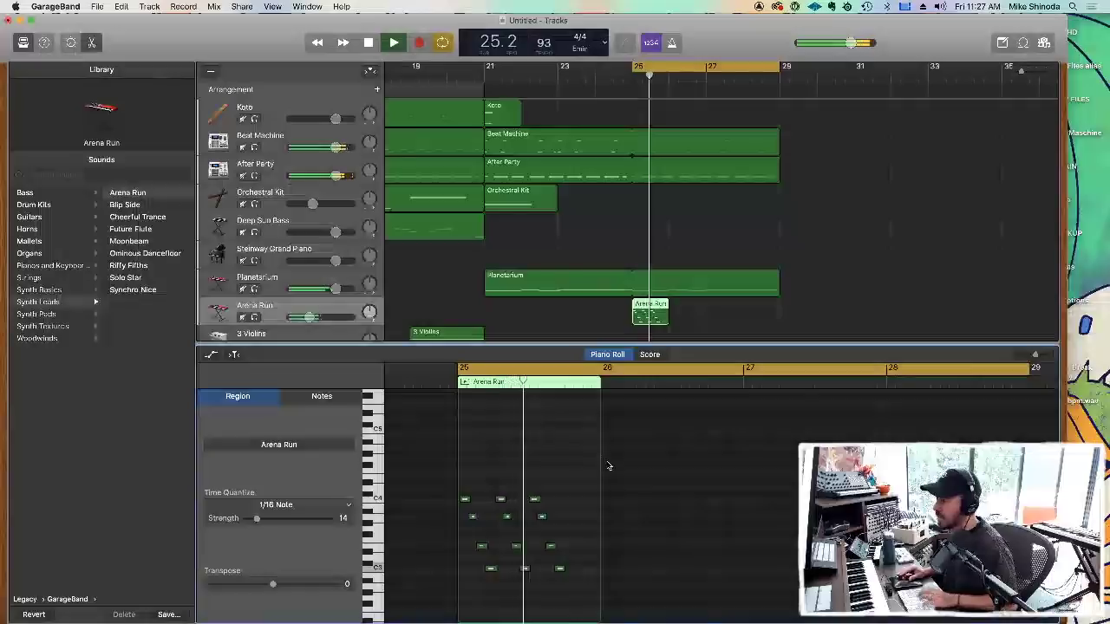
pyautogui.moveTo(610, 477); pyautogui.dragTo(537, 538)
pyautogui.press('Delete')
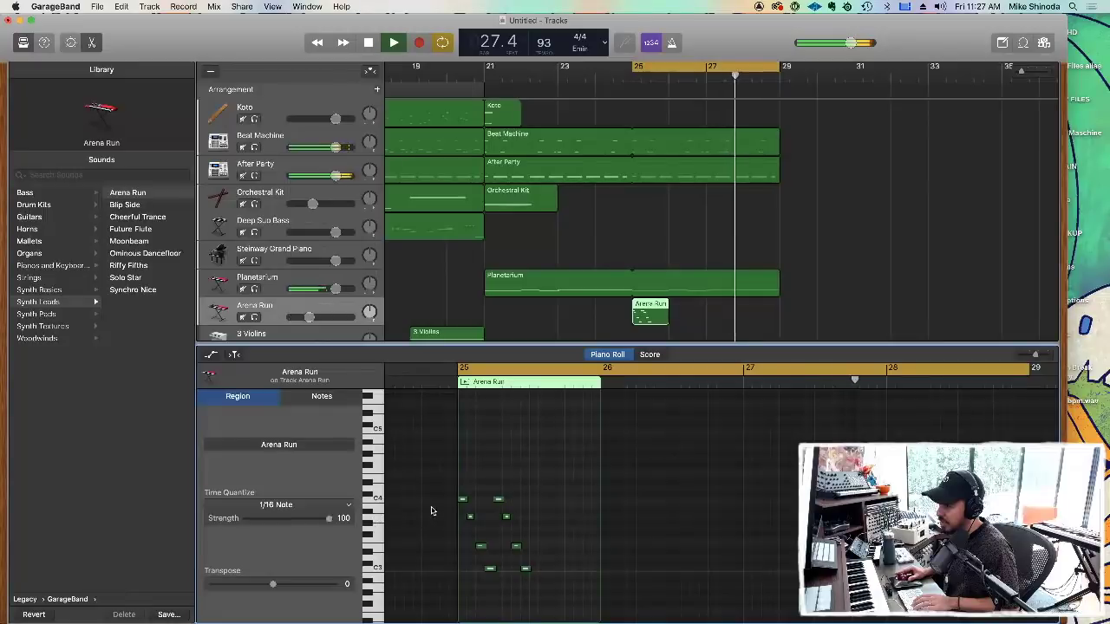
pyautogui.click(472, 519)
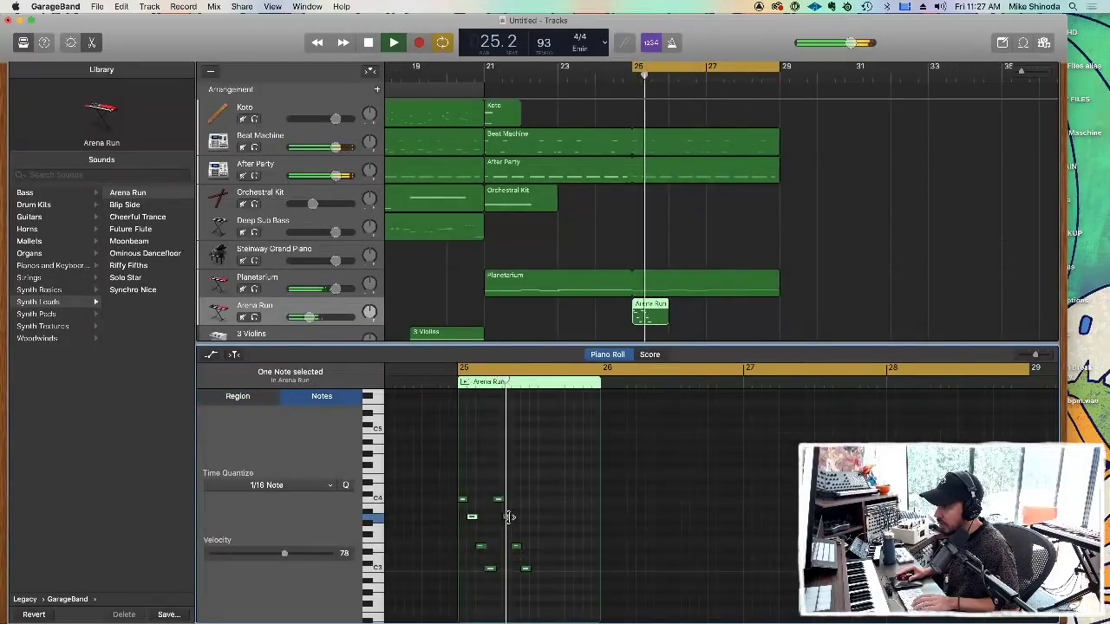
pyautogui.keyDown('super'); pyautogui.click(509, 518); pyautogui.keyUp('super')
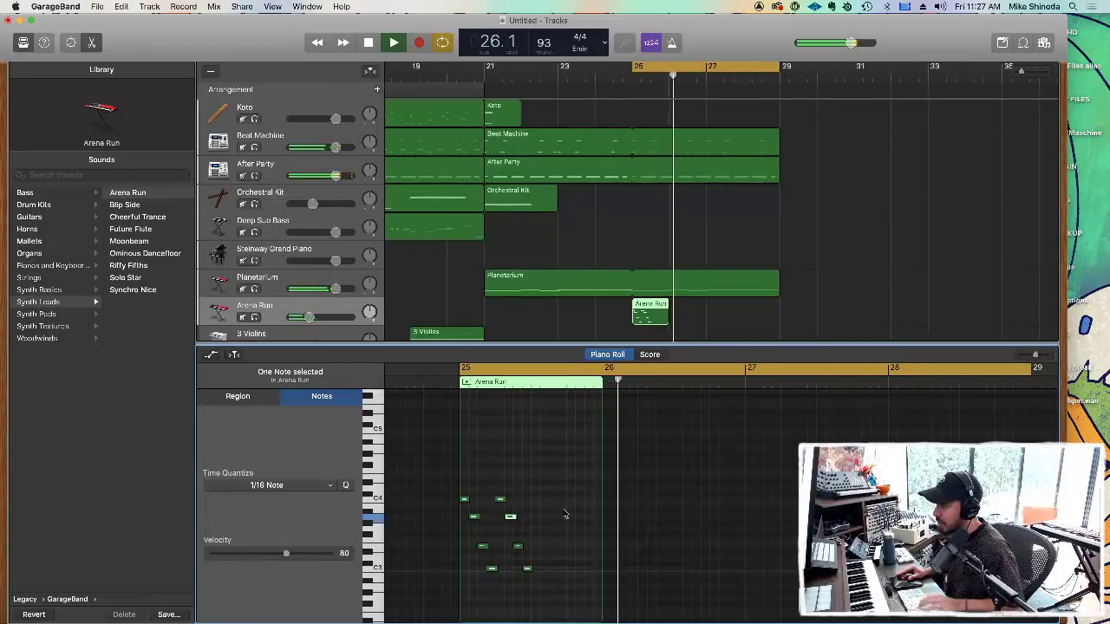
# Copy the eight Arena Run notes to fill bar 25, and copy the resulting sixteen notes into bar 26.
pyautogui.moveTo(541, 500); pyautogui.dragTo(455, 603)
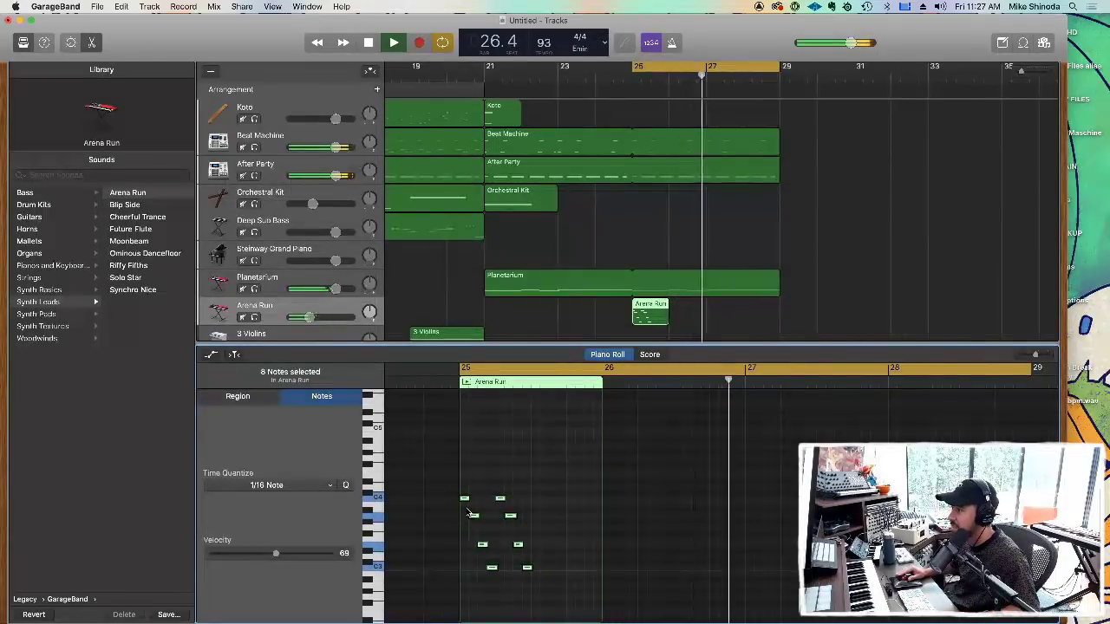
pyautogui.moveTo(464, 501); pyautogui.dragTo(536, 501)
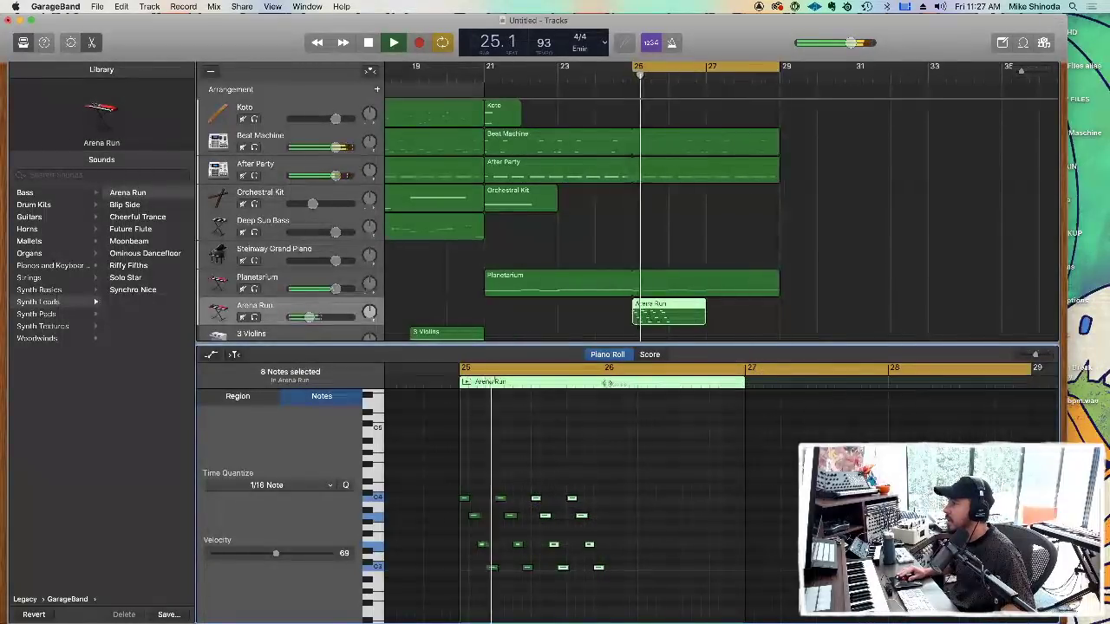
pyautogui.moveTo(626, 464); pyautogui.dragTo(461, 580)
pyautogui.press('super+d')
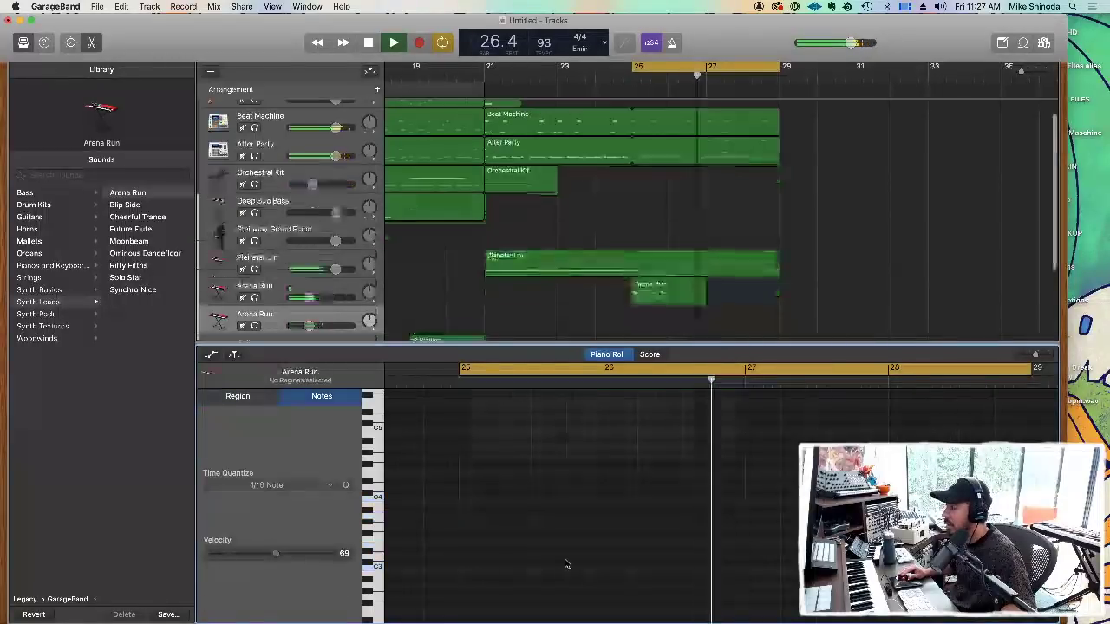
pyautogui.press('super+z')
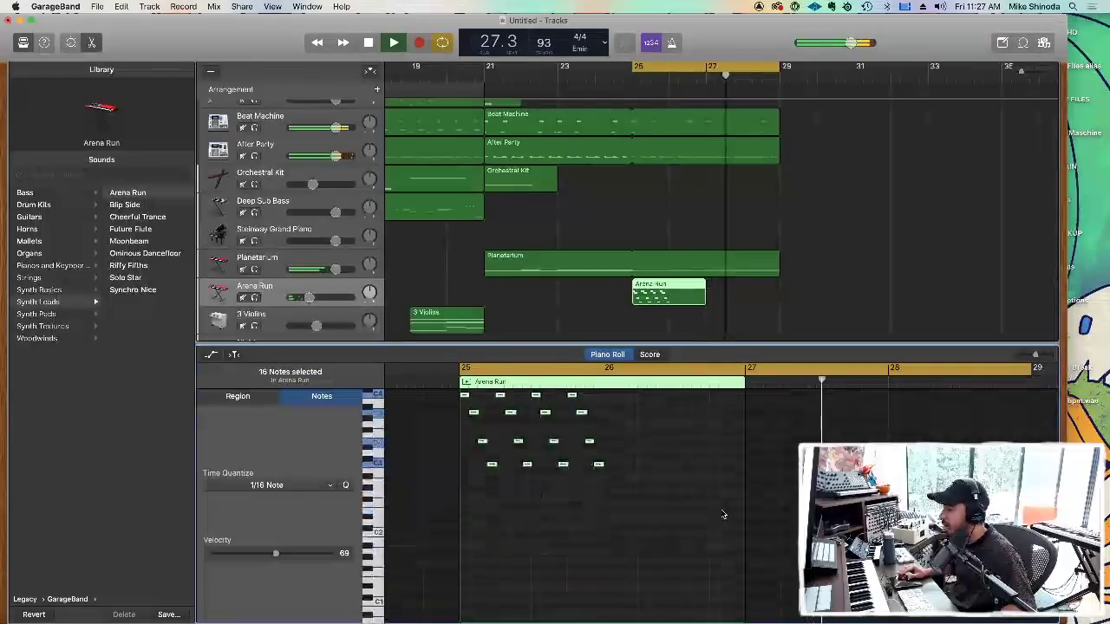
pyautogui.moveTo(464, 402); pyautogui.dragTo(607, 403)
pyautogui.click(601, 496)
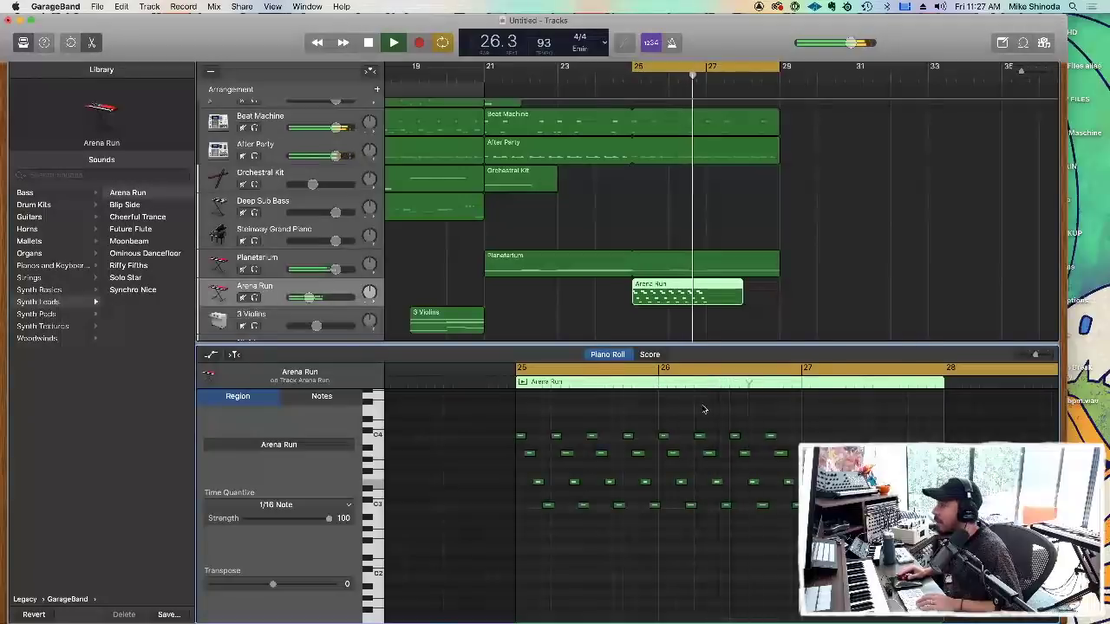
# Raise the third C4 note in bars 25 and 26 to D4, and loop the Arena Run region from bar 27 to bar 29.
pyautogui.click(629, 436)
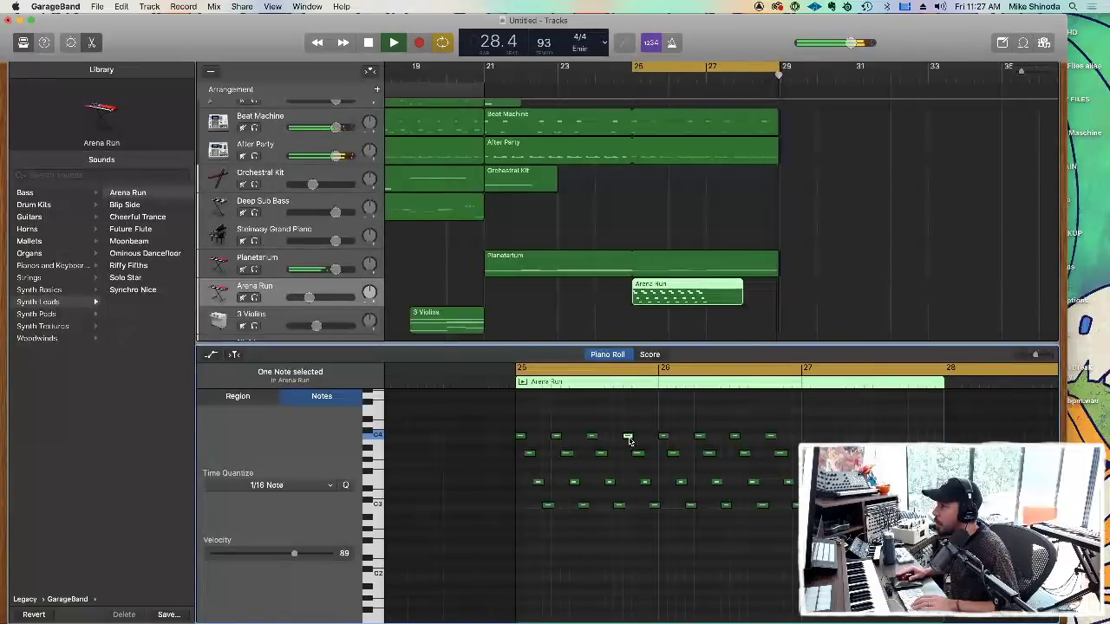
pyautogui.moveTo(629, 439); pyautogui.dragTo(591, 425)
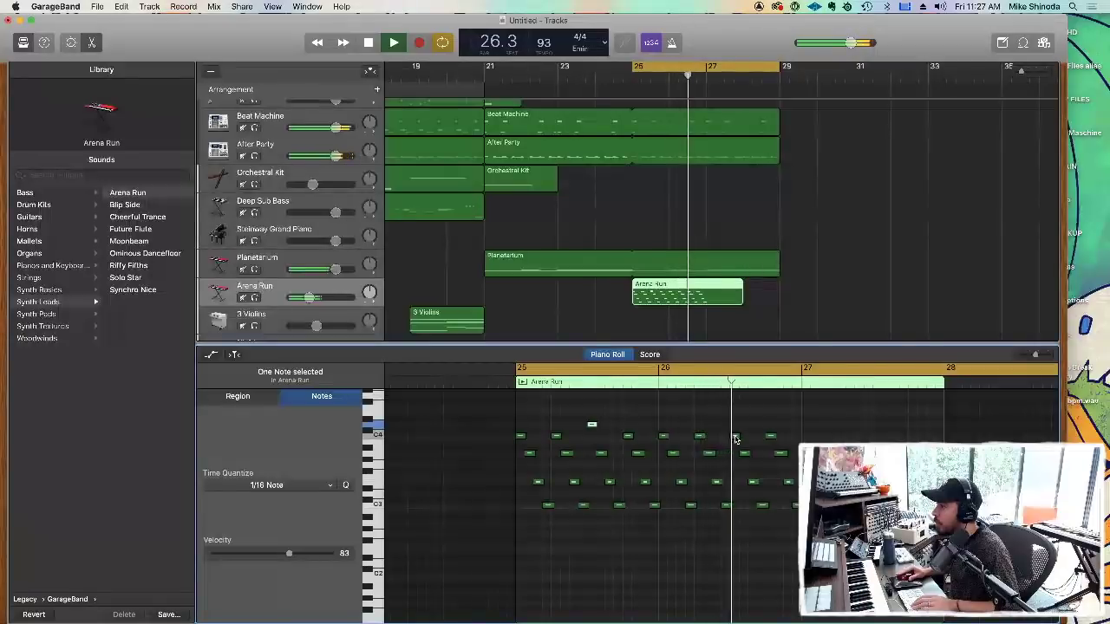
pyautogui.moveTo(734, 437); pyautogui.dragTo(735, 425)
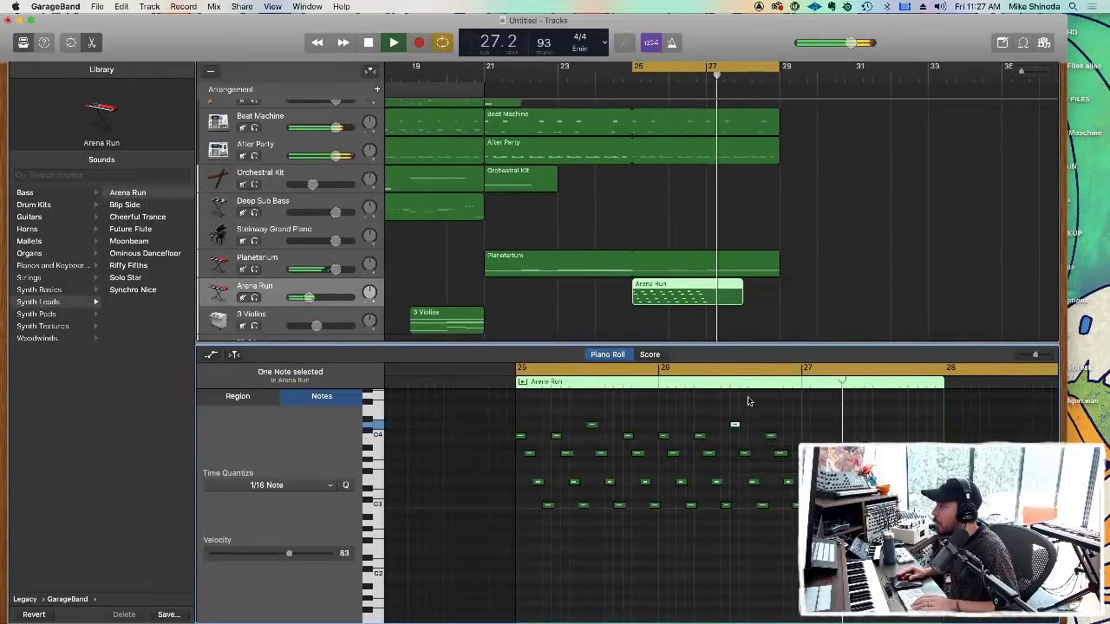
pyautogui.moveTo(737, 297); pyautogui.dragTo(781, 284)
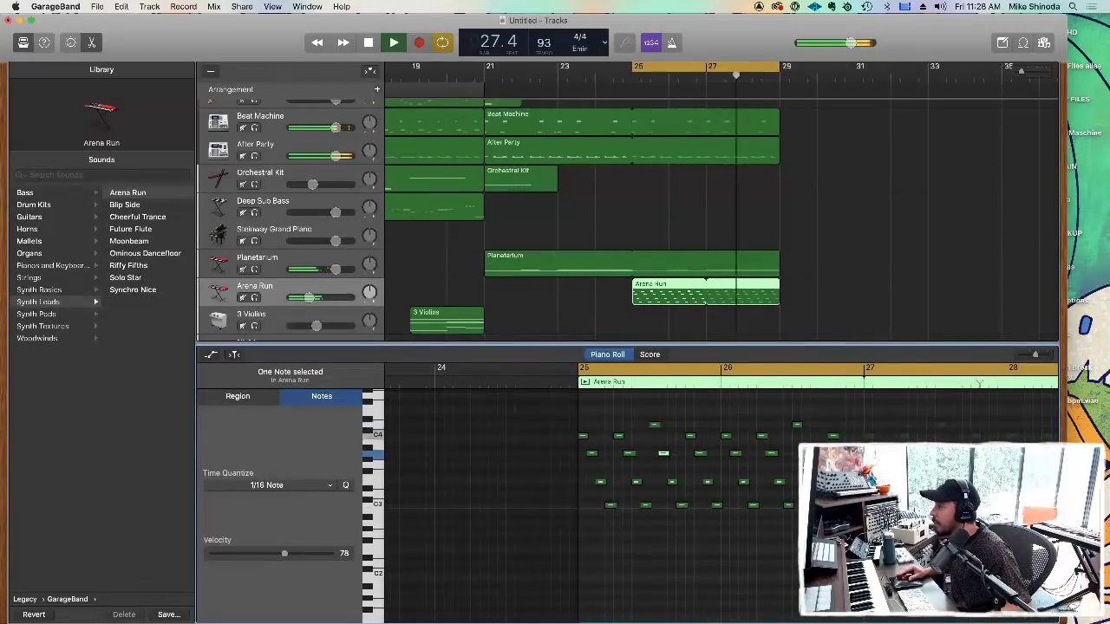
# Try the third A3 note of bars 25 and 26 two semitones higher, and settle both notes on G3.
pyautogui.hotkey('alt', 'Up')
pyautogui.hotkey('alt', 'Up')
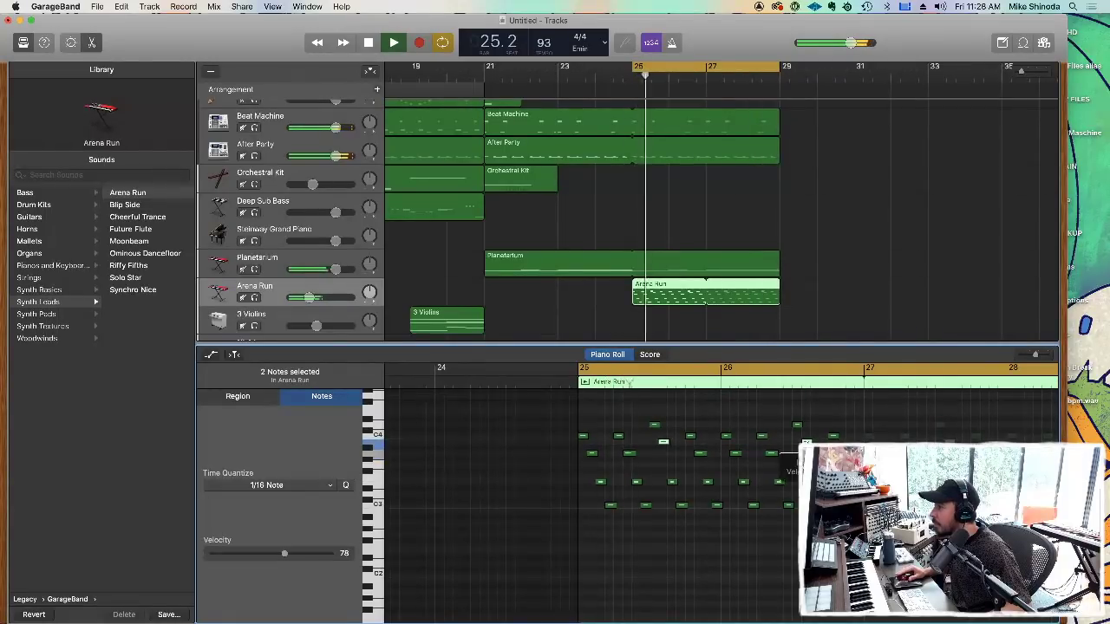
pyautogui.hotkey('alt', 'Down')
pyautogui.hotkey('alt', 'Down')
pyautogui.hotkey('alt', 'Down')
pyautogui.hotkey('alt', 'Down')
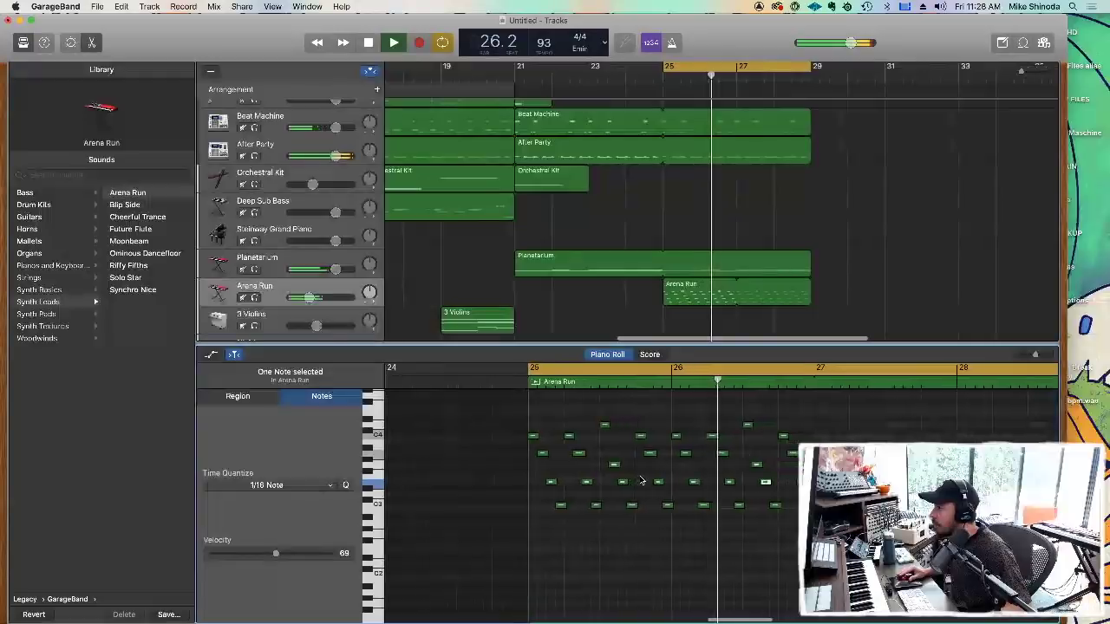
# Lower the third E3 note in bars 25 and 26 to D3, and the fourth C4 note in both bars to G3.
pyautogui.click(233, 355)
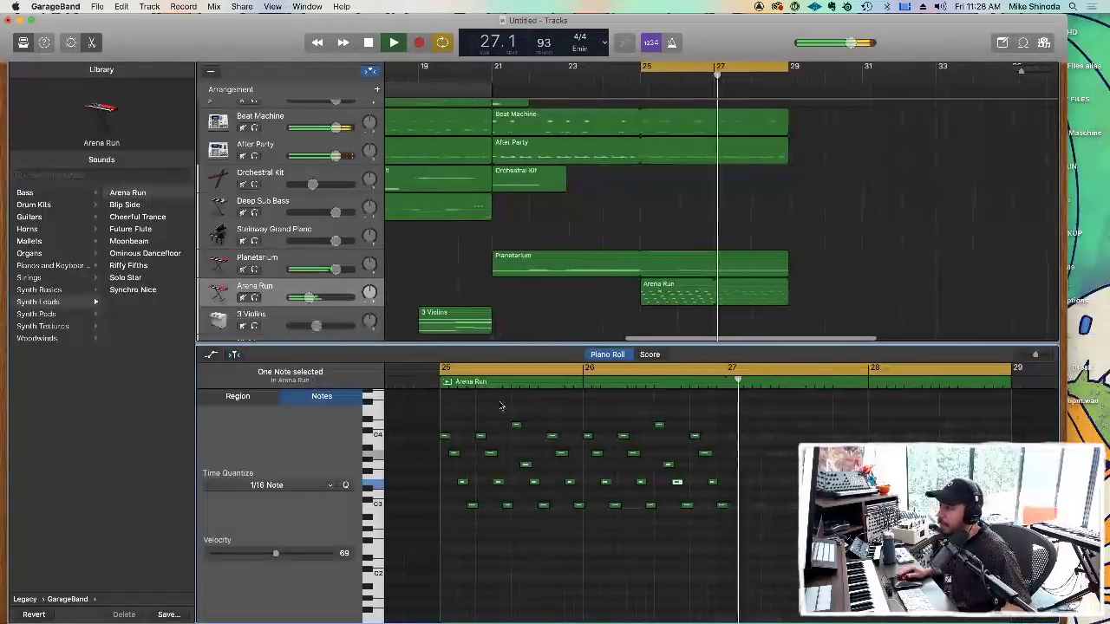
pyautogui.click(536, 483)
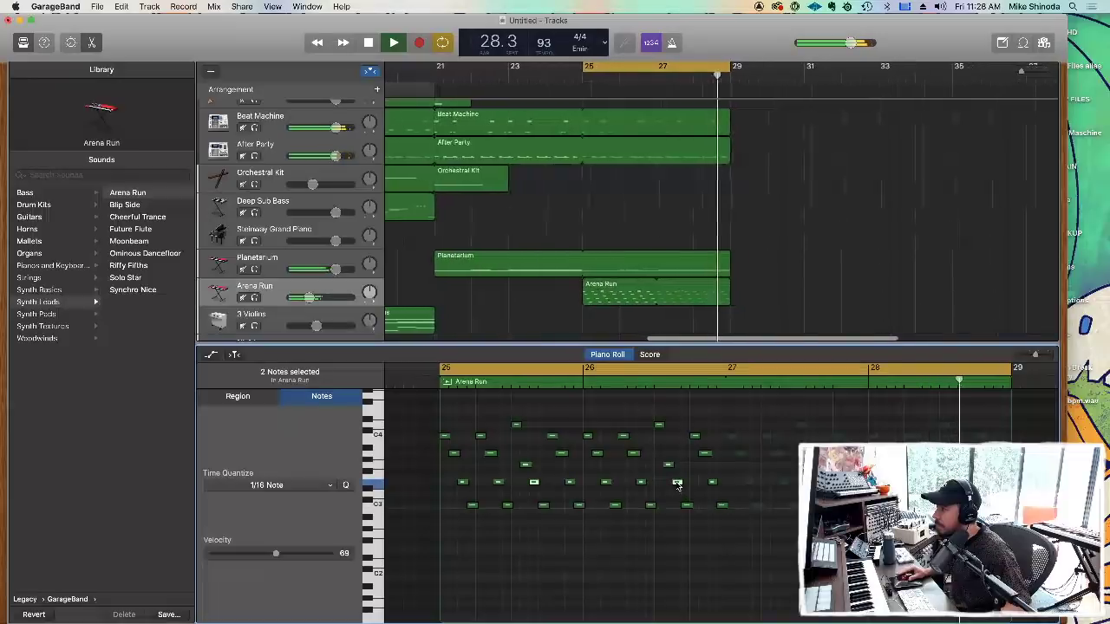
pyautogui.keyDown('shift'); pyautogui.click(677, 483); pyautogui.keyUp('shift')
pyautogui.moveTo(677, 484); pyautogui.dragTo(678, 497)
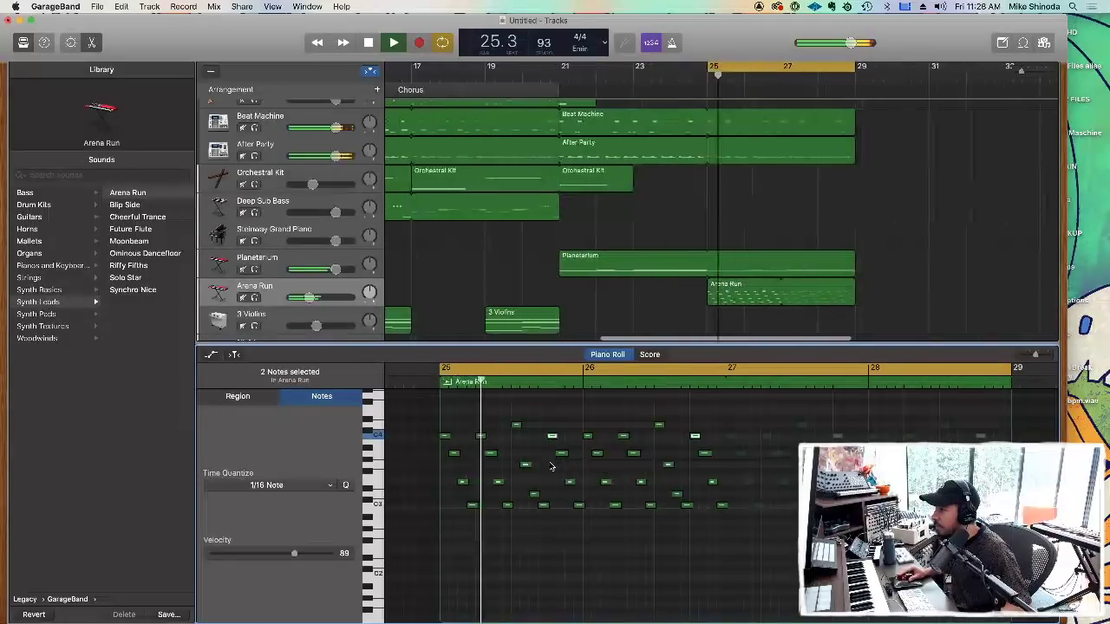
pyautogui.moveTo(552, 439); pyautogui.dragTo(554, 469)
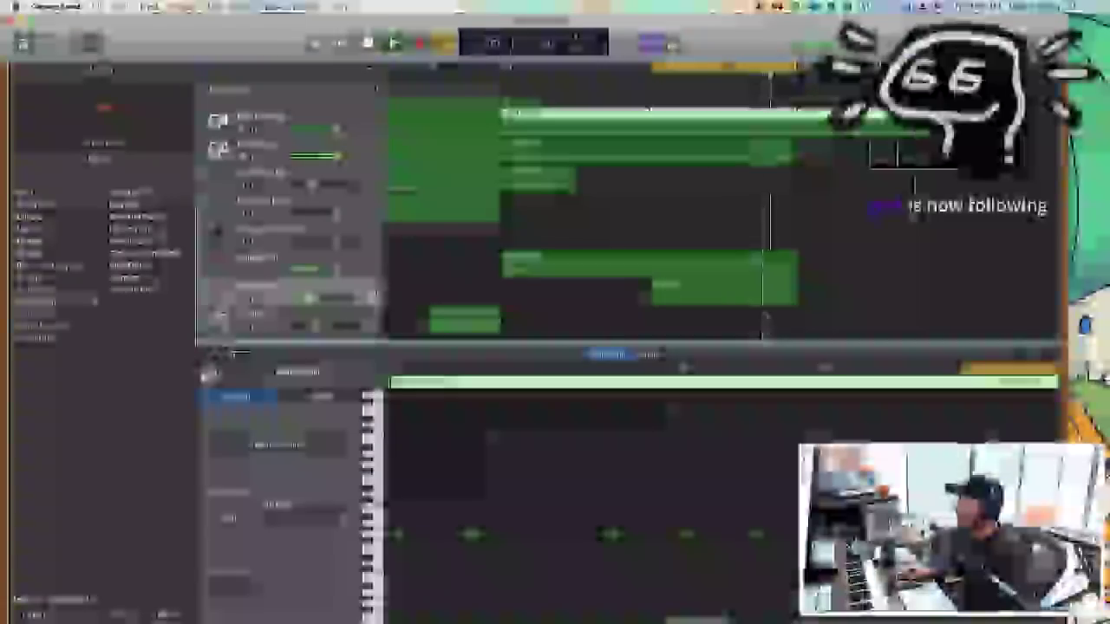
pyautogui.press('Down')
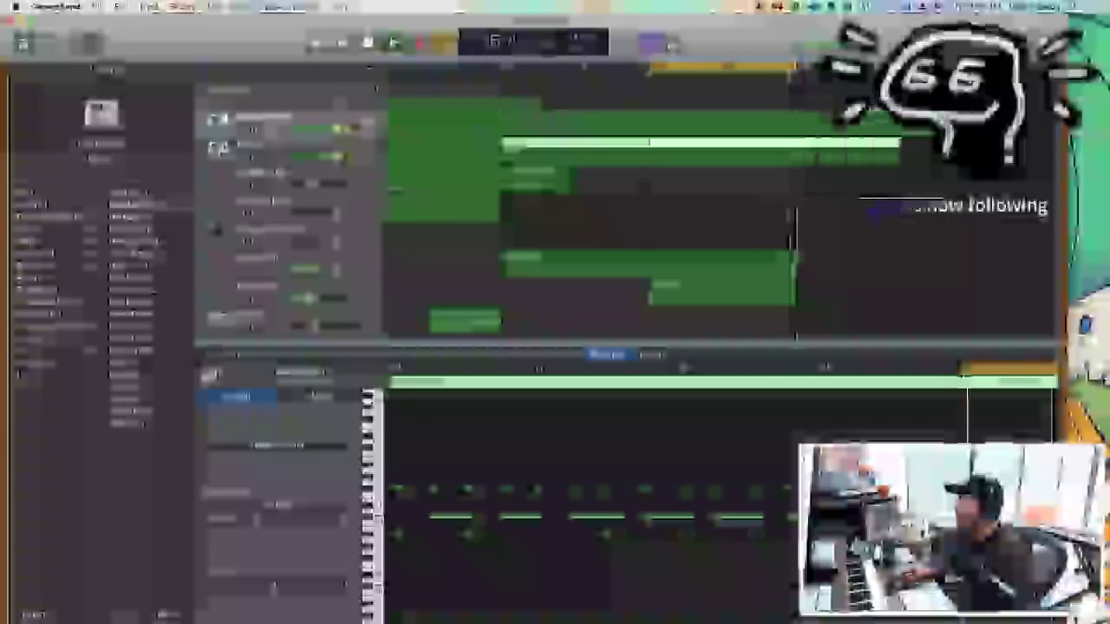
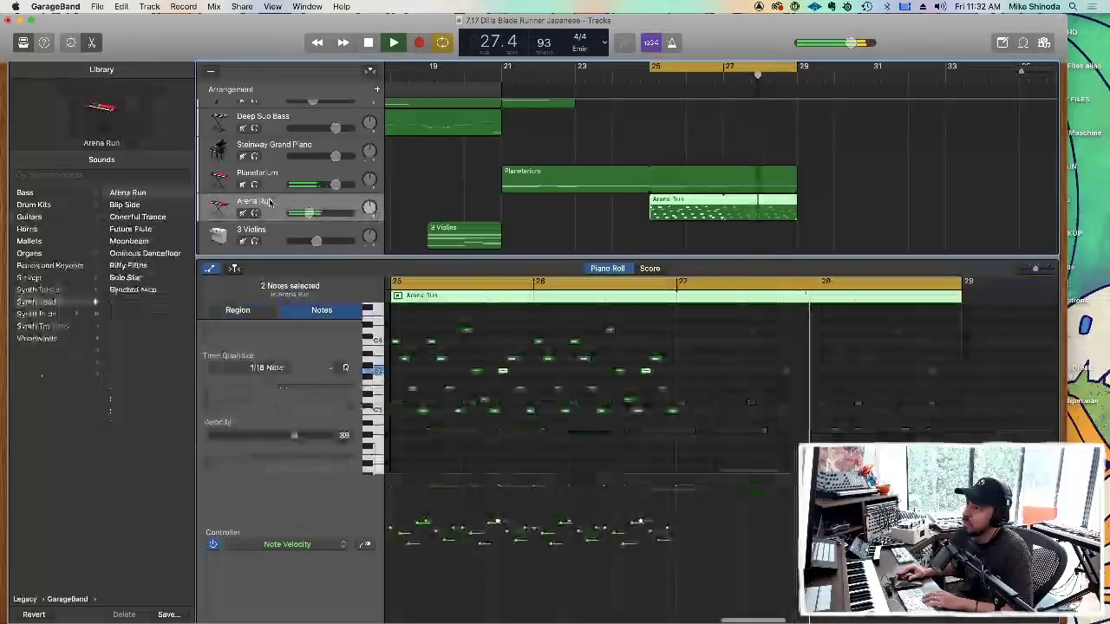
# Try a Cutoff automation ramp rising across bars 25 and 26 of the Arena Run region.
pyautogui.click(265, 545)
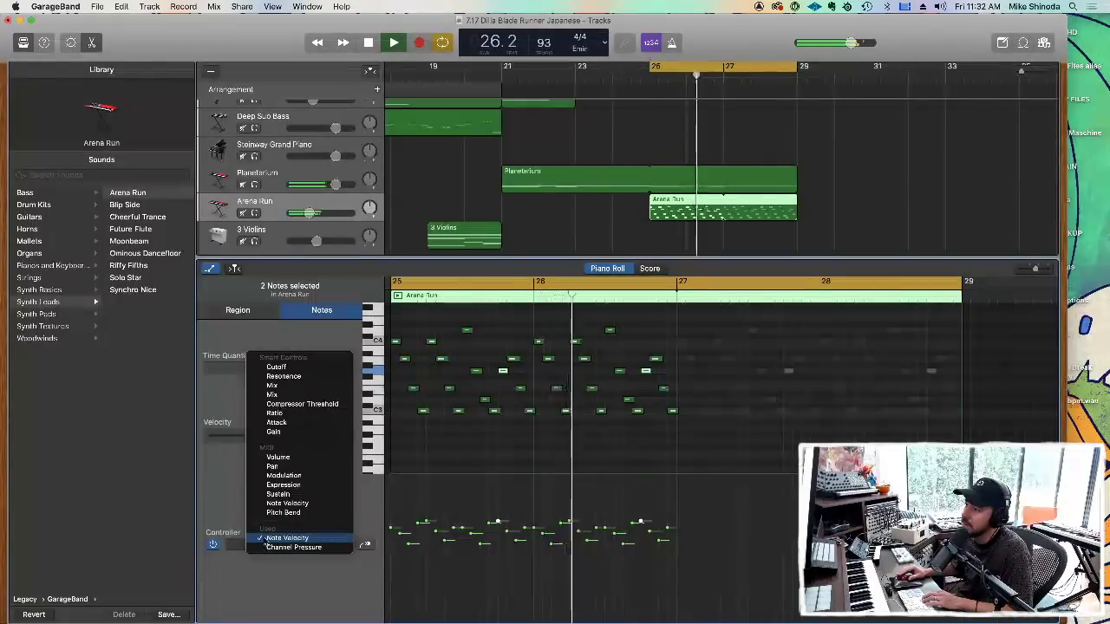
pyautogui.click(276, 367)
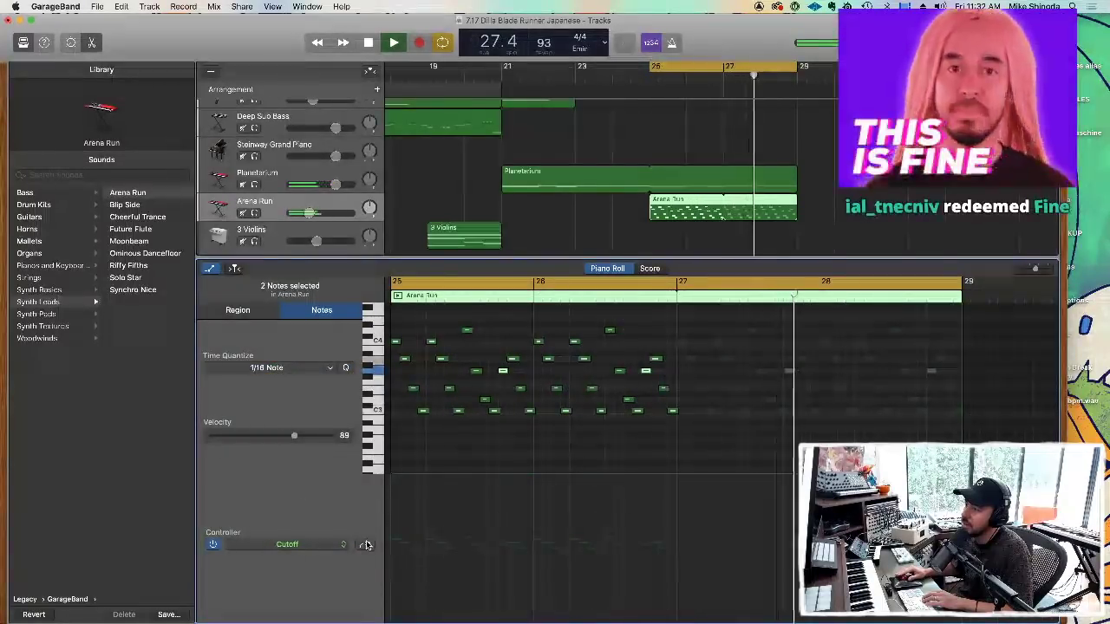
pyautogui.click(392, 544)
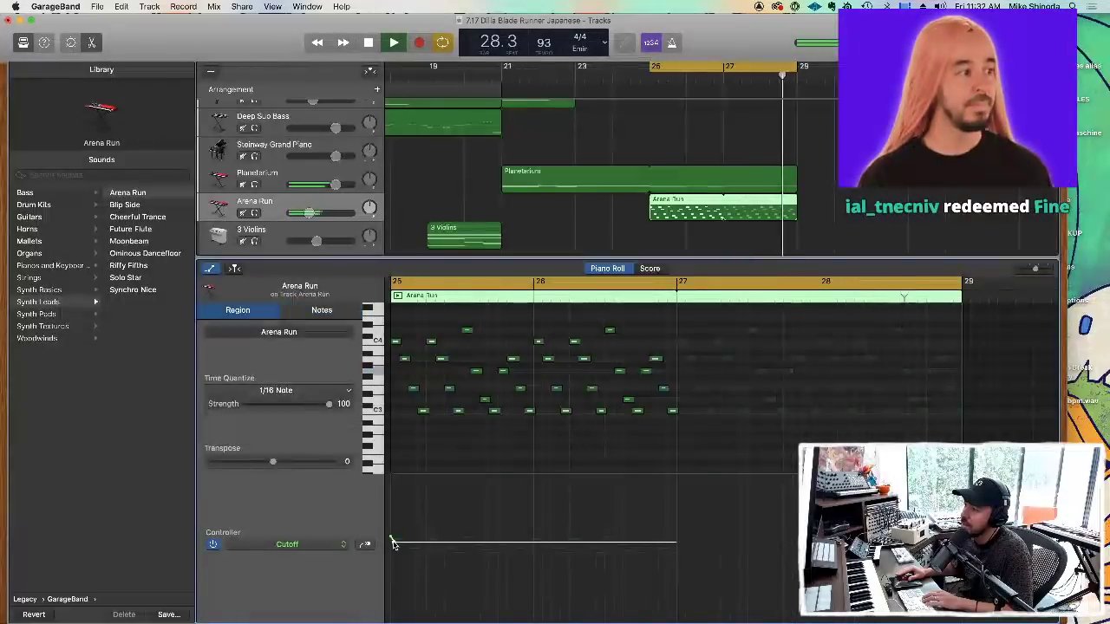
pyautogui.moveTo(392, 542); pyautogui.dragTo(677, 507)
pyautogui.rightClick(706, 203)
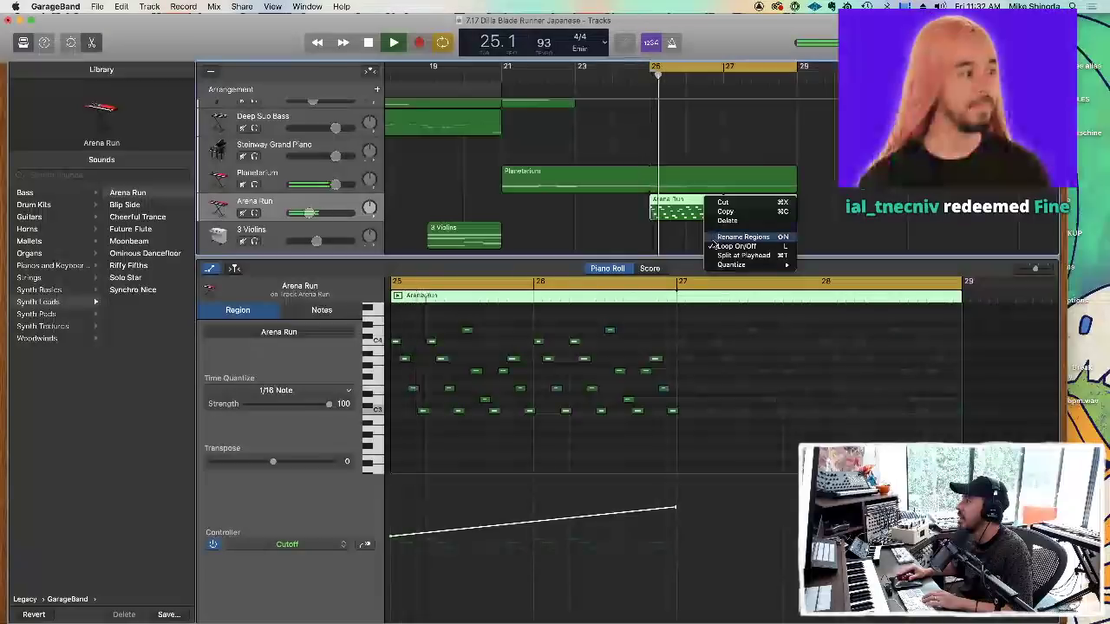
pyautogui.click(679, 206)
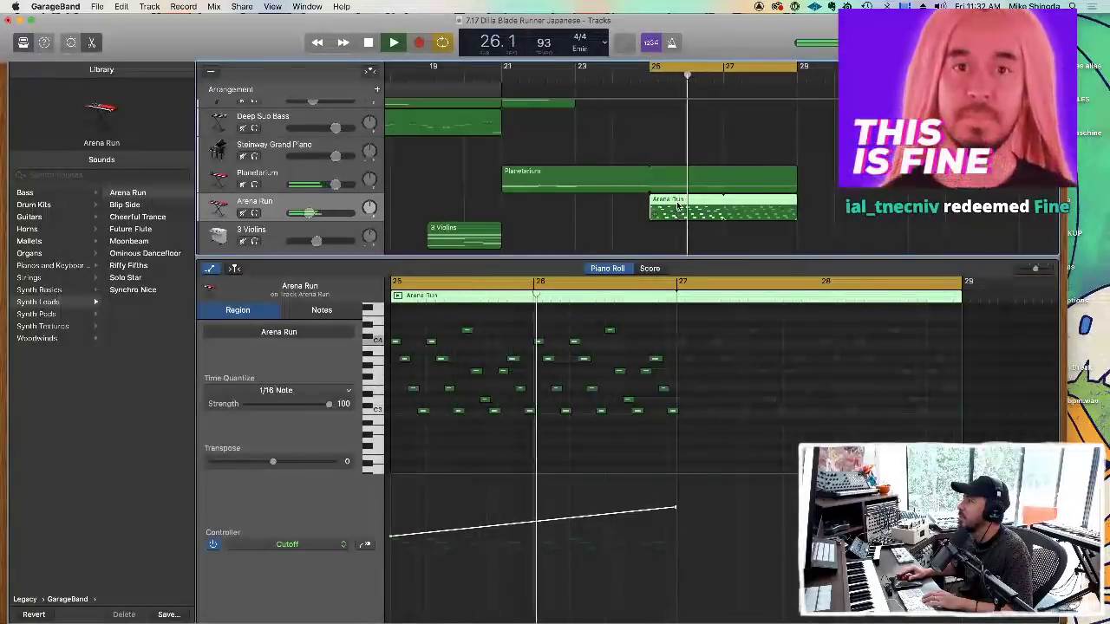
pyautogui.click(392, 544)
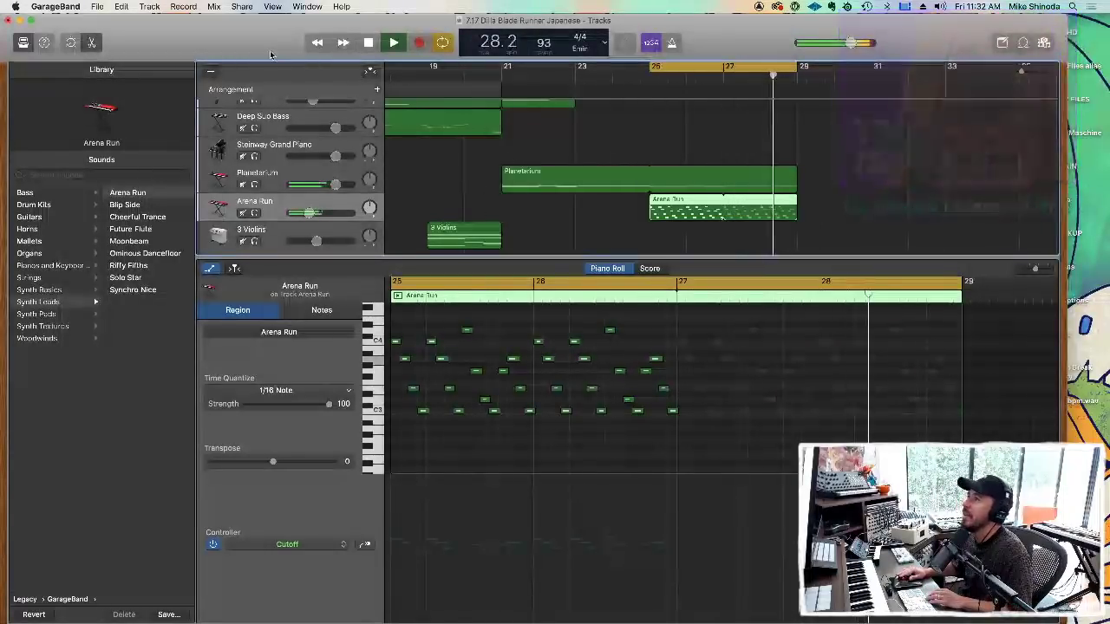
pyautogui.click(146, 6)
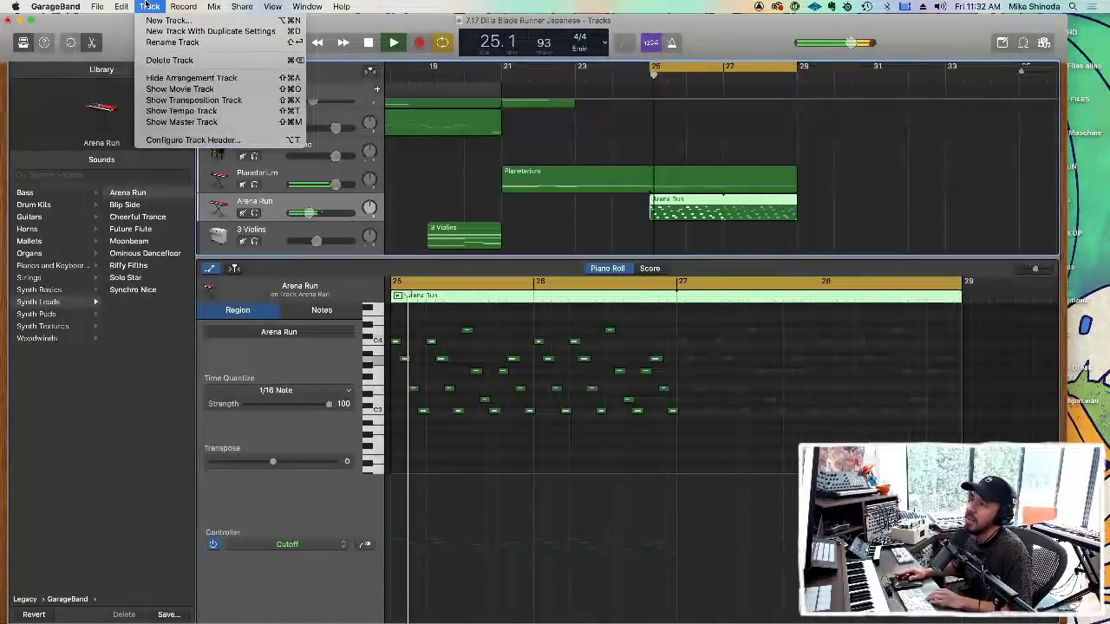
pyautogui.moveTo(124, 6)
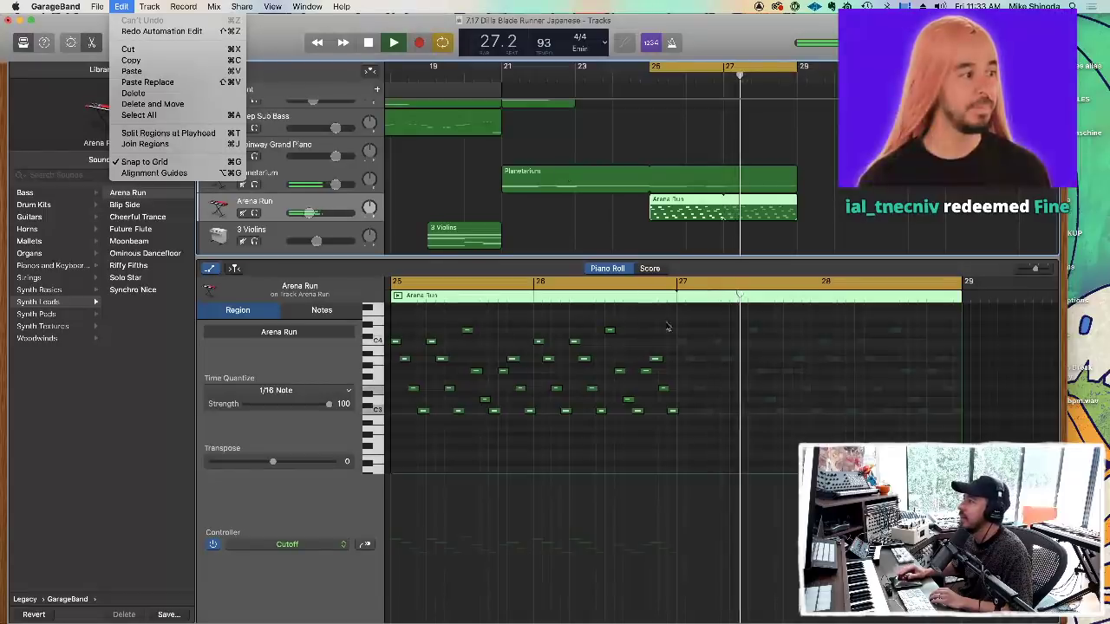
pyautogui.rightClick(705, 352)
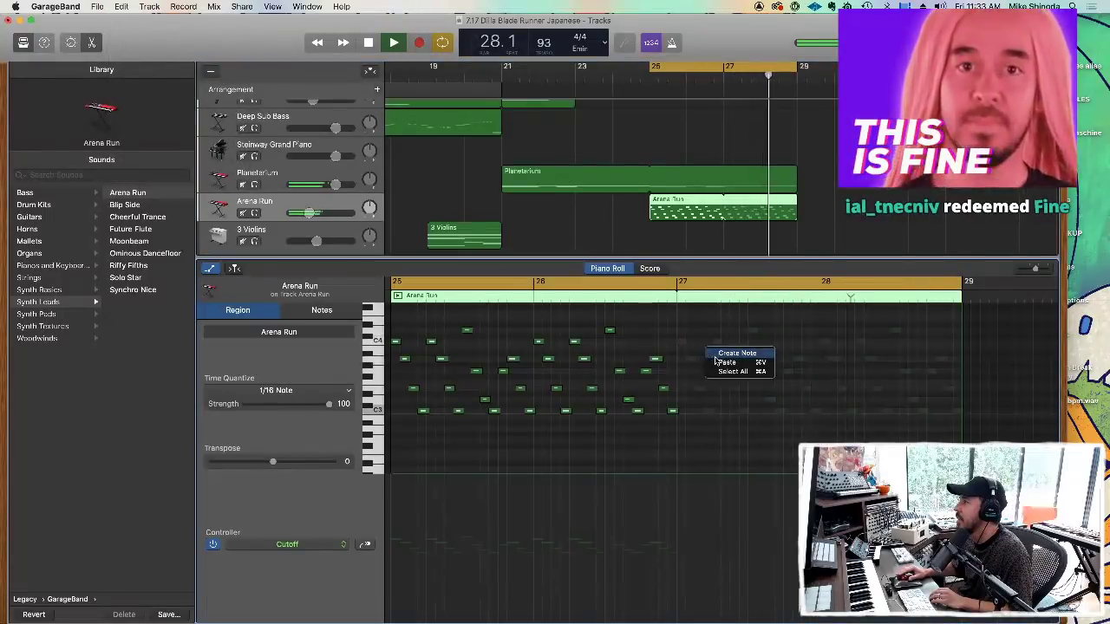
pyautogui.click(996, 339)
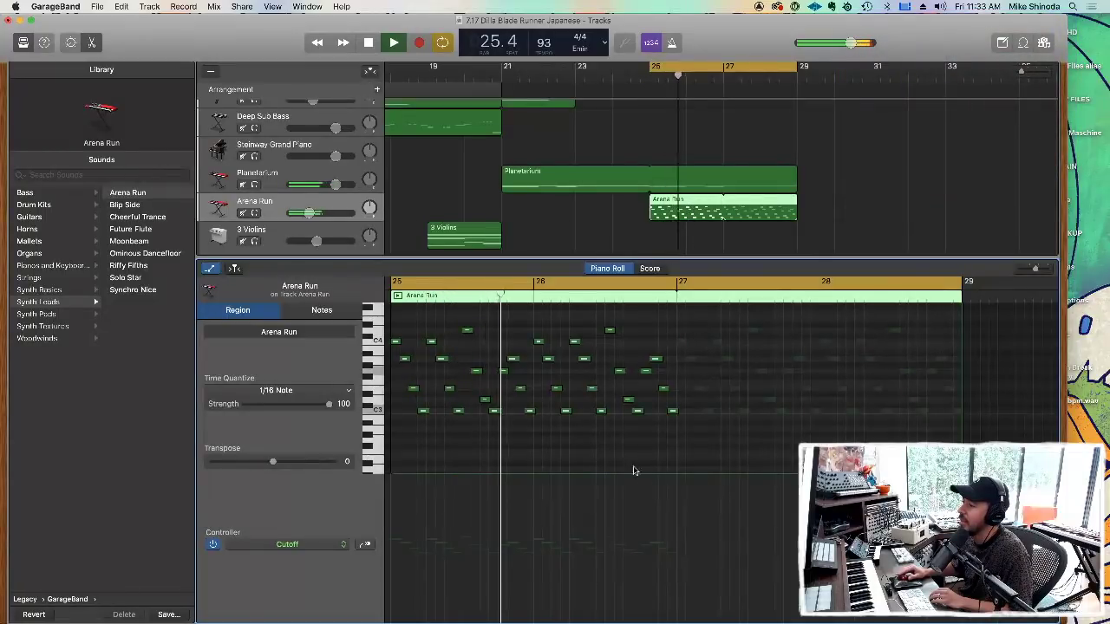
# Try a second Cutoff automation curve on the Arena Run region, this time with lower starting values.
pyautogui.click(350, 545)
pyautogui.click(343, 546)
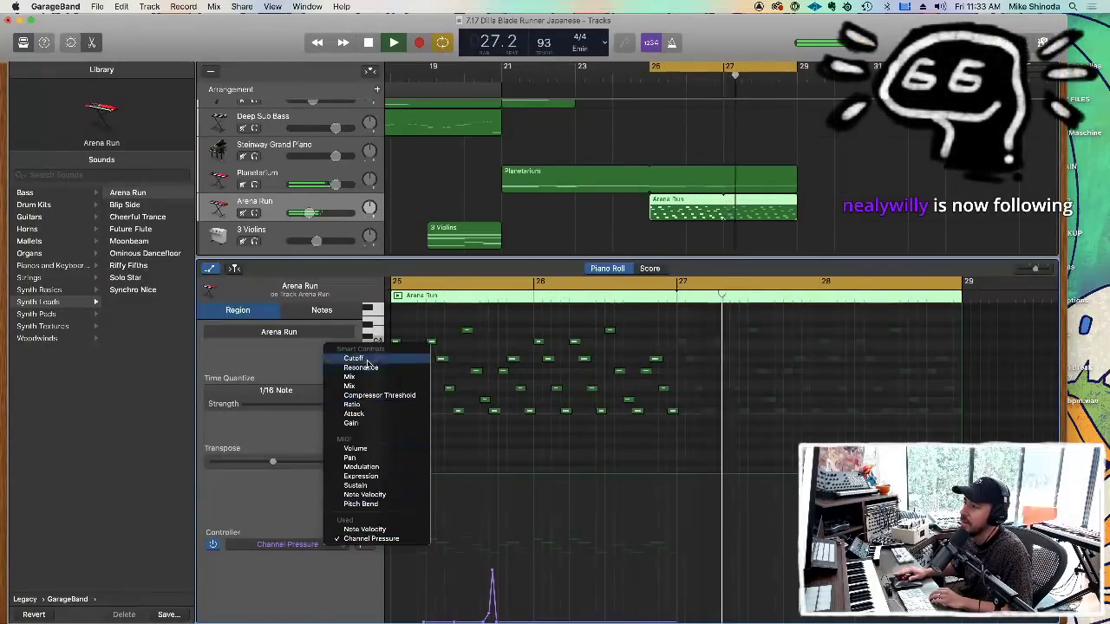
pyautogui.click(415, 559)
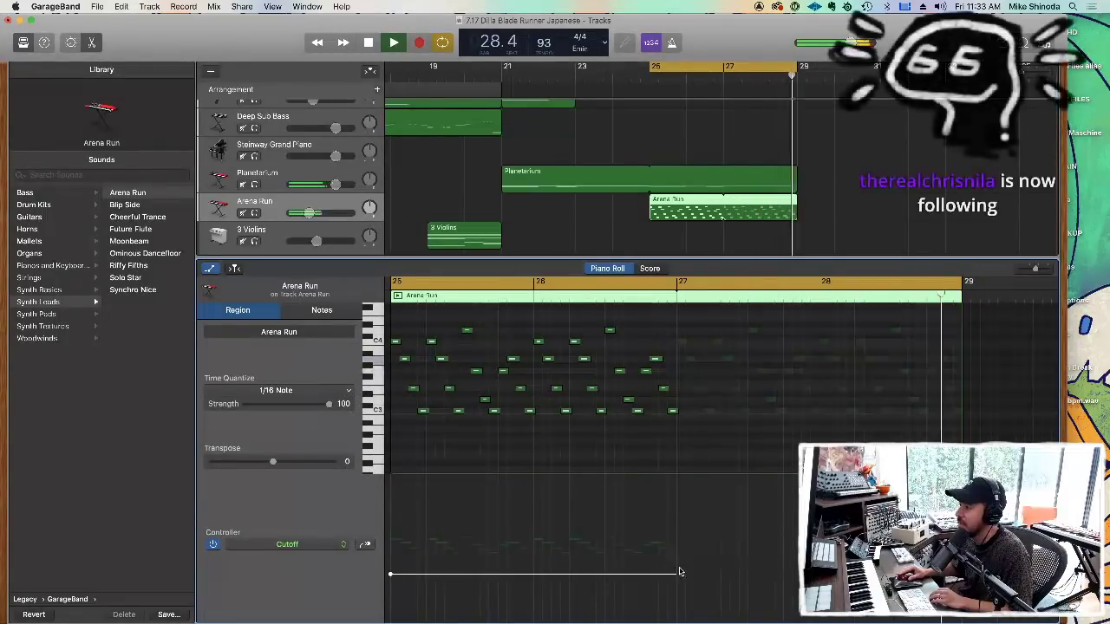
pyautogui.moveTo(391, 540); pyautogui.dragTo(549, 601)
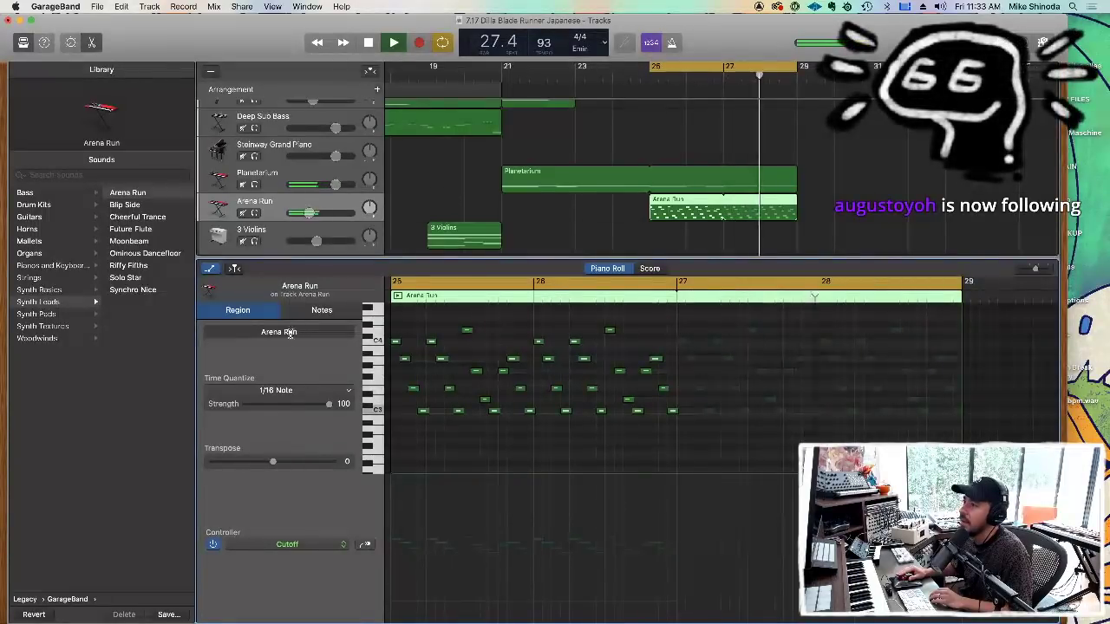
# Join the looped Arena Run region from bar 25 to bar 29 into one continuous region.
pyautogui.press('b')
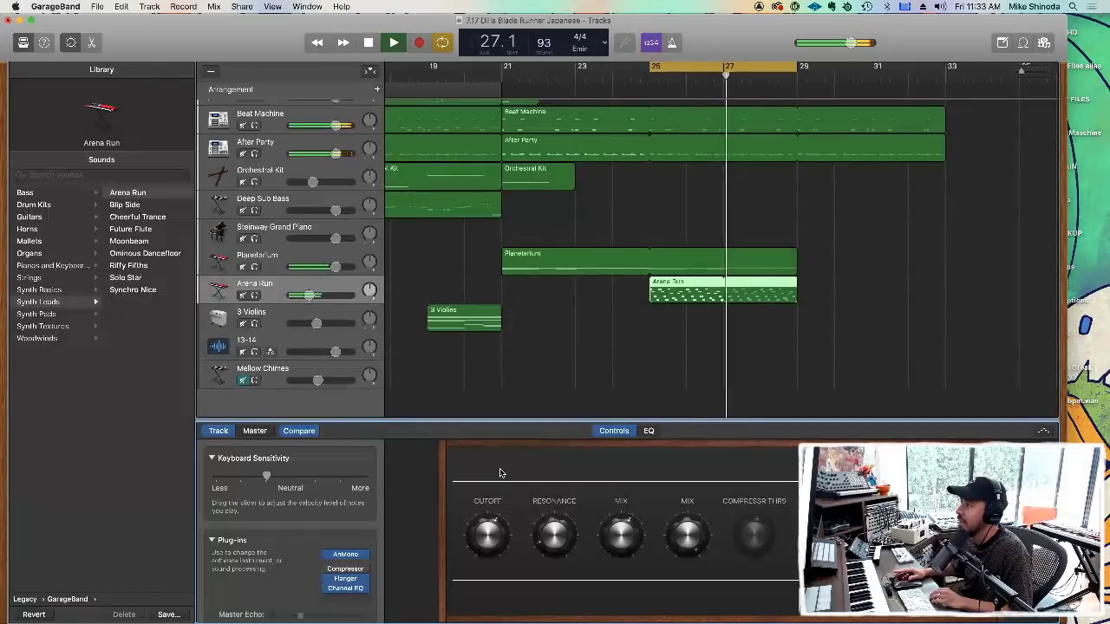
pyautogui.rightClick(703, 286)
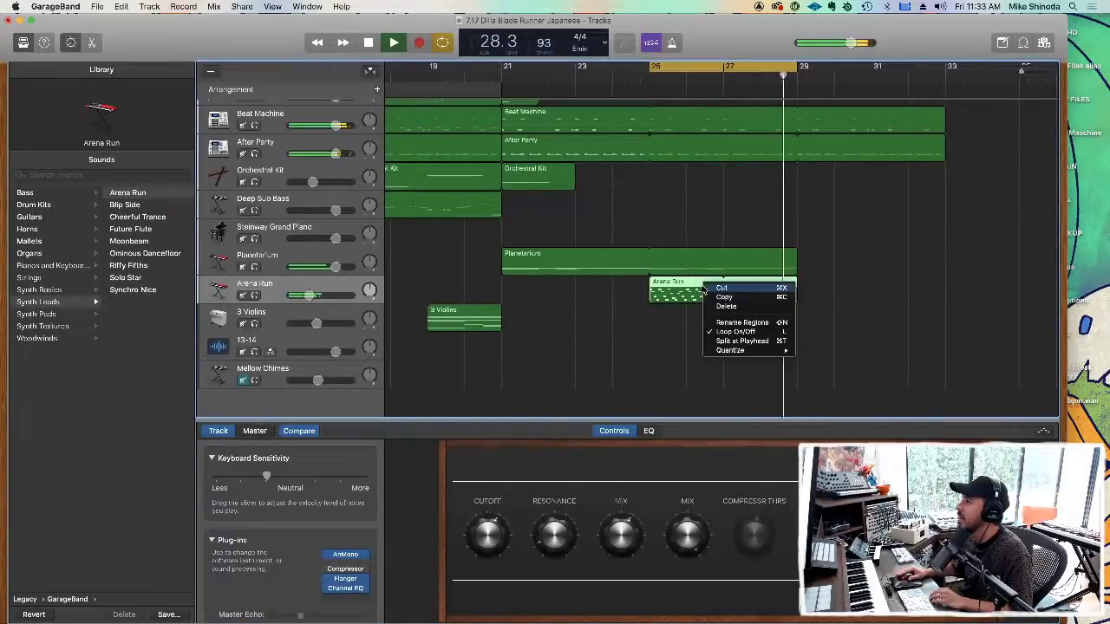
pyautogui.click(642, 333)
pyautogui.click(121, 6)
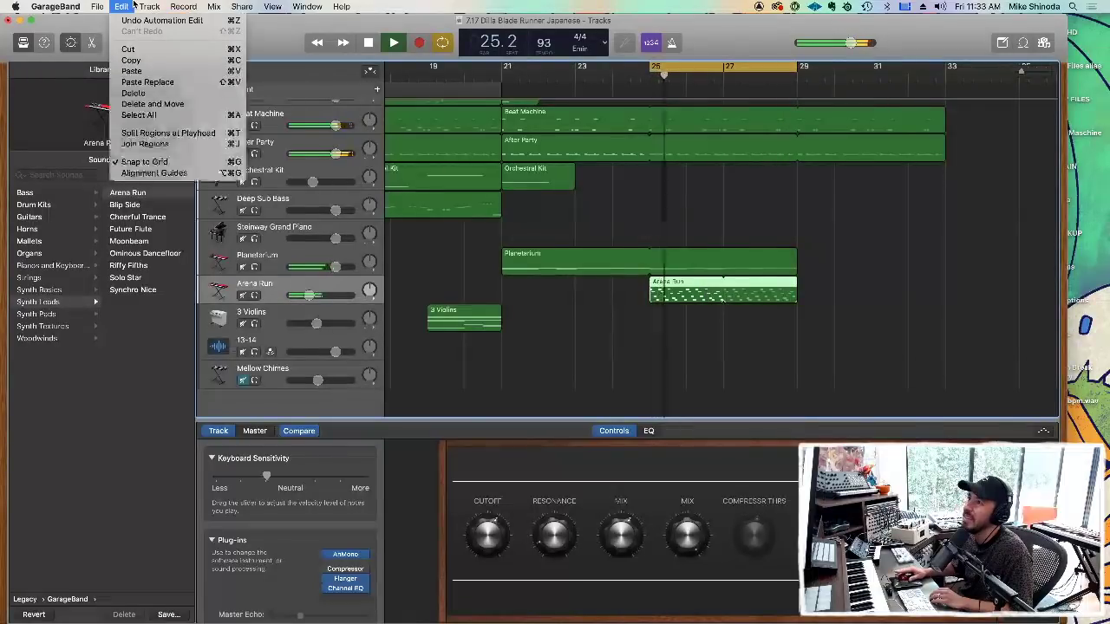
pyautogui.click(153, 146)
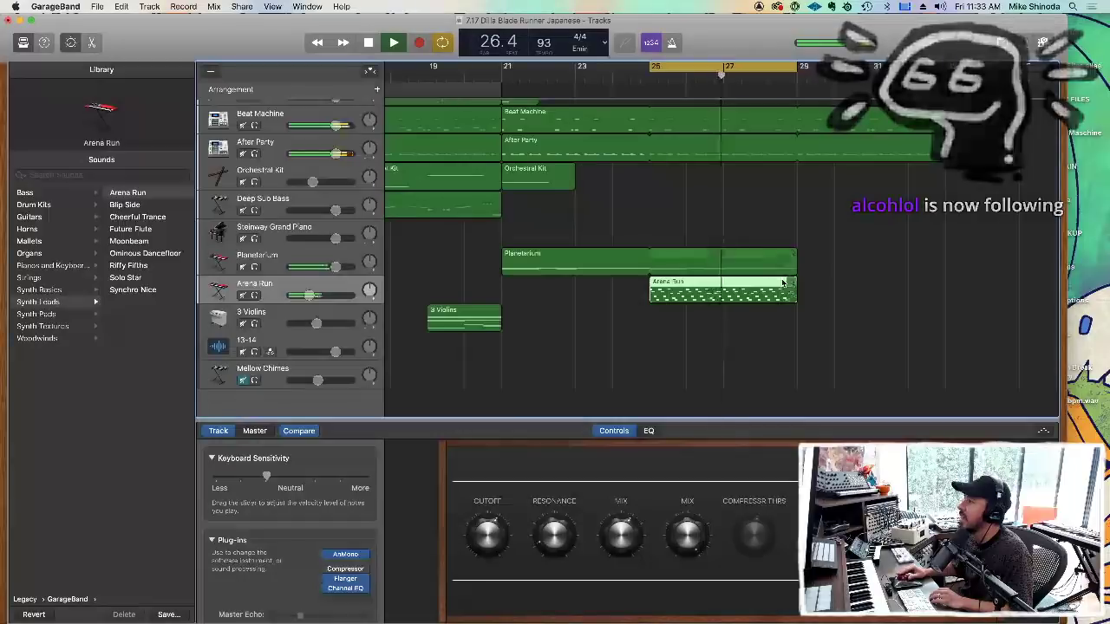
# Loop the Arena Run region out to bar 33 and join the result into a single region.
pyautogui.moveTo(794, 280); pyautogui.dragTo(944, 280)
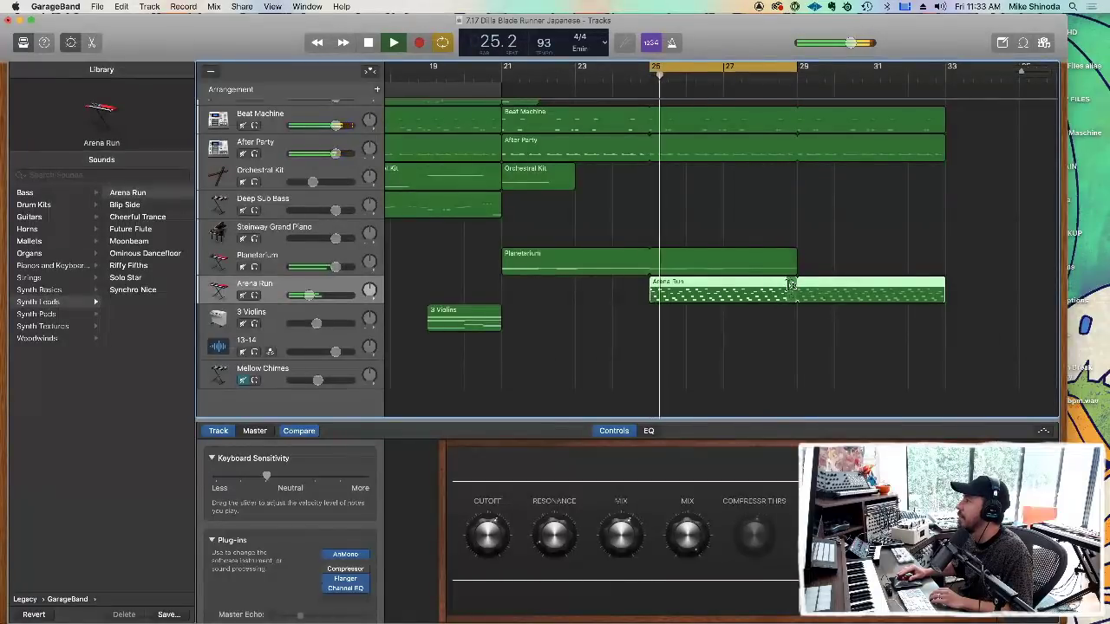
pyautogui.click(151, 6)
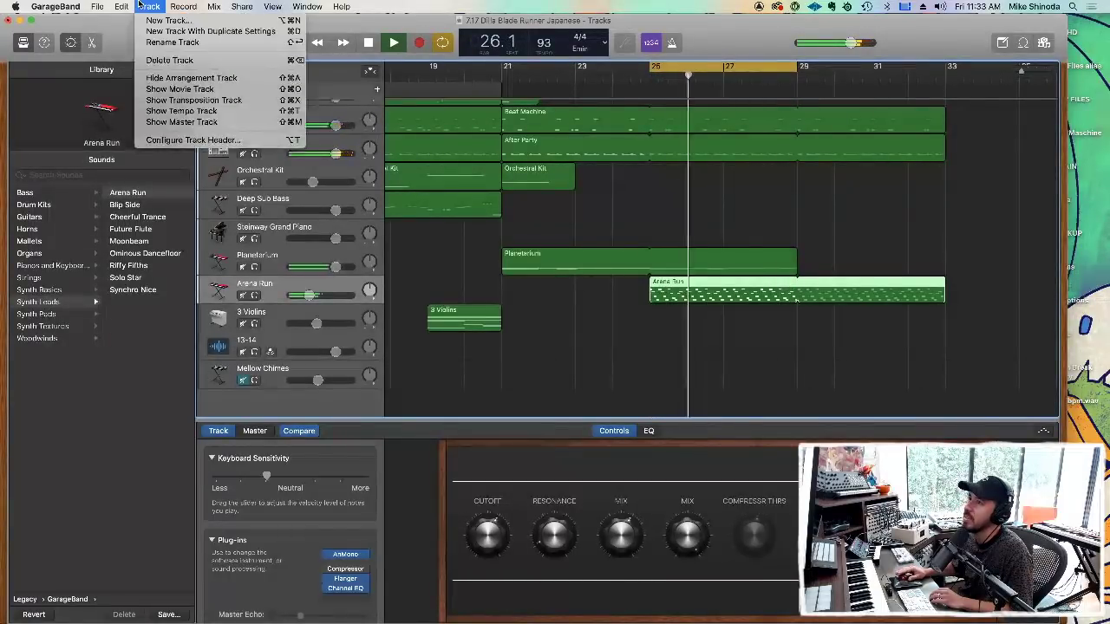
pyautogui.click(117, 6)
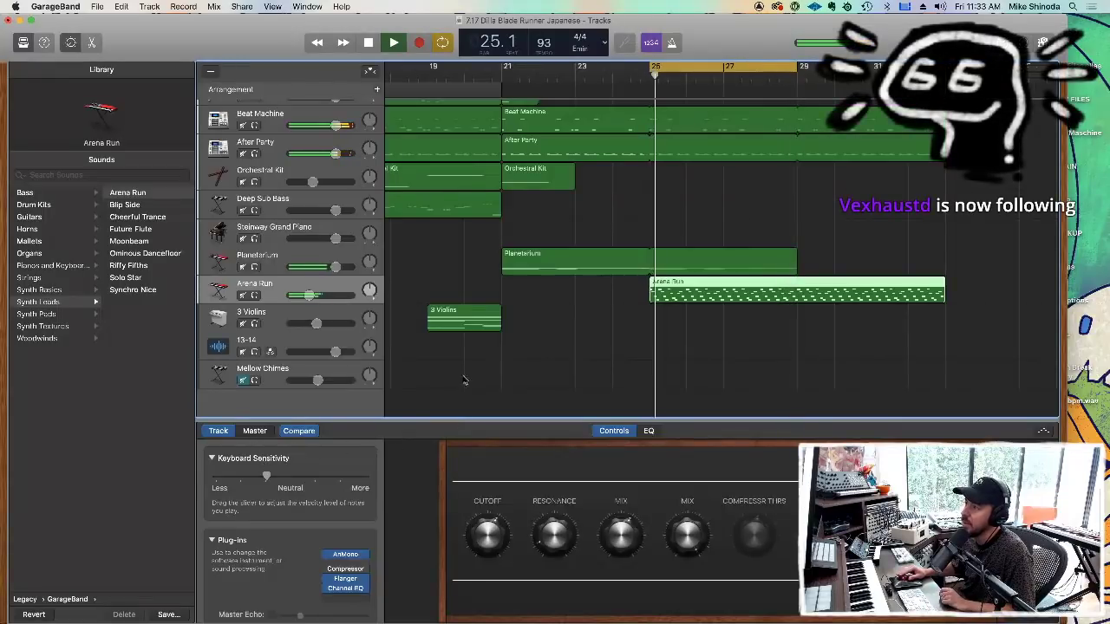
# Automate the Arena Run region's Cutoff from a low value at bar 25, rising steadily to bar 29 and holding level from there.
pyautogui.doubleClick(705, 287)
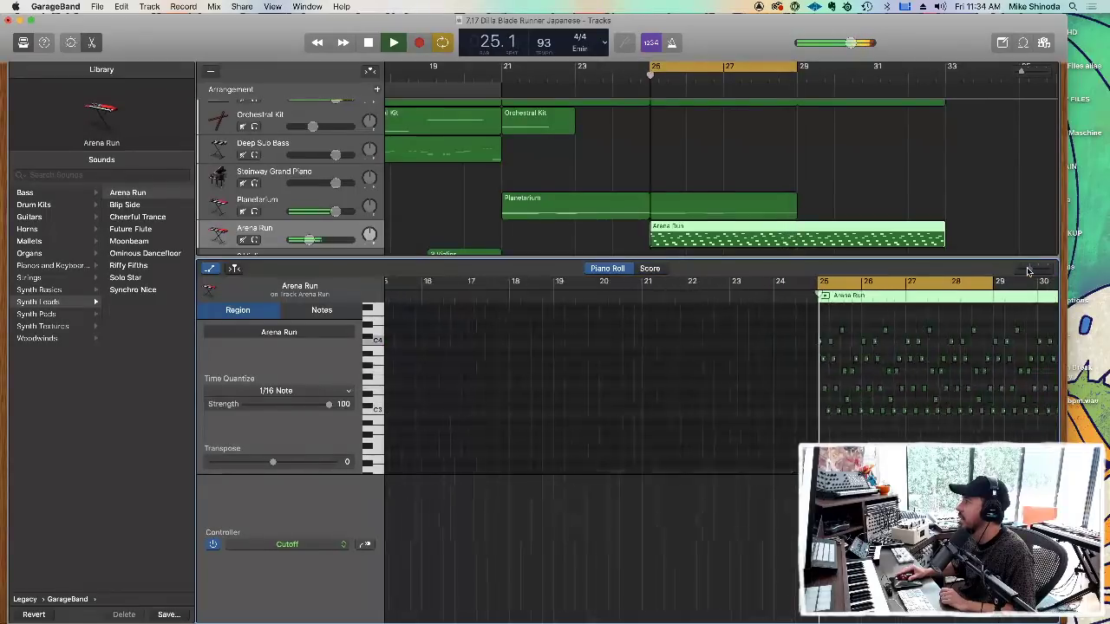
pyautogui.moveTo(1028, 270); pyautogui.dragTo(1032, 269)
pyautogui.hscroll(7, 853, 408)
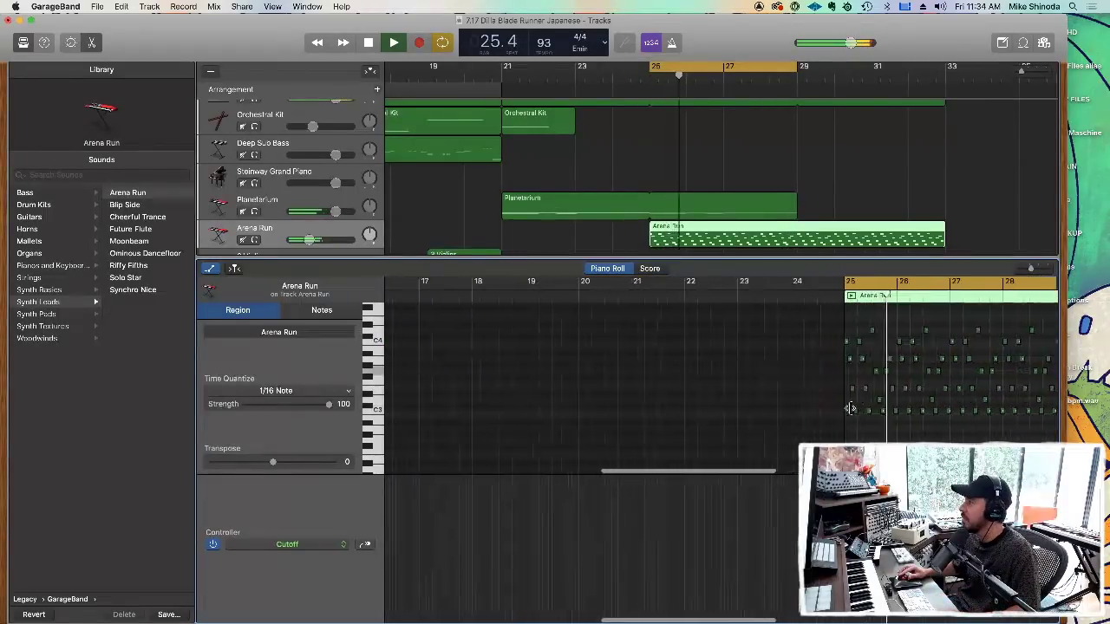
pyautogui.hscroll(-1, 853, 405)
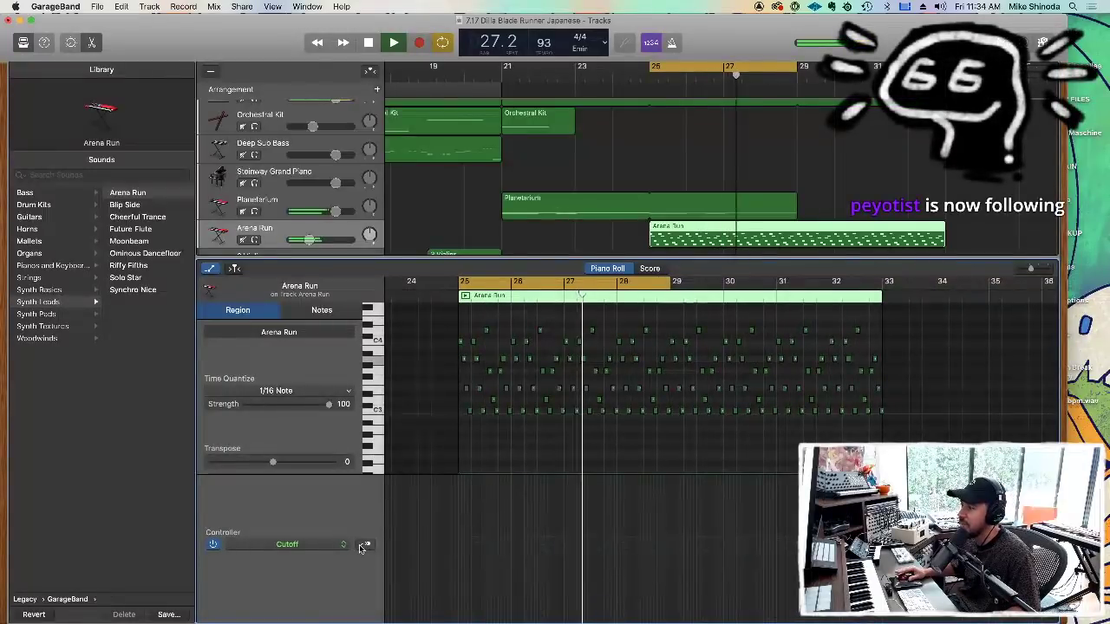
pyautogui.click(288, 545)
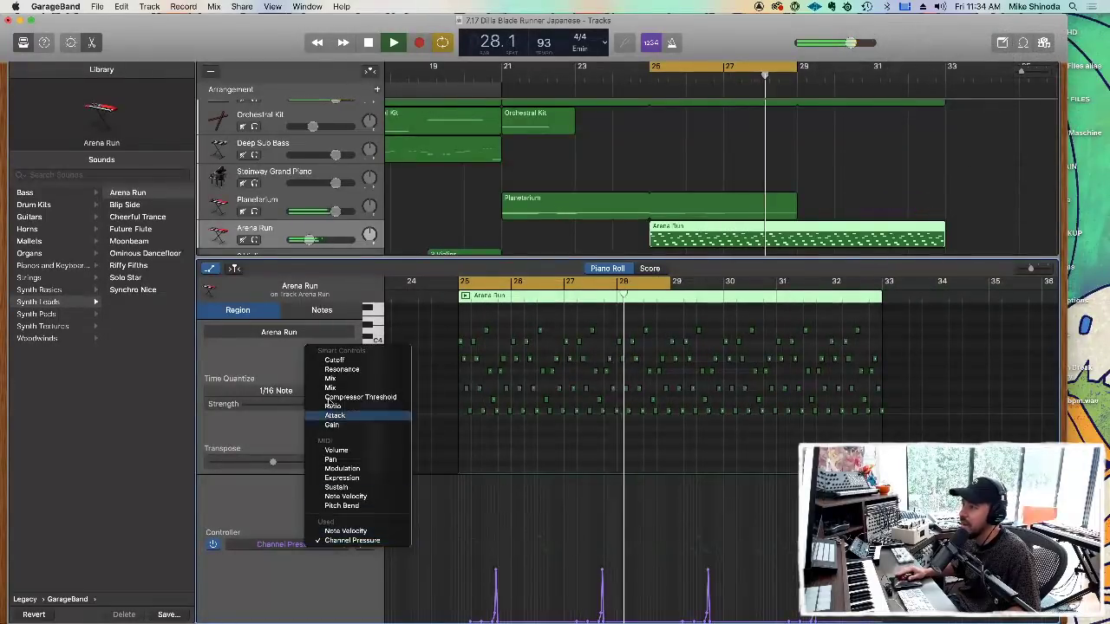
pyautogui.click(347, 361)
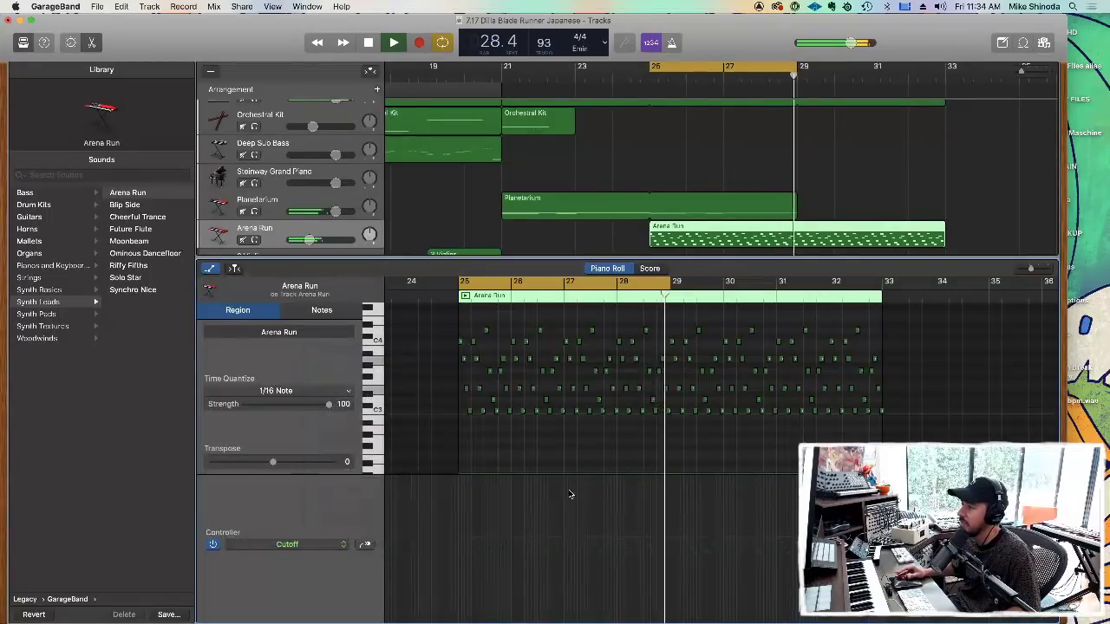
pyautogui.click(470, 536)
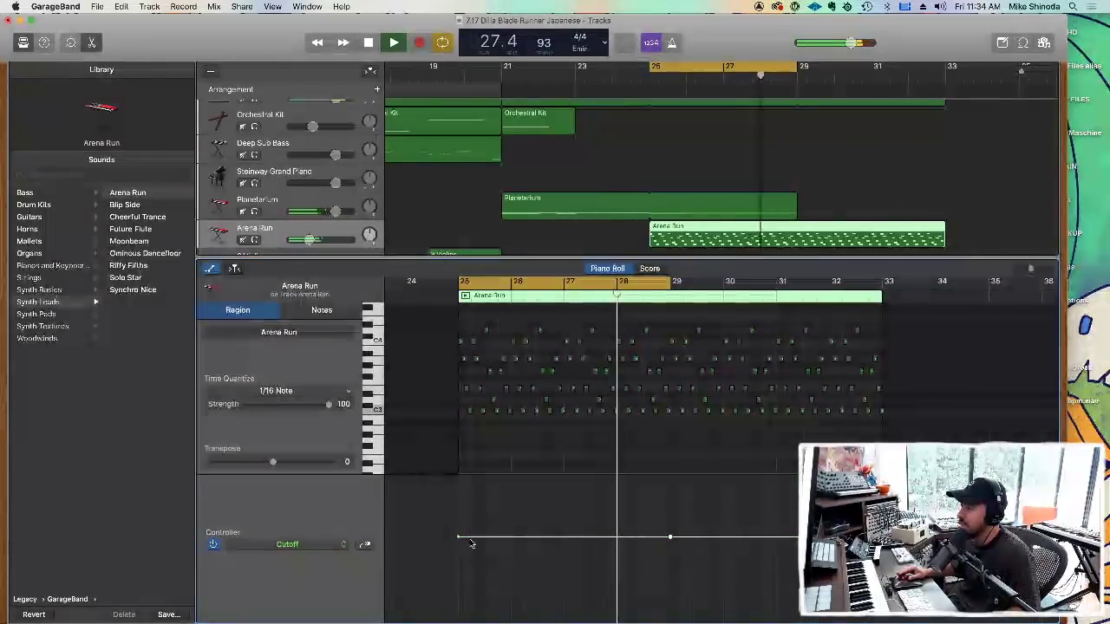
pyautogui.moveTo(459, 540); pyautogui.dragTo(458, 605)
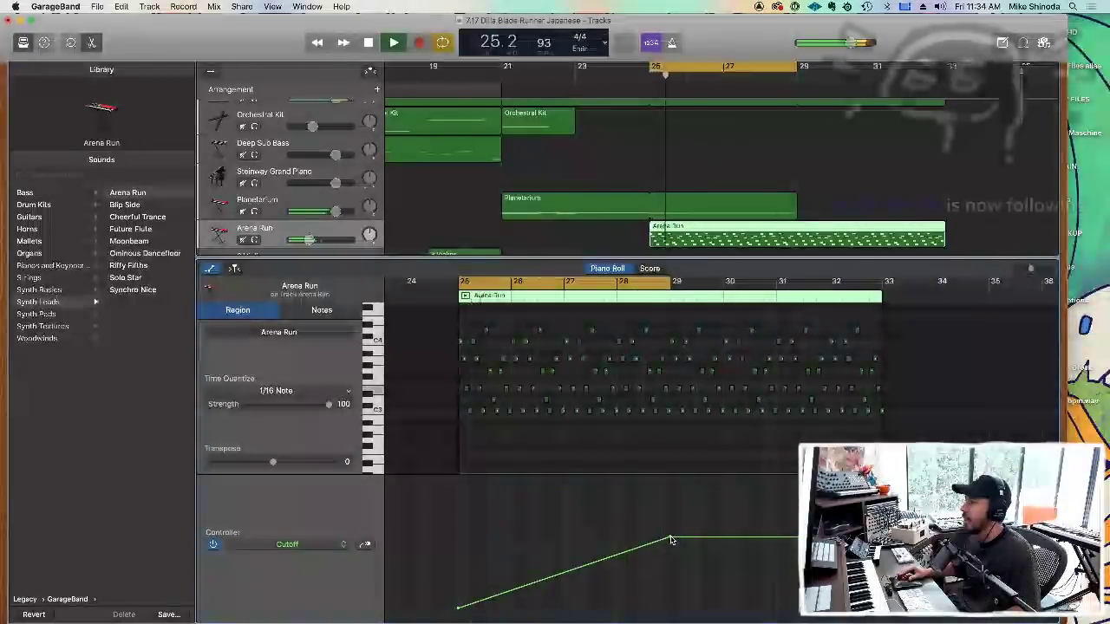
pyautogui.moveTo(671, 538); pyautogui.dragTo(665, 523)
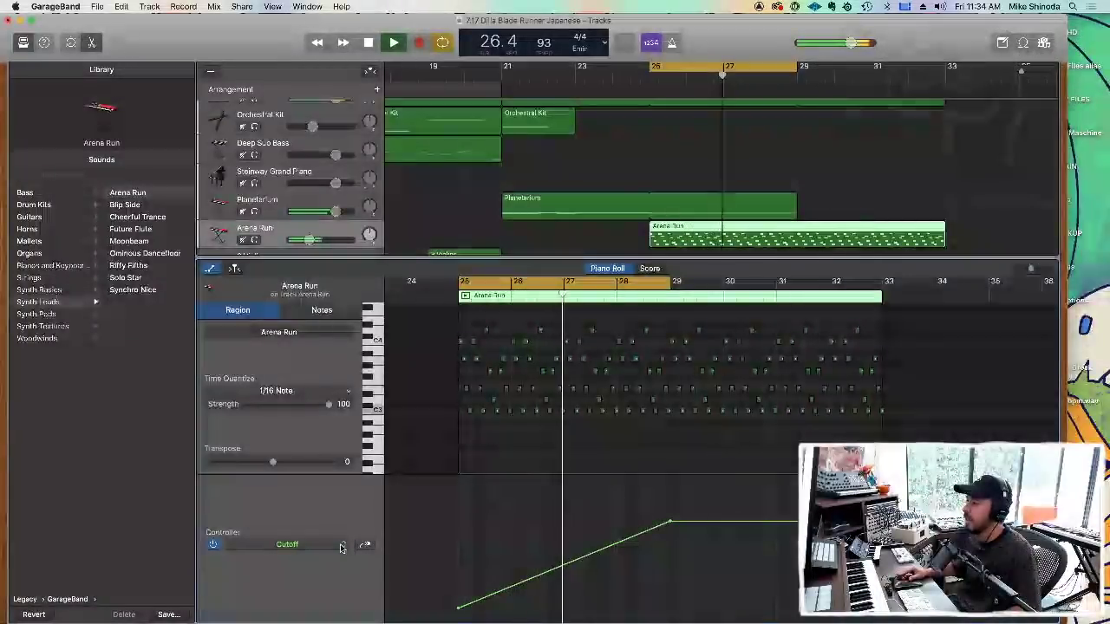
# Automate the Arena Run region's Resonance with a gentle low rise from bar 25 to bar 29.
pyautogui.click(308, 543)
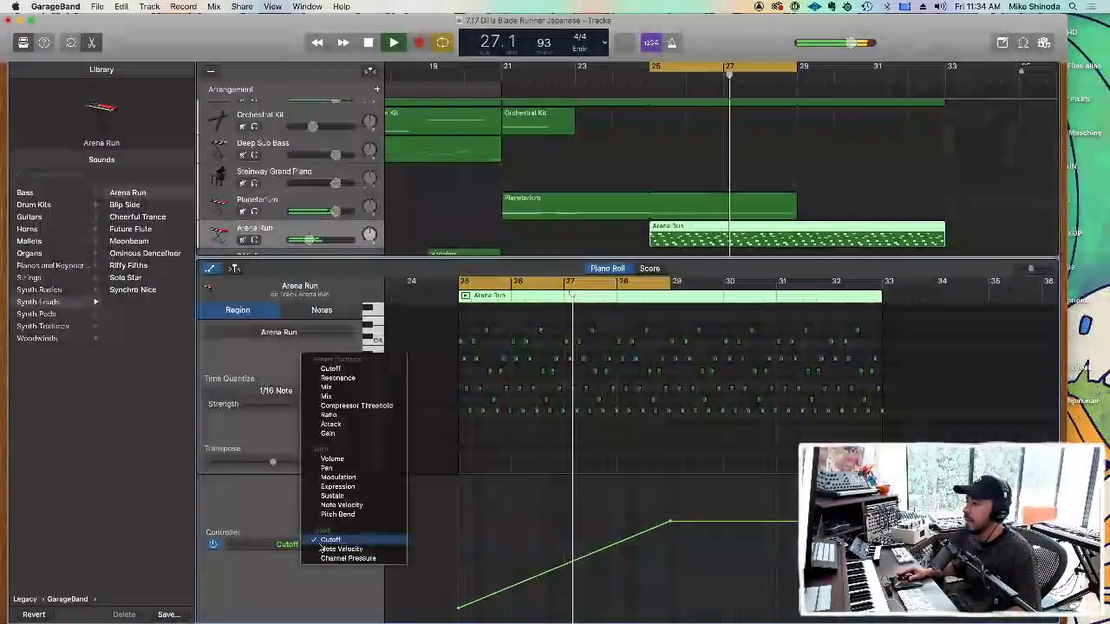
pyautogui.click(338, 378)
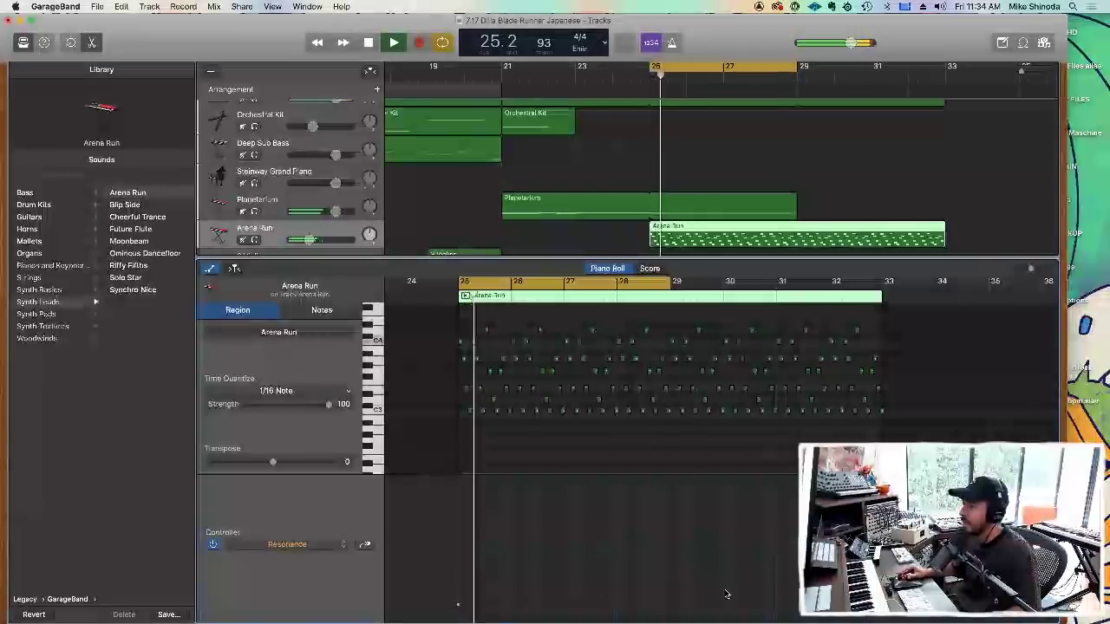
pyautogui.moveTo(676, 605); pyautogui.dragTo(669, 577)
pyautogui.click(669, 596)
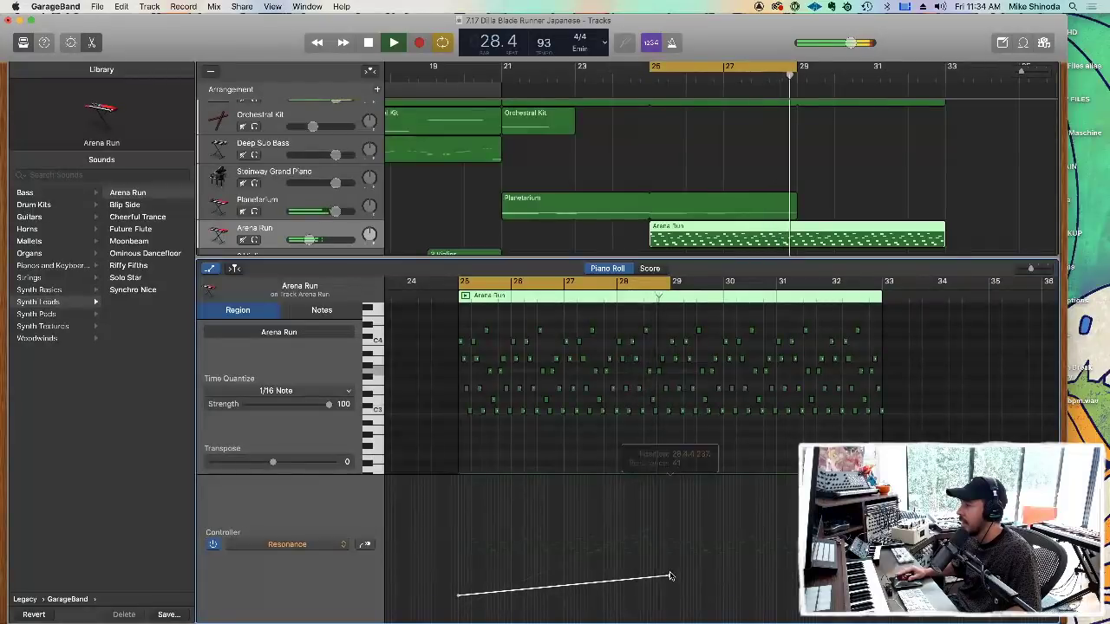
pyautogui.click(459, 597)
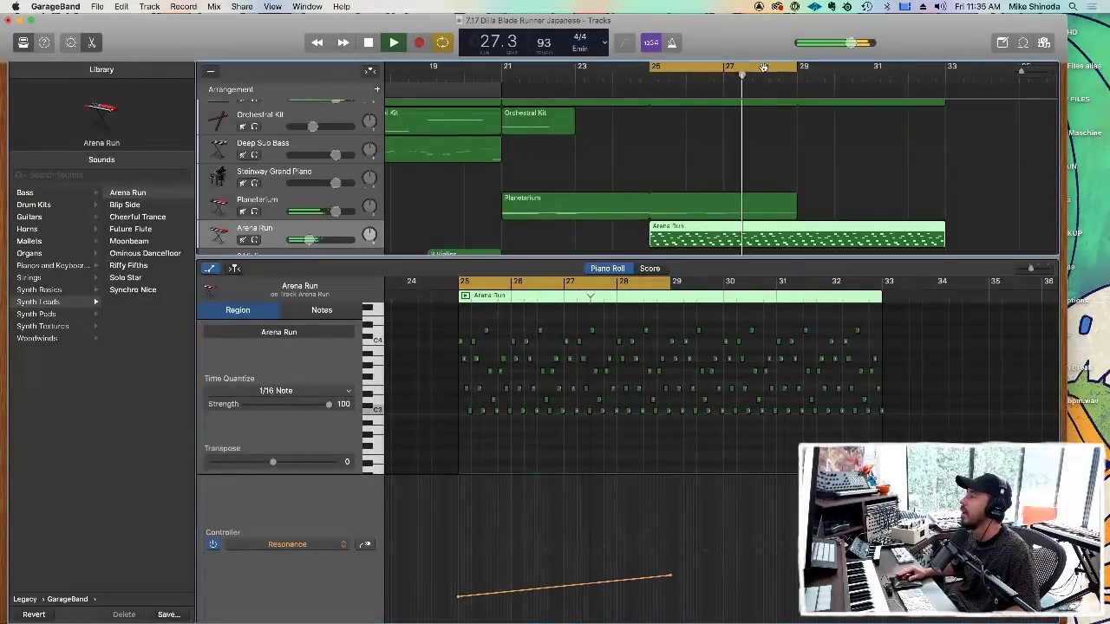
# Shift the cycle range to bars 29 to 33 and loop the Planetarium region out to bar 33.
pyautogui.moveTo(722, 63); pyautogui.dragTo(910, 62)
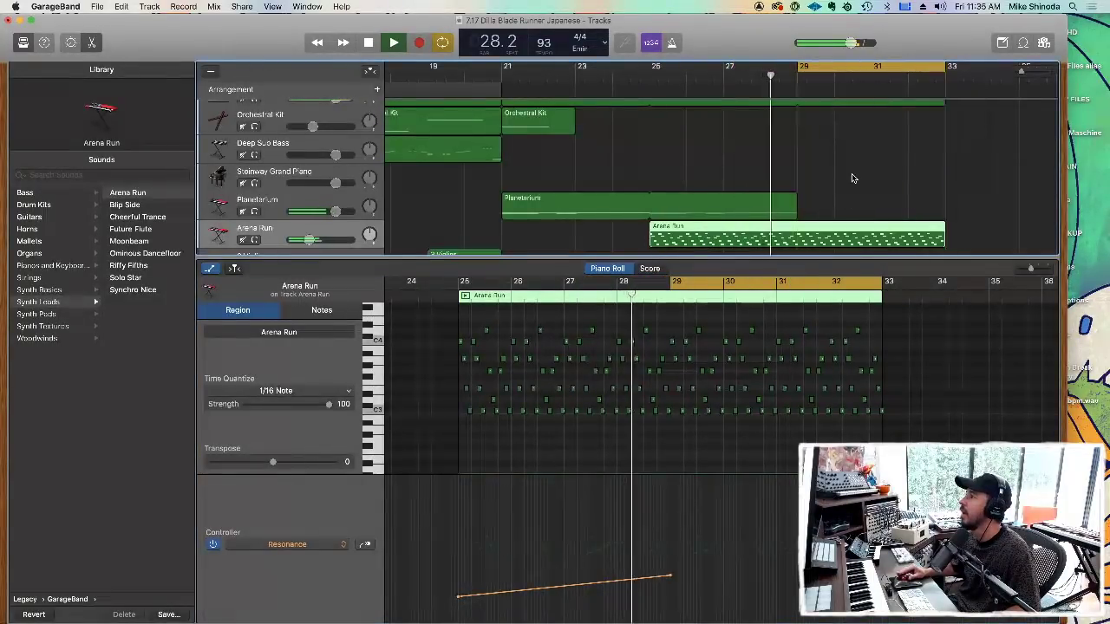
pyautogui.moveTo(794, 196); pyautogui.dragTo(945, 191)
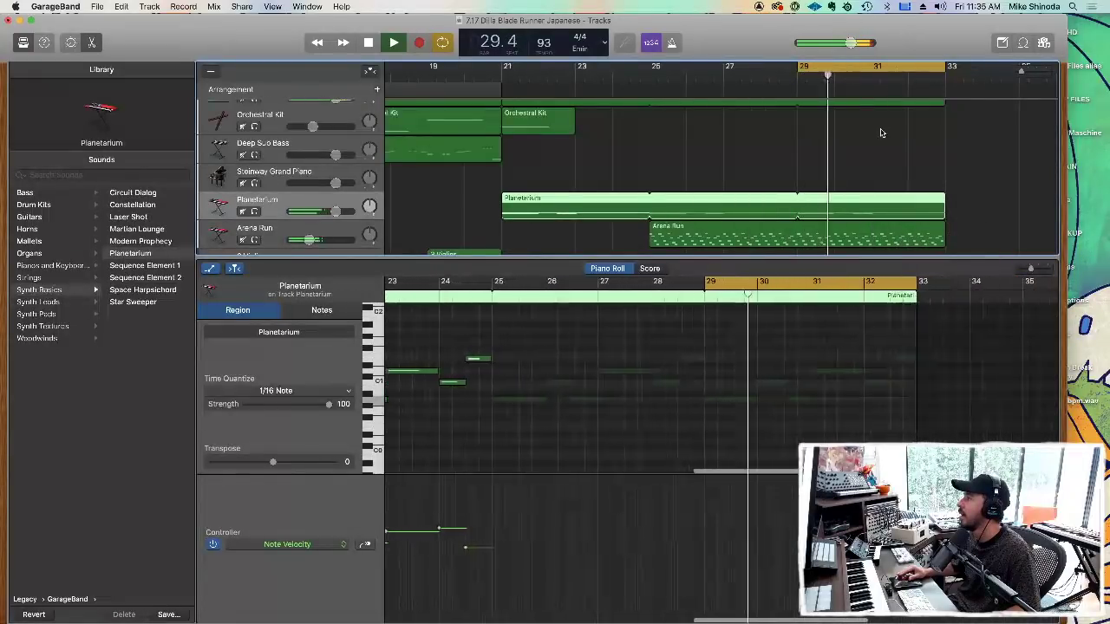
pyautogui.moveTo(870, 256); pyautogui.dragTo(891, 450)
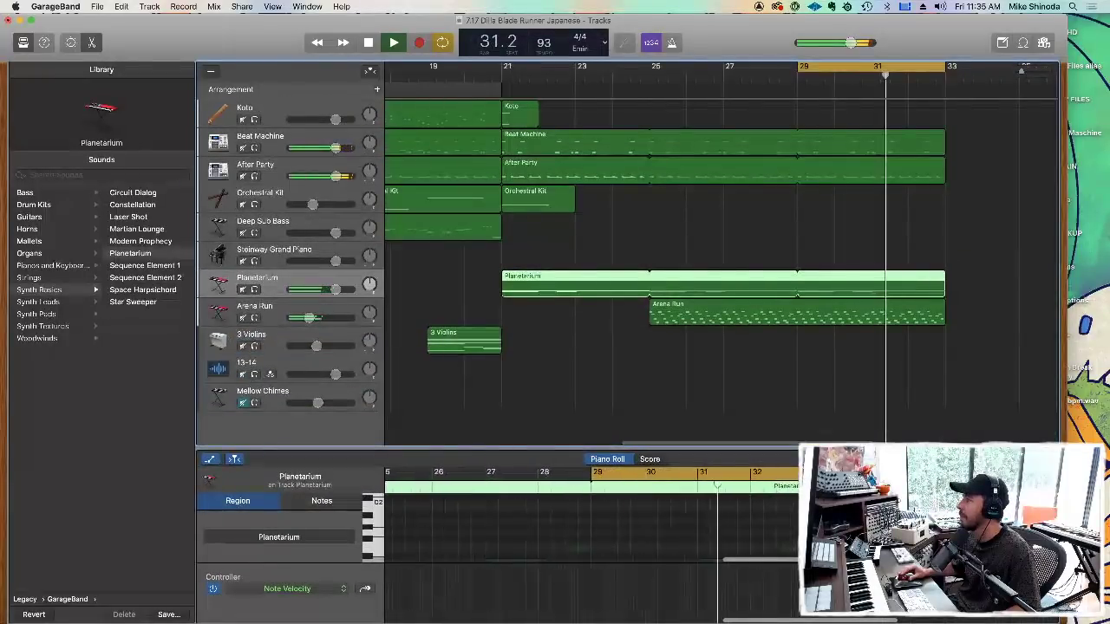
pyautogui.click(869, 425)
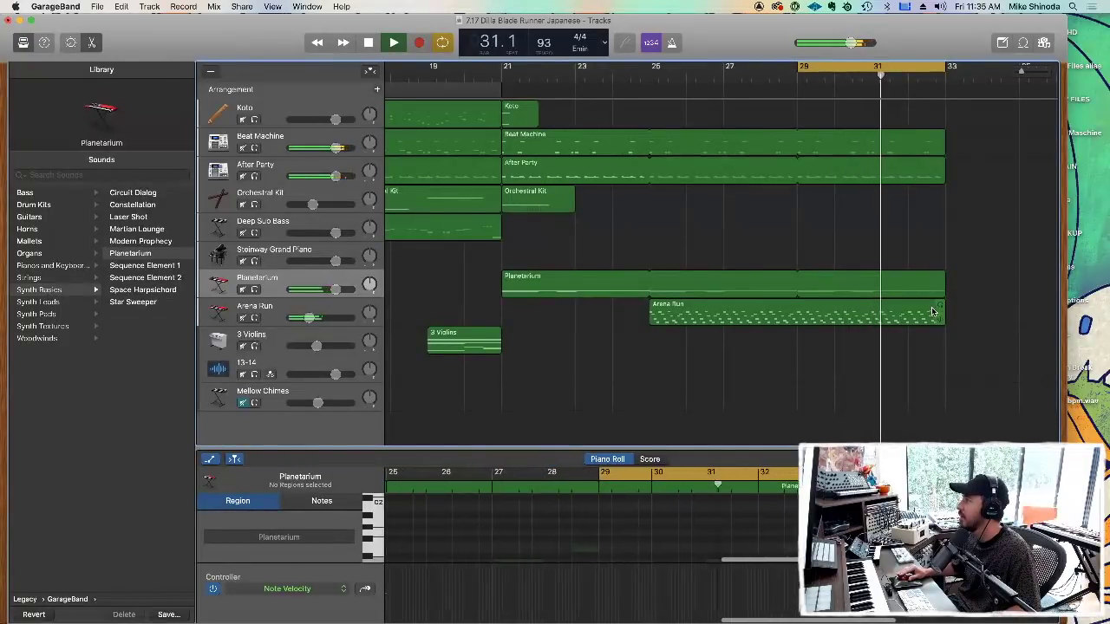
# Extend Arena Run as one continuous region to bar 37 and automate its Cutoff to fall from bar 33.
pyautogui.moveTo(940, 304)
pyautogui.mouseDown()
pyautogui.moveTo(1080, 303)
pyautogui.moveTo(876, 305)
pyautogui.moveTo(923, 305)
pyautogui.mouseUp()
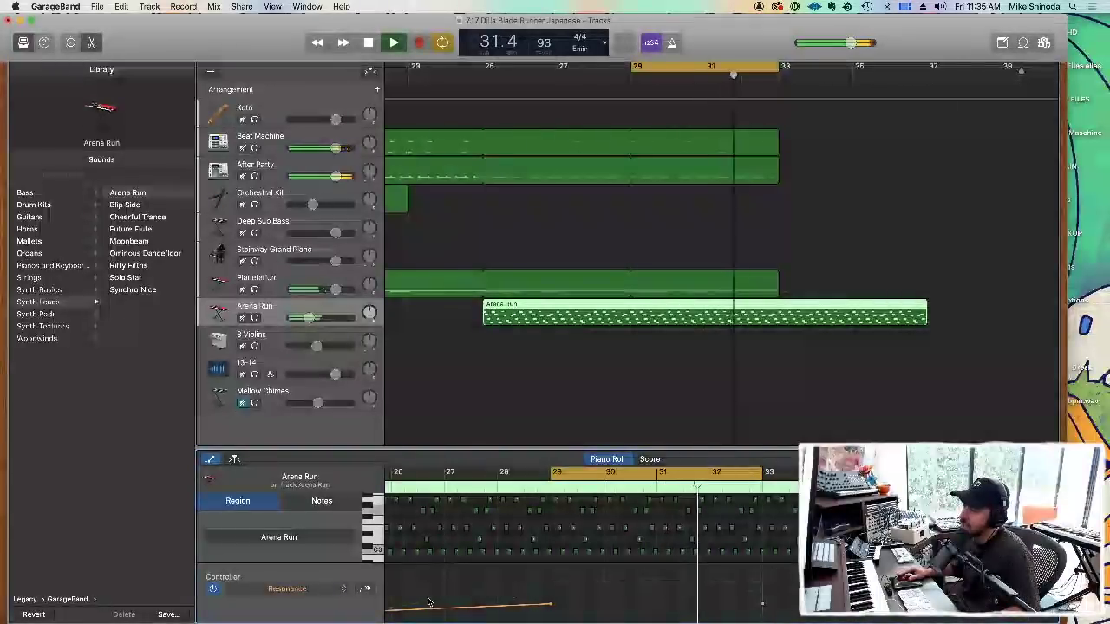
pyautogui.click(294, 589)
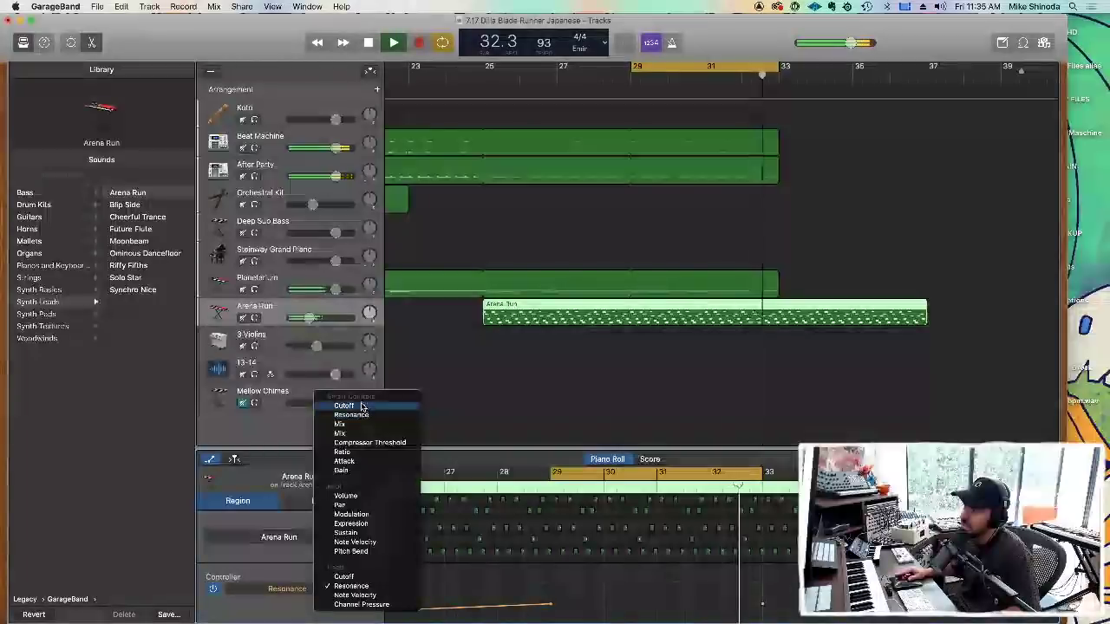
pyautogui.click(345, 405)
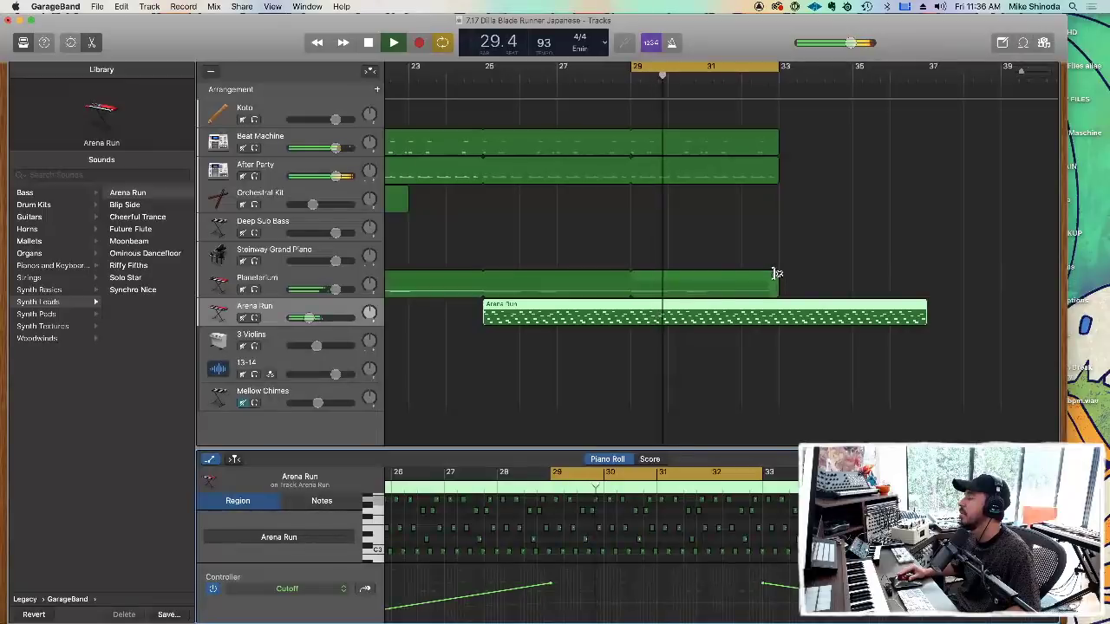
# Extend Planetarium as one continuous region to bar 37 and automate its Cutoff to decline gradually from bar 33.
pyautogui.moveTo(777, 276); pyautogui.dragTo(925, 266)
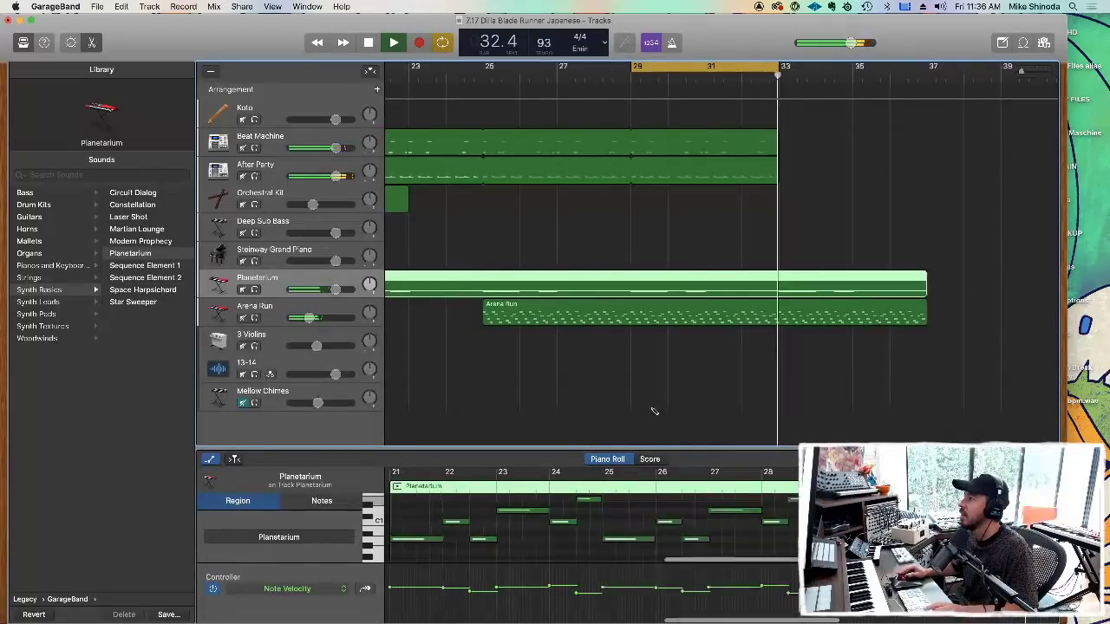
pyautogui.click(326, 590)
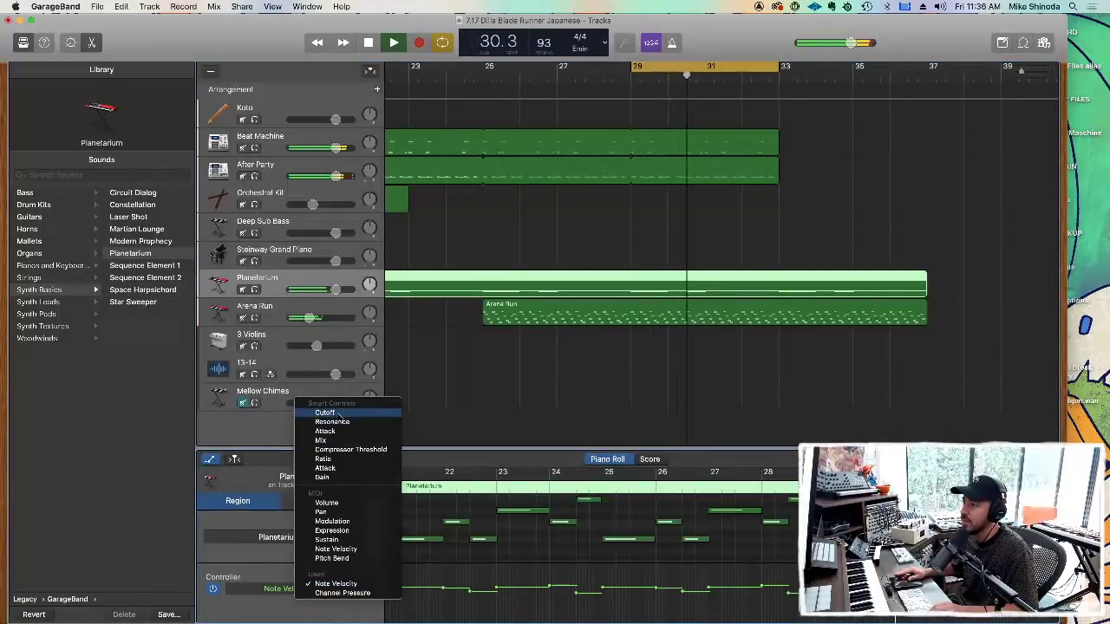
pyautogui.click(337, 413)
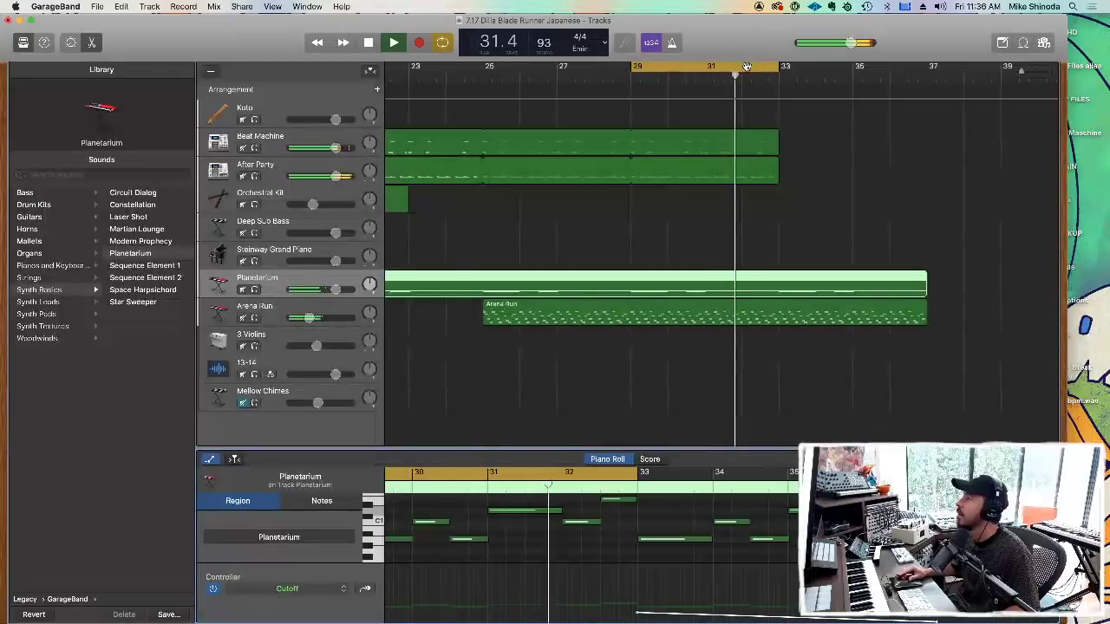
# Audition bars 33 to 37 with the cycle range, then switch cycling off and return the playhead to bar 25.
pyautogui.moveTo(747, 66); pyautogui.dragTo(895, 66)
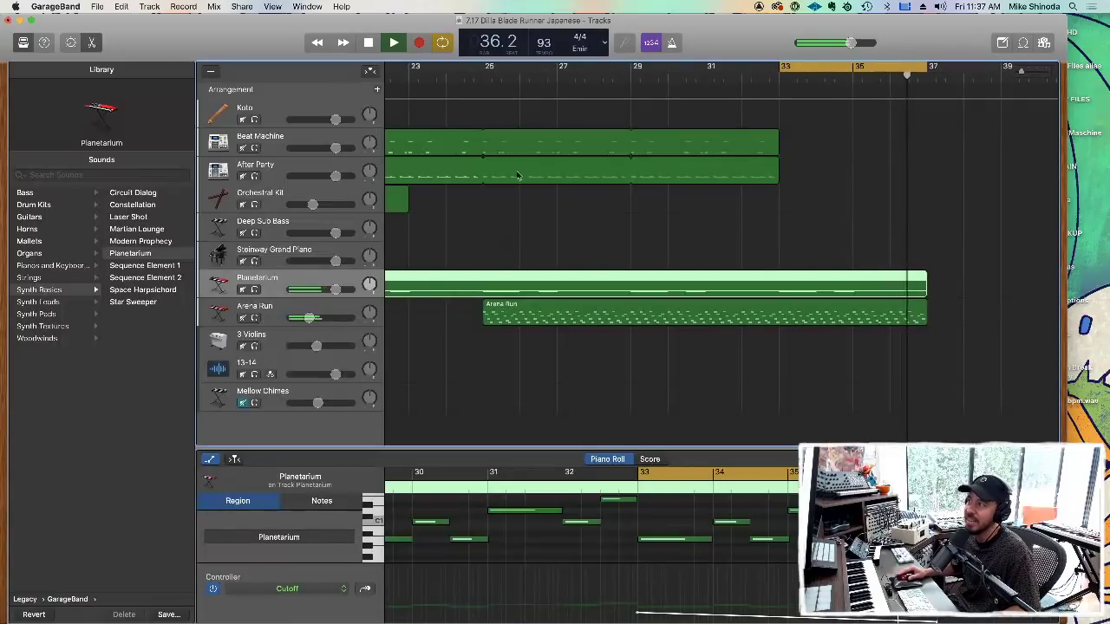
pyautogui.press('space')
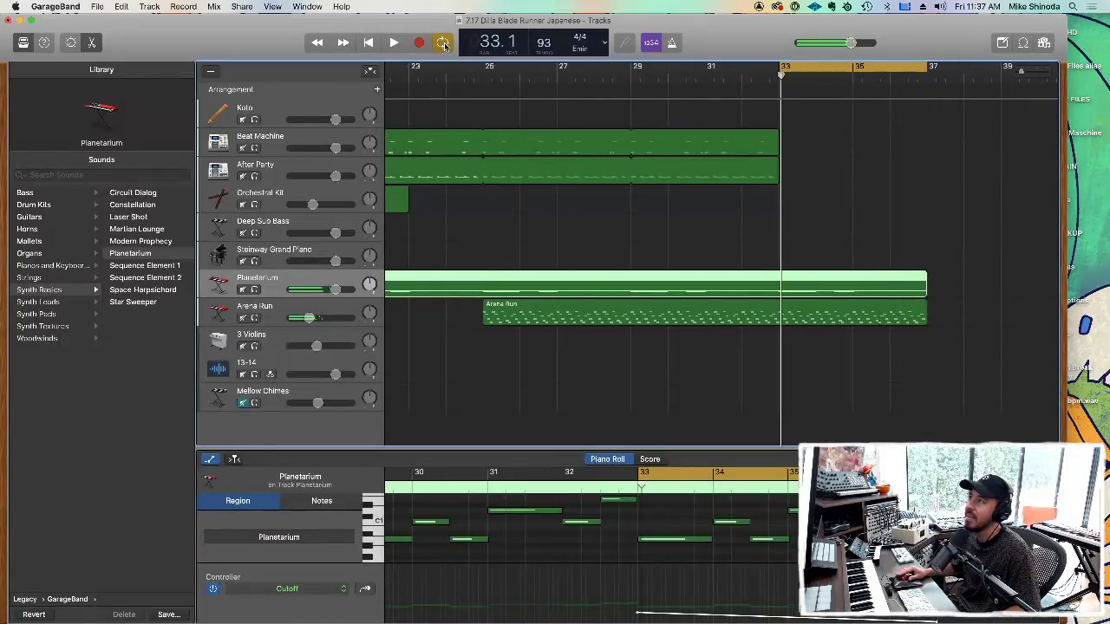
pyautogui.press('c')
pyautogui.click(486, 251)
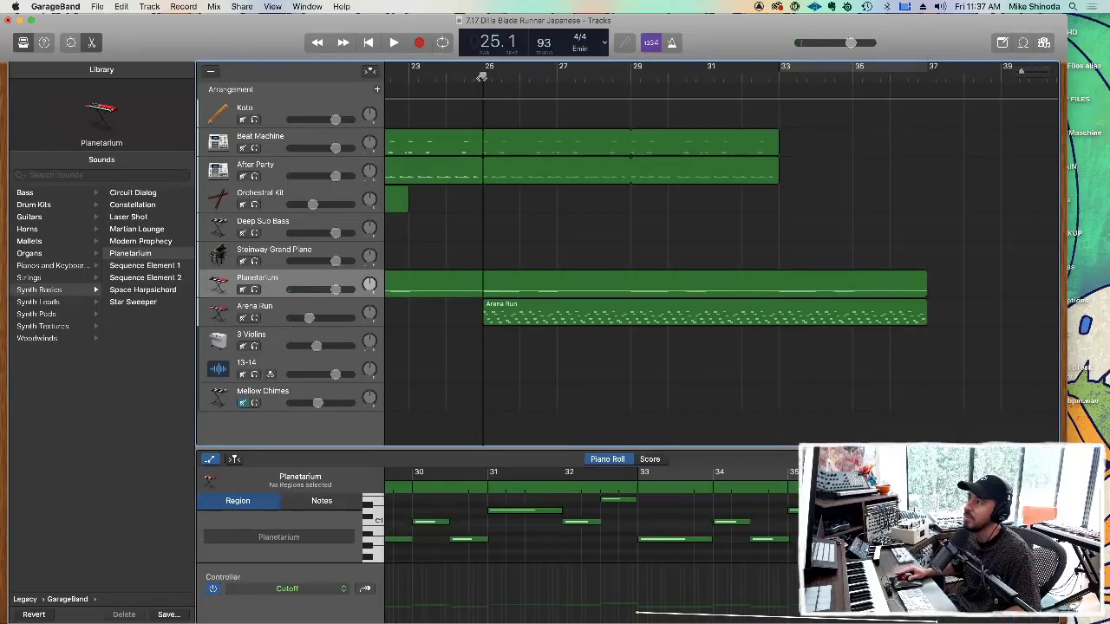
pyautogui.click(286, 590)
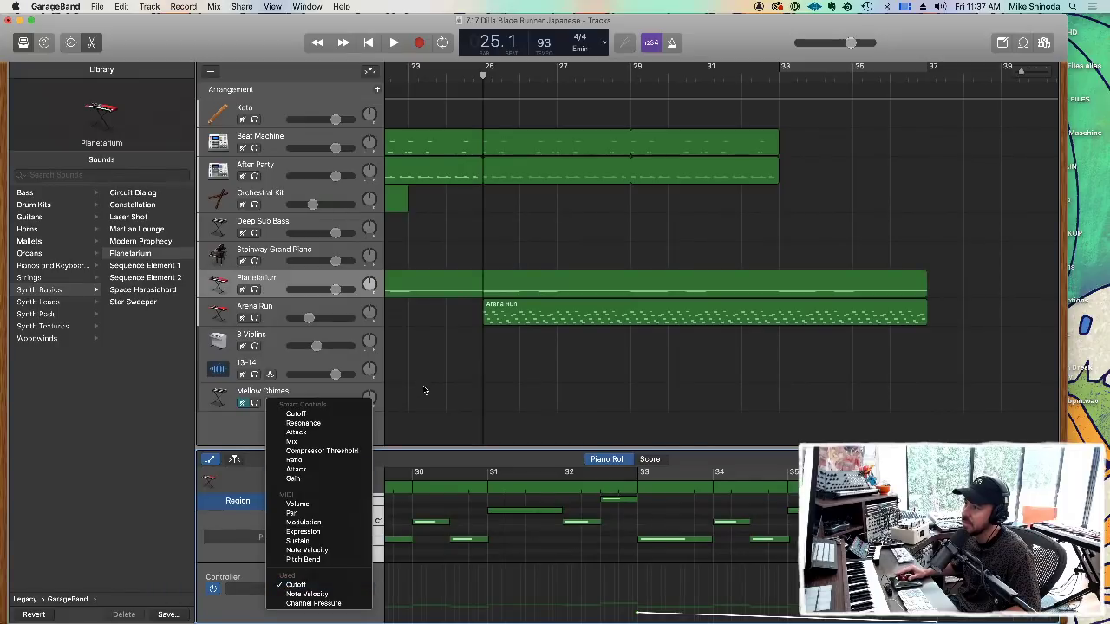
pyautogui.click(399, 414)
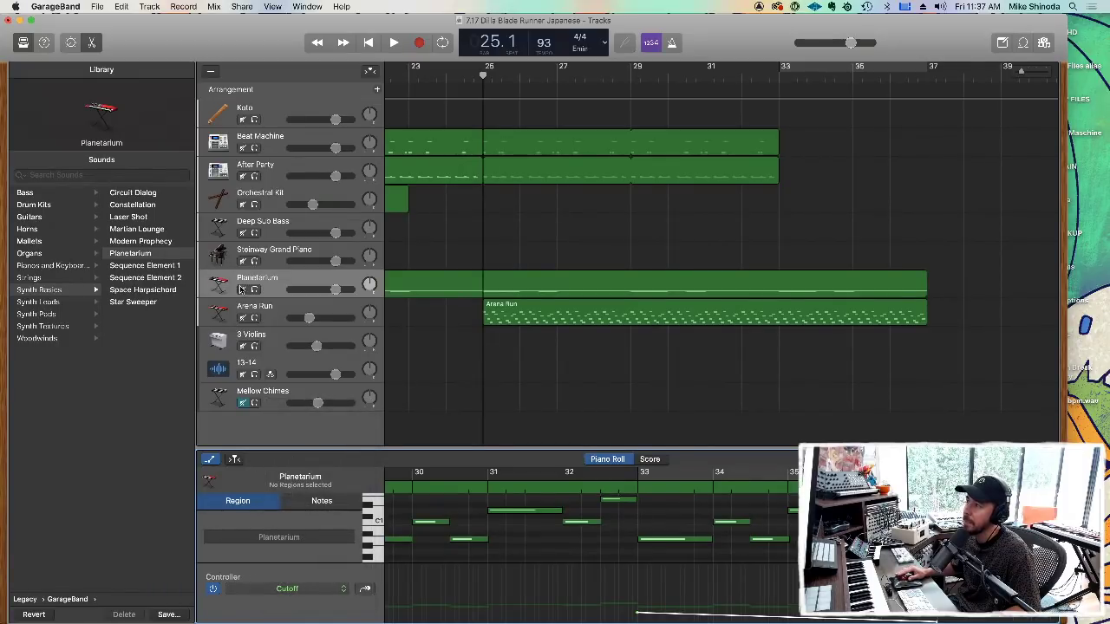
# Insert a Pedalboard plug-in after the Channel EQ on the Arena Run track.
pyautogui.click(224, 316)
pyautogui.press('b')
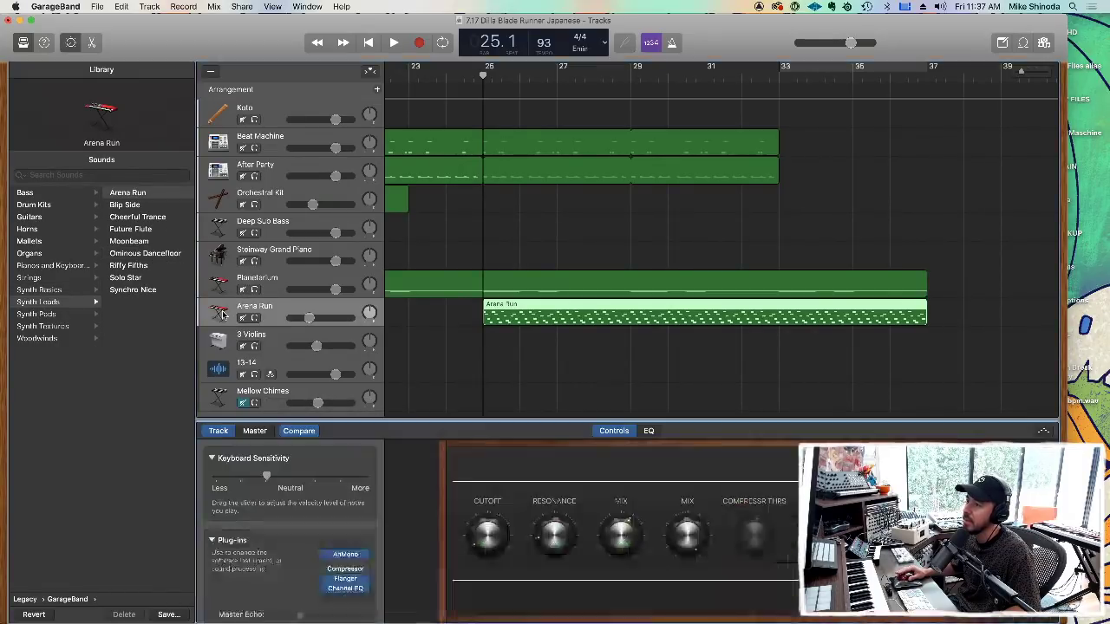
pyautogui.click(344, 598)
pyautogui.moveTo(368, 464)
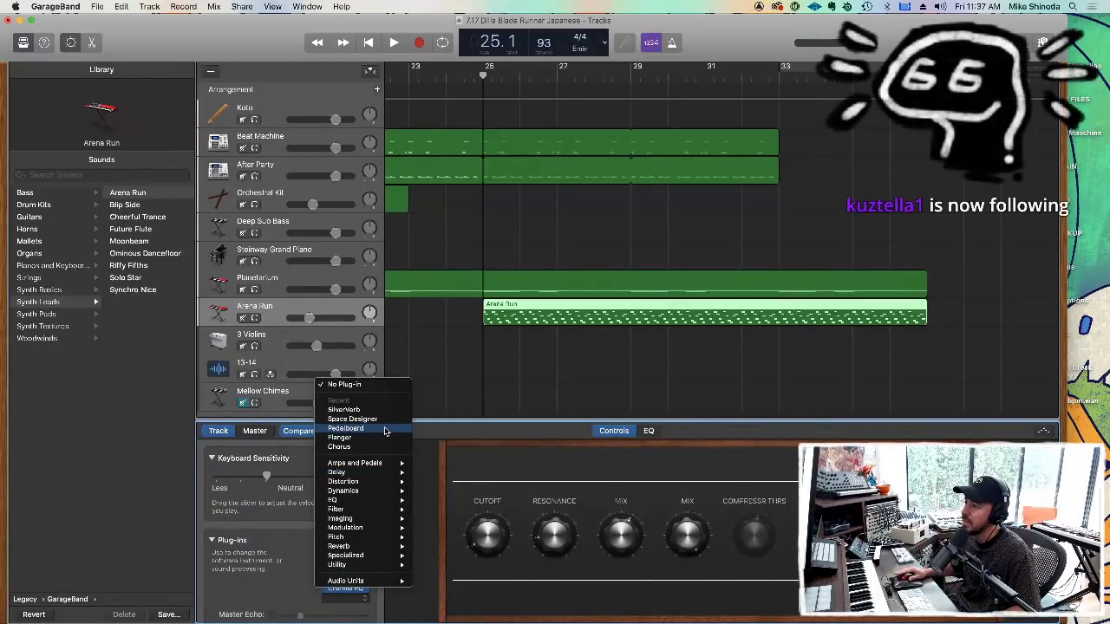
pyautogui.click(385, 431)
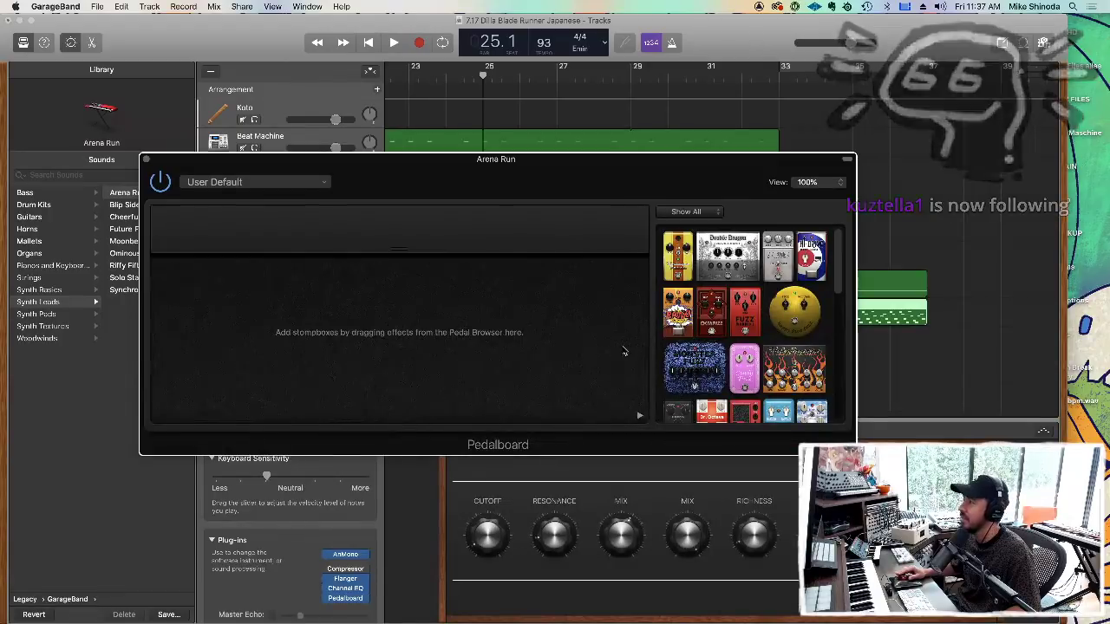
# Add the Monster Fuzz stompbox to the Arena Run Pedalboard and play the section from bar 25.
pyautogui.scroll(-3, 744, 328)
pyautogui.scroll(-5, 744, 328)
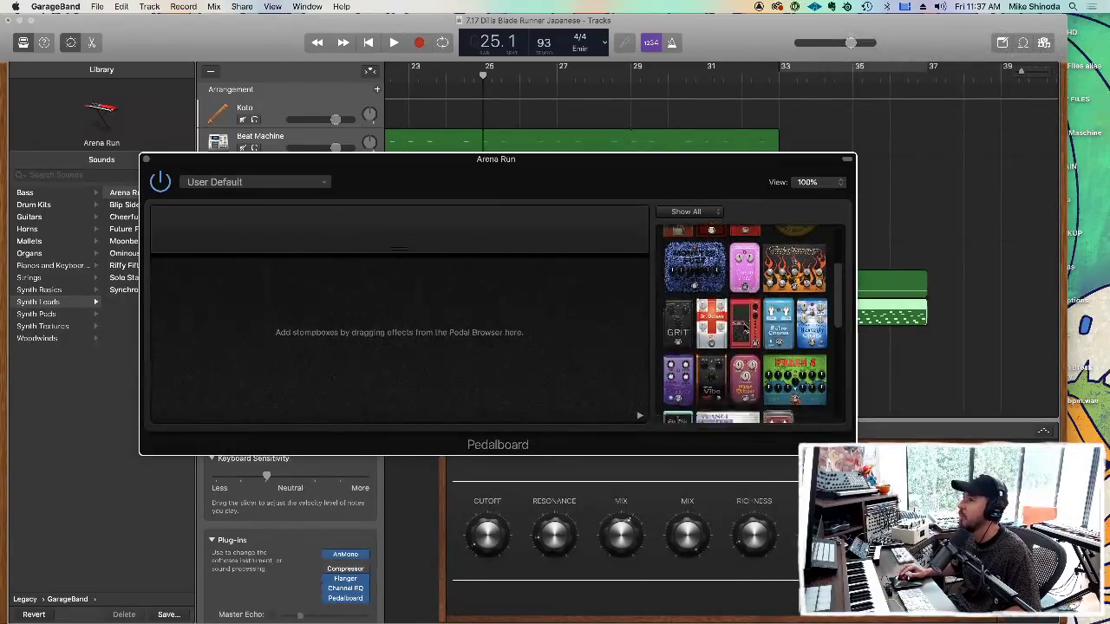
pyautogui.scroll(6, 744, 326)
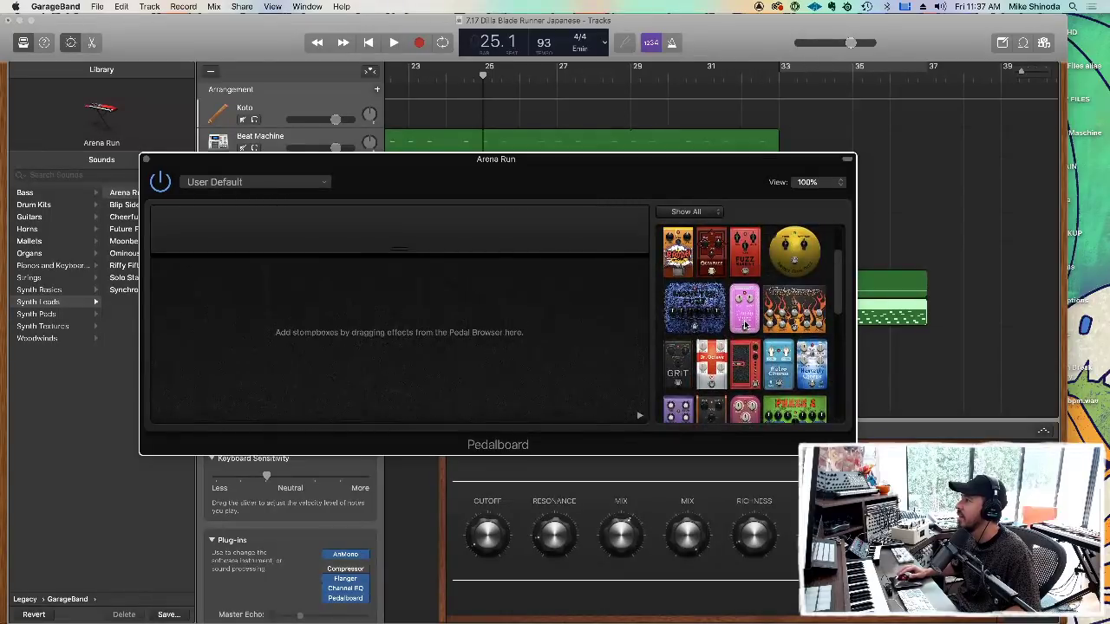
pyautogui.moveTo(704, 309); pyautogui.dragTo(304, 339)
pyautogui.press('space')
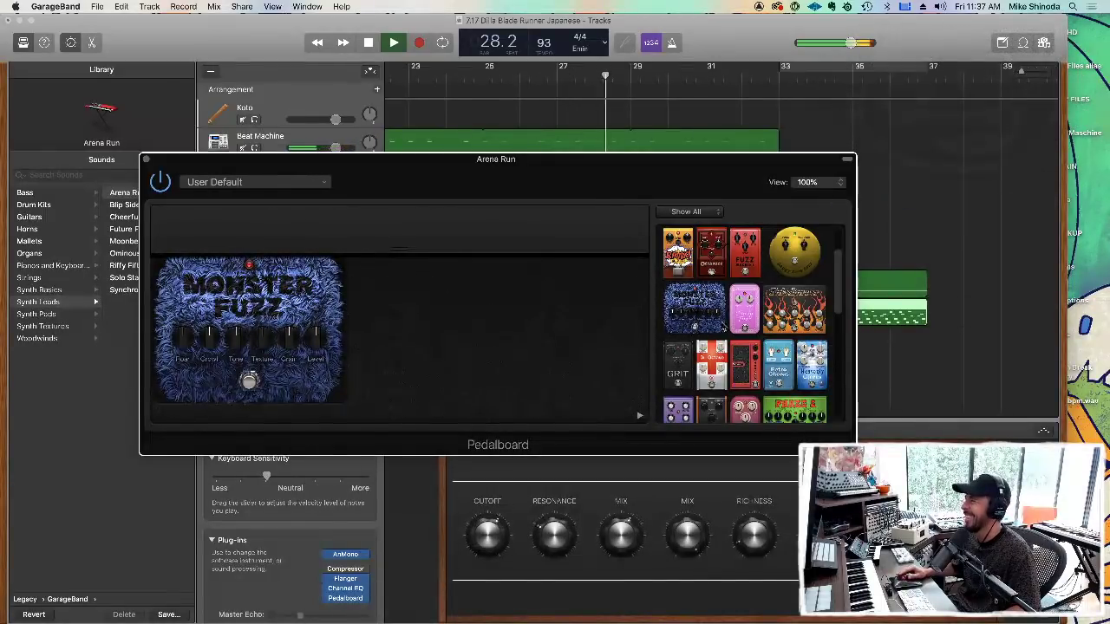
# Try swapping the Pedalboard with the Compressor in the Arena Run plug-in chain.
pyautogui.scroll(-2, 805, 322)
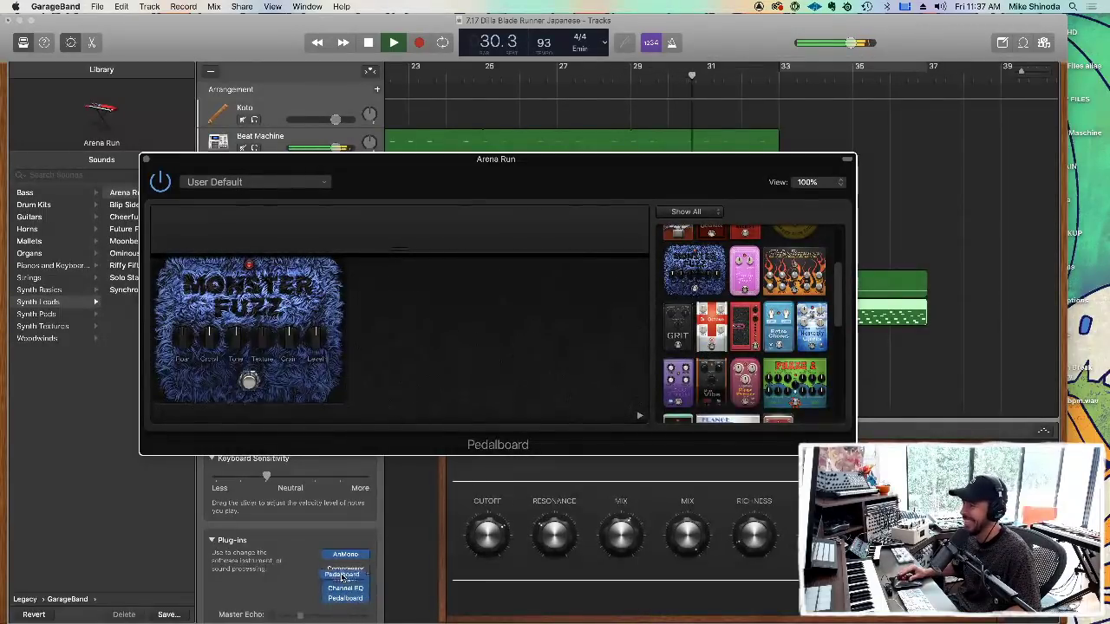
pyautogui.click(345, 577)
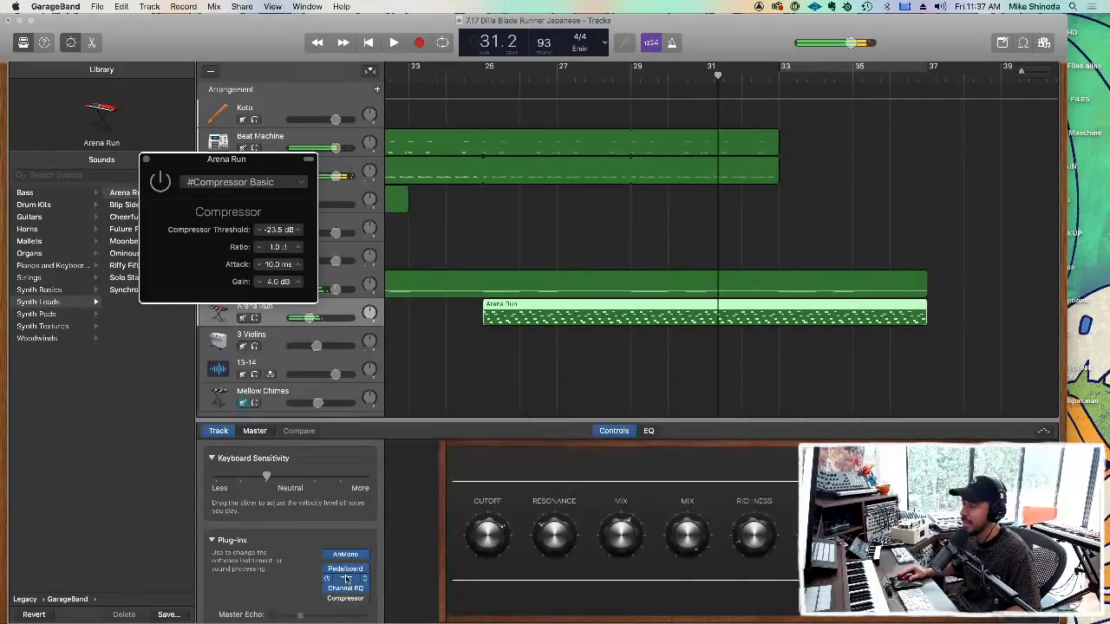
pyautogui.click(346, 570)
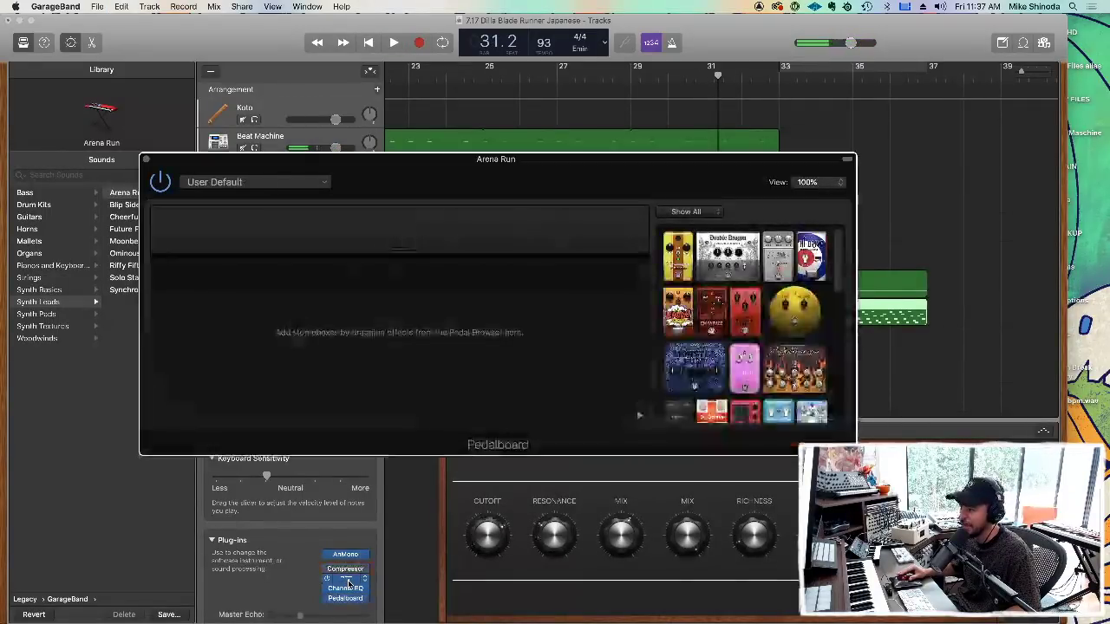
# Remove the Compressor from the Arena Run plug-in chain.
pyautogui.click(346, 569)
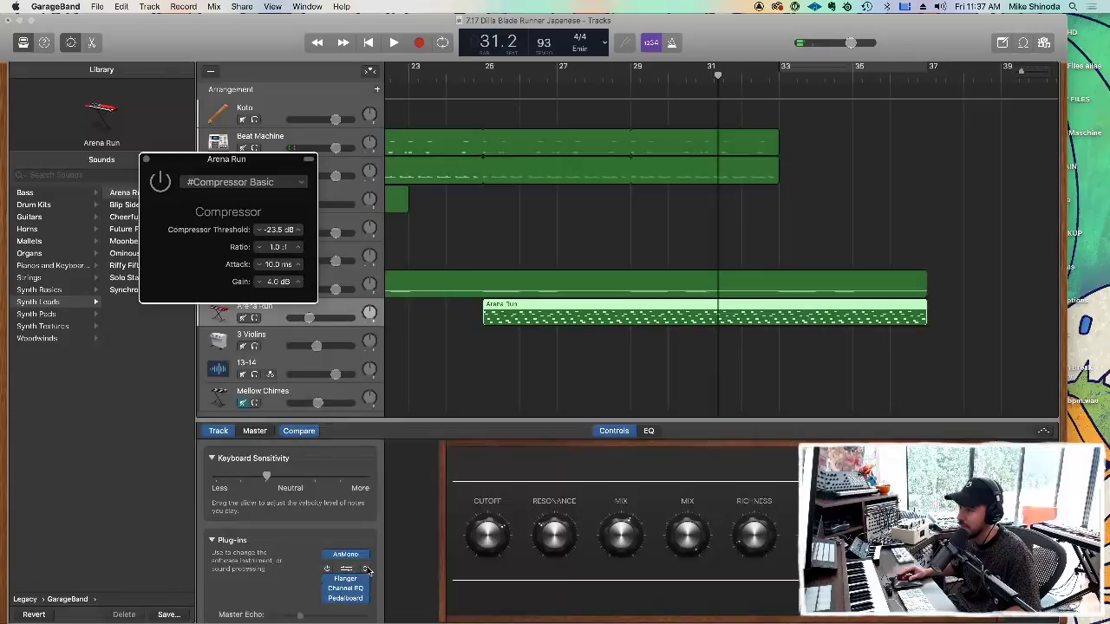
pyautogui.click(367, 569)
pyautogui.click(353, 418)
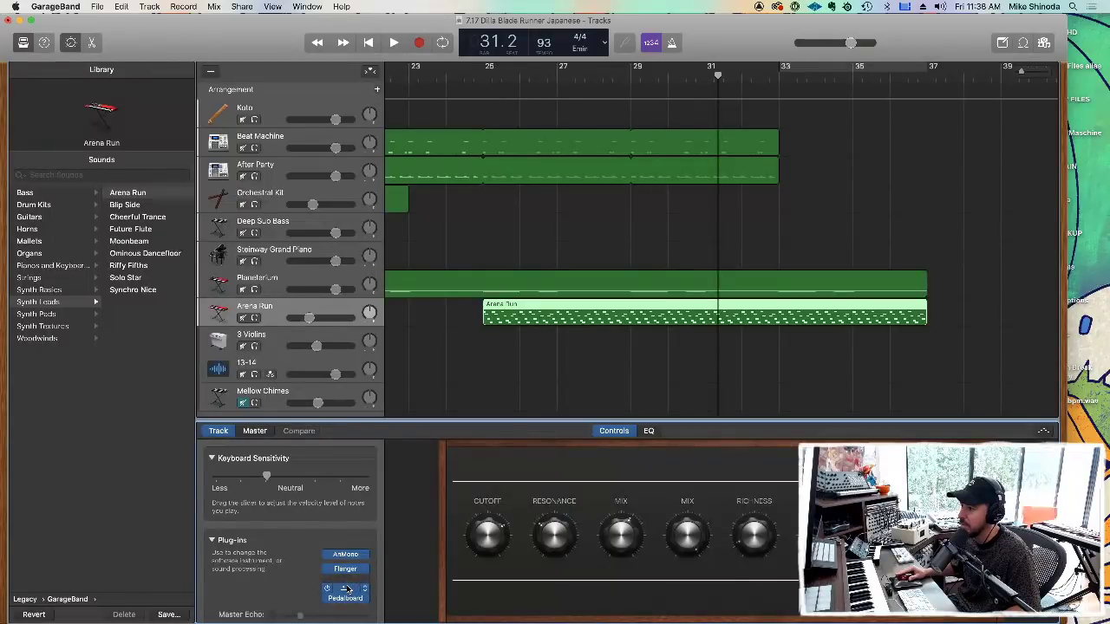
# Place the Pedalboard directly after the Flanger on Arena Run, replace the Channel EQ with AutoFilter, and resume playback.
pyautogui.click(347, 590)
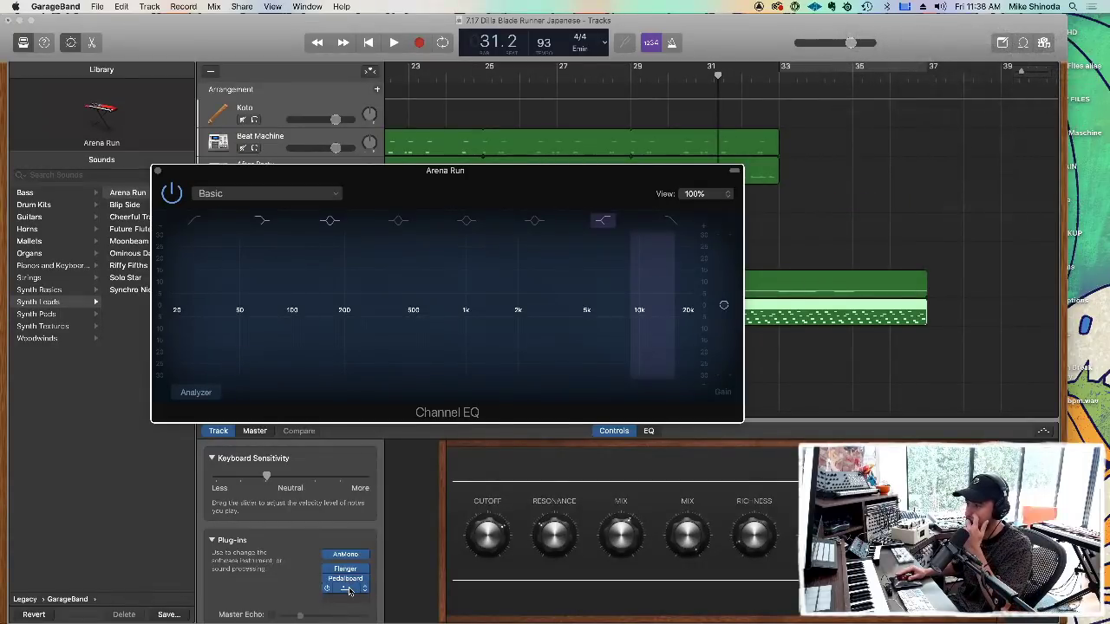
pyautogui.click(362, 590)
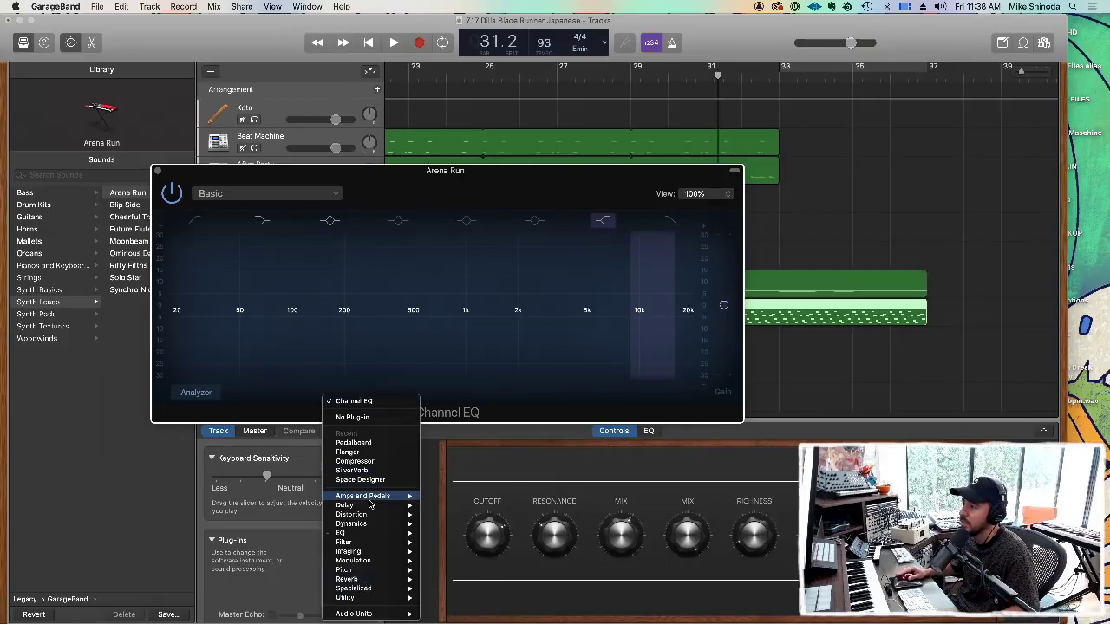
pyautogui.moveTo(368, 545)
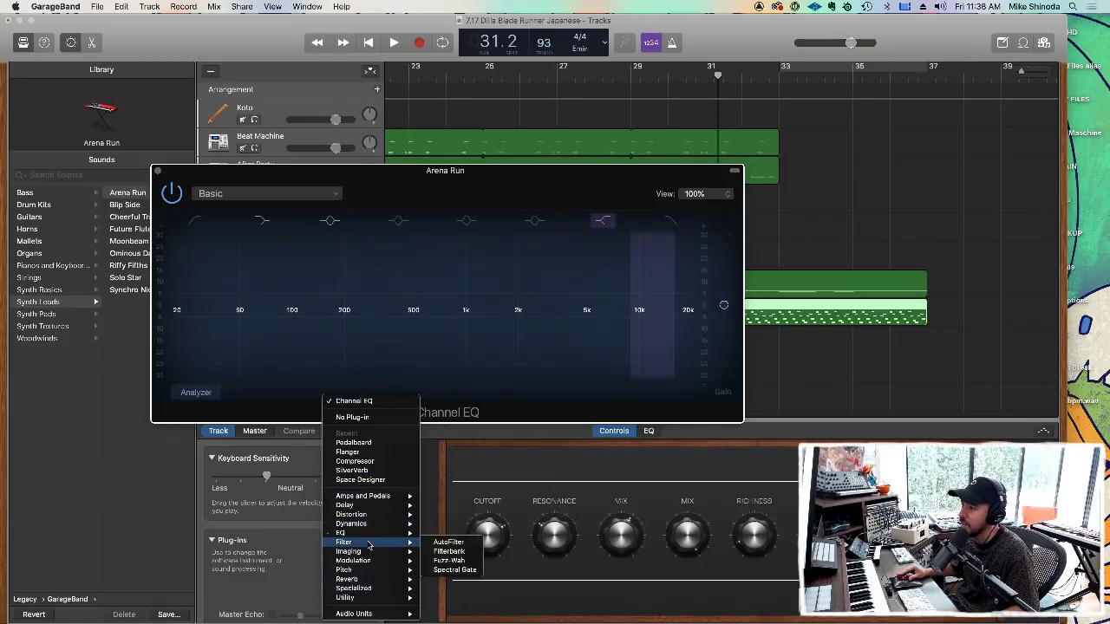
pyautogui.click(443, 543)
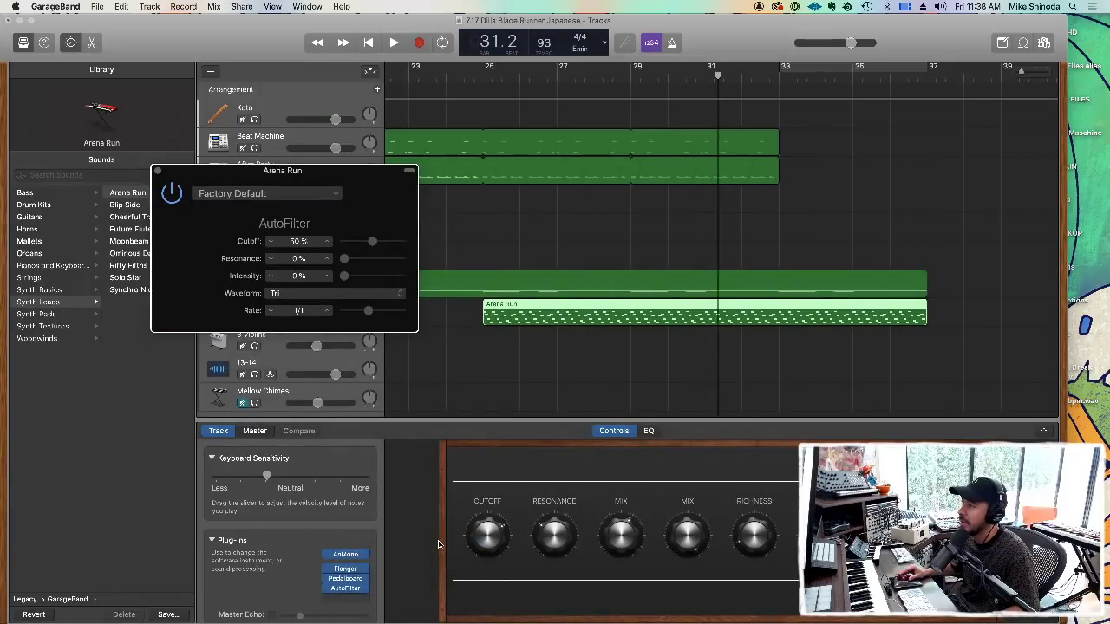
pyautogui.press('space')
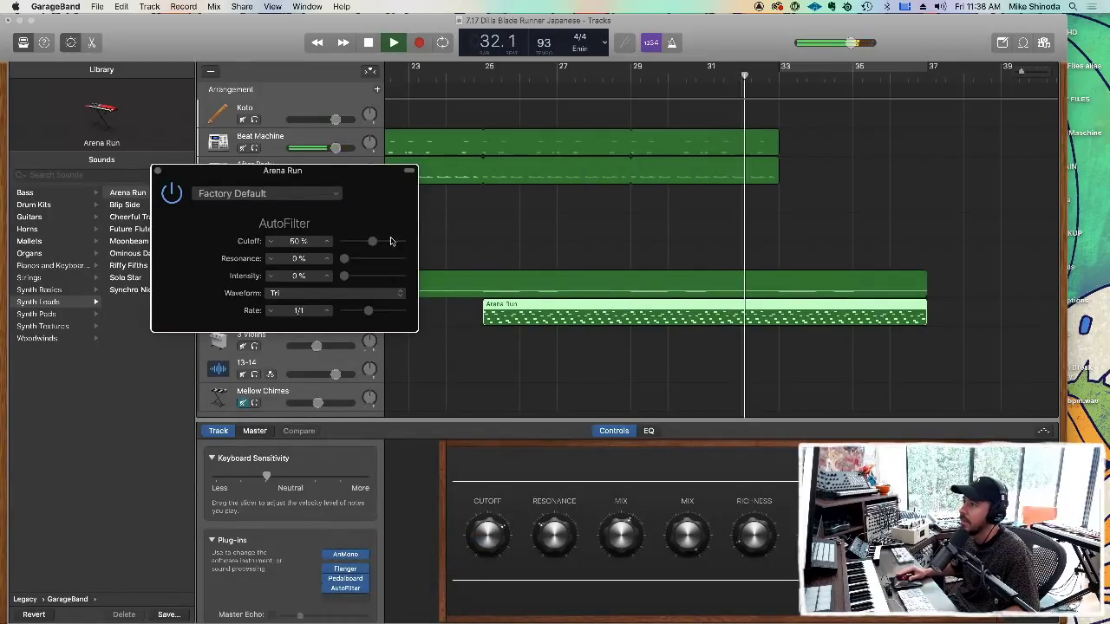
# Raise the Arena Run AutoFilter's cutoff to 100 % and play the section from bar 25.
pyautogui.moveTo(369, 245); pyautogui.dragTo(441, 244)
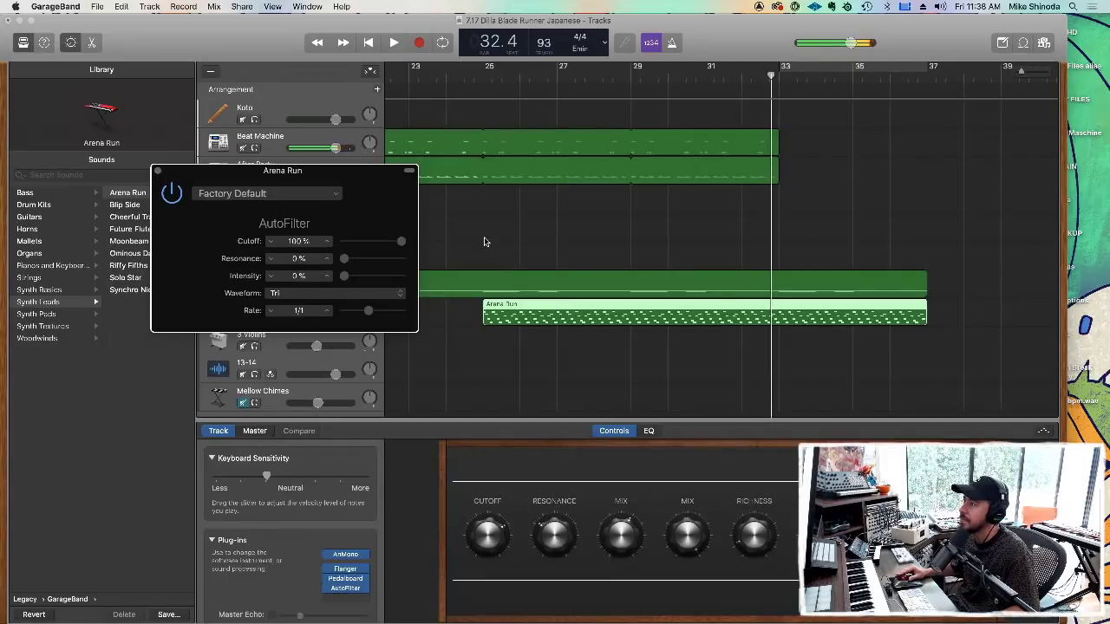
pyautogui.press('space')
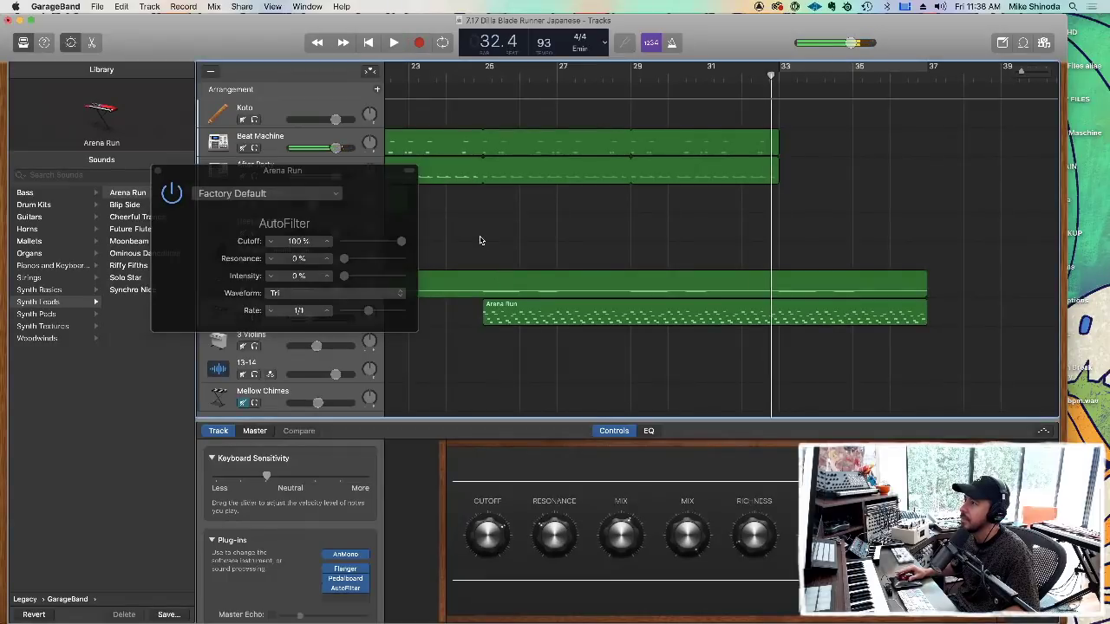
pyautogui.click(484, 79)
pyautogui.press('space')
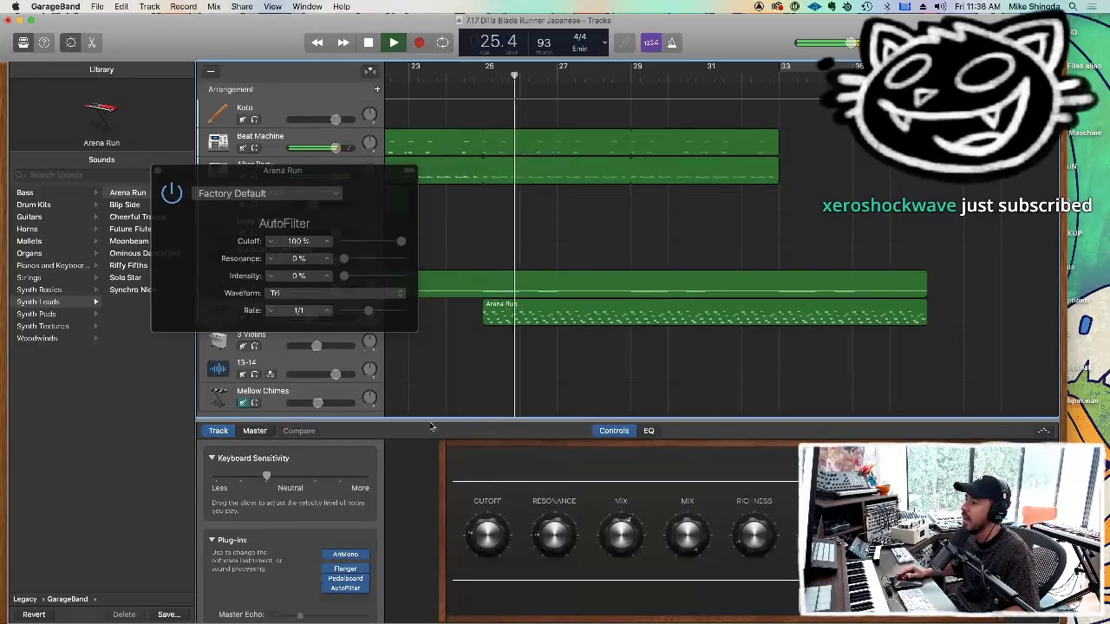
# Open the Arena Run Pedalboard and add the Monster Fuzz stompbox as its first pedal.
pyautogui.click(347, 581)
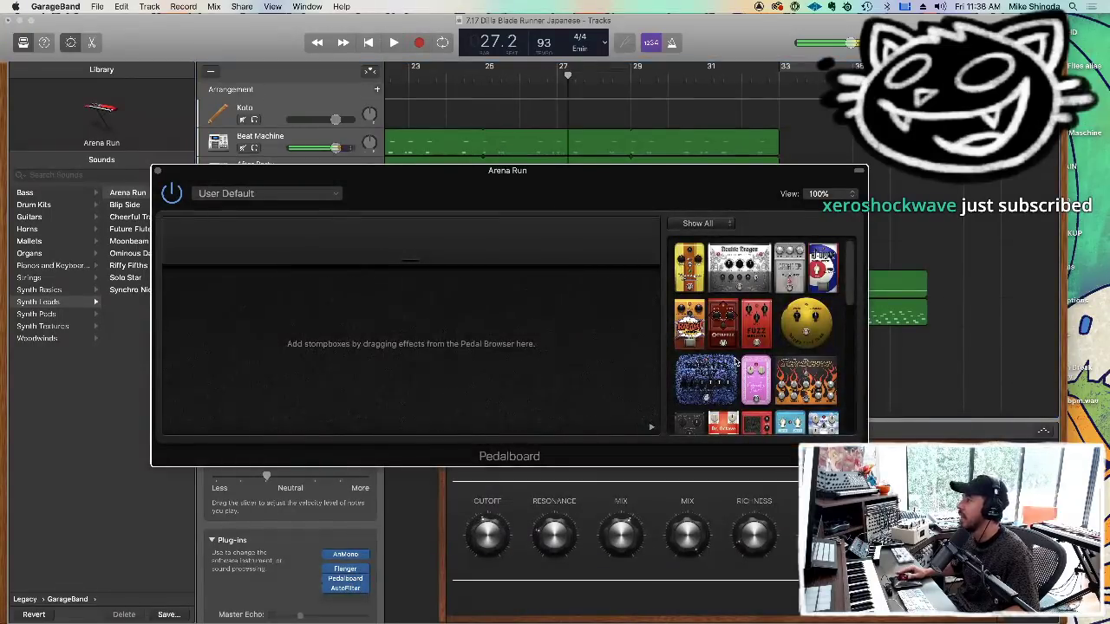
pyautogui.scroll(-10, 736, 363)
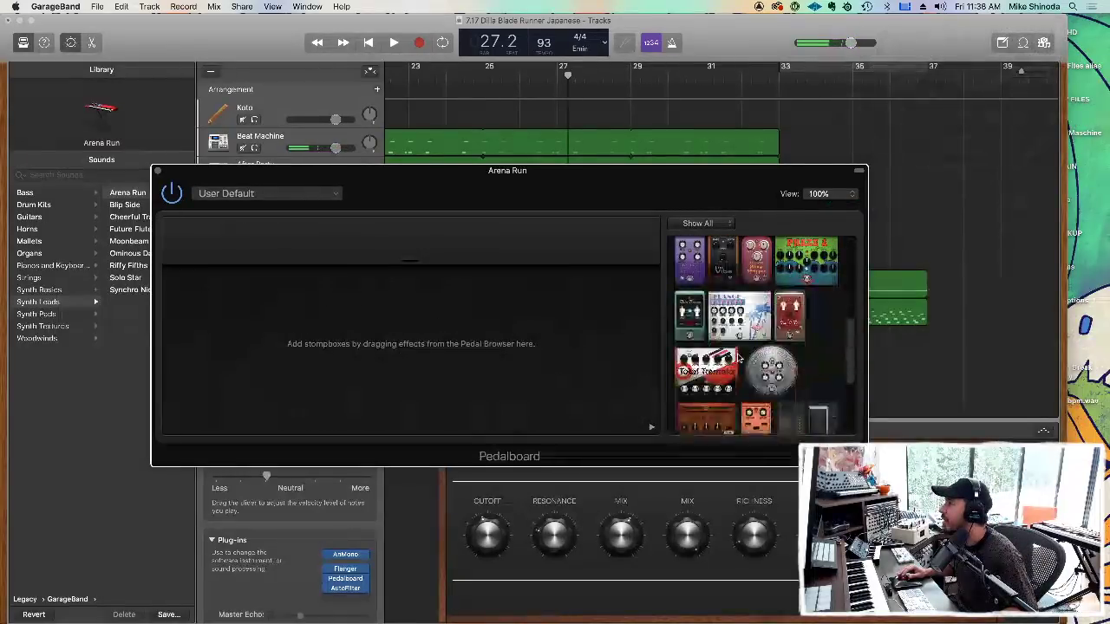
pyautogui.scroll(-5, 740, 345)
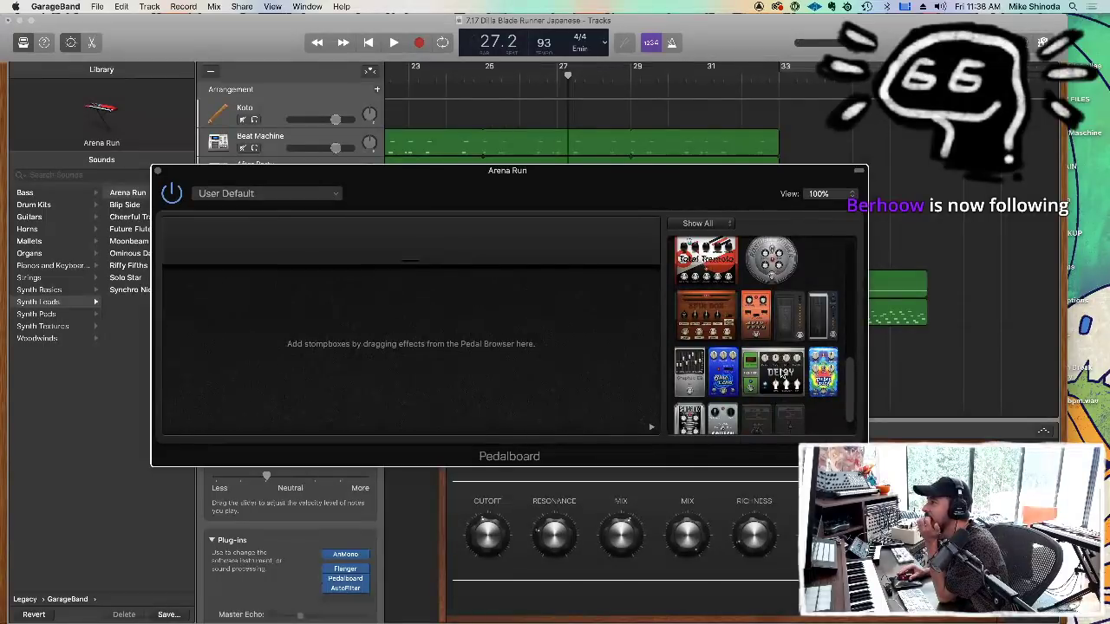
pyautogui.click(346, 579)
pyautogui.click(348, 579)
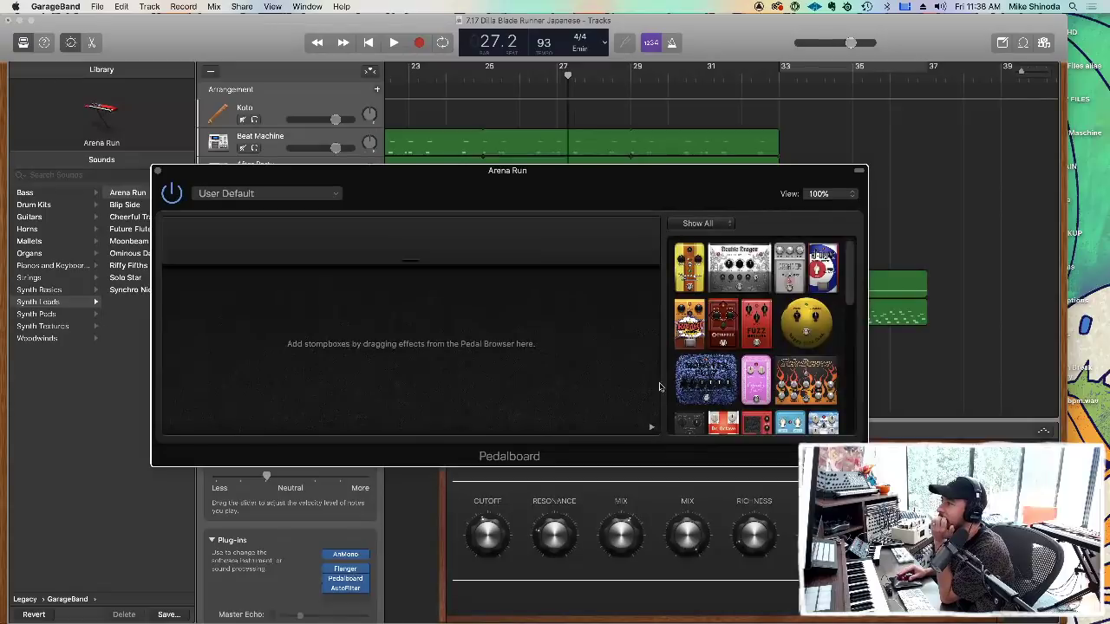
pyautogui.moveTo(708, 379); pyautogui.dragTo(464, 386)
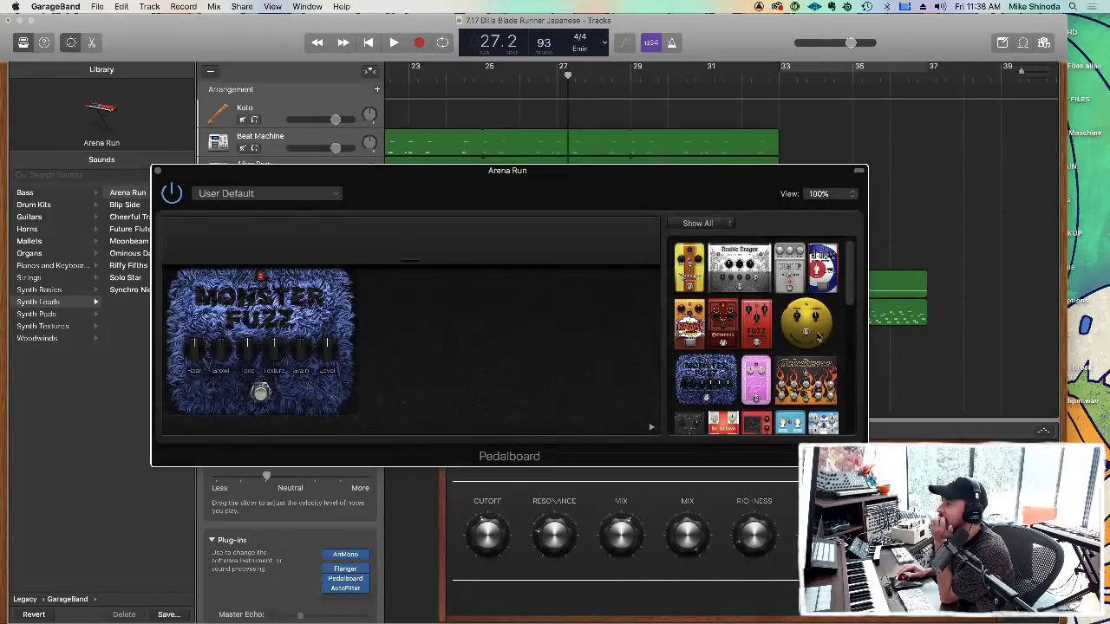
# Add the Tru-Tape Delay stompbox after the Monster Fuzz on the Arena Run Pedalboard.
pyautogui.scroll(-5, 815, 343)
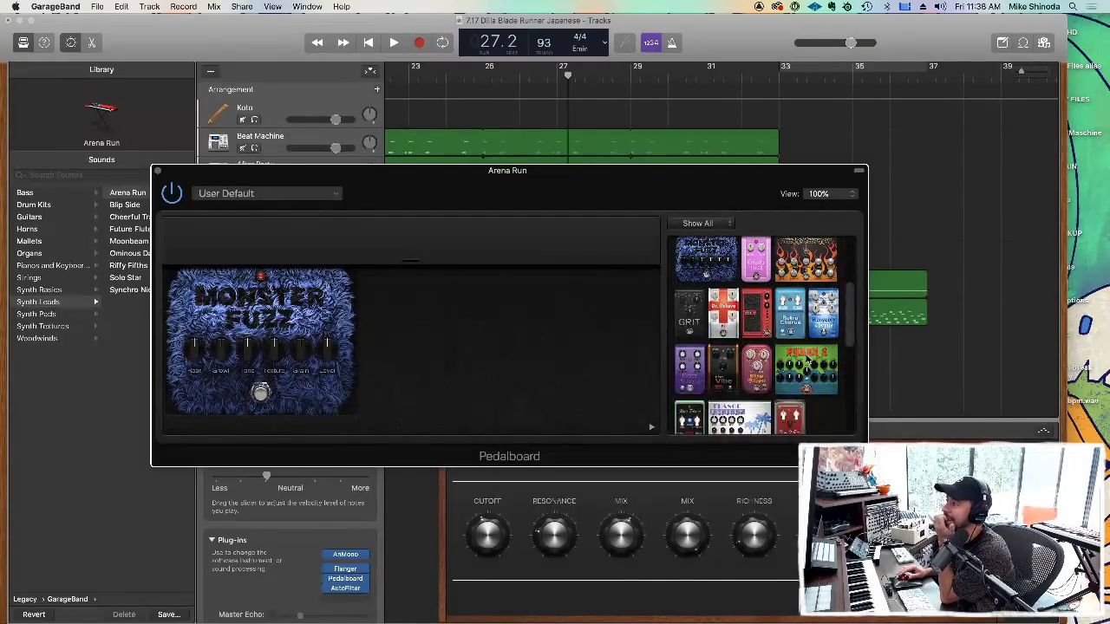
pyautogui.scroll(-2, 807, 363)
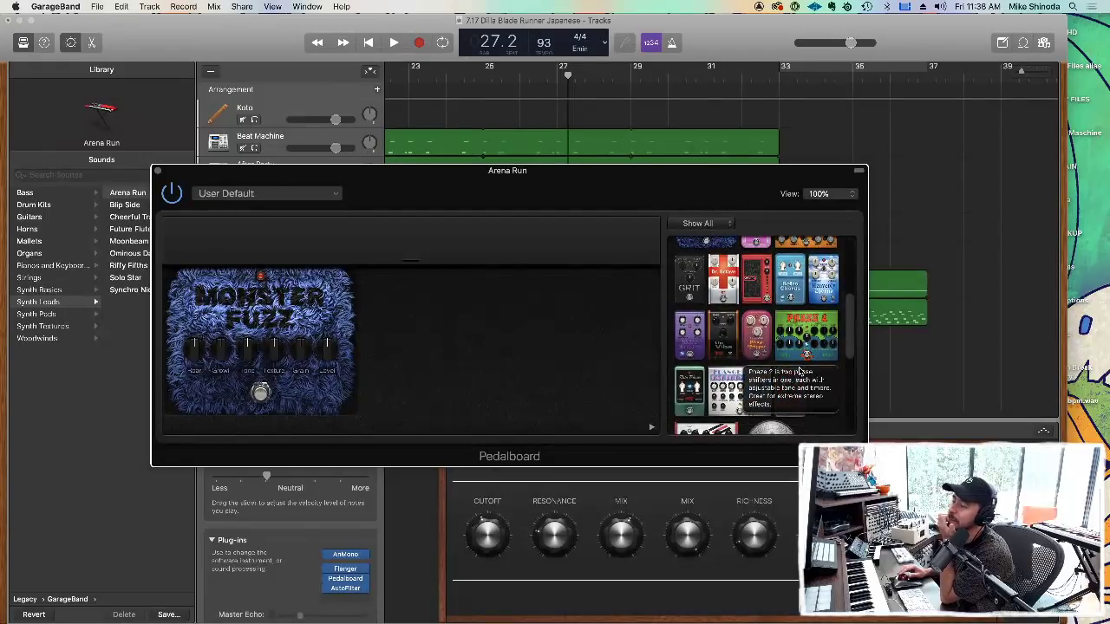
pyautogui.scroll(-6, 798, 369)
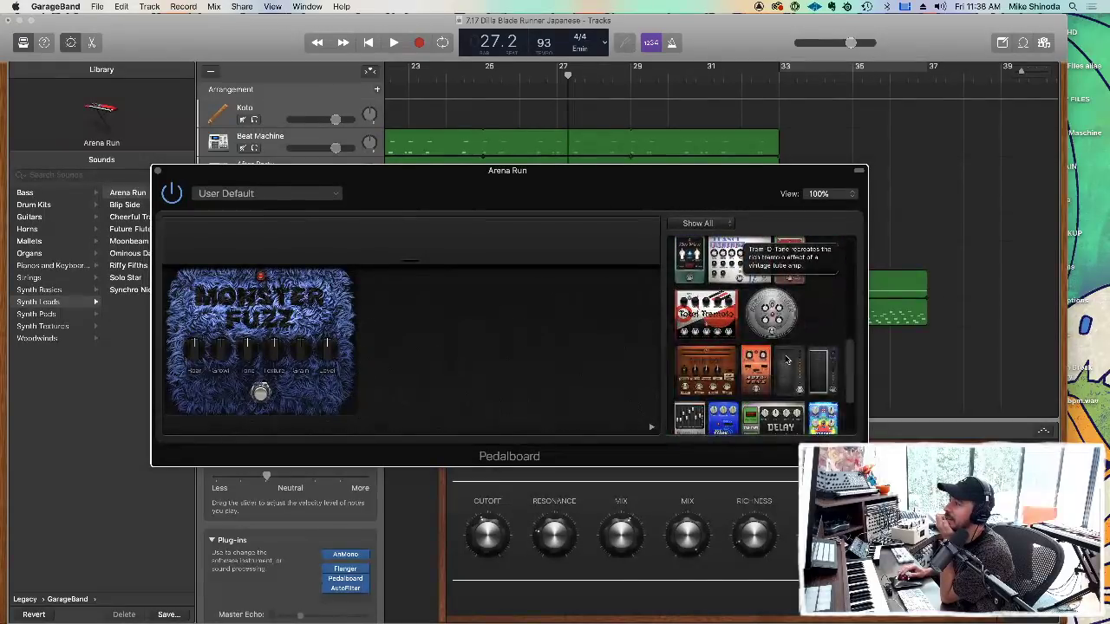
pyautogui.scroll(-1, 778, 351)
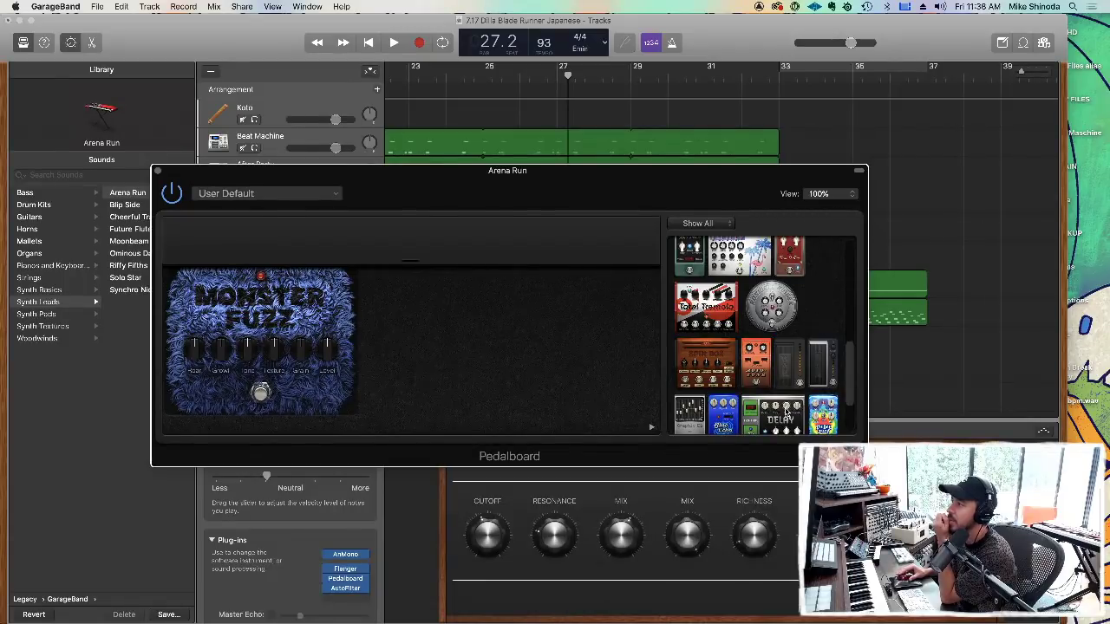
pyautogui.moveTo(786, 413); pyautogui.dragTo(475, 324)
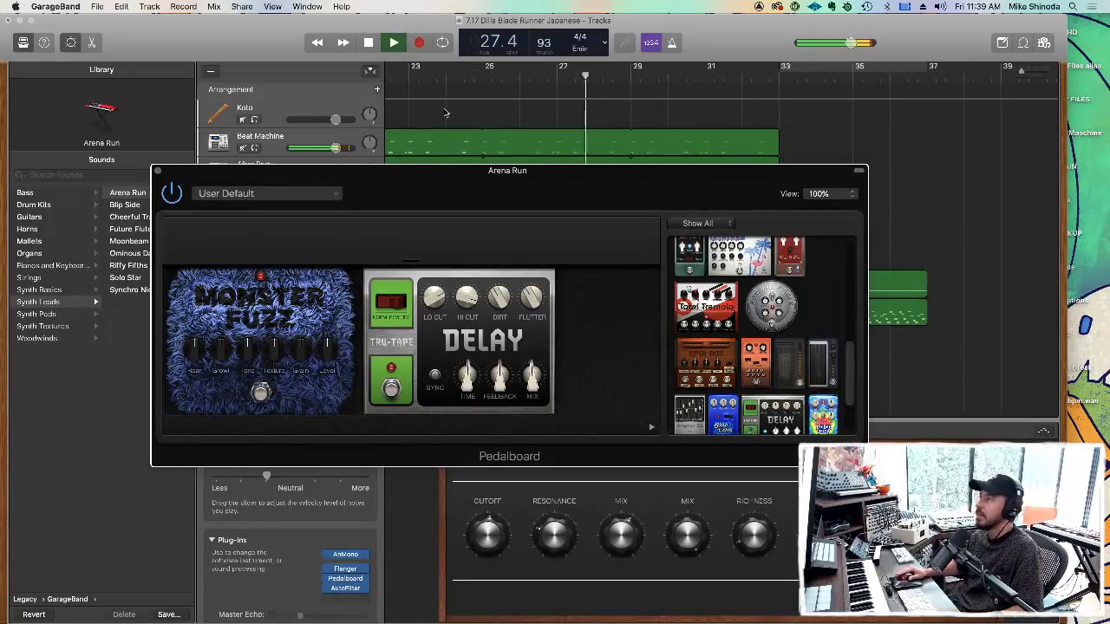
# Play from bar 25, adjust the Tru-Tape Delay's Feedback and lower its Mix, and close the Pedalboard.
pyautogui.click(484, 80)
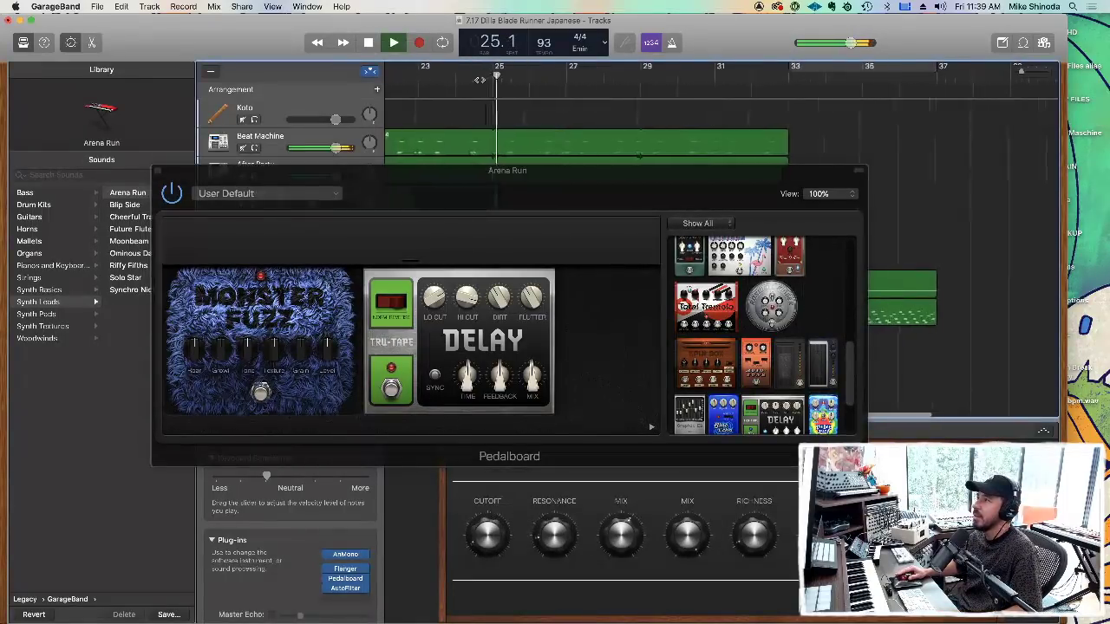
pyautogui.press('space')
pyautogui.press('space')
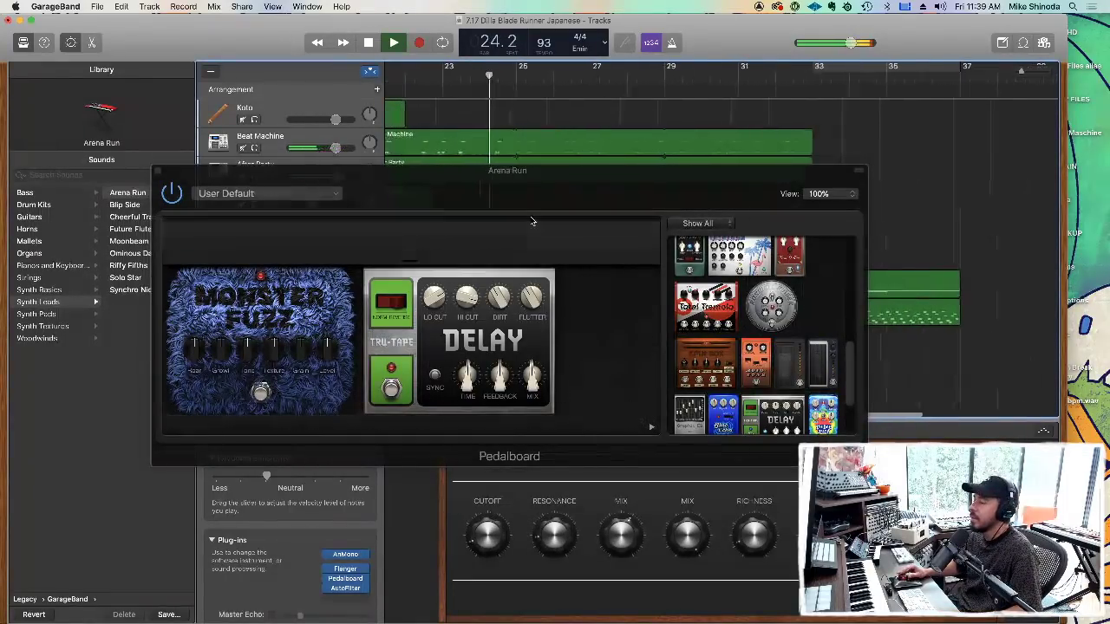
pyautogui.click(501, 373)
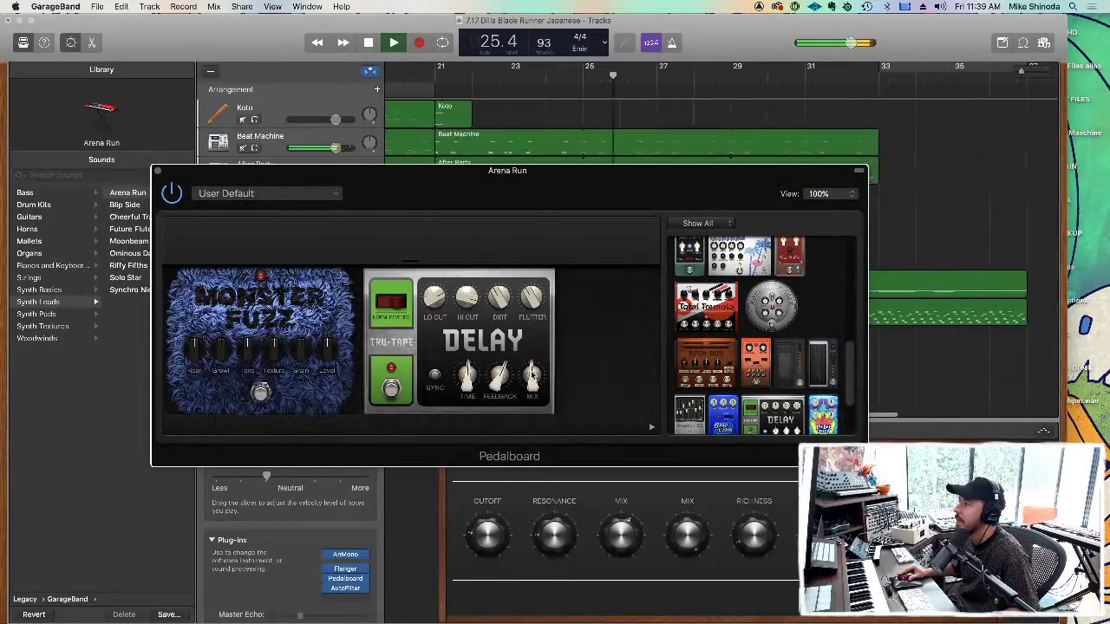
pyautogui.moveTo(531, 375); pyautogui.dragTo(530, 401)
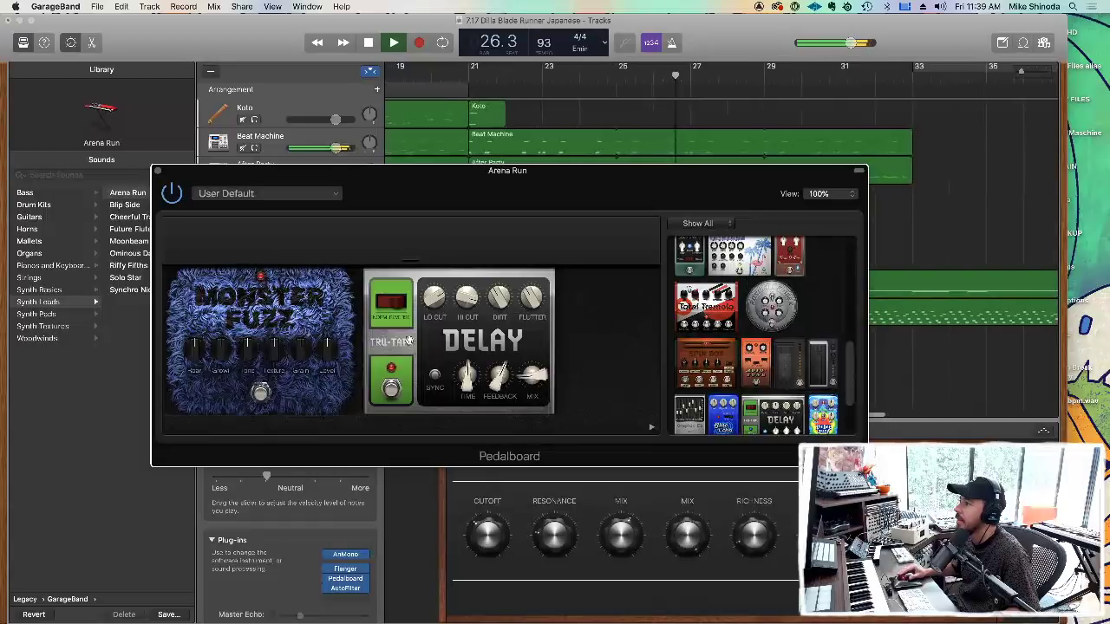
pyautogui.click(157, 171)
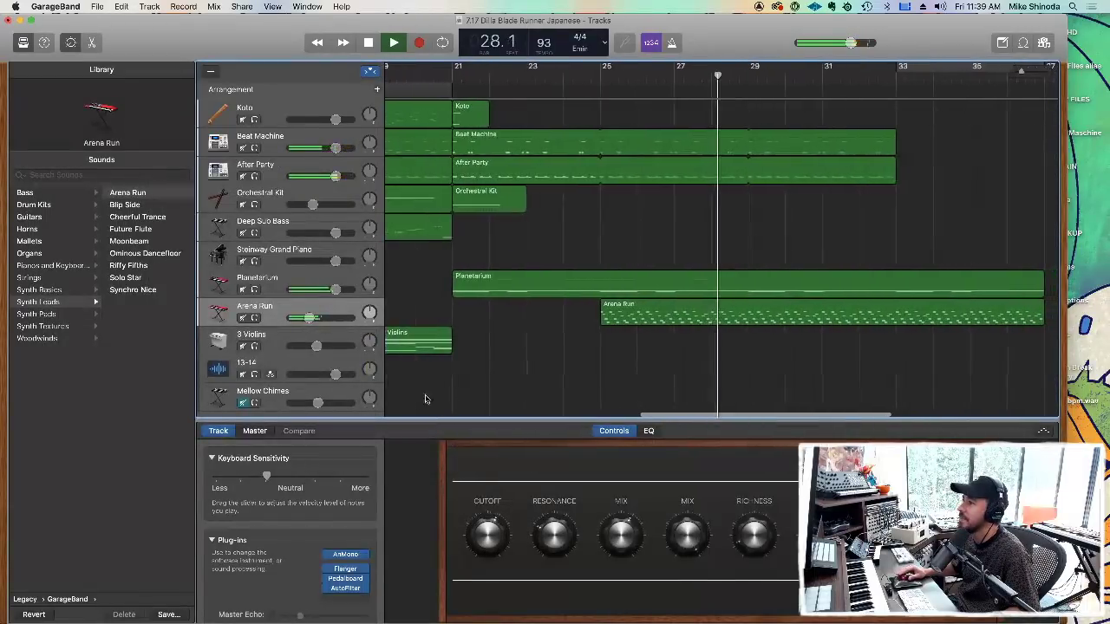
# Stop playback, open the Arena Run region in an enlarged Piano Roll, and check which controller parameters can be automated.
pyautogui.click(228, 317)
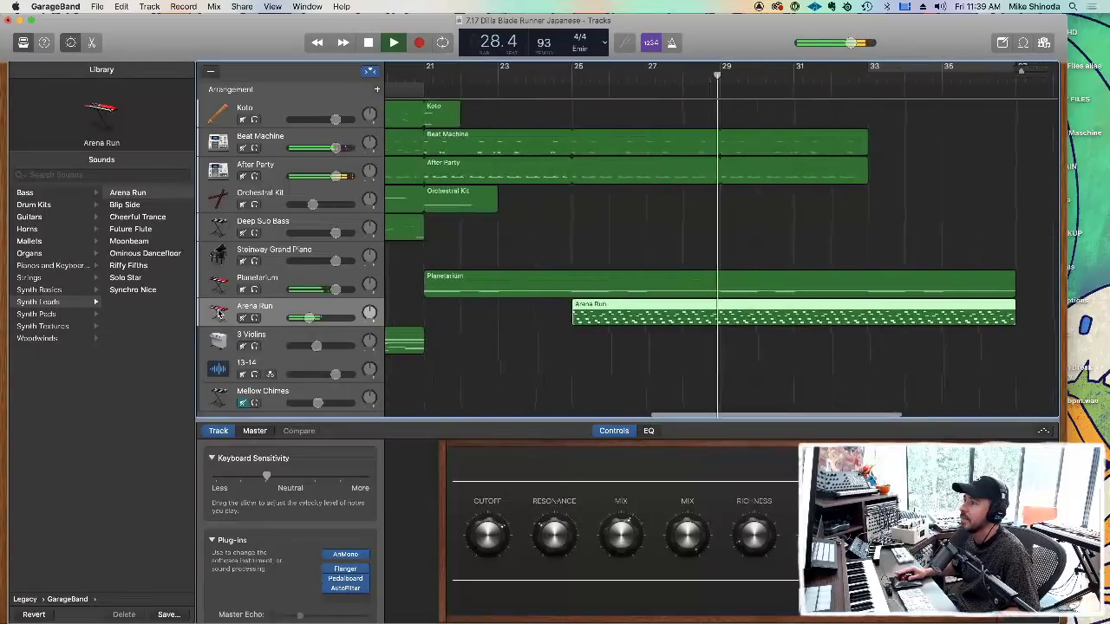
pyautogui.press('b')
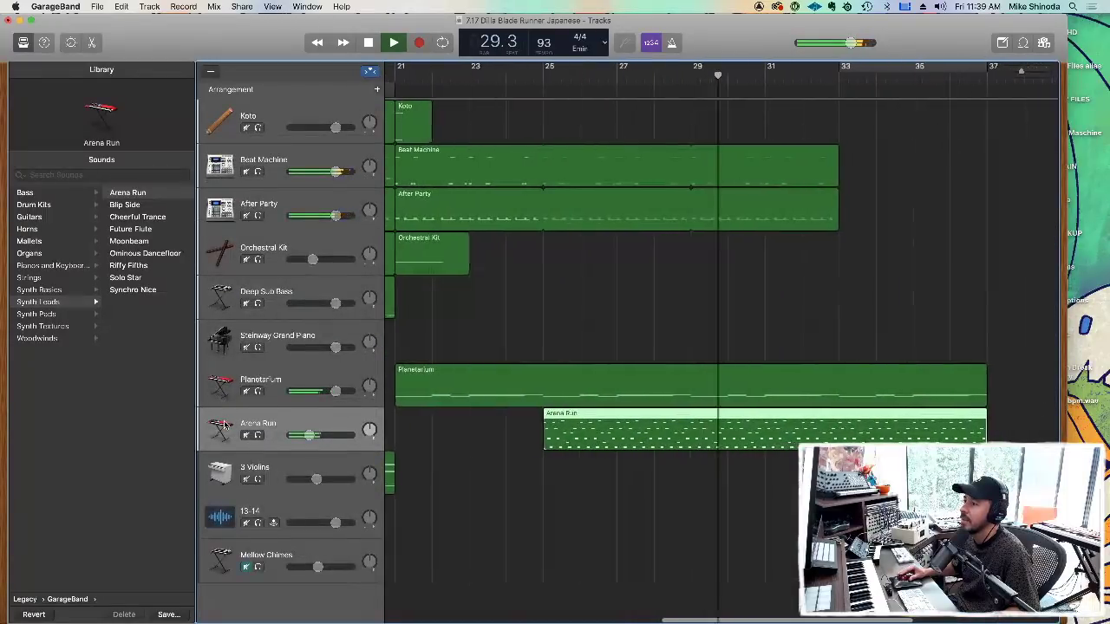
pyautogui.press('b')
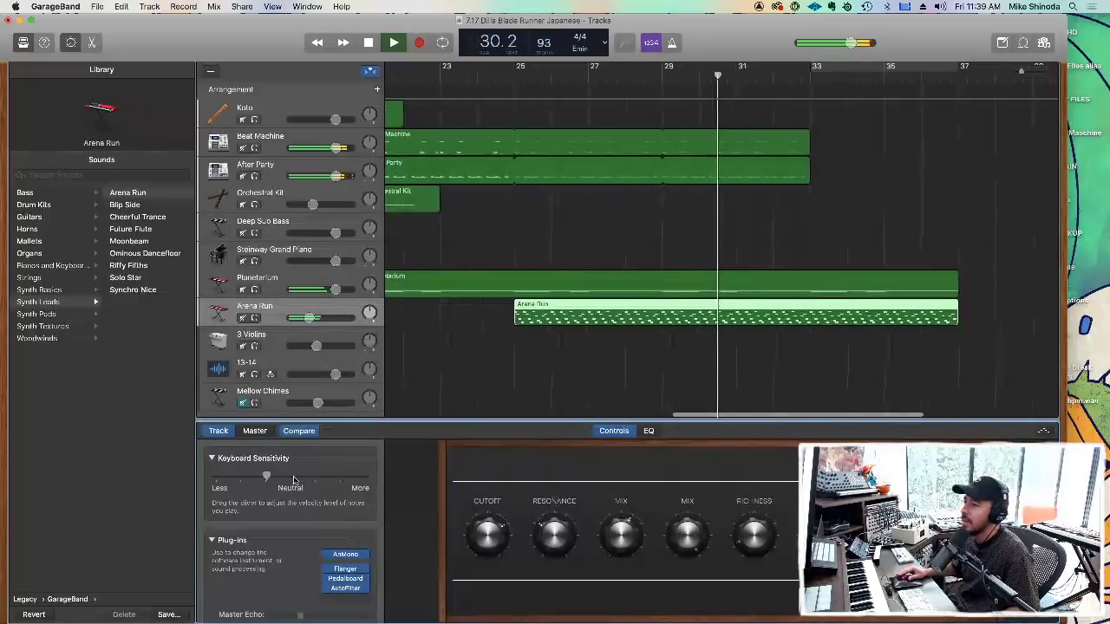
pyautogui.press('space')
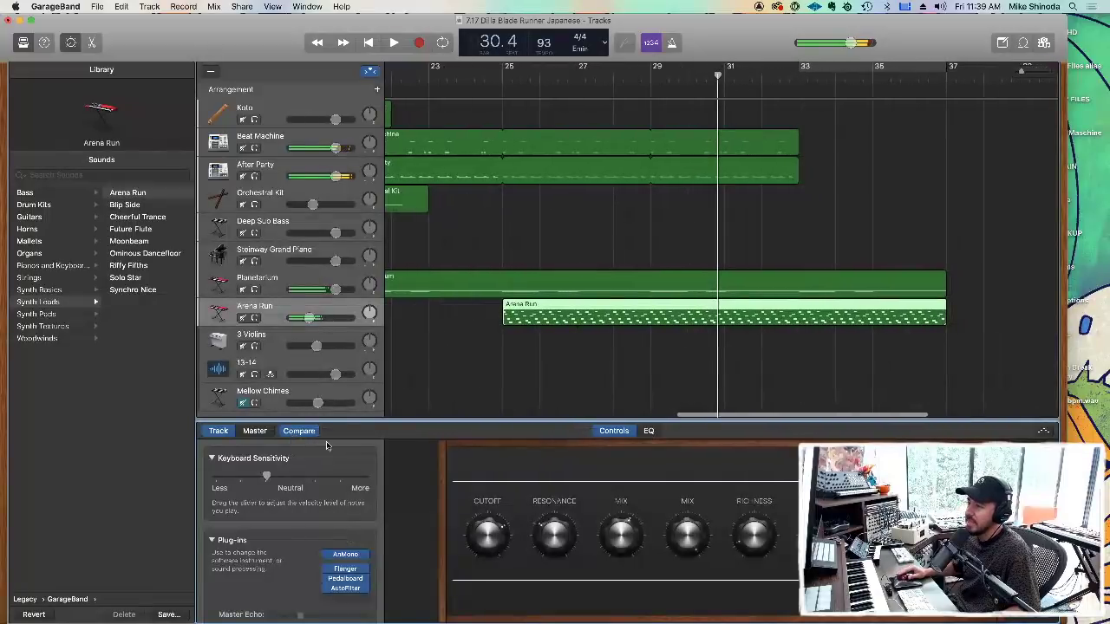
pyautogui.doubleClick(552, 306)
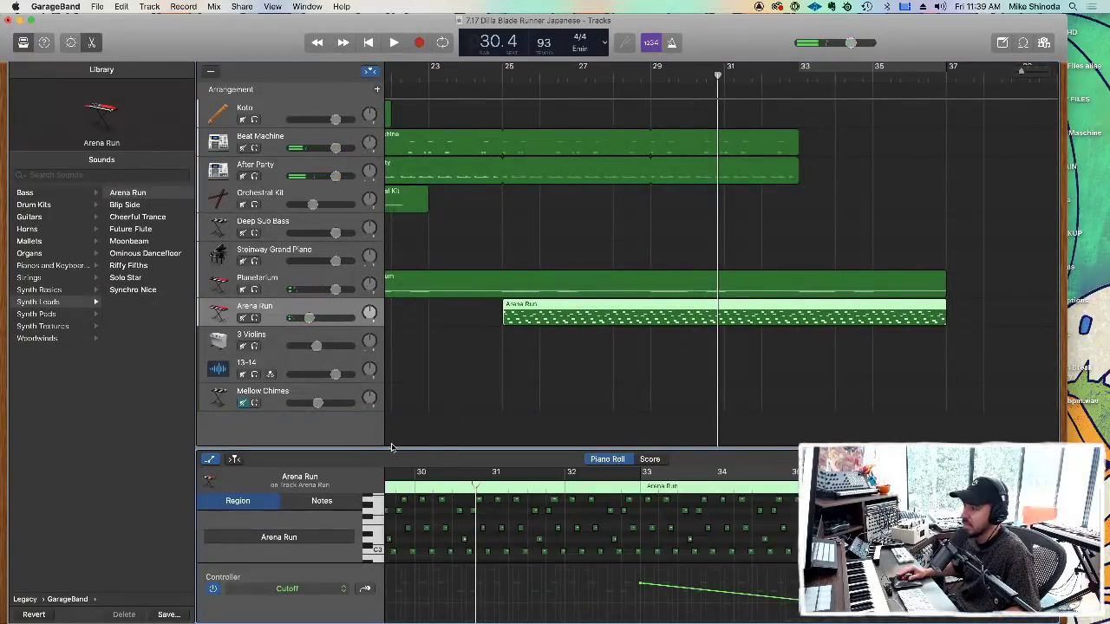
pyautogui.moveTo(395, 446); pyautogui.dragTo(395, 389)
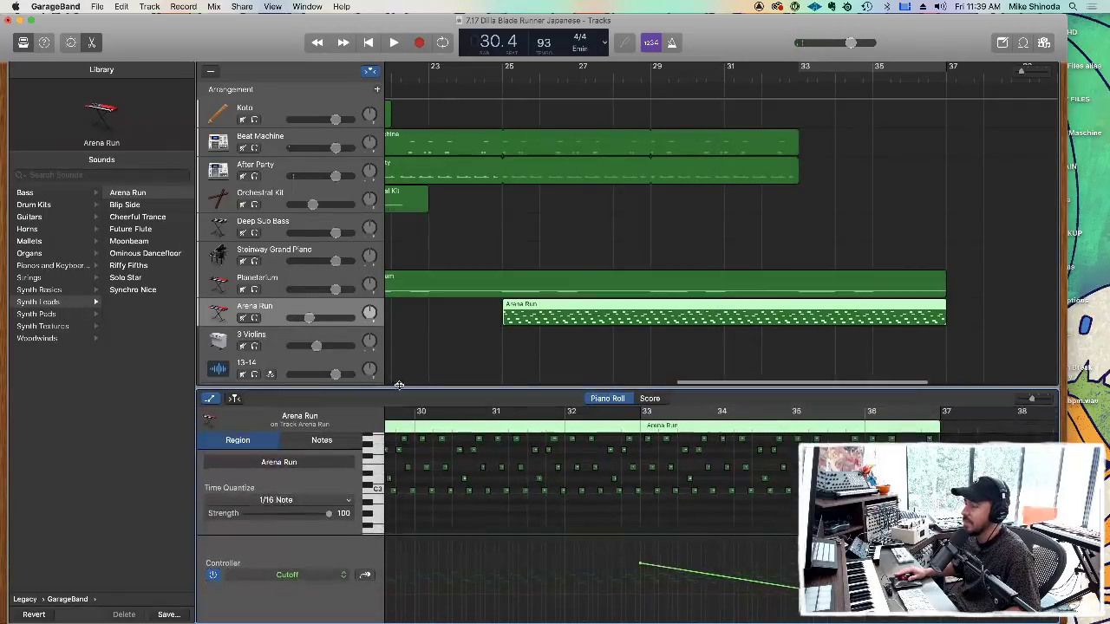
pyautogui.click(322, 570)
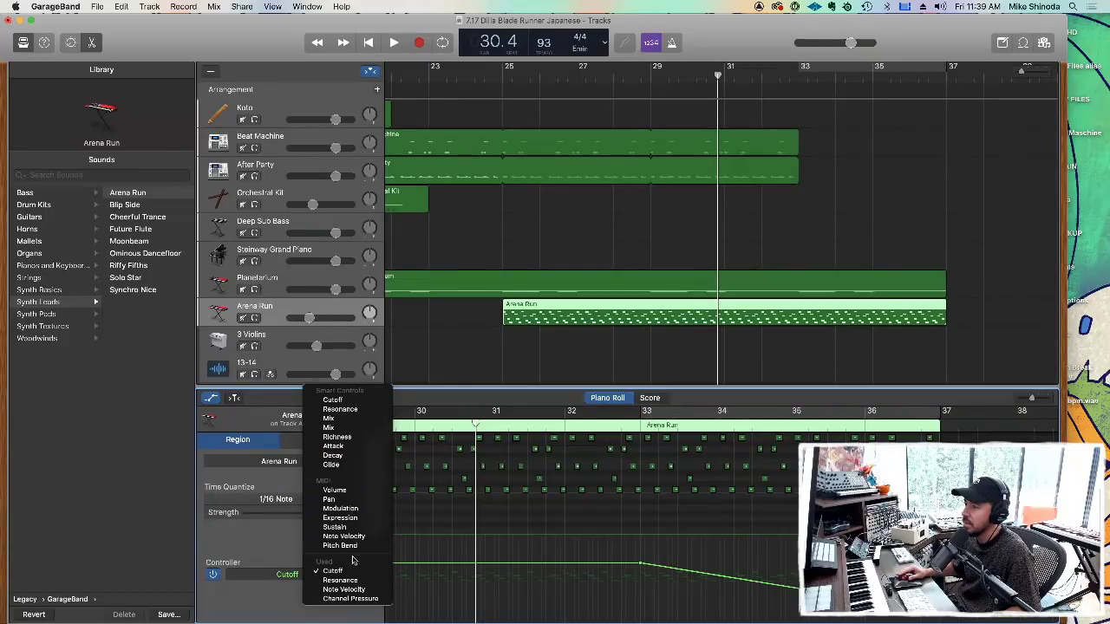
pyautogui.click(270, 405)
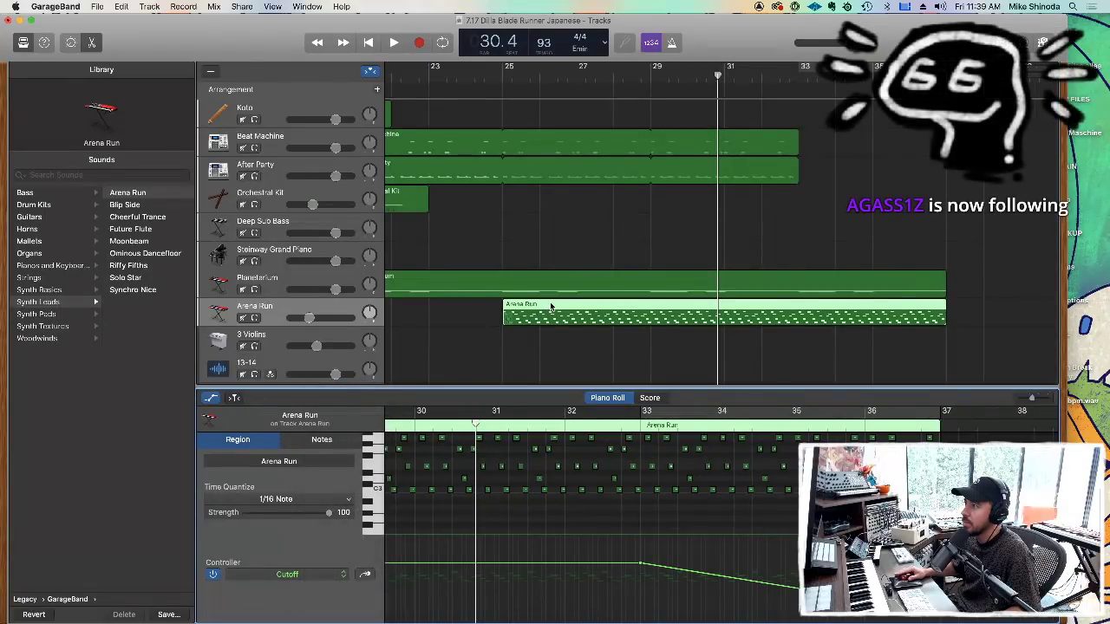
# Reopen the Arena Run AutoFilter and test its cutoff at 100 % during playback.
pyautogui.doubleClick(215, 317)
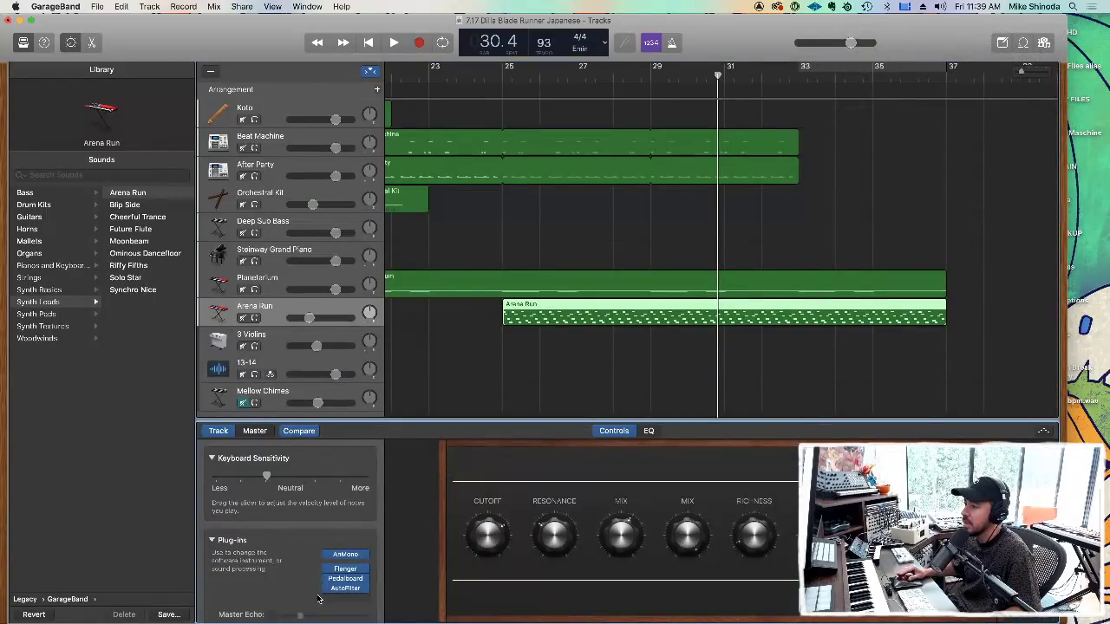
pyautogui.click(351, 590)
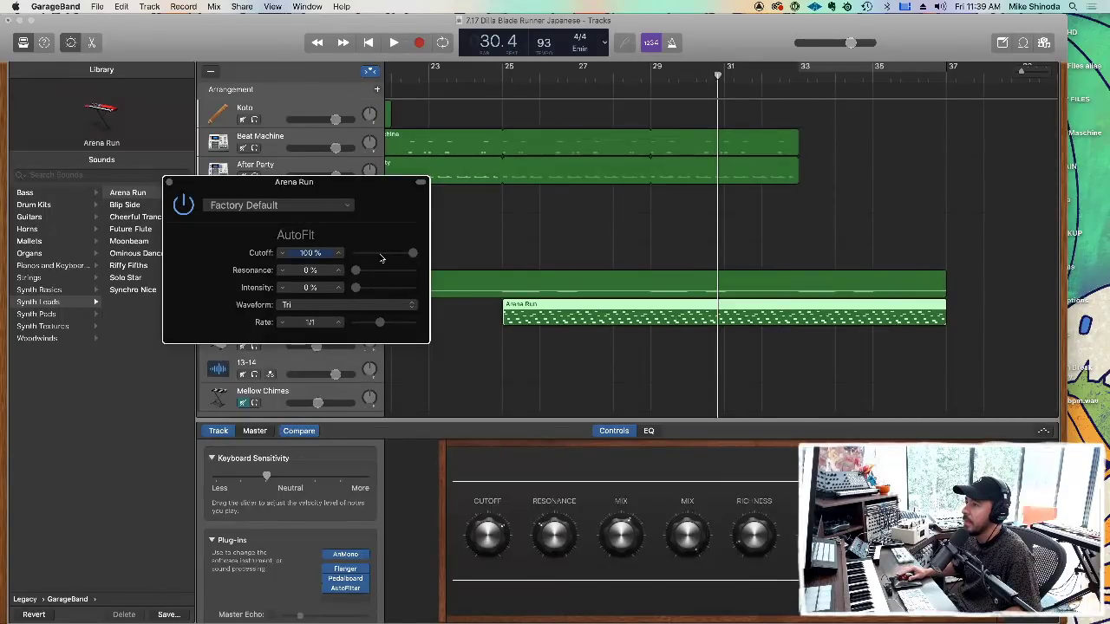
pyautogui.press('space')
pyautogui.moveTo(412, 254)
pyautogui.mouseDown()
pyautogui.moveTo(355, 251)
pyautogui.moveTo(446, 251)
pyautogui.moveTo(408, 252)
pyautogui.moveTo(418, 252)
pyautogui.mouseUp()
pyautogui.press('space')
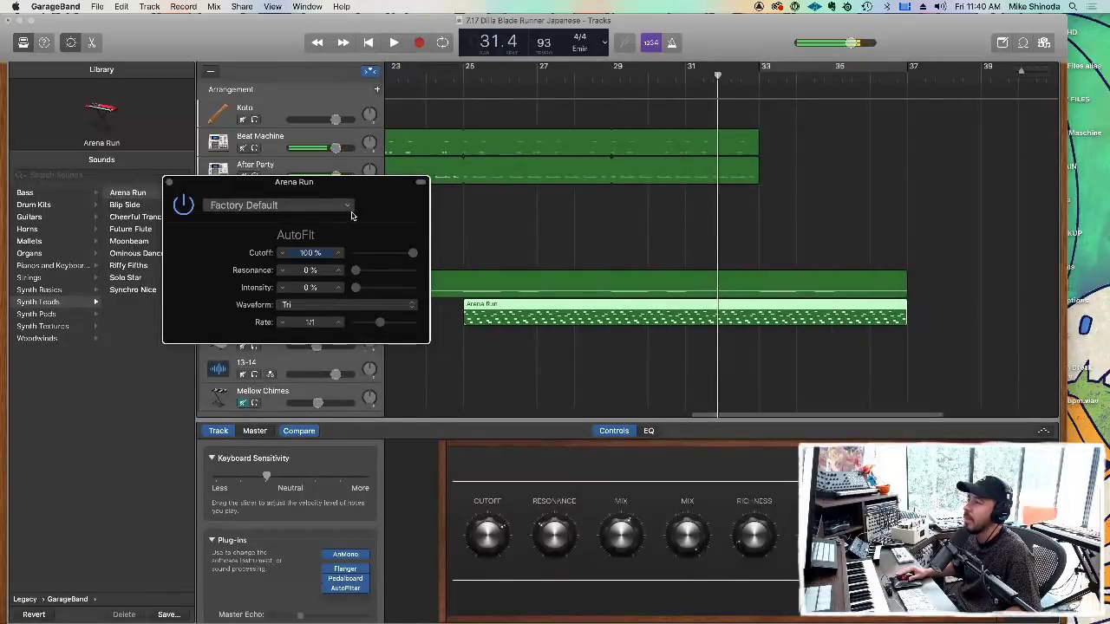
# Check the Audio Units and Filter plug-ins available as alternatives for the Arena Run AutoFilter slot.
pyautogui.moveTo(360, 590)
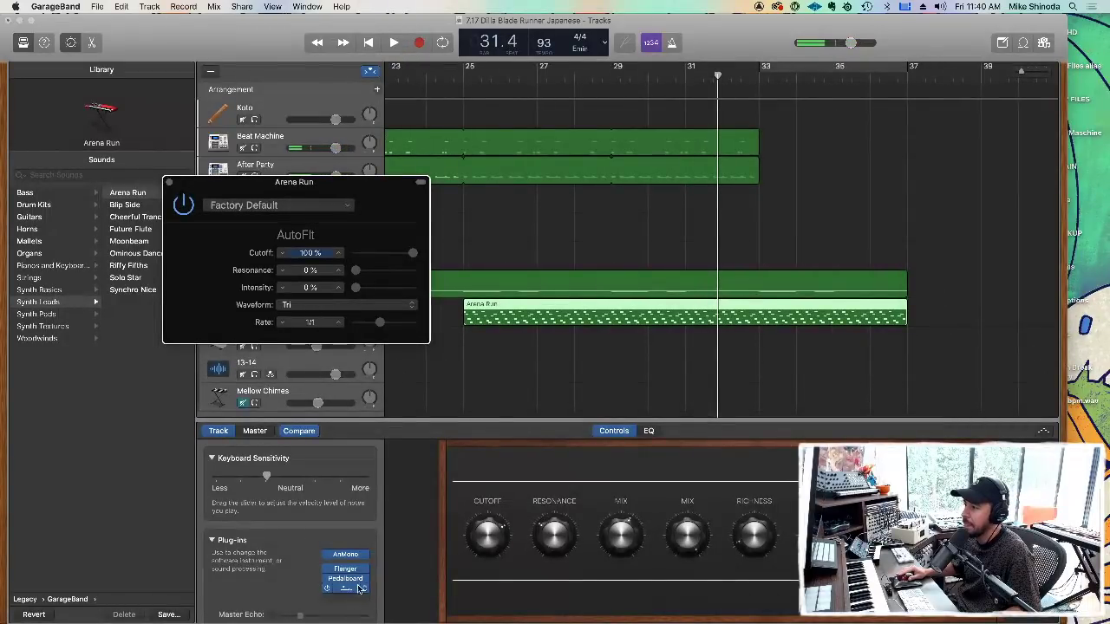
pyautogui.click(364, 590)
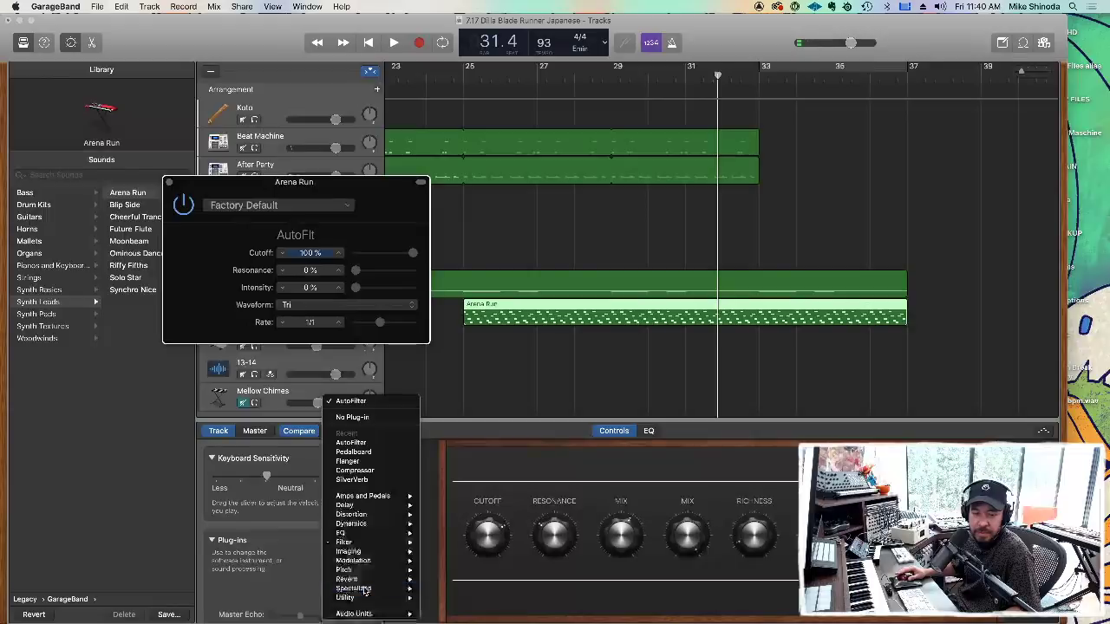
pyautogui.moveTo(365, 618)
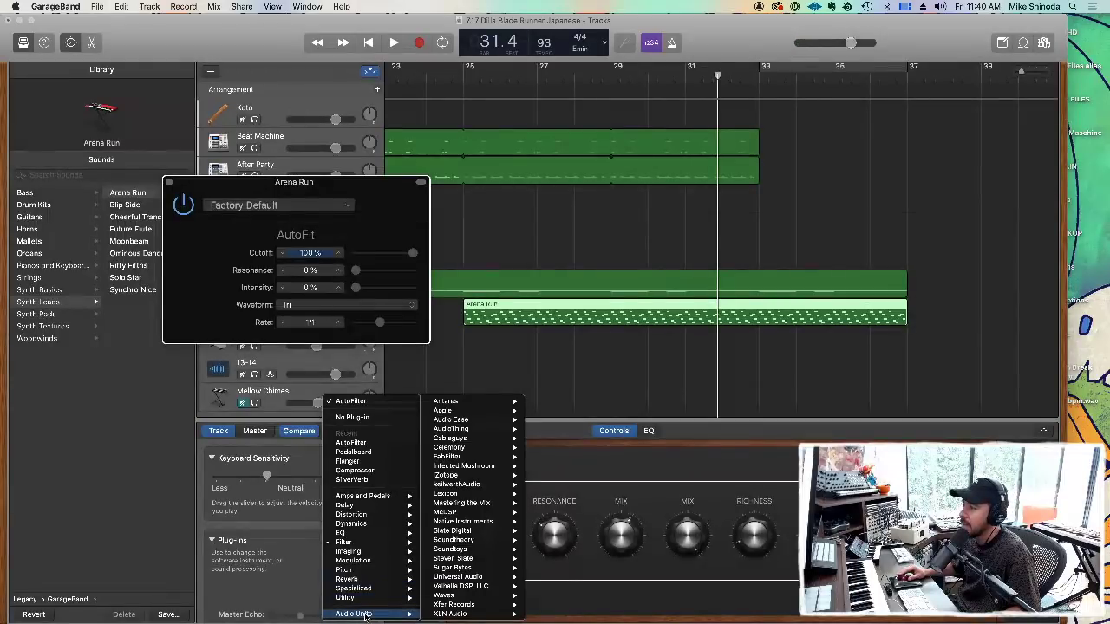
pyautogui.moveTo(363, 546)
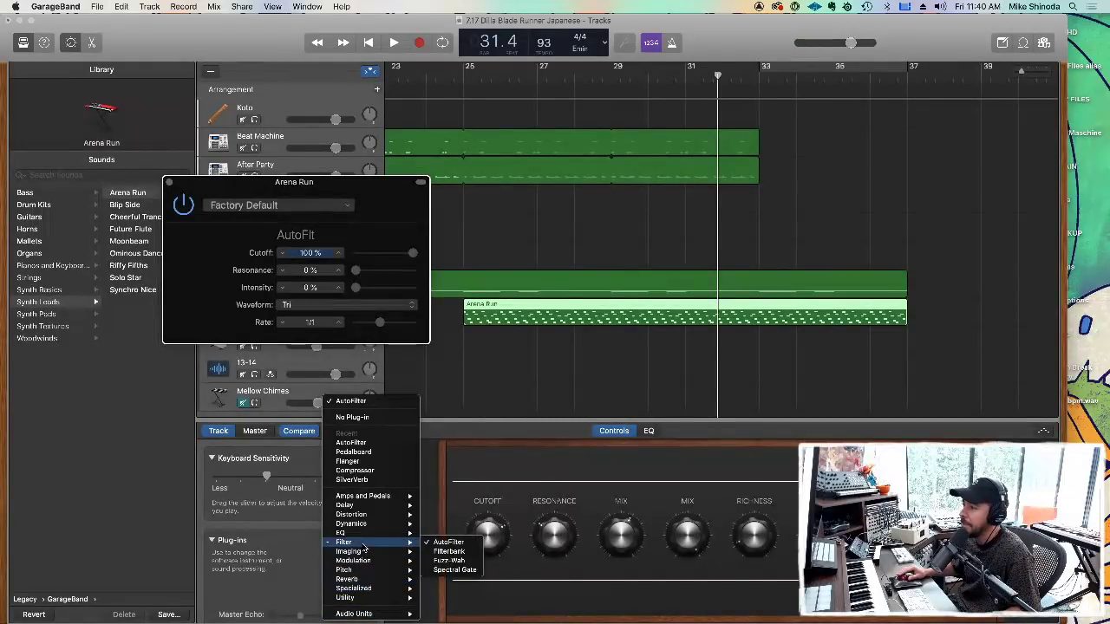
pyautogui.press('Escape')
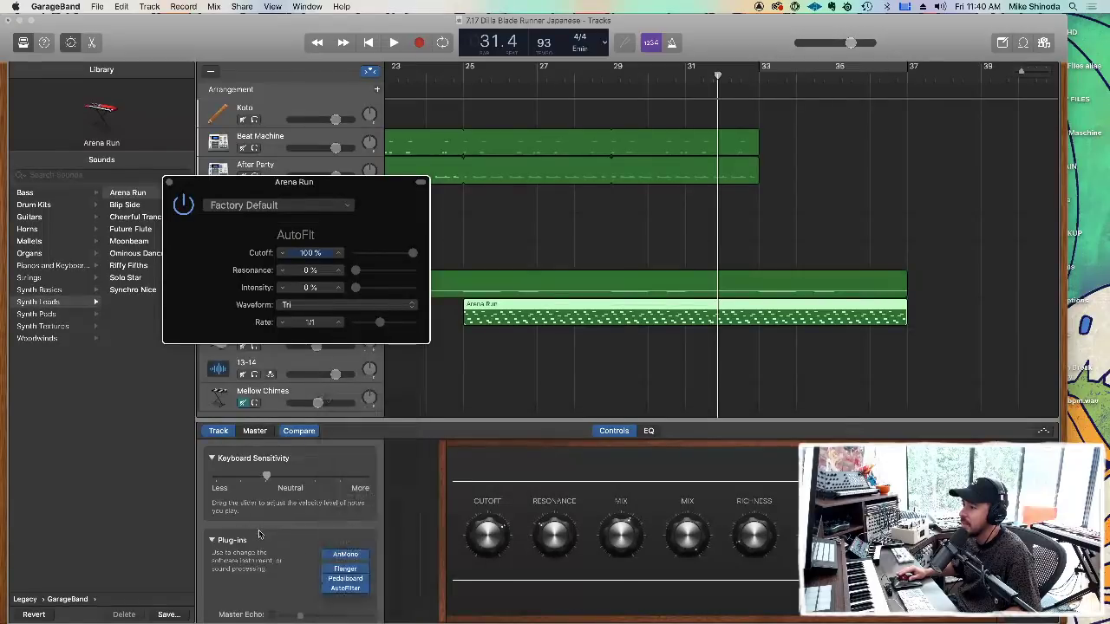
pyautogui.click(344, 557)
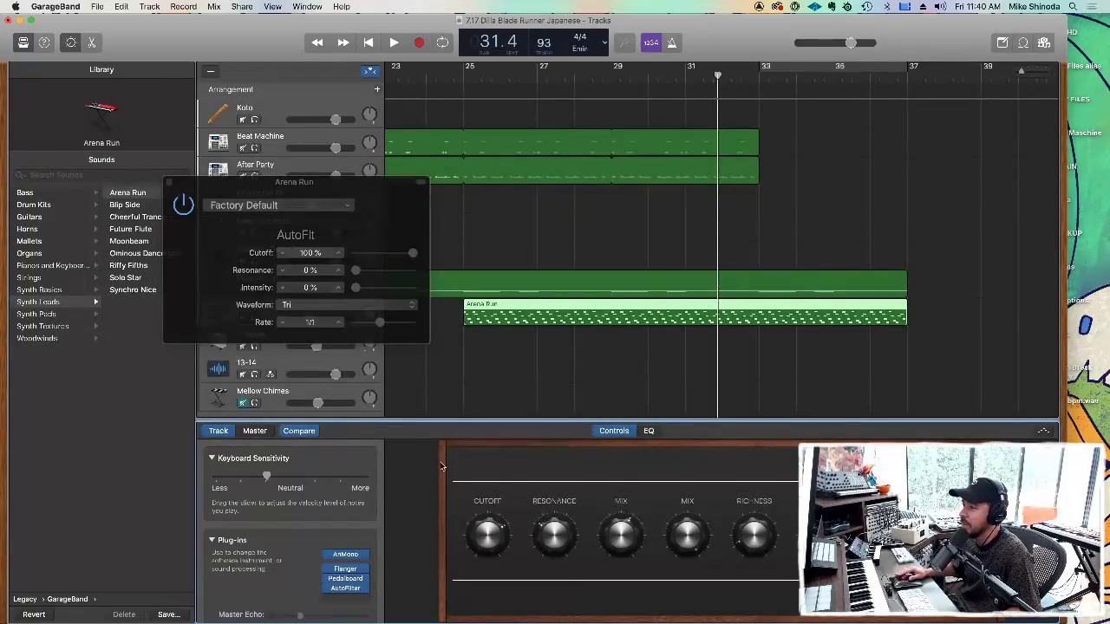
# Enlarge the Smart Controls area, check Arena Run's Master Echo settings, and listen to the arrangement from bar 31.
pyautogui.moveTo(485, 418); pyautogui.dragTo(485, 363)
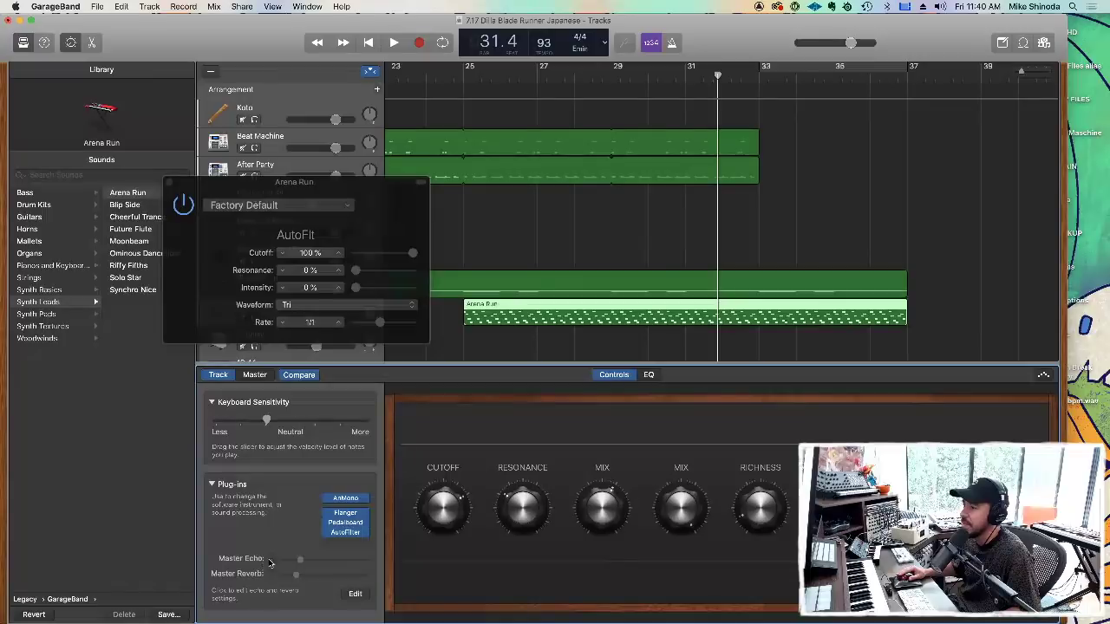
pyautogui.click(357, 594)
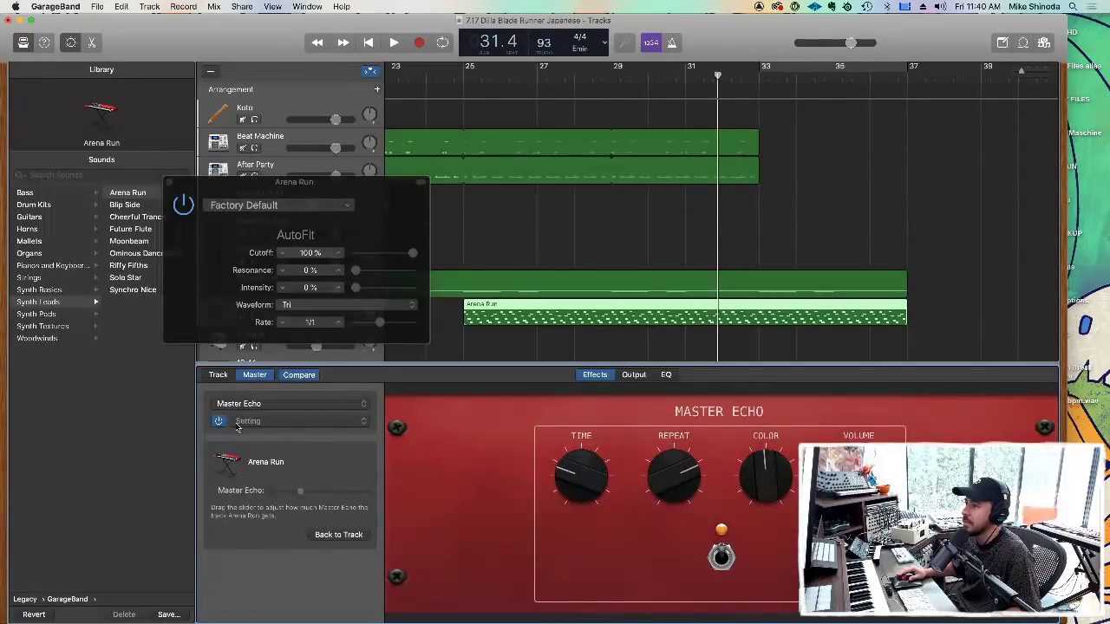
pyautogui.click(218, 374)
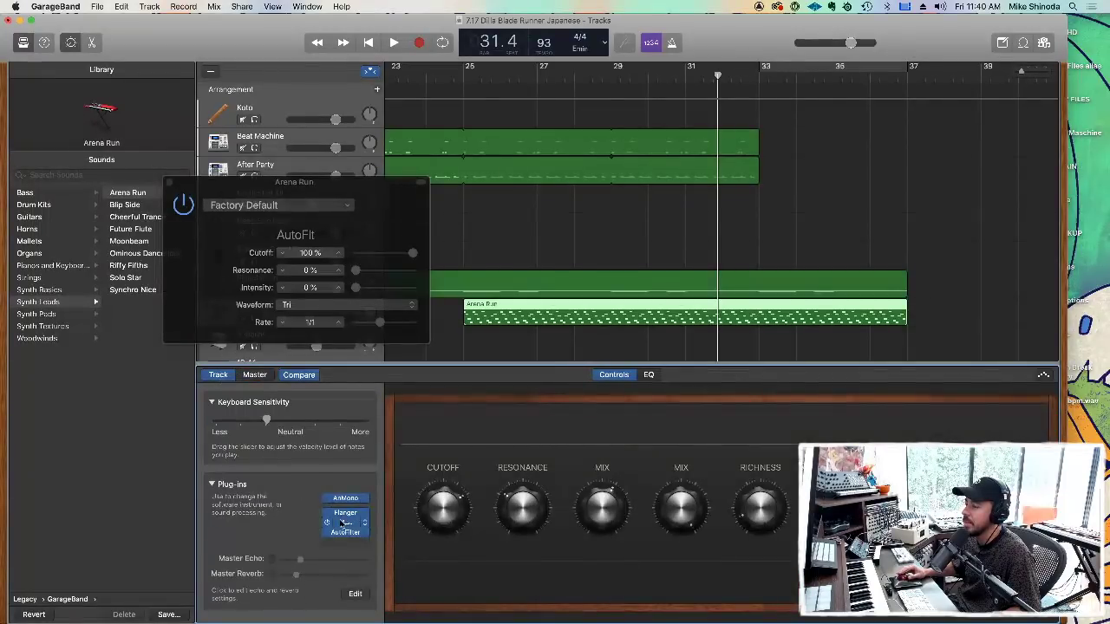
pyautogui.press('space')
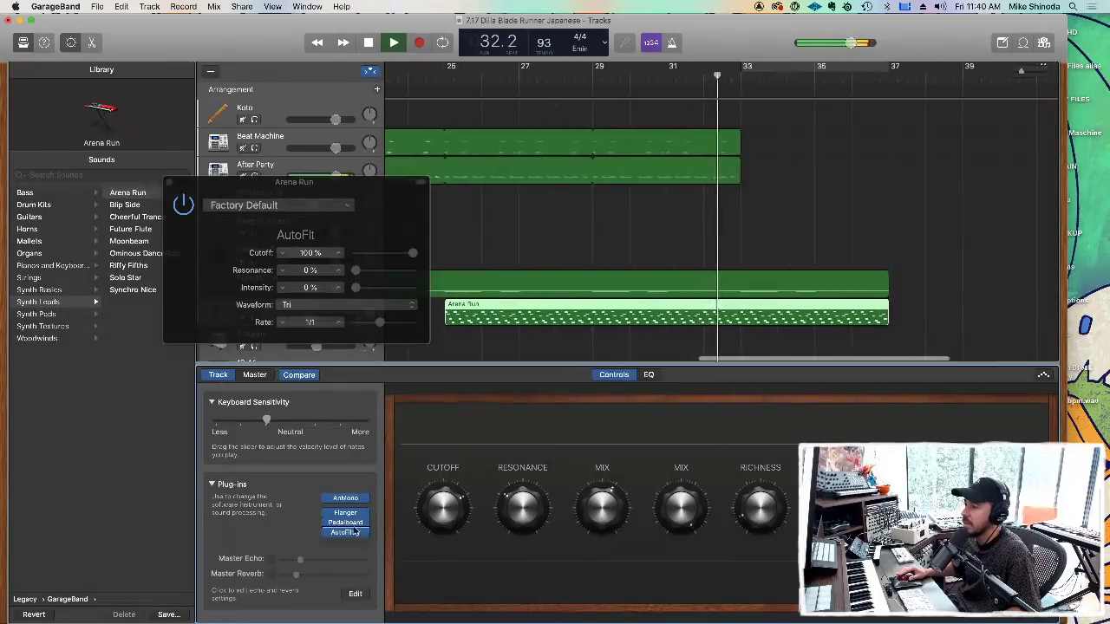
pyautogui.moveTo(347, 533)
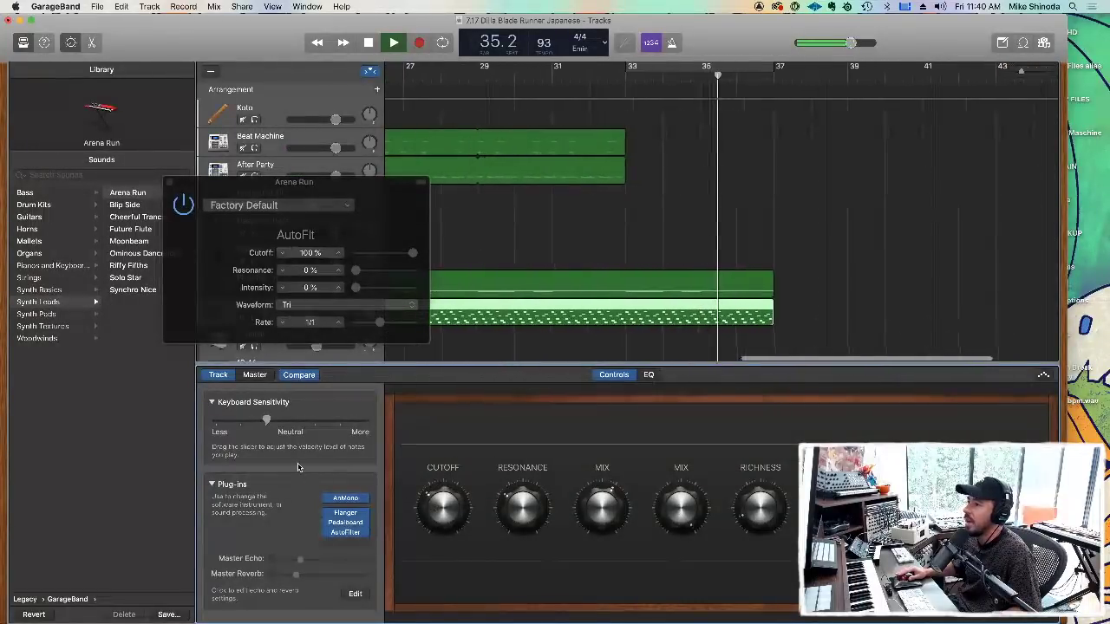
pyautogui.press('space')
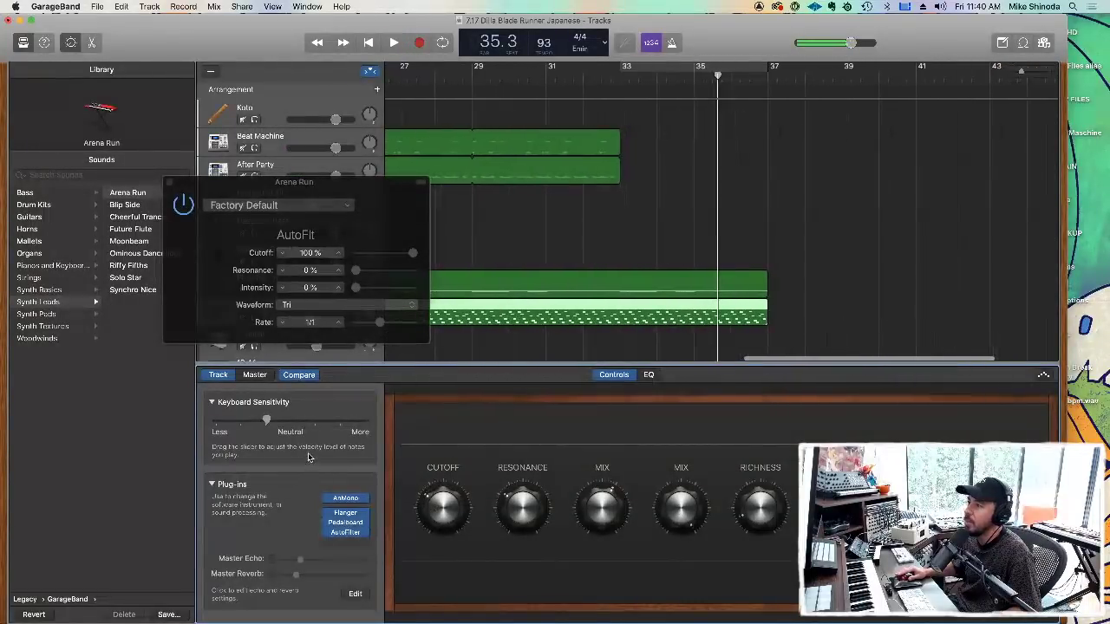
# Close the AutoFilter window and display Arena Run's automation for the AutoFilter Cutoff parameter.
pyautogui.click(351, 537)
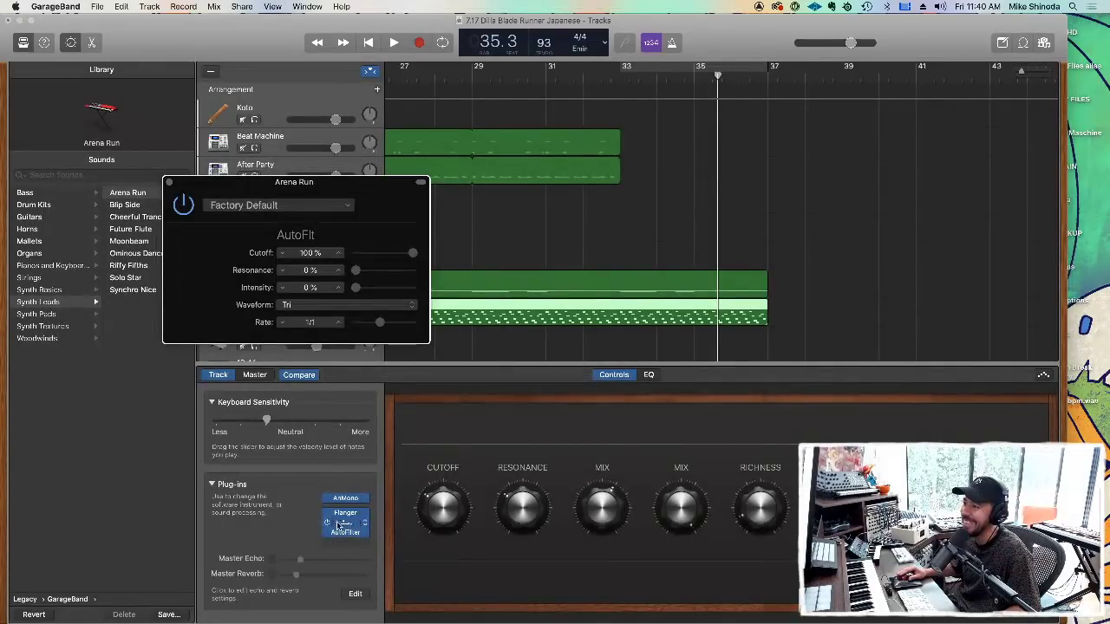
pyautogui.click(348, 533)
pyautogui.click(347, 533)
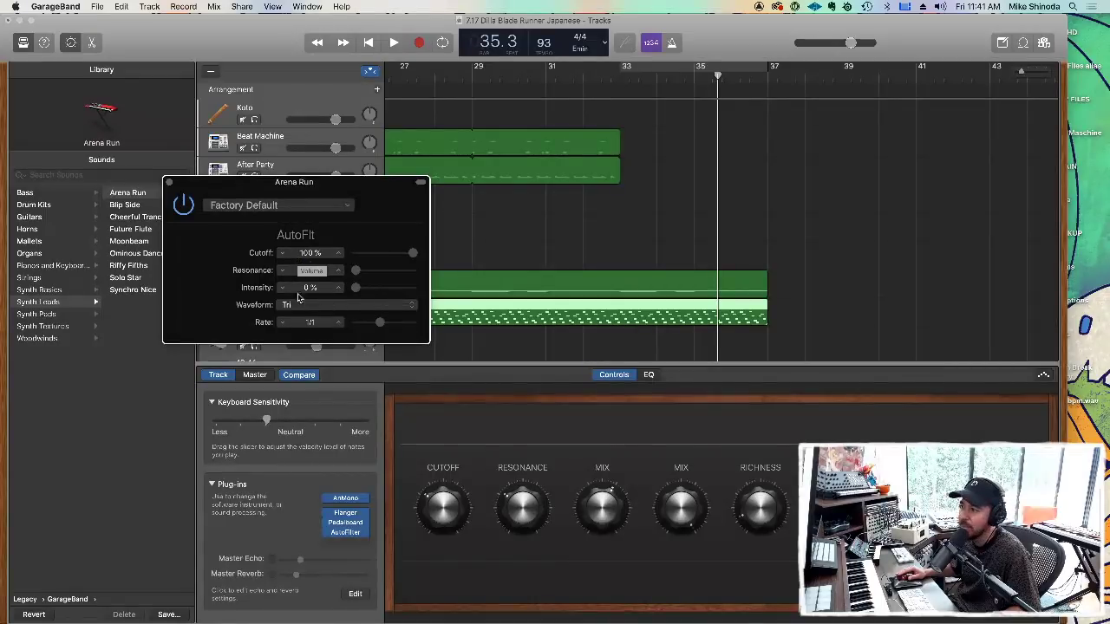
pyautogui.click(347, 534)
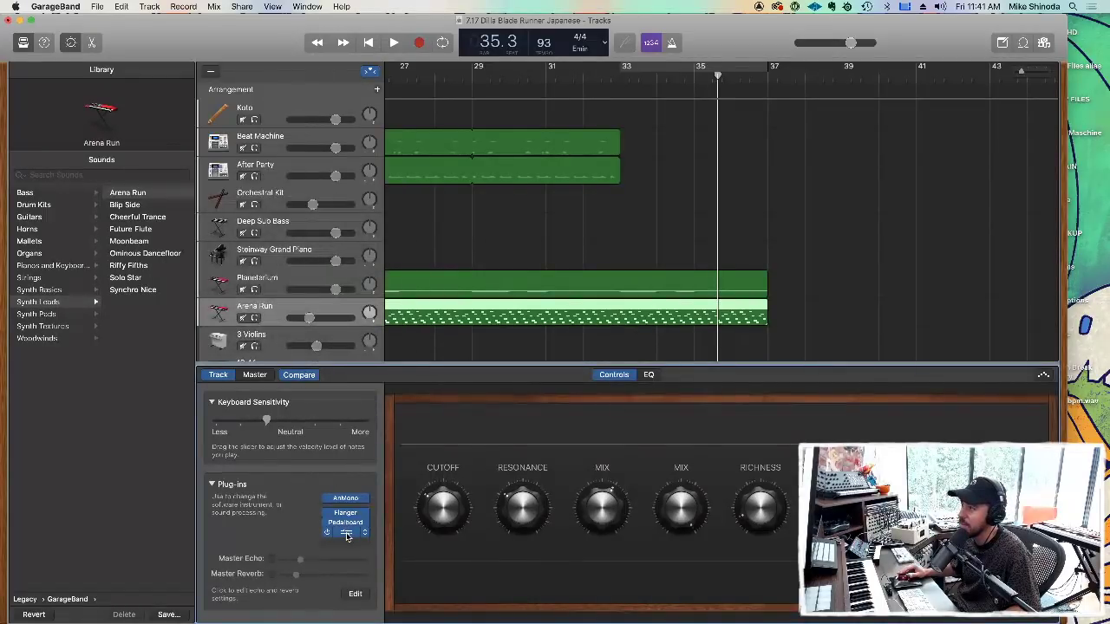
pyautogui.press('a')
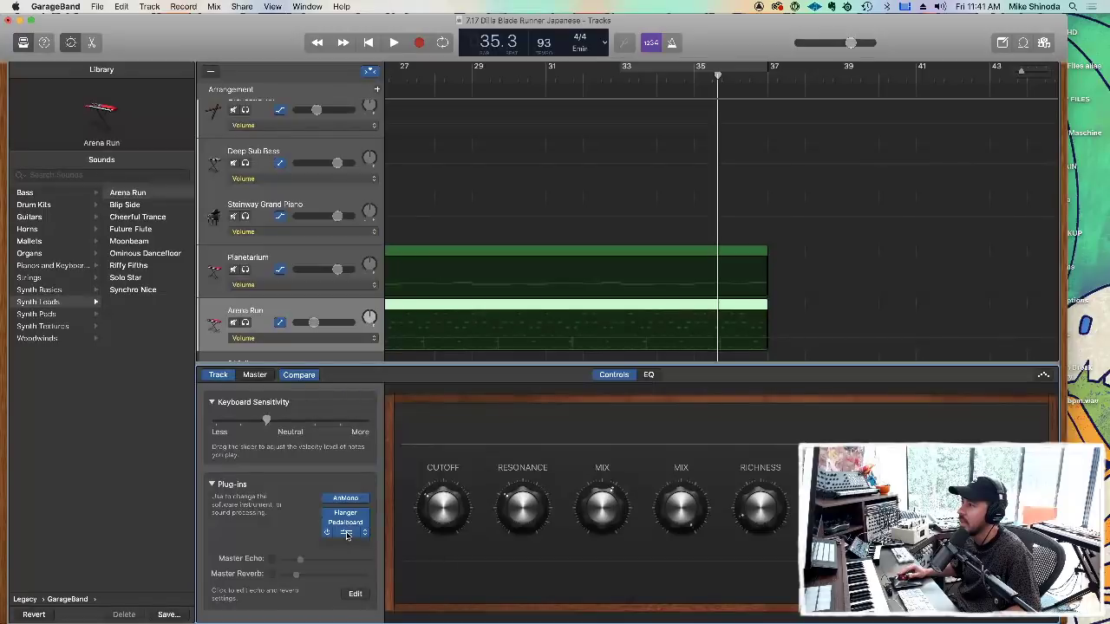
pyautogui.click(355, 340)
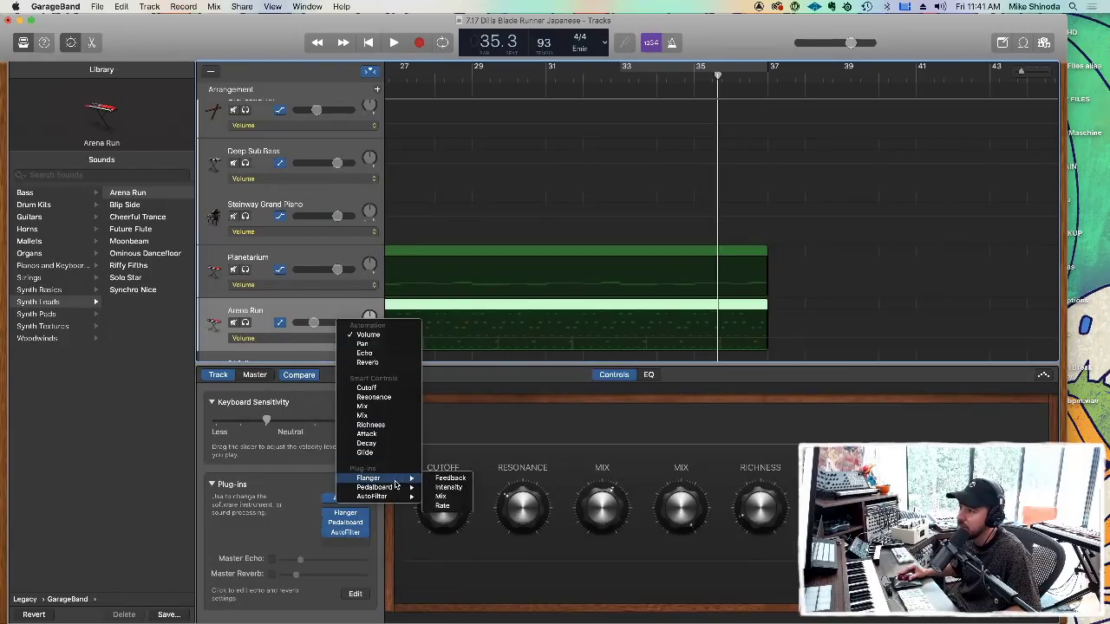
pyautogui.moveTo(393, 498)
pyautogui.click(442, 496)
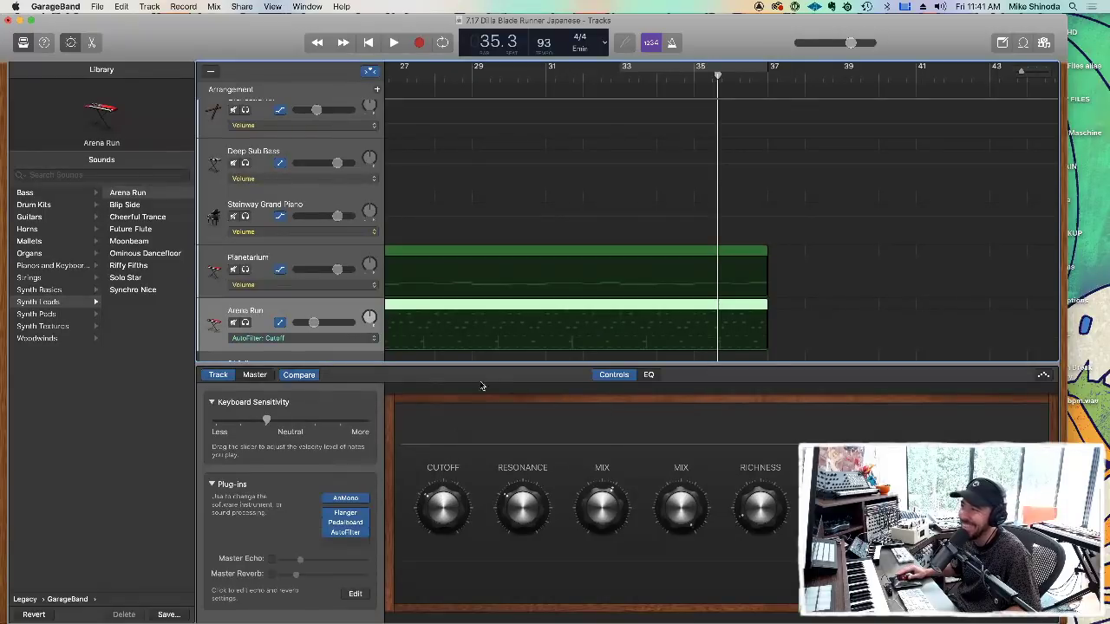
# Hide the Smart Controls and draw Arena Run's AutoFilter Cutoff automation falling from bar 33 to bar 37.
pyautogui.scroll(1, 424, 341)
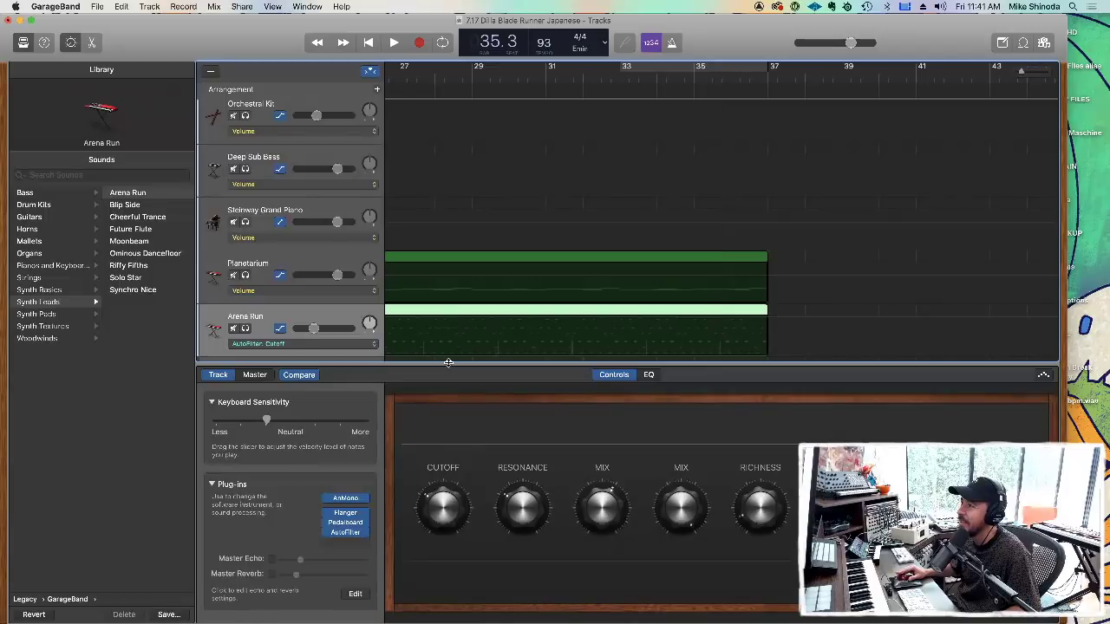
pyautogui.press('b')
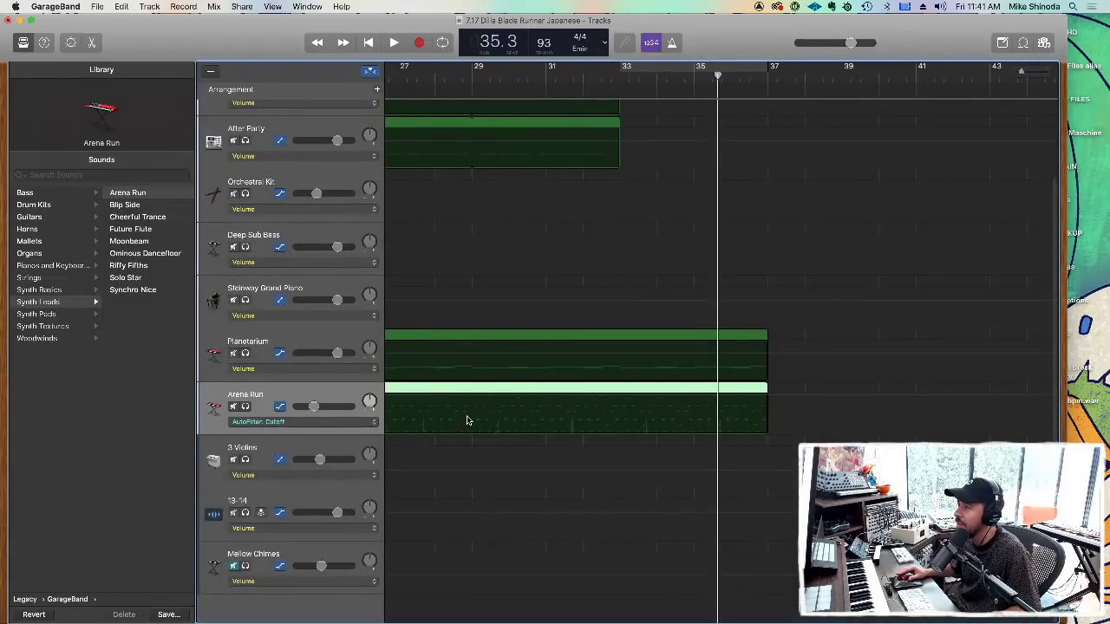
pyautogui.press('a')
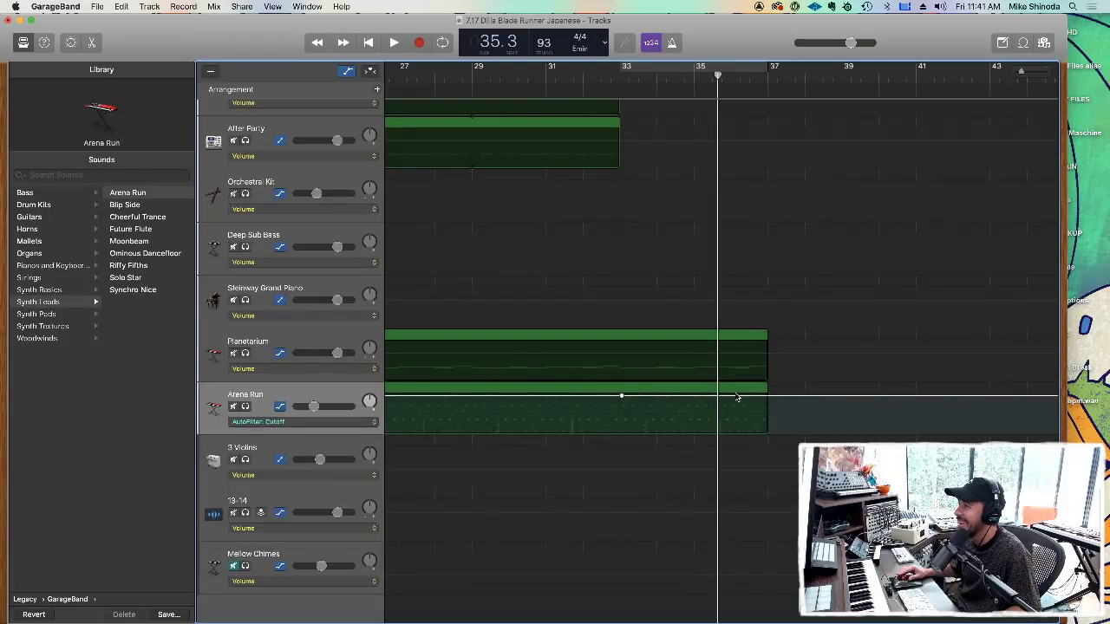
pyautogui.moveTo(763, 400); pyautogui.dragTo(764, 429)
pyautogui.moveTo(547, 70); pyautogui.dragTo(581, 78)
pyautogui.press('a')
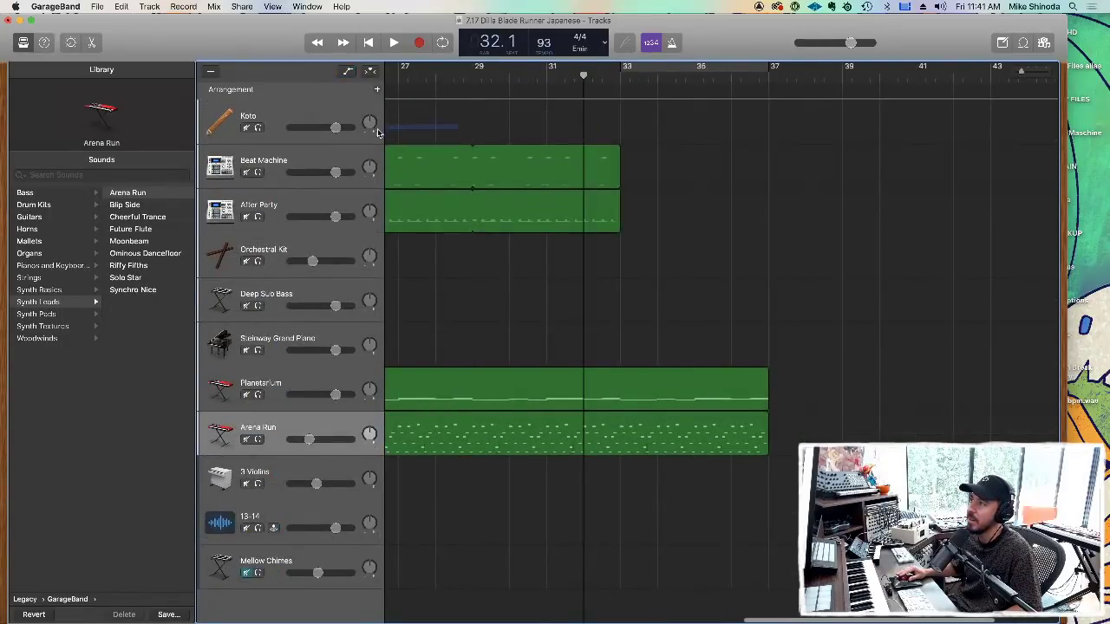
# Draw Arena Run's cutoff automation dipping just before bar 25 and rising to bar 29, play it from bar 25, and hide the automation.
pyautogui.hscroll(-2, 414, 106)
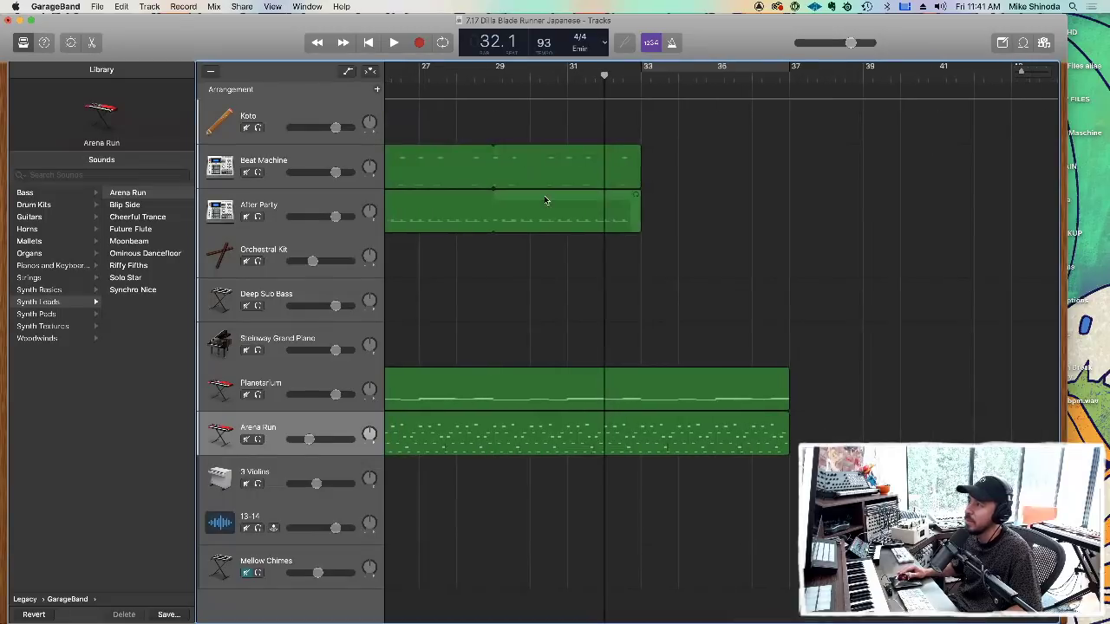
pyautogui.hscroll(3, 546, 199)
pyautogui.hscroll(-6, 546, 198)
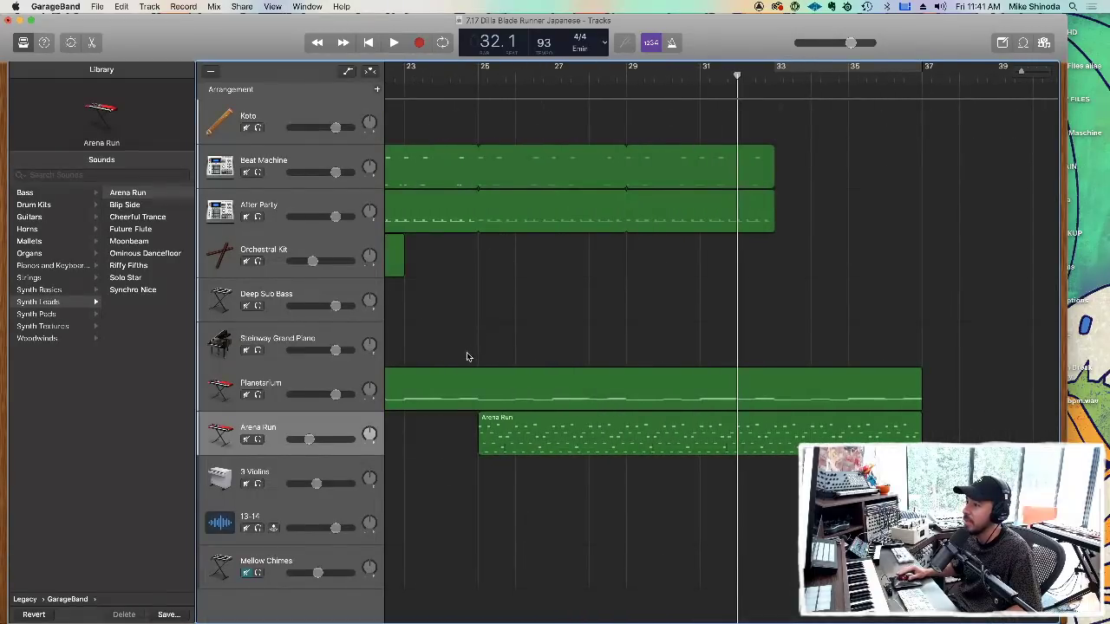
pyautogui.press('a')
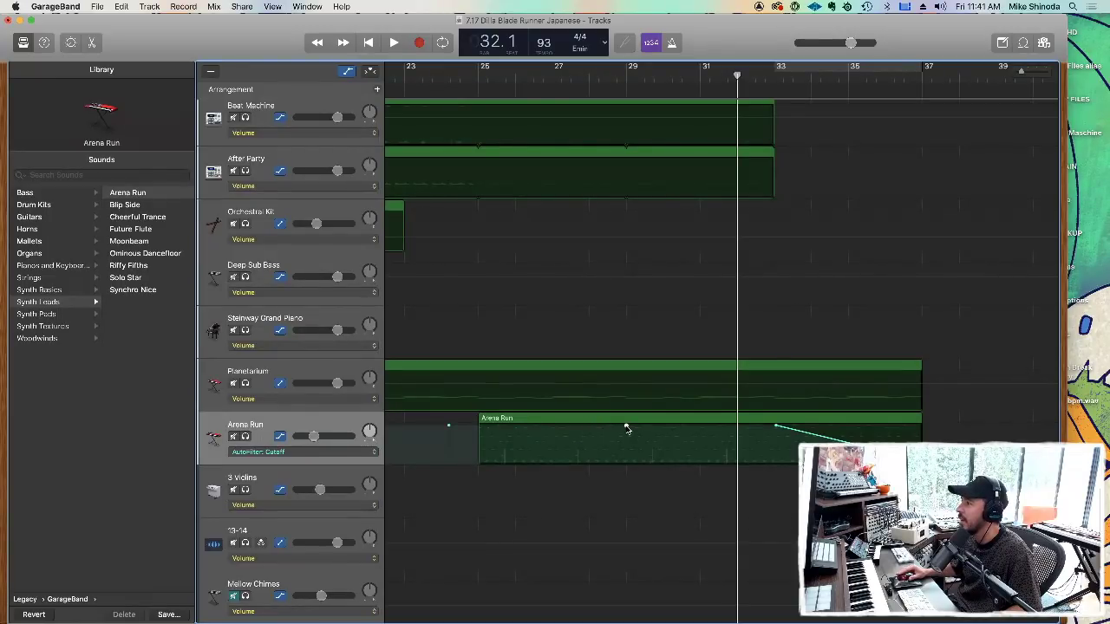
pyautogui.moveTo(470, 426); pyautogui.dragTo(469, 450)
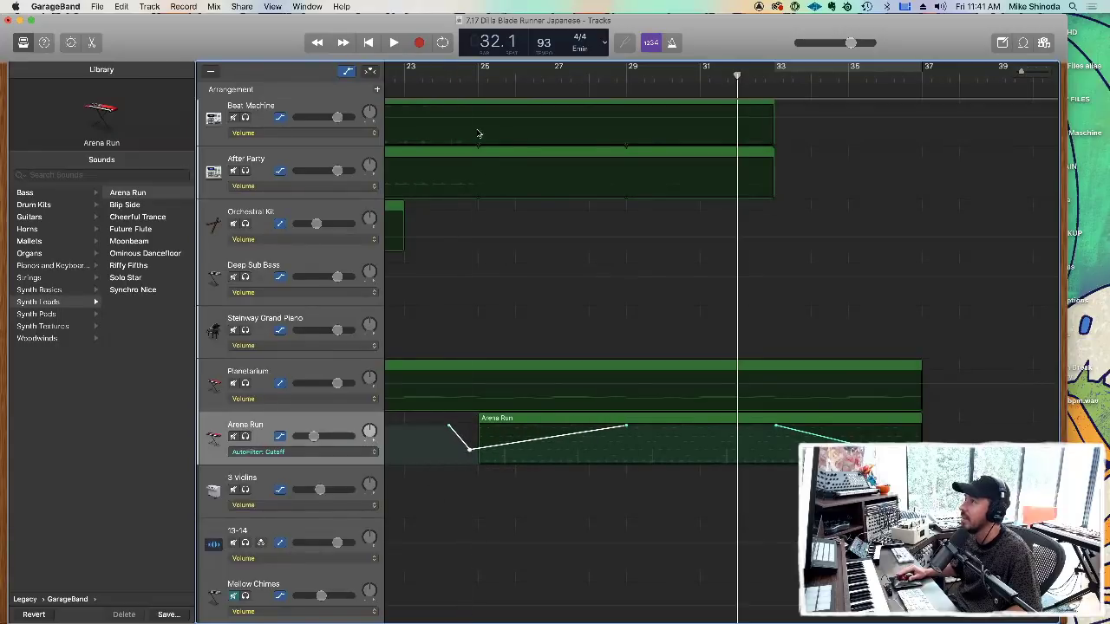
pyautogui.click(475, 79)
pyautogui.press('space')
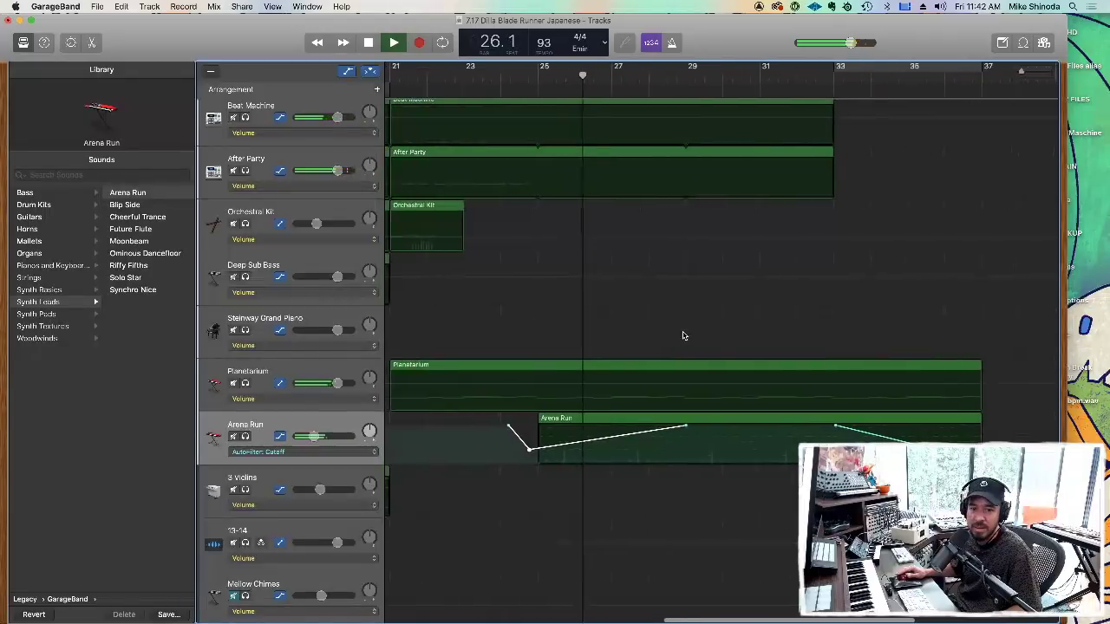
pyautogui.press('a')
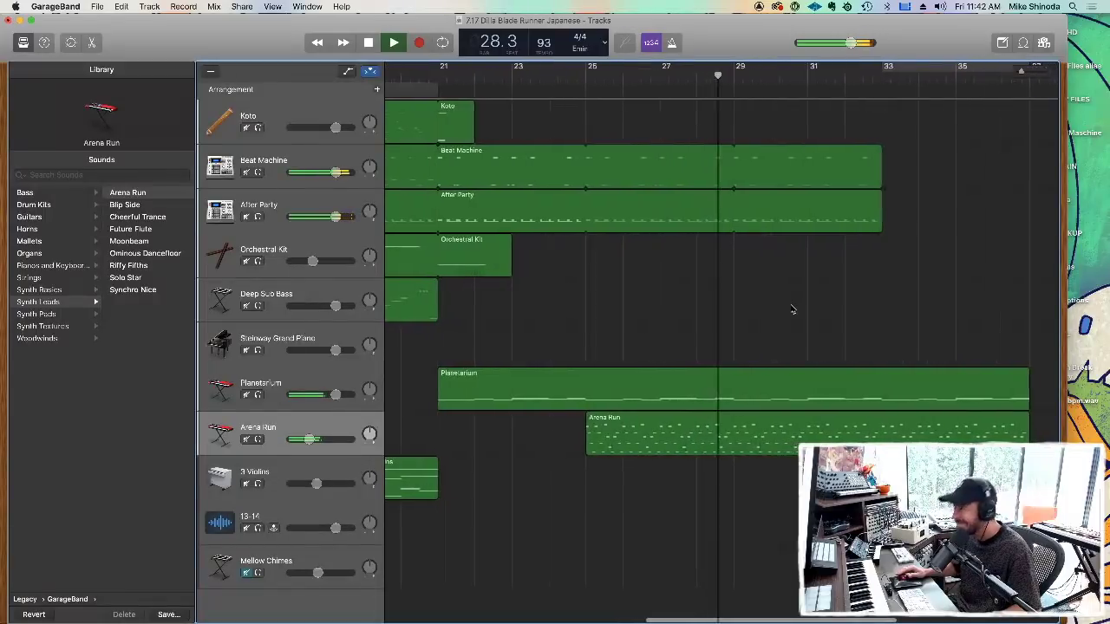
# Copy the Orchestral Kit region from bar 21 to bar 29 and play the passage from just before bar 29.
pyautogui.moveTo(473, 252); pyautogui.dragTo(759, 239)
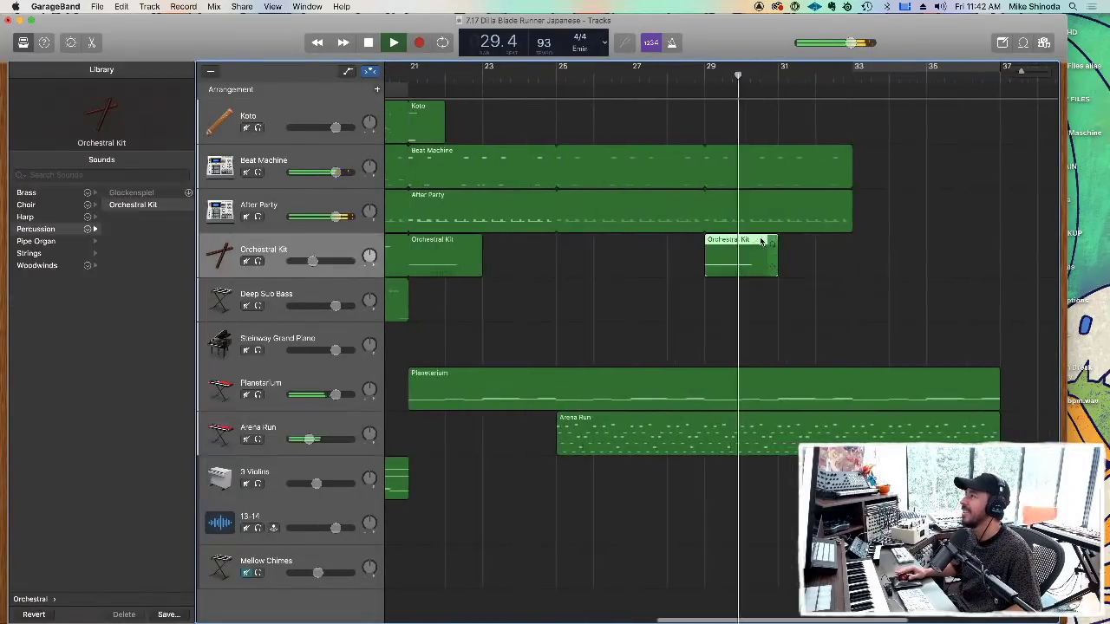
pyautogui.press('space')
pyautogui.hscroll(1, 664, 74)
pyautogui.click(666, 77)
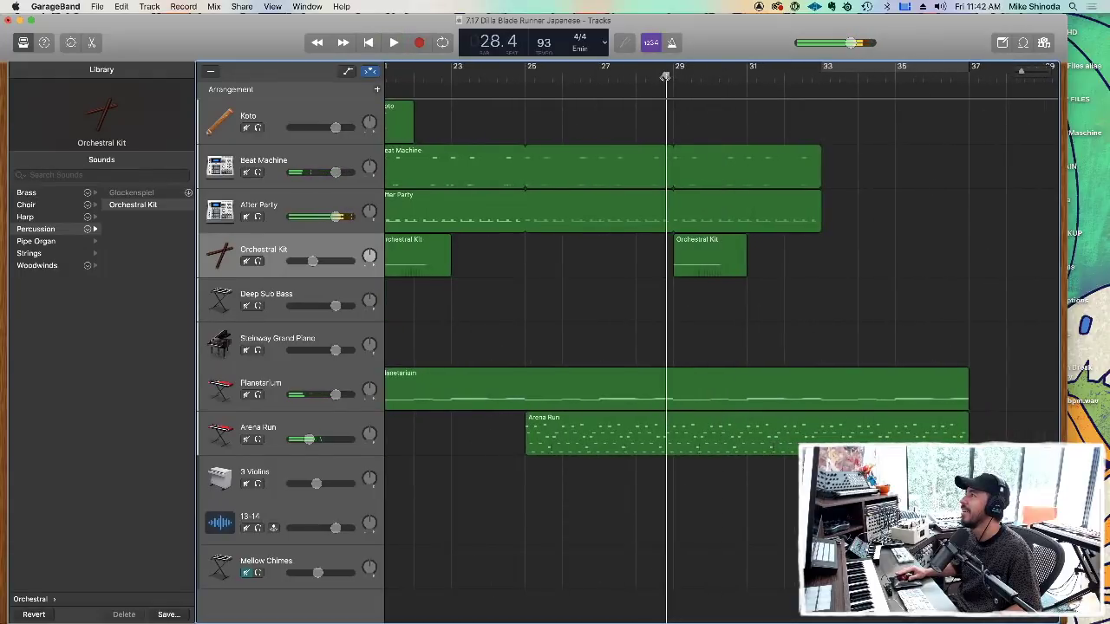
pyautogui.press('space')
pyautogui.hscroll(-2, 734, 246)
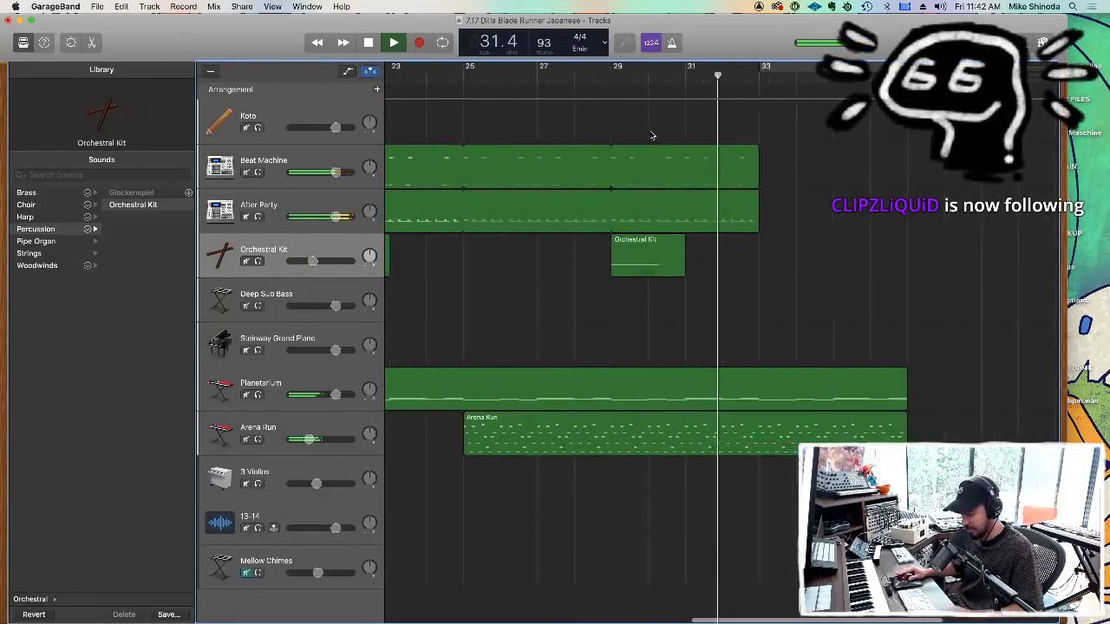
# Turn on cycling, set the cycle range to bars 29 through 33, and play the start of the loop.
pyautogui.click(442, 48)
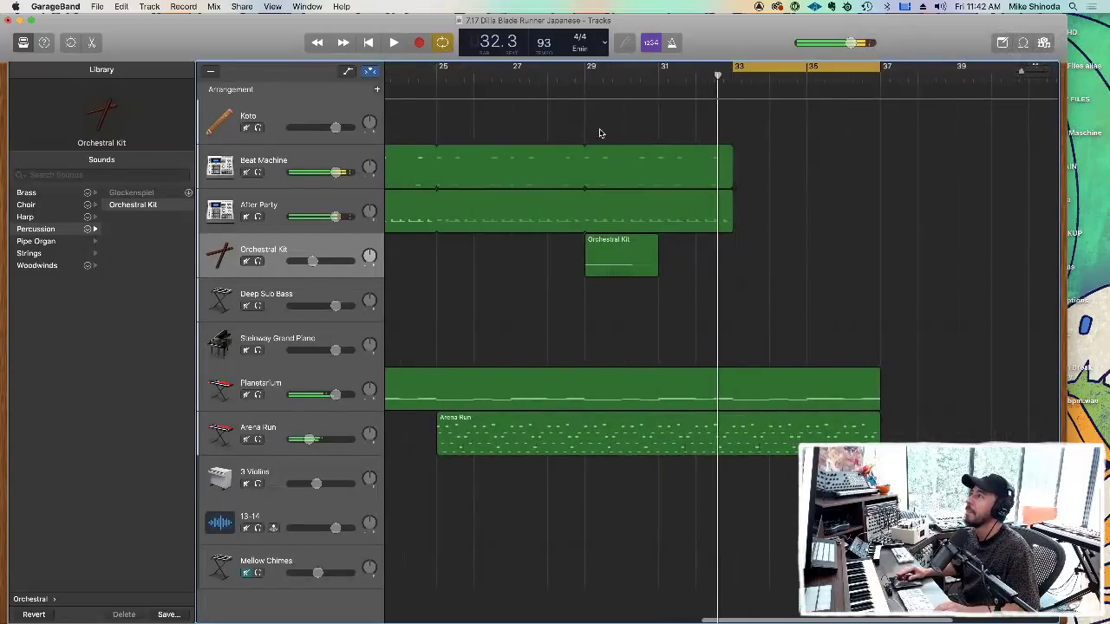
pyautogui.moveTo(768, 66); pyautogui.dragTo(634, 78)
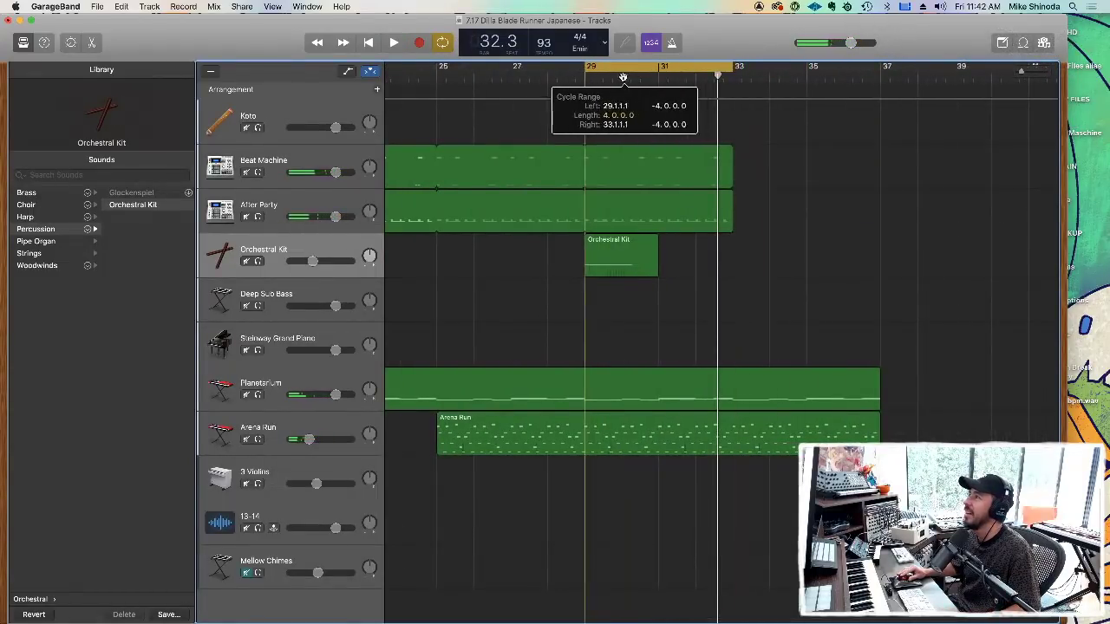
pyautogui.press('space')
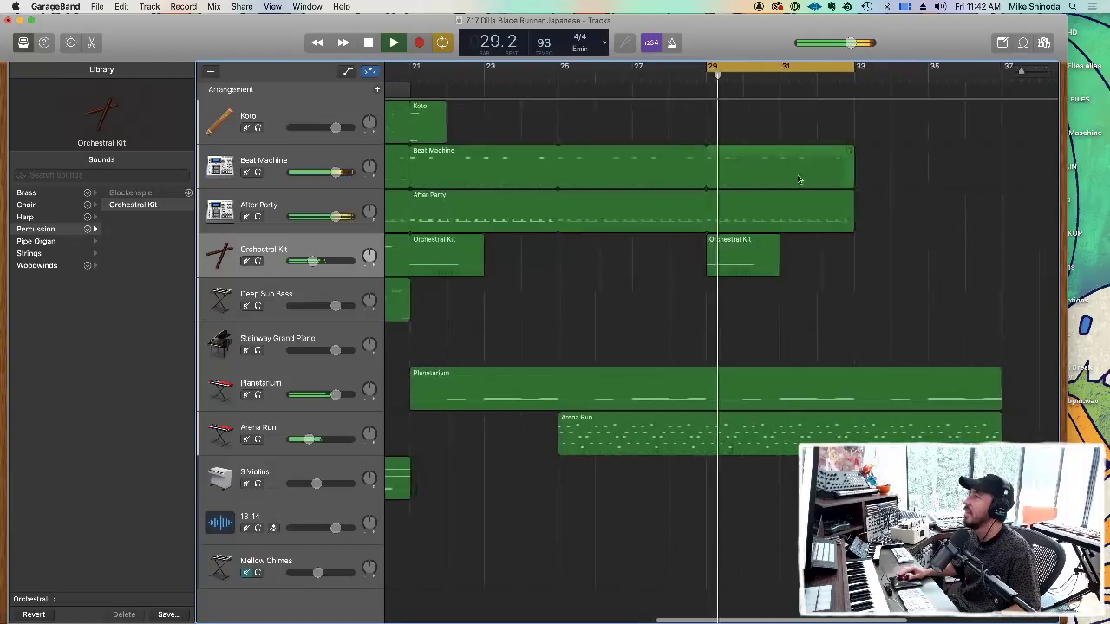
pyautogui.press('space')
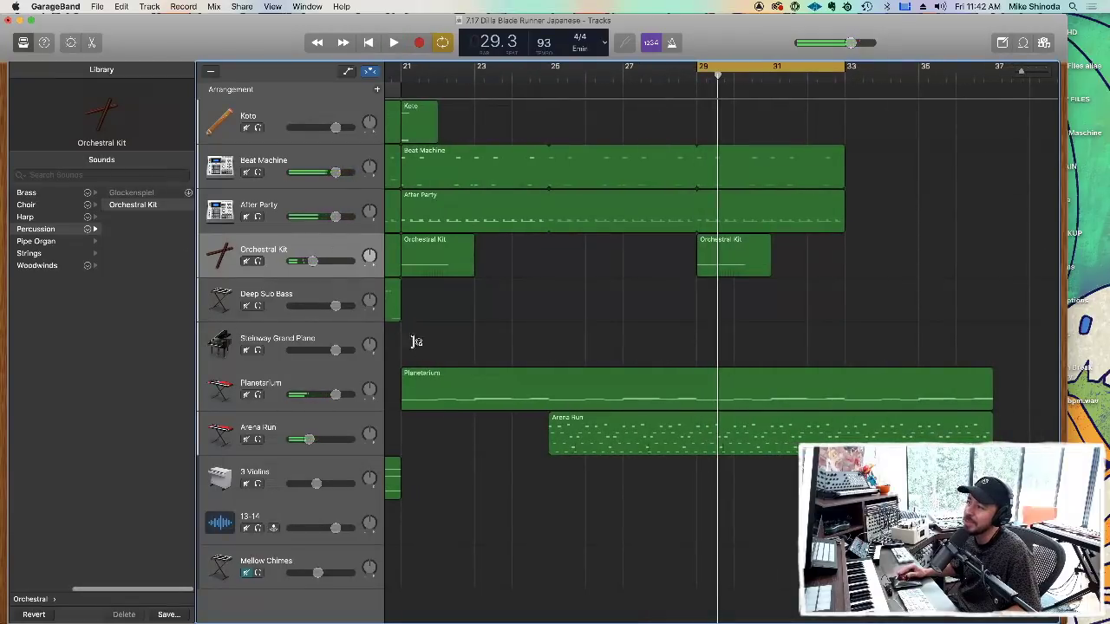
# Create a new Drummer track directly below the Planetarium track.
pyautogui.click(271, 379)
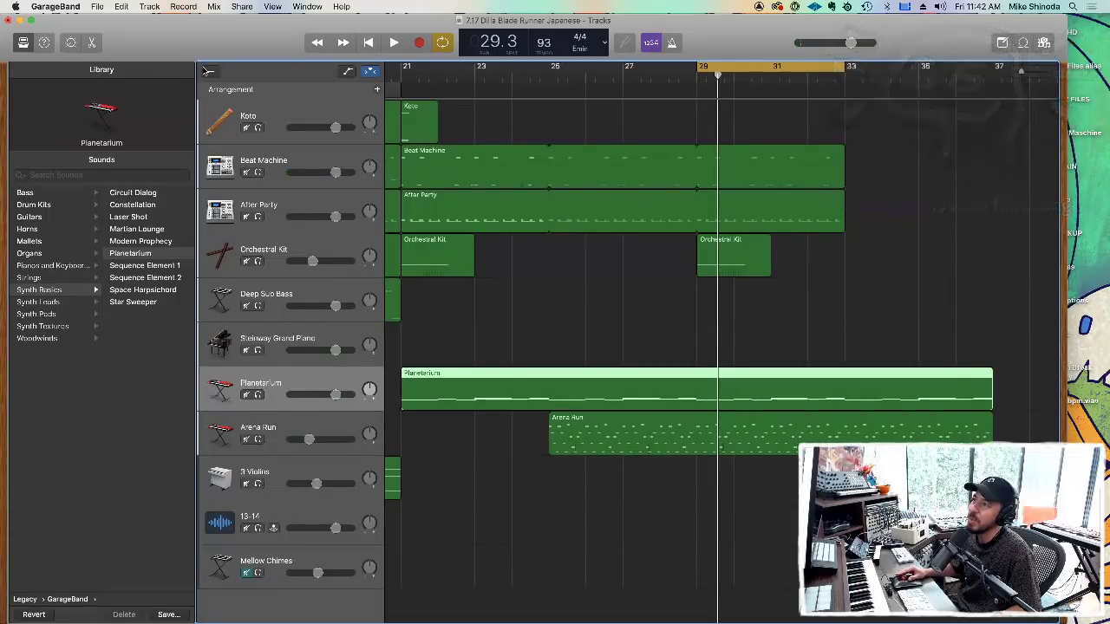
pyautogui.press('alt+super+n')
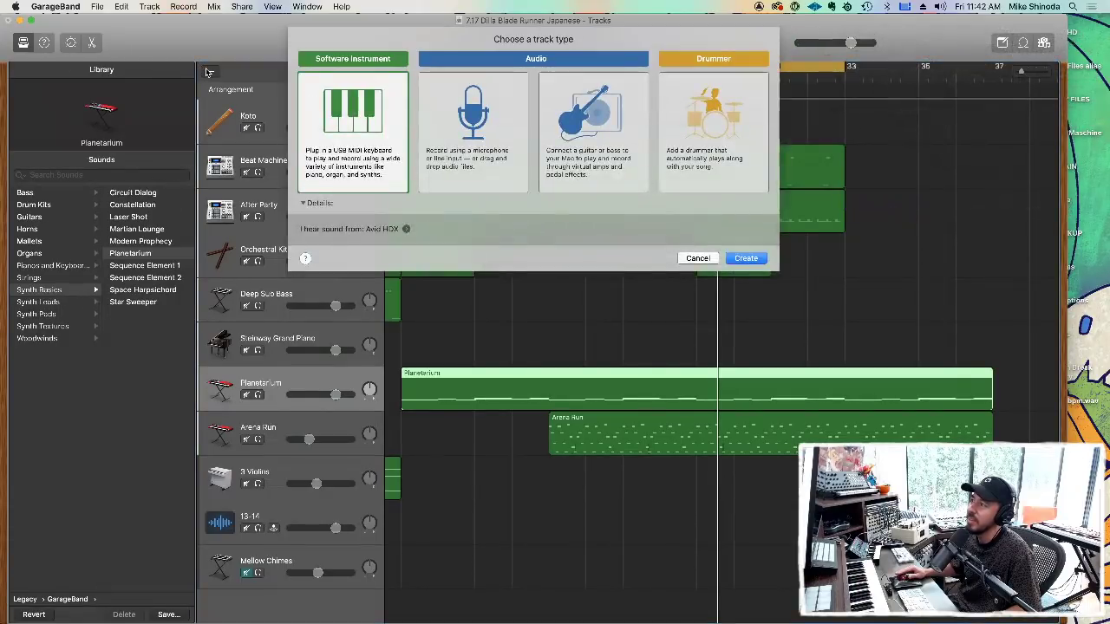
pyautogui.click(720, 111)
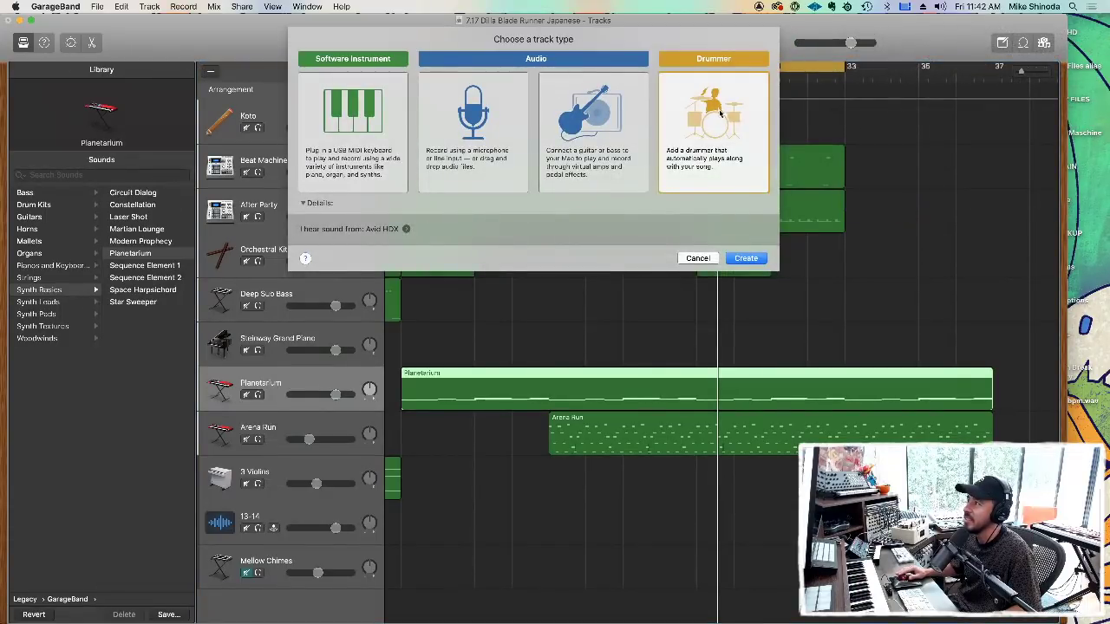
pyautogui.click(746, 258)
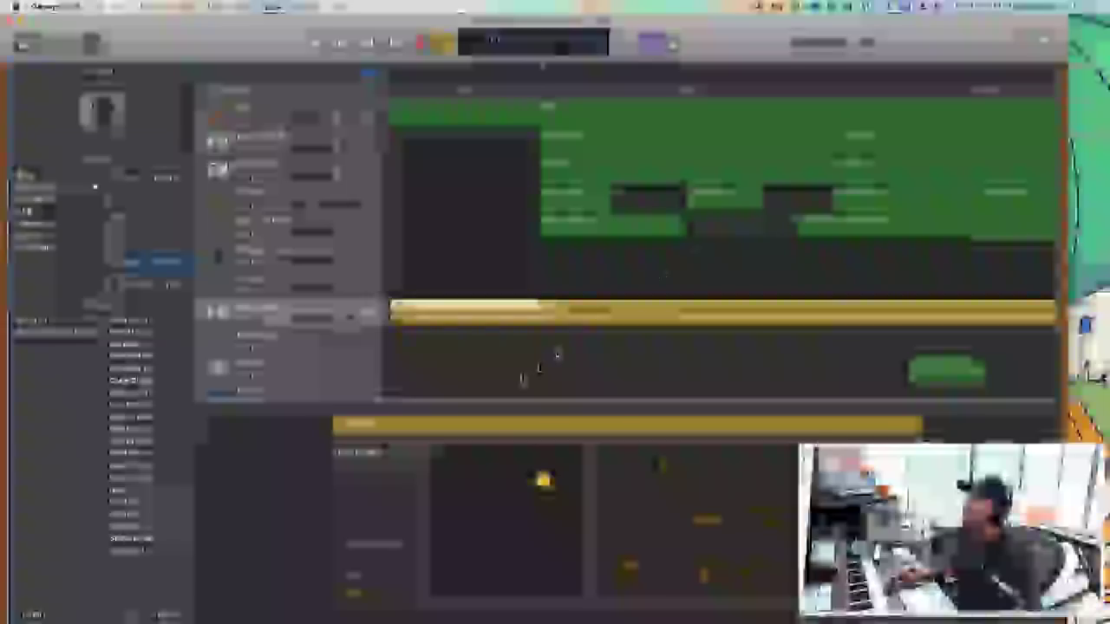
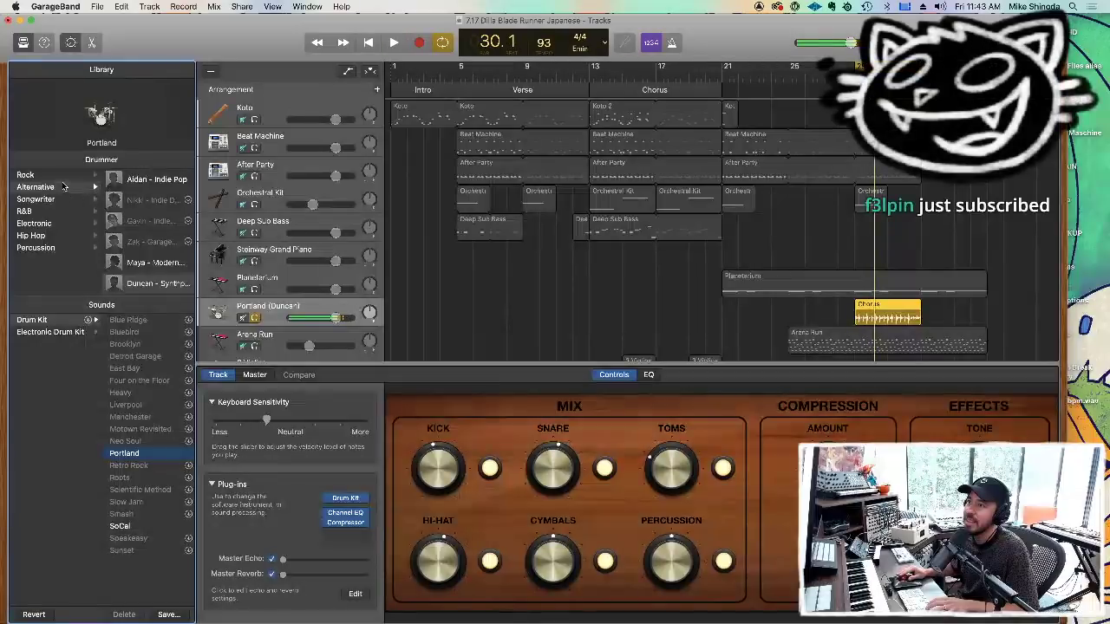
# Switch the Drummer track to the Pop Rock drummer from the Rock genre and play part of the loop.
pyautogui.click(50, 178)
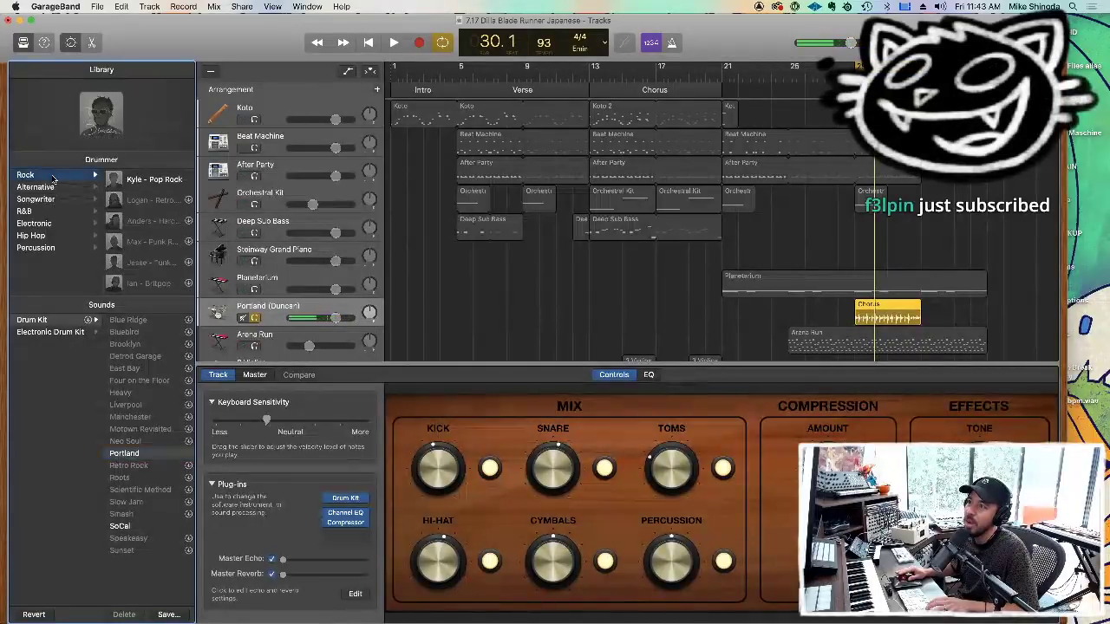
pyautogui.click(148, 178)
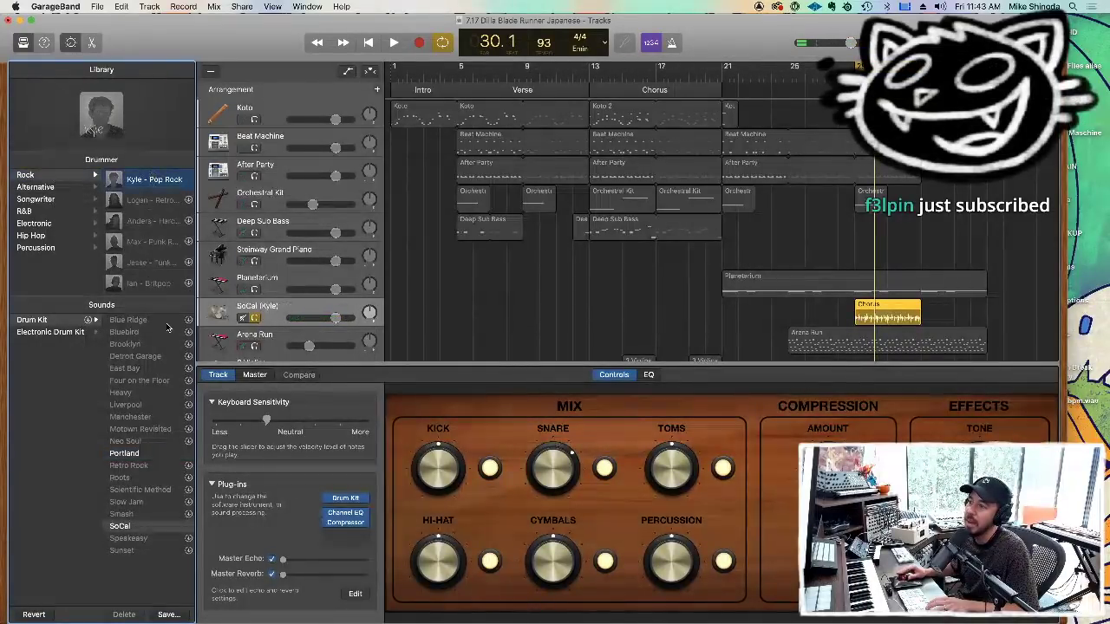
pyautogui.press('space')
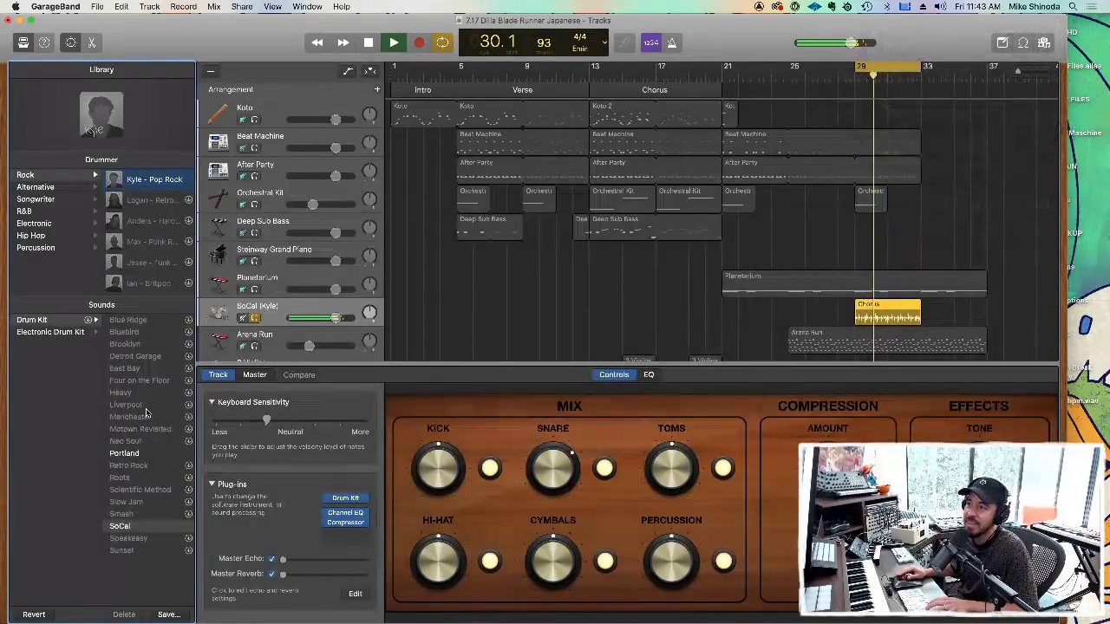
pyautogui.press('space')
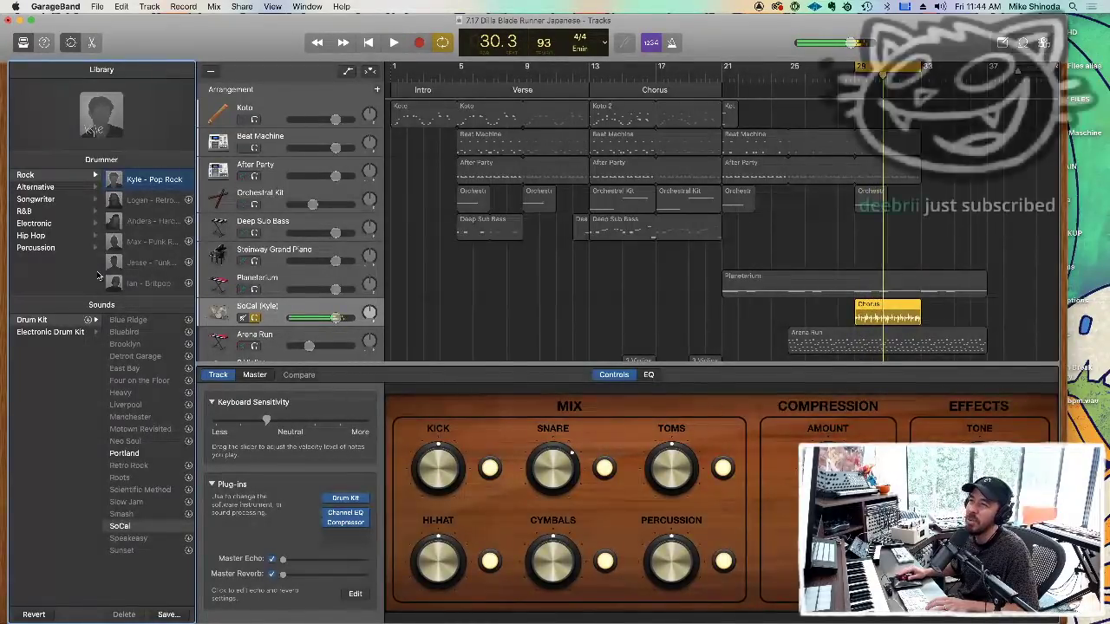
# Browse the Songwriter and Electronic genres, assign the Electronic genre's Big Room drummer to the track, and audition it in the loop.
pyautogui.click(48, 200)
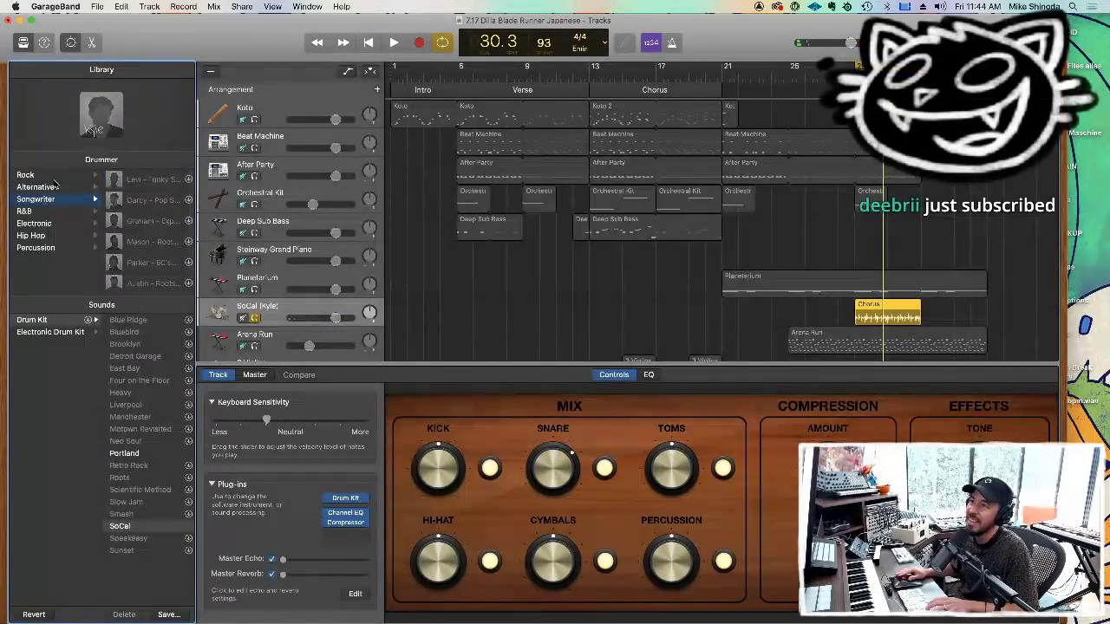
pyautogui.click(47, 224)
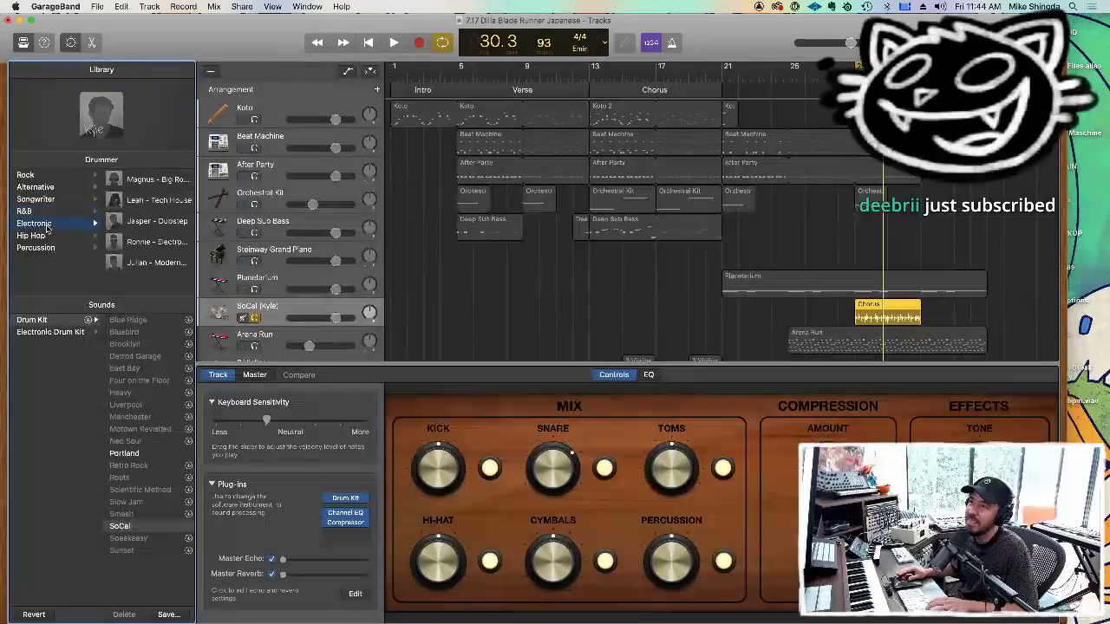
pyautogui.click(143, 181)
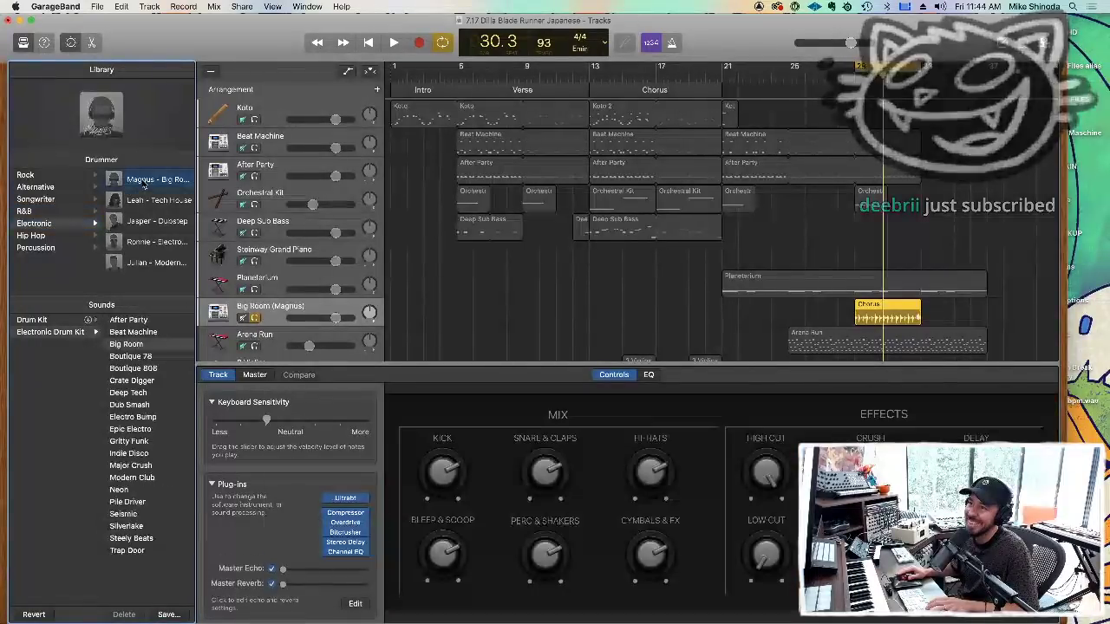
pyautogui.press('space')
pyautogui.press('space')
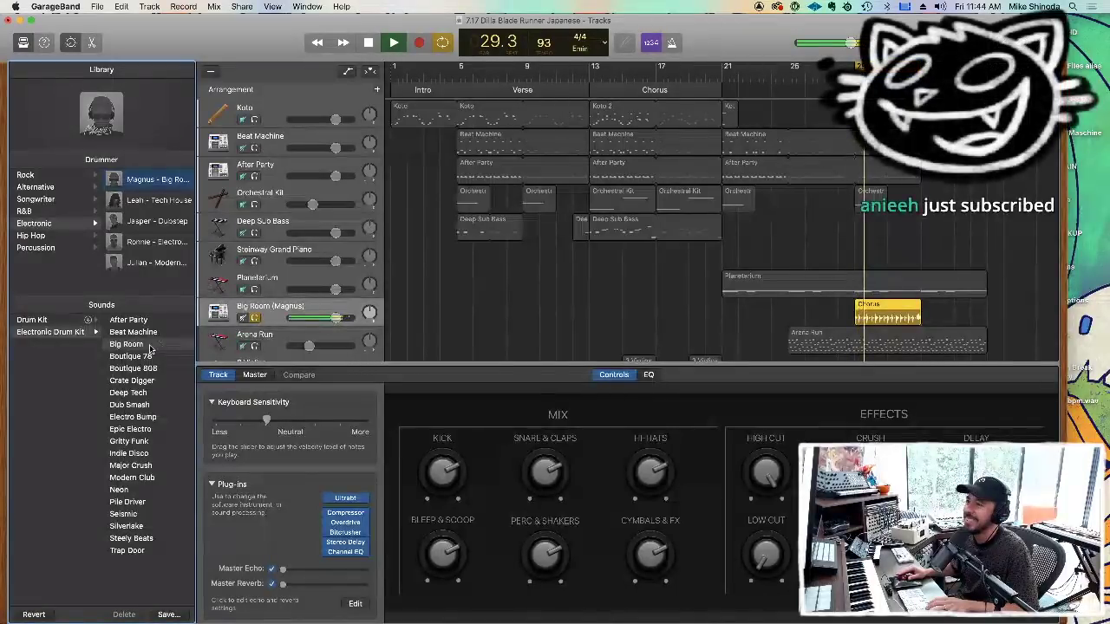
pyautogui.press('space')
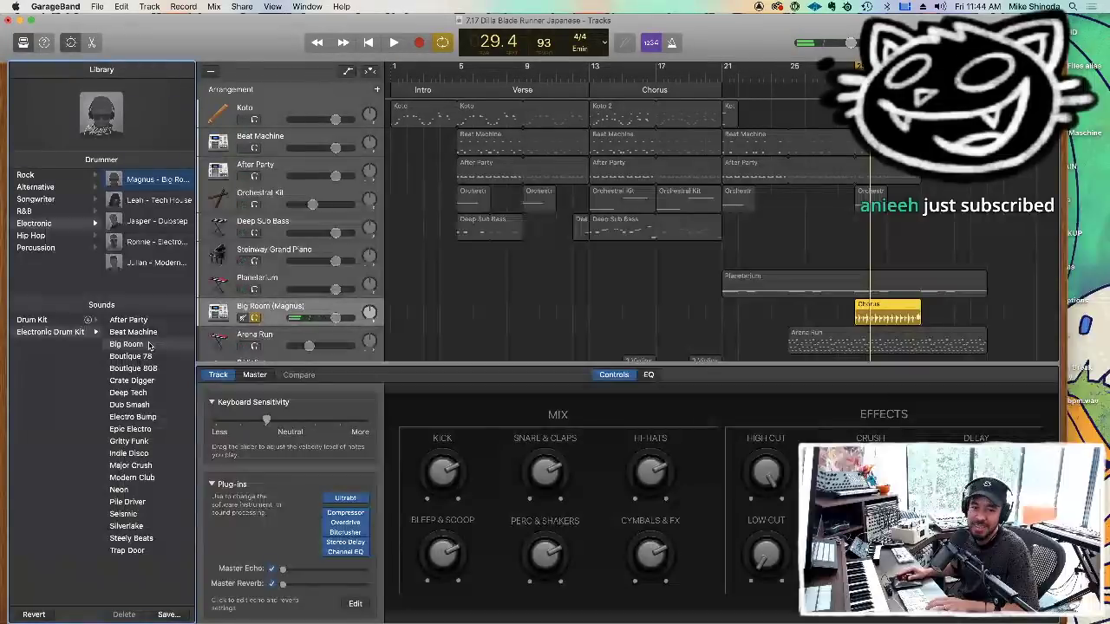
pyautogui.press('space')
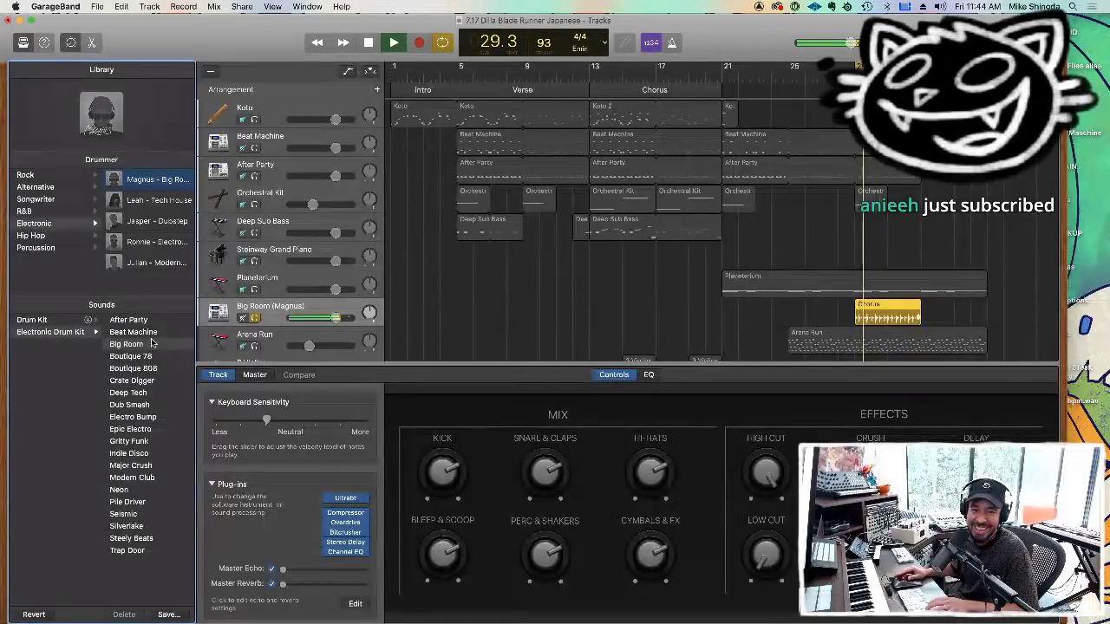
pyautogui.press('space')
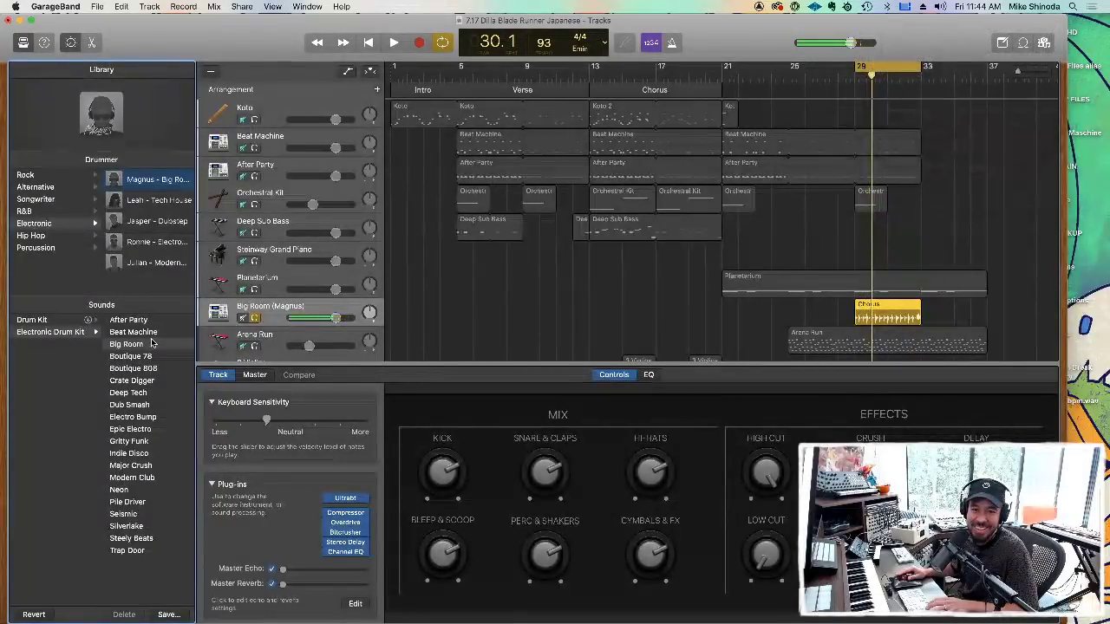
# Audition the Tech House drummer in the loop, switch the track to the Dubstep drummer, and start playing the loop again.
pyautogui.click(145, 202)
pyautogui.press('space')
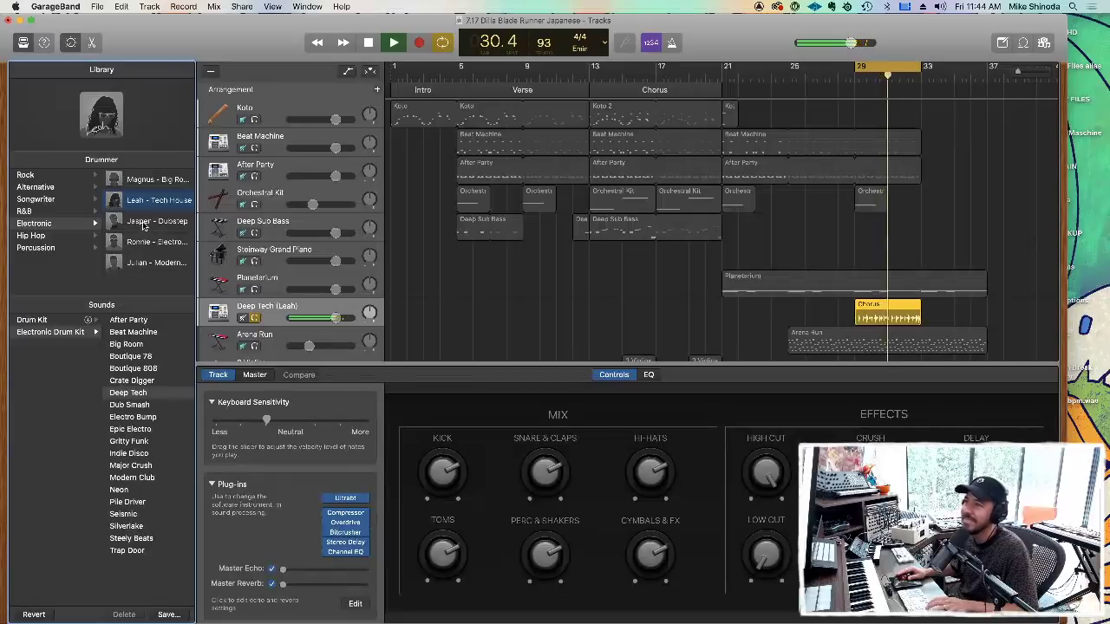
pyautogui.press('space')
pyautogui.click(144, 222)
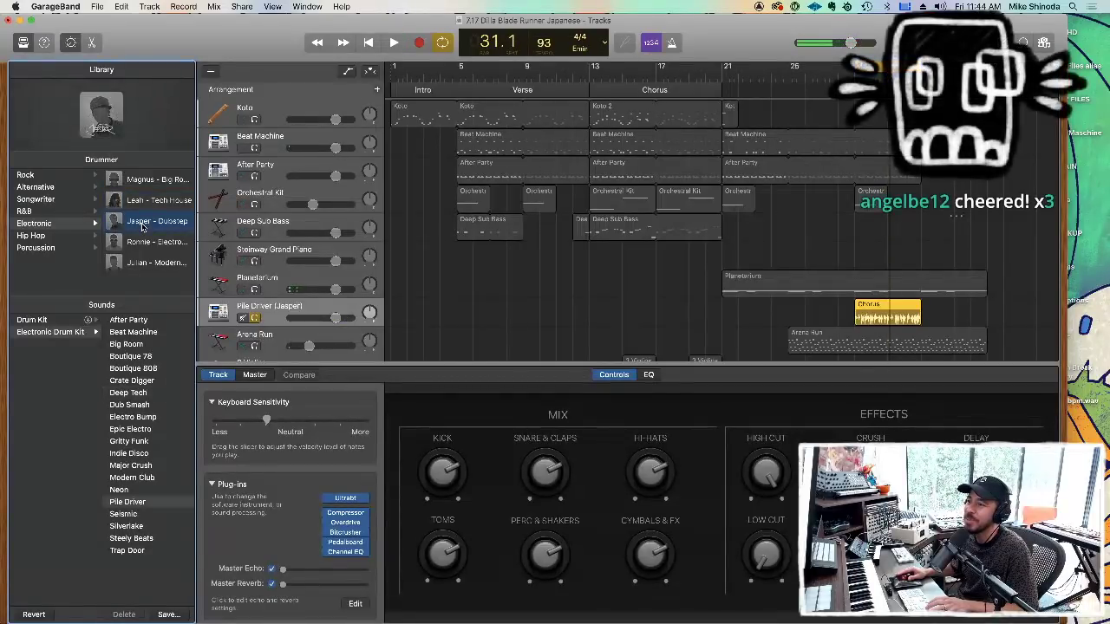
pyautogui.press('space')
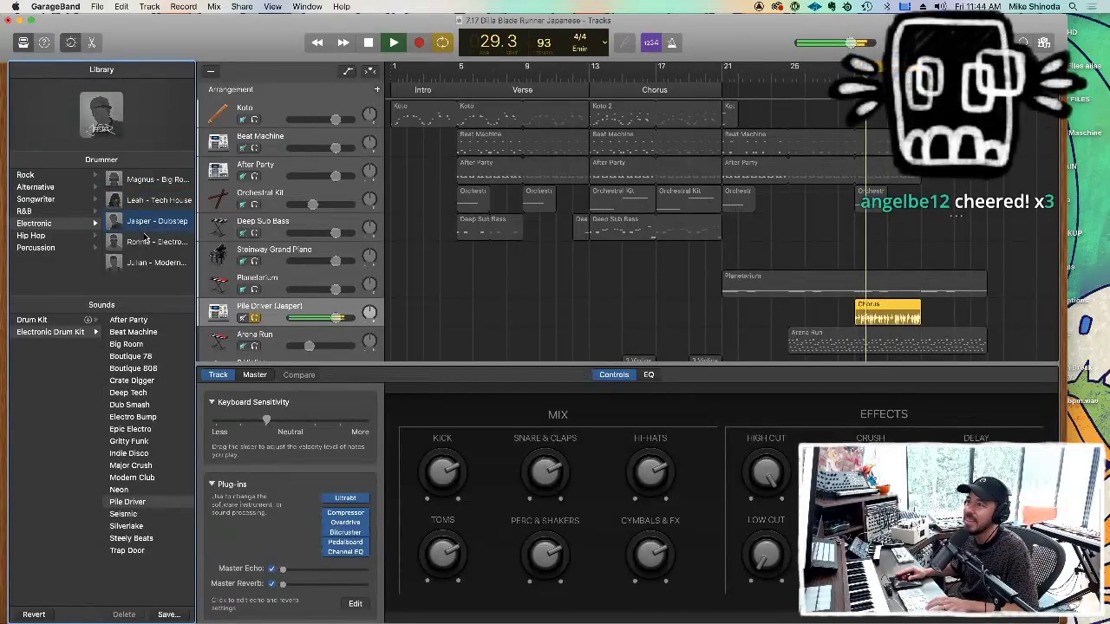
# Audition the Electronic drummers Ronnie and Julian on the Chorus drummer track within the looped section.
pyautogui.press('space')
pyautogui.click(144, 244)
pyautogui.press('space')
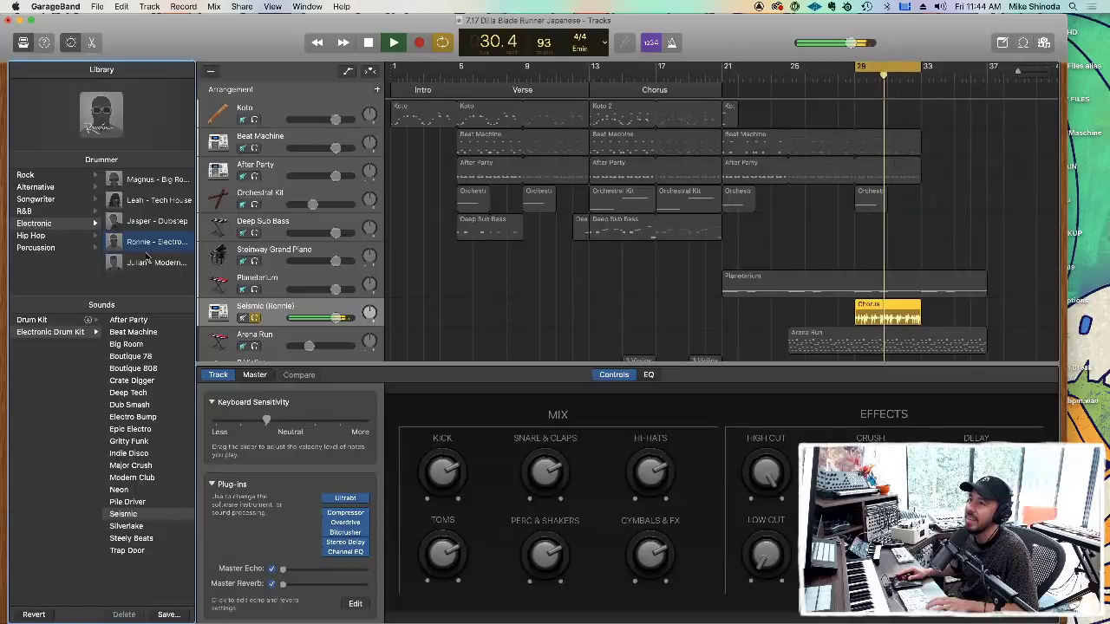
pyautogui.click(145, 263)
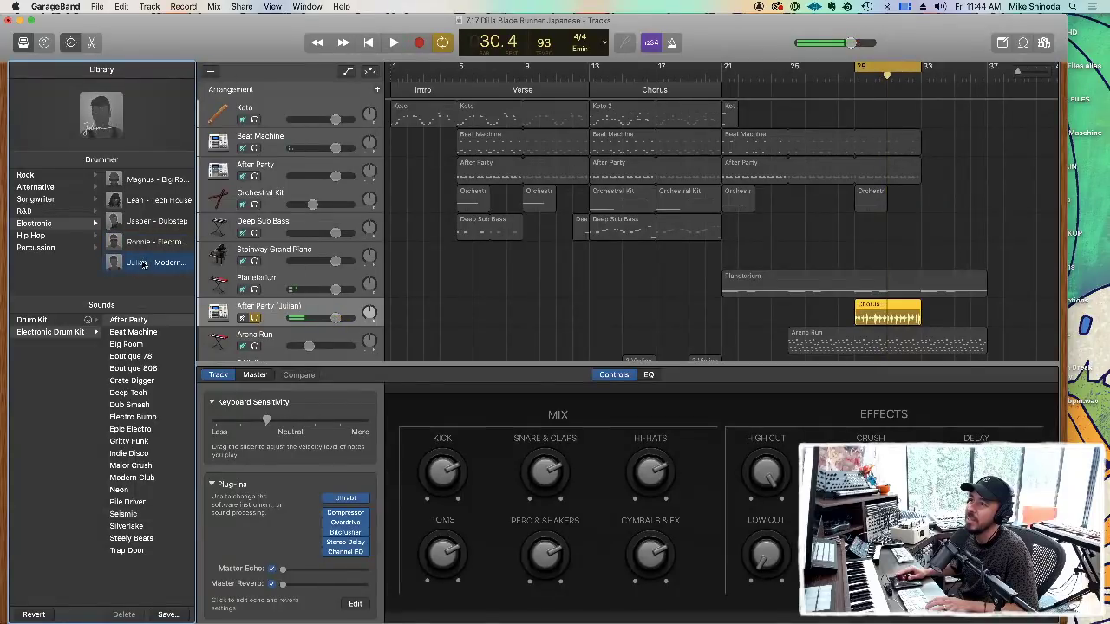
pyautogui.press('space')
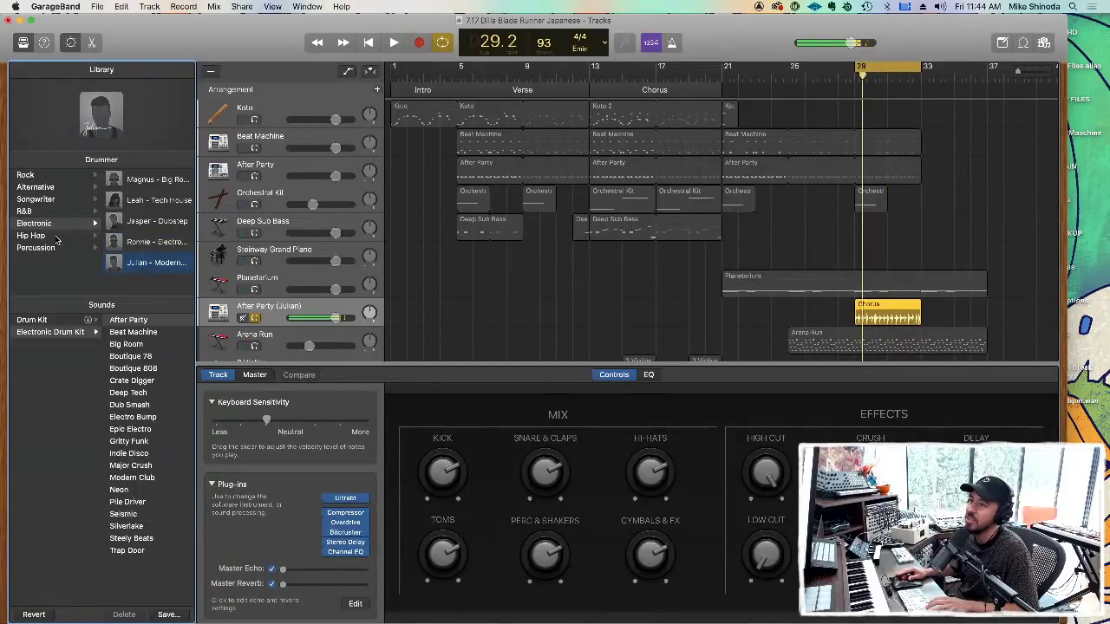
# Try the Hip Hop drummer Dez - Trap on the drummer track and listen to the loop.
pyautogui.click(55, 237)
pyautogui.click(144, 184)
pyautogui.press('space')
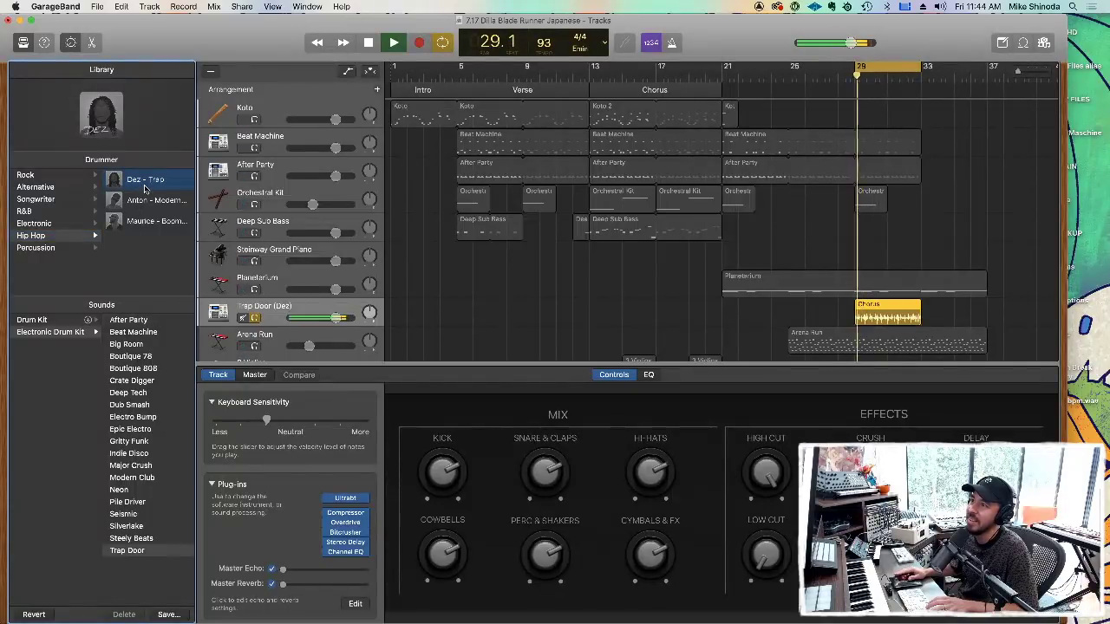
pyautogui.moveTo(143, 202)
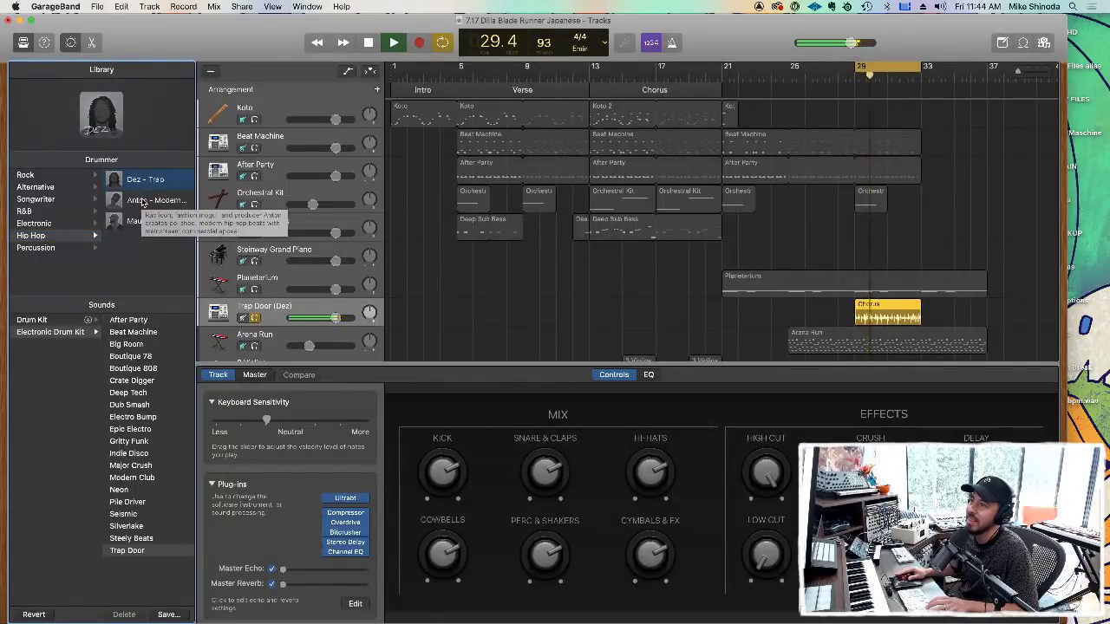
pyautogui.press('space')
# Try the Hip Hop drummer Anton on the drummer track, comparing him with Maurice.
pyautogui.click(144, 201)
pyautogui.press('space')
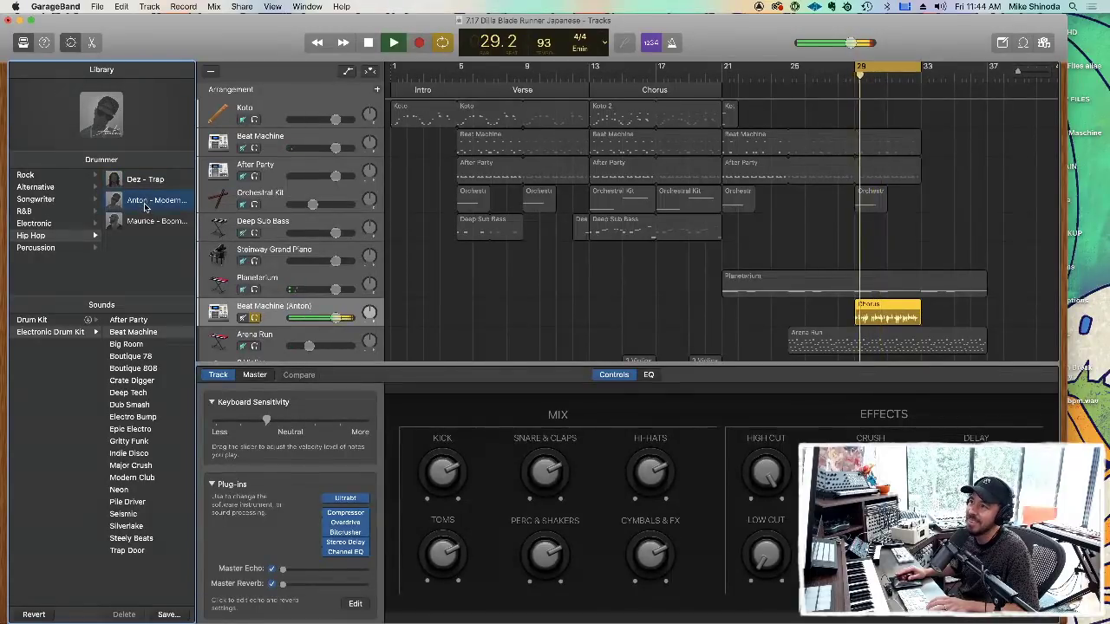
pyautogui.moveTo(144, 224)
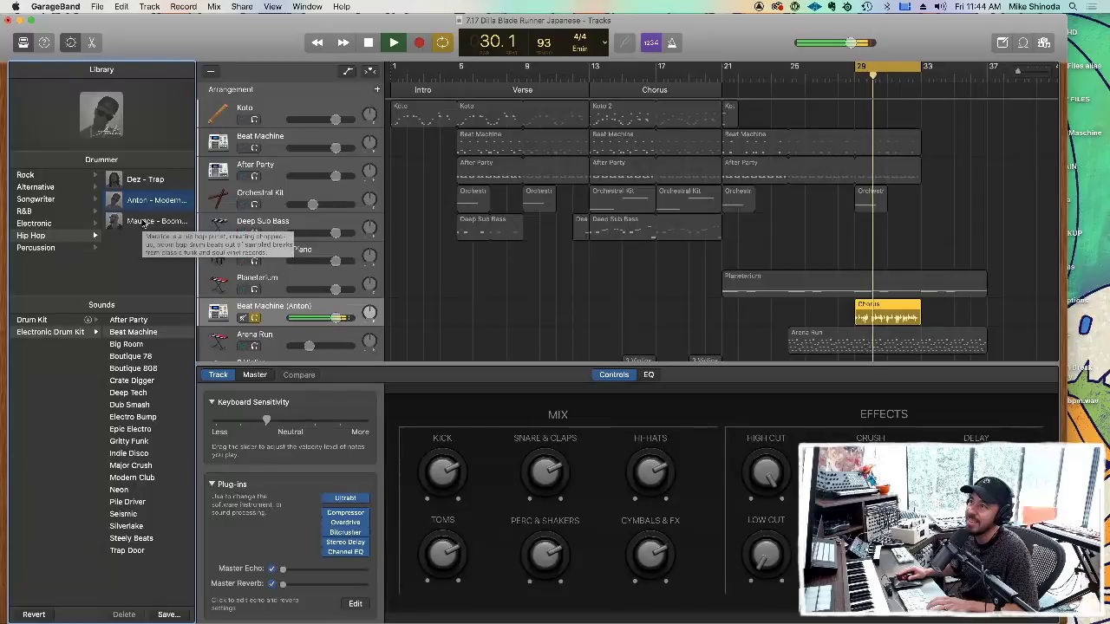
pyautogui.press('space')
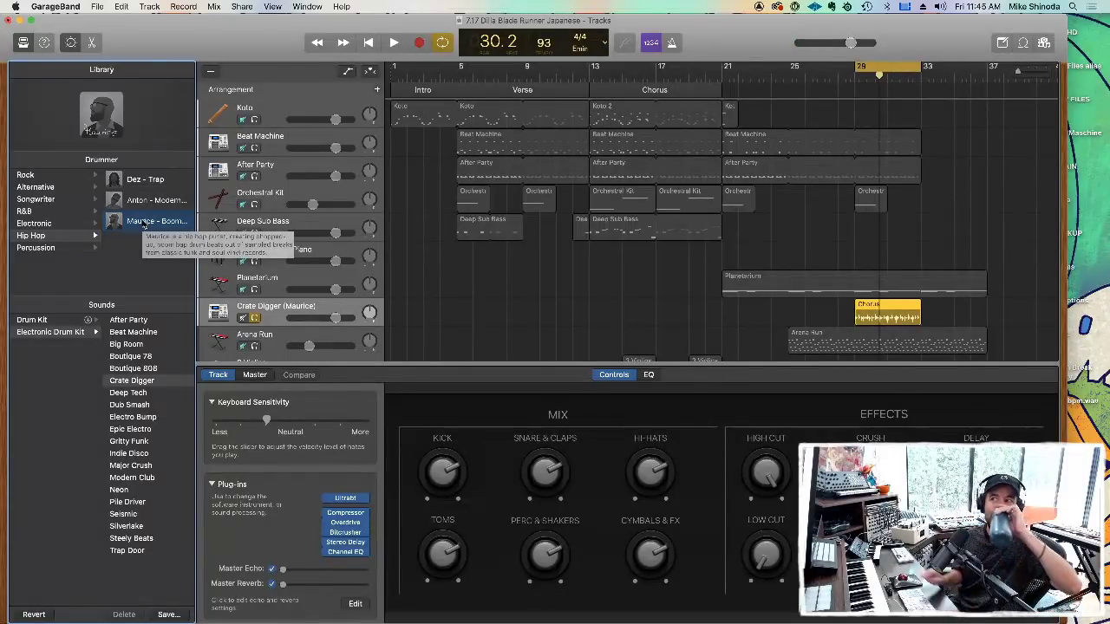
pyautogui.click(148, 206)
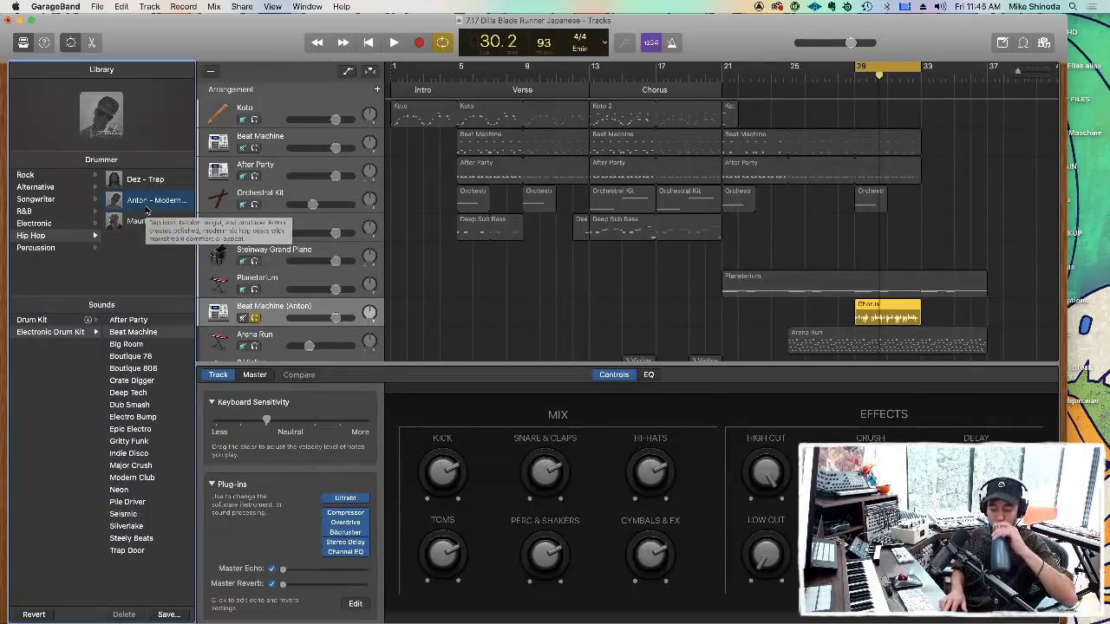
pyautogui.press('space')
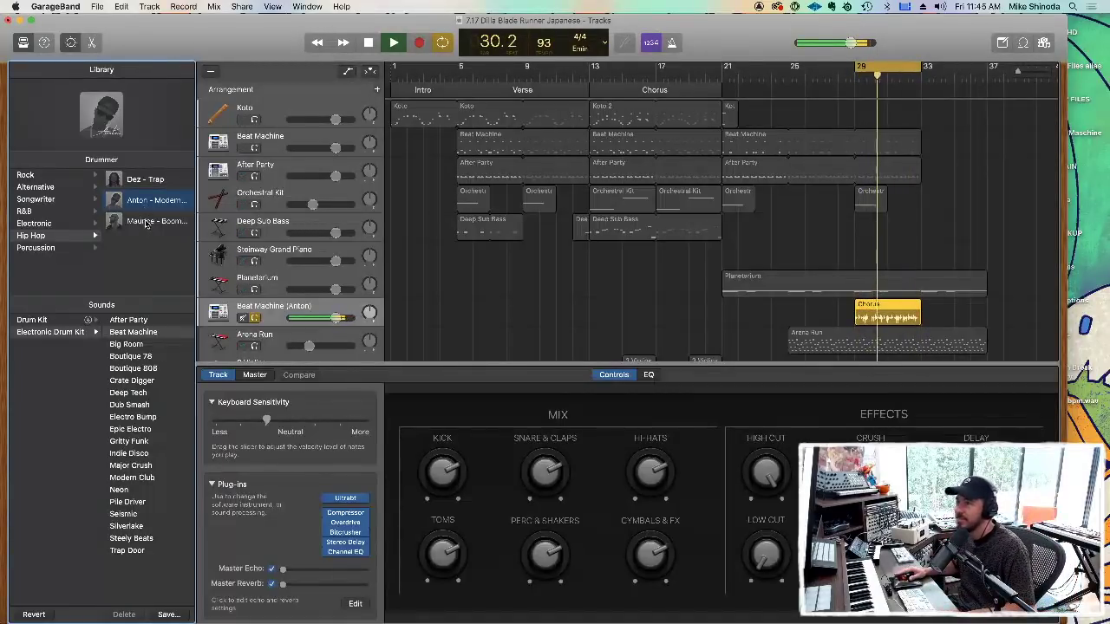
# Switch the drummer track to the Hip Hop drummer Maurice and play the loop.
pyautogui.press('space')
pyautogui.click(146, 221)
pyautogui.press('space')
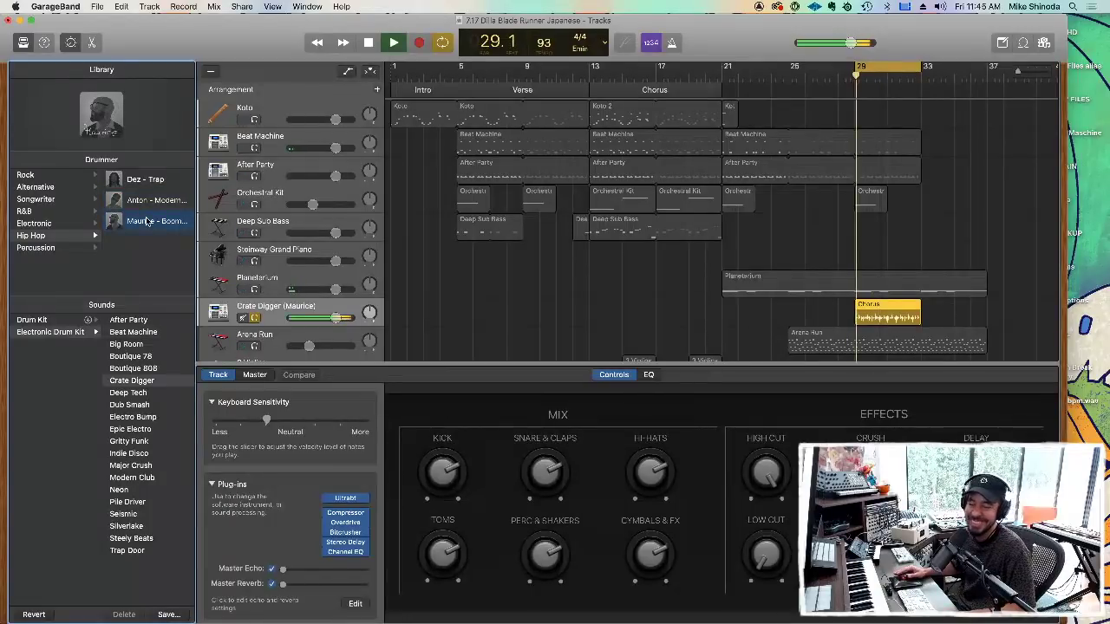
pyautogui.press('space')
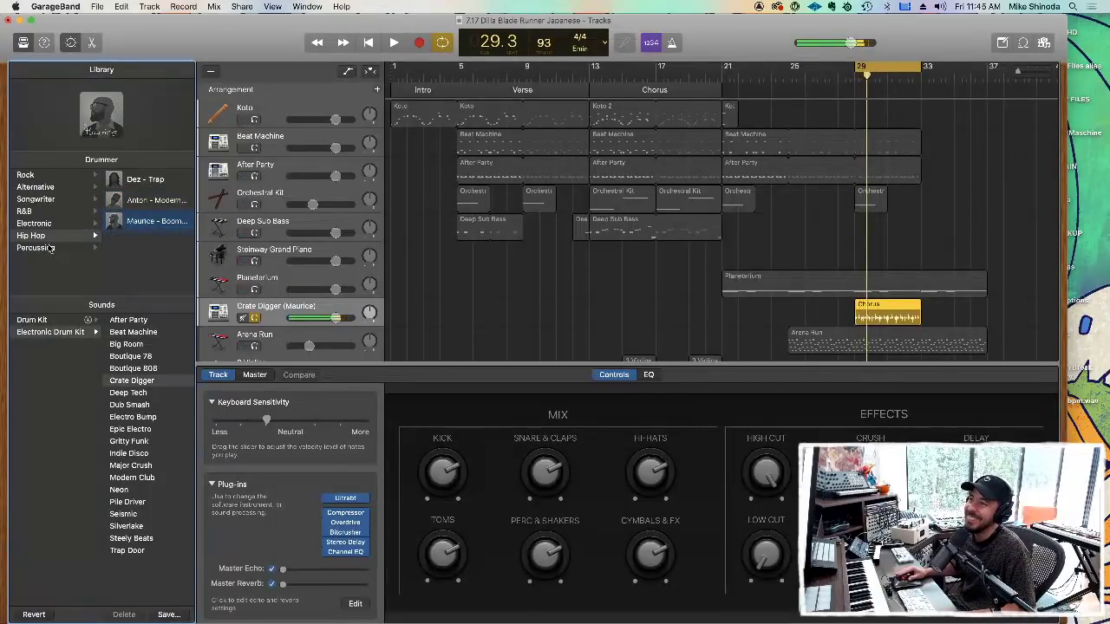
# Browse the Percussion drummers and start downloading the R&B drummer Benny.
pyautogui.click(50, 249)
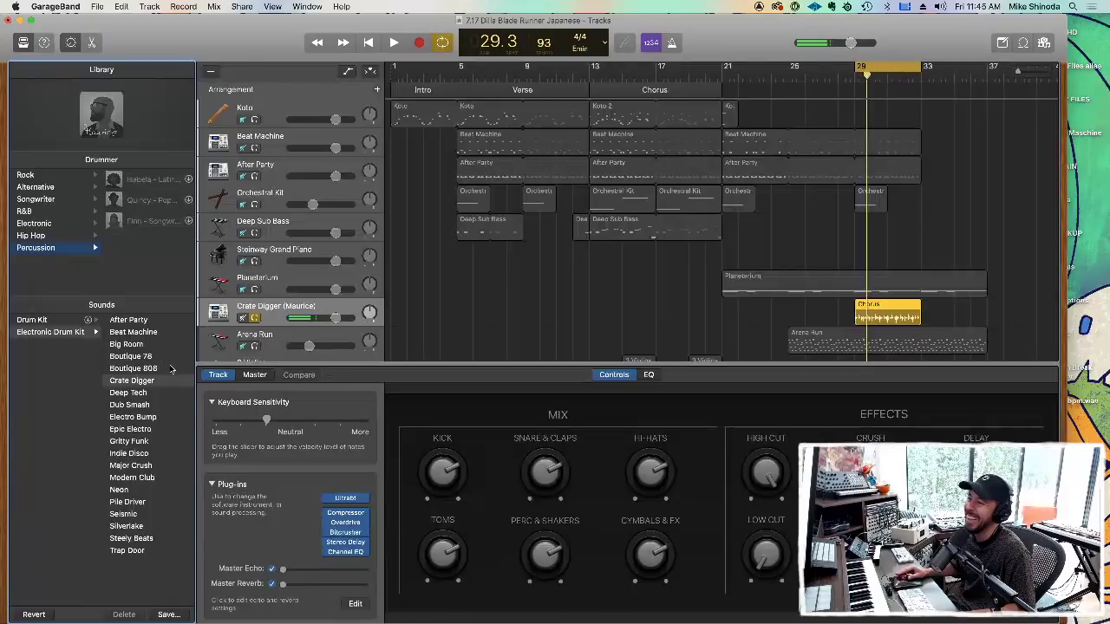
pyautogui.press('space')
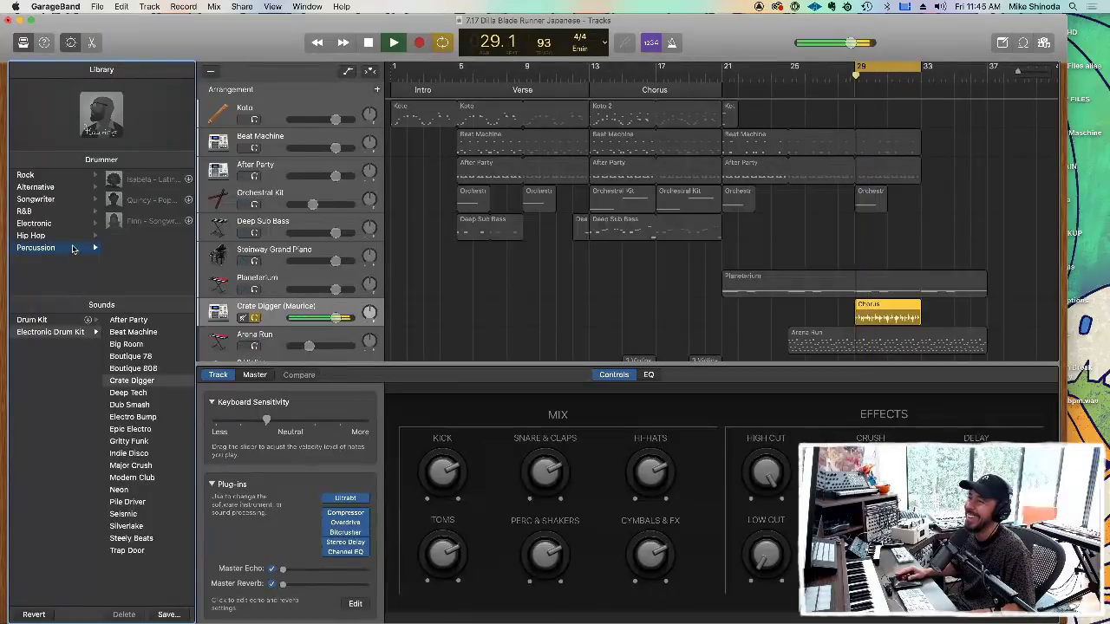
pyautogui.press('space')
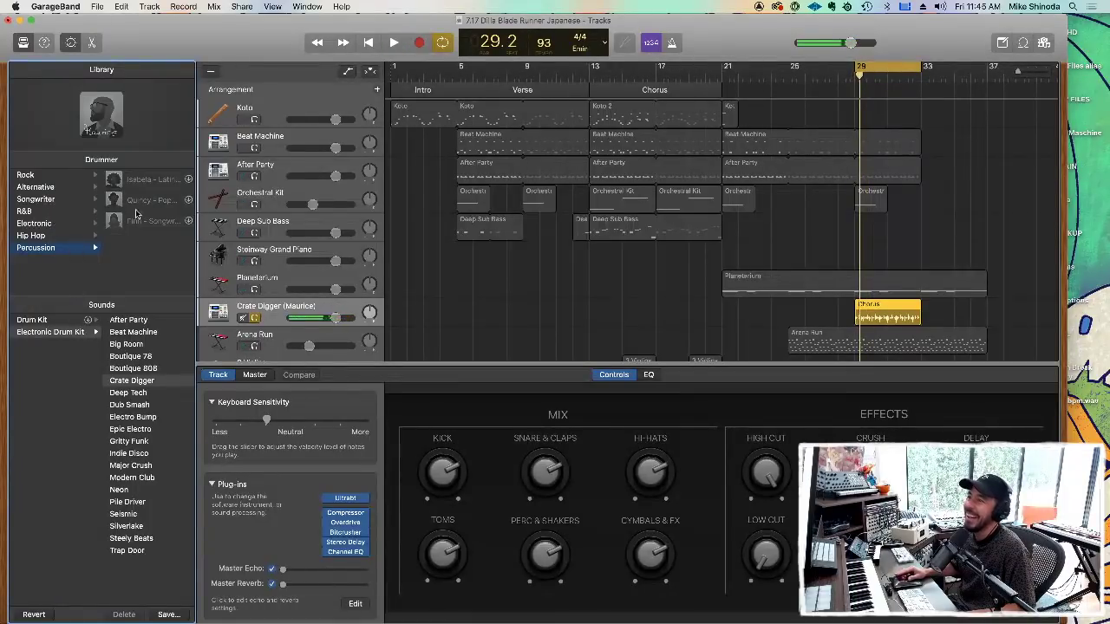
pyautogui.click(62, 214)
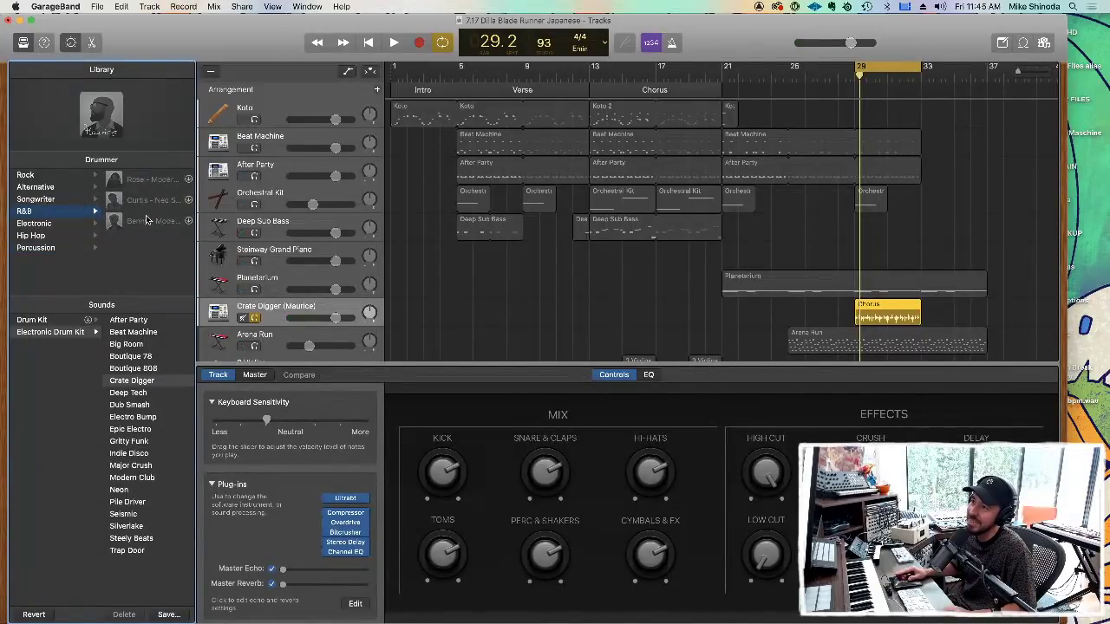
pyautogui.moveTo(191, 223)
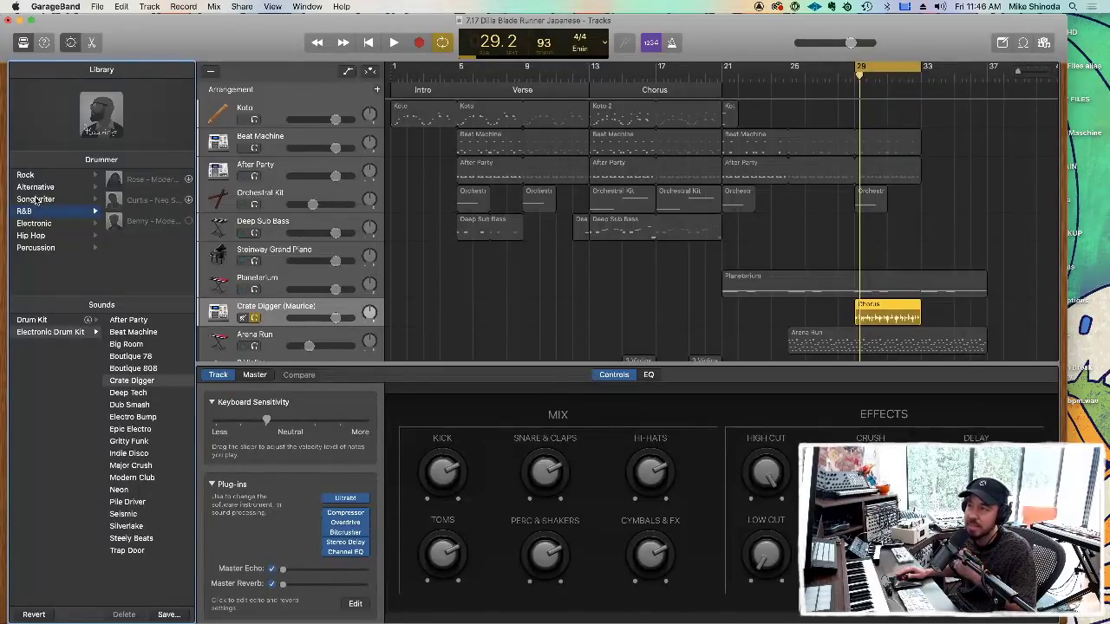
# Try the Alternative drummer Maya with the Portland, SoCal and Beat Machine kits during playback.
pyautogui.click(45, 200)
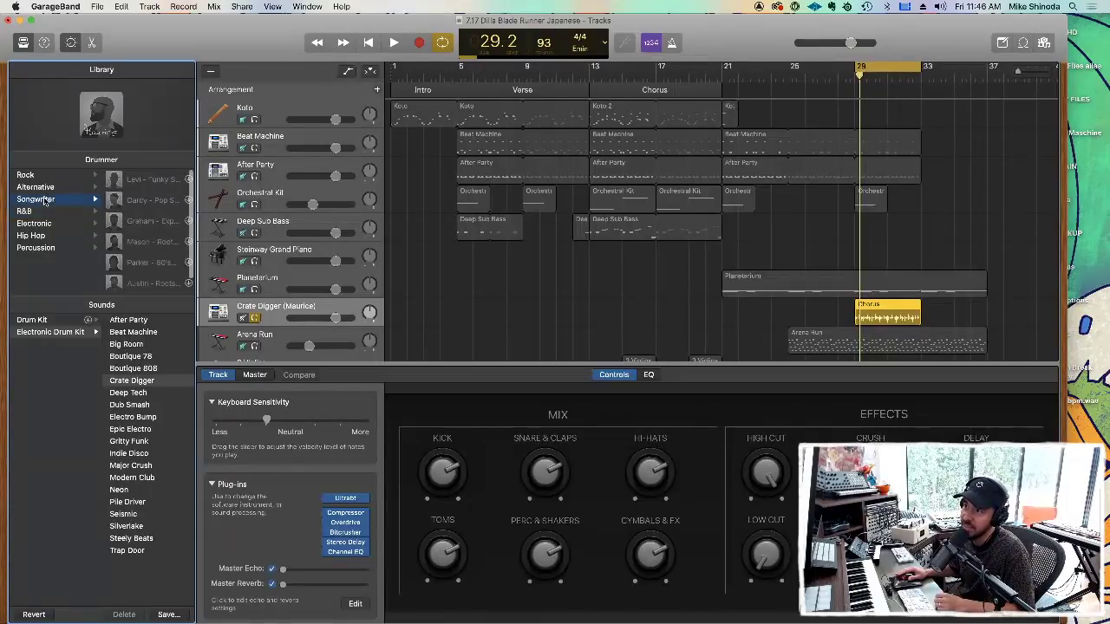
pyautogui.click(75, 187)
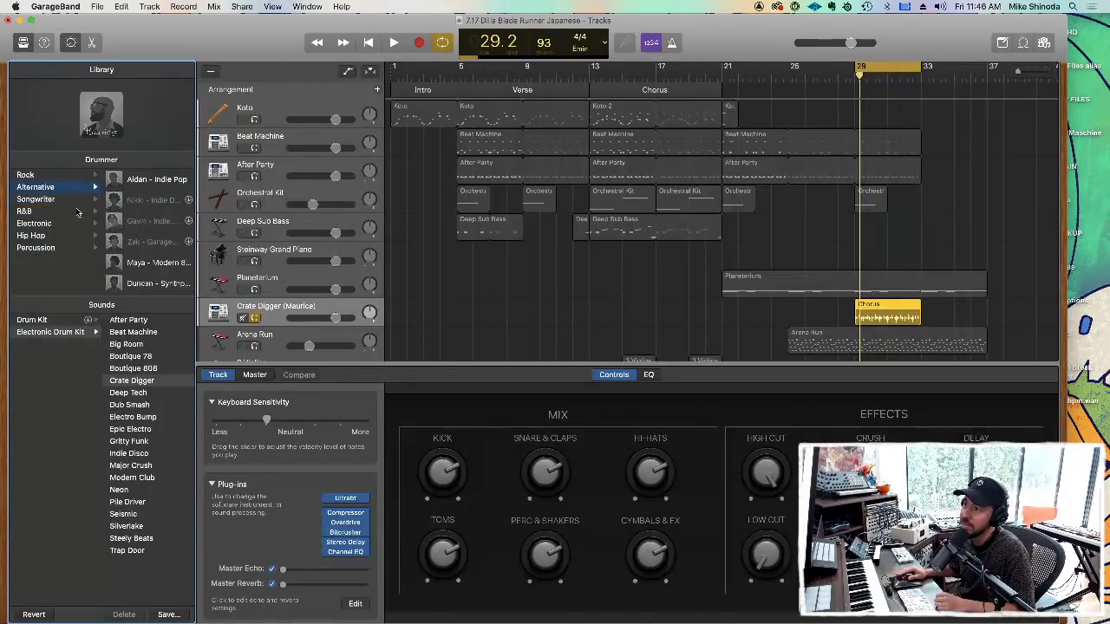
pyautogui.click(151, 263)
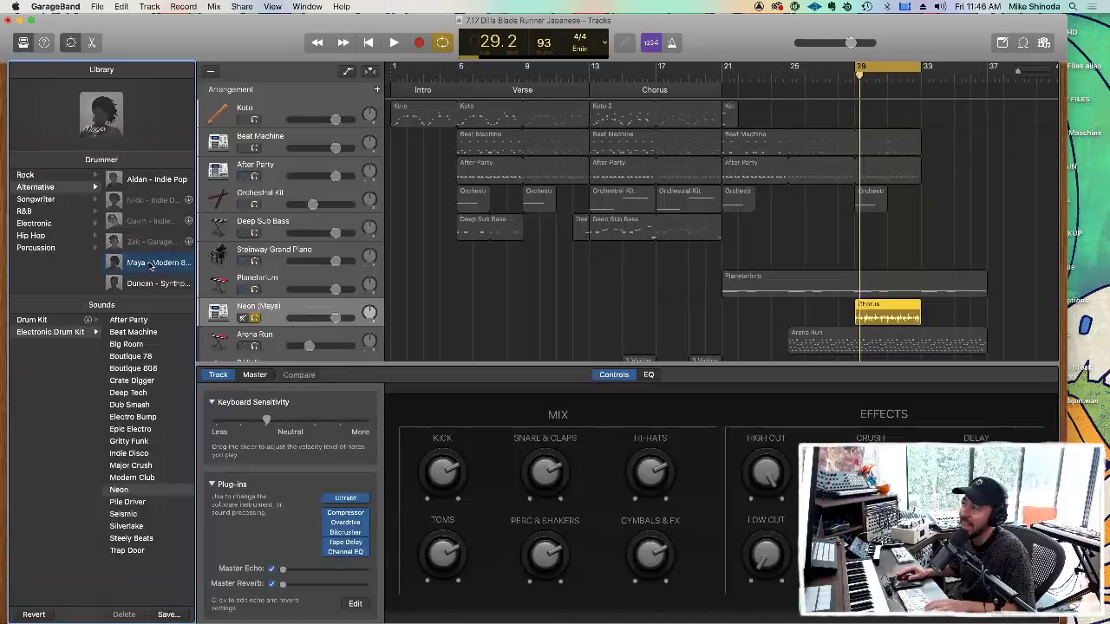
pyautogui.click(44, 321)
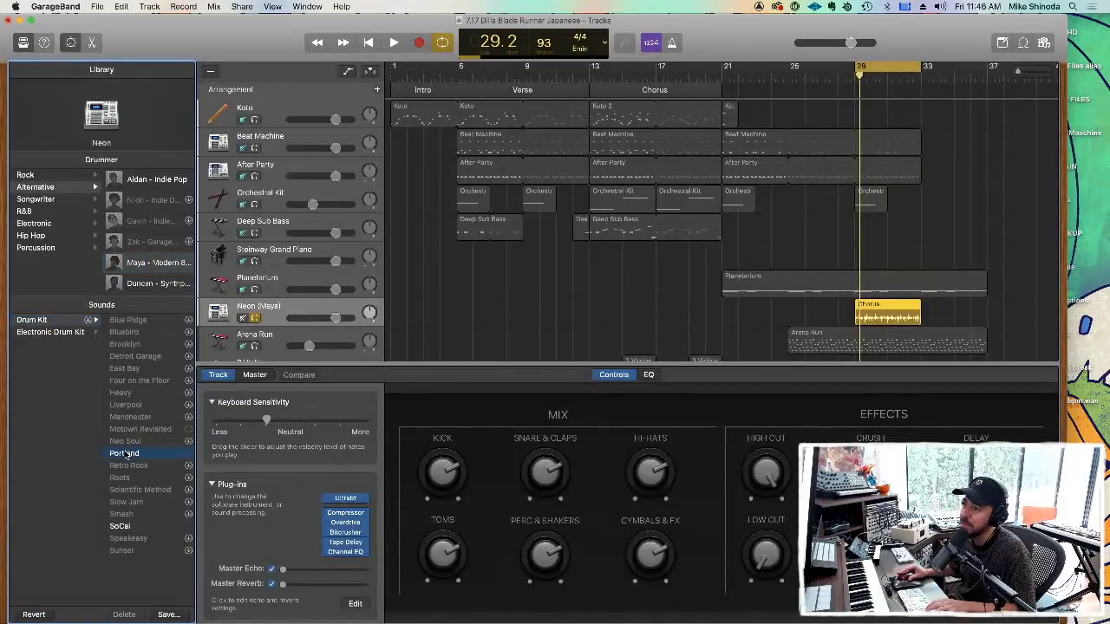
pyautogui.press('space')
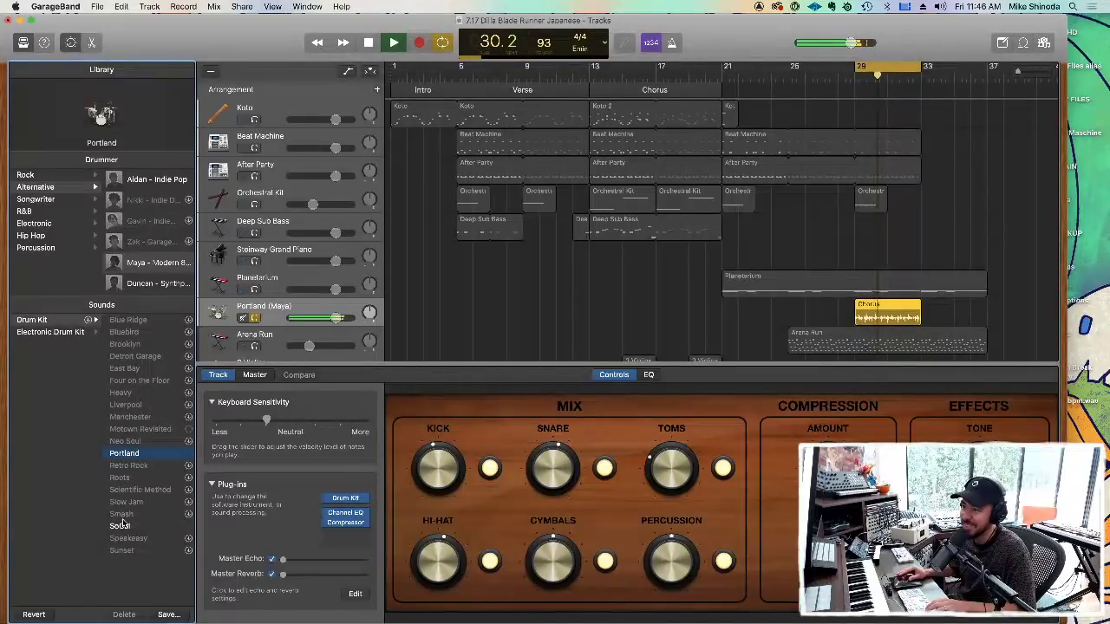
pyautogui.click(121, 526)
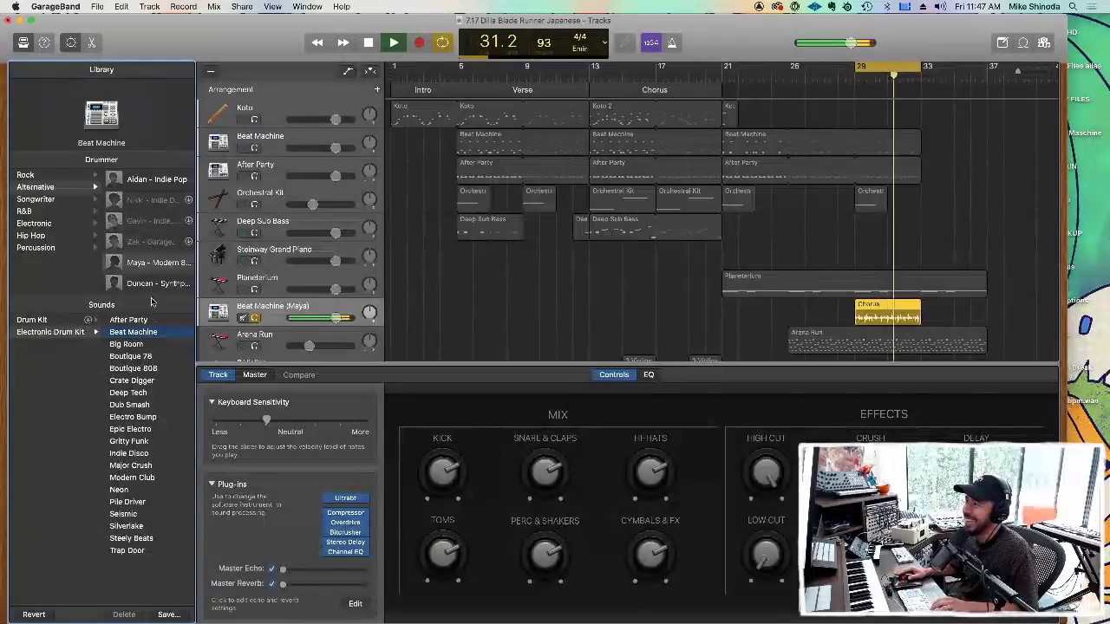
# Try the Rock drummer Kyle - Pop Rock with the Crate Digger, Deep Tech and Dub Smash electronic kits.
pyautogui.click(46, 214)
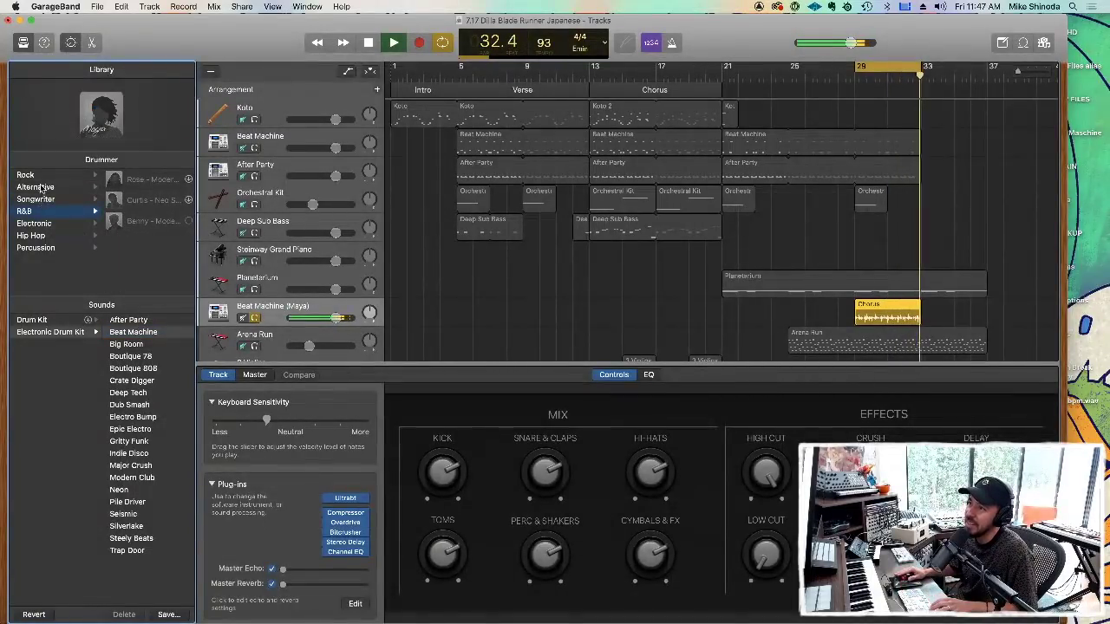
pyautogui.click(41, 175)
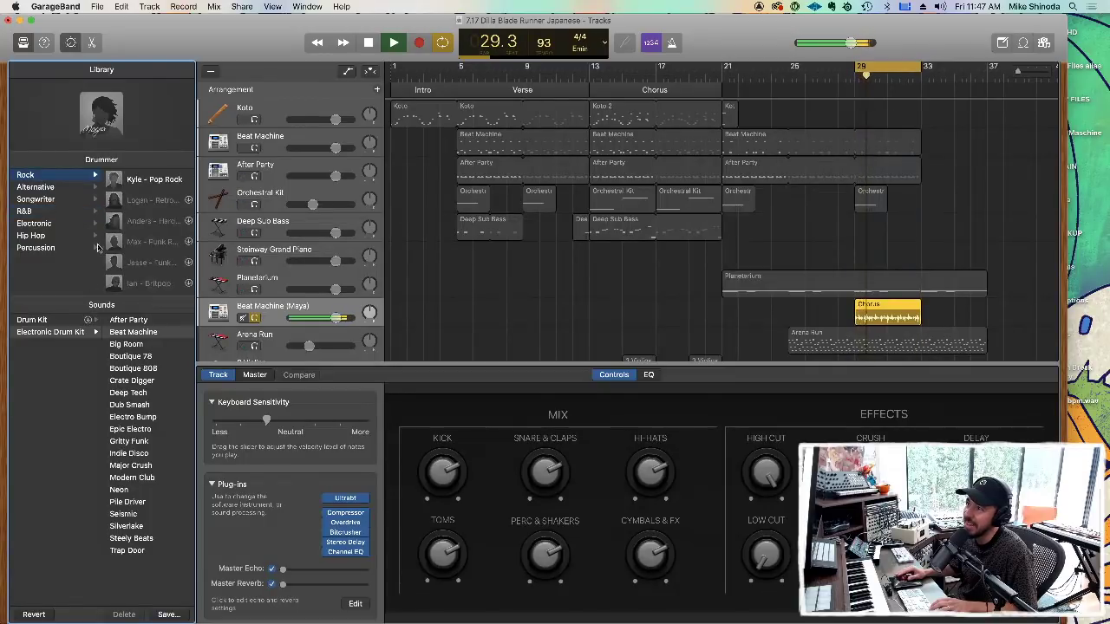
pyautogui.click(149, 179)
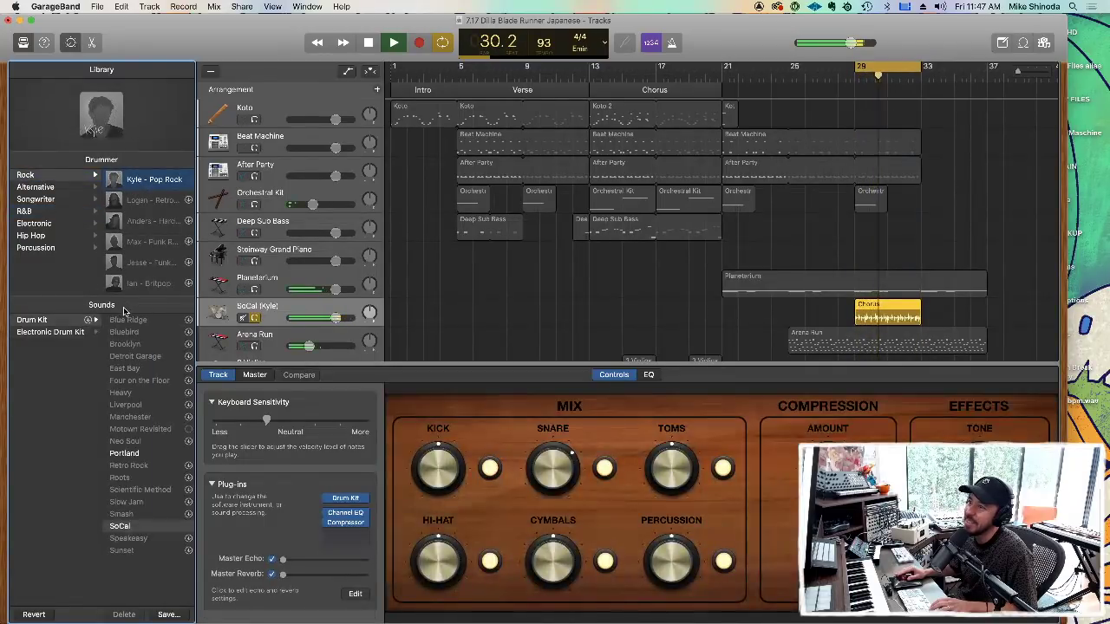
pyautogui.click(50, 331)
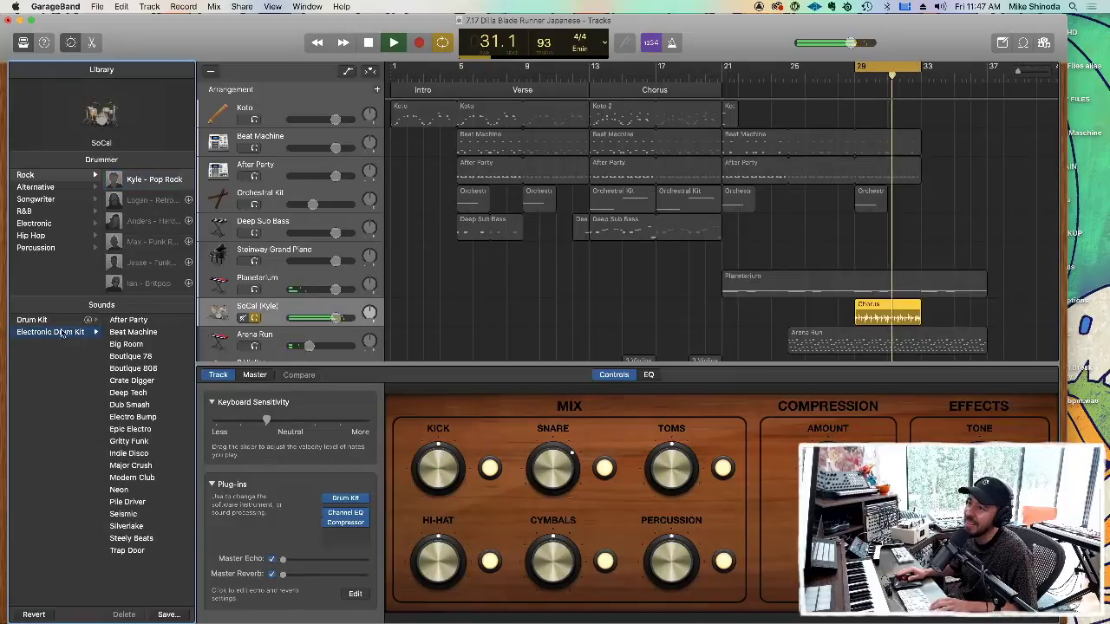
pyautogui.click(132, 381)
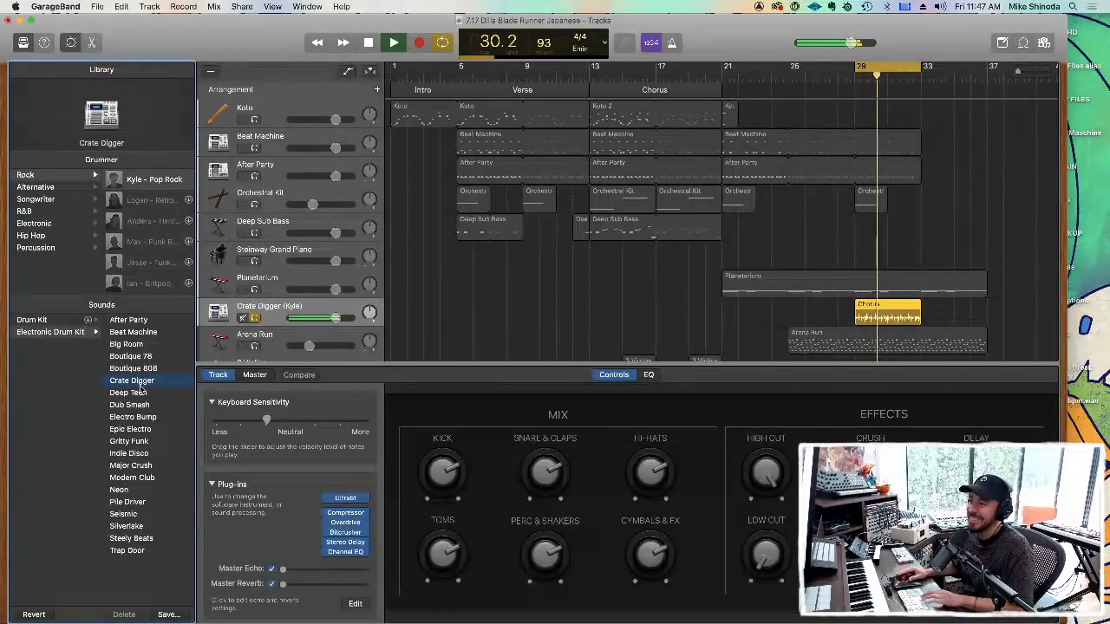
pyautogui.click(139, 395)
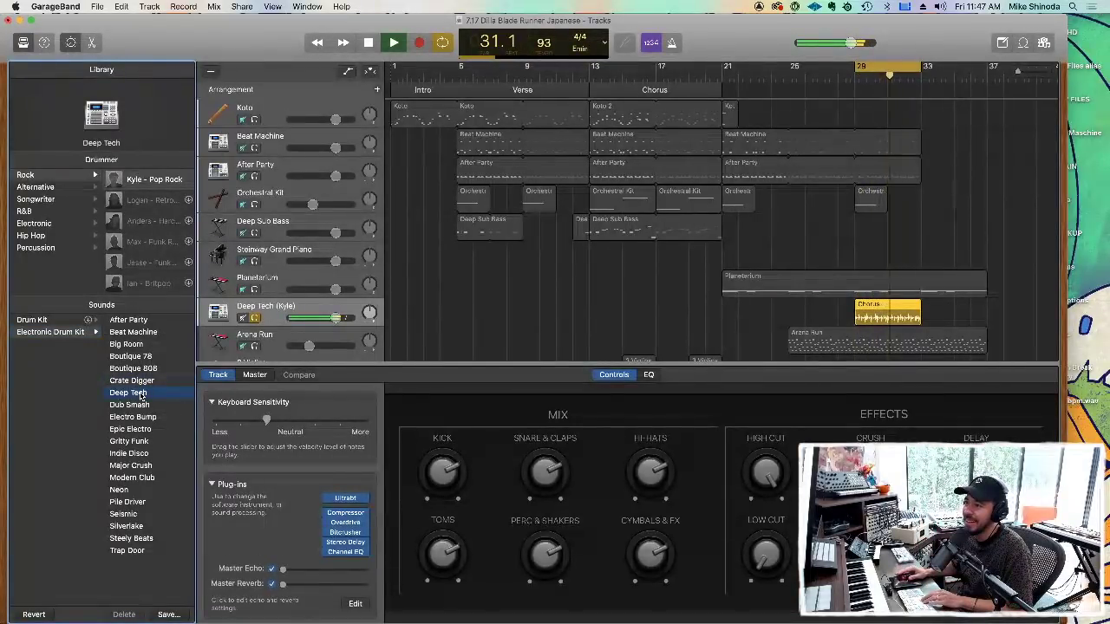
pyautogui.click(135, 407)
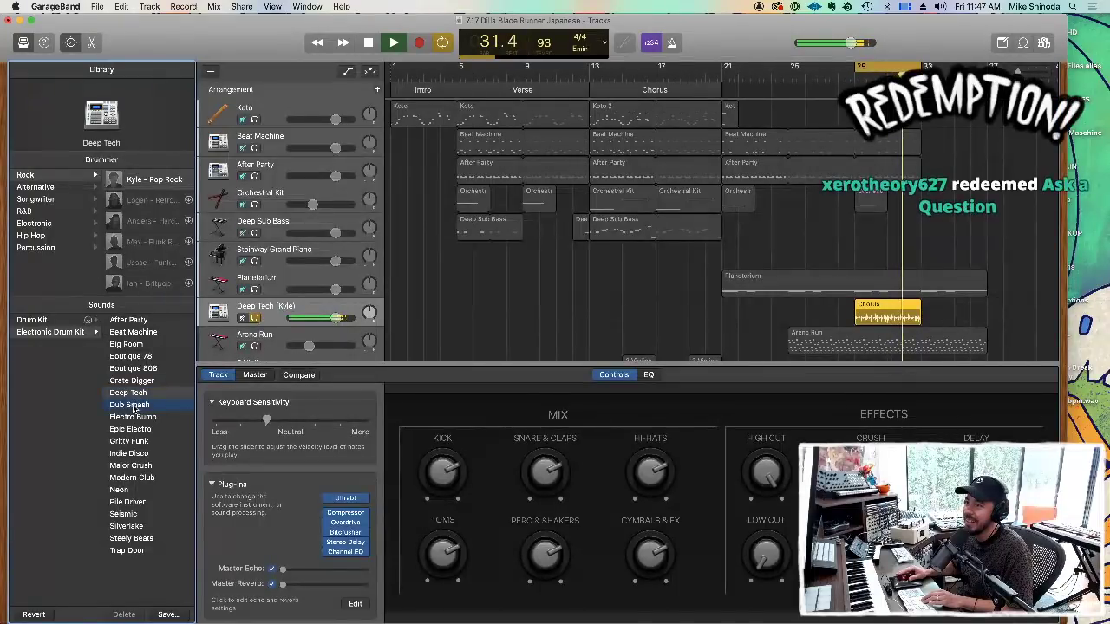
pyautogui.press('space')
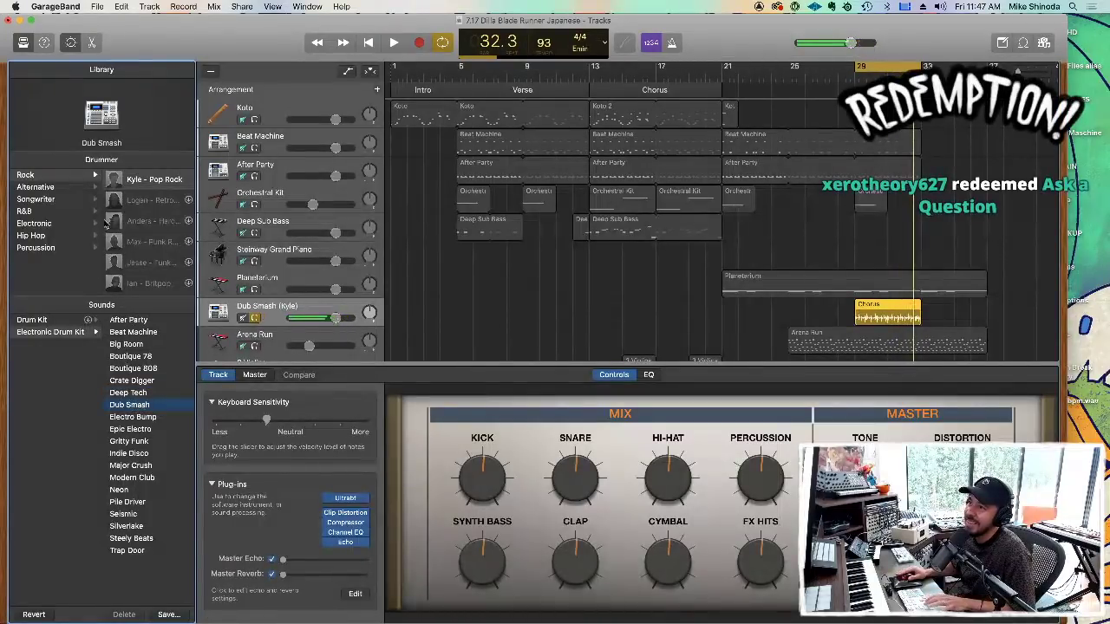
# Assign the Electronic drummer Leah - Tech House to the drummer track and listen to the loop.
pyautogui.click(43, 200)
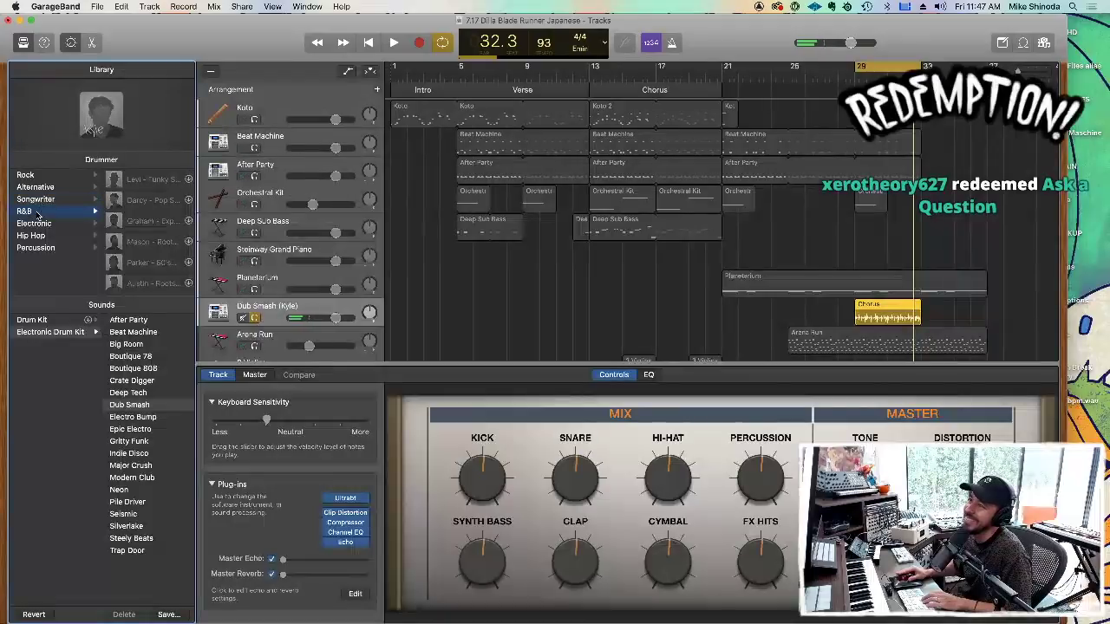
pyautogui.click(44, 225)
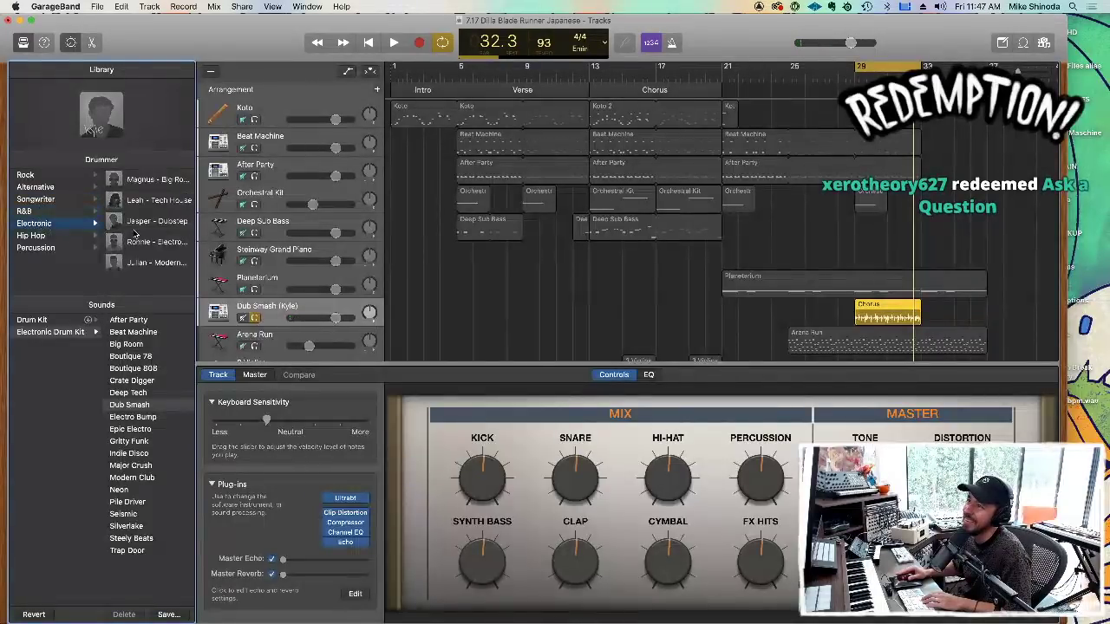
pyautogui.click(135, 201)
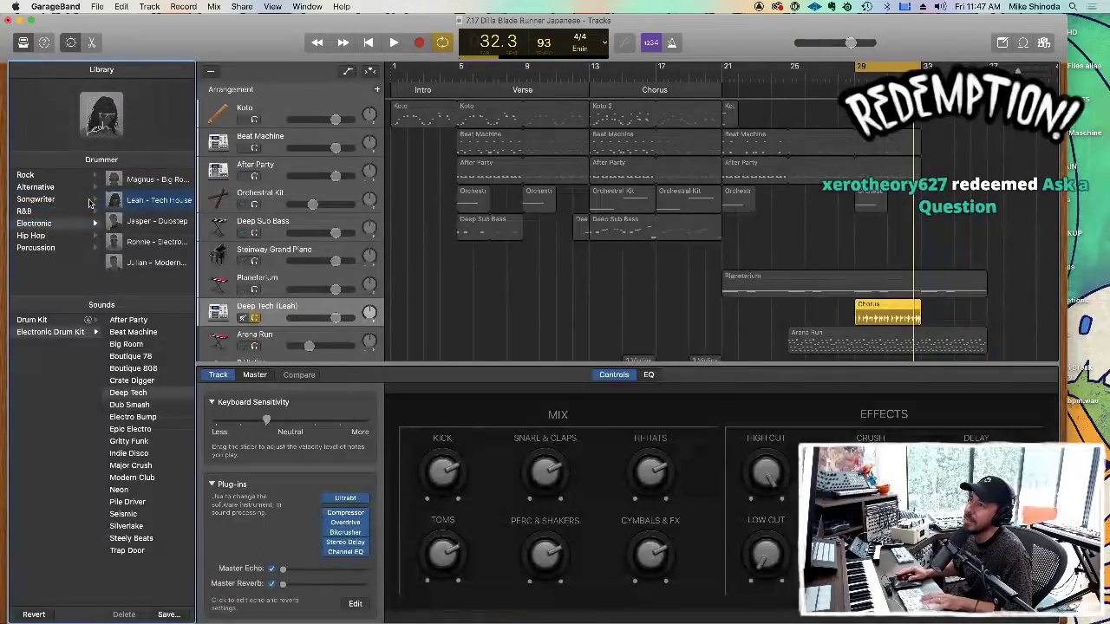
pyautogui.press('space')
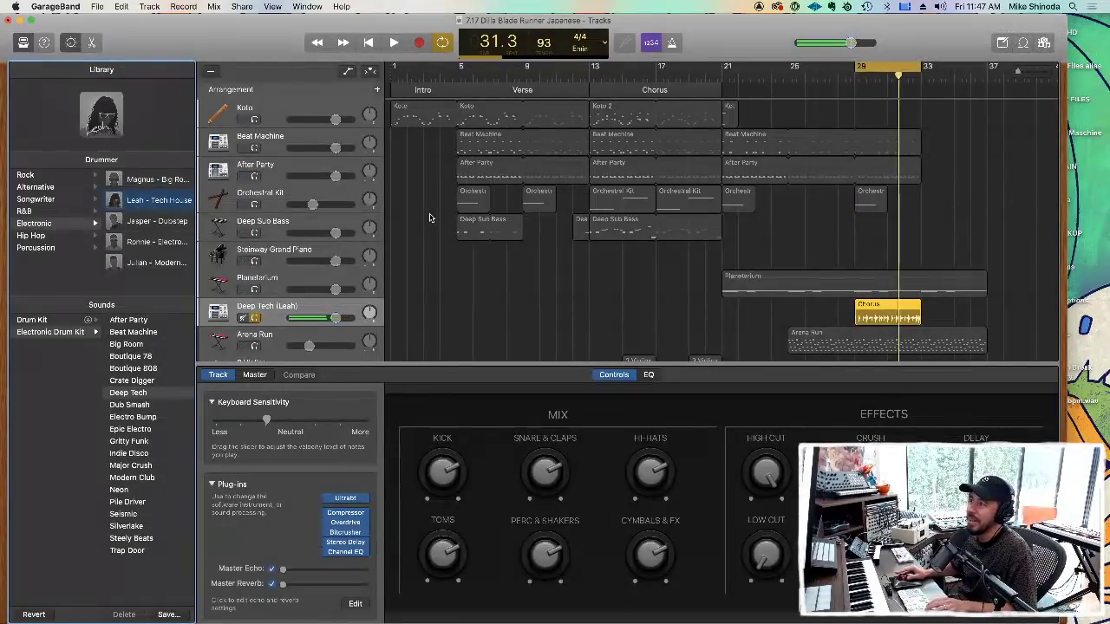
# Unsolo the Deep Tech (Leah) drummer track and open its Chorus region for editing.
pyautogui.click(254, 319)
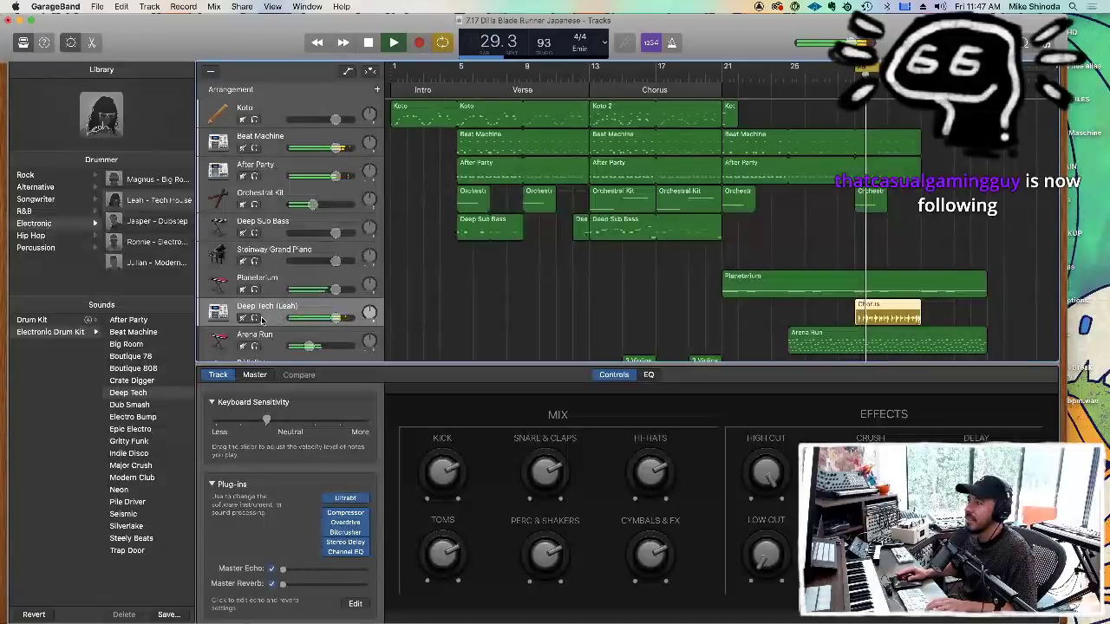
pyautogui.click(337, 318)
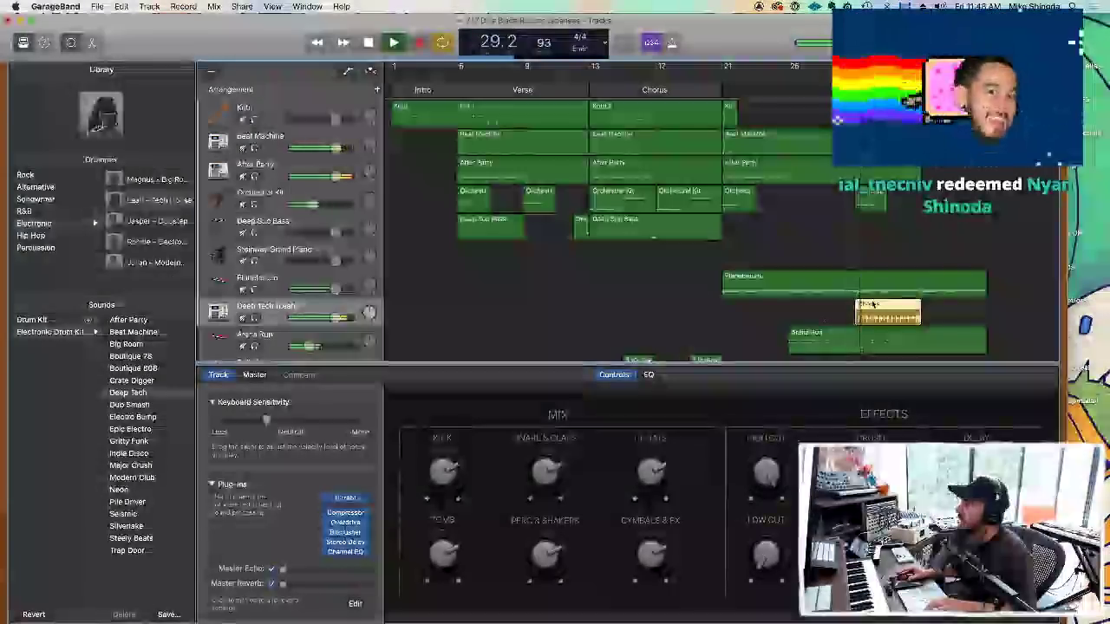
pyautogui.doubleClick(873, 305)
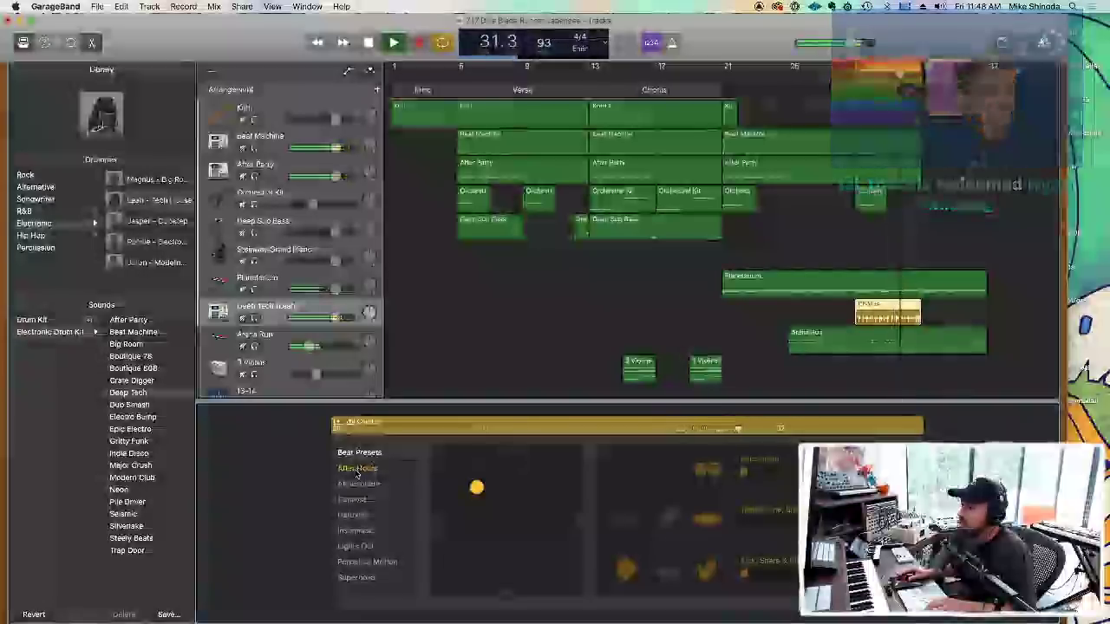
# Try a more complex beat and the Atmosphere preset on the Chorus drummer region, returning to After Hours.
pyautogui.moveTo(477, 490); pyautogui.dragTo(532, 492)
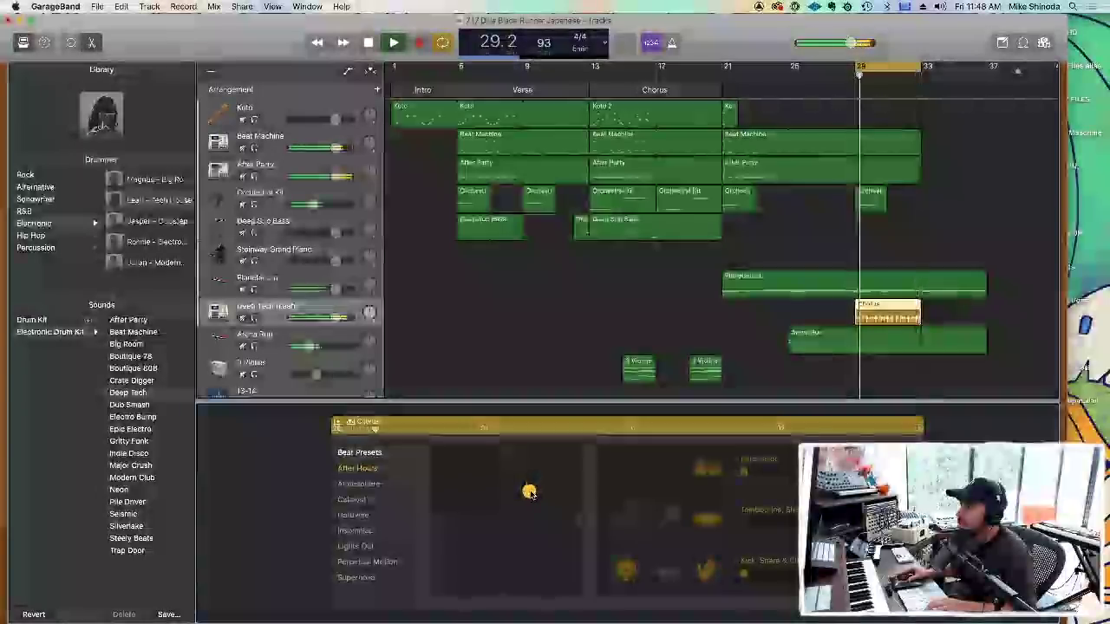
pyautogui.click(363, 485)
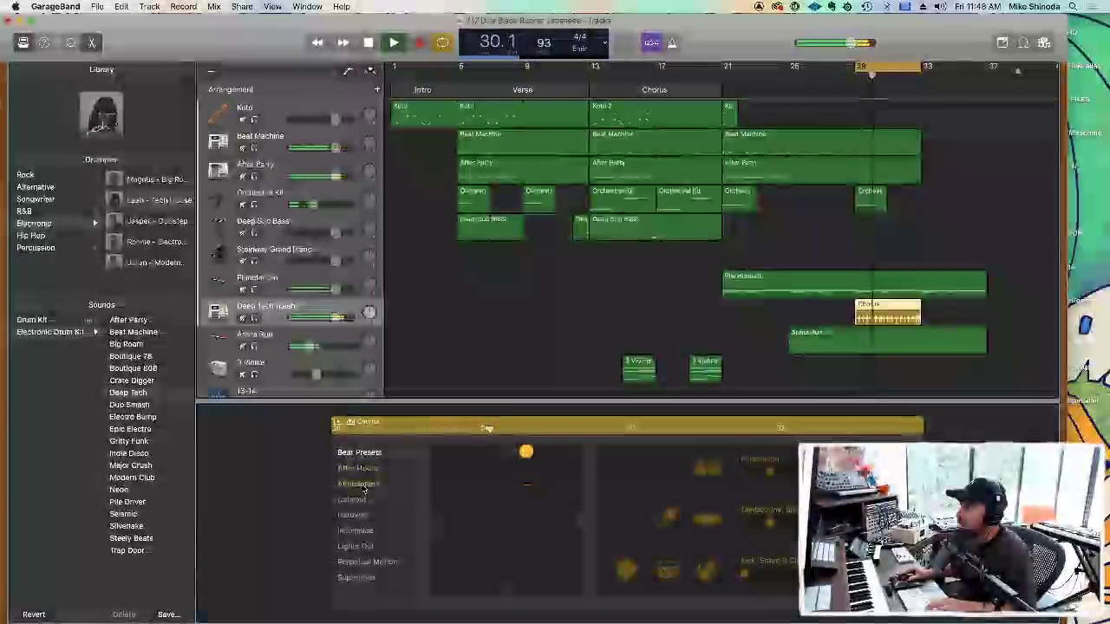
pyautogui.click(367, 468)
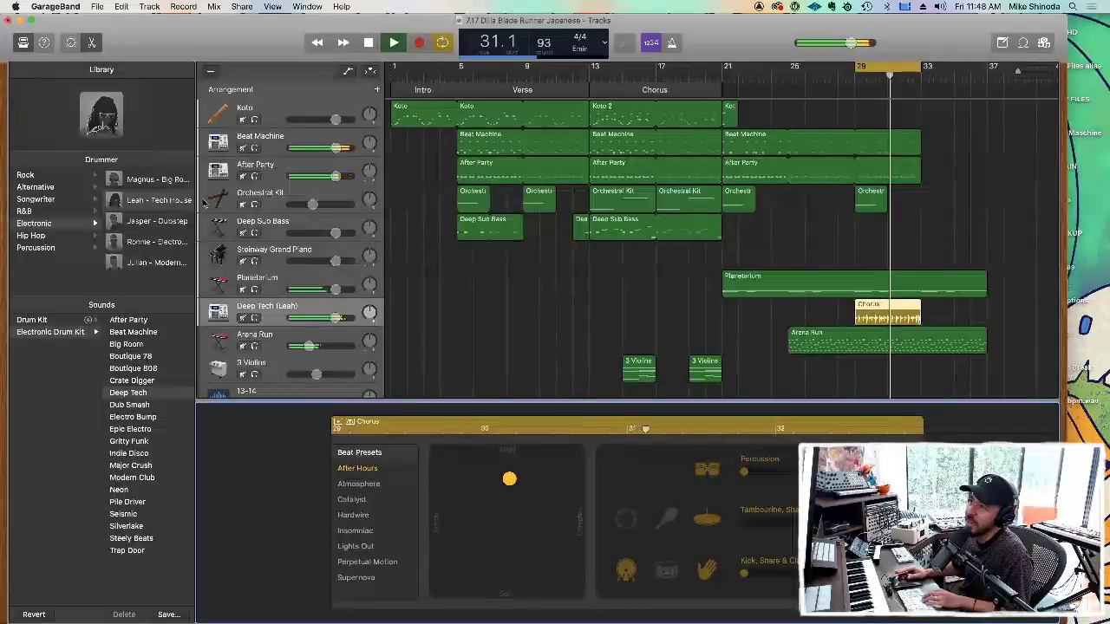
# Try softer, louder, simpler and more complex variations of the After Hours beat during playback.
pyautogui.moveTo(99, 126)
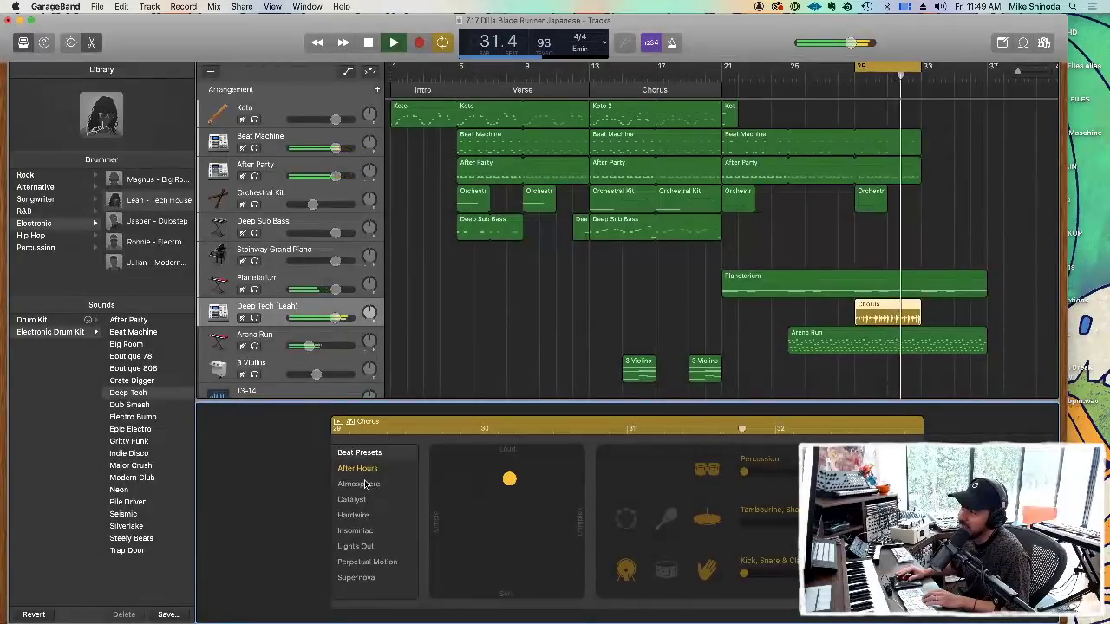
pyautogui.moveTo(509, 479); pyautogui.dragTo(517, 535)
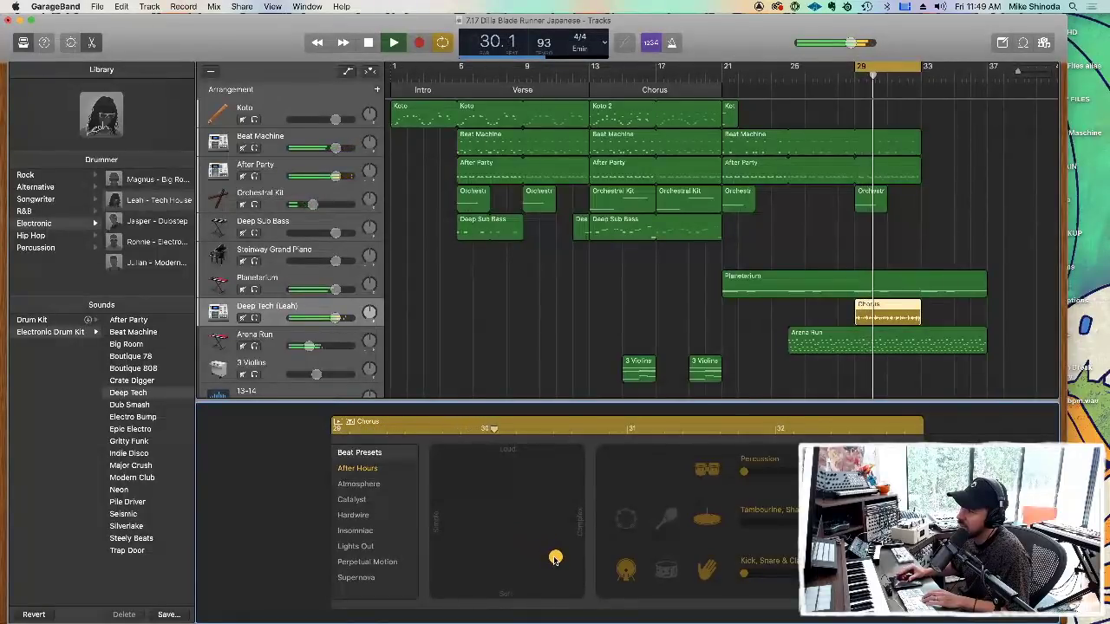
pyautogui.moveTo(555, 558); pyautogui.dragTo(500, 527)
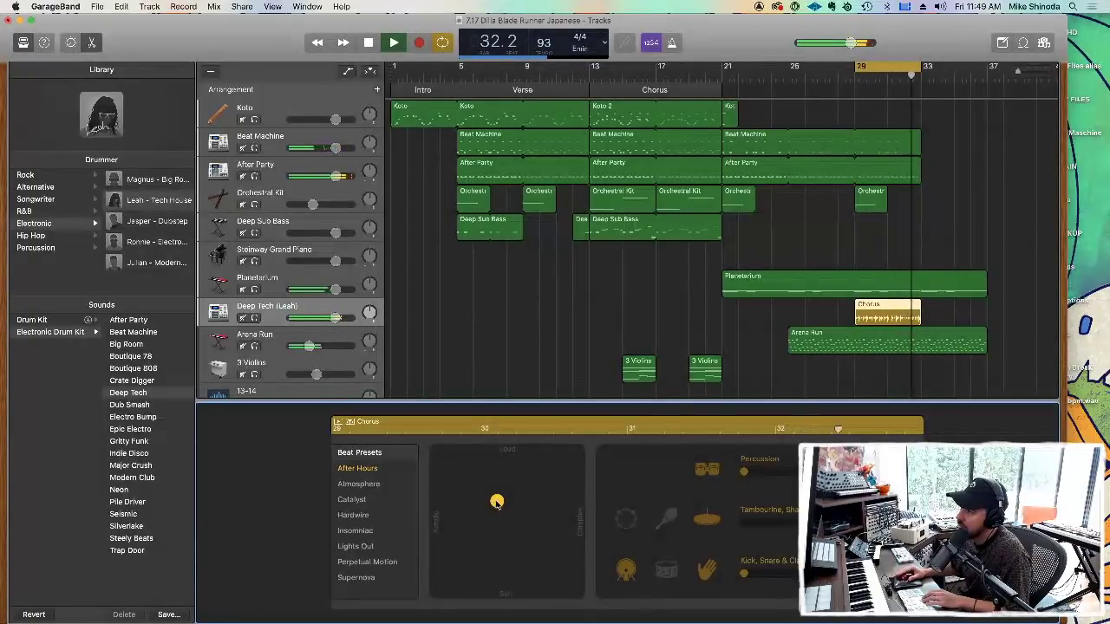
pyautogui.moveTo(497, 503); pyautogui.dragTo(507, 478)
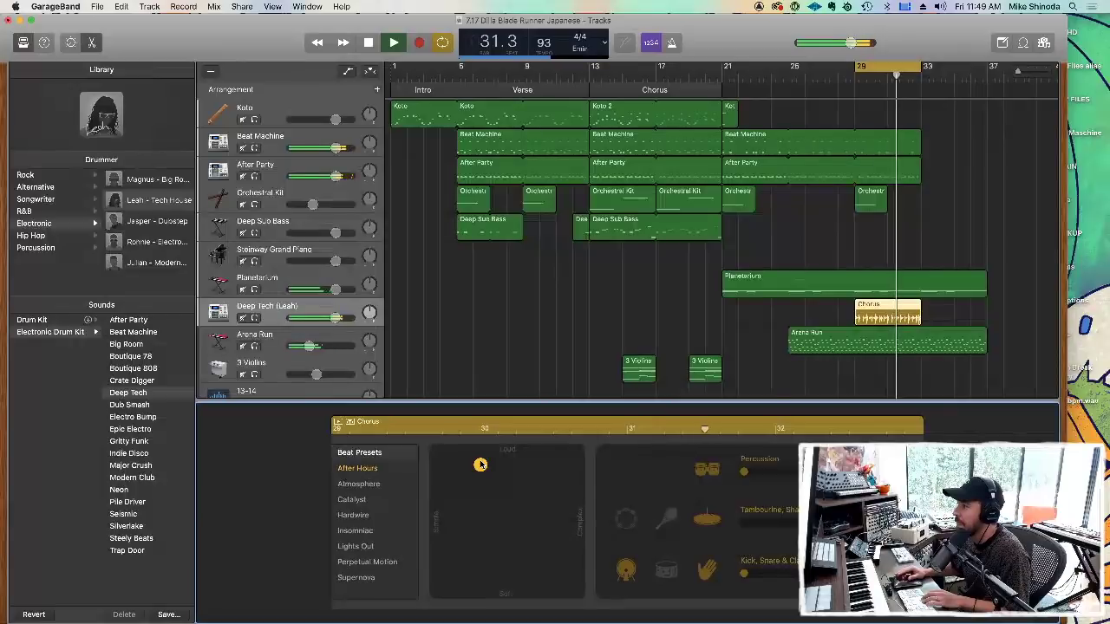
# Audition the Atmosphere, Catalyst and Hardwire beat presets on the Chorus region and settle on After Hours.
pyautogui.click(364, 484)
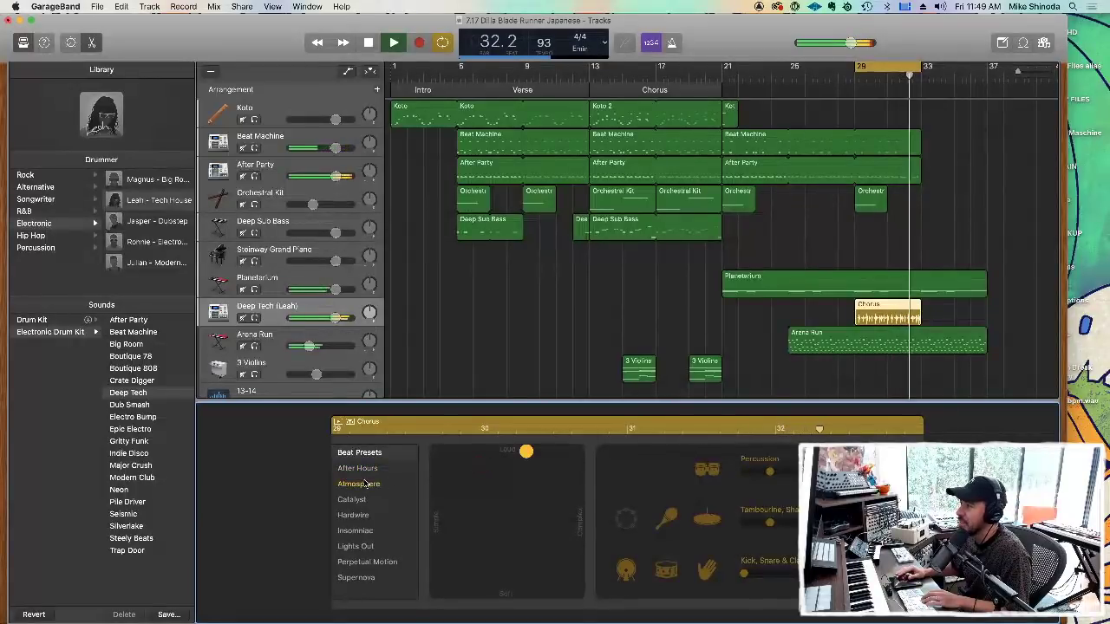
pyautogui.click(348, 500)
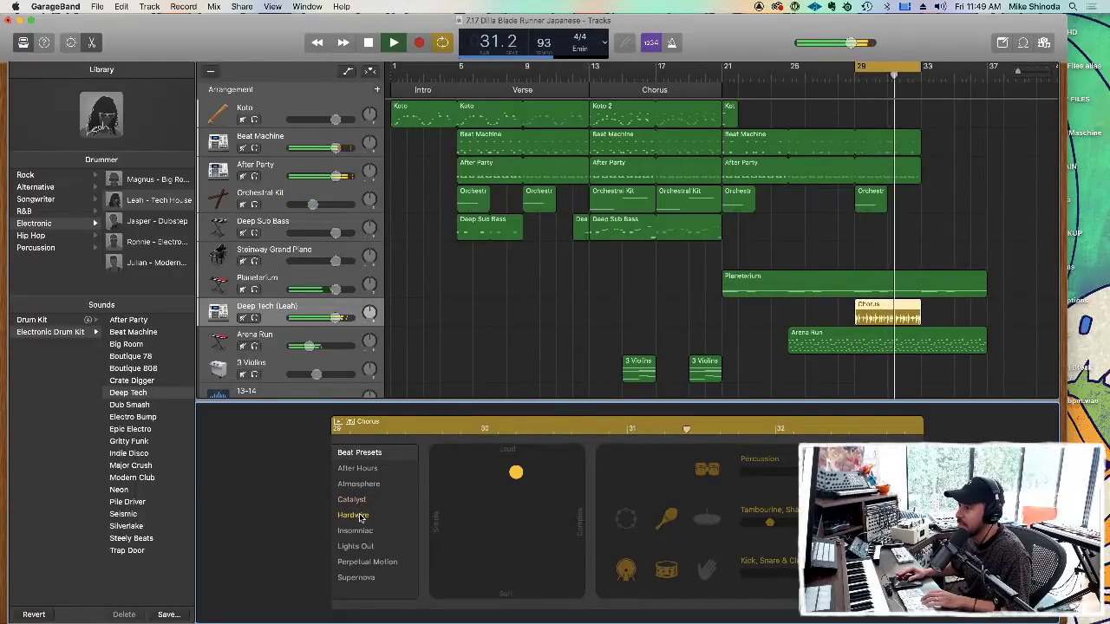
pyautogui.click(362, 518)
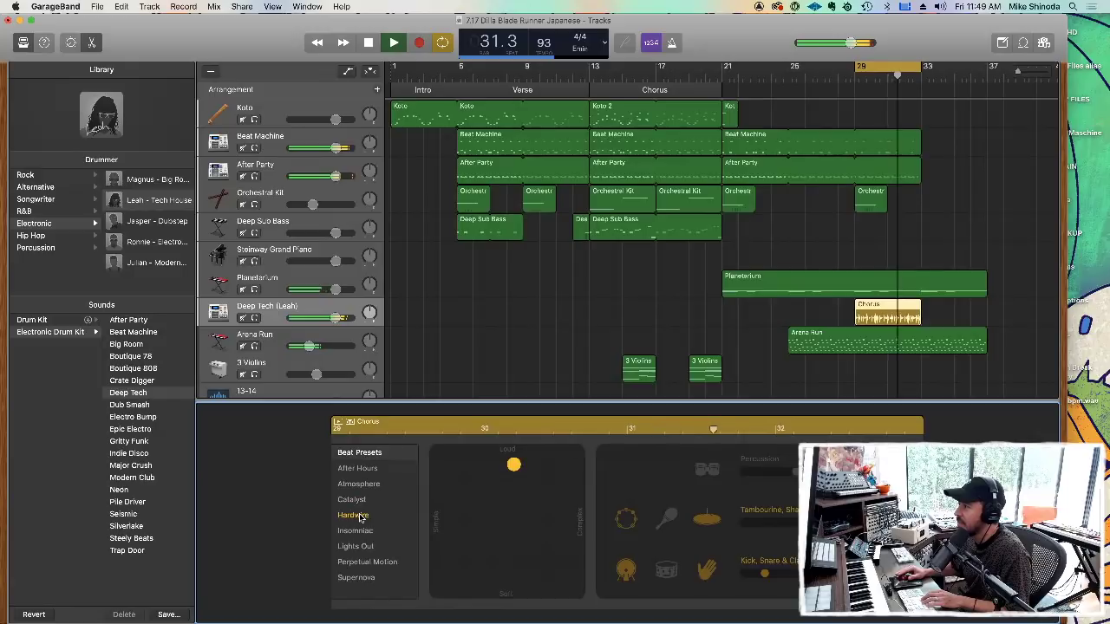
pyautogui.click(362, 469)
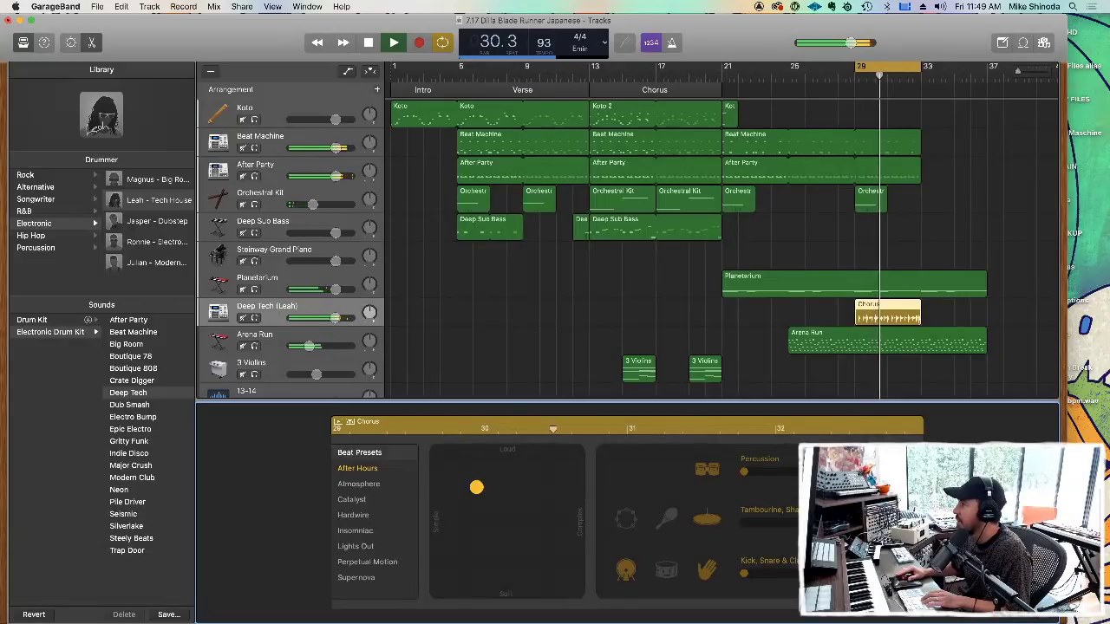
# Play the song from bar 1 with looping off and slightly lower the Deep Tech drummer track's volume.
pyautogui.press('space')
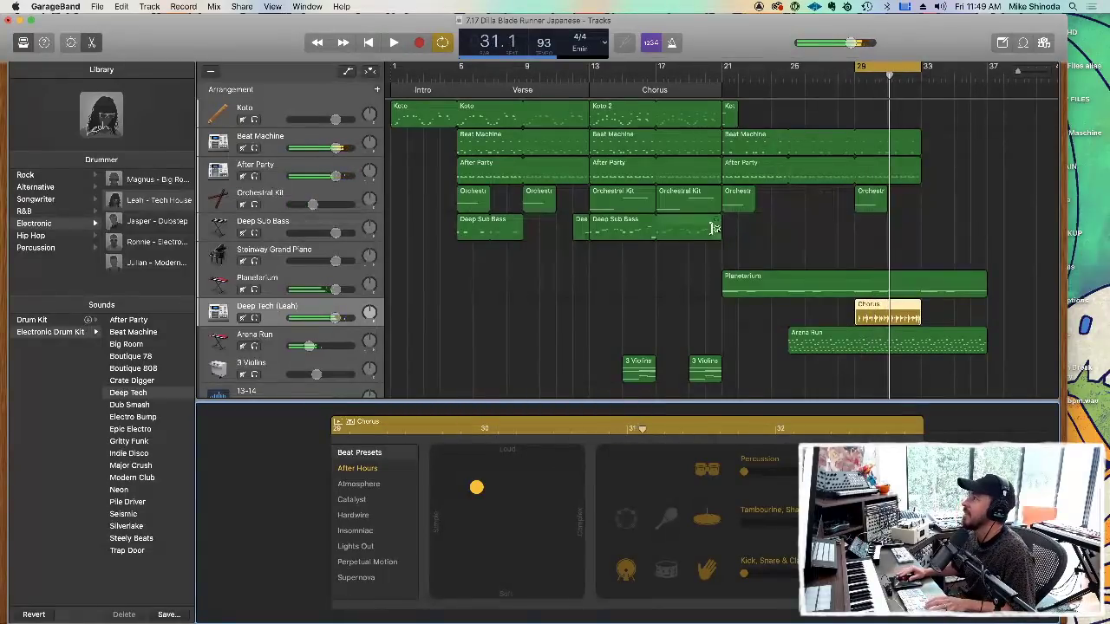
pyautogui.click(664, 266)
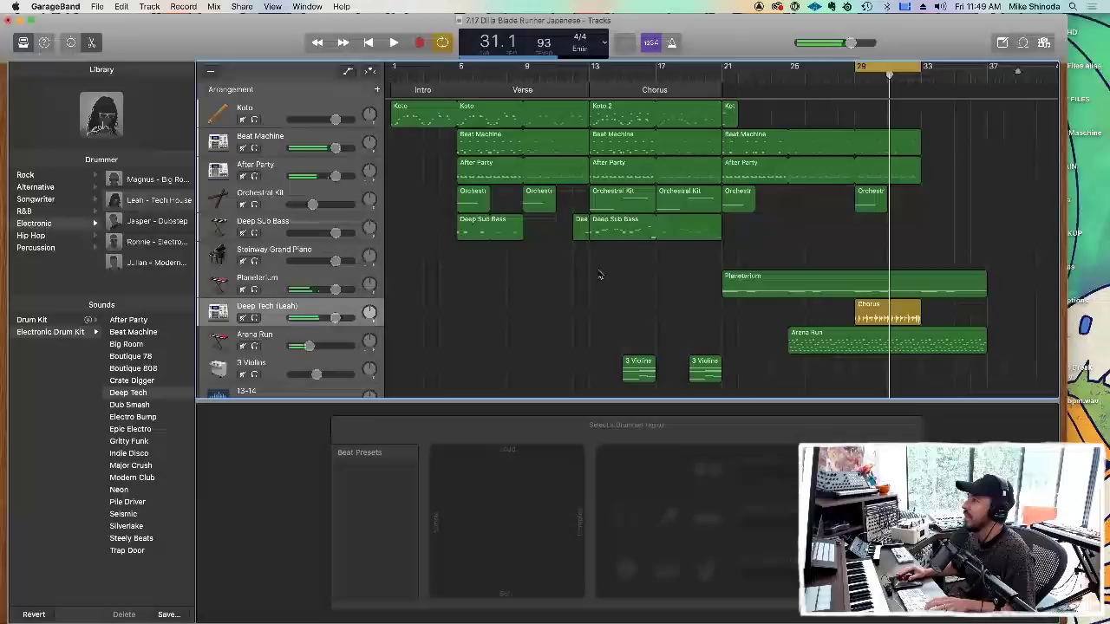
pyautogui.click(391, 87)
pyautogui.press('Return')
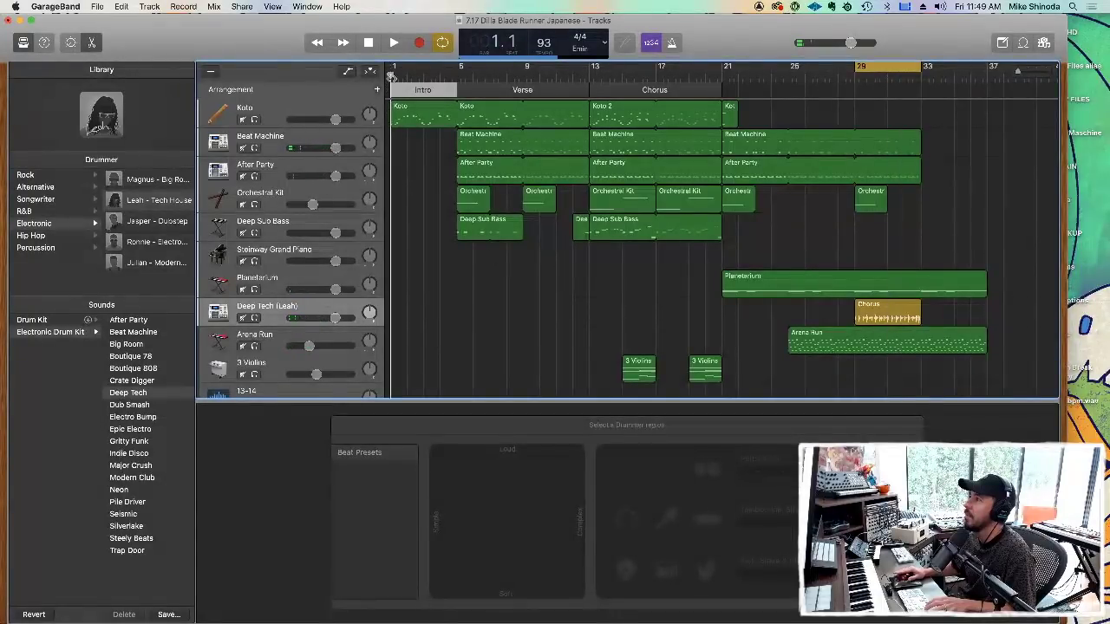
pyautogui.press('space')
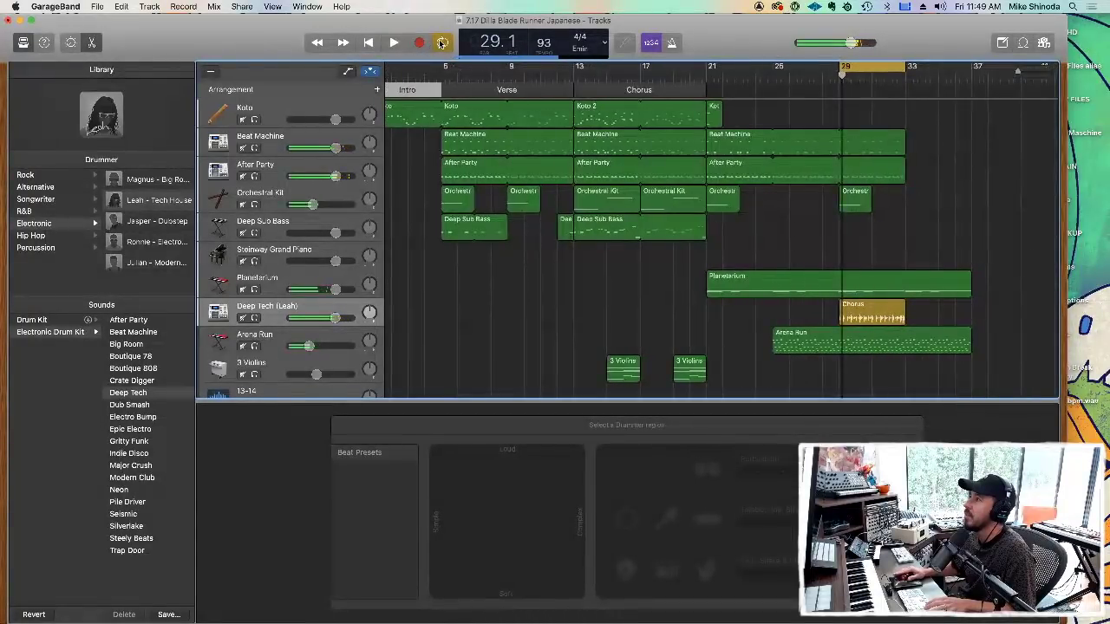
pyautogui.click(443, 42)
pyautogui.click(365, 43)
pyautogui.click(392, 43)
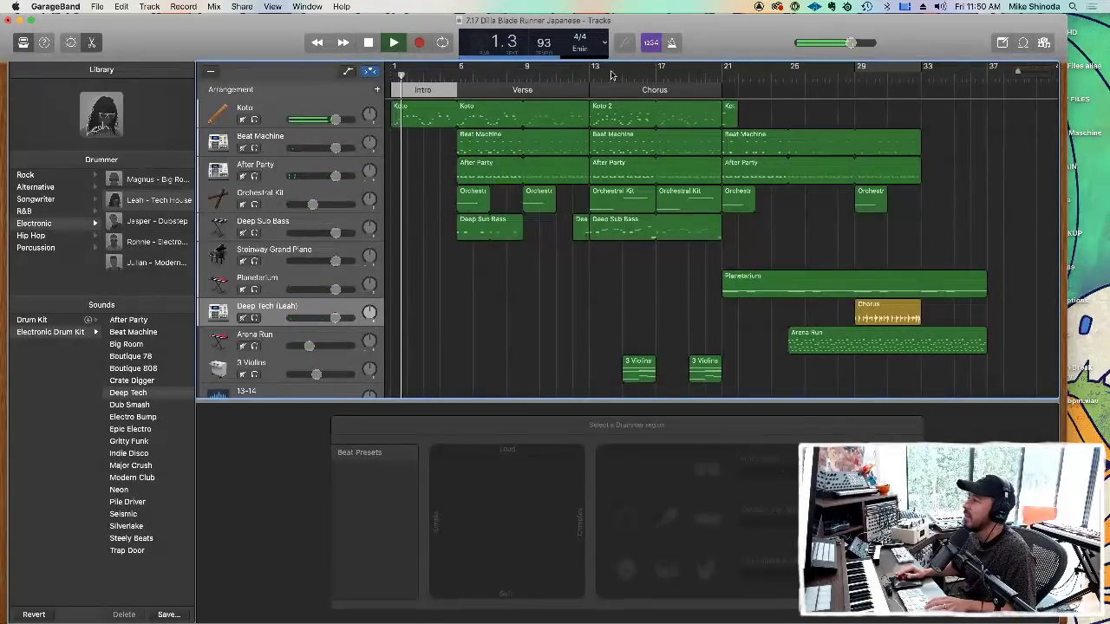
pyautogui.moveTo(335, 317); pyautogui.dragTo(326, 320)
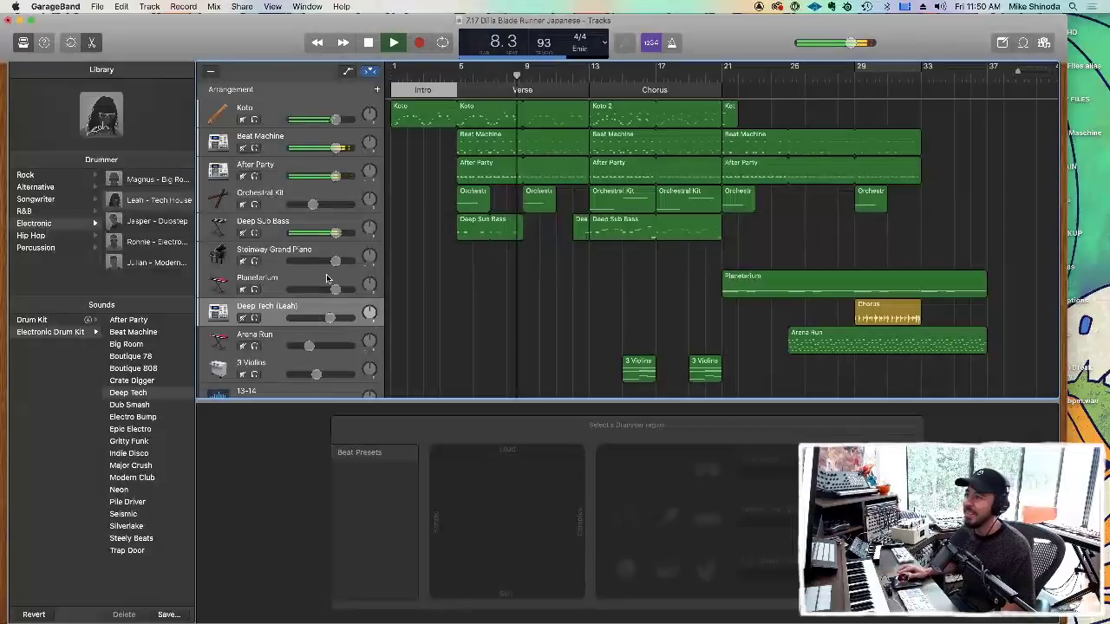
# Add a new audio track for microphone recording from Input 1 below the Mellow Chimes track.
pyautogui.scroll(-3, 327, 279)
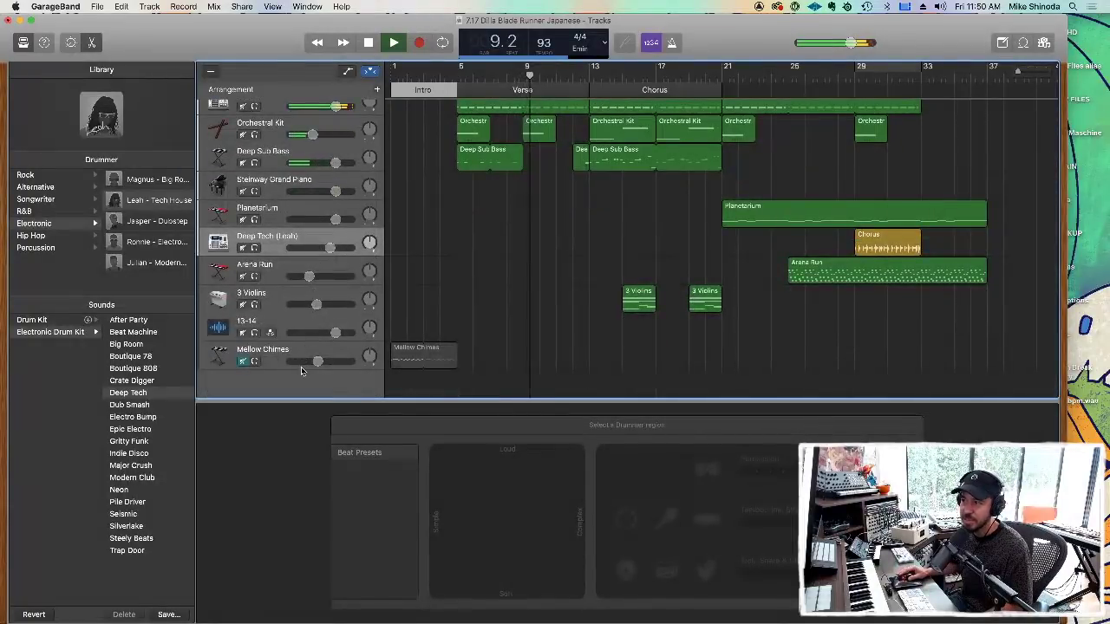
pyautogui.click(269, 352)
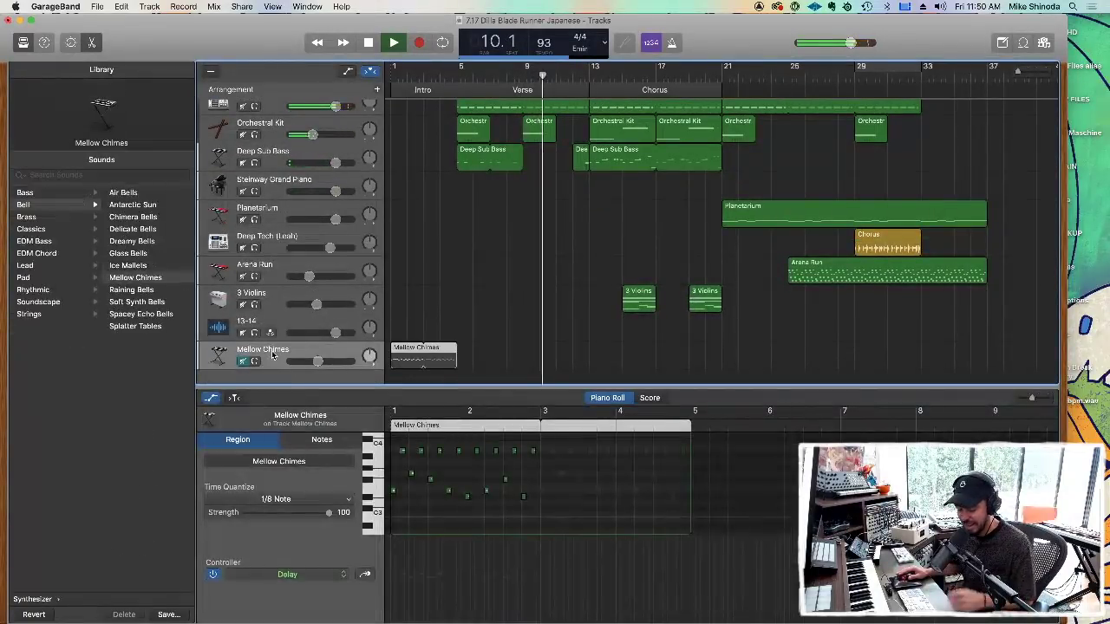
pyautogui.click(209, 71)
pyautogui.click(471, 122)
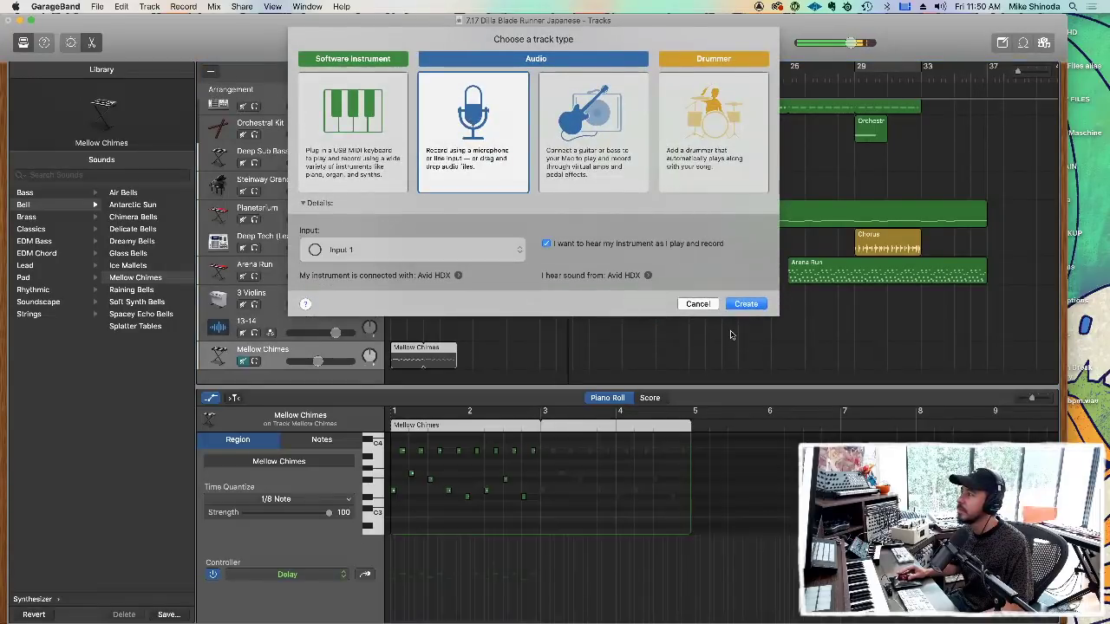
pyautogui.click(746, 304)
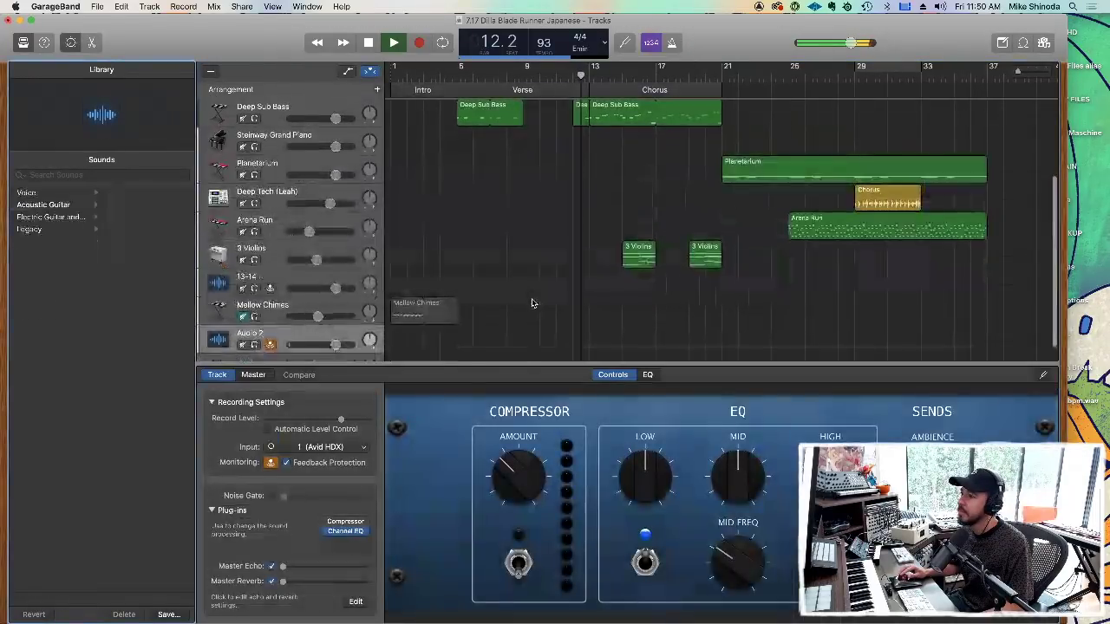
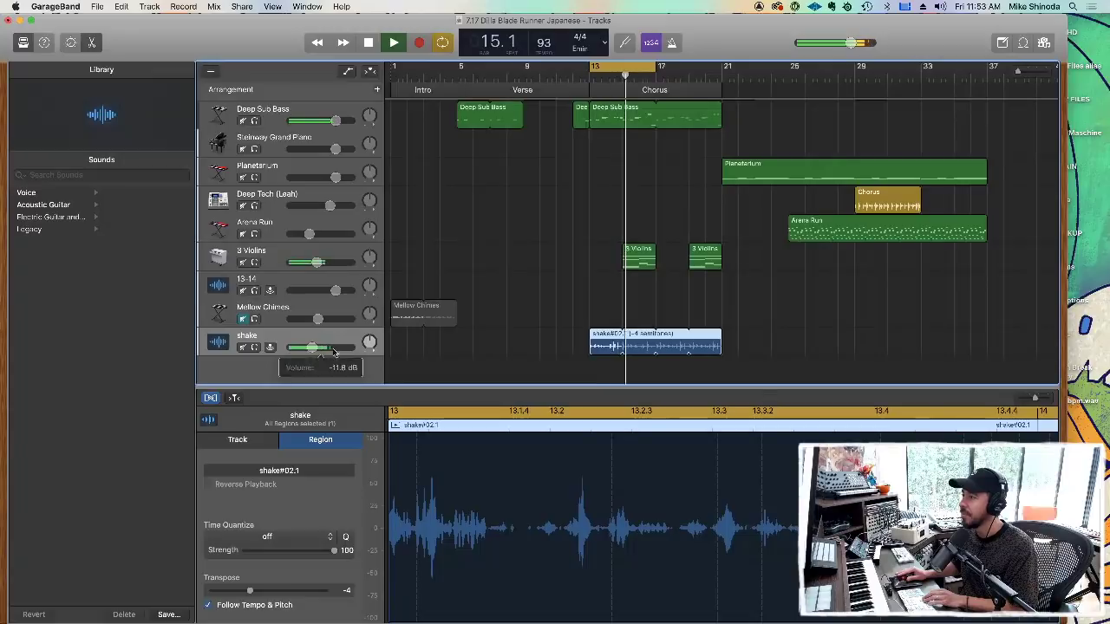
# Pan the shake track toward the left and unmute the Mellow Chimes track.
pyautogui.moveTo(369, 344)
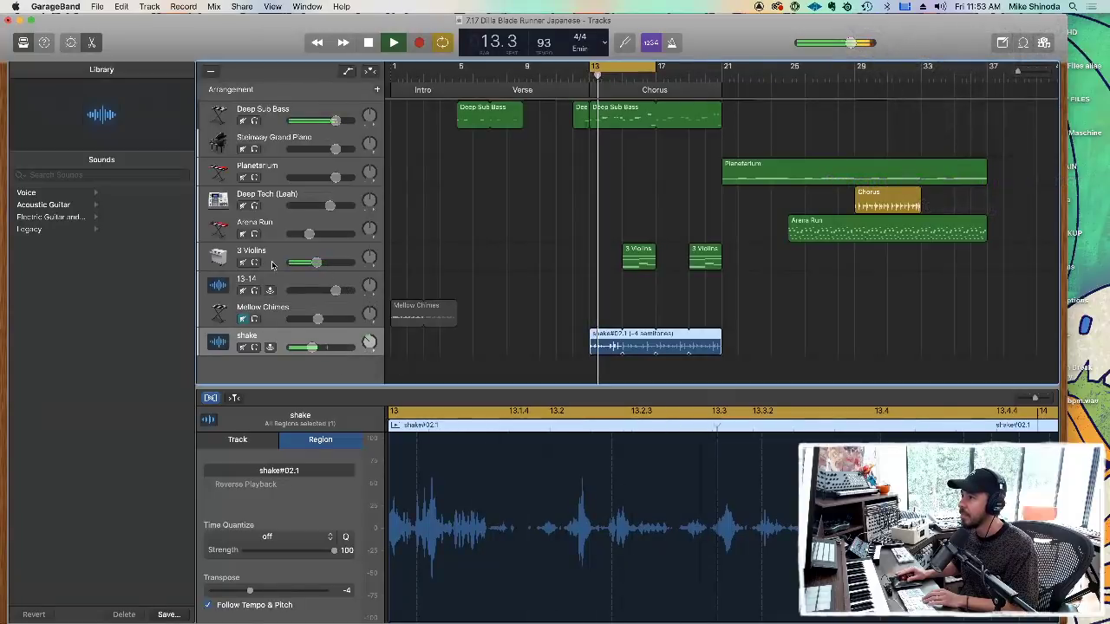
pyautogui.click(280, 303)
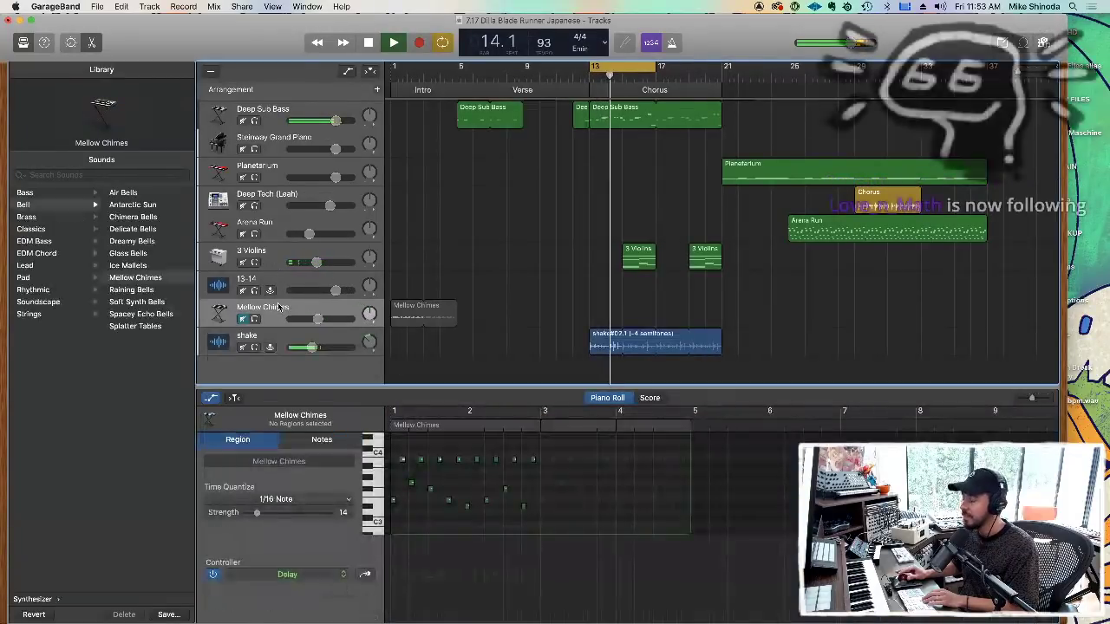
pyautogui.click(243, 320)
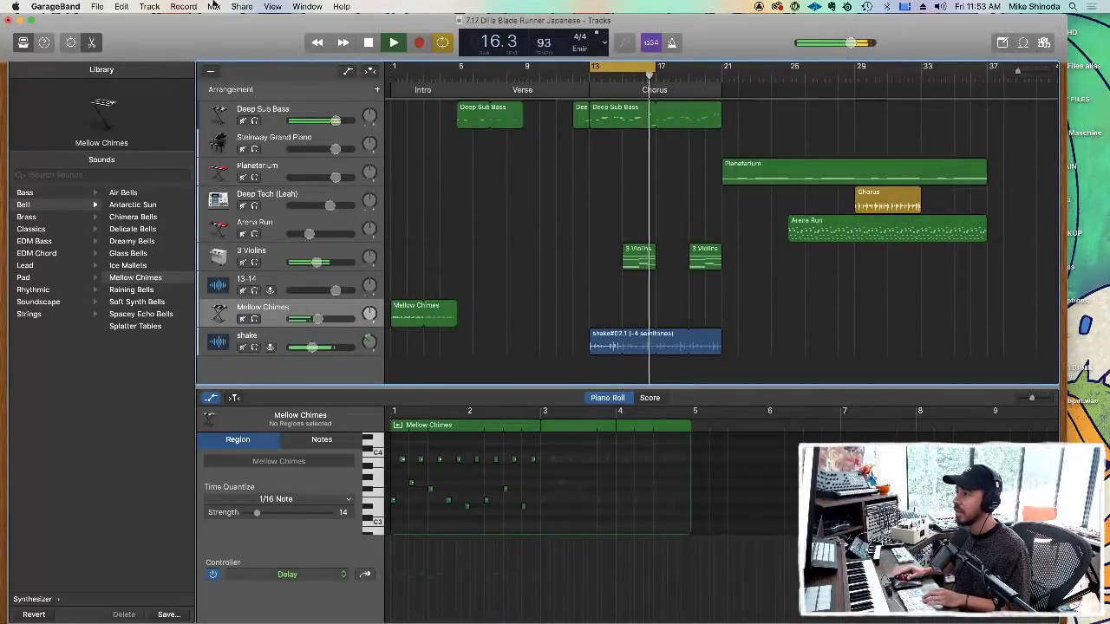
# Select the Mellow Chimes intro region and listen to it from bar 1 with looping off.
pyautogui.click(401, 313)
pyautogui.press('space')
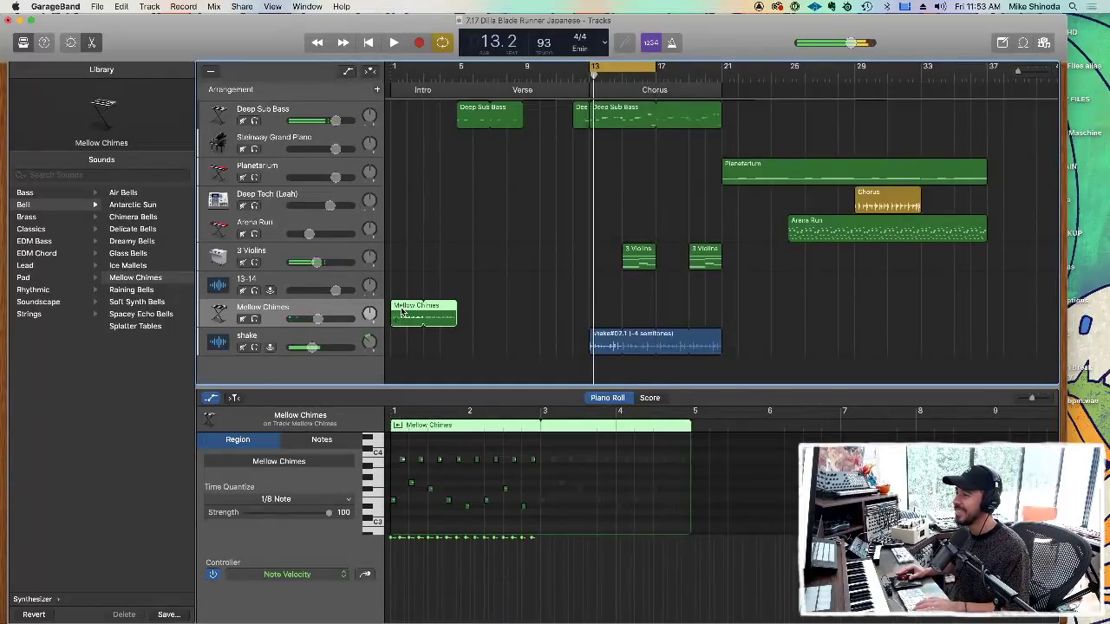
pyautogui.click(386, 78)
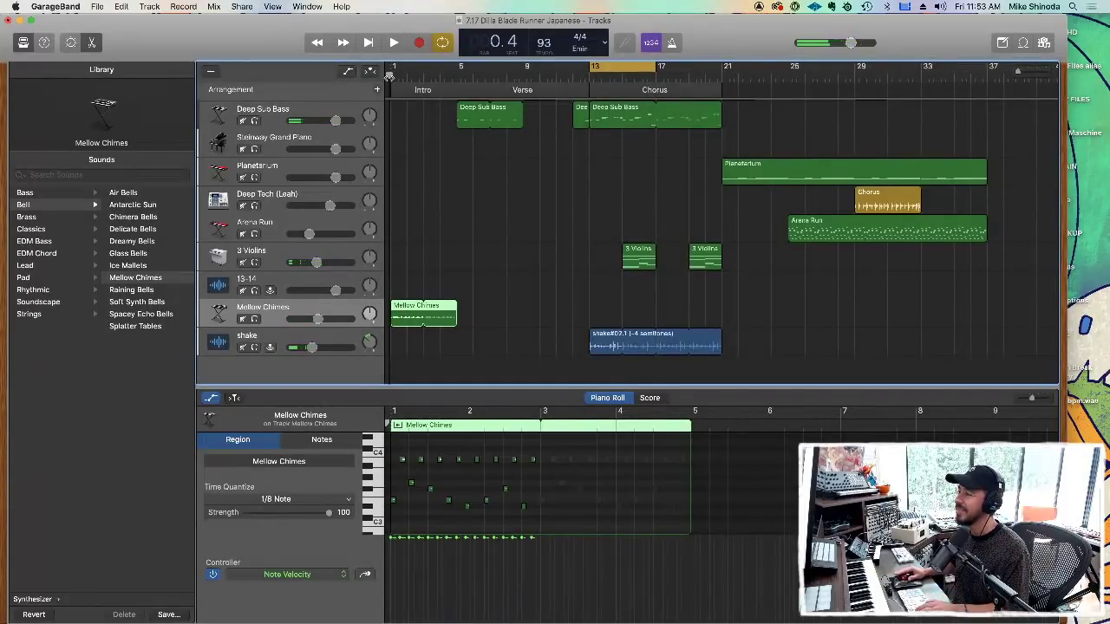
pyautogui.press('space')
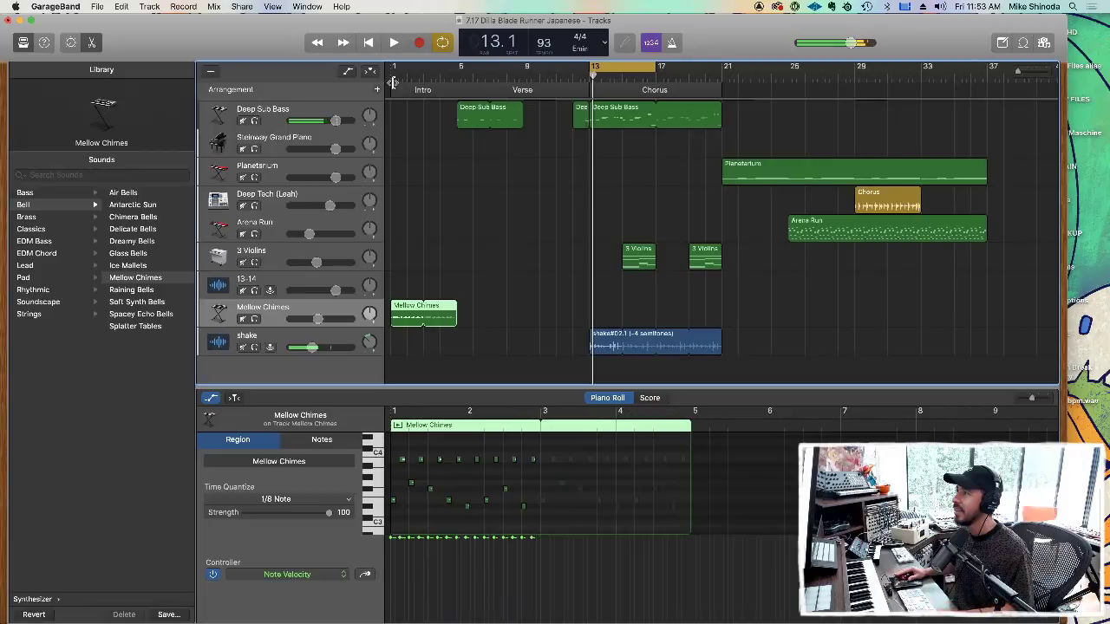
pyautogui.press('Return')
pyautogui.press('space')
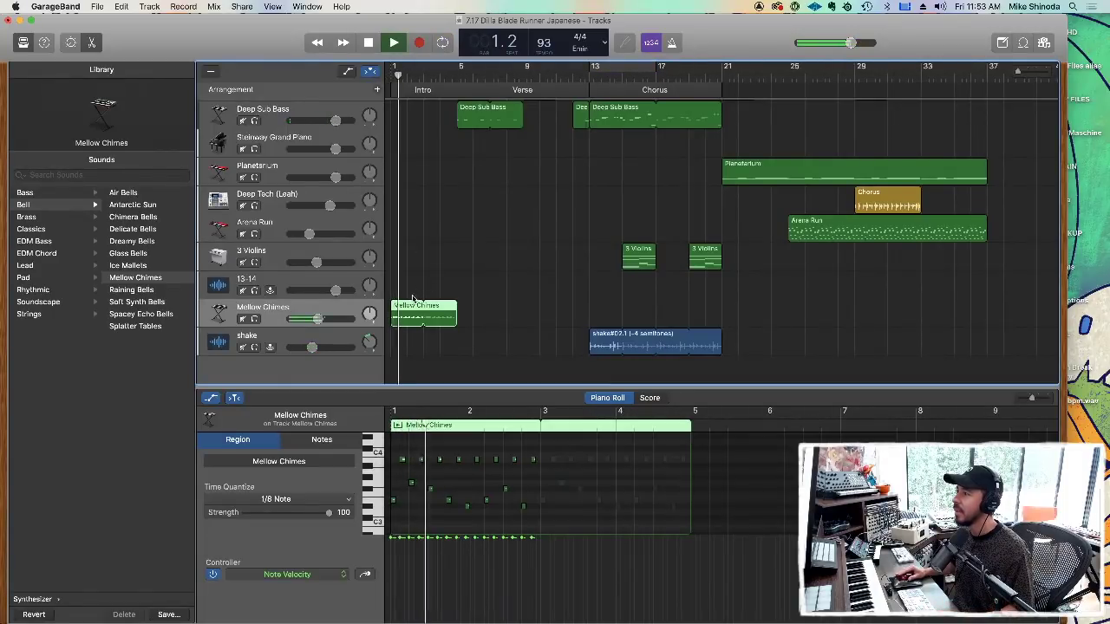
pyautogui.press('space')
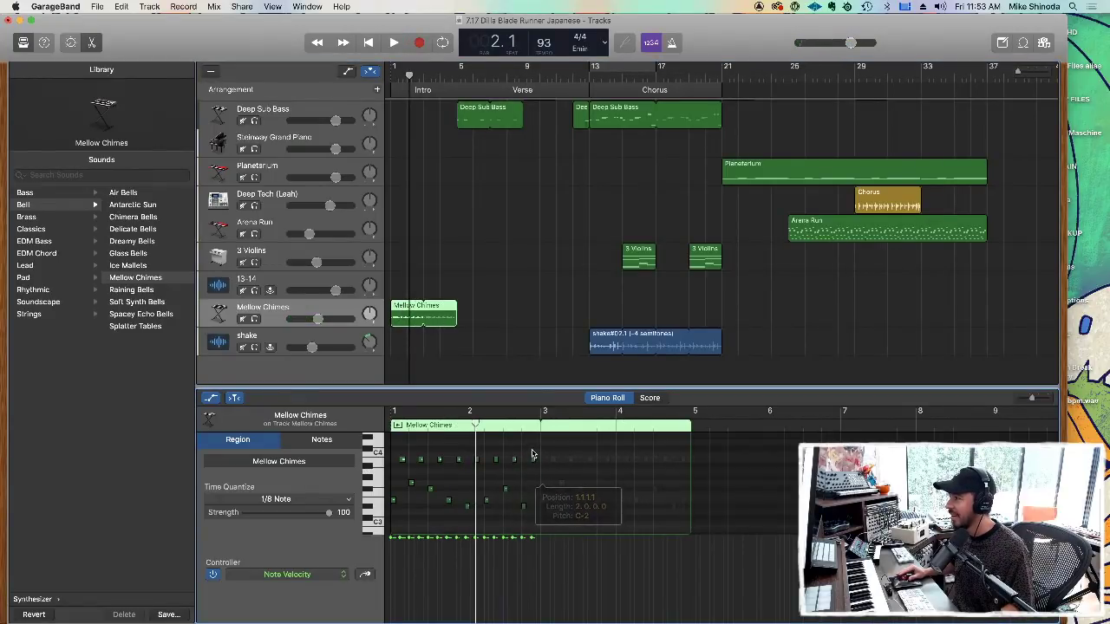
# Select all the notes in the Mellow Chimes region, move them higher in pitch and play the result.
pyautogui.moveTo(534, 447); pyautogui.dragTo(395, 473)
pyautogui.press('space')
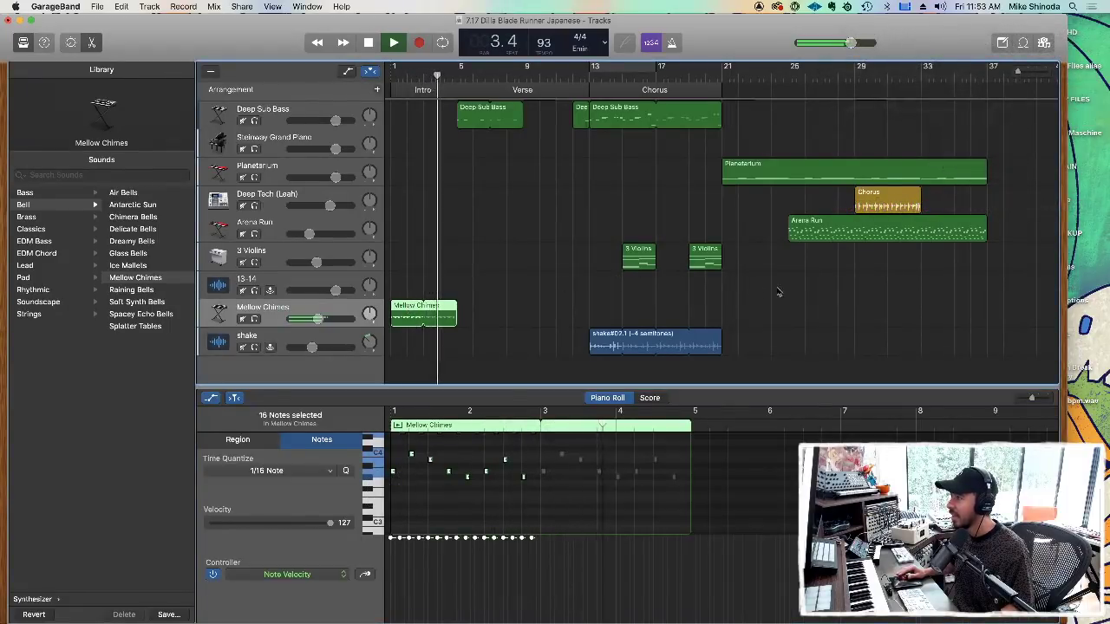
pyautogui.press('space')
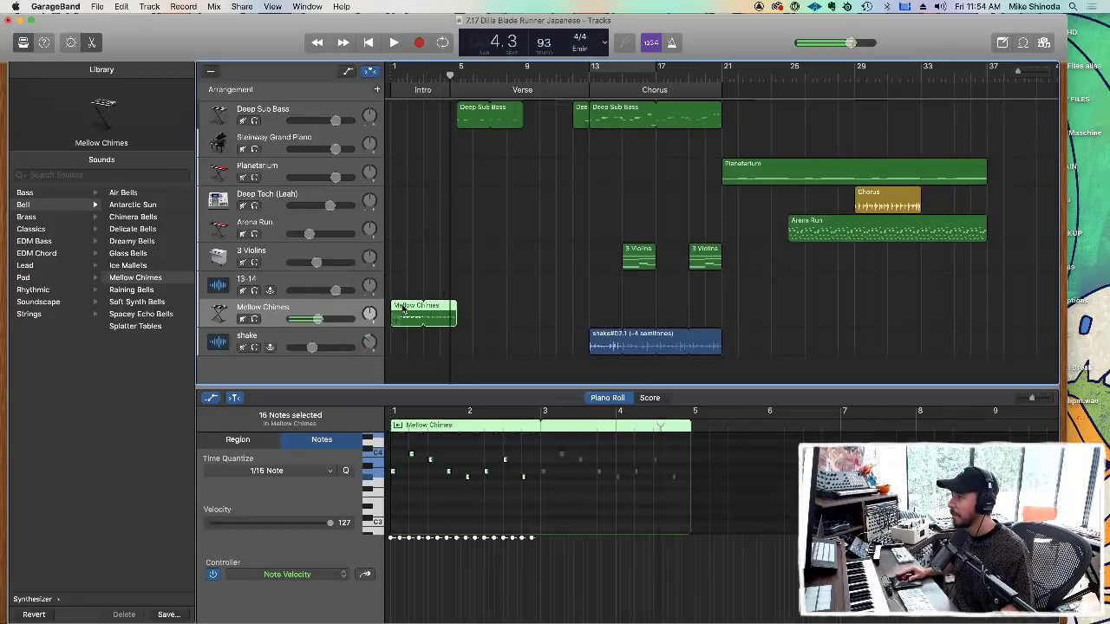
# Move the Mellow Chimes region to bar 13, listen from there and loop it out to bar 21.
pyautogui.moveTo(404, 310); pyautogui.dragTo(595, 309)
pyautogui.press('space')
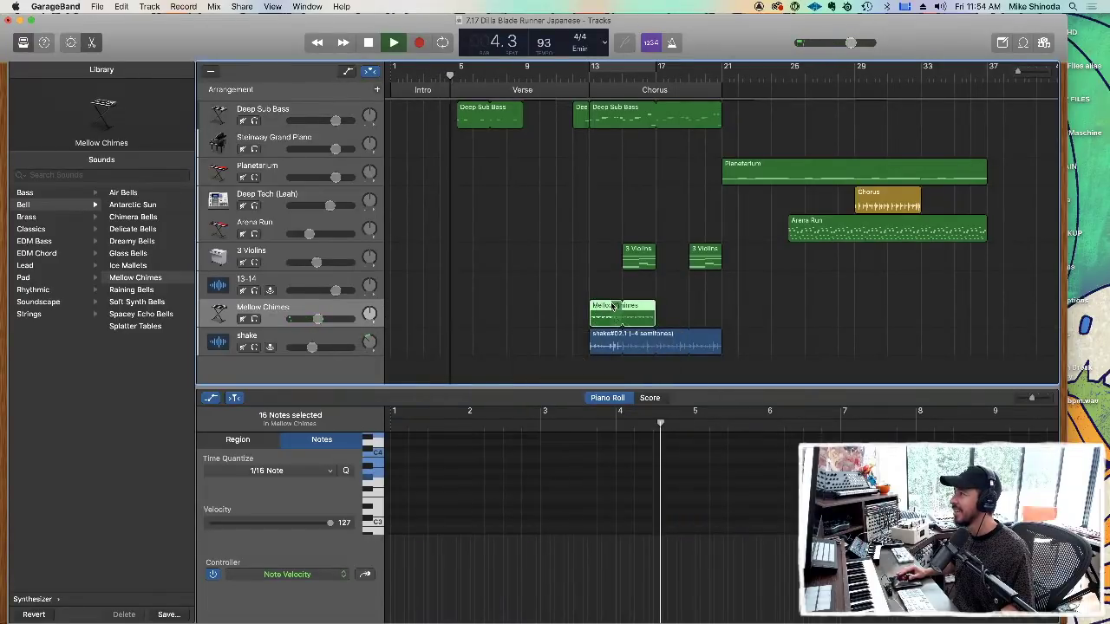
pyautogui.press('space')
pyautogui.click(590, 76)
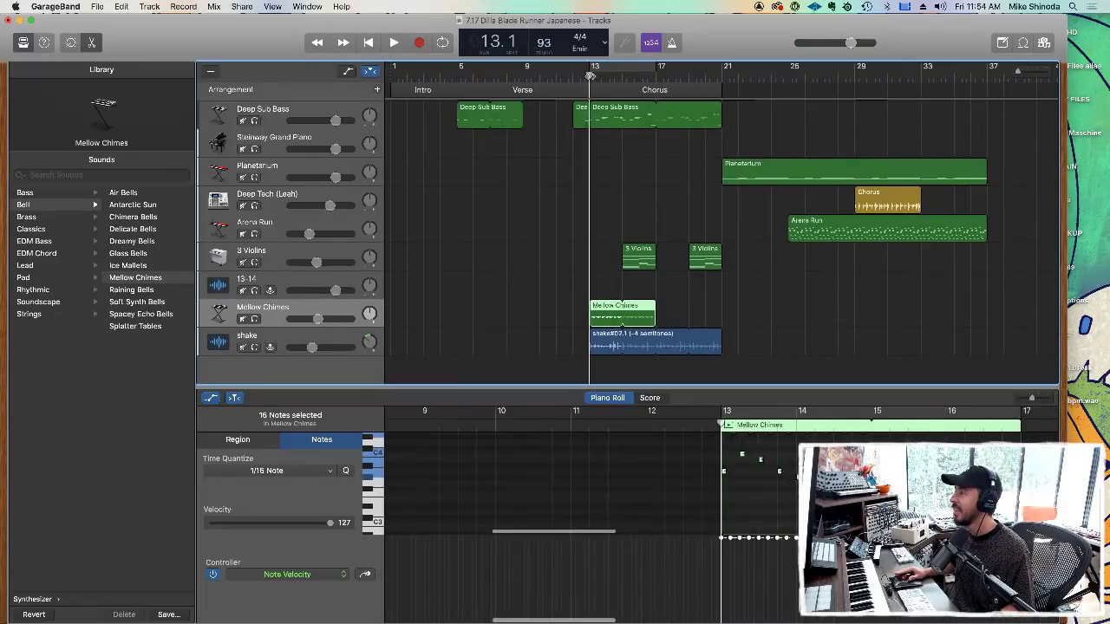
pyautogui.press('space')
pyautogui.moveTo(655, 304); pyautogui.dragTo(715, 302)
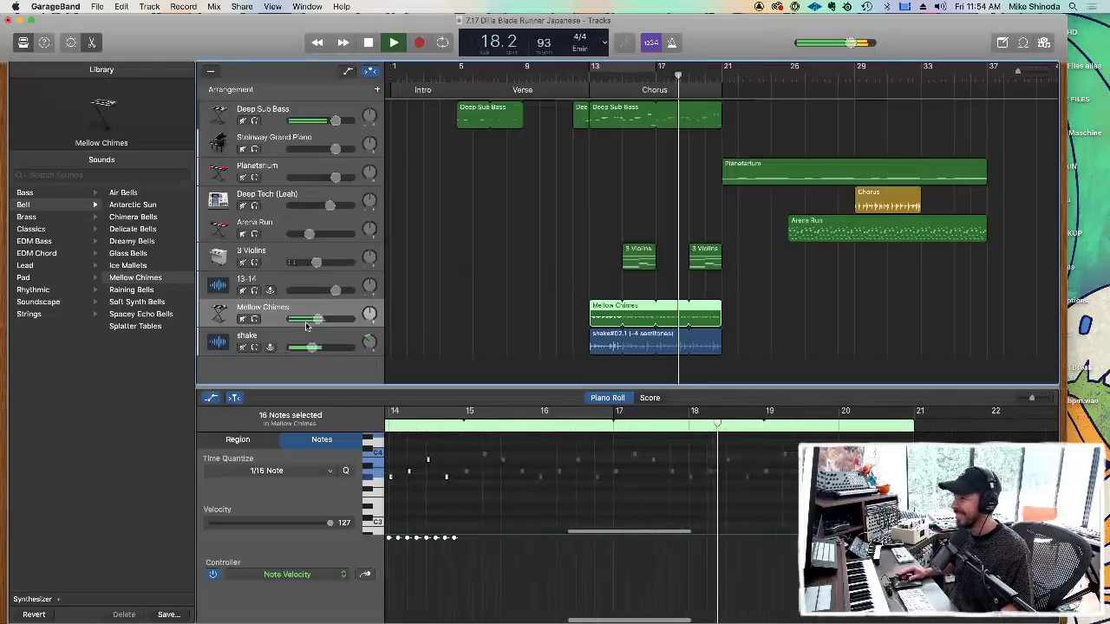
# Stop playback and add a new microphone audio track from Input 1 below the shake track.
pyautogui.click(260, 340)
pyautogui.press('space')
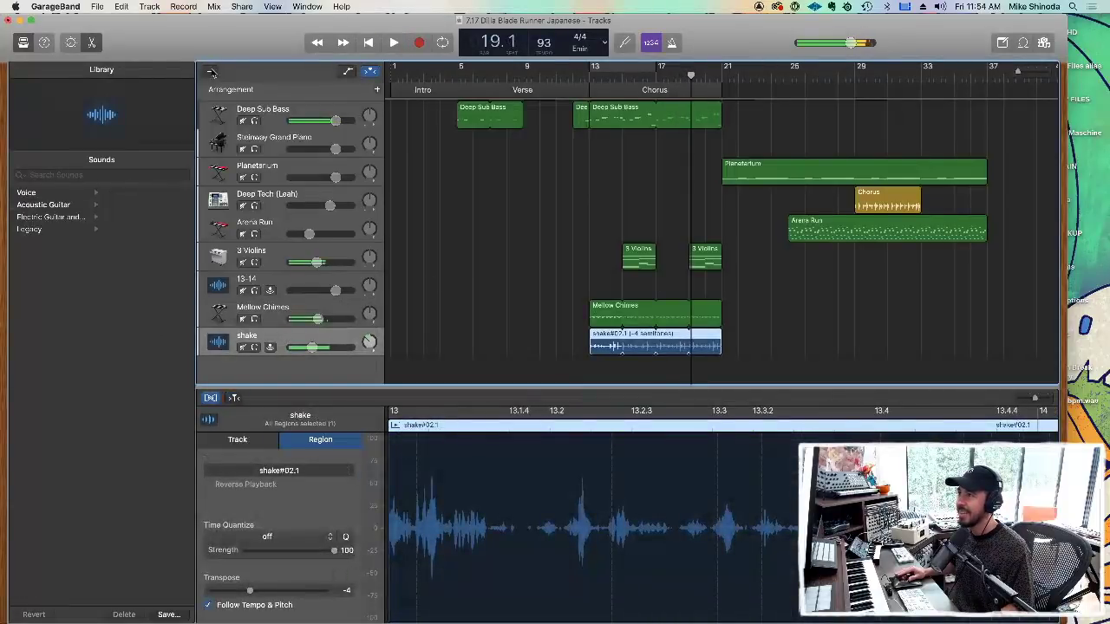
pyautogui.click(209, 72)
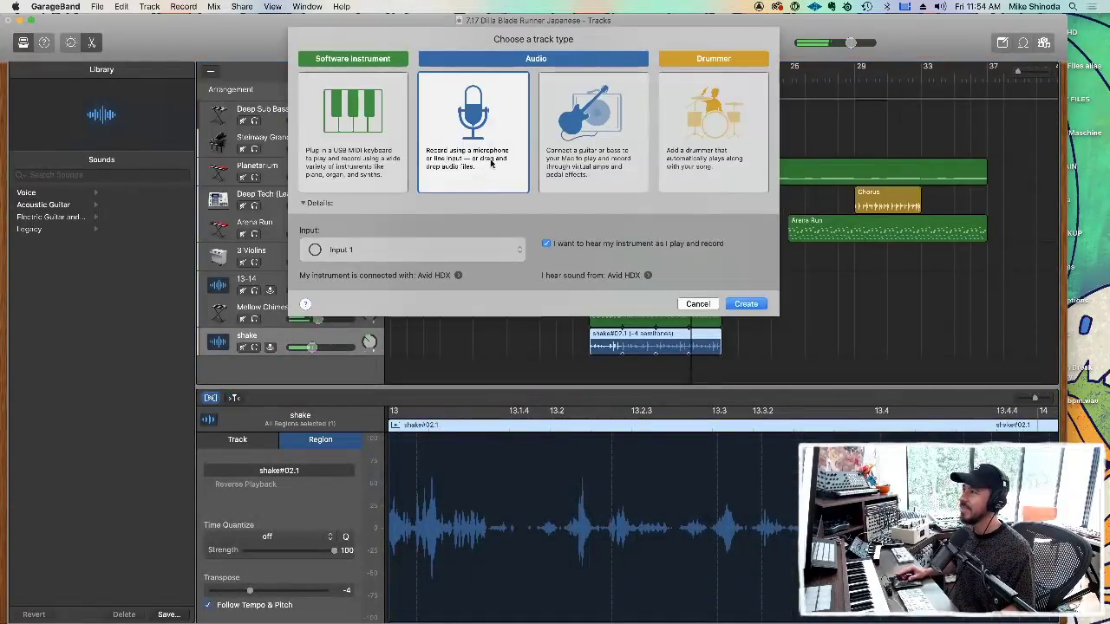
pyautogui.click(744, 304)
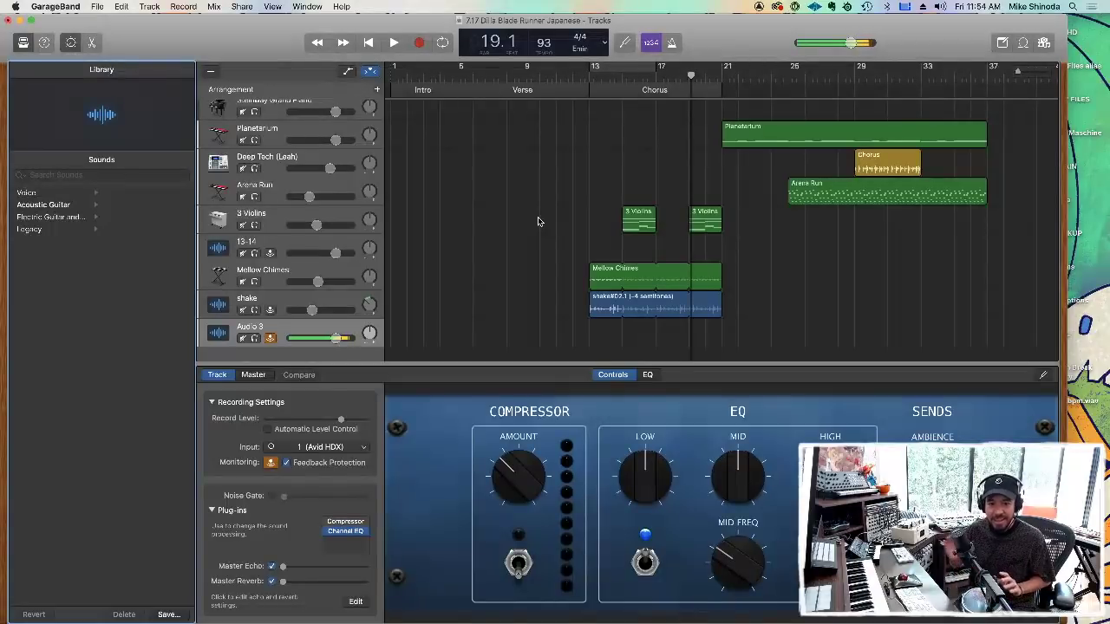
# Record a percussion take on the Audio 3 track starting from bar 11, ending the recording around bar 16.
pyautogui.click(555, 74)
pyautogui.click(419, 43)
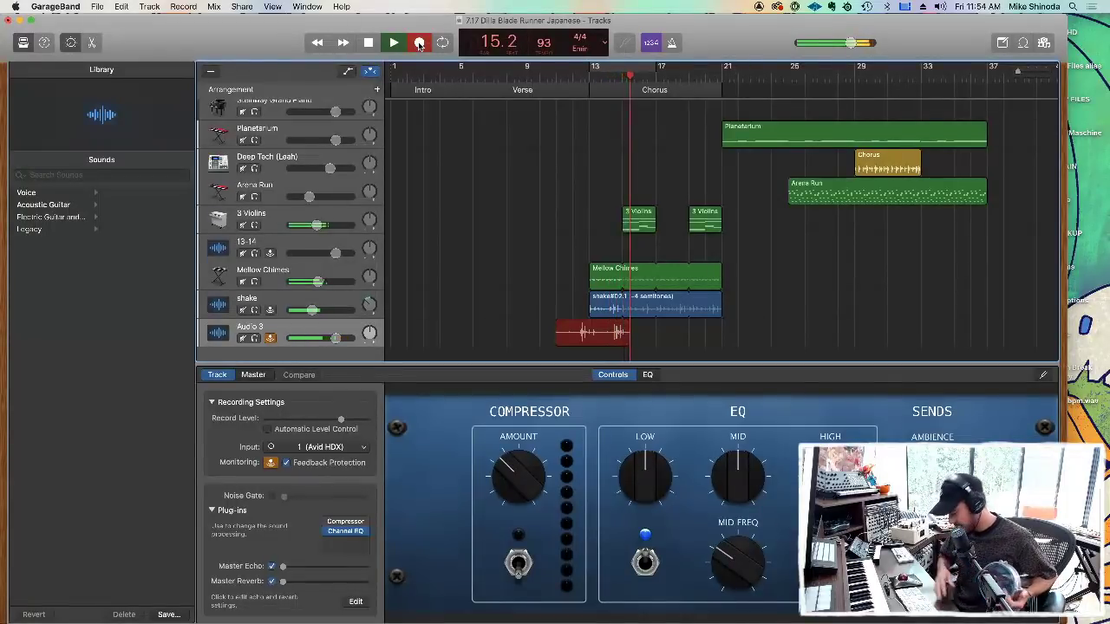
pyautogui.click(419, 43)
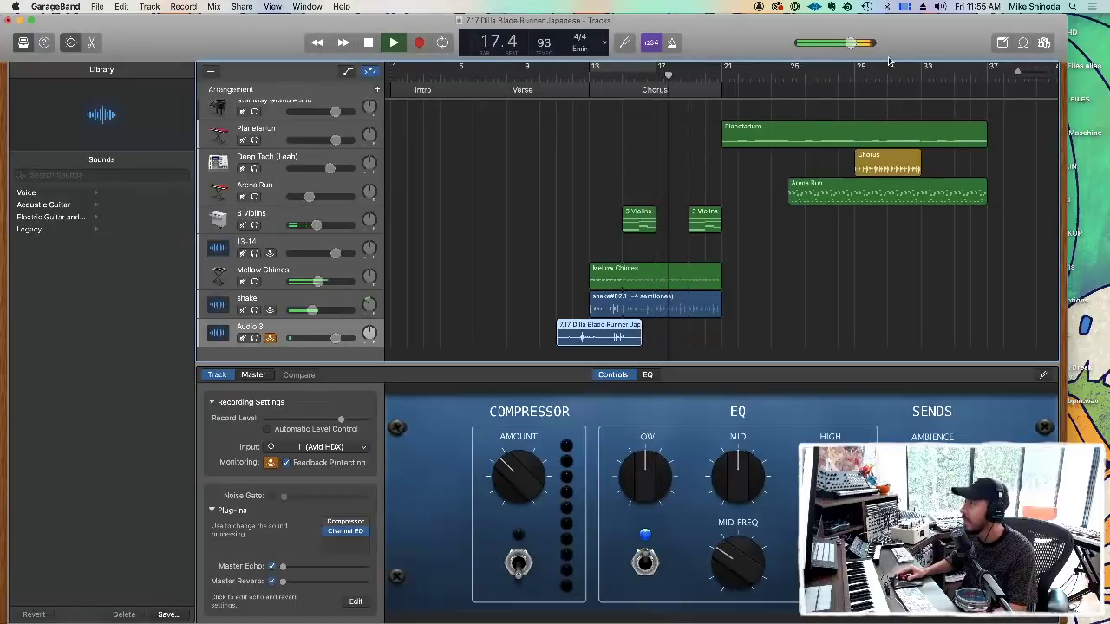
# Stop playback, trim the recorded take to one bar and place it at bar 12, ending at bar 13.
pyautogui.press('super+Right')
pyautogui.press('super+Right')
pyautogui.press('super+Right')
pyautogui.press('super+Right')
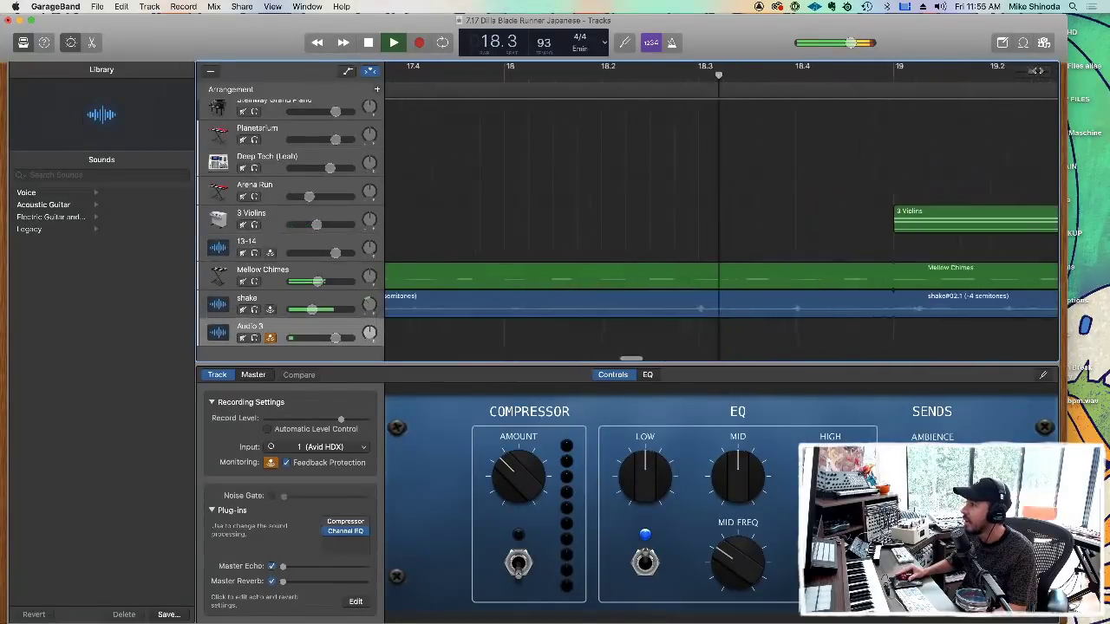
pyautogui.press('super+Left')
pyautogui.press('super+Left')
pyautogui.press('super+Left')
pyautogui.press('super+Left')
pyautogui.press('space')
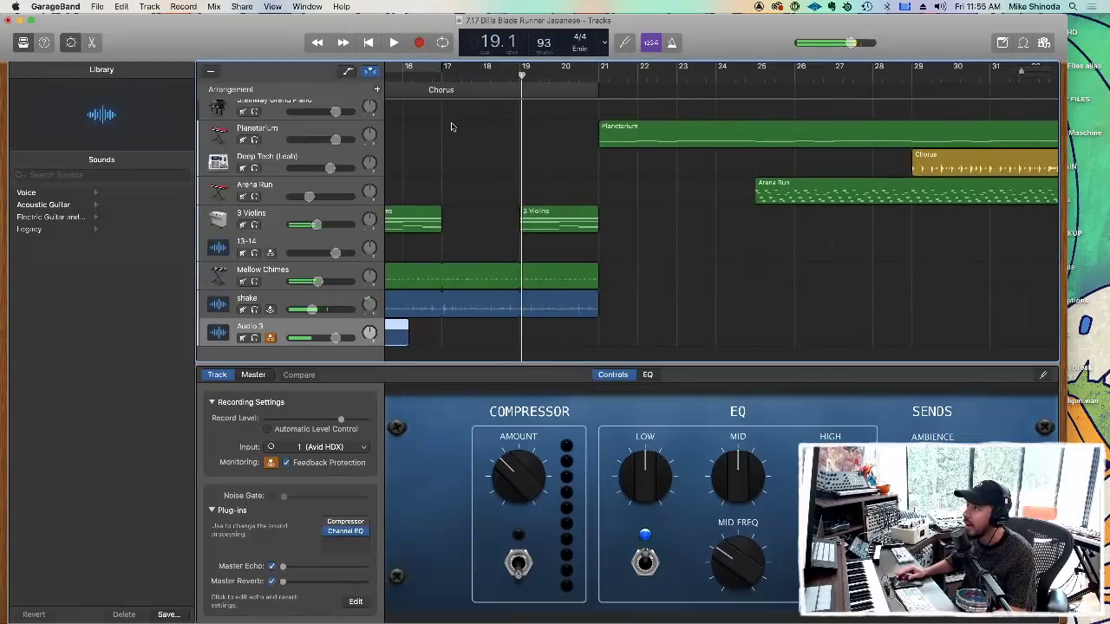
pyautogui.hscroll(-10, 449, 130)
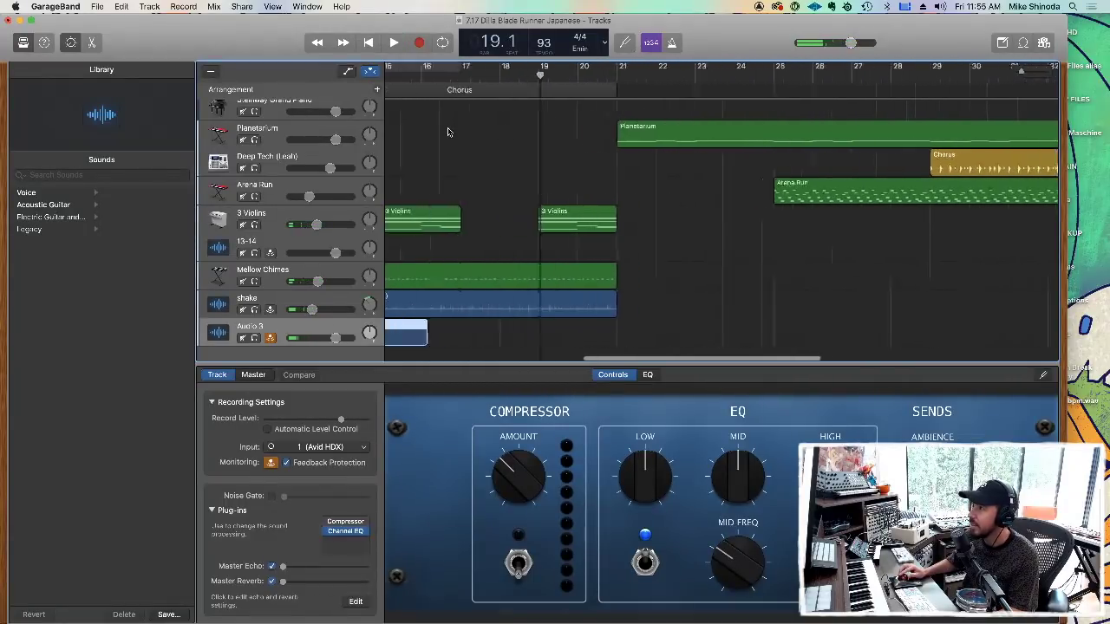
pyautogui.moveTo(583, 345)
pyautogui.mouseDown()
pyautogui.moveTo(609, 344)
pyautogui.moveTo(586, 344)
pyautogui.mouseUp()
pyautogui.moveTo(469, 339); pyautogui.dragTo(587, 340)
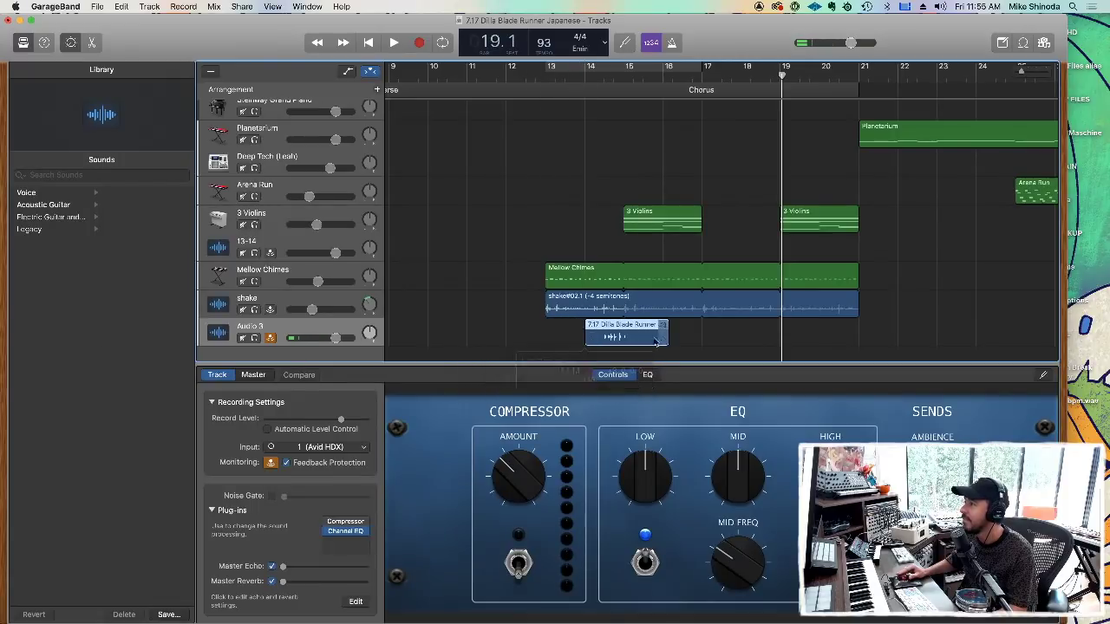
pyautogui.moveTo(665, 335); pyautogui.dragTo(525, 330)
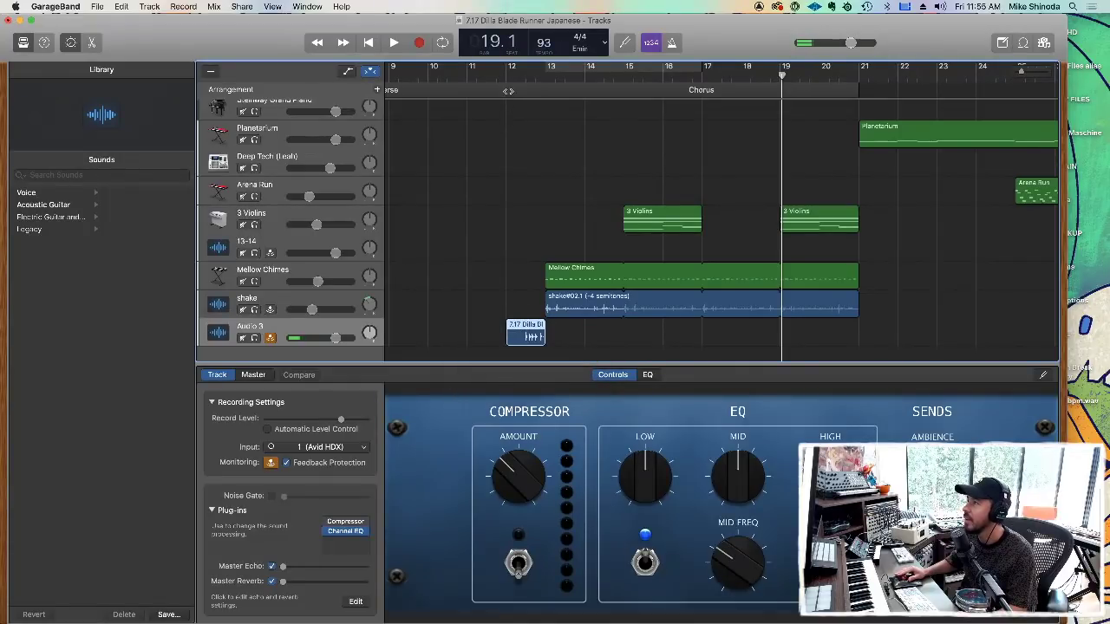
# Set a cycle range over bars 12 to 14, rename the Audio 3 track "fill" and play the loop.
pyautogui.moveTo(558, 69); pyautogui.dragTo(583, 67)
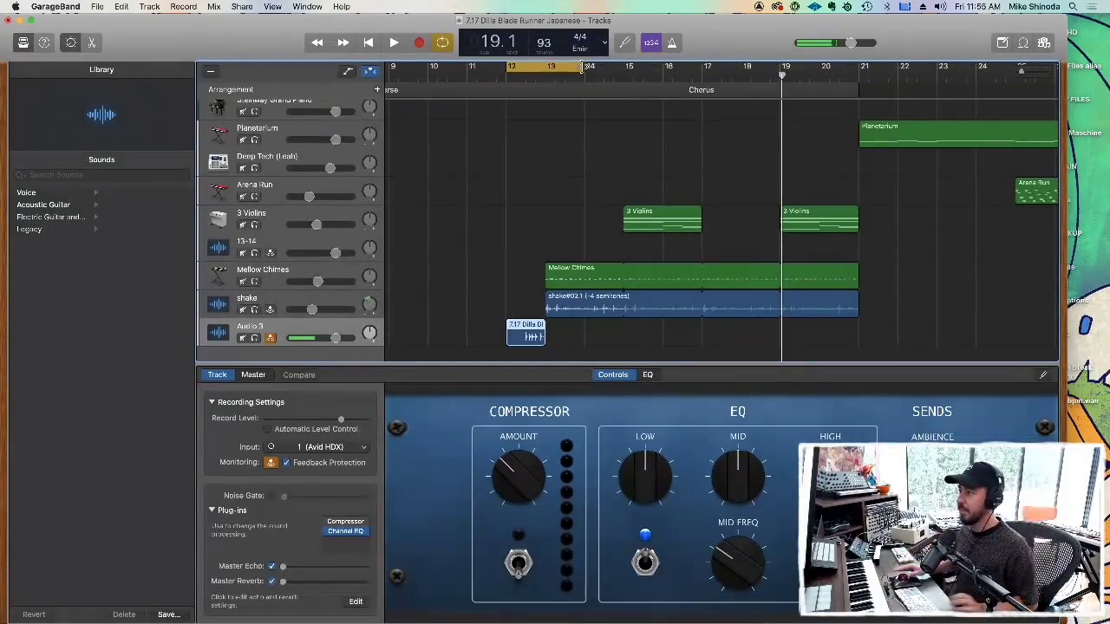
pyautogui.doubleClick(255, 326)
pyautogui.write('fill')
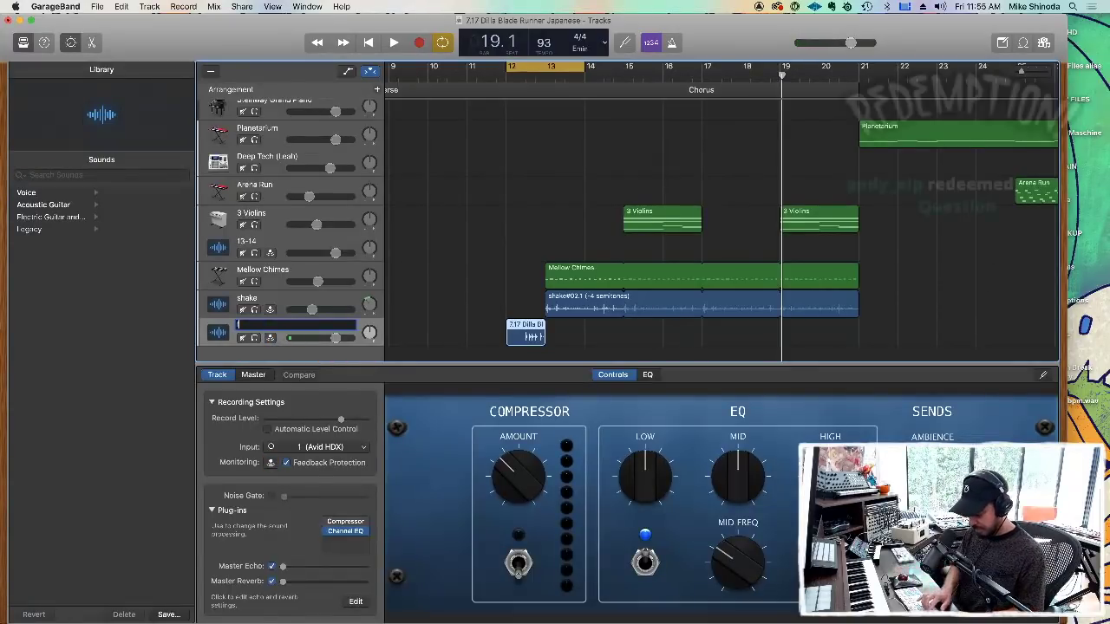
pyautogui.press('Return')
pyautogui.press('space')
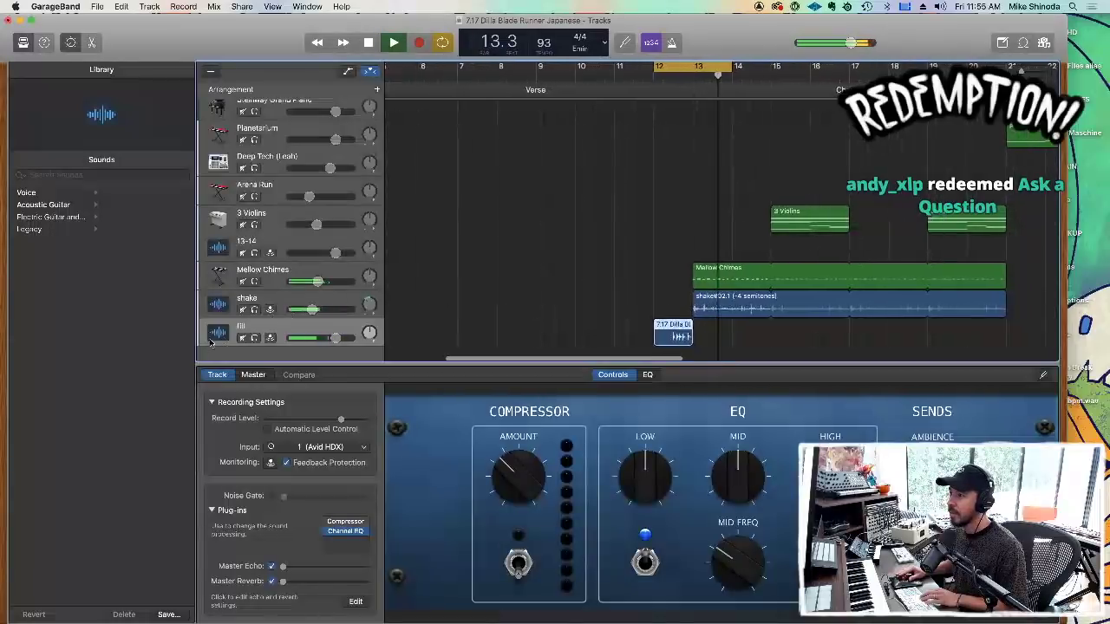
# Try Distortion in the fill track's free plug-in slot, and replace it with Pedalboard.
pyautogui.press('b')
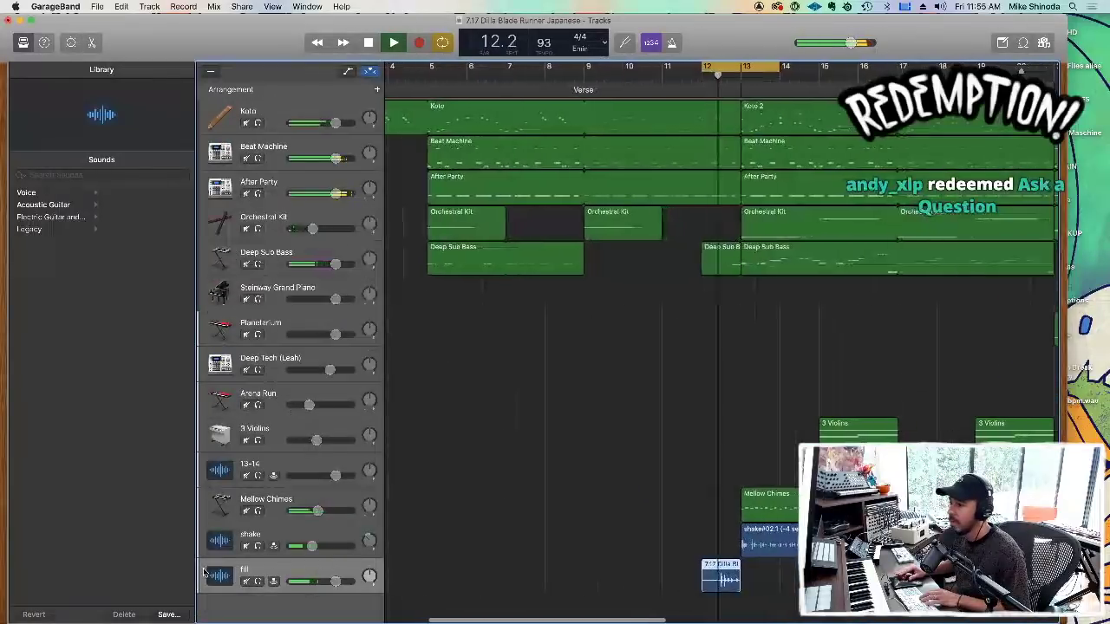
pyautogui.press('b')
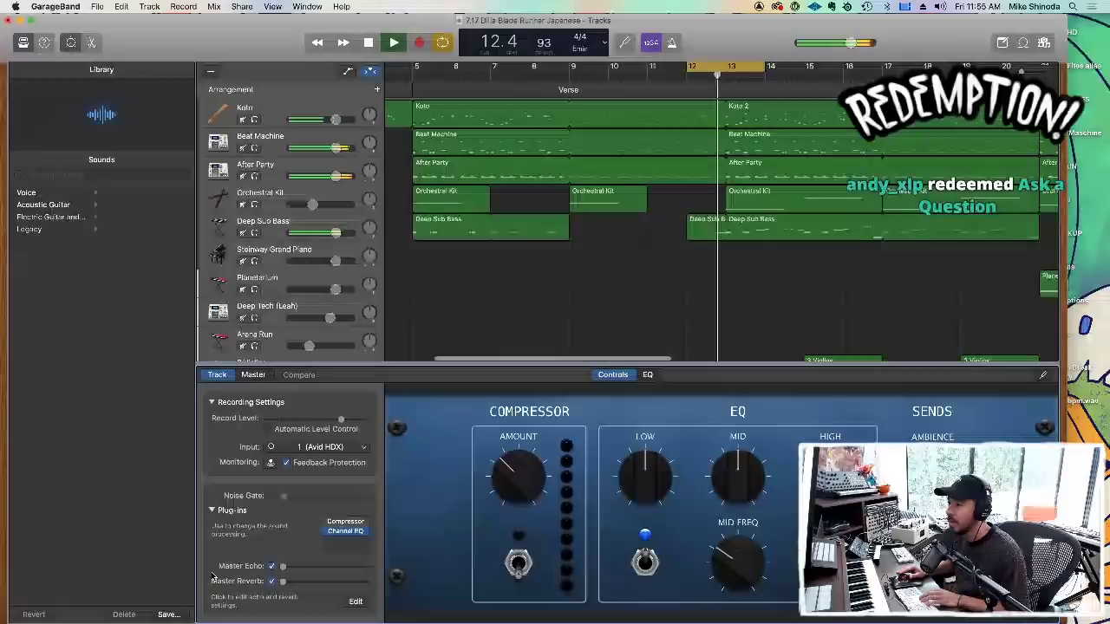
pyautogui.click(338, 541)
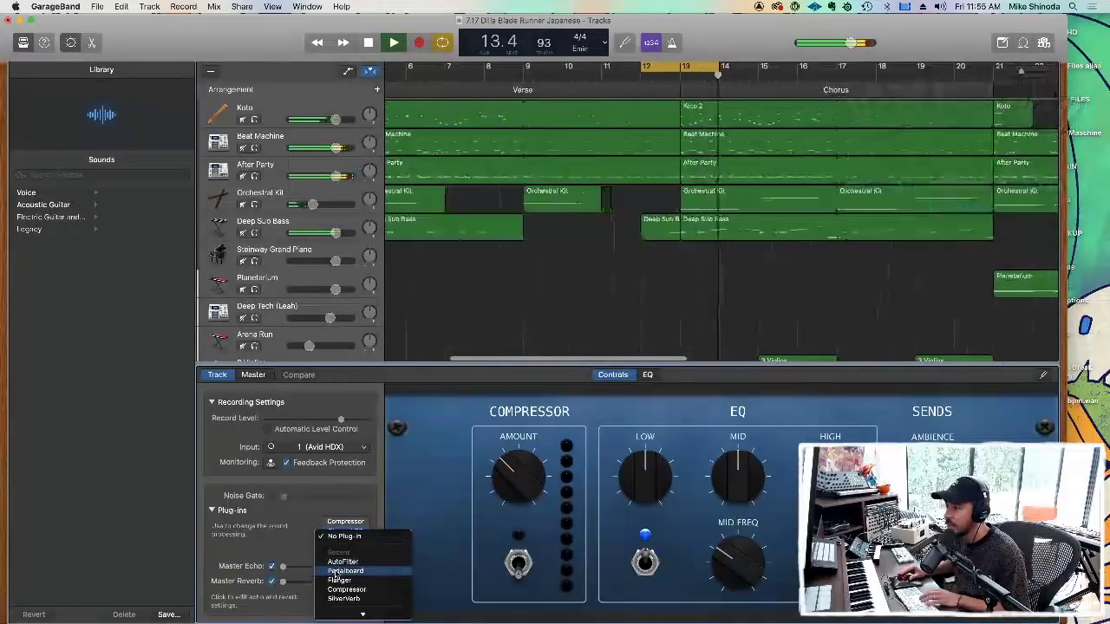
pyautogui.scroll(-3, 337, 573)
pyautogui.moveTo(335, 551)
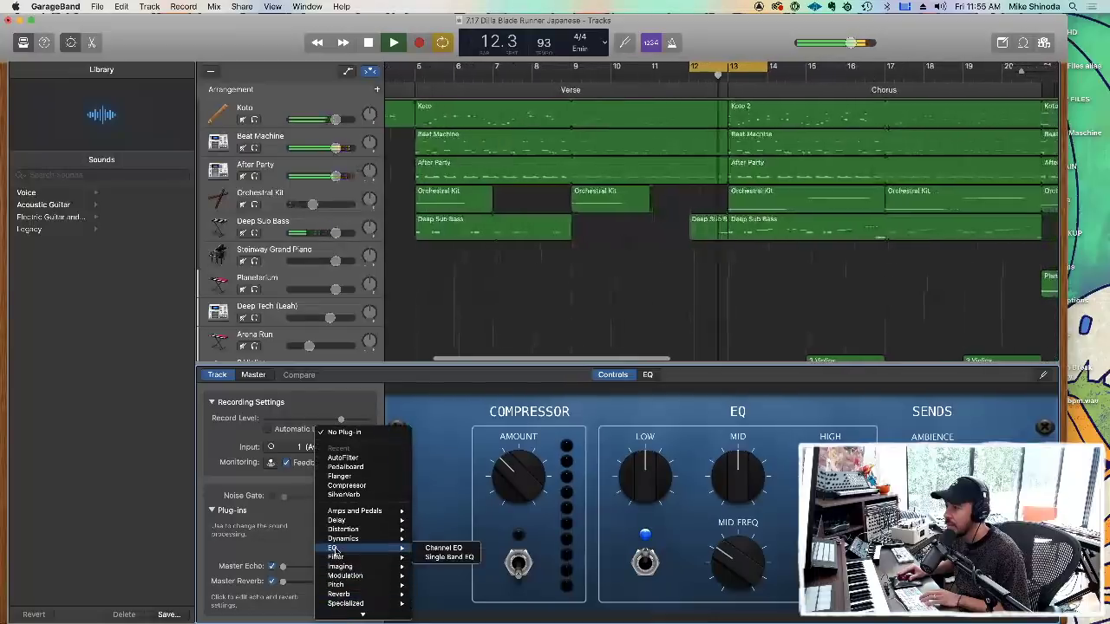
pyautogui.moveTo(343, 531)
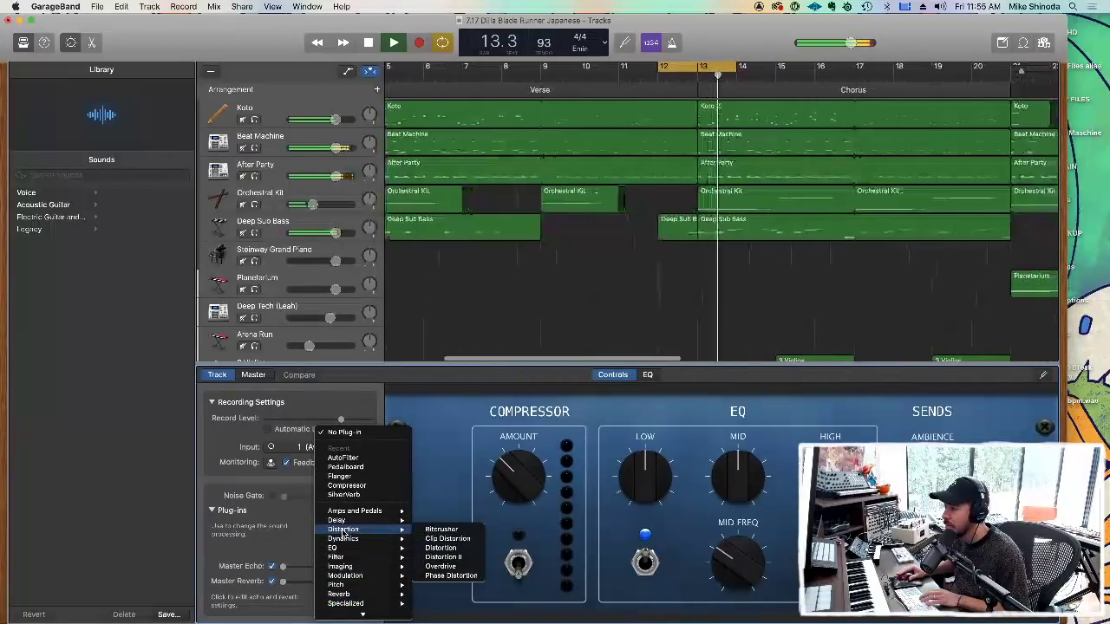
pyautogui.click(439, 549)
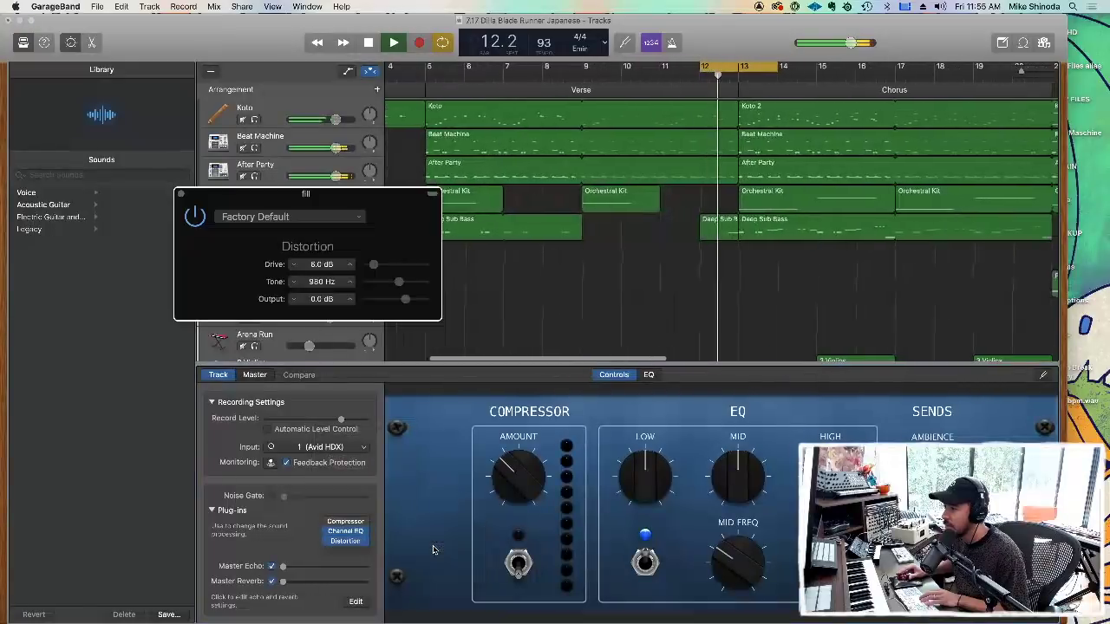
pyautogui.click(358, 543)
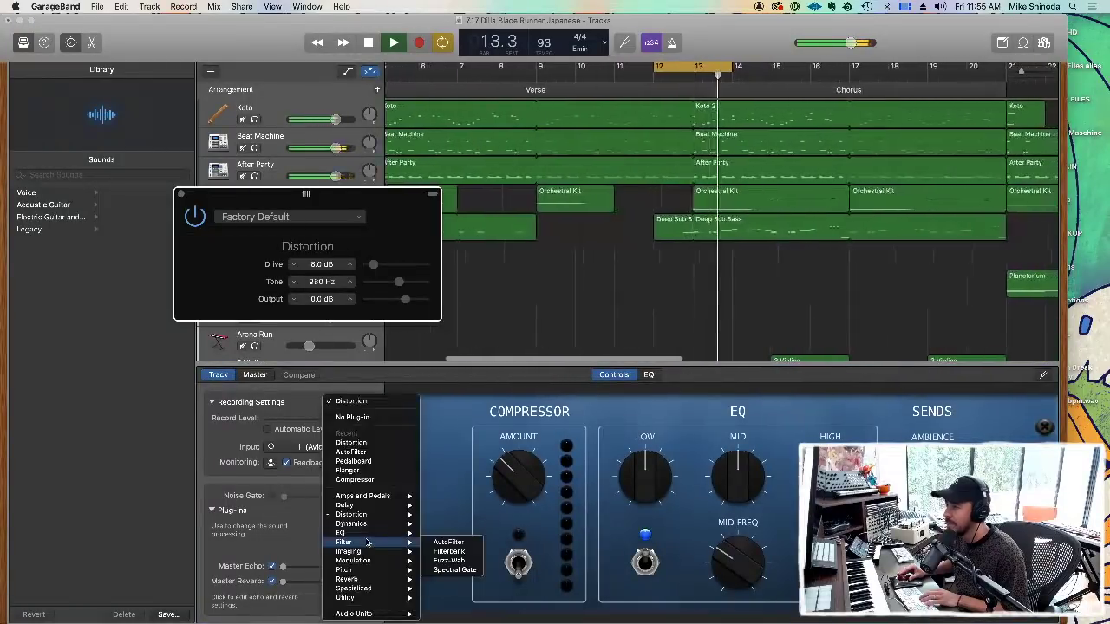
pyautogui.click(358, 462)
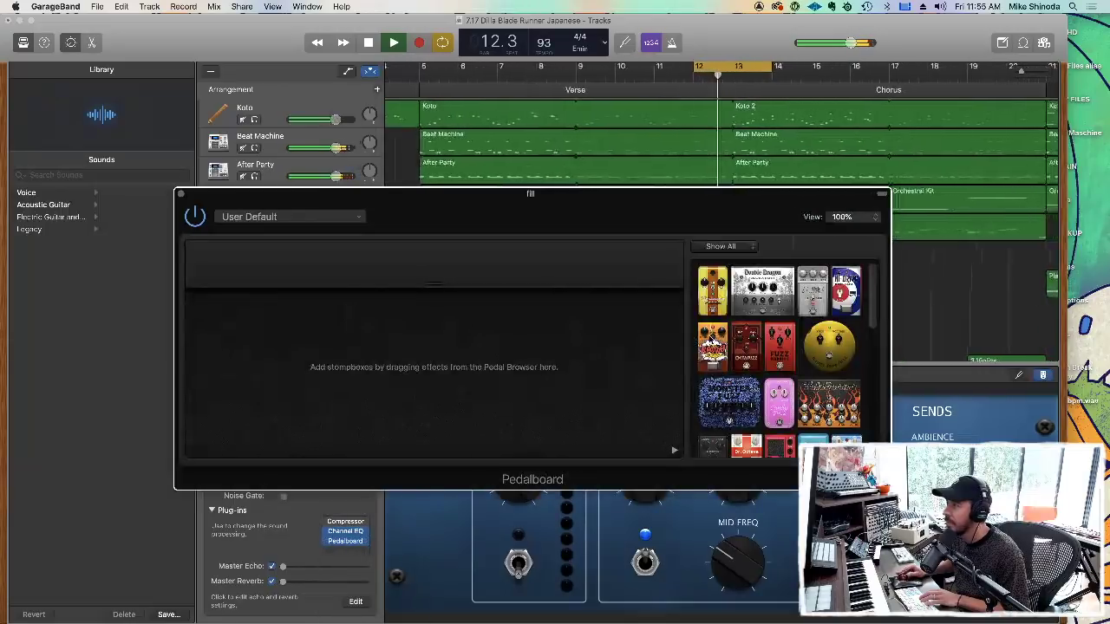
# Try the Monster Fuzz stompbox on the pedalboard and remove it.
pyautogui.moveTo(713, 393); pyautogui.dragTo(478, 372)
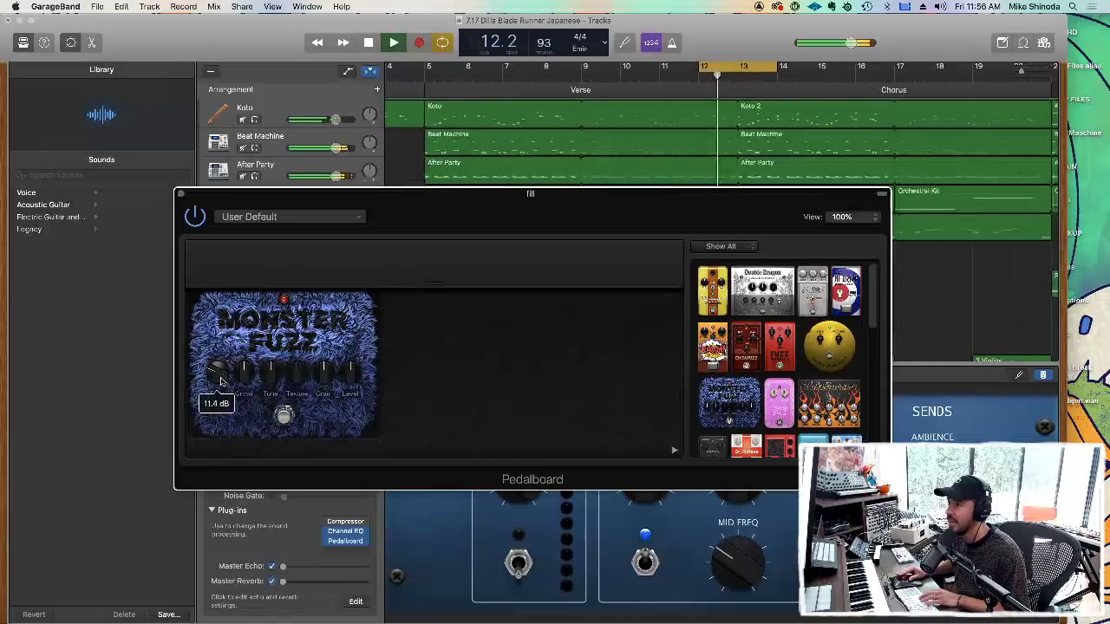
pyautogui.click(287, 337)
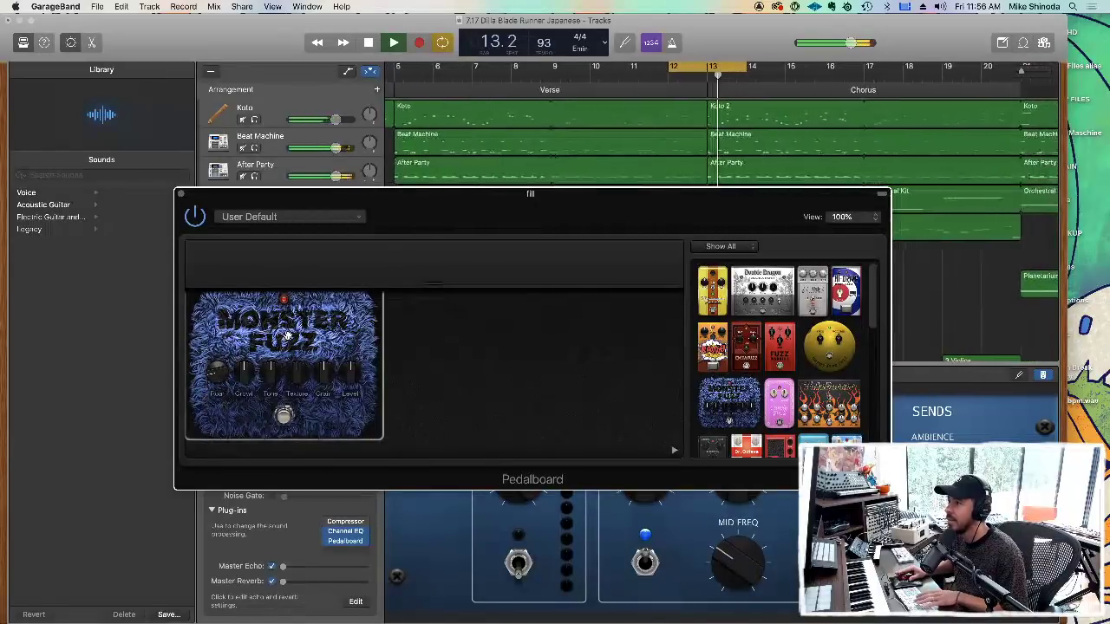
pyautogui.press('Delete')
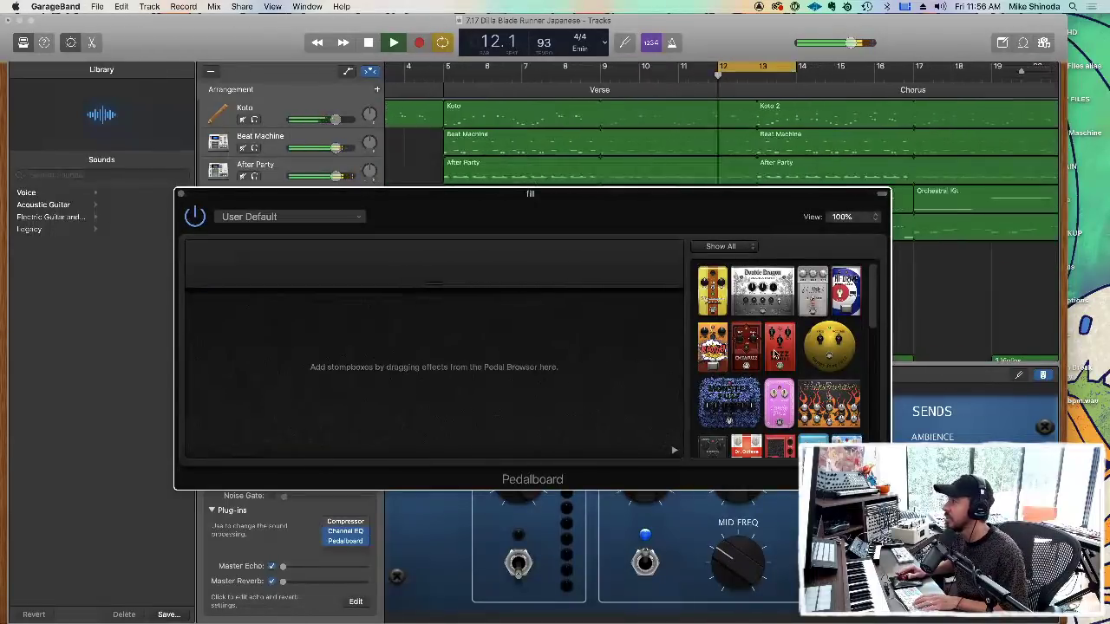
# Build the pedalboard from the TubeBurner, Retro Chorus and Robo Flanger stompboxes, and close its window.
pyautogui.moveTo(810, 382); pyautogui.dragTo(463, 353)
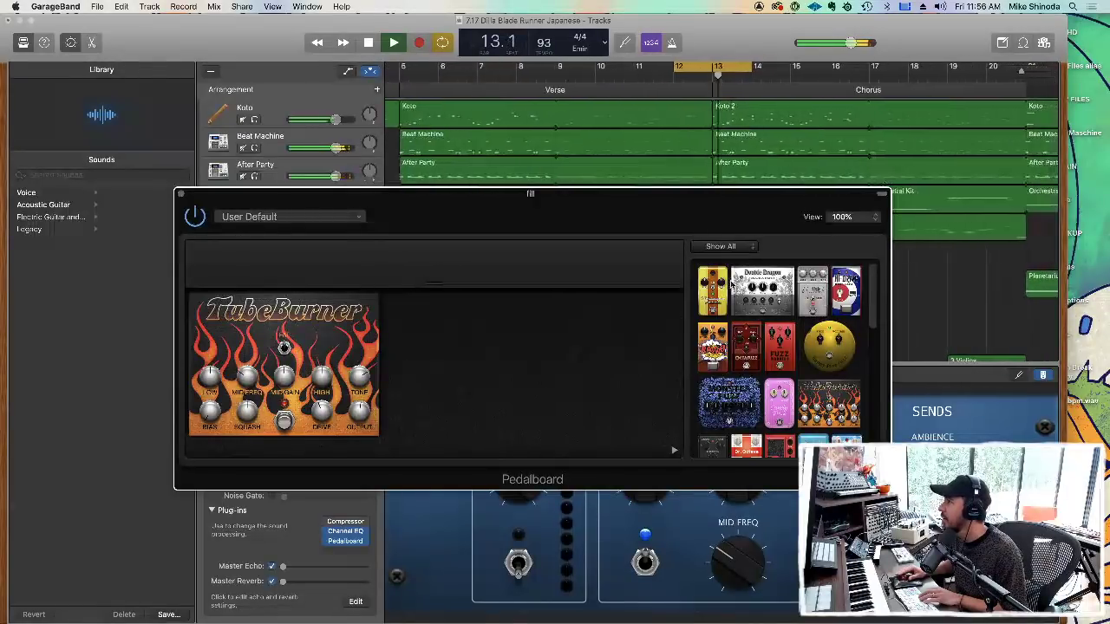
pyautogui.moveTo(703, 299)
pyautogui.mouseDown()
pyautogui.moveTo(682, 298)
pyautogui.moveTo(560, 359)
pyautogui.moveTo(719, 308)
pyautogui.mouseUp()
pyautogui.scroll(-2, 780, 373)
pyautogui.scroll(-1, 781, 373)
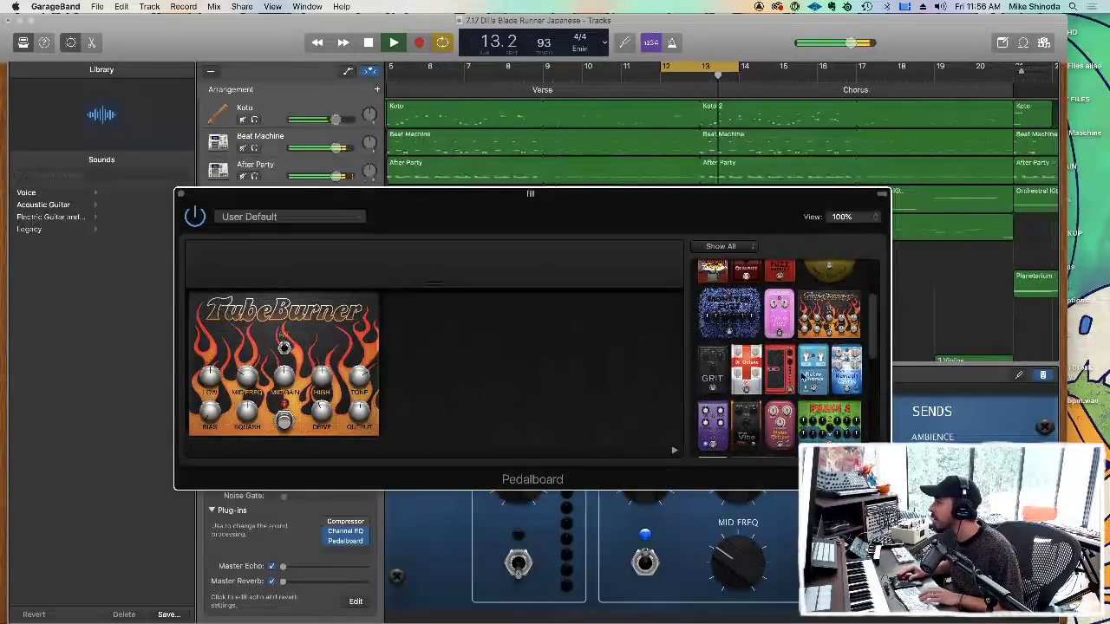
pyautogui.moveTo(818, 373); pyautogui.dragTo(527, 391)
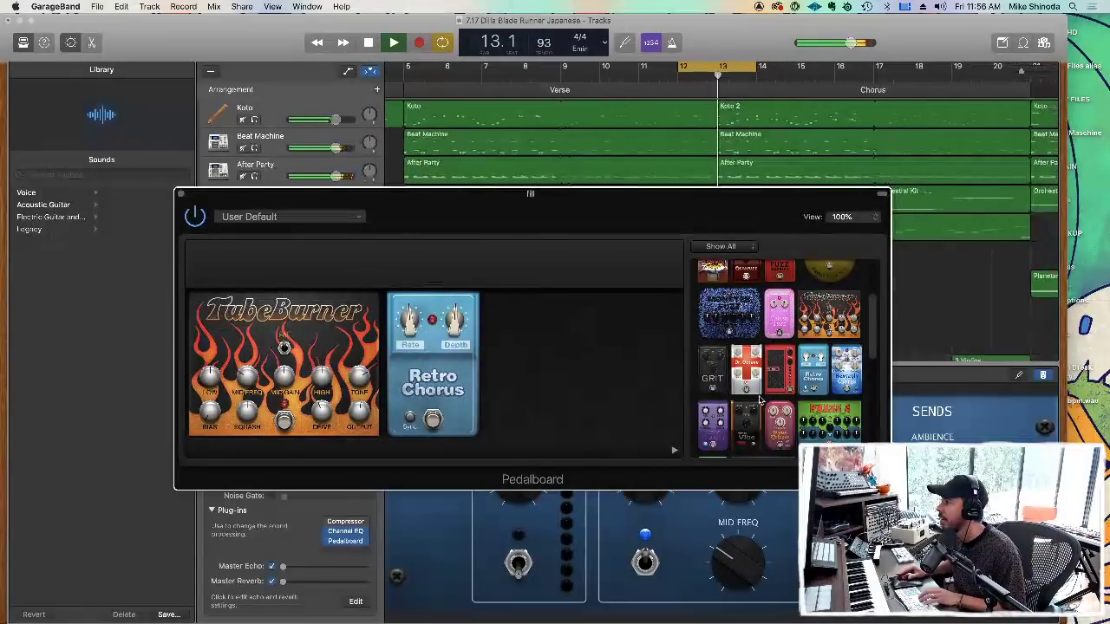
pyautogui.moveTo(725, 427); pyautogui.dragTo(552, 379)
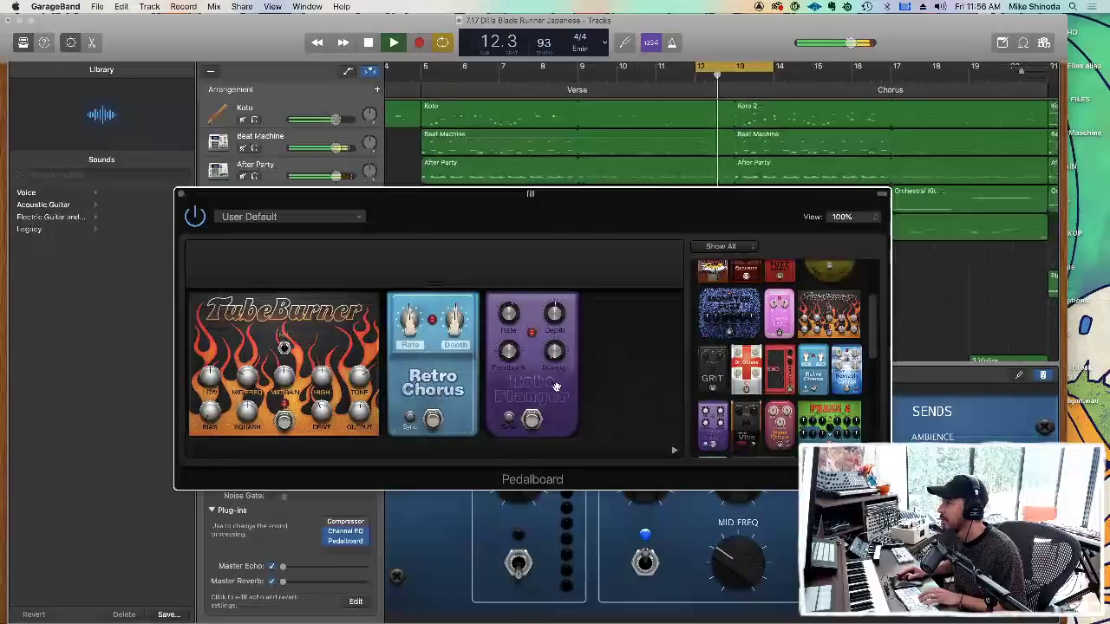
pyautogui.click(180, 195)
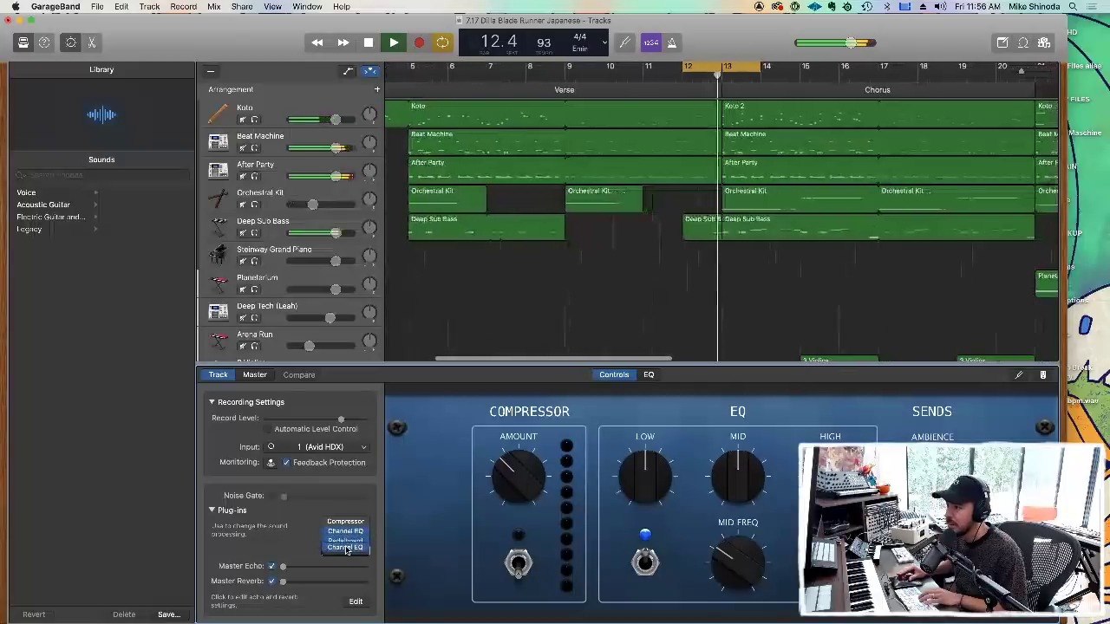
# Remove the Channel EQ above Pedalboard on the fill track and insert a new Channel EQ in the slot below it.
pyautogui.click(347, 552)
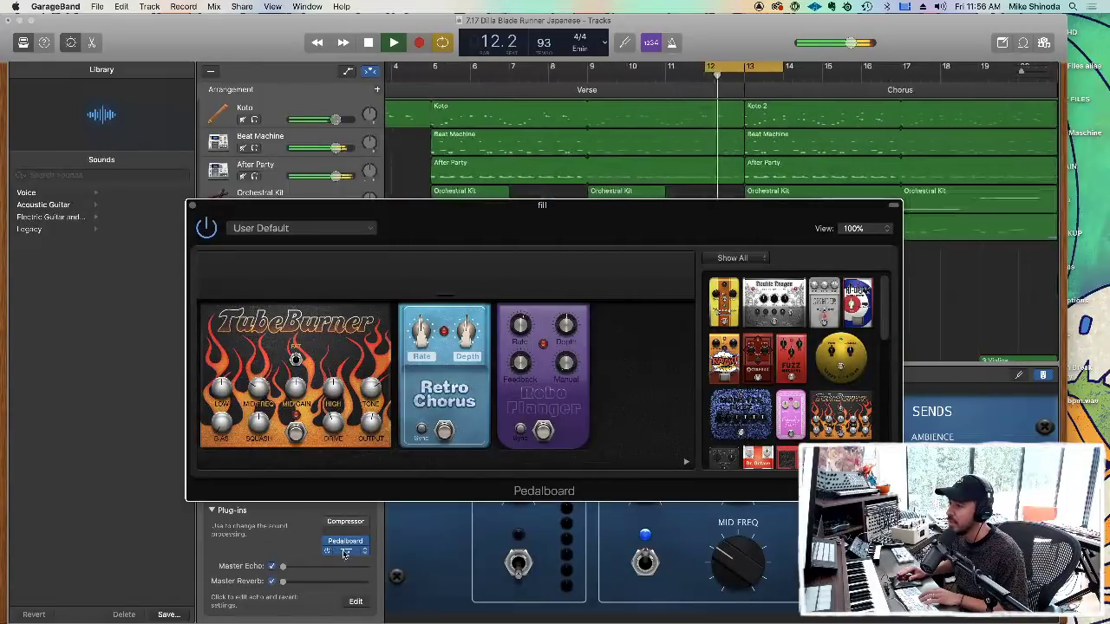
pyautogui.moveTo(348, 543); pyautogui.dragTo(346, 538)
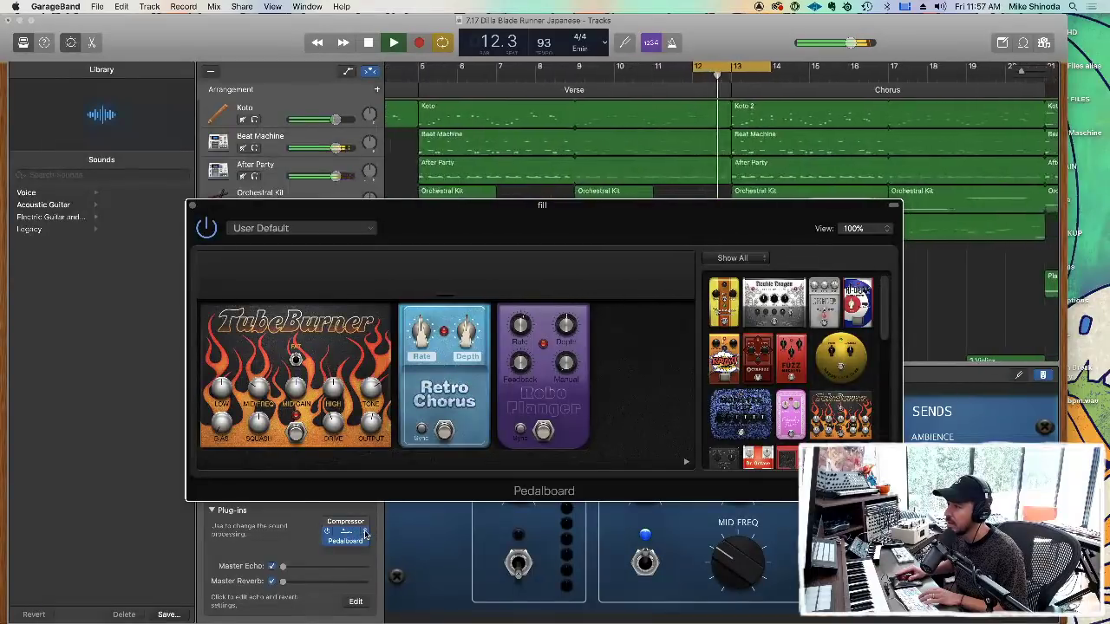
pyautogui.click(366, 534)
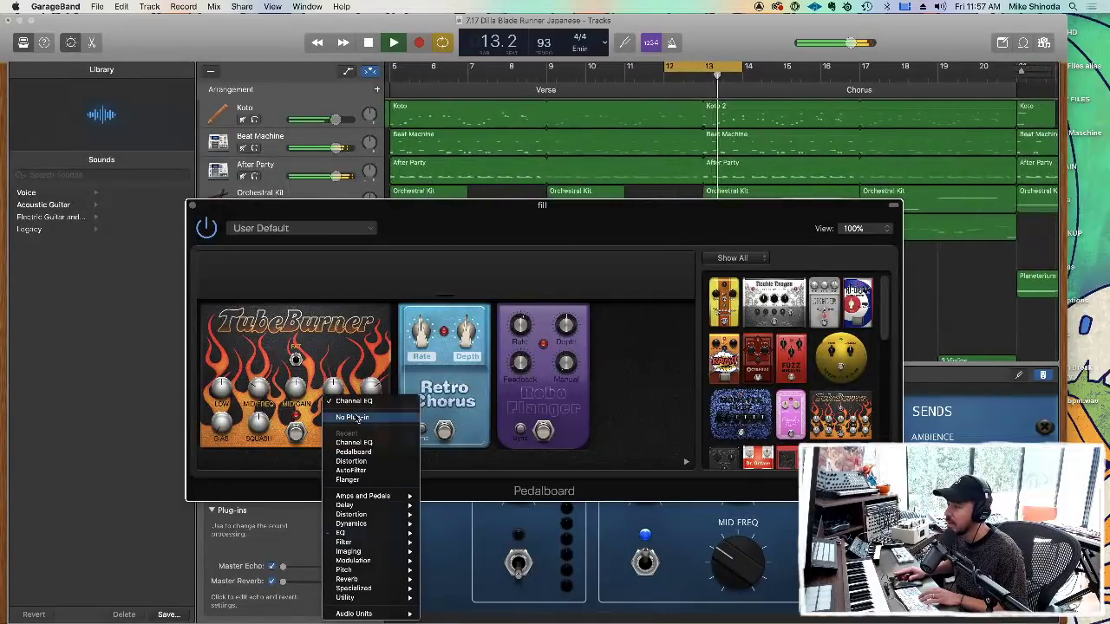
pyautogui.click(356, 418)
pyautogui.click(366, 555)
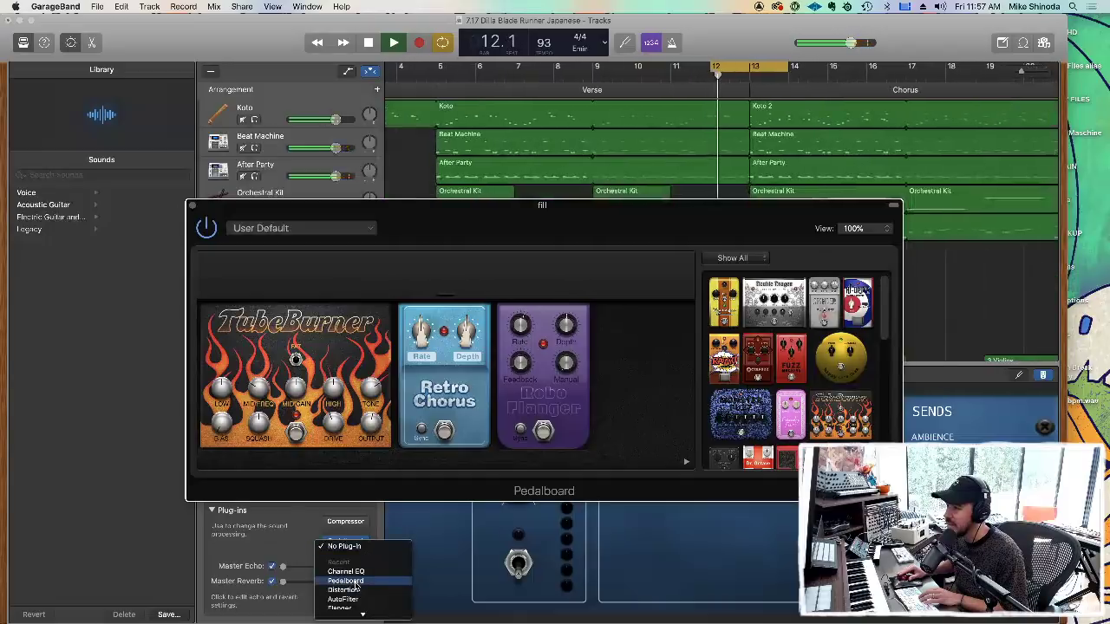
pyautogui.click(363, 572)
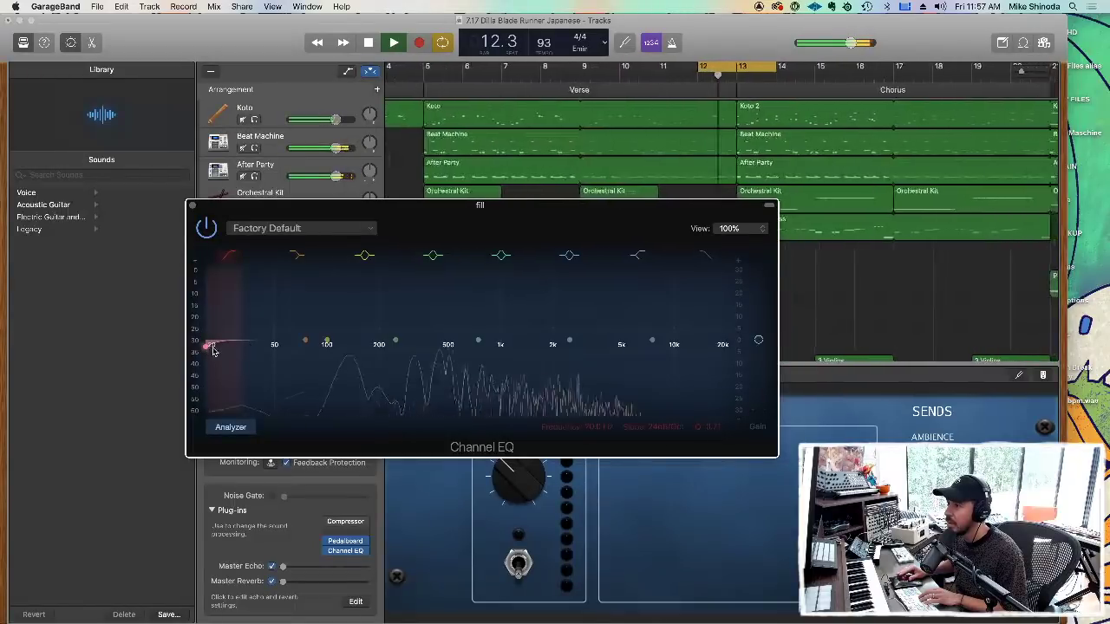
# Shape the fill's Channel EQ with a low cut at about 250 Hz and a high shelf of -12.5 dB at 6100 Hz, and close it.
pyautogui.moveTo(214, 344); pyautogui.dragTo(288, 346)
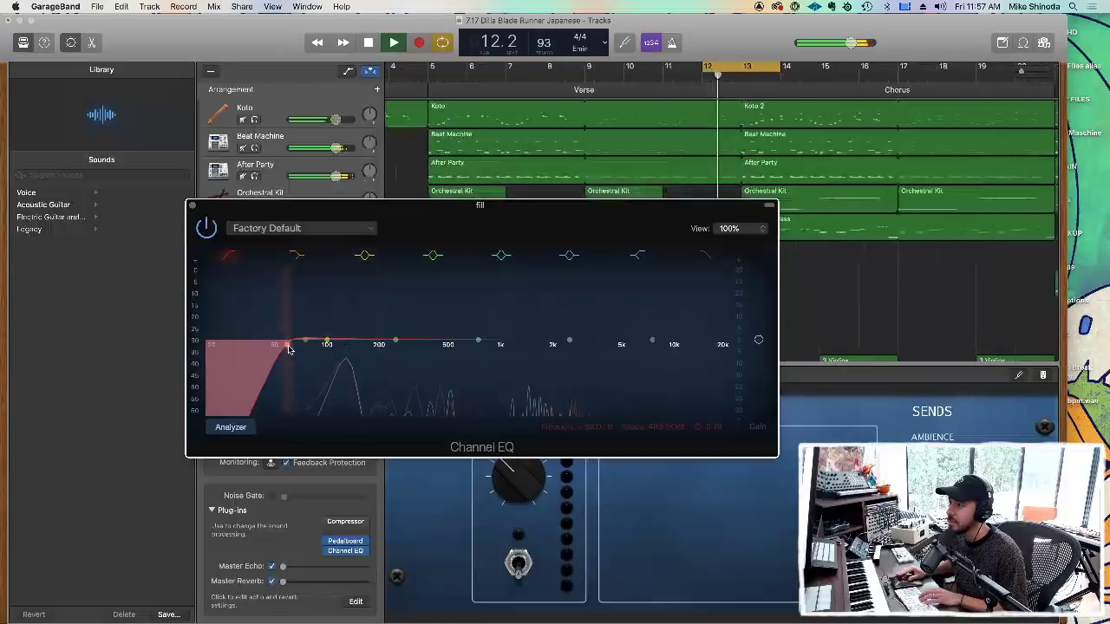
pyautogui.moveTo(288, 349); pyautogui.dragTo(334, 352)
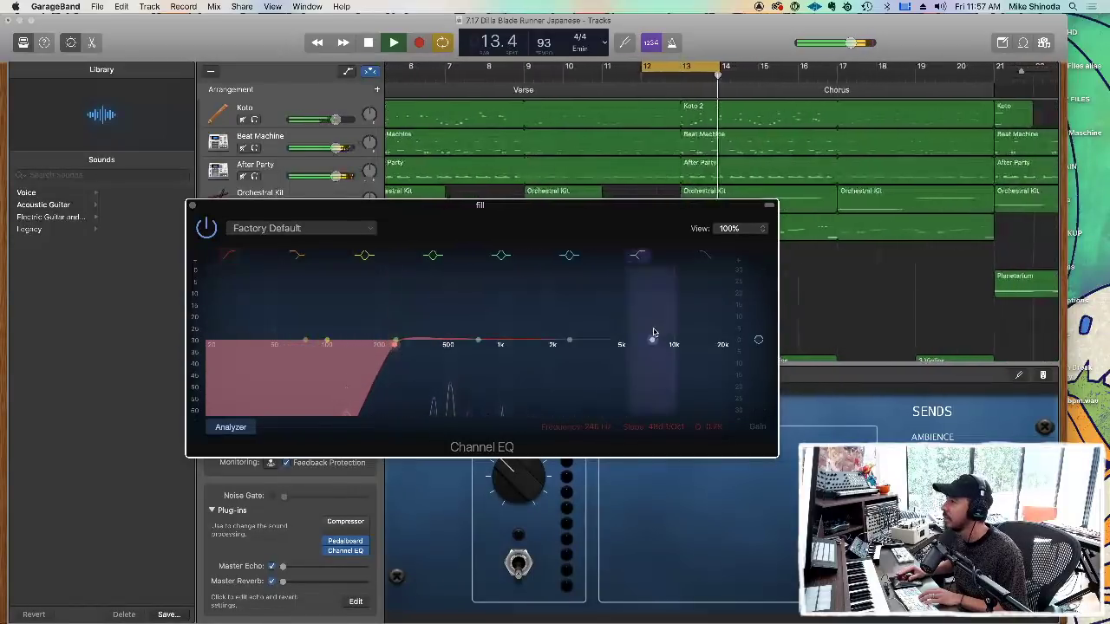
pyautogui.moveTo(653, 342); pyautogui.dragTo(631, 379)
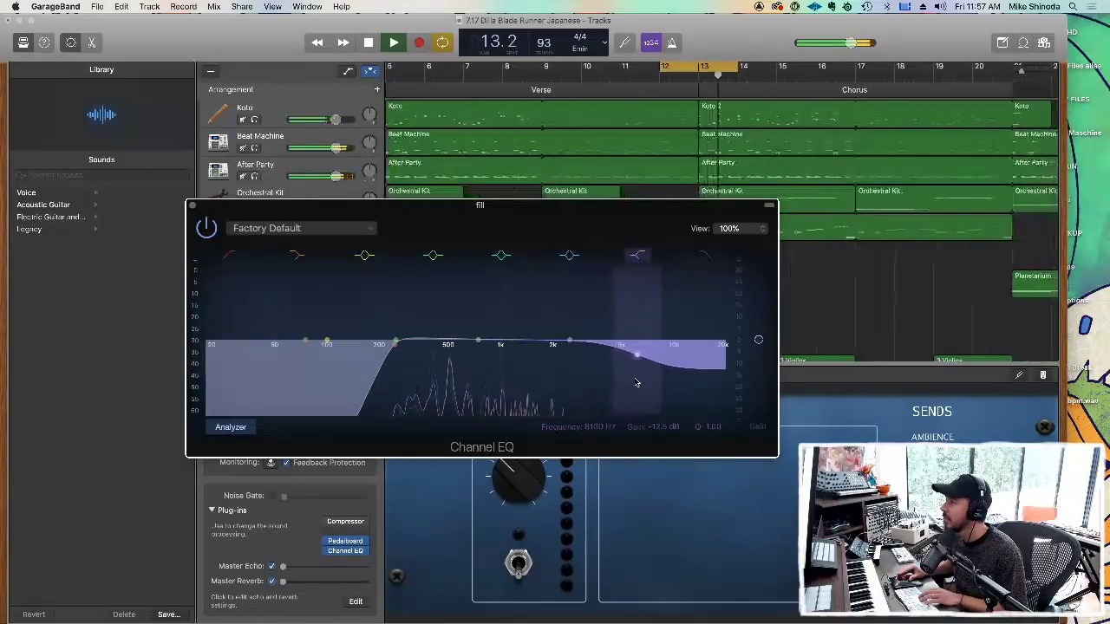
pyautogui.moveTo(569, 341); pyautogui.dragTo(556, 338)
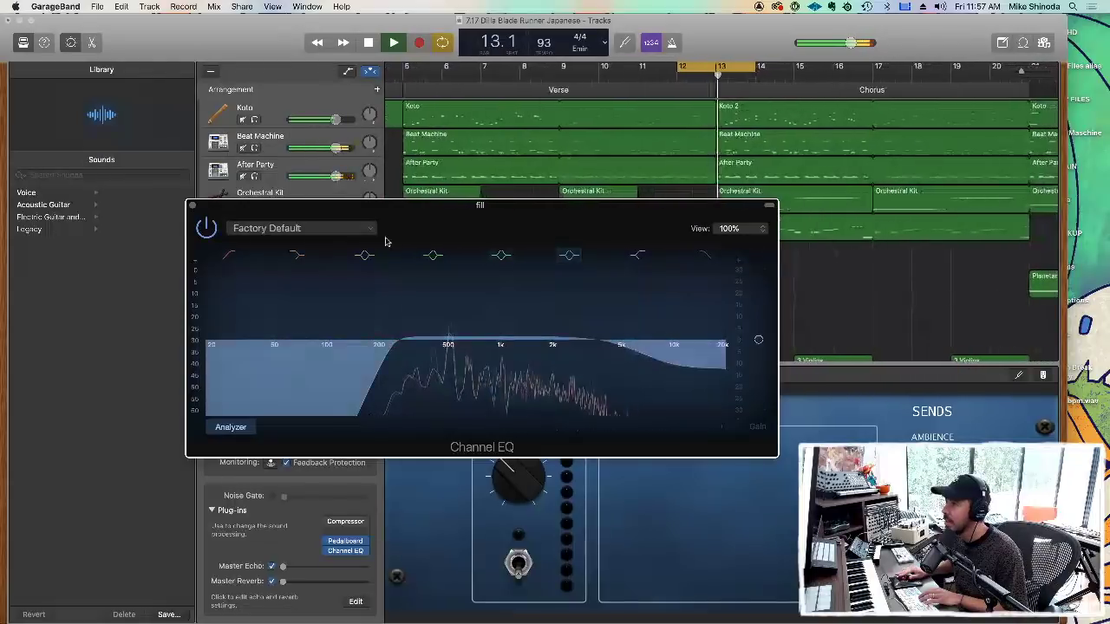
pyautogui.click(192, 207)
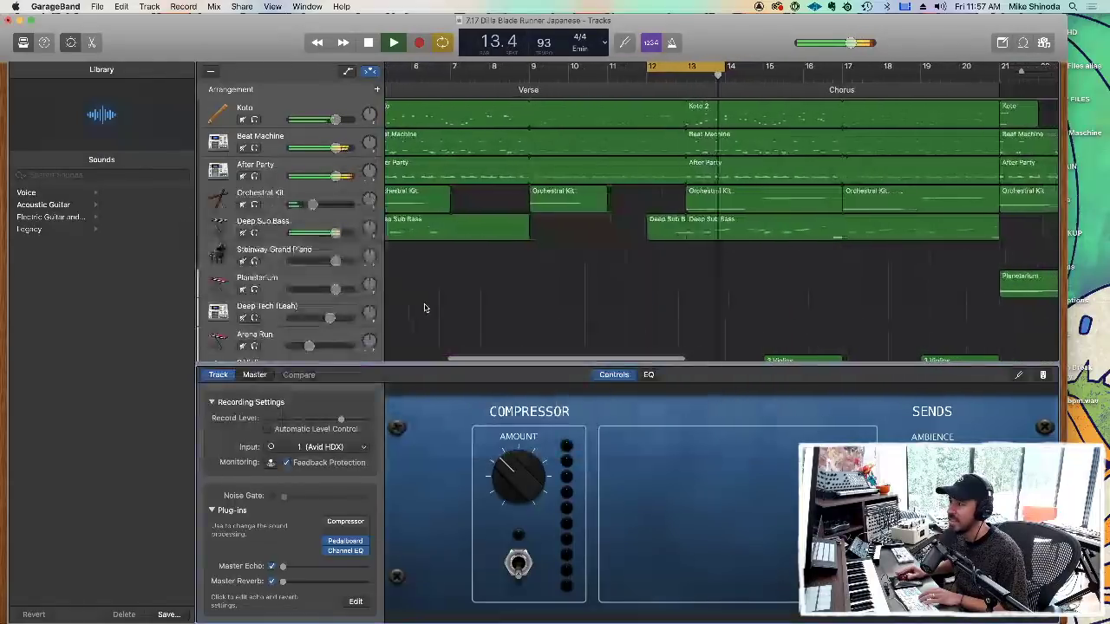
# Lower the low cut and boost 690 Hz by 2.0 dB in the fill's Channel EQ, and reduce the fill track's volume.
pyautogui.scroll(-1, 326, 335)
pyautogui.scroll(-5, 326, 335)
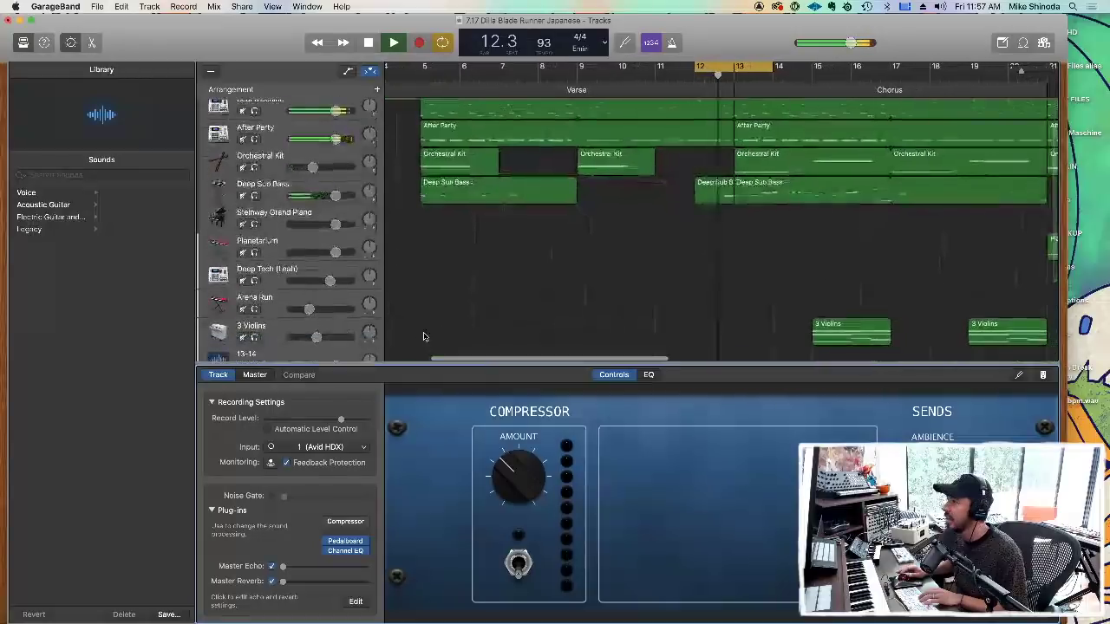
pyautogui.scroll(-3, 672, 263)
pyautogui.hscroll(8, 720, 273)
pyautogui.hscroll(-6, 739, 279)
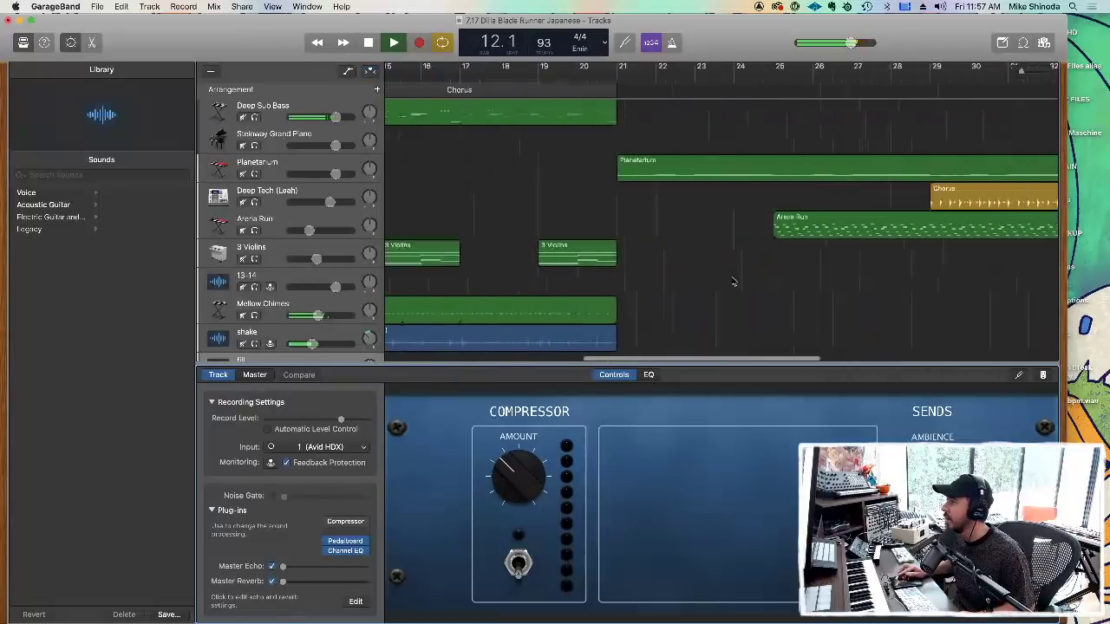
pyautogui.scroll(-3, 1041, 228)
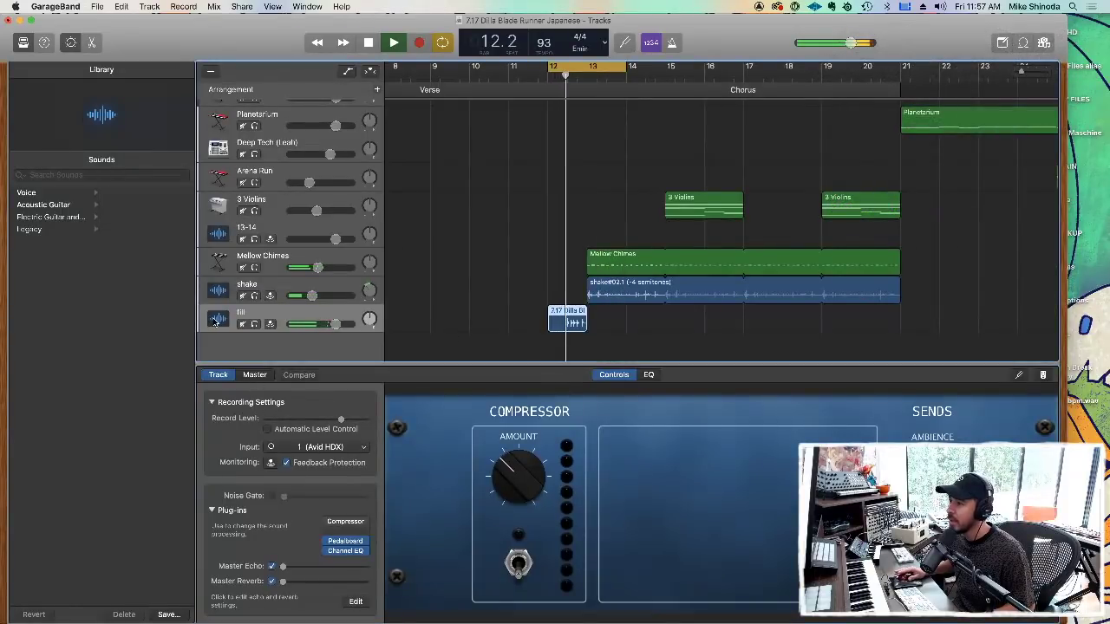
pyautogui.press('b')
pyautogui.press('b')
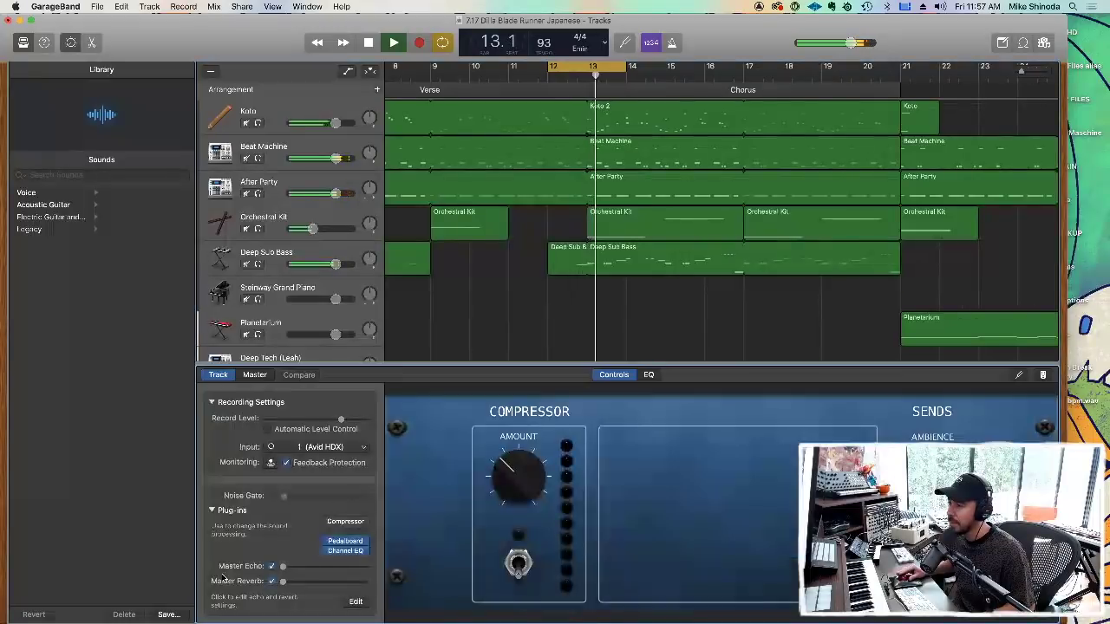
pyautogui.click(345, 553)
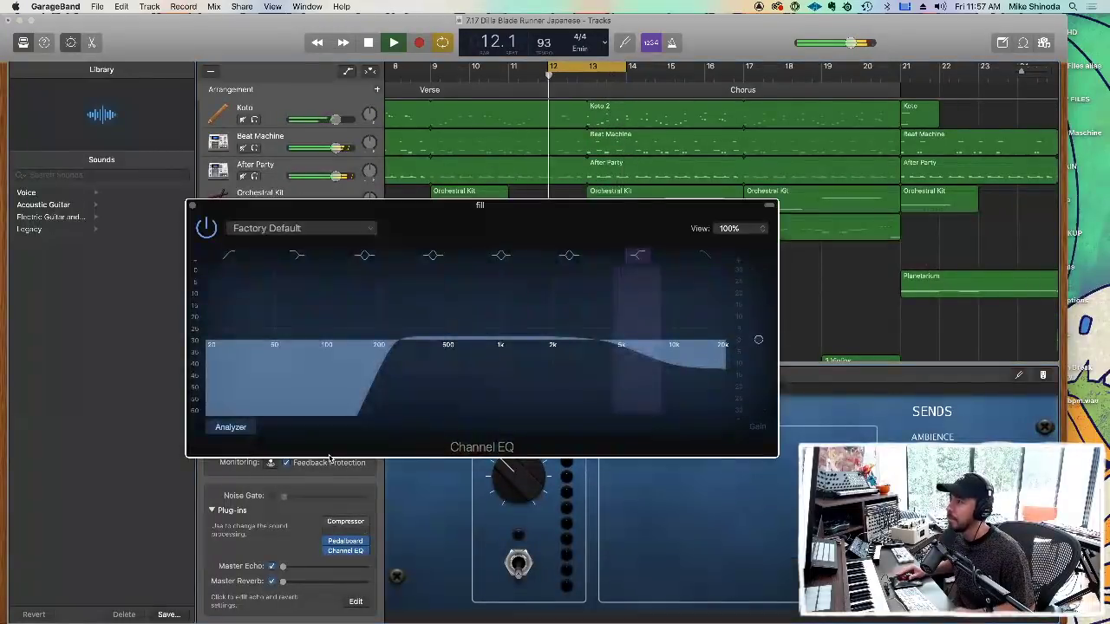
pyautogui.moveTo(339, 343)
pyautogui.mouseDown()
pyautogui.moveTo(395, 345)
pyautogui.moveTo(352, 355)
pyautogui.mouseUp()
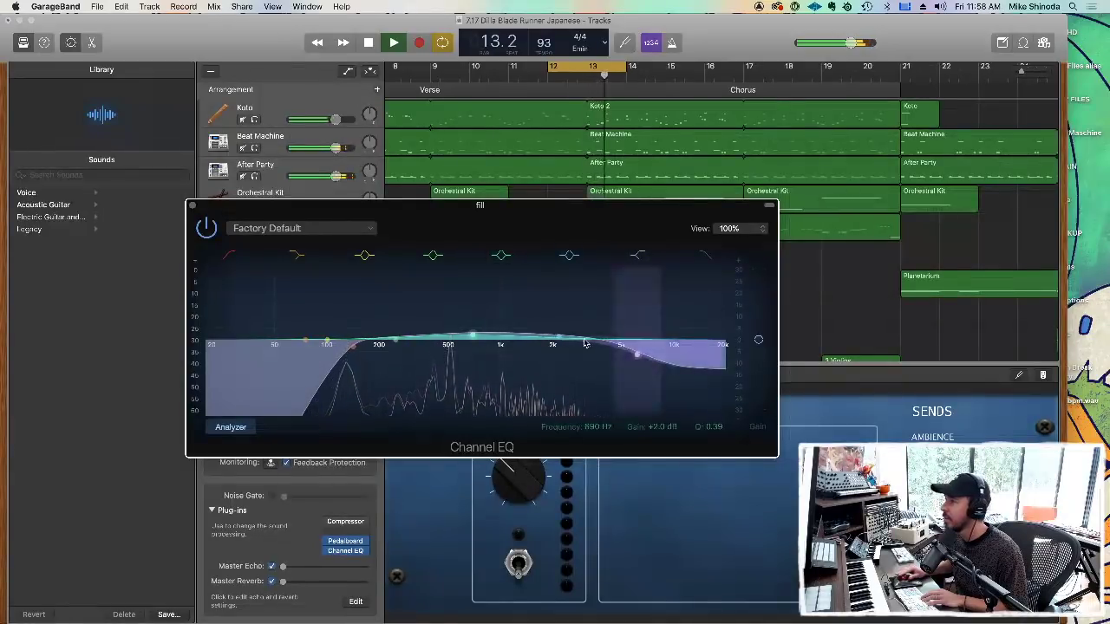
pyautogui.click(193, 204)
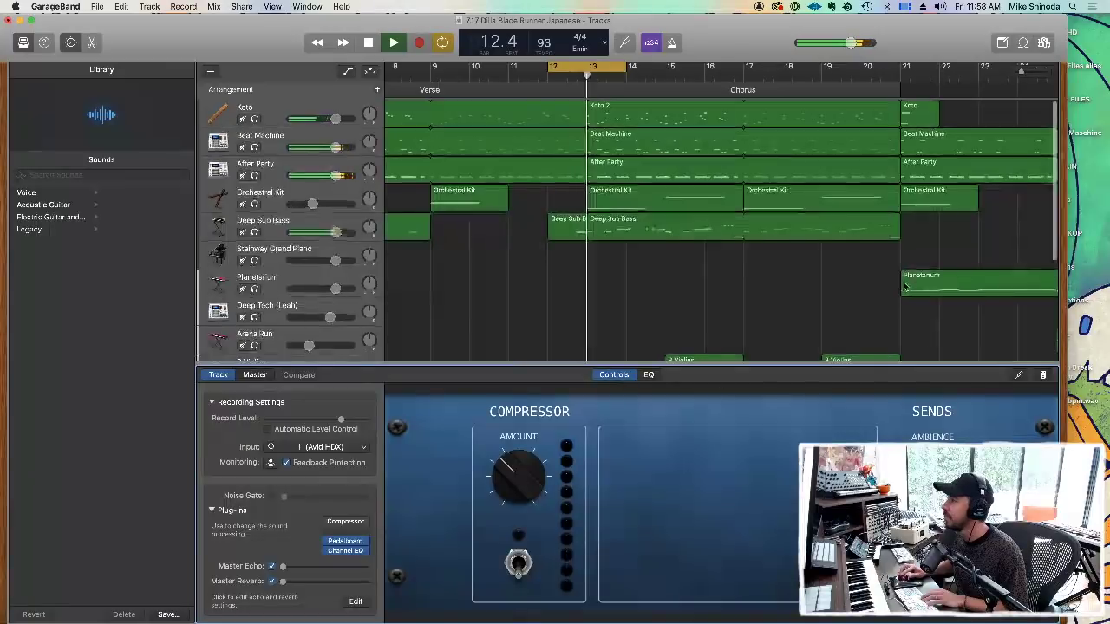
pyautogui.scroll(-5, 346, 311)
pyautogui.moveTo(336, 323); pyautogui.dragTo(323, 324)
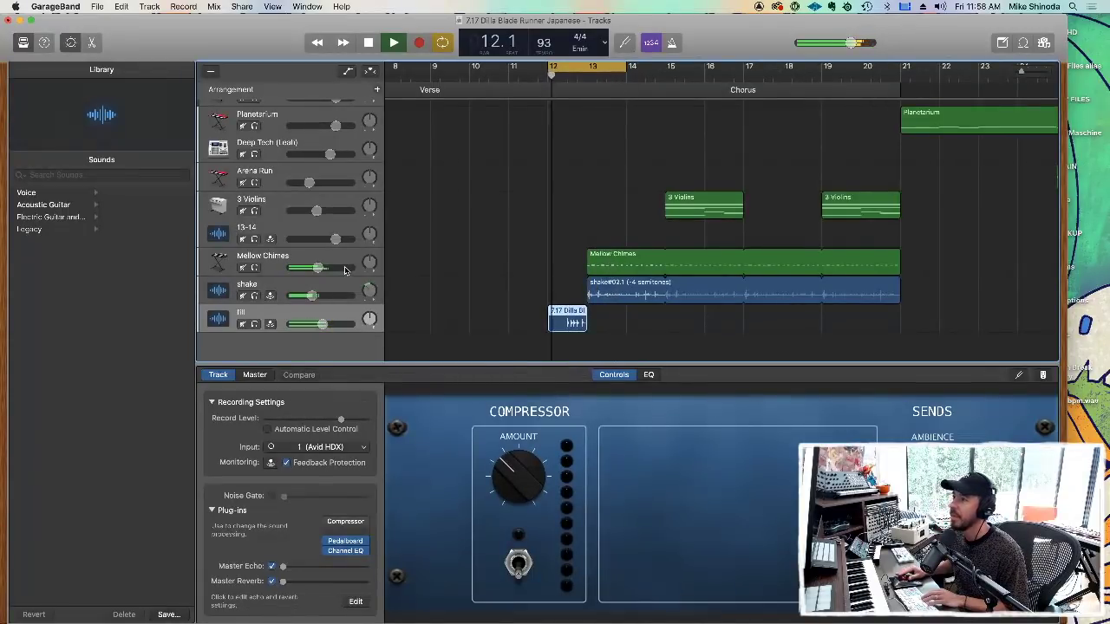
# Create a monitored audio track on Input 1 and, with cycling off, record a take from about bar 10 to bar 17.
pyautogui.click(209, 72)
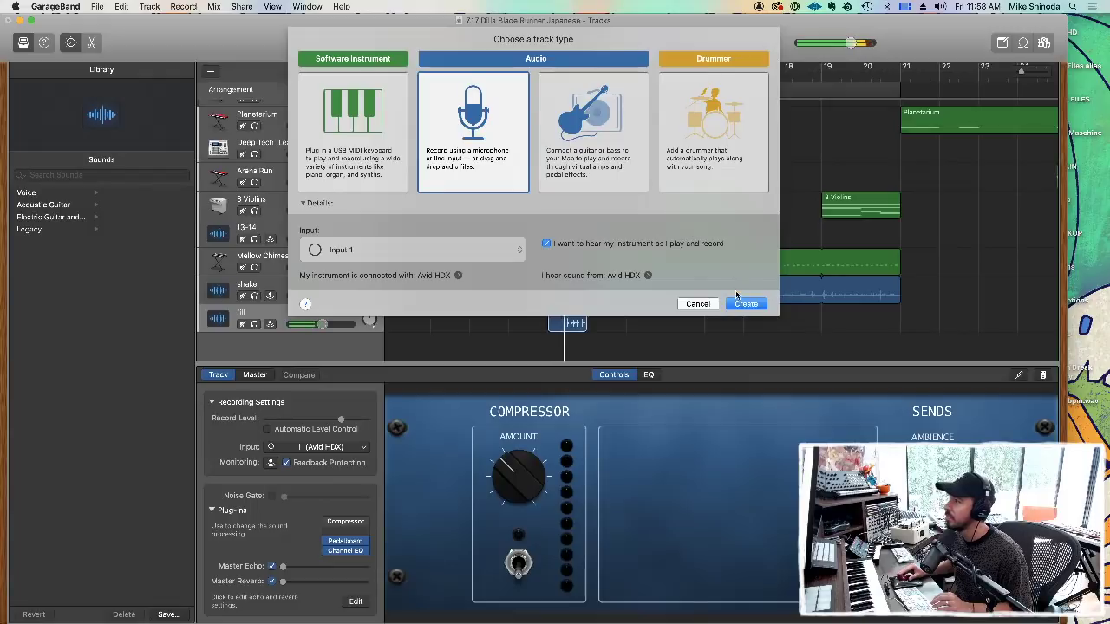
pyautogui.click(746, 303)
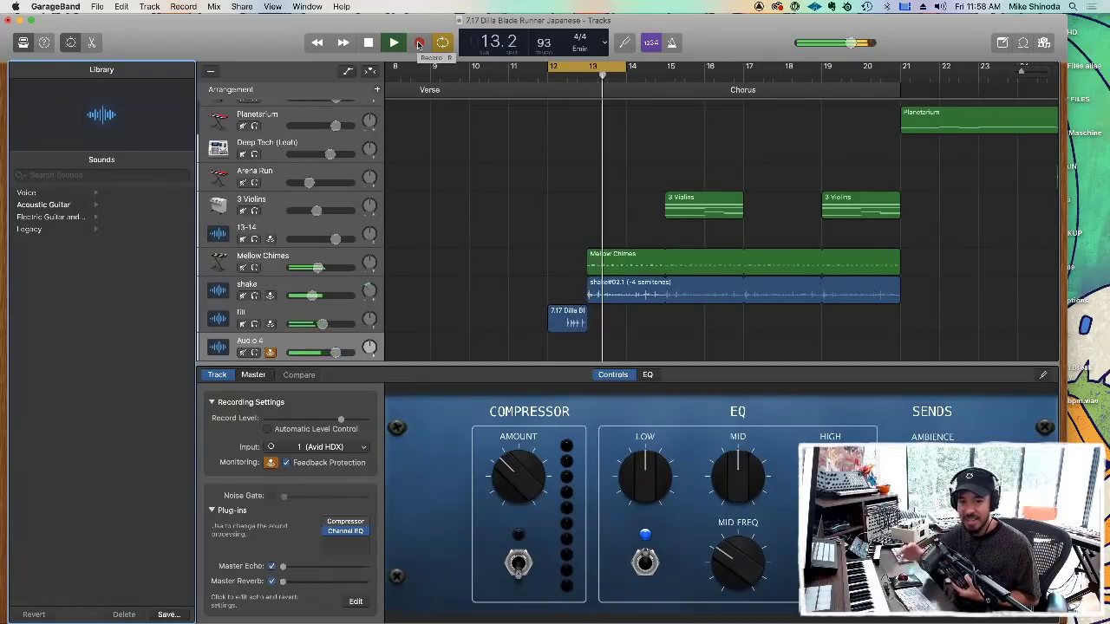
pyautogui.click(449, 77)
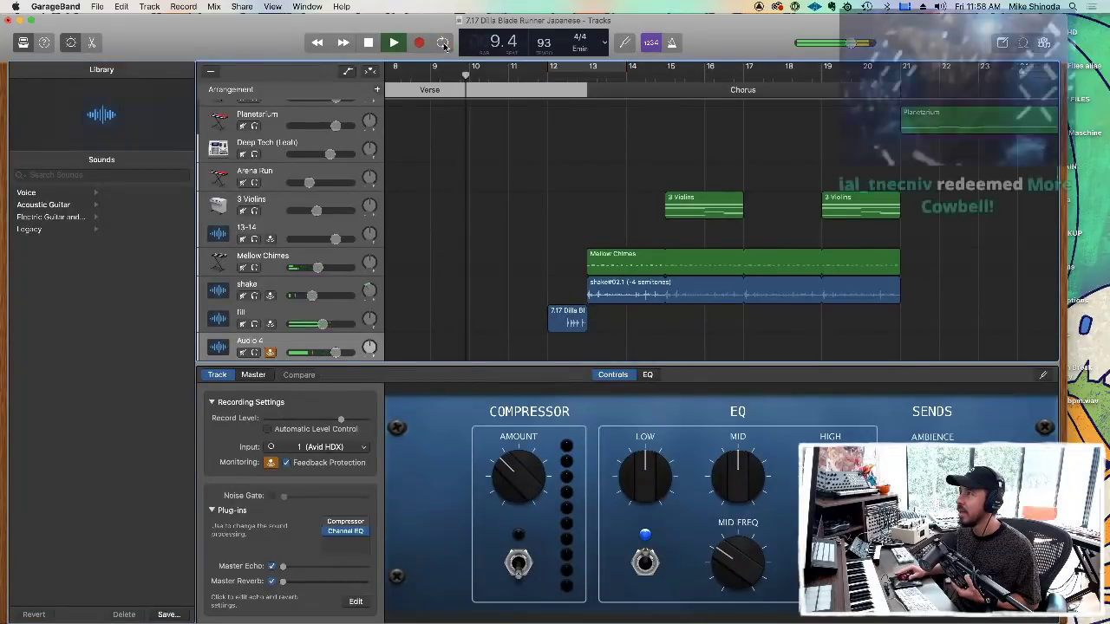
pyautogui.click(419, 43)
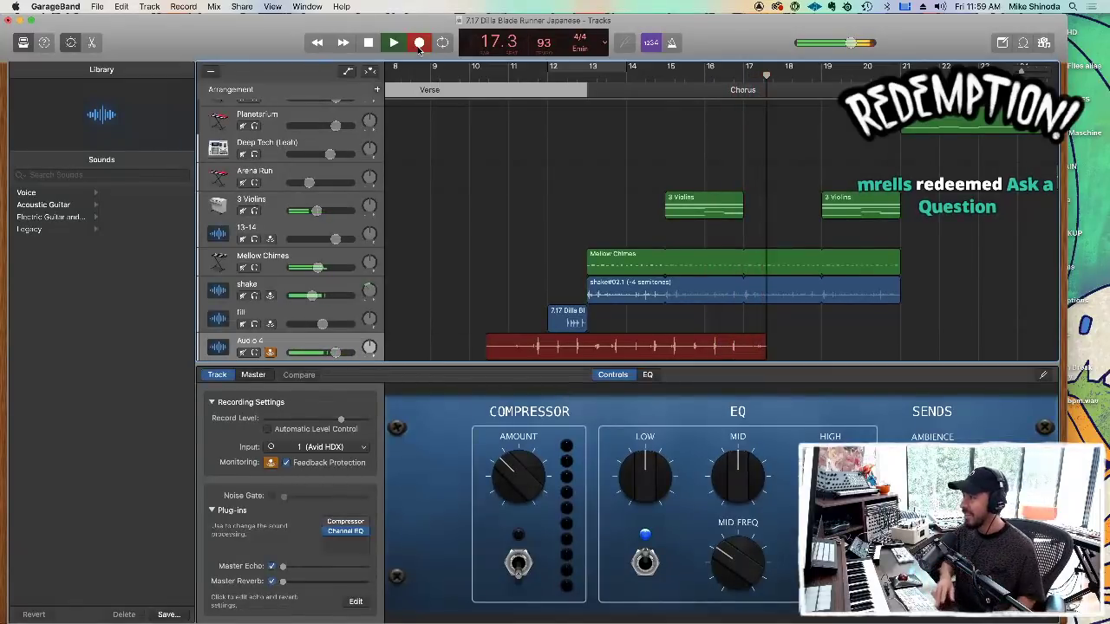
pyautogui.press('space')
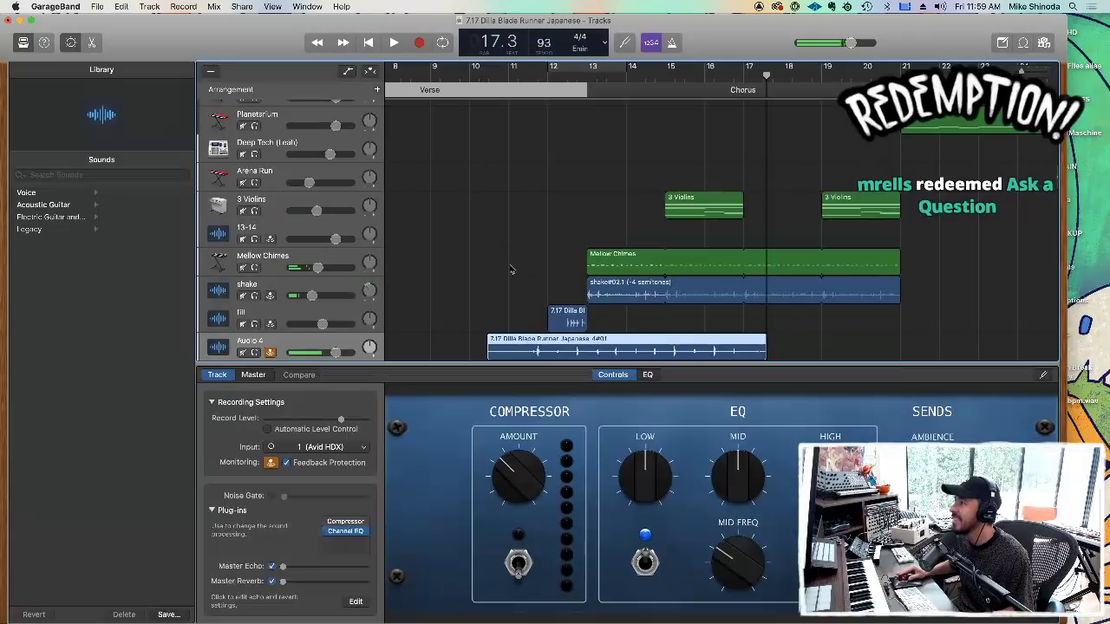
# Trim the recorded take to start at bar 13 and loop its four bars to the end of the chorus at bar 21.
pyautogui.moveTo(486, 348); pyautogui.dragTo(623, 332)
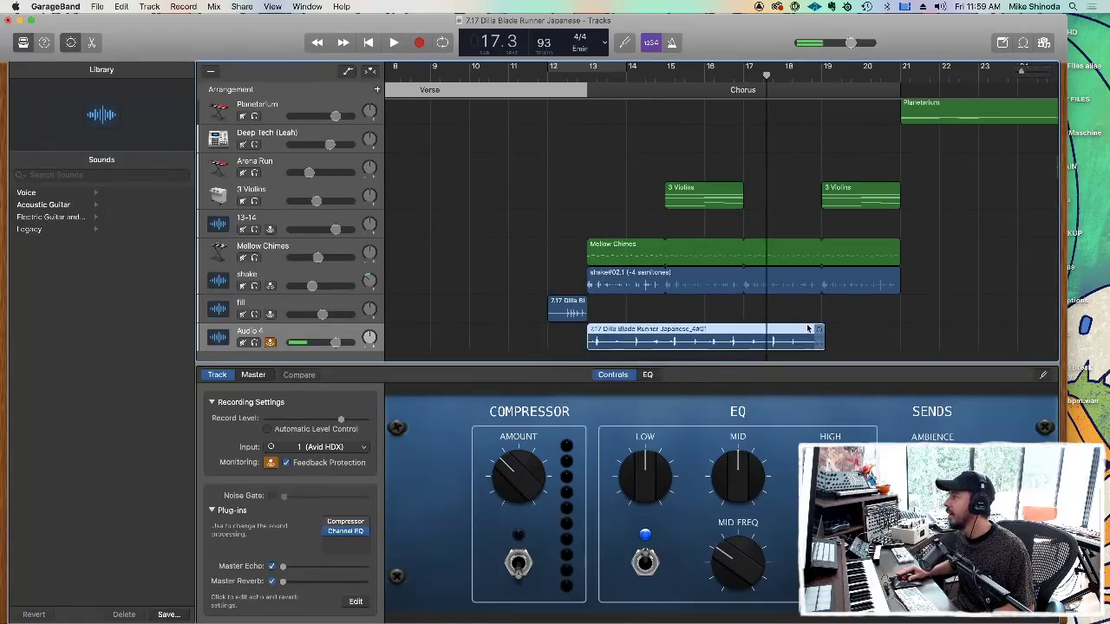
pyautogui.moveTo(813, 343); pyautogui.dragTo(898, 338)
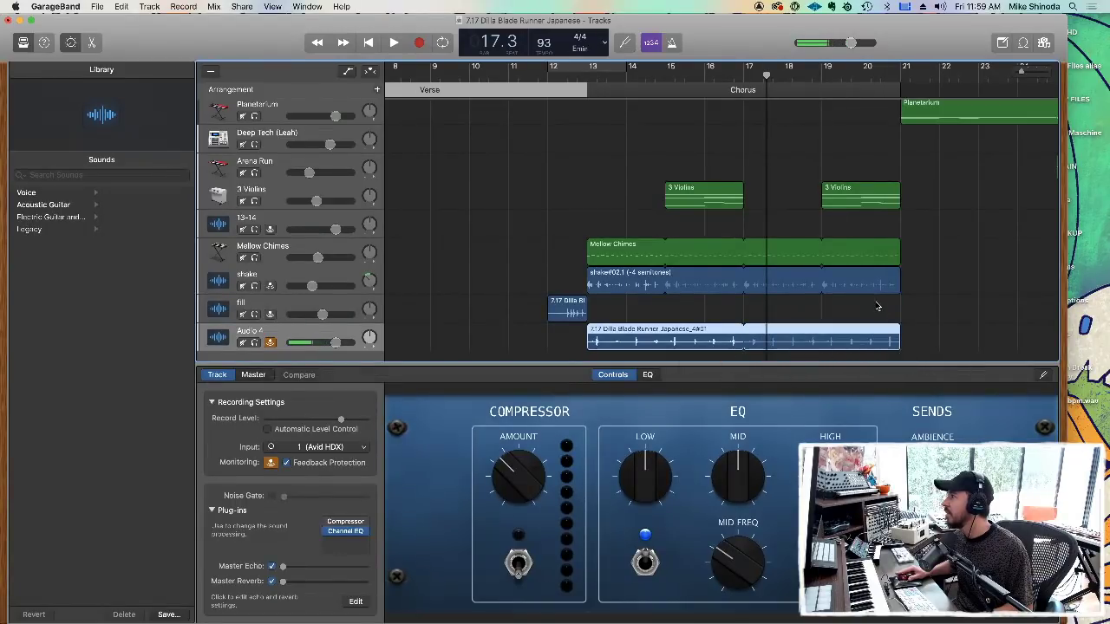
# During playback, turn off monitoring on the Audio 4 track, pan it off-centre and lower its volume slightly.
pyautogui.press('space')
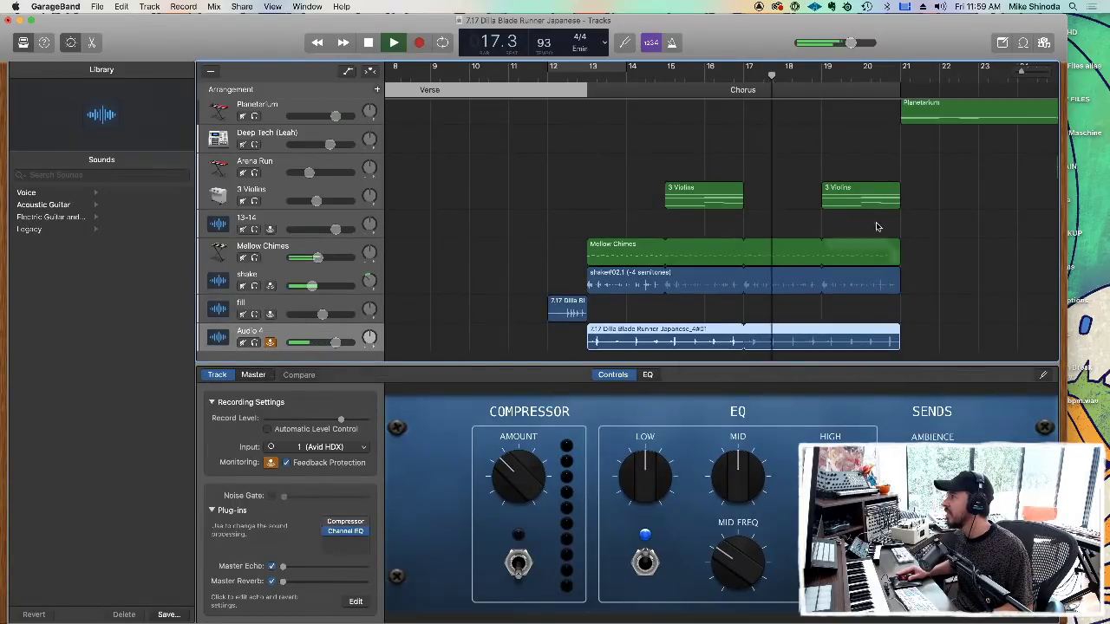
pyautogui.click(270, 343)
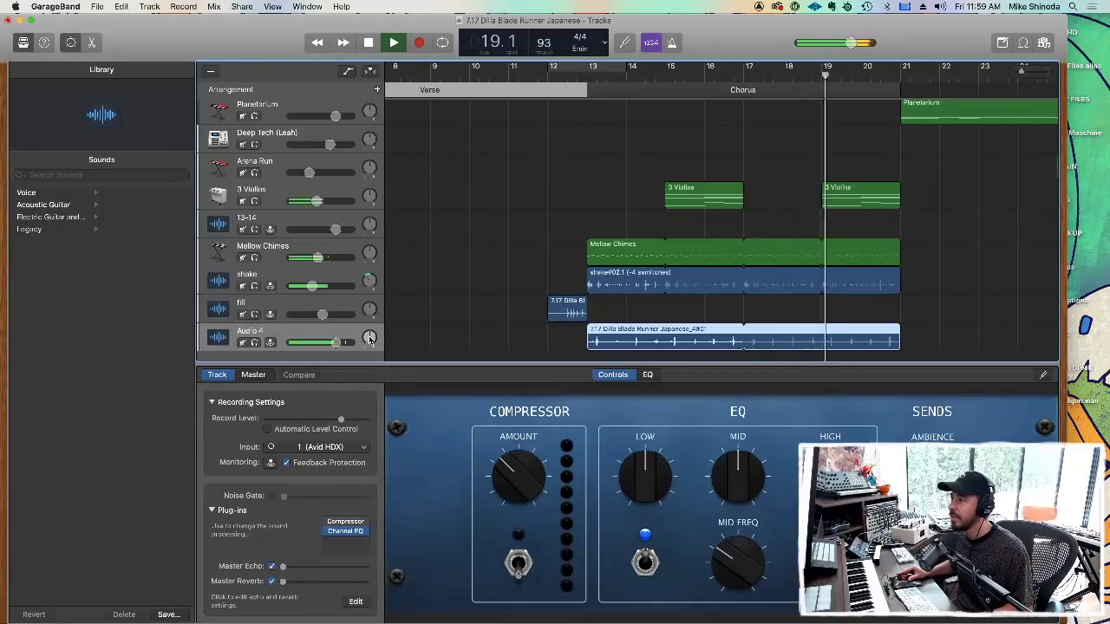
pyautogui.moveTo(336, 342); pyautogui.dragTo(331, 342)
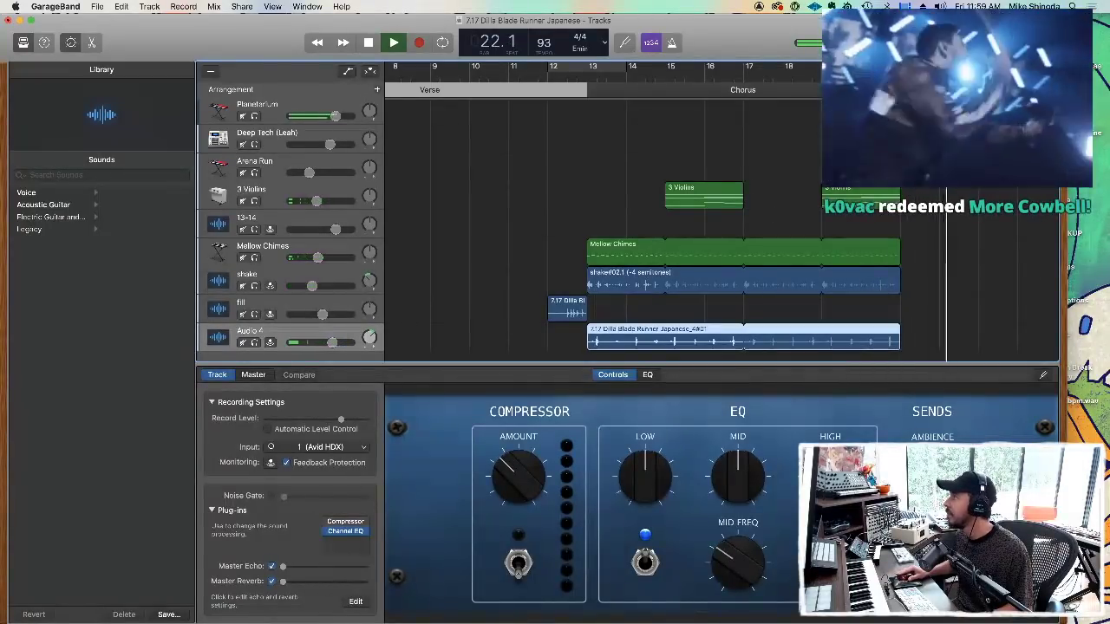
# Add arrangement markers for a Bridge over bars 21 to 29 and an Outro over bars 29 to 33.
pyautogui.press('super+Left')
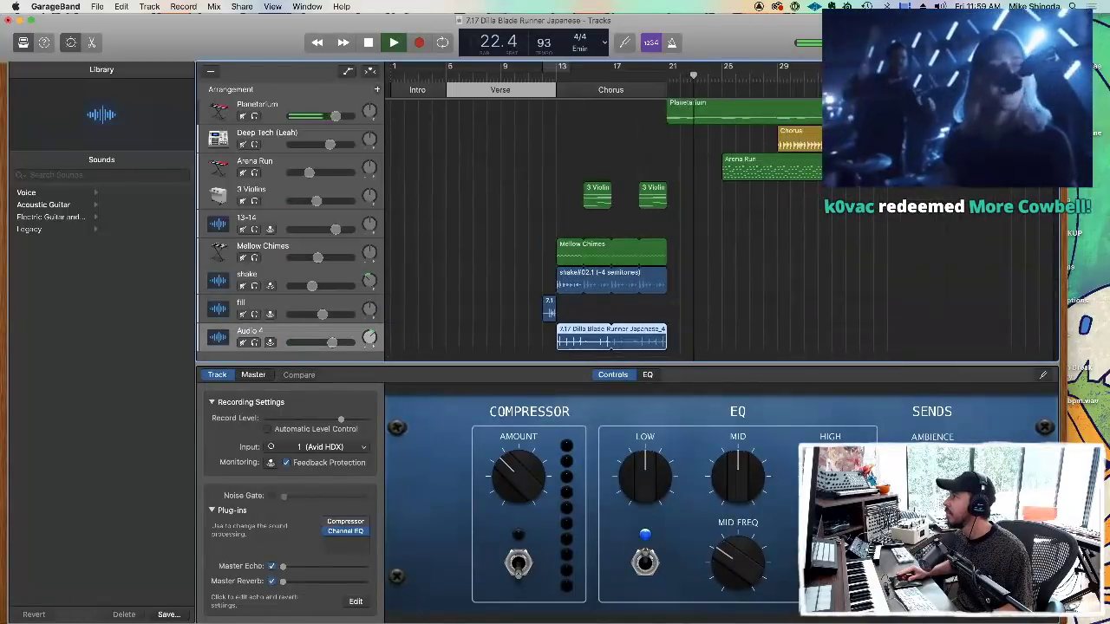
pyautogui.press('super+Right')
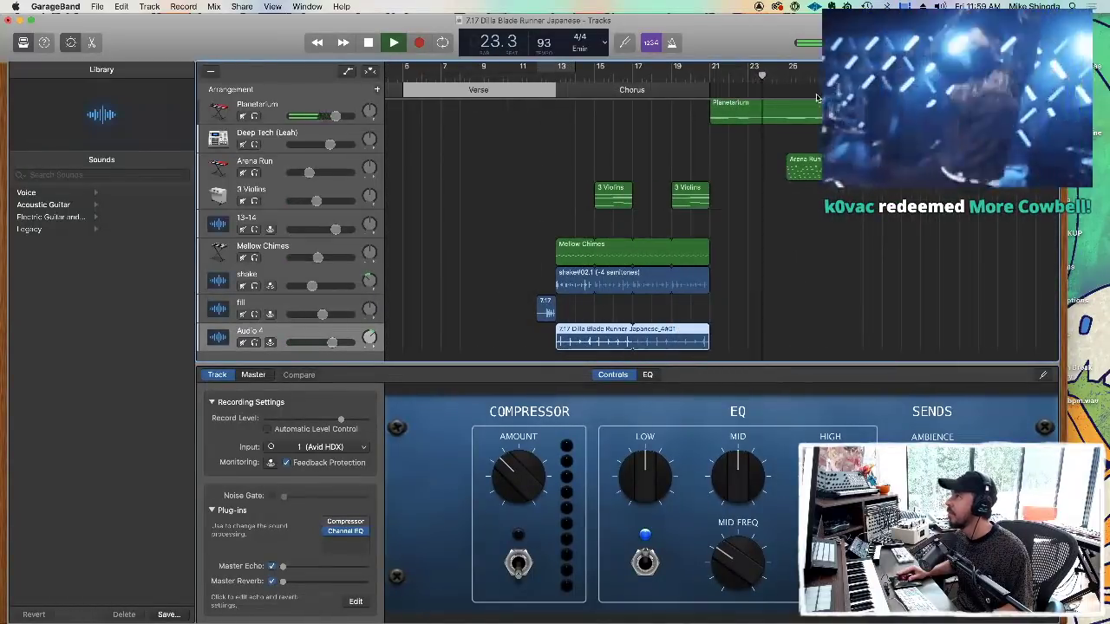
pyautogui.click(377, 90)
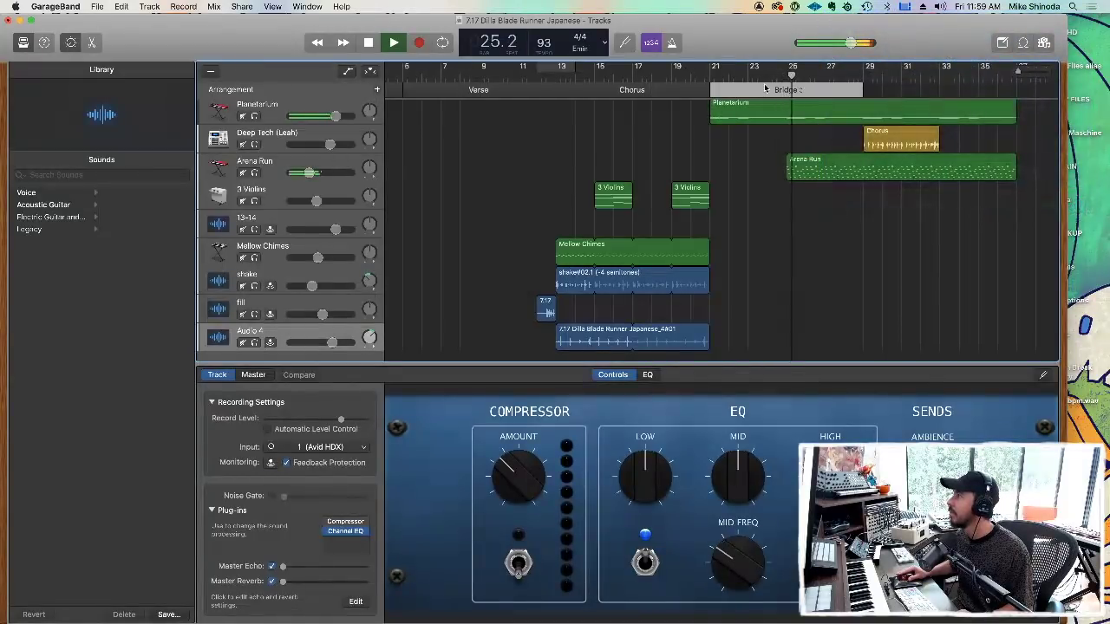
pyautogui.click(377, 91)
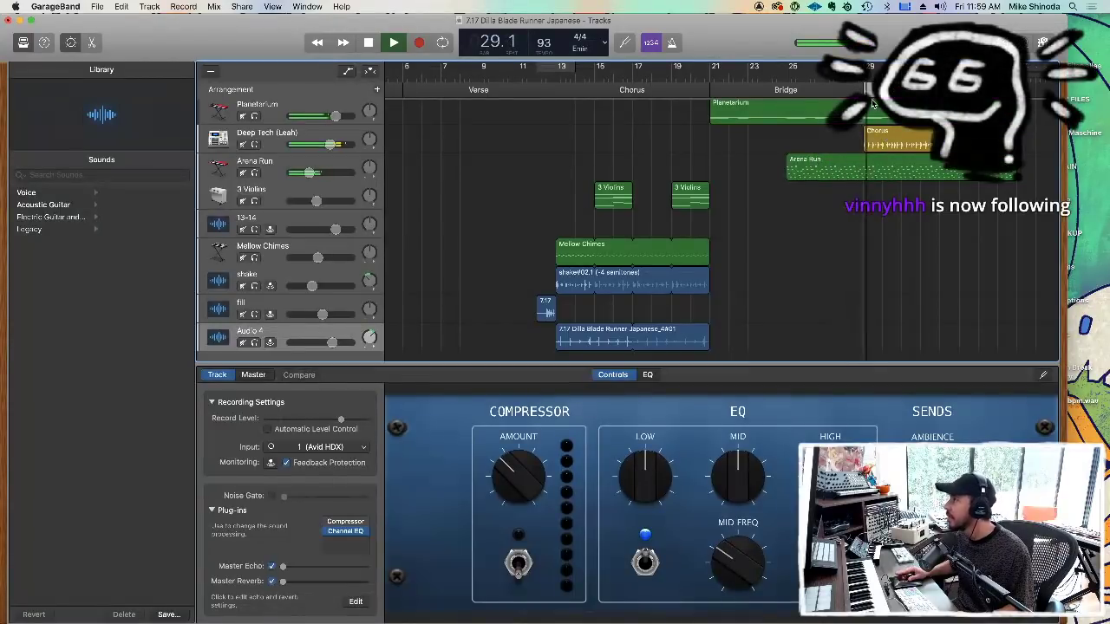
# Set the cycle range to bars 29 to 33 and open the Deep Tech drummer region there in the Drummer editor.
pyautogui.moveTo(579, 73); pyautogui.dragTo(912, 75)
pyautogui.moveTo(919, 68); pyautogui.dragTo(939, 69)
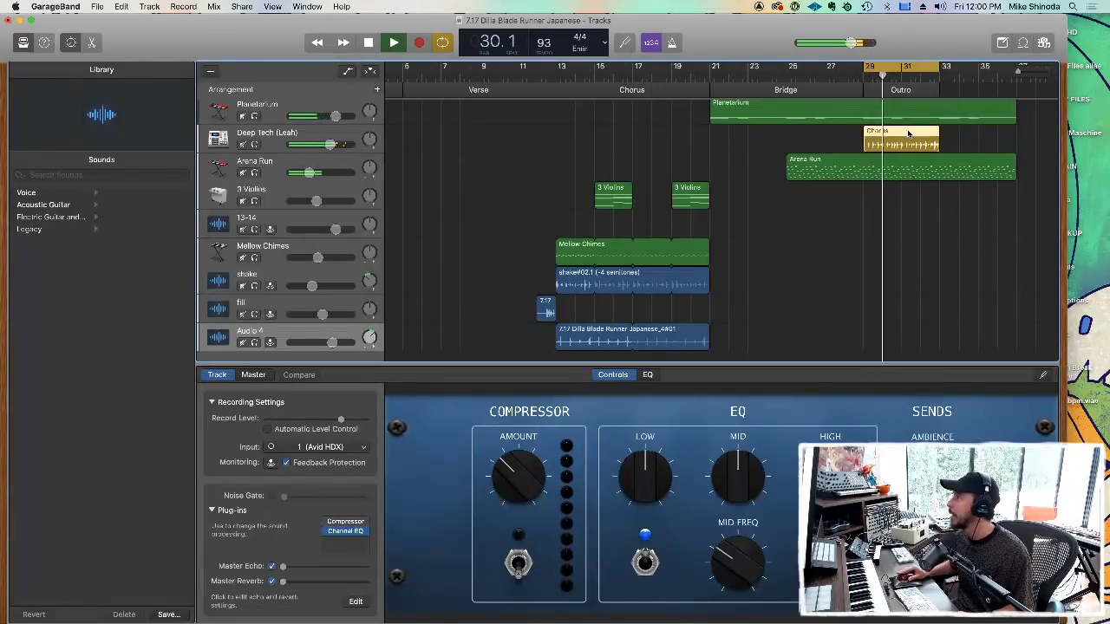
pyautogui.click(908, 134)
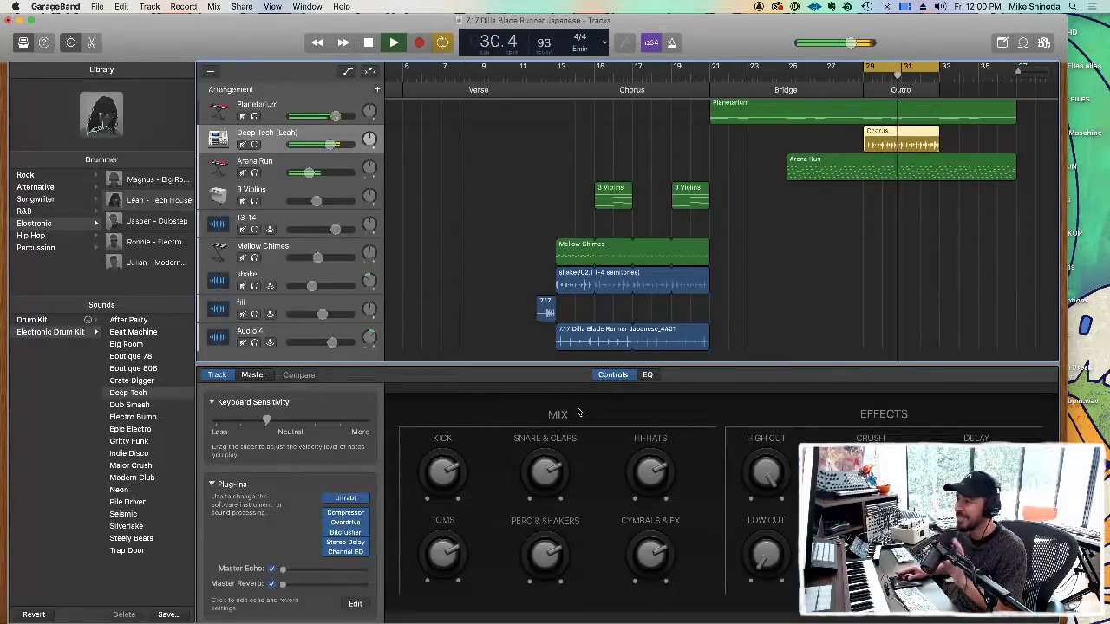
pyautogui.doubleClick(881, 135)
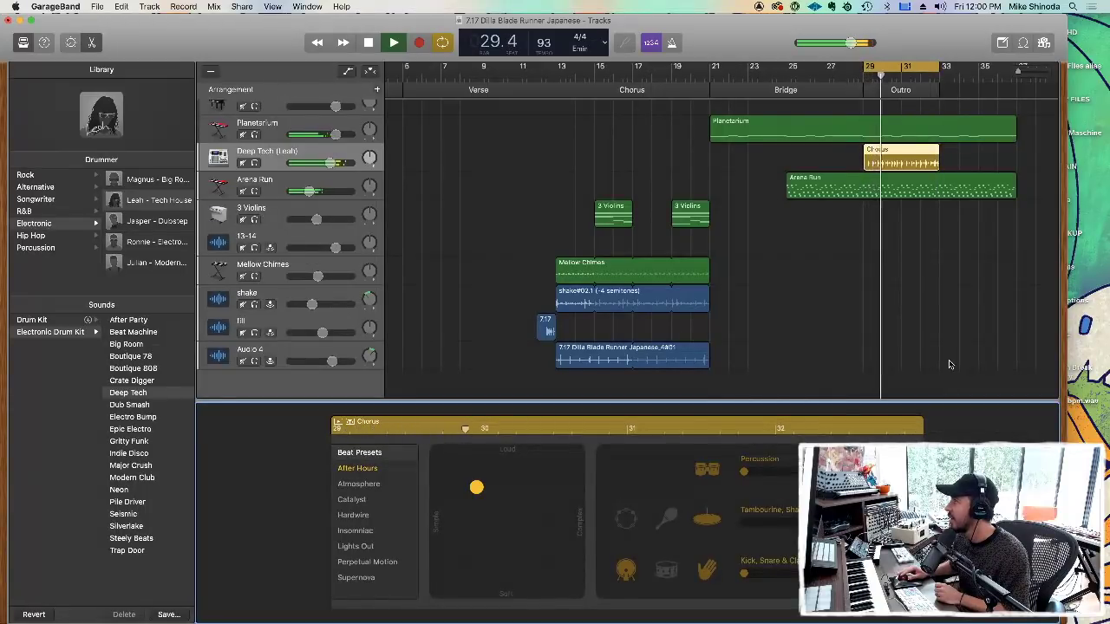
# Raise the quantize strength of the Beat Machine region spanning the Bridge and Outro to 100.
pyautogui.scroll(5, 950, 366)
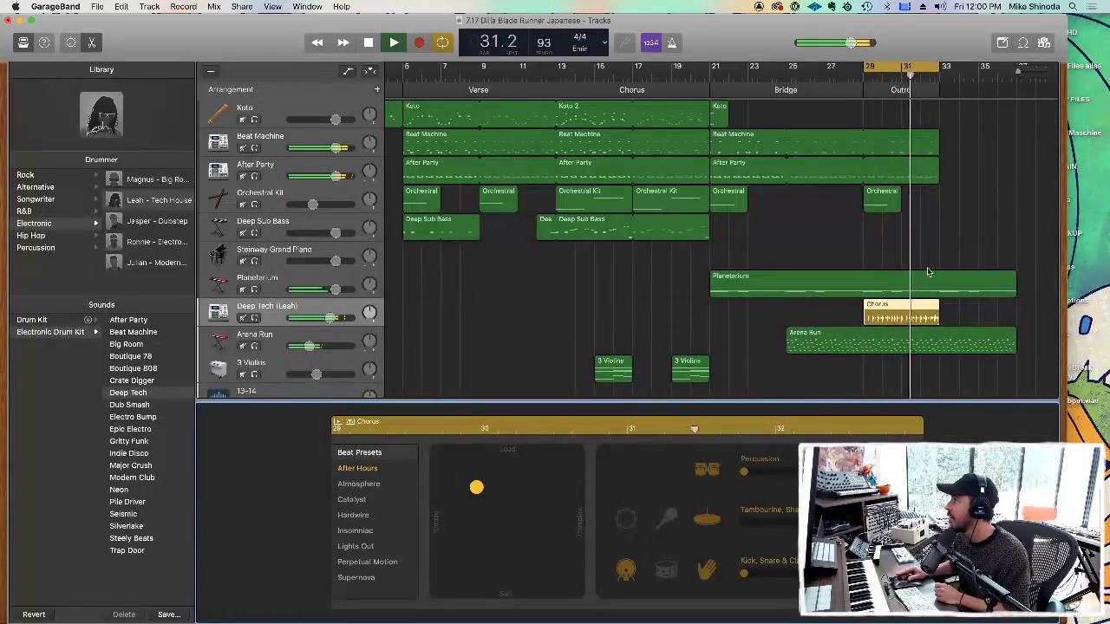
pyautogui.click(915, 137)
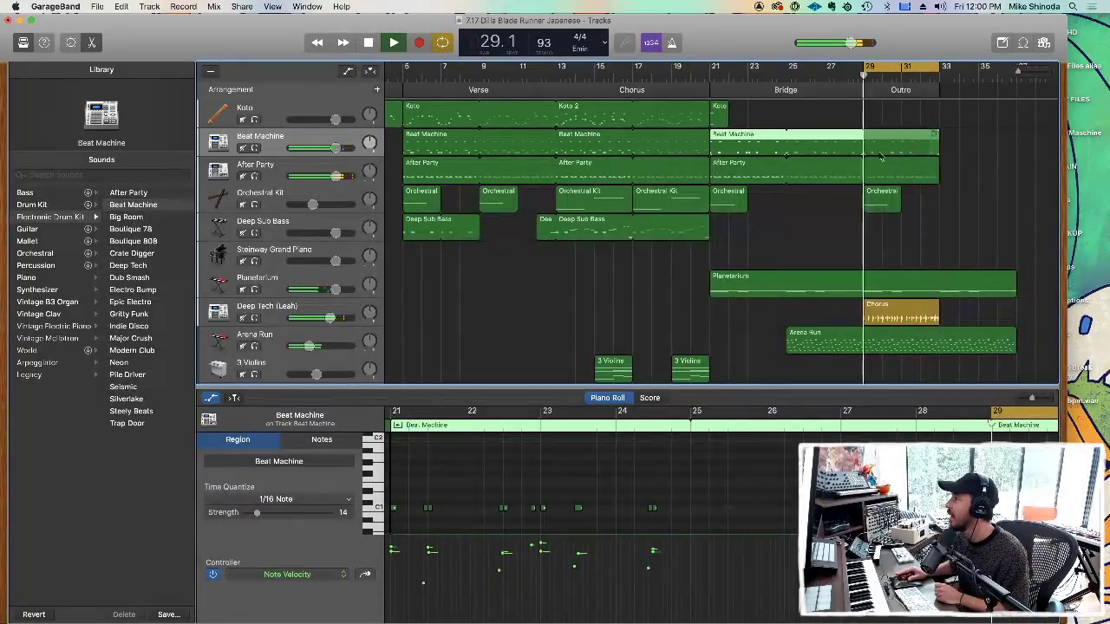
pyautogui.scroll(-5, 540, 450)
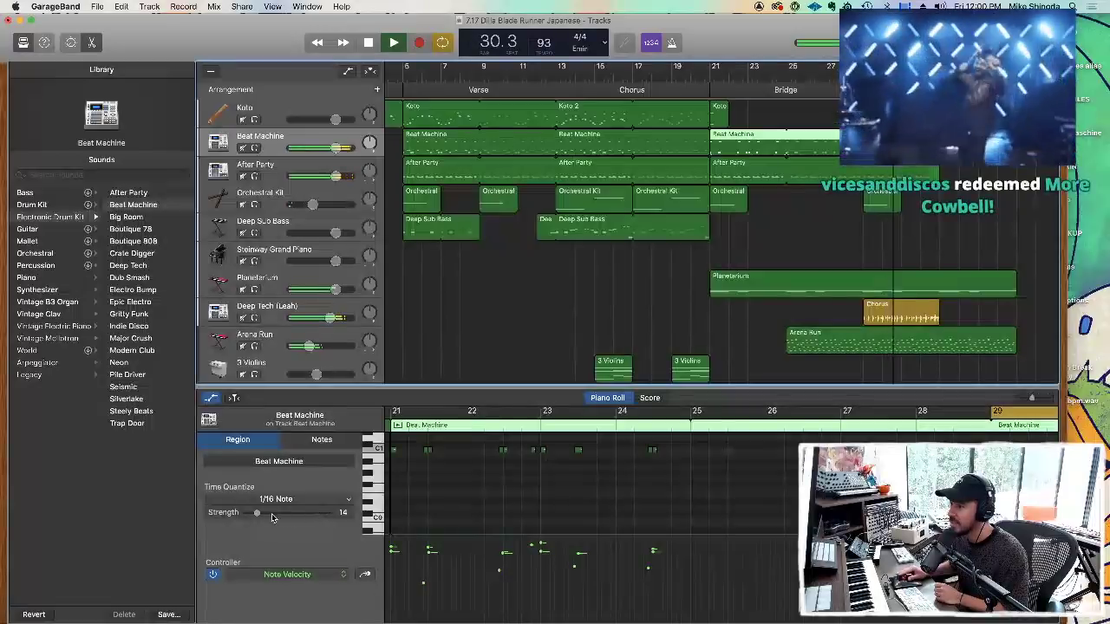
pyautogui.moveTo(257, 513); pyautogui.dragTo(343, 514)
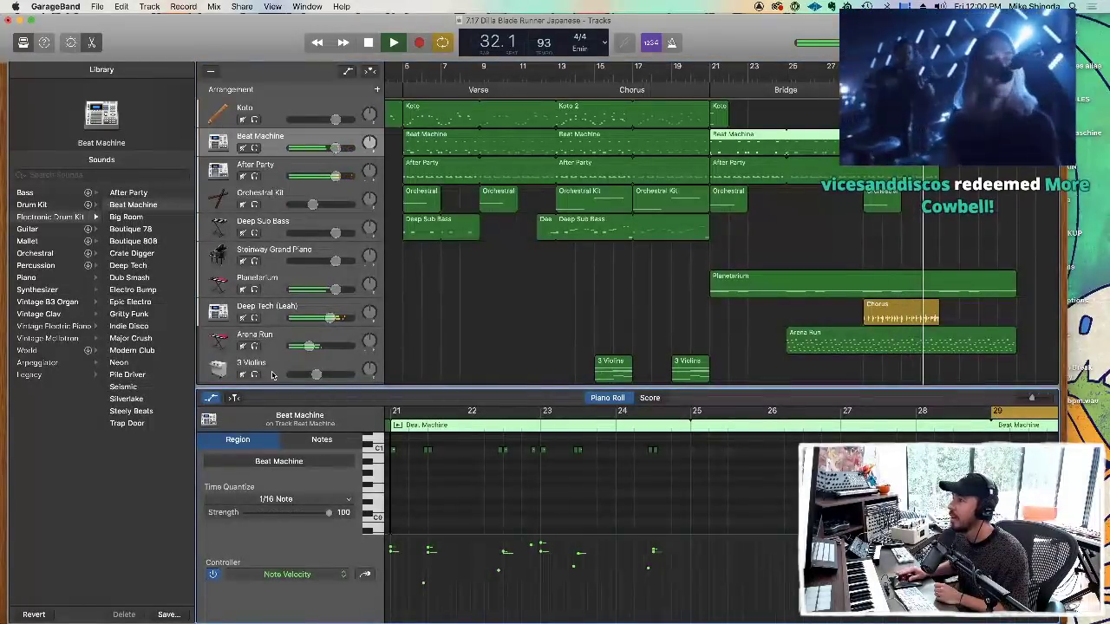
# Compare the outro playback with and without the Deep Tech track by muting and unmuting it.
pyautogui.click(243, 319)
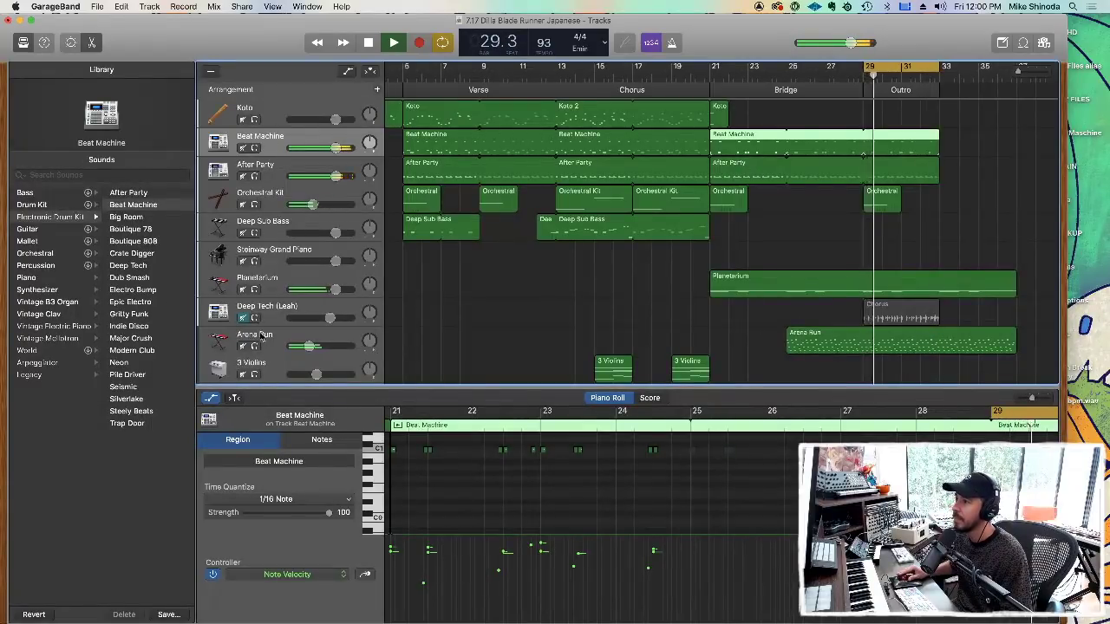
pyautogui.click(243, 318)
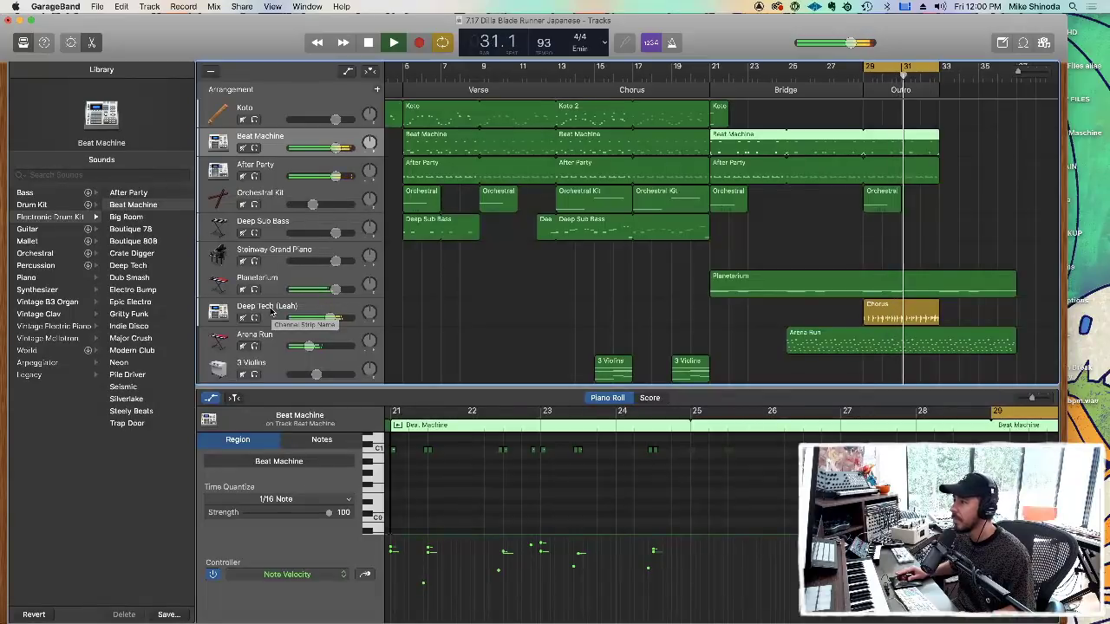
# Set the Deep Tech track's Overdrive plug-in to 11.50 dB drive and -8.0 dB output.
pyautogui.click(271, 313)
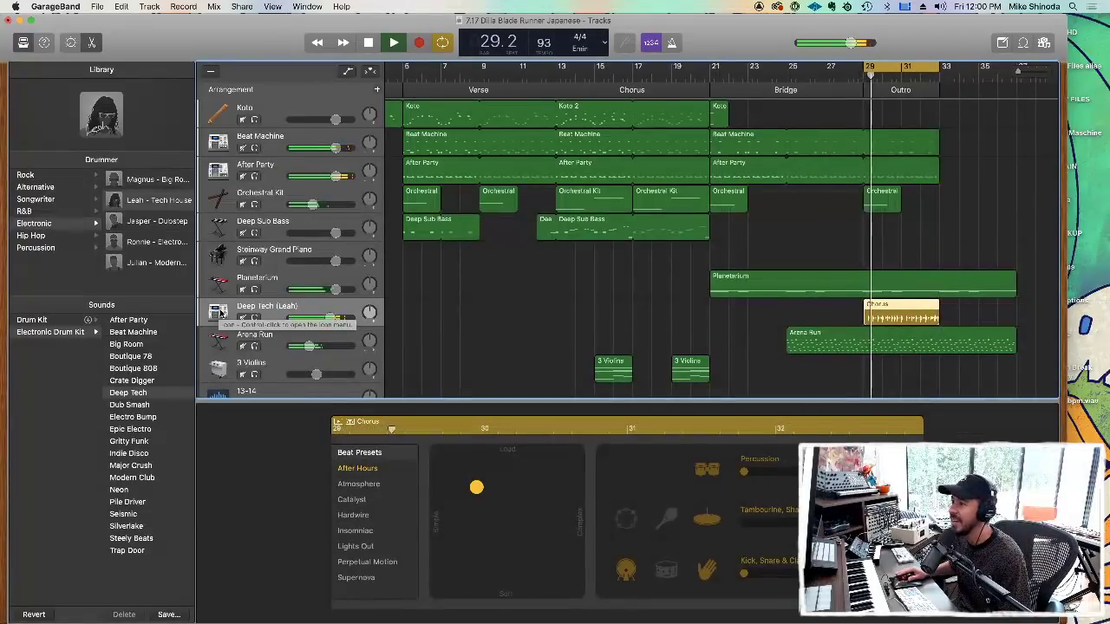
pyautogui.press('b')
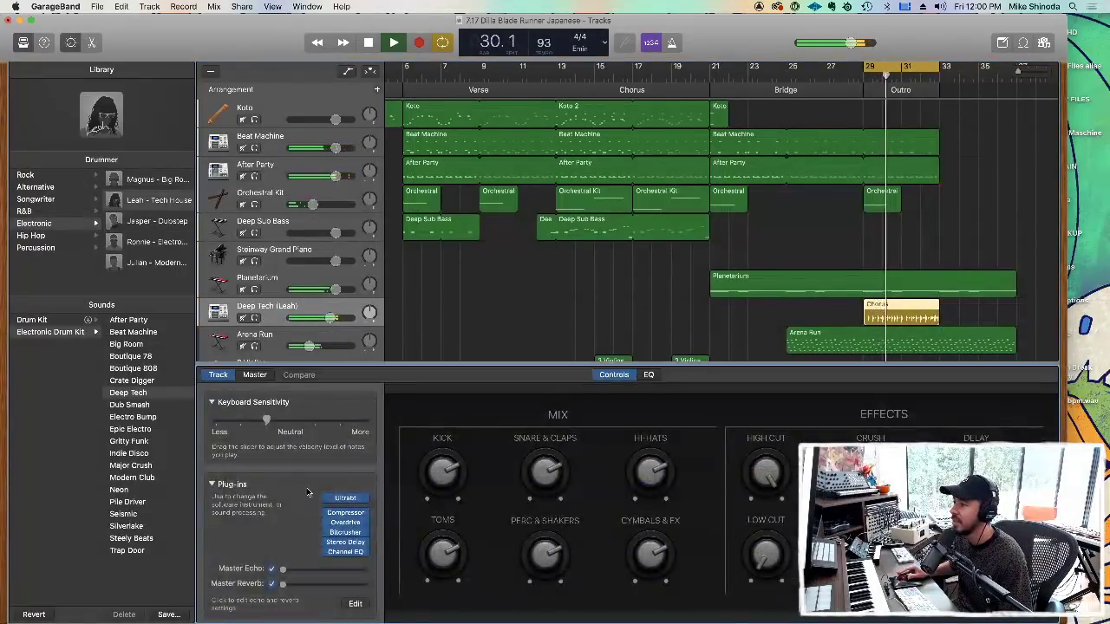
pyautogui.click(345, 522)
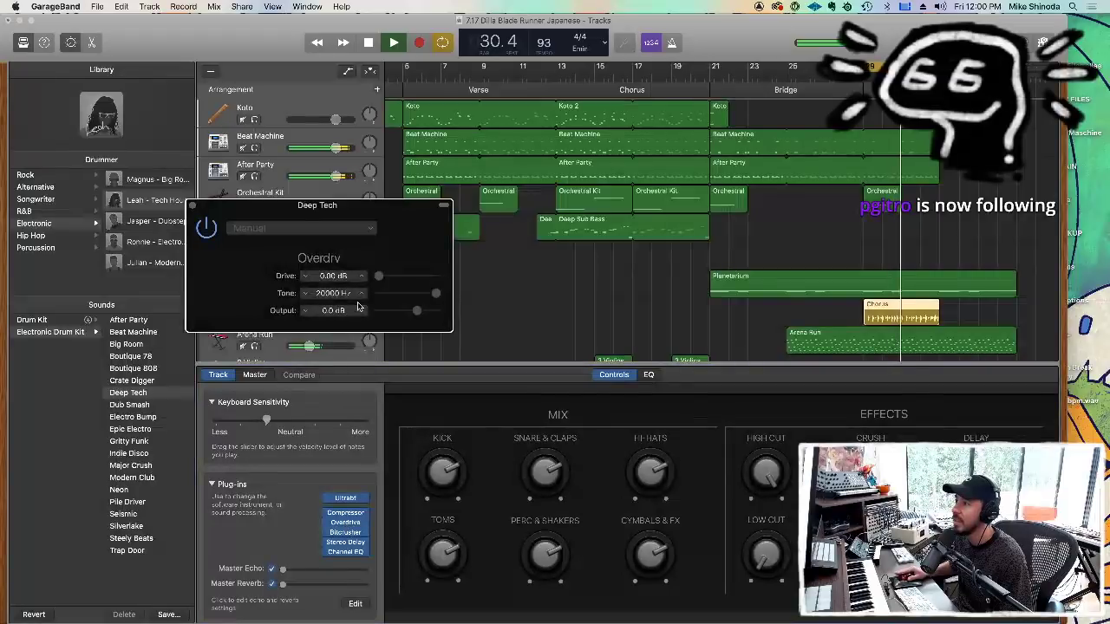
pyautogui.moveTo(386, 279); pyautogui.dragTo(409, 314)
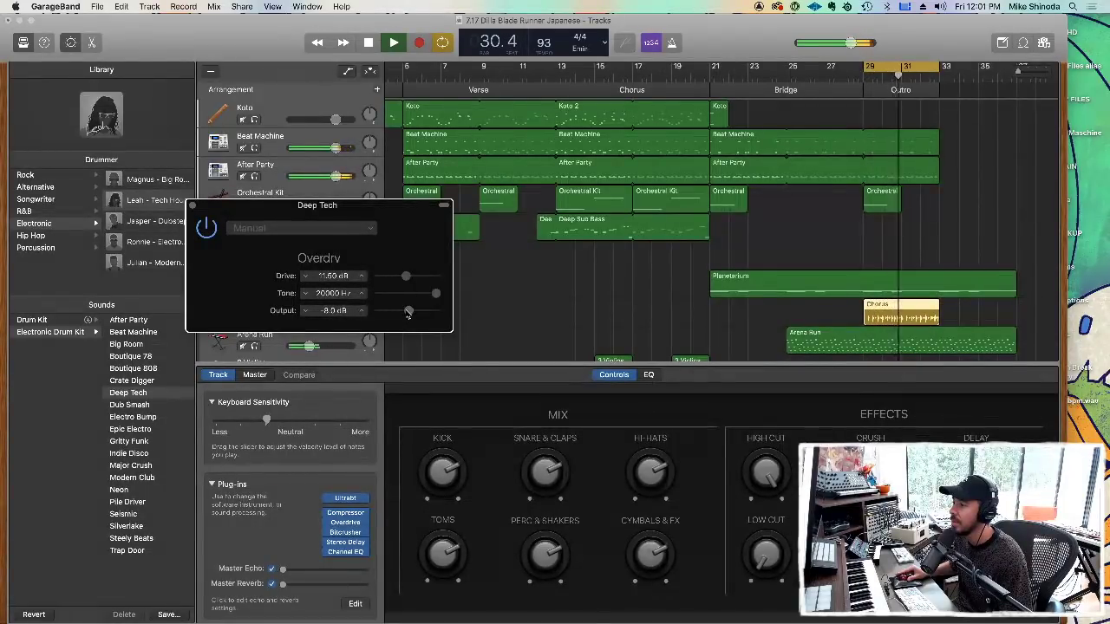
# Roll off the Deep Tech track's highs in Channel EQ with the high shelf at about 13800 Hz and -20.5 dB.
pyautogui.click(347, 544)
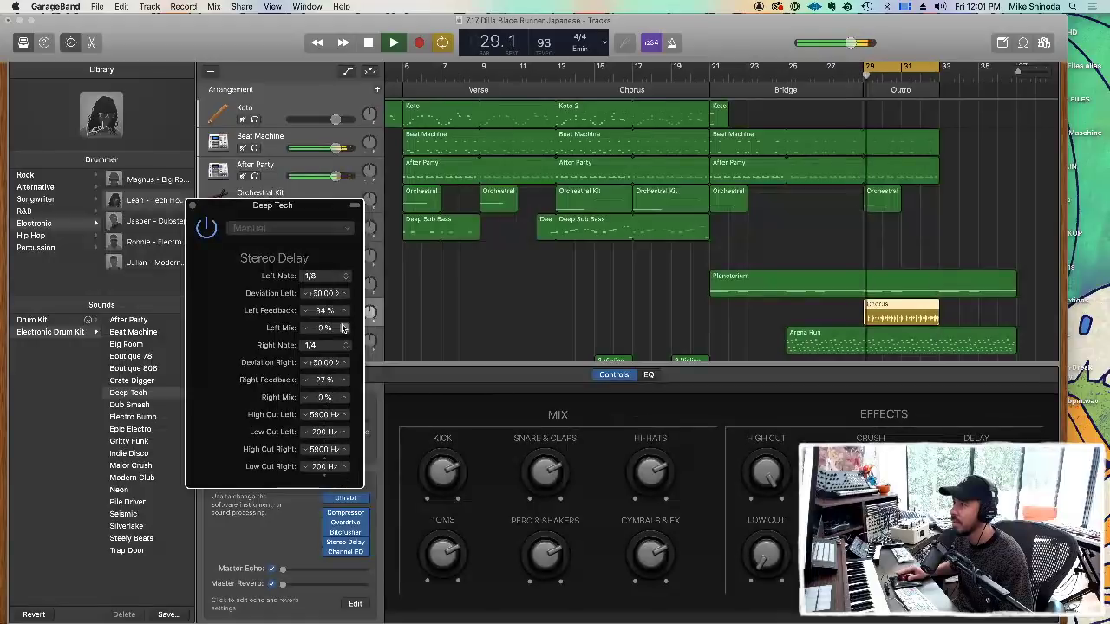
pyautogui.click(346, 552)
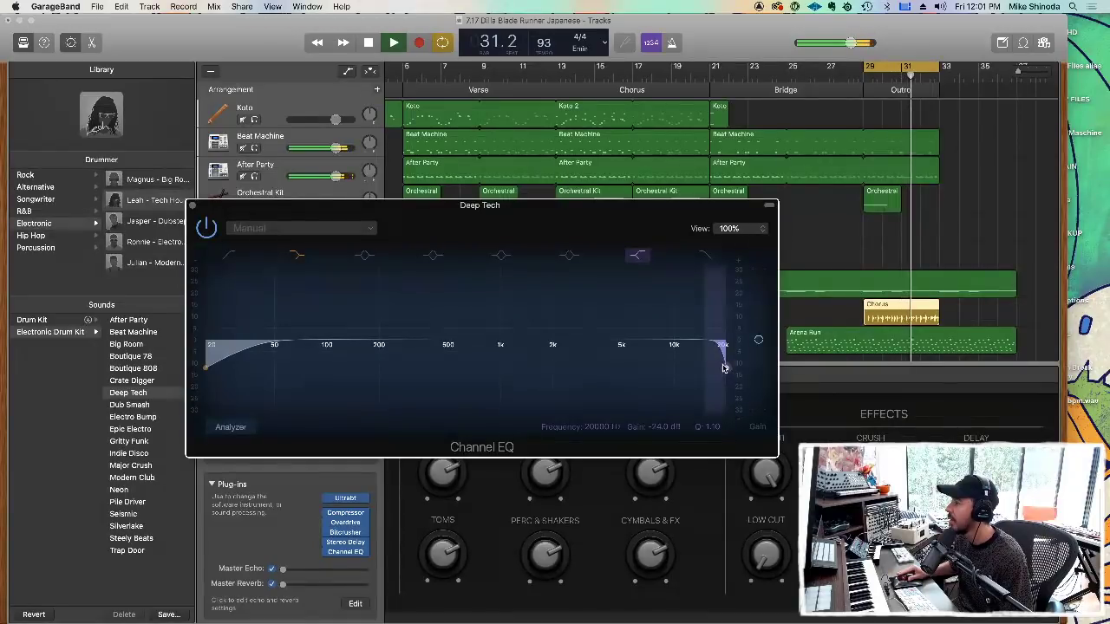
pyautogui.moveTo(724, 368); pyautogui.dragTo(718, 368)
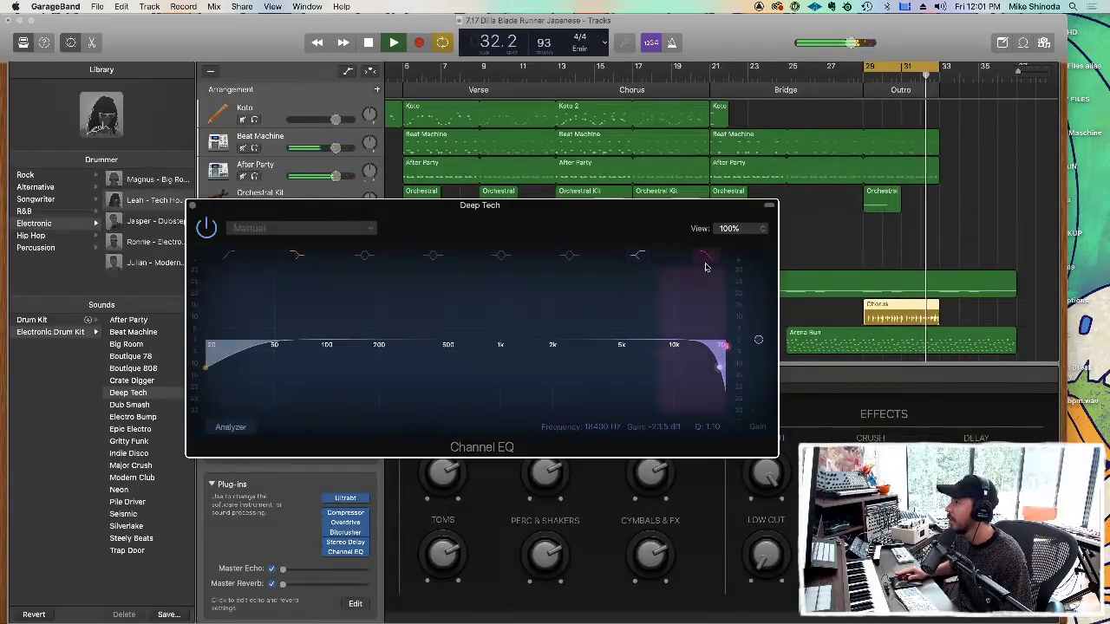
pyautogui.moveTo(718, 368); pyautogui.dragTo(698, 366)
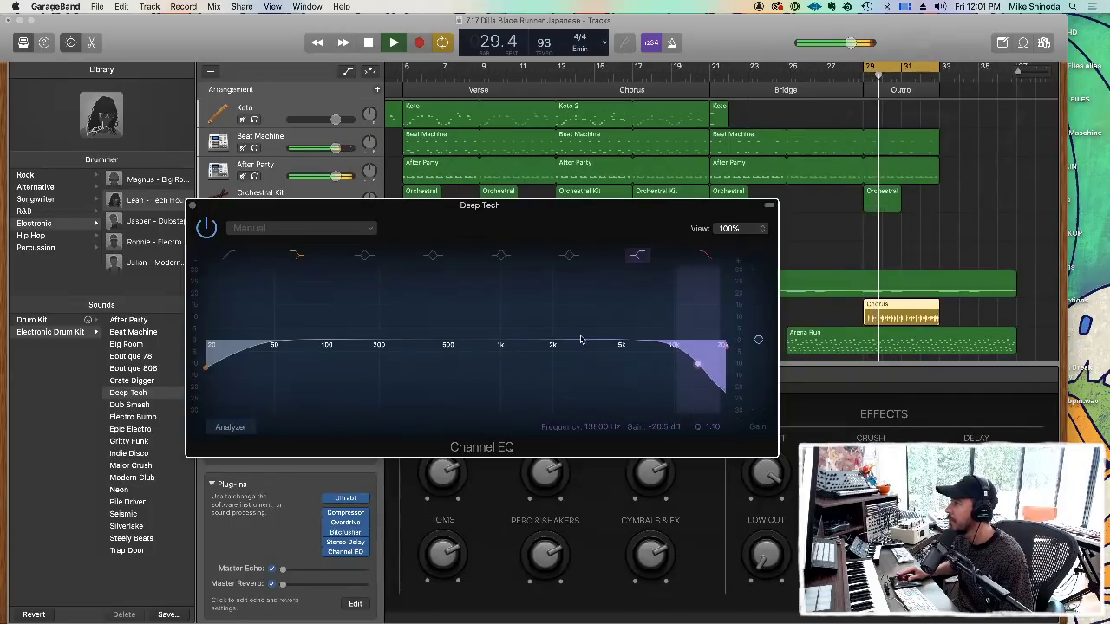
pyautogui.click(192, 207)
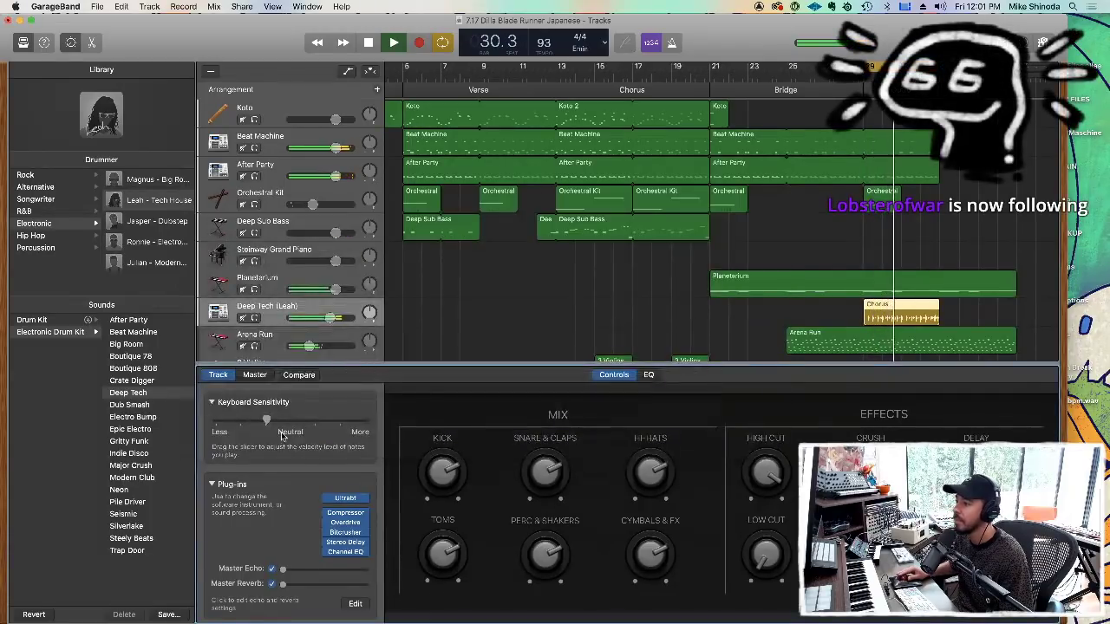
# Try a left mix of about 43% in the Deep Tech track's Stereo Delay, returning it to 0%.
pyautogui.click(346, 545)
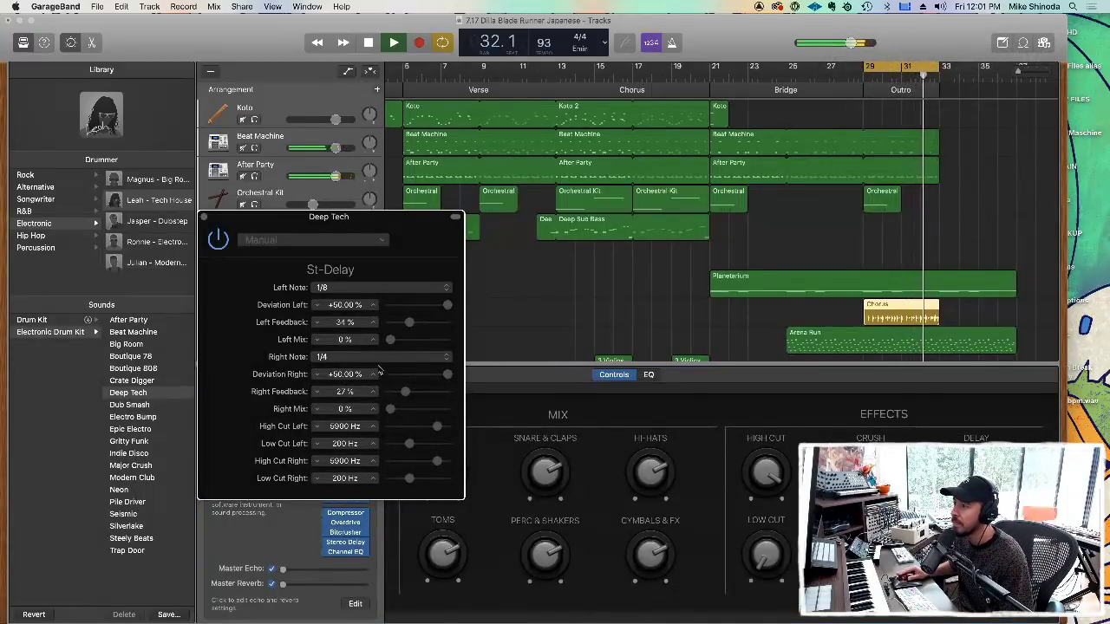
pyautogui.moveTo(391, 339); pyautogui.dragTo(420, 345)
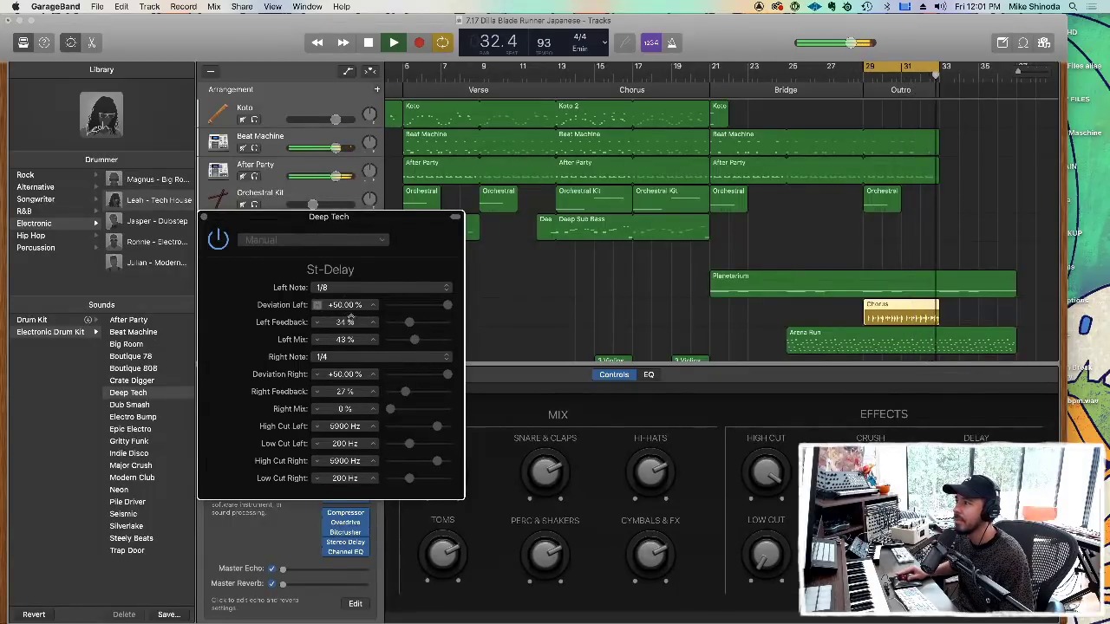
pyautogui.moveTo(414, 340); pyautogui.dragTo(390, 340)
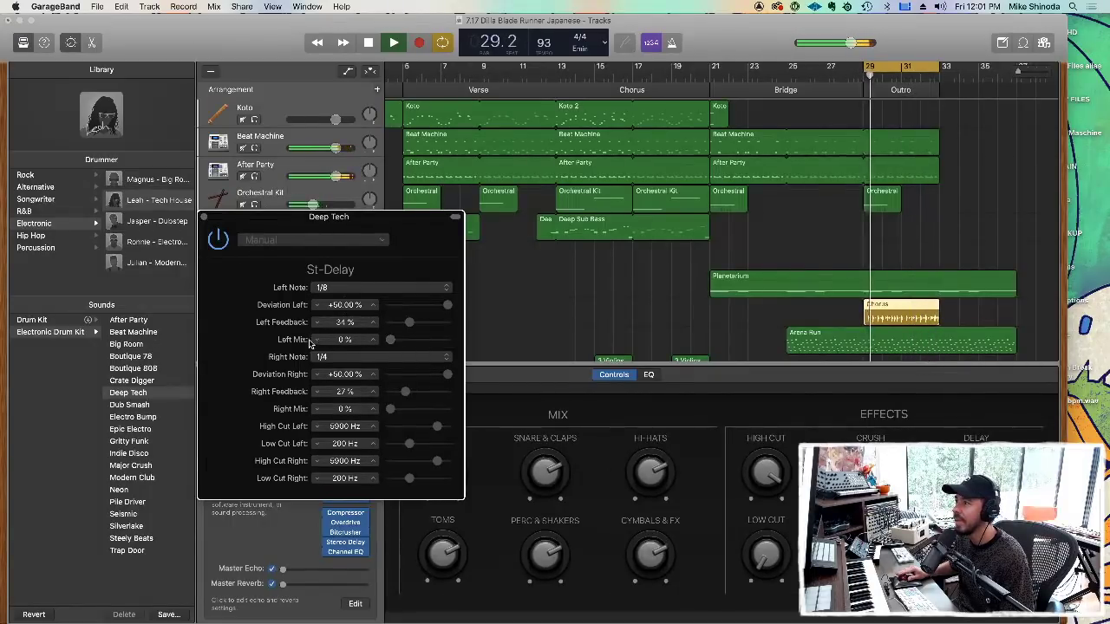
pyautogui.click(204, 218)
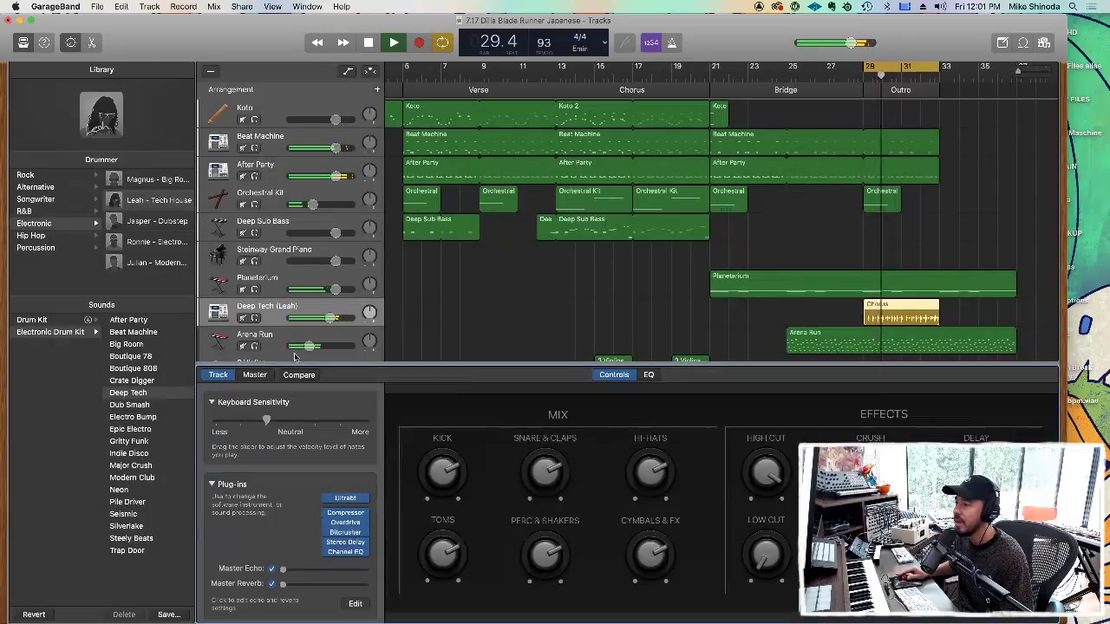
# Set the Deep Tech track's Bitcrusher to 2x downsampling and 16 bit resolution, and stop playback.
pyautogui.click(347, 532)
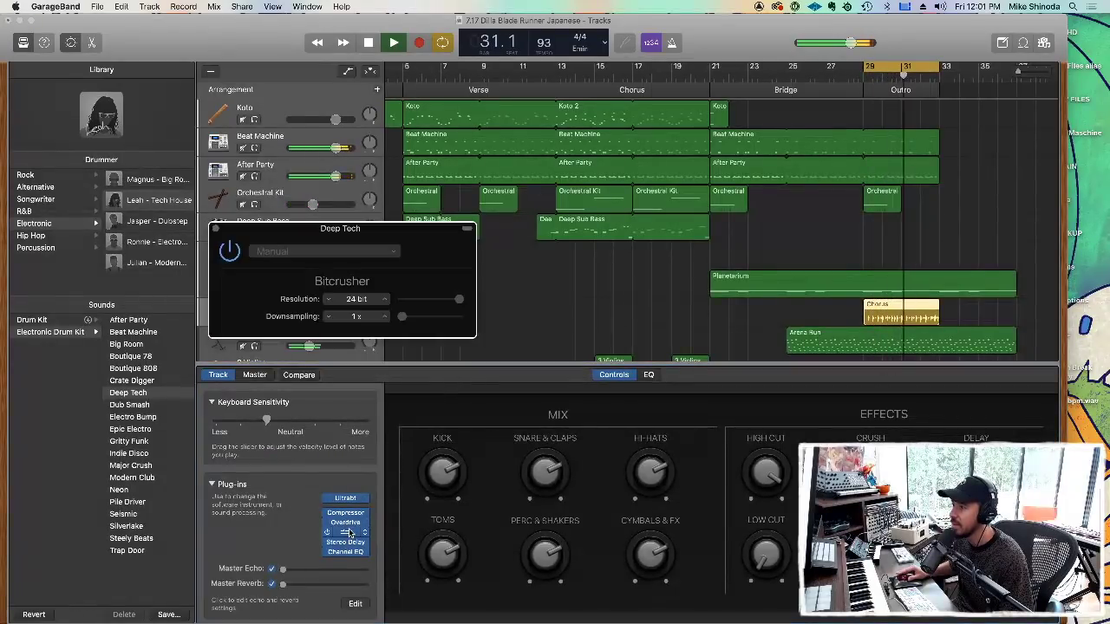
pyautogui.moveTo(402, 318)
pyautogui.mouseDown()
pyautogui.moveTo(416, 321)
pyautogui.moveTo(402, 323)
pyautogui.mouseUp()
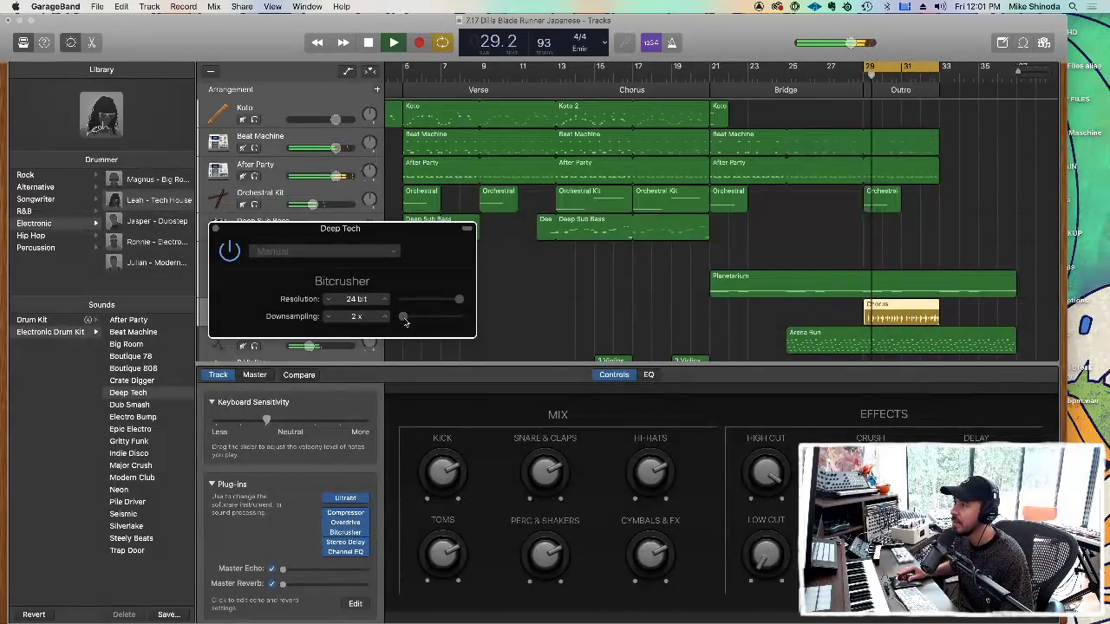
pyautogui.moveTo(459, 299)
pyautogui.mouseDown()
pyautogui.moveTo(415, 301)
pyautogui.moveTo(439, 303)
pyautogui.mouseUp()
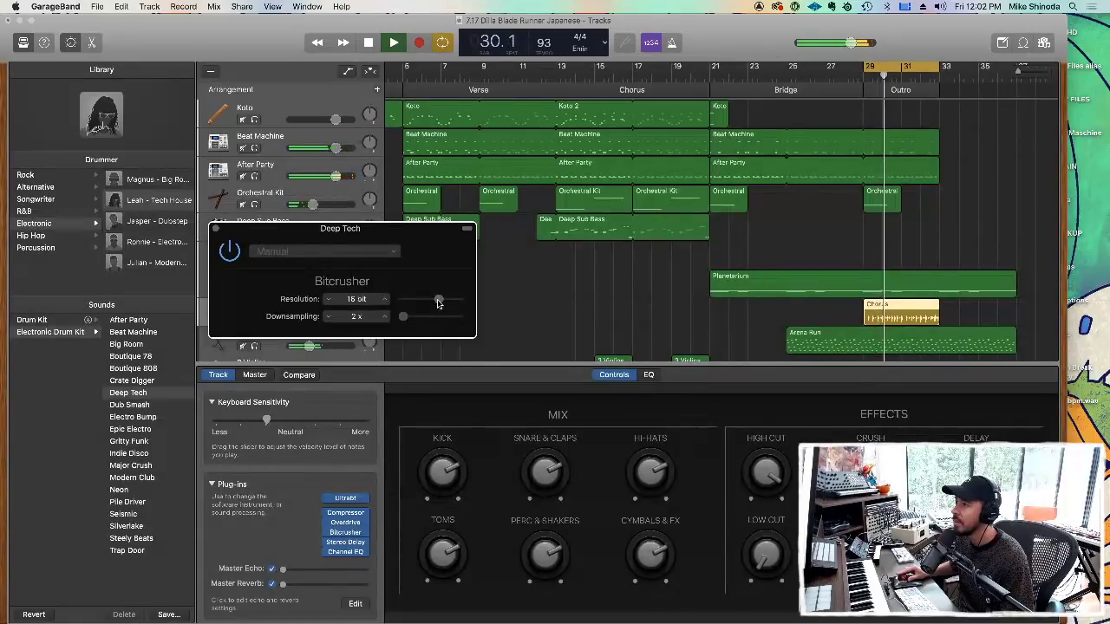
pyautogui.press('super+w')
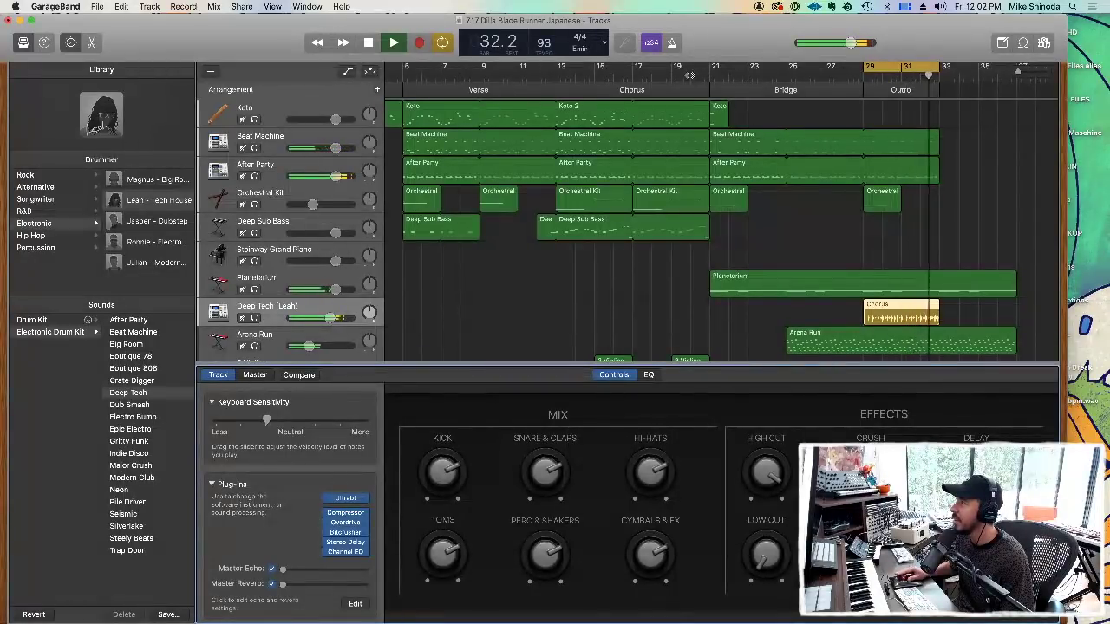
pyautogui.click(367, 43)
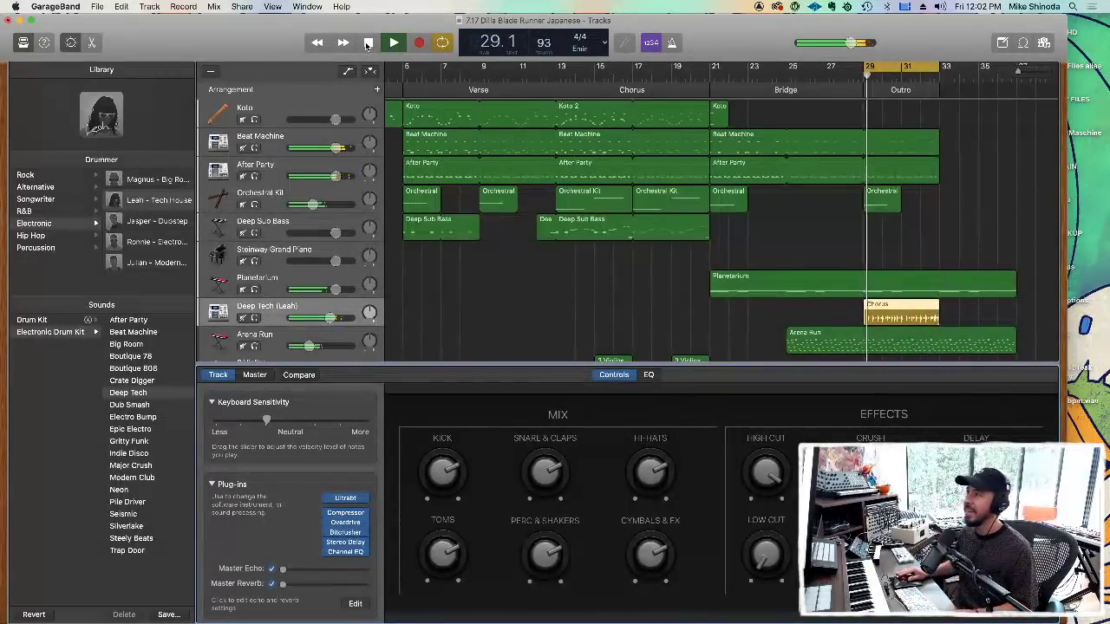
pyautogui.click(367, 43)
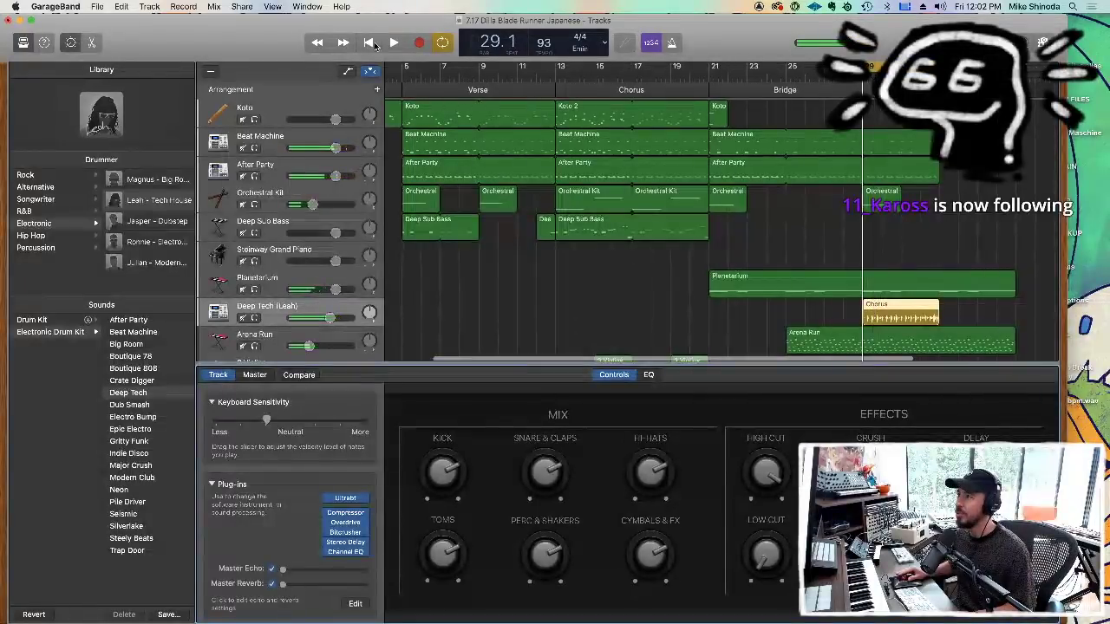
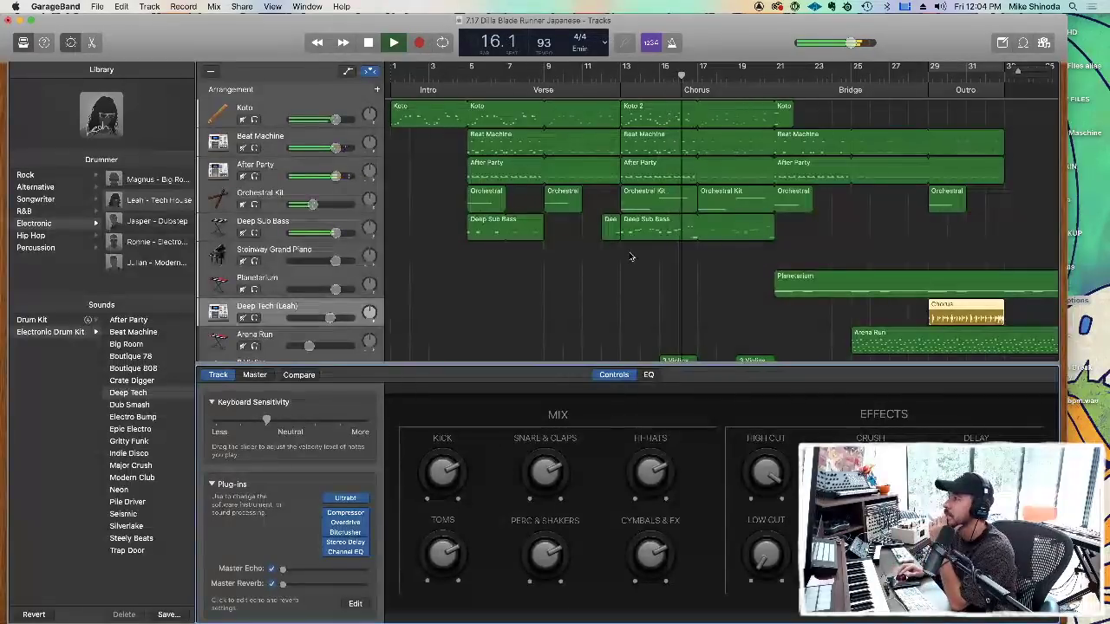
# Open the Pedalboard plug-in on the 3 Violins track and show all effects in its pedal browser.
pyautogui.scroll(-5, 247, 217)
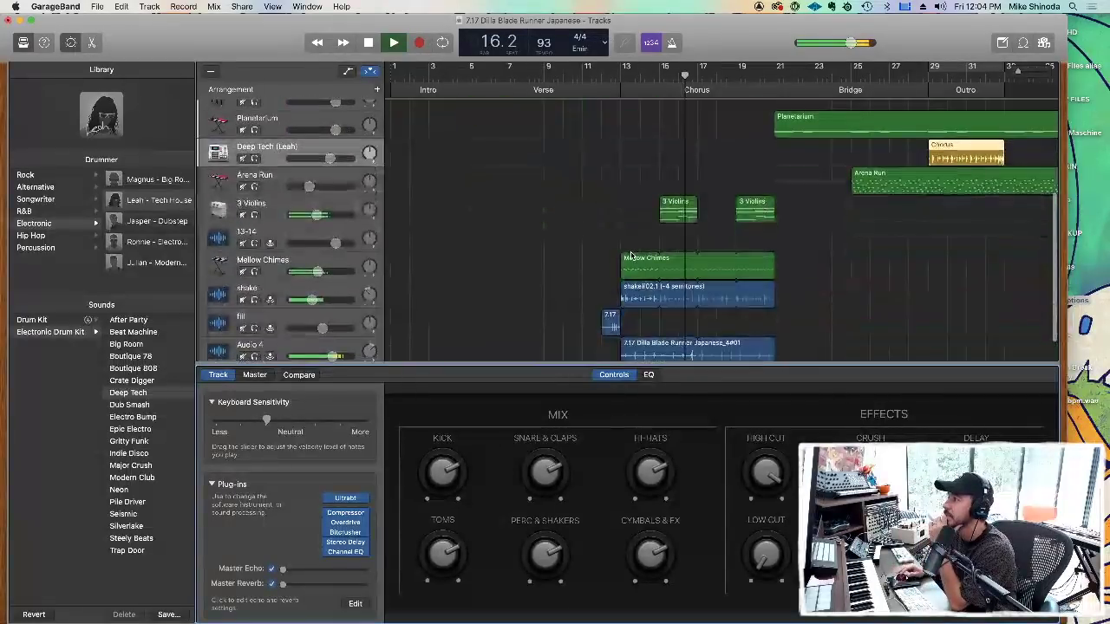
pyautogui.click(247, 217)
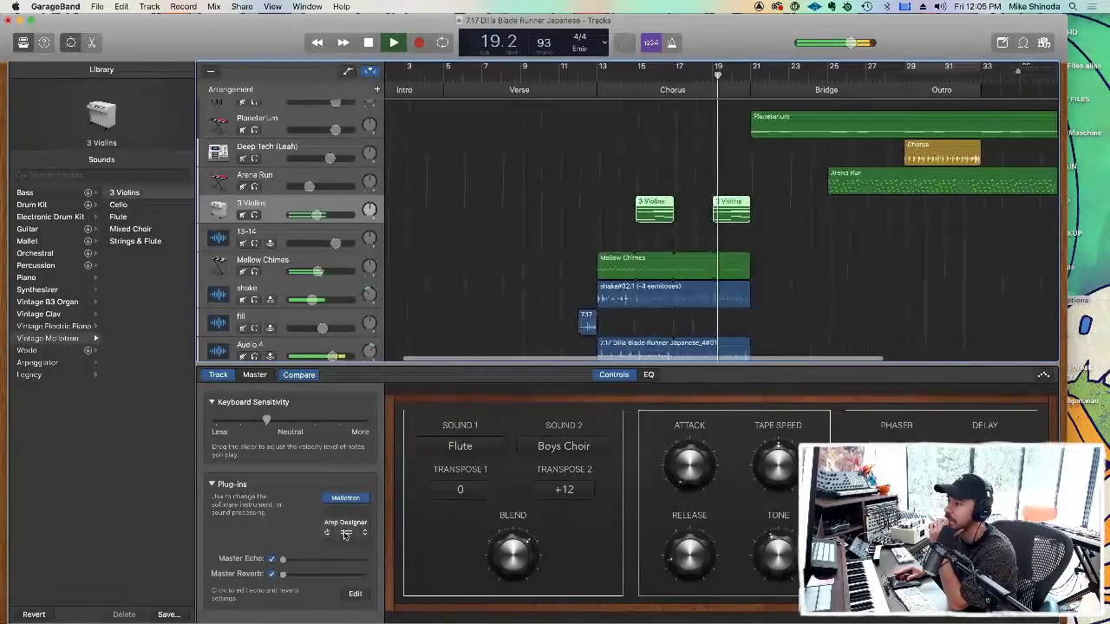
pyautogui.click(345, 533)
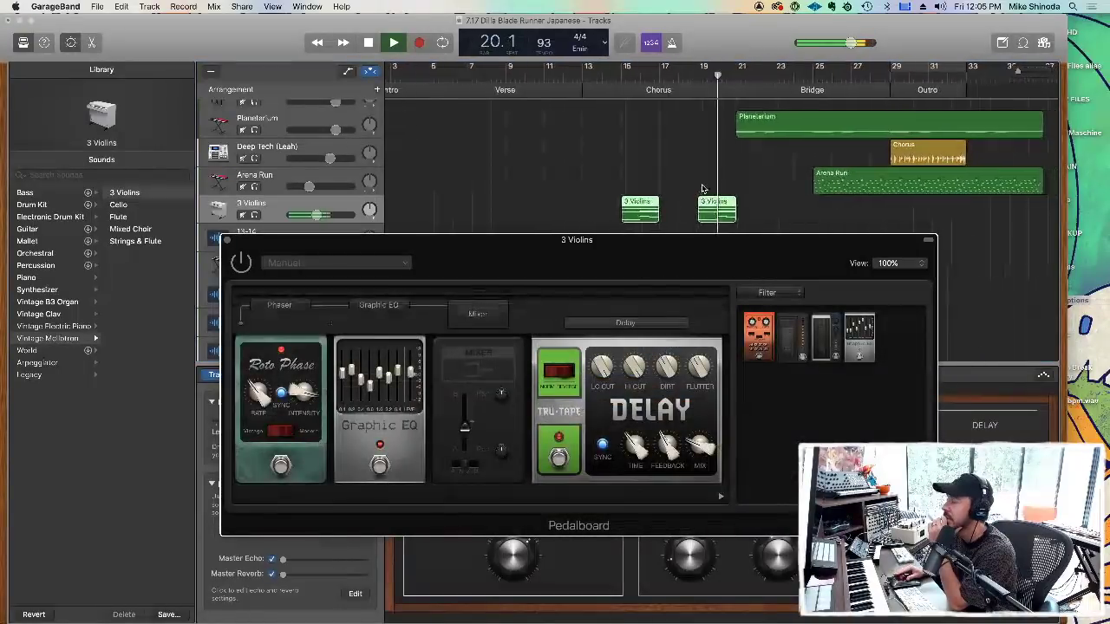
pyautogui.click(780, 294)
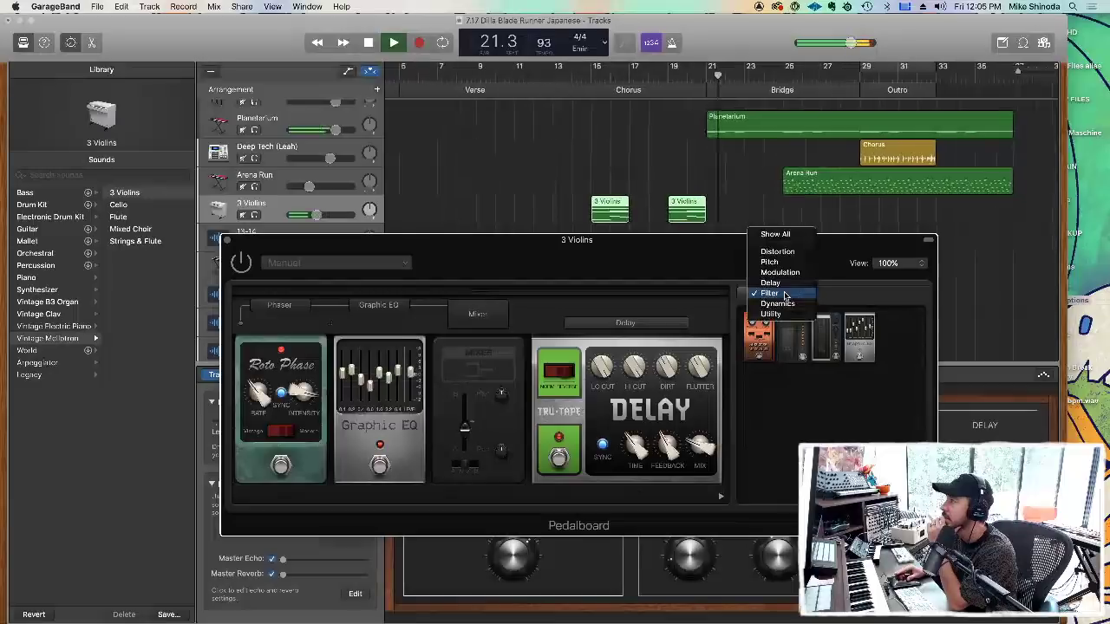
pyautogui.click(782, 236)
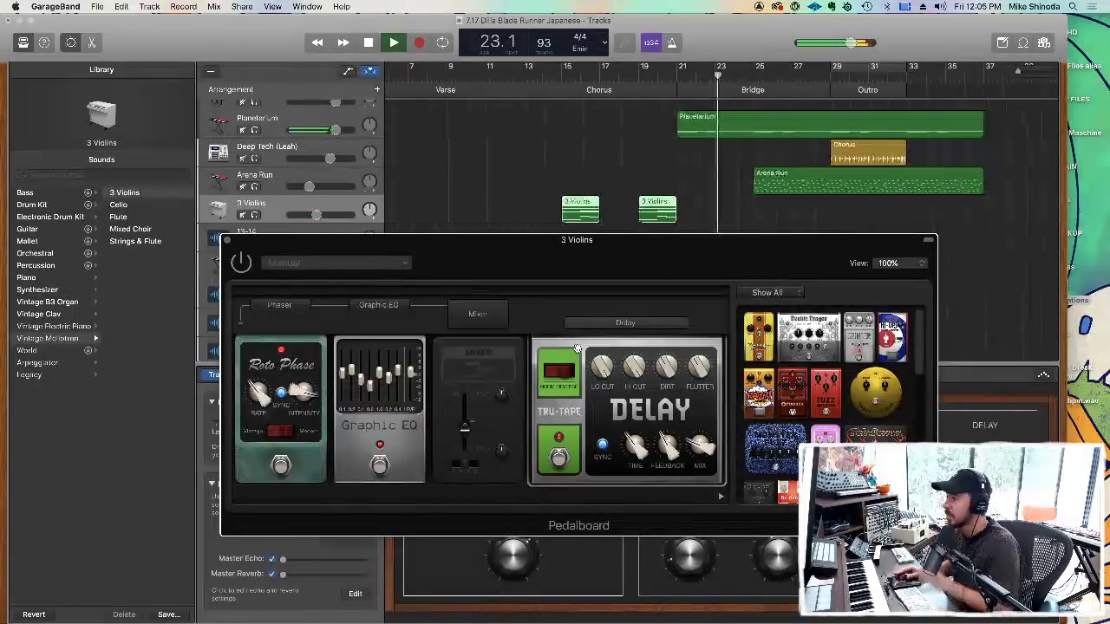
# Remove the Delay, Mixer, Graphic EQ and Roto Phase pedals from the 3 Violins pedalboard and move its window clear of the tracks.
pyautogui.press('Delete')
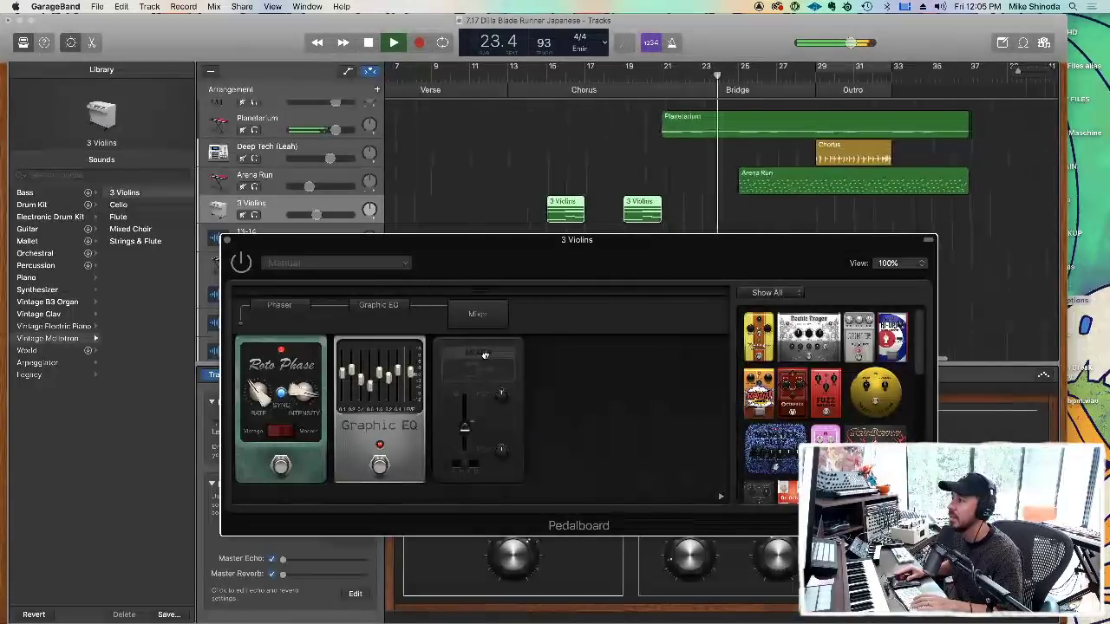
pyautogui.press('Delete')
pyautogui.moveTo(398, 373); pyautogui.dragTo(378, 348)
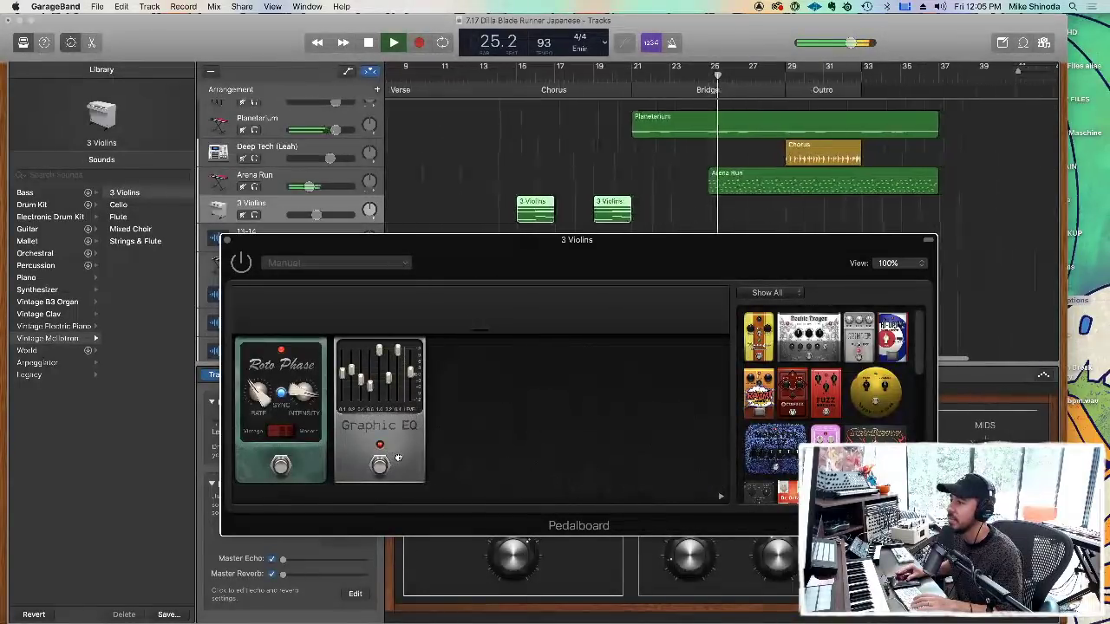
pyautogui.press('Delete')
pyautogui.press('Delete')
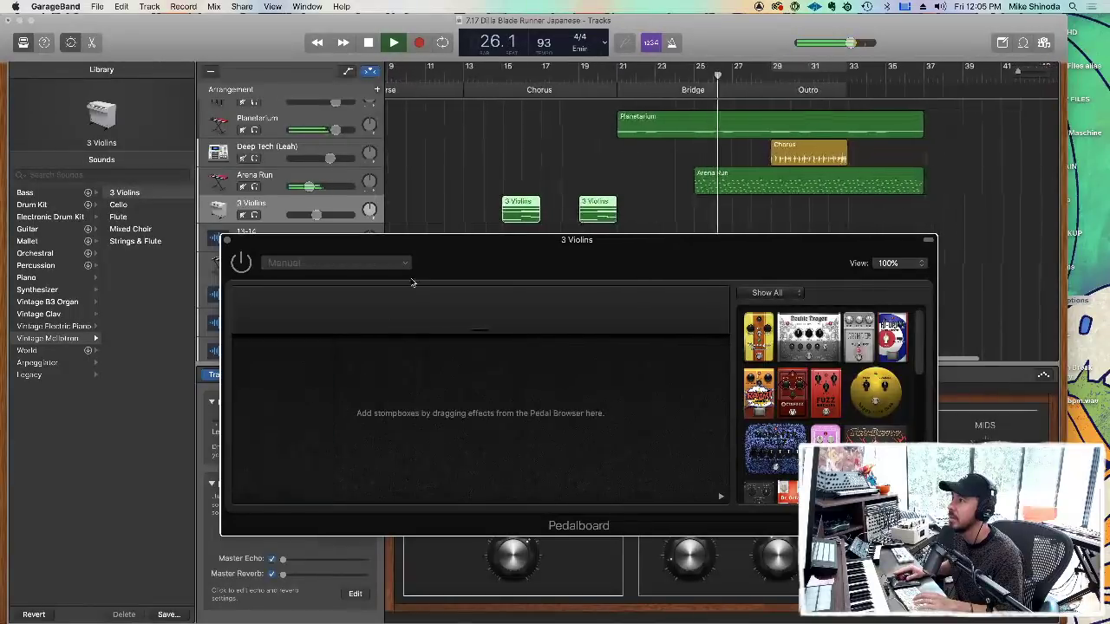
pyautogui.moveTo(416, 244); pyautogui.dragTo(417, 397)
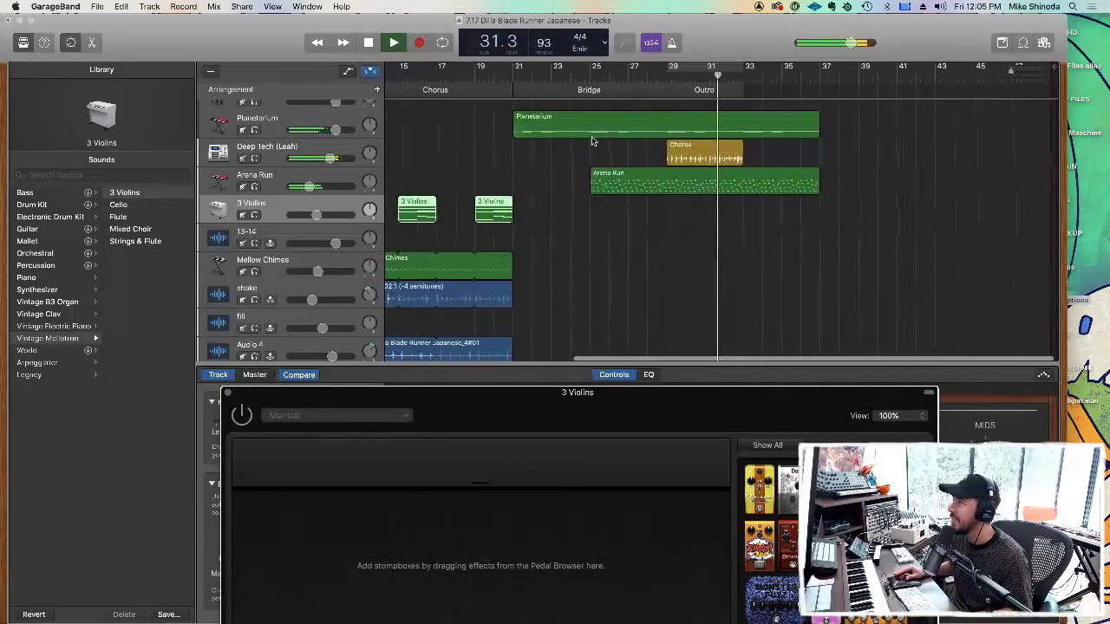
# Stop playback, set the cycle area to the first half of the chorus, bars 13 to 17, and play it in a loop.
pyautogui.press('space')
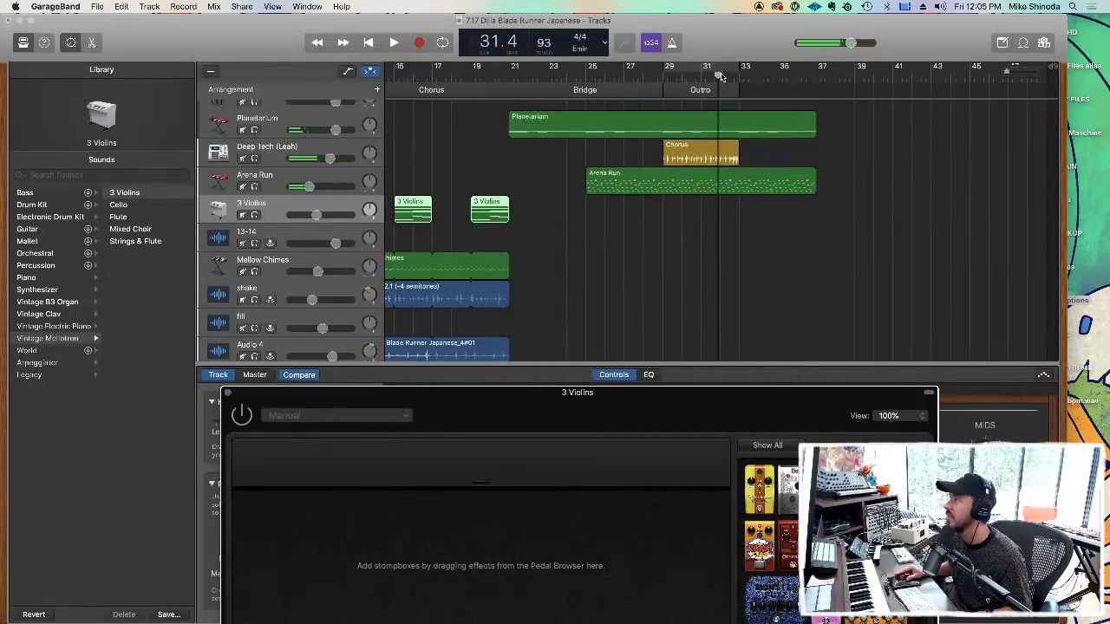
pyautogui.moveTo(410, 80); pyautogui.dragTo(517, 76)
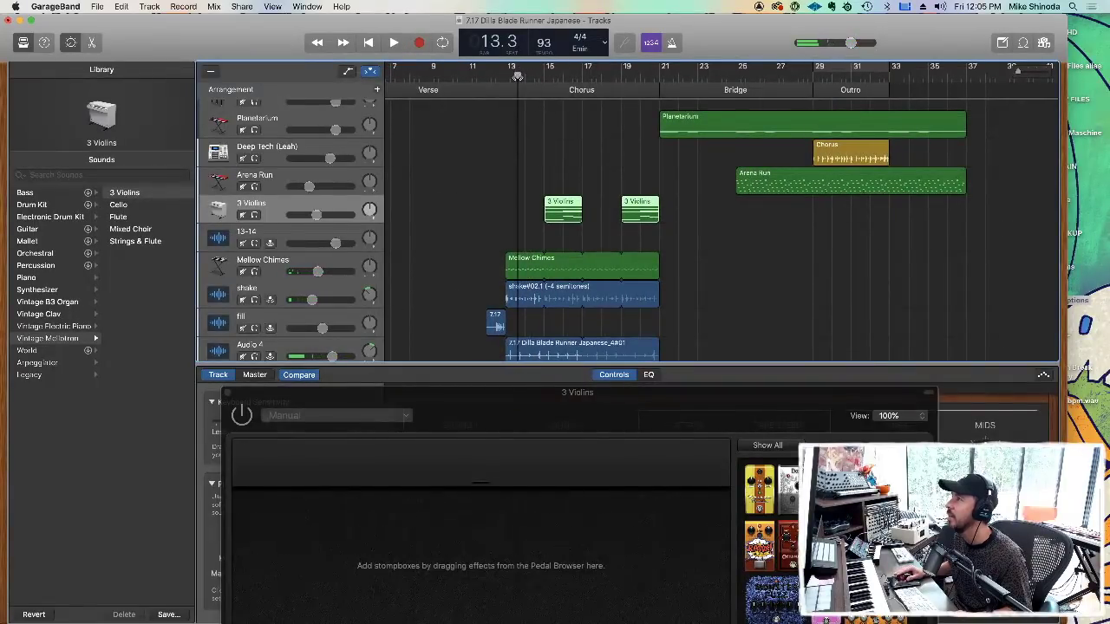
pyautogui.moveTo(518, 76); pyautogui.dragTo(524, 76)
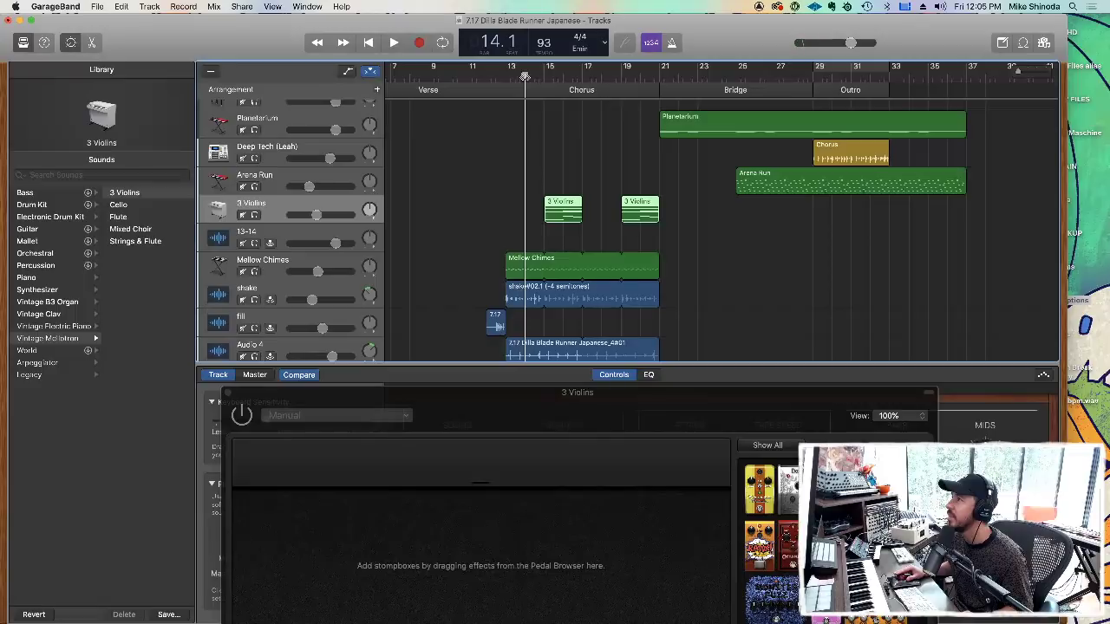
pyautogui.click(444, 43)
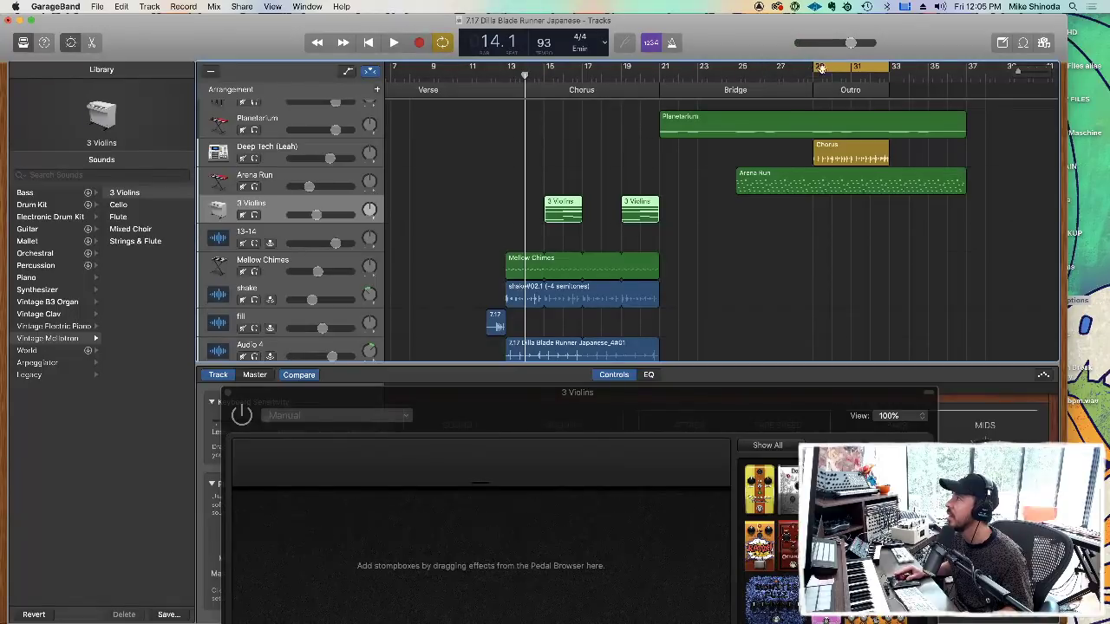
pyautogui.click(533, 67)
pyautogui.moveTo(532, 66); pyautogui.dragTo(519, 72)
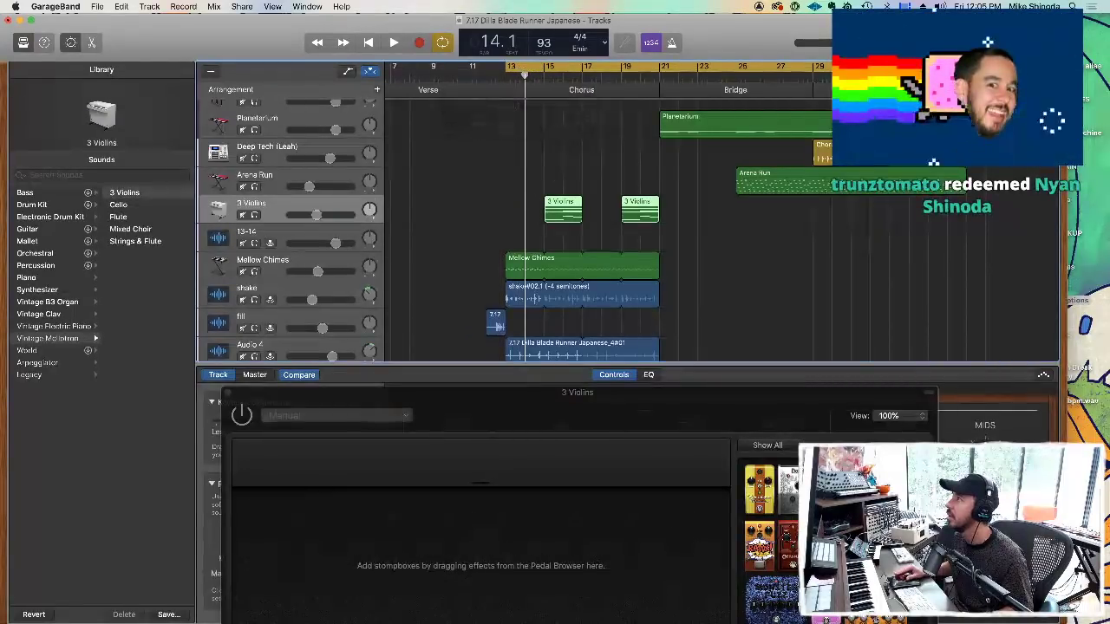
pyautogui.moveTo(894, 67); pyautogui.dragTo(582, 68)
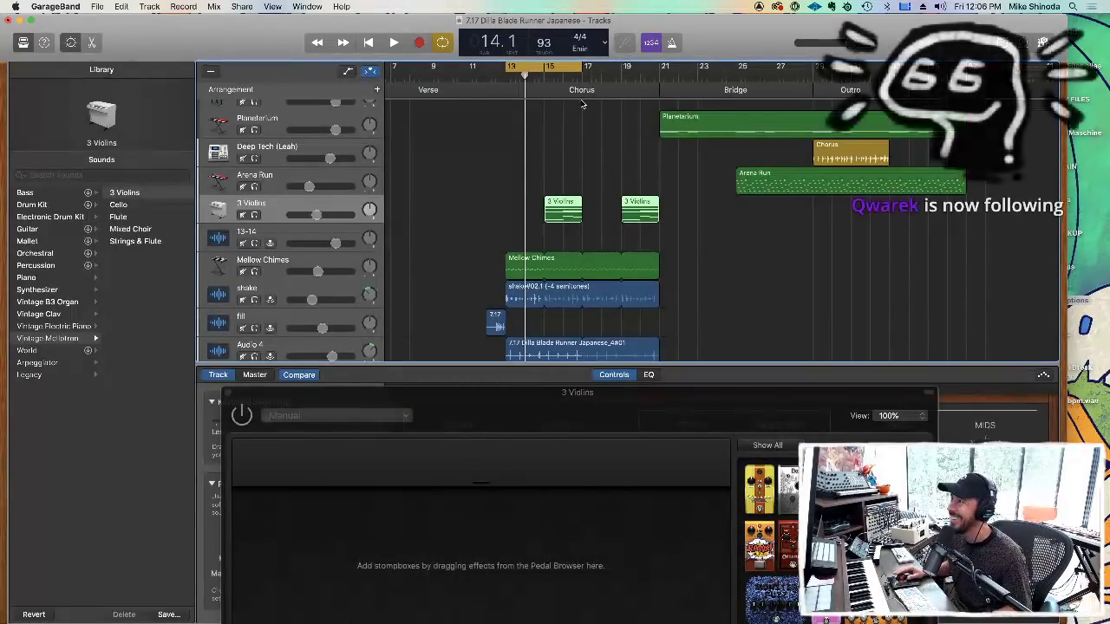
pyautogui.press('space')
# Add the Spring Box reverb pedal to the 3 Violins pedalboard while the chorus loops.
pyautogui.hscroll(-3, 582, 105)
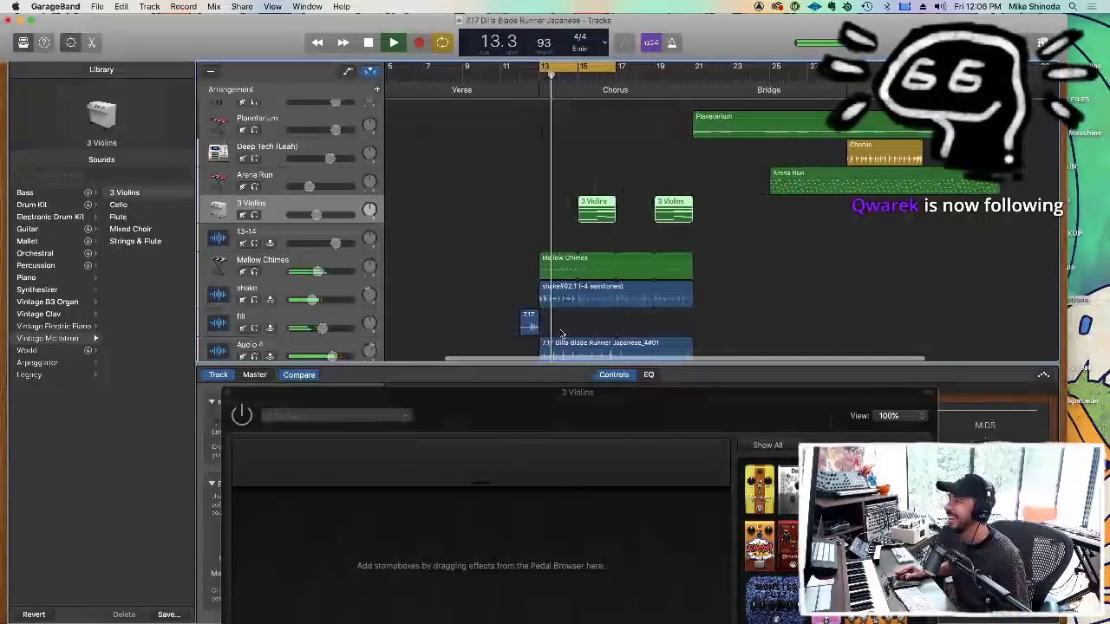
pyautogui.hscroll(-3, 330, 199)
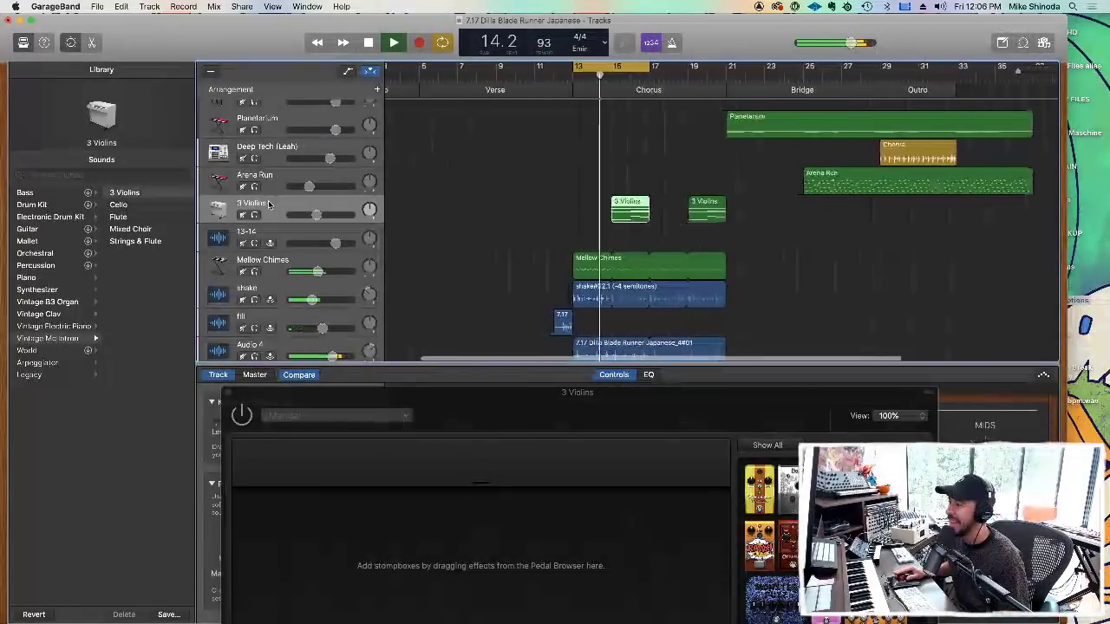
pyautogui.hscroll(-3, 422, 361)
pyautogui.moveTo(422, 397); pyautogui.dragTo(336, 102)
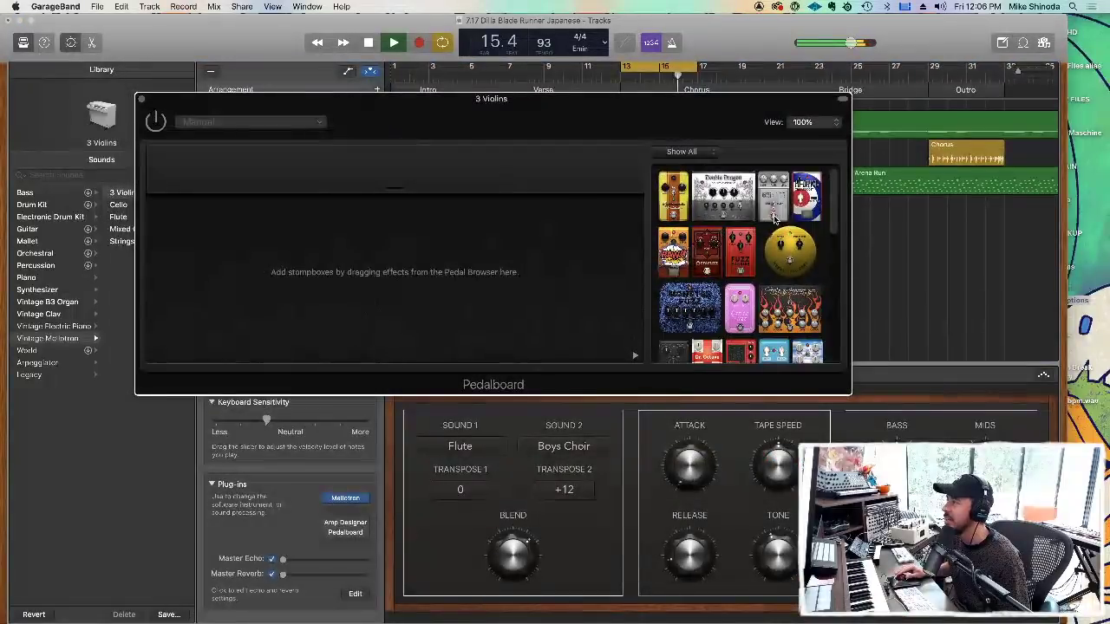
pyautogui.scroll(-5, 837, 224)
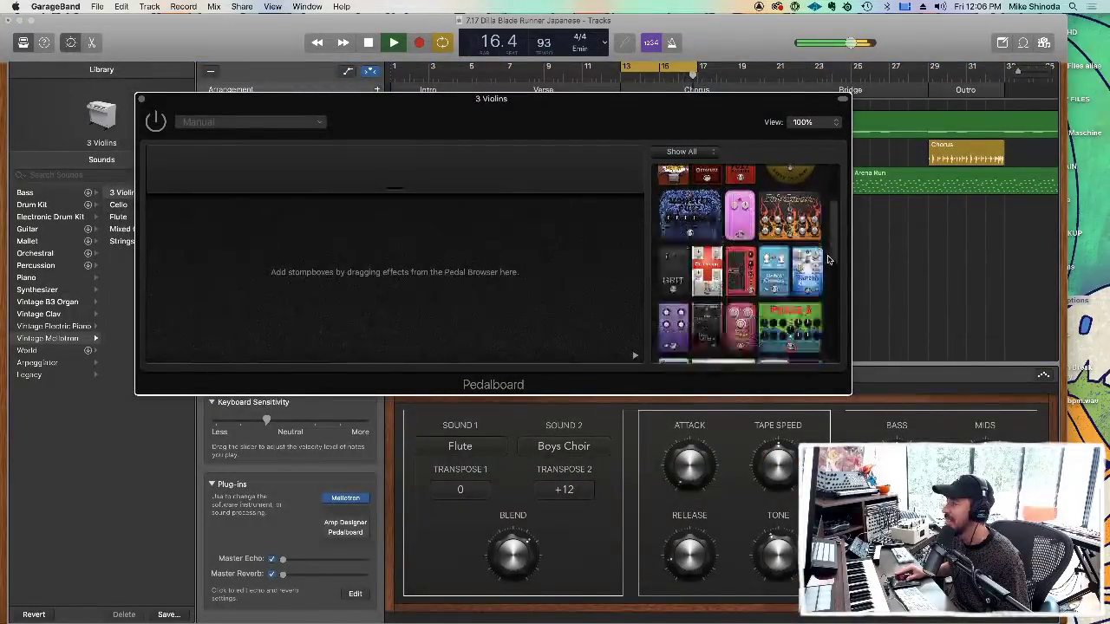
pyautogui.scroll(-4, 828, 275)
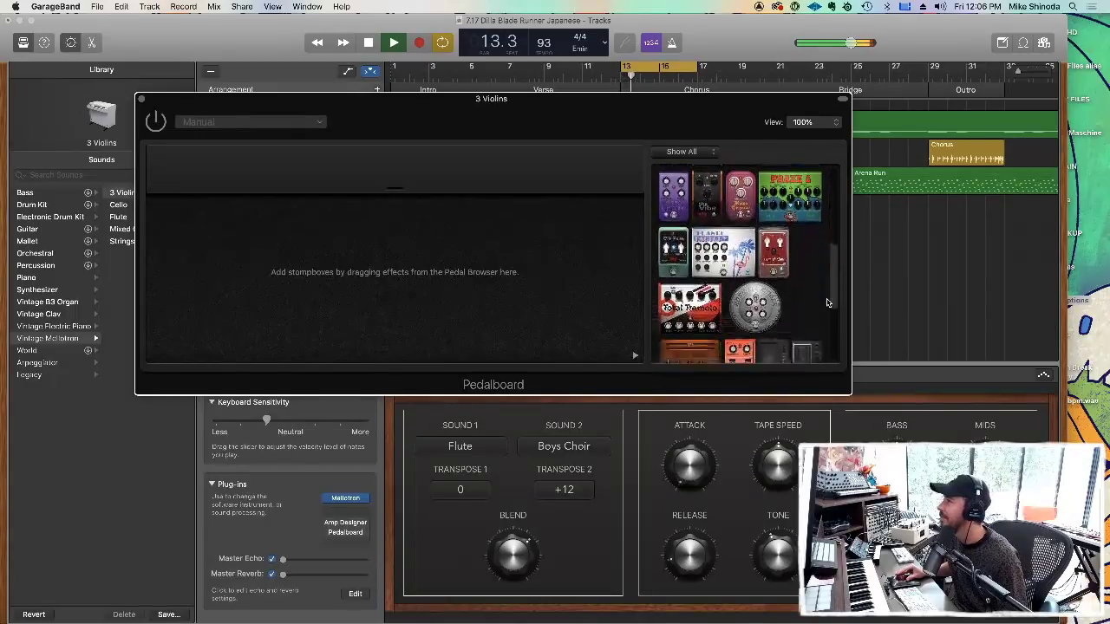
pyautogui.scroll(-6, 827, 303)
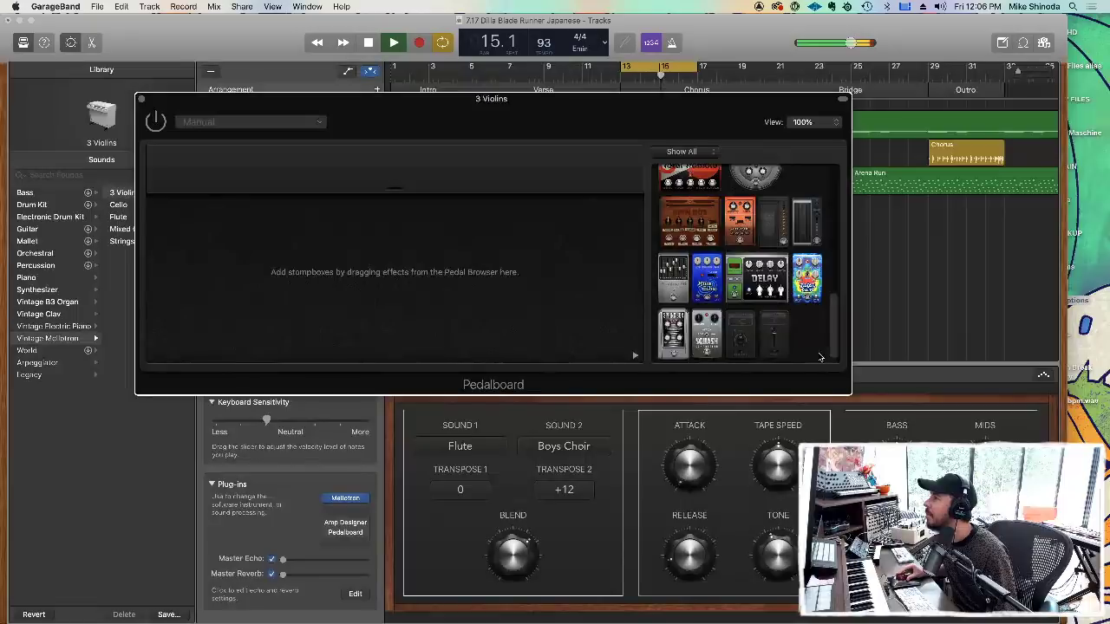
pyautogui.moveTo(673, 333); pyautogui.dragTo(416, 290)
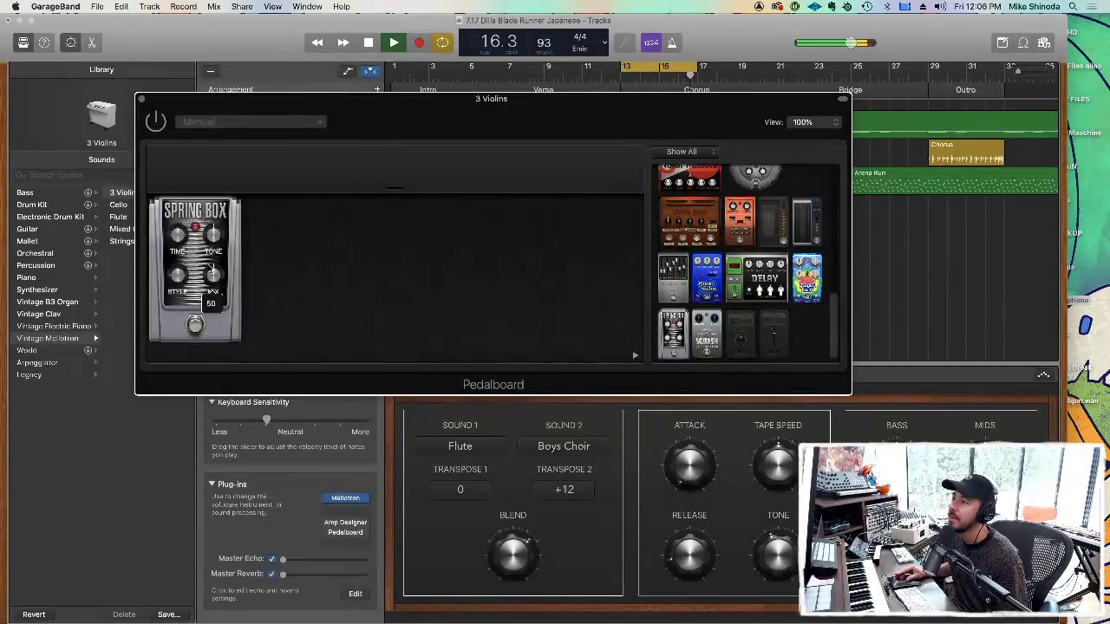
pyautogui.moveTo(181, 275)
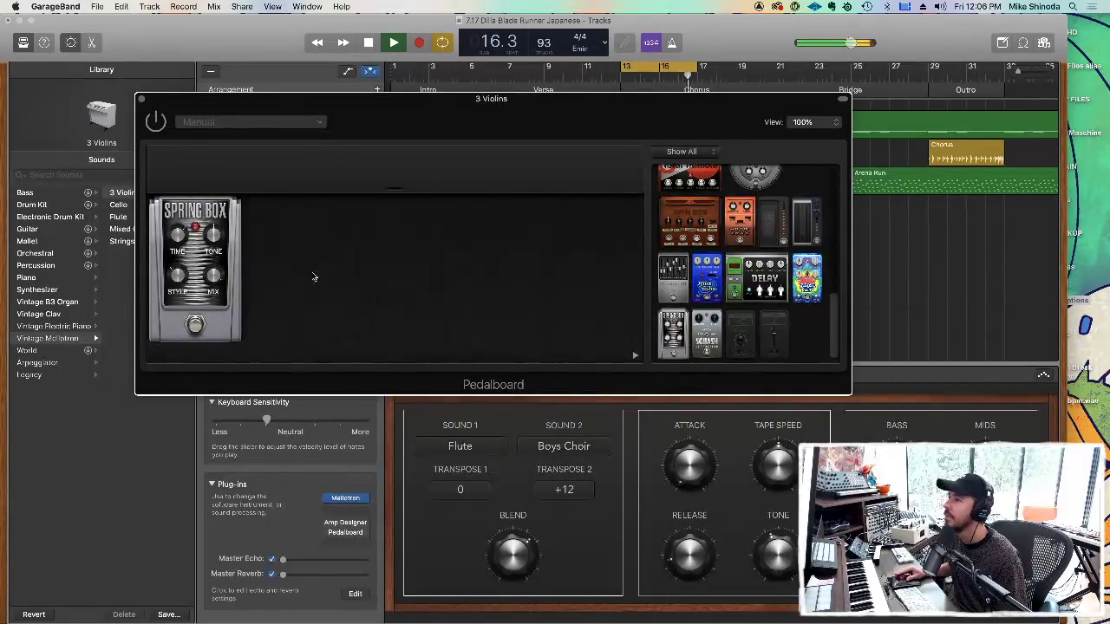
# Remove the Spring Box pedal and close the 3 Violins pedalboard window.
pyautogui.click(186, 254)
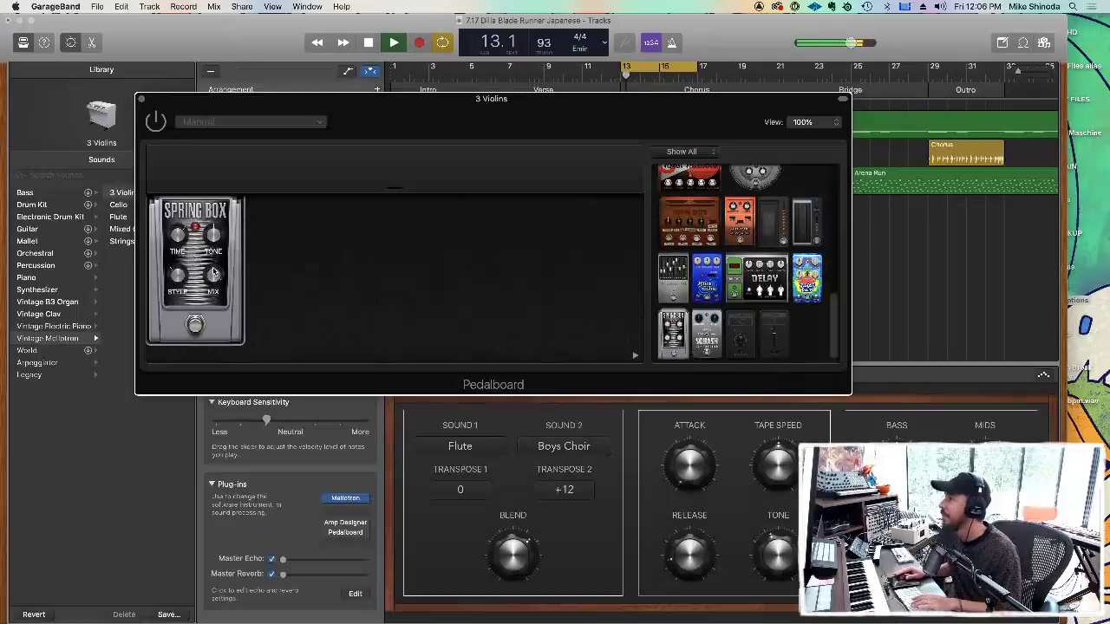
pyautogui.press('Delete')
pyautogui.scroll(6, 709, 259)
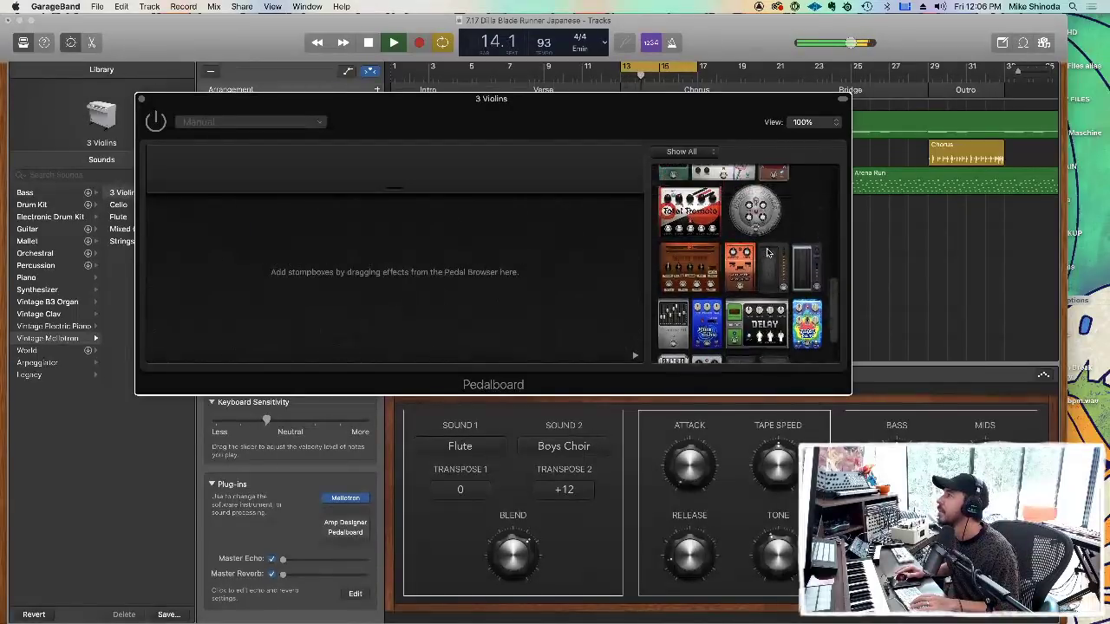
pyautogui.scroll(5, 769, 253)
pyautogui.scroll(3, 770, 250)
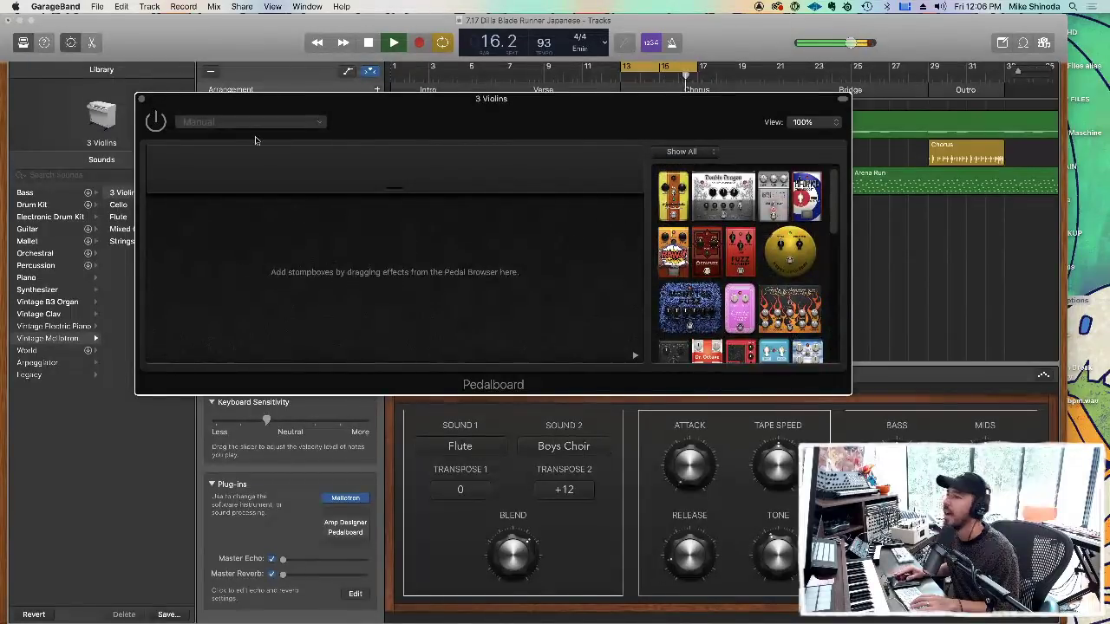
pyautogui.click(141, 98)
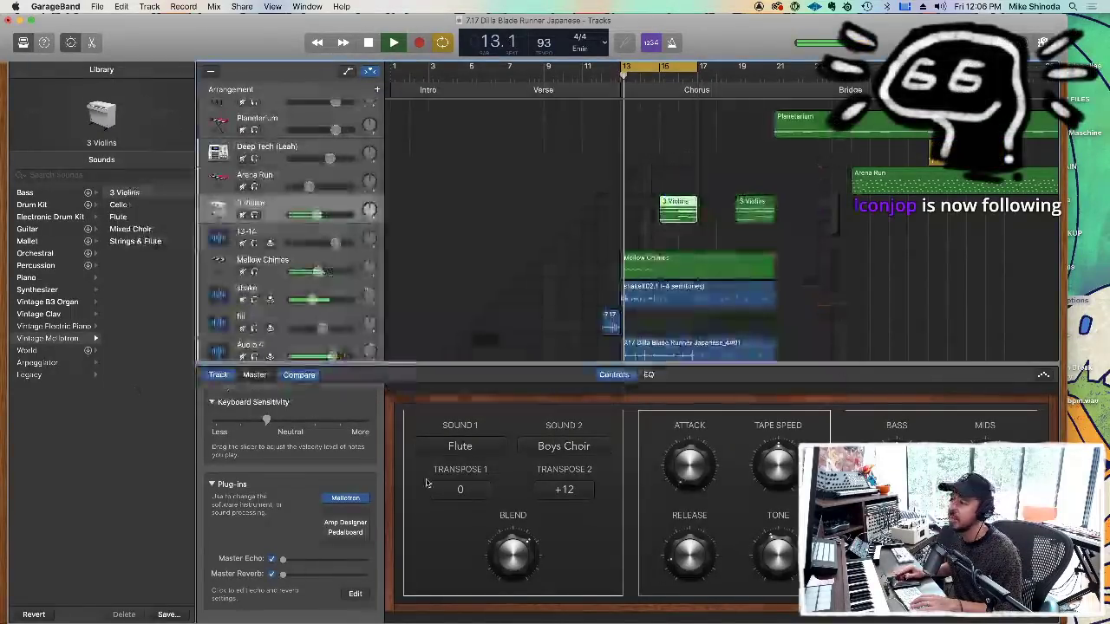
# Try Space Designer in place of Pedalboard on 3 Violins, with length 1.83 s, dry output -4.6 dB and reverb output -7.2 dB.
pyautogui.click(361, 536)
pyautogui.moveTo(368, 586)
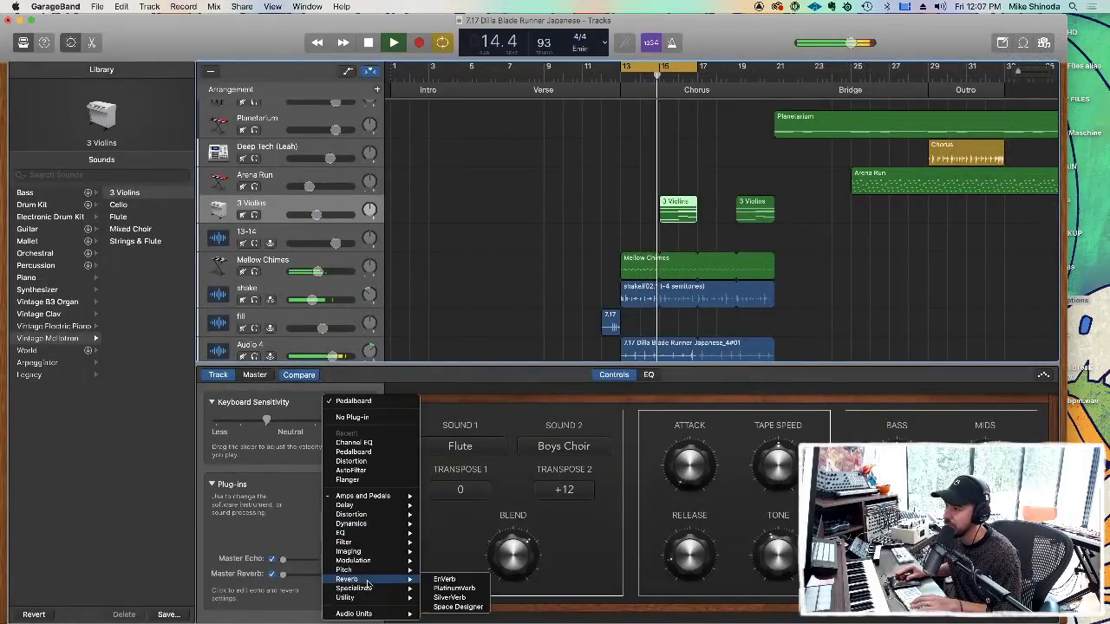
pyautogui.click(463, 607)
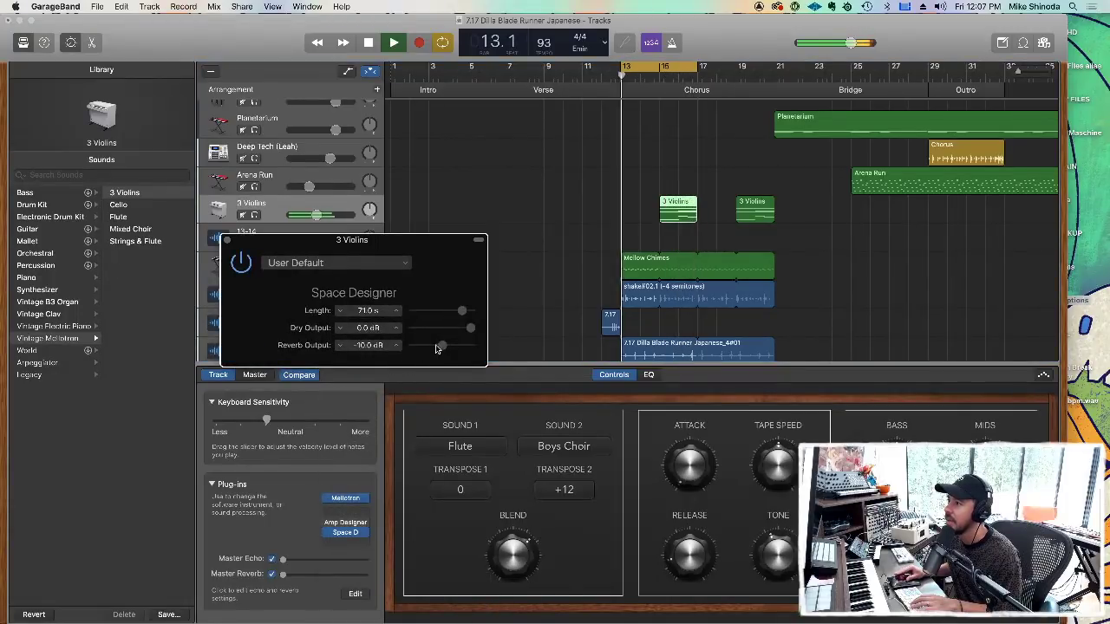
pyautogui.moveTo(462, 312); pyautogui.dragTo(466, 317)
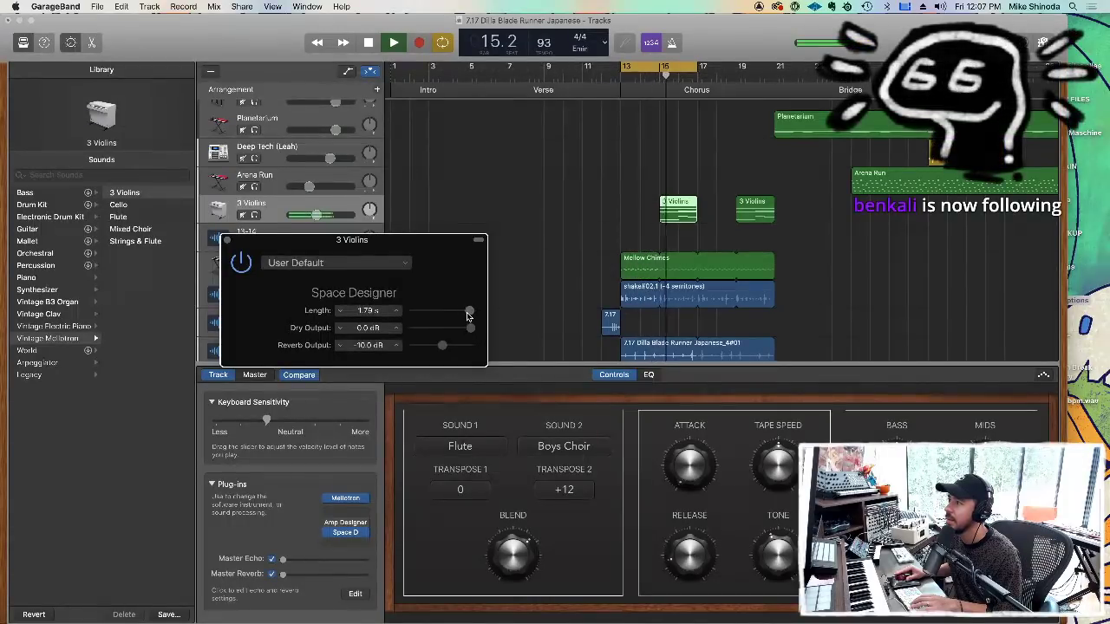
pyautogui.moveTo(444, 347); pyautogui.dragTo(456, 334)
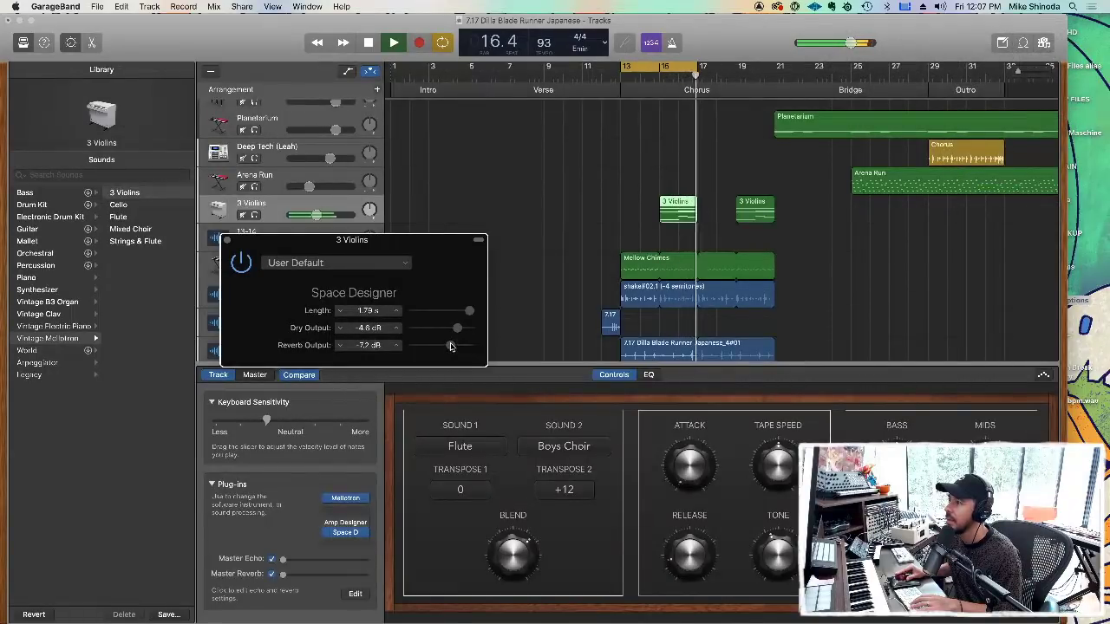
pyautogui.moveTo(469, 311); pyautogui.dragTo(471, 311)
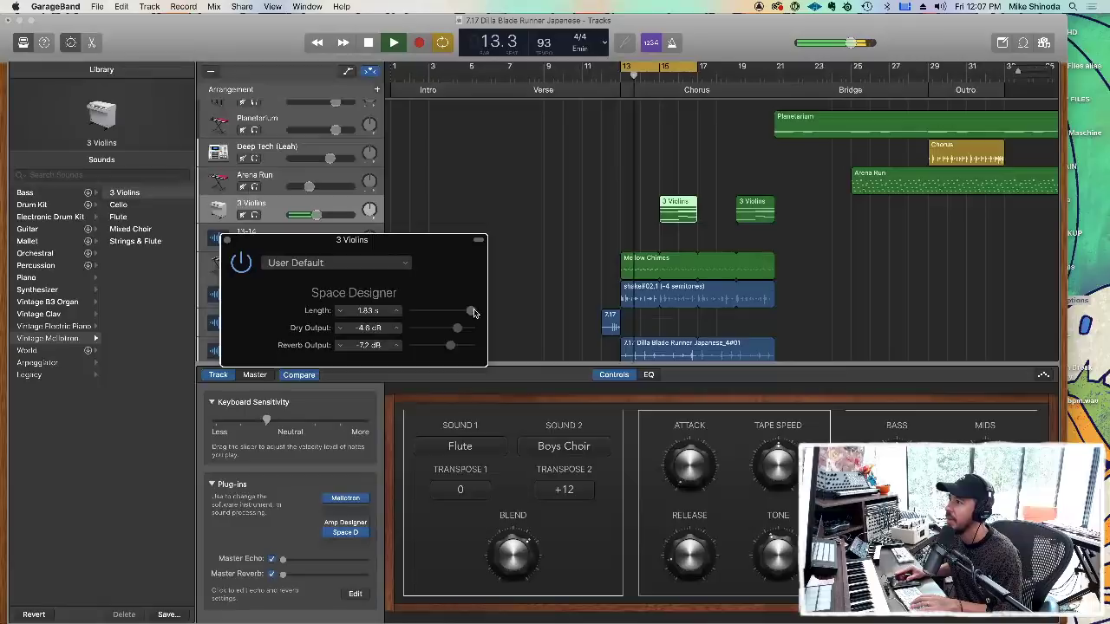
# Try the PlatinumVerb reverb on the 3 Violins track with a predelay of 200 ms.
pyautogui.click(356, 531)
pyautogui.moveTo(364, 579)
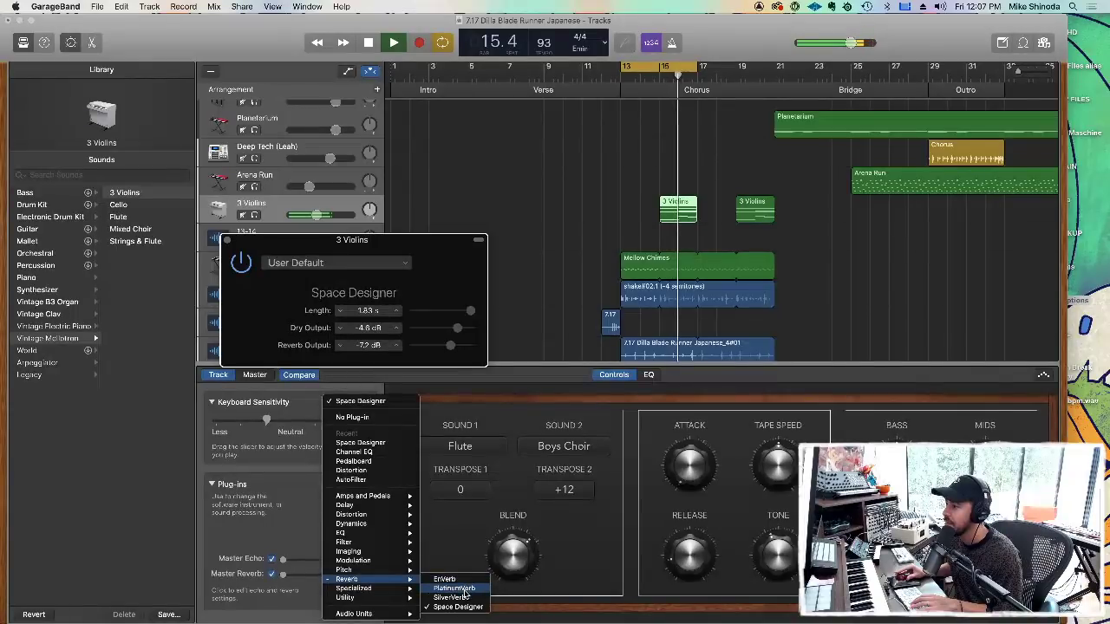
pyautogui.click(465, 588)
pyautogui.moveTo(368, 313); pyautogui.dragTo(358, 305)
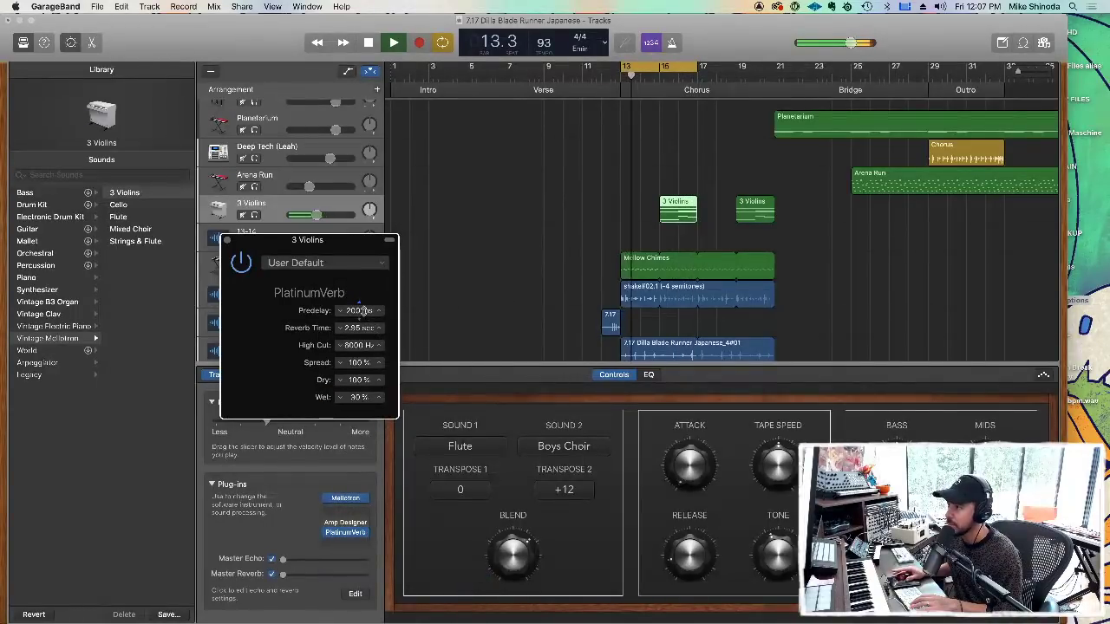
# Put the SilverVerb reverb on the 3 Violins track with room size 134 and 100% wet, and close its window.
pyautogui.click(365, 534)
pyautogui.moveTo(363, 579)
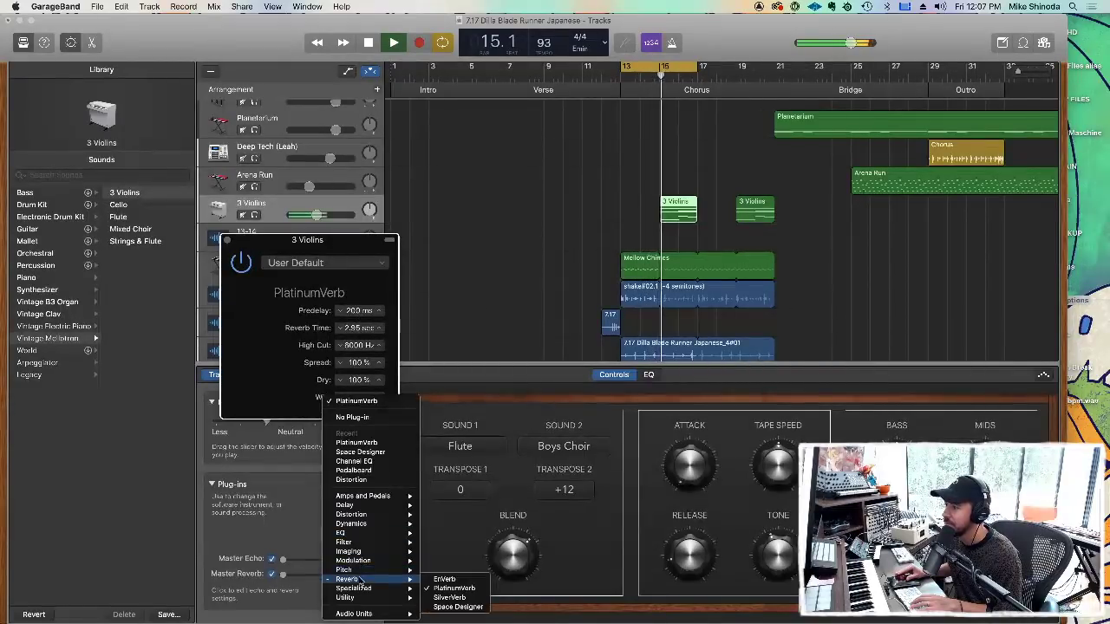
pyautogui.click(449, 597)
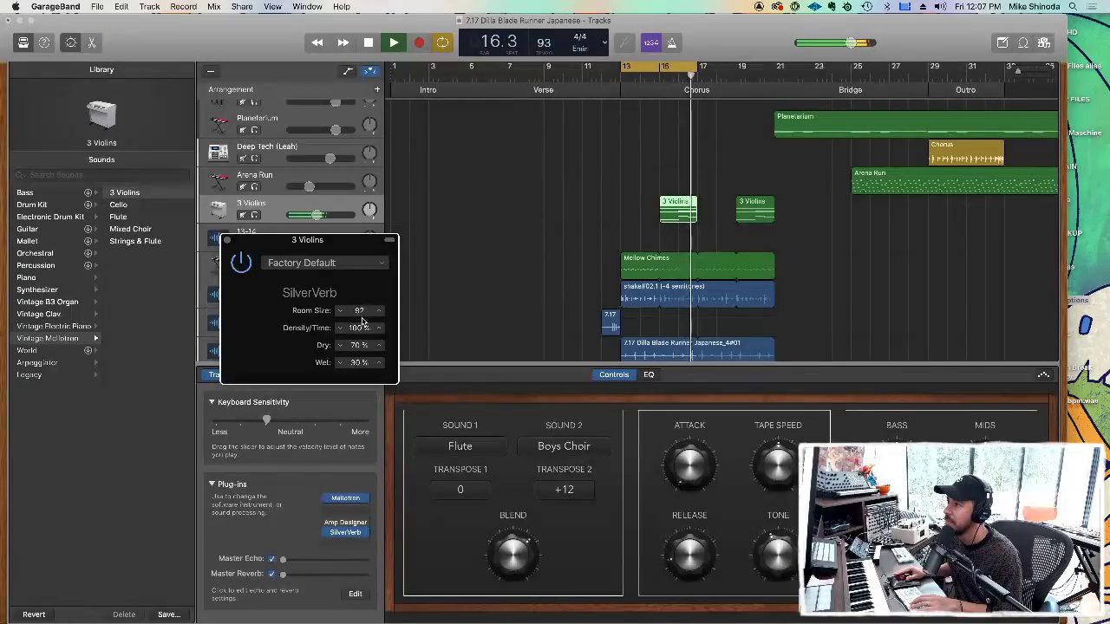
pyautogui.moveTo(360, 363); pyautogui.dragTo(359, 351)
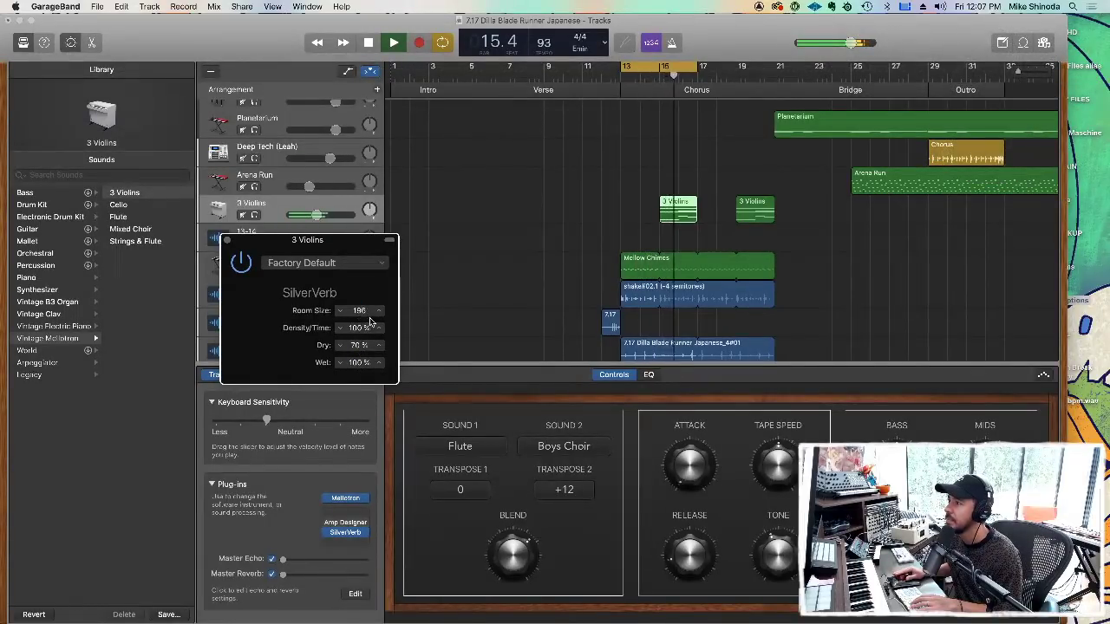
pyautogui.click(366, 535)
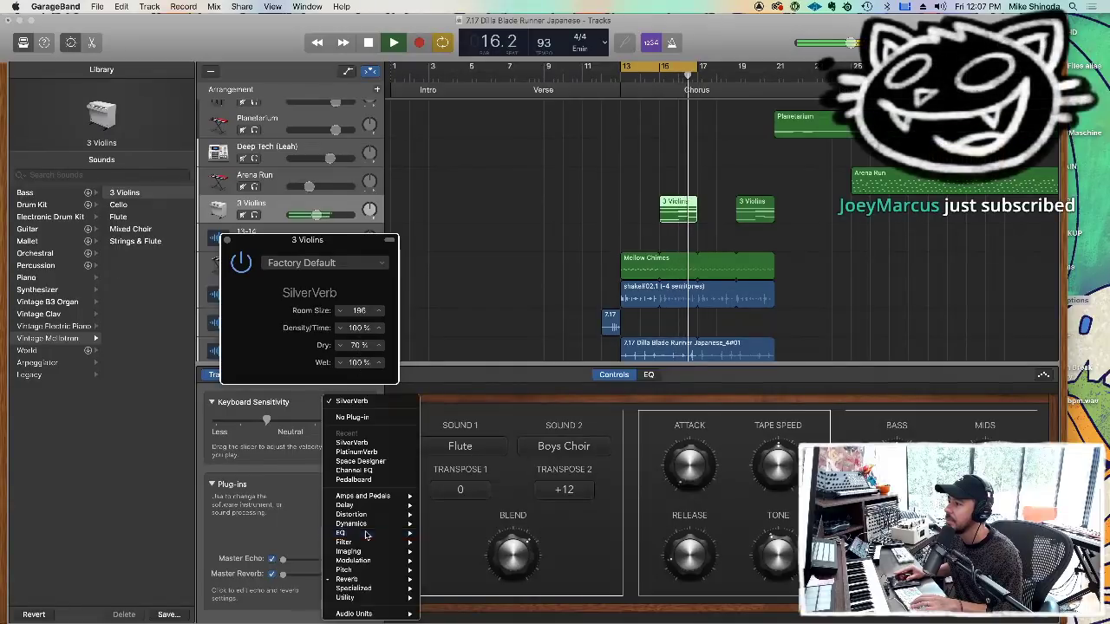
pyautogui.moveTo(354, 583)
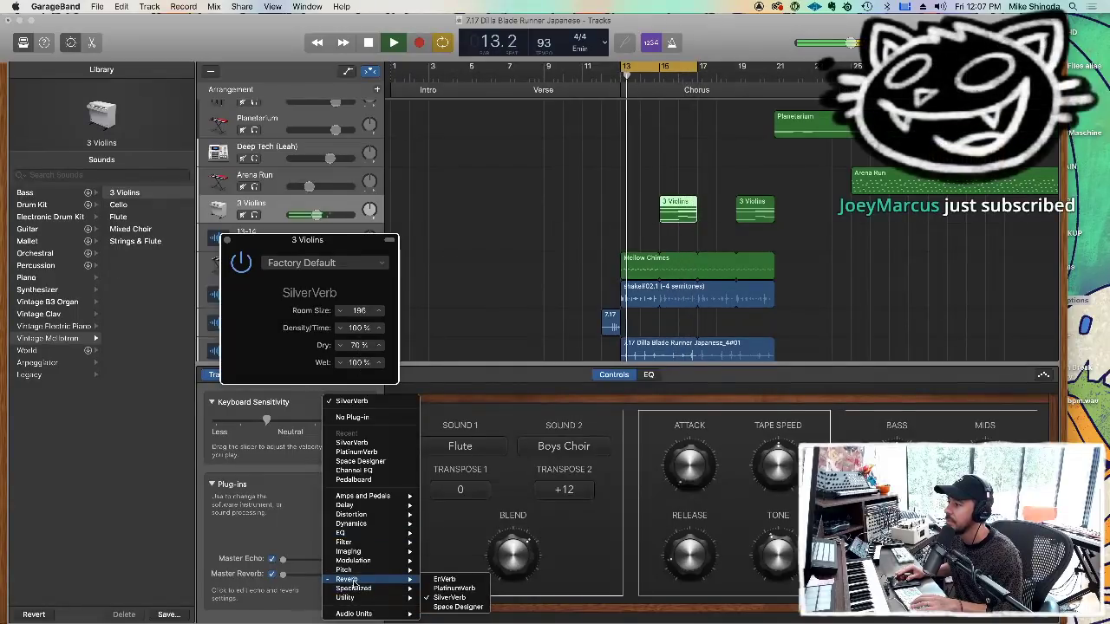
pyautogui.click(352, 295)
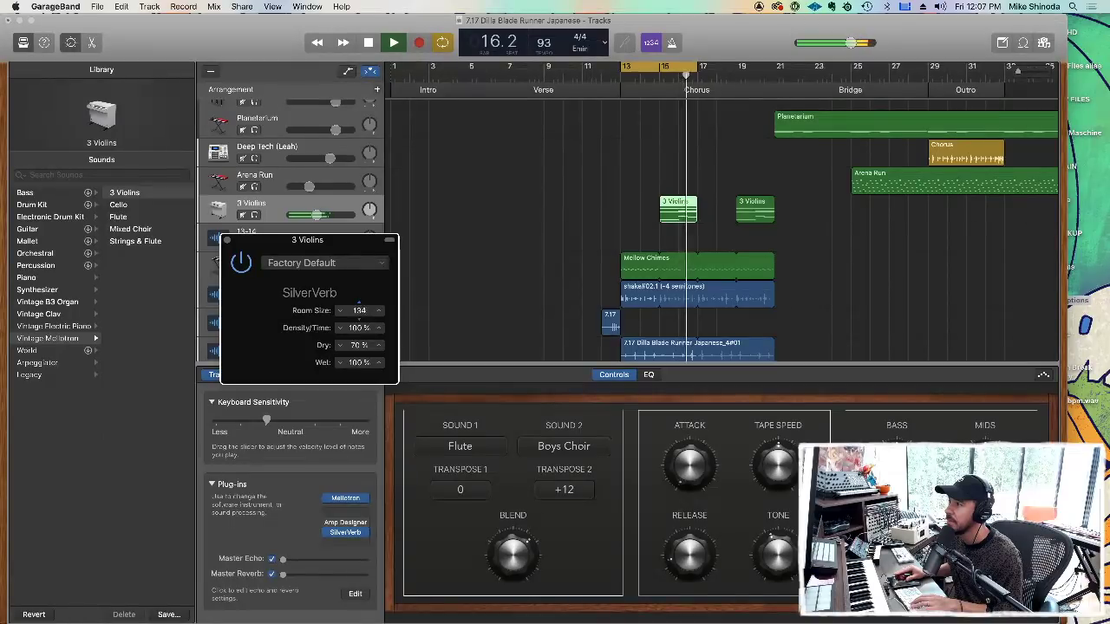
pyautogui.click(228, 242)
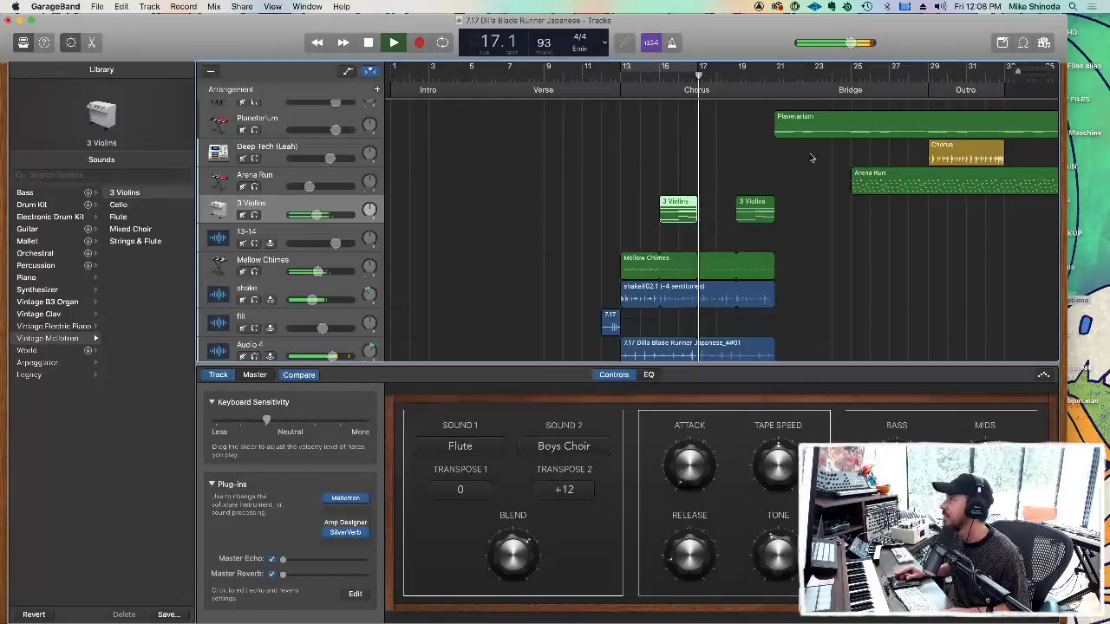
# Hide the Smart Controls to show the whole track list while the song plays through the bridge and outro.
pyautogui.scroll(-1, 812, 254)
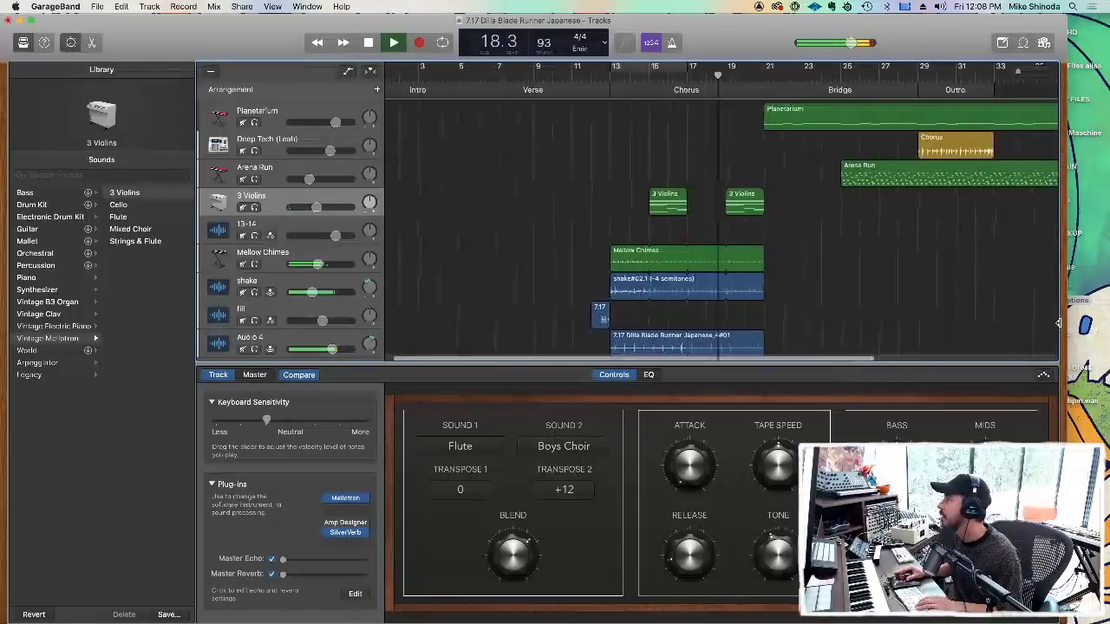
pyautogui.scroll(-3, 908, 284)
pyautogui.scroll(3, 907, 283)
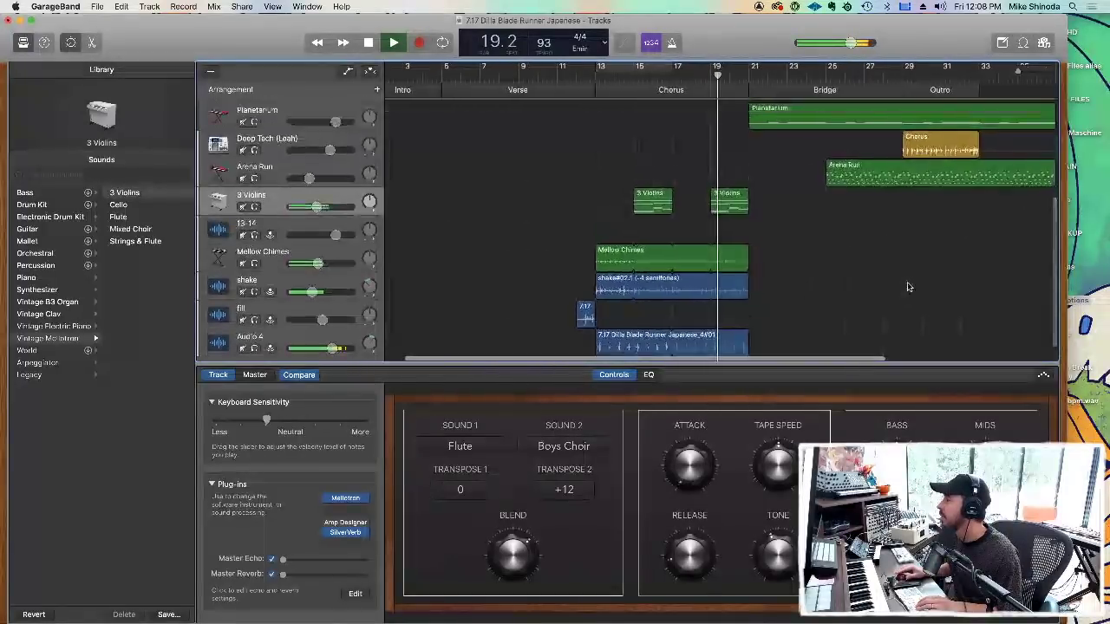
pyautogui.press('b')
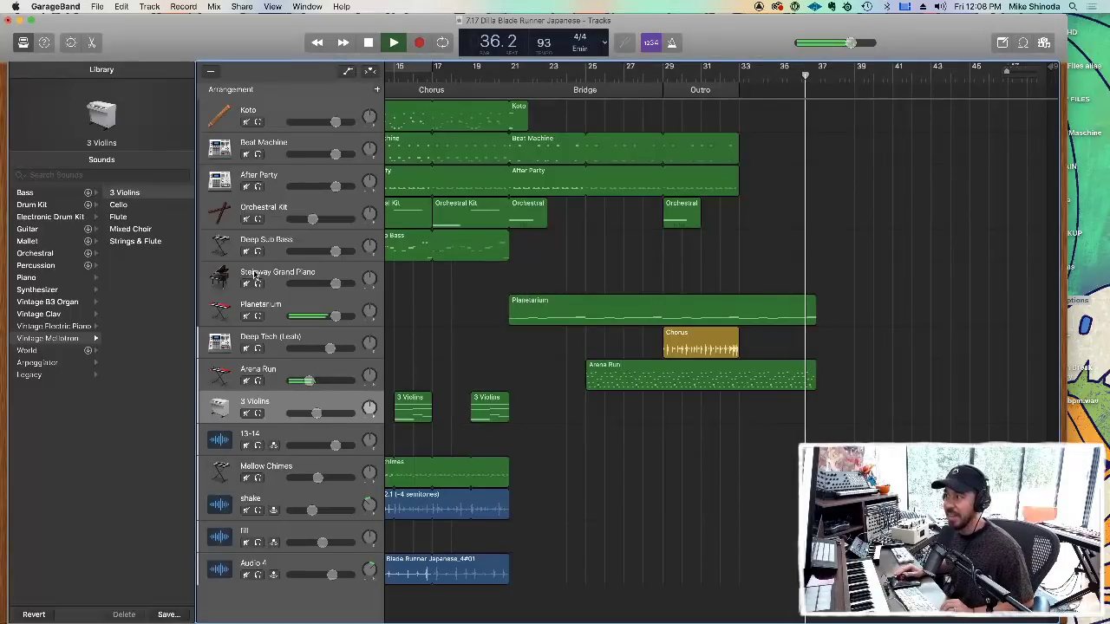
# Show the Cutoff controller for the Arena Run region and stretch its rising ramp so it peaks at bar 29.
pyautogui.press('space')
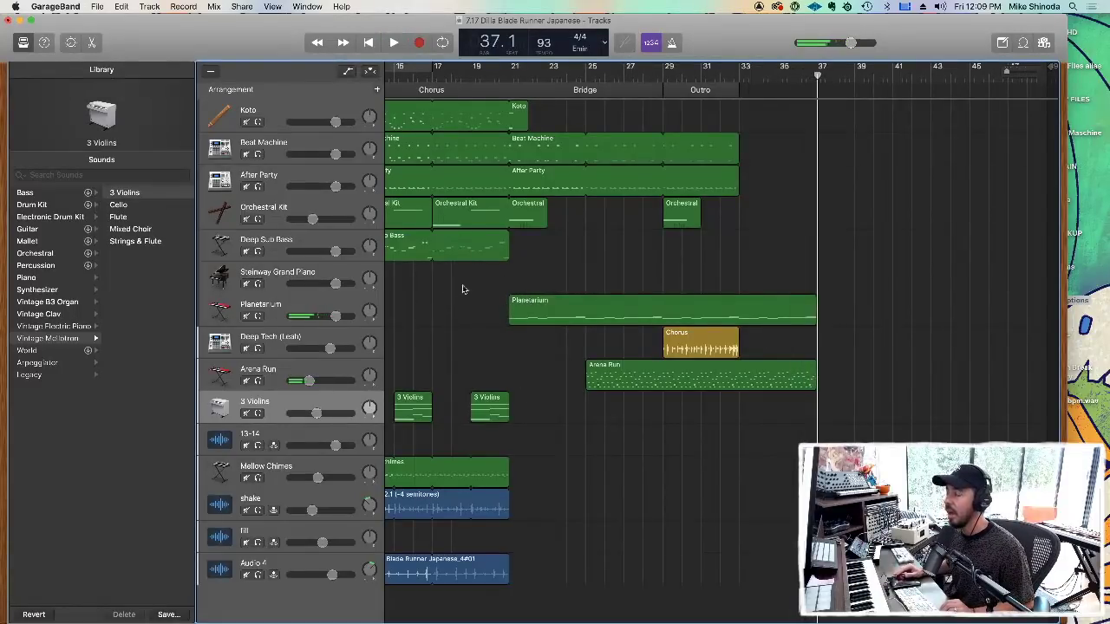
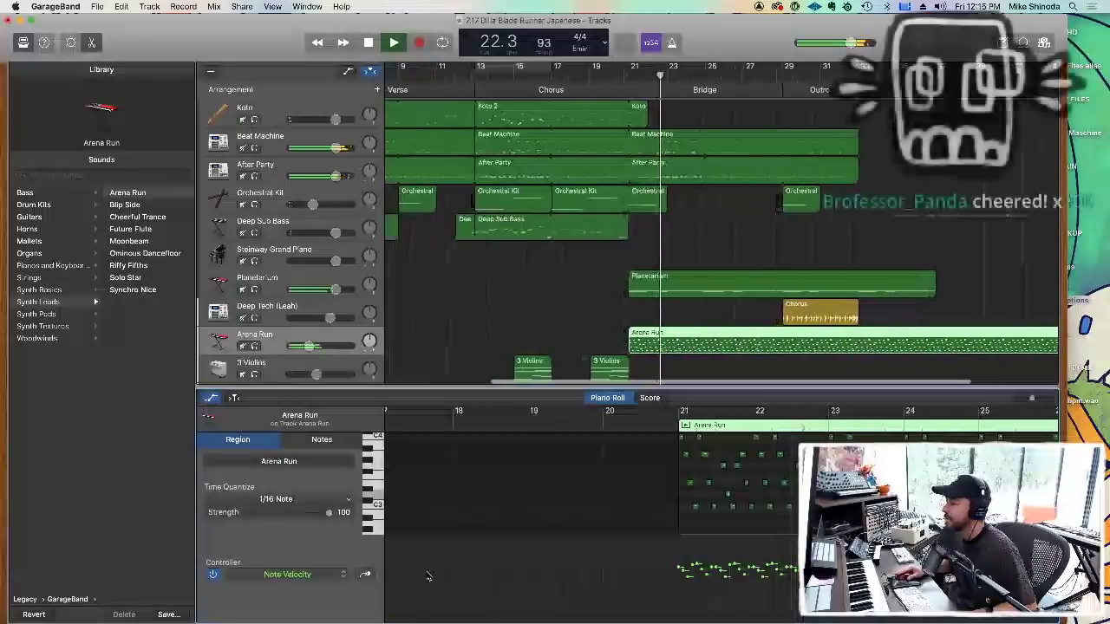
pyautogui.click(295, 574)
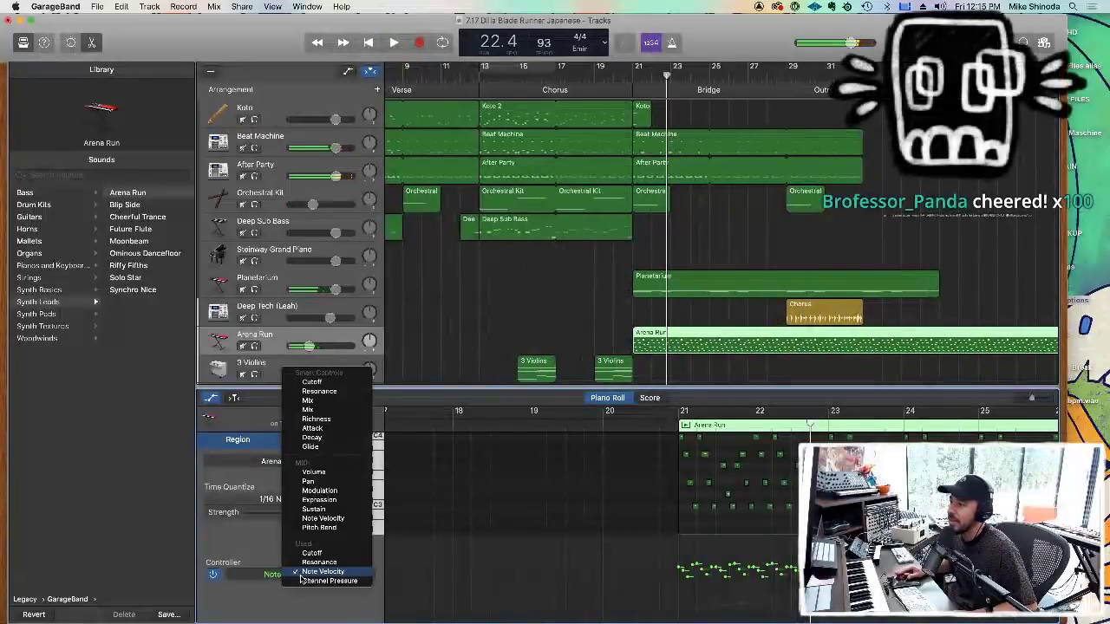
pyautogui.click(312, 383)
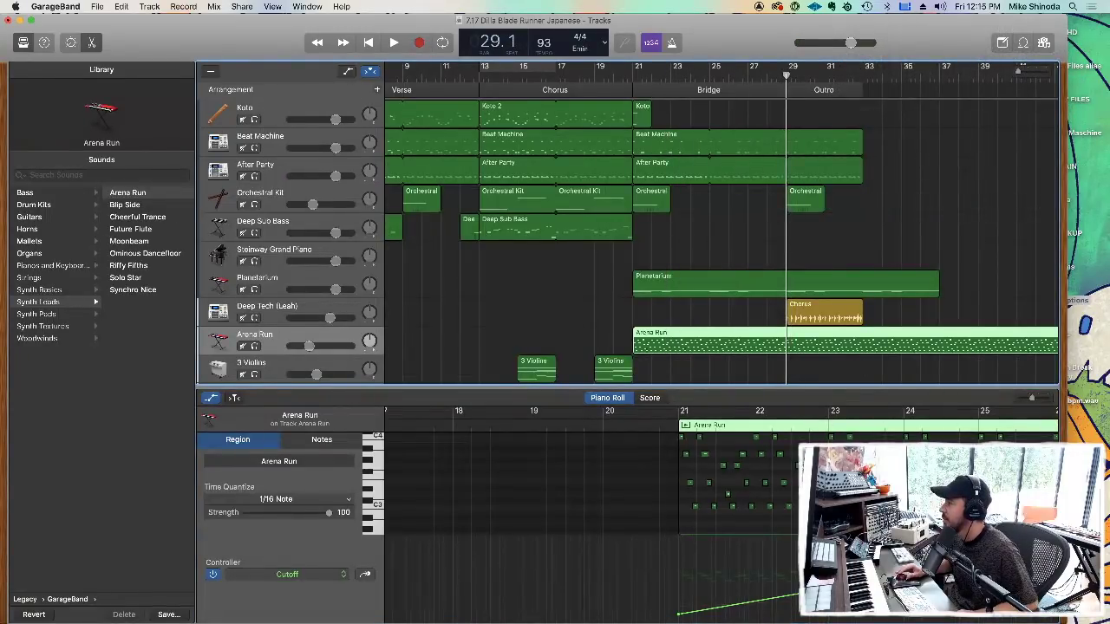
pyautogui.hscroll(8, 590, 503)
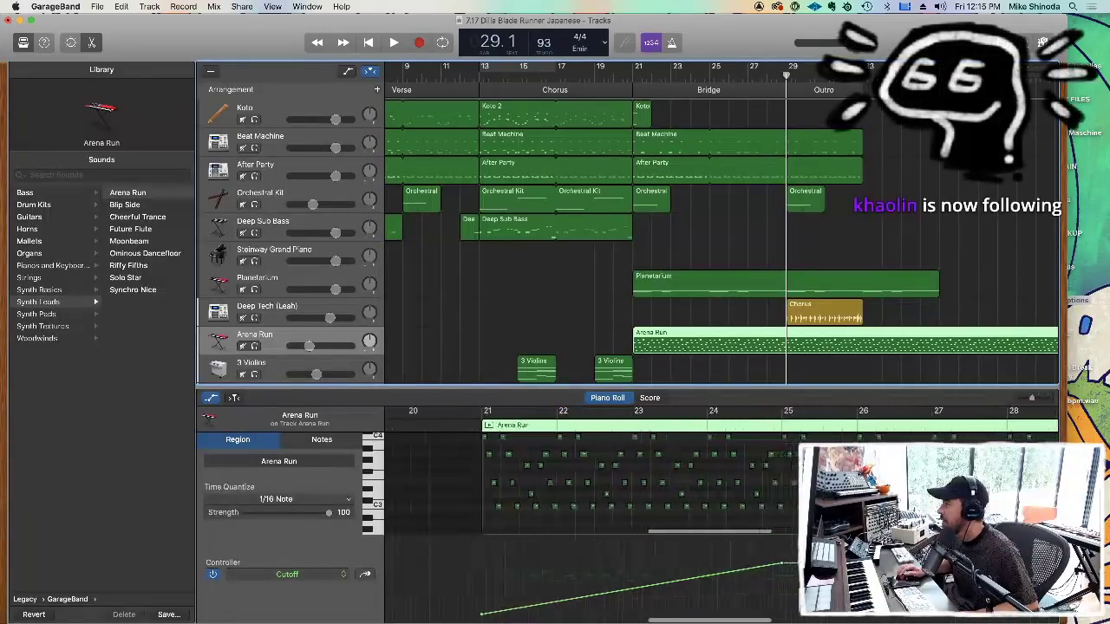
pyautogui.hscroll(-3, 648, 565)
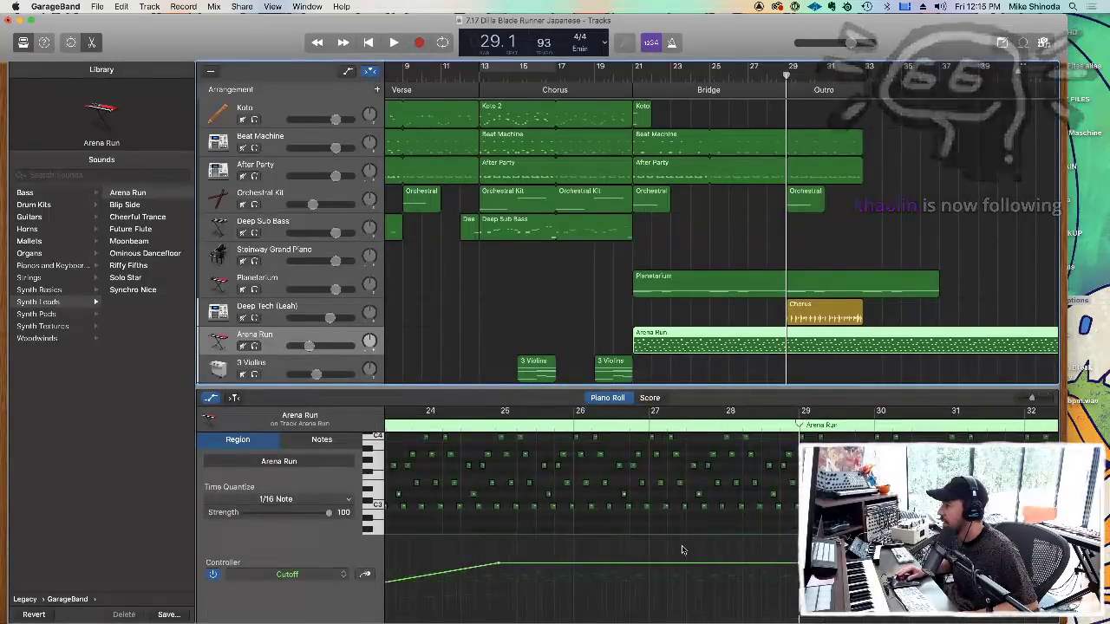
pyautogui.moveTo(647, 568); pyautogui.dragTo(806, 566)
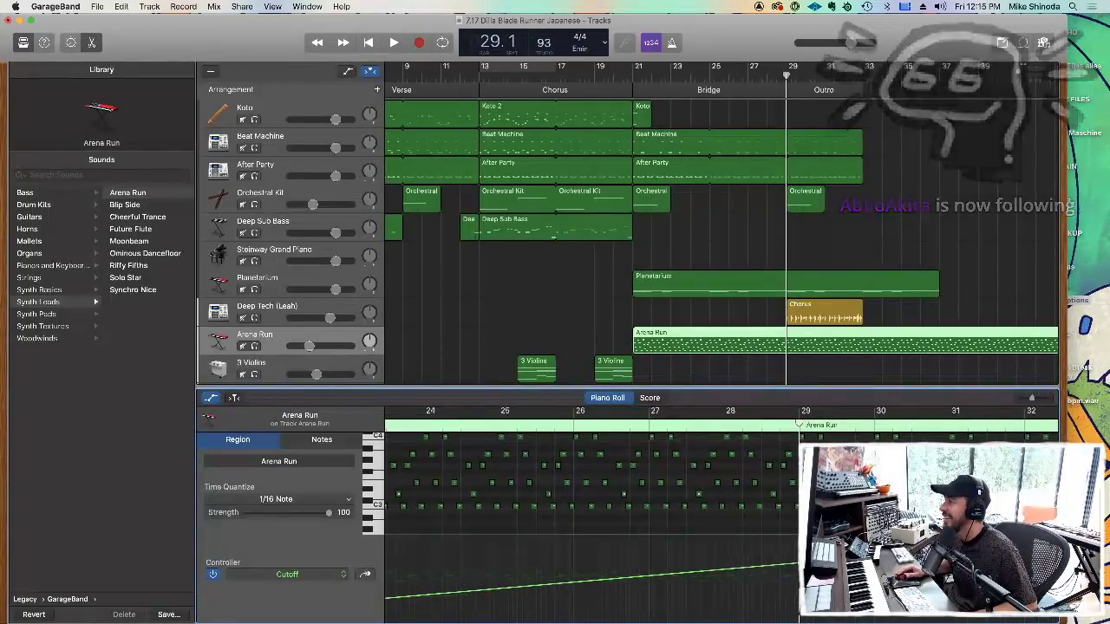
pyautogui.scroll(2, 590, 485)
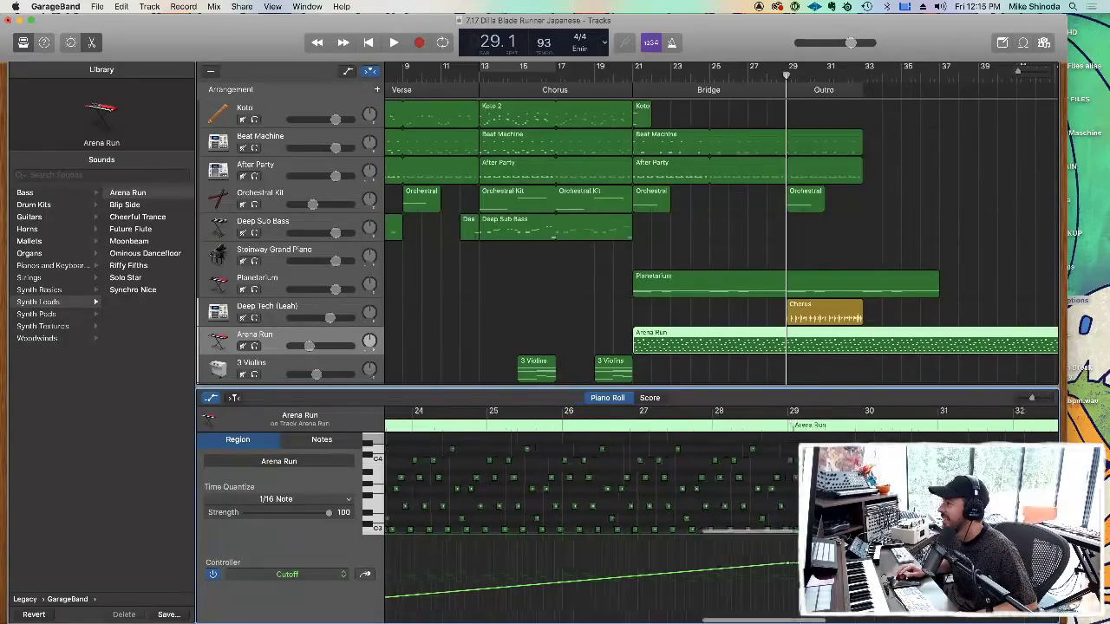
pyautogui.hscroll(-5, 590, 485)
pyautogui.hscroll(10, 590, 494)
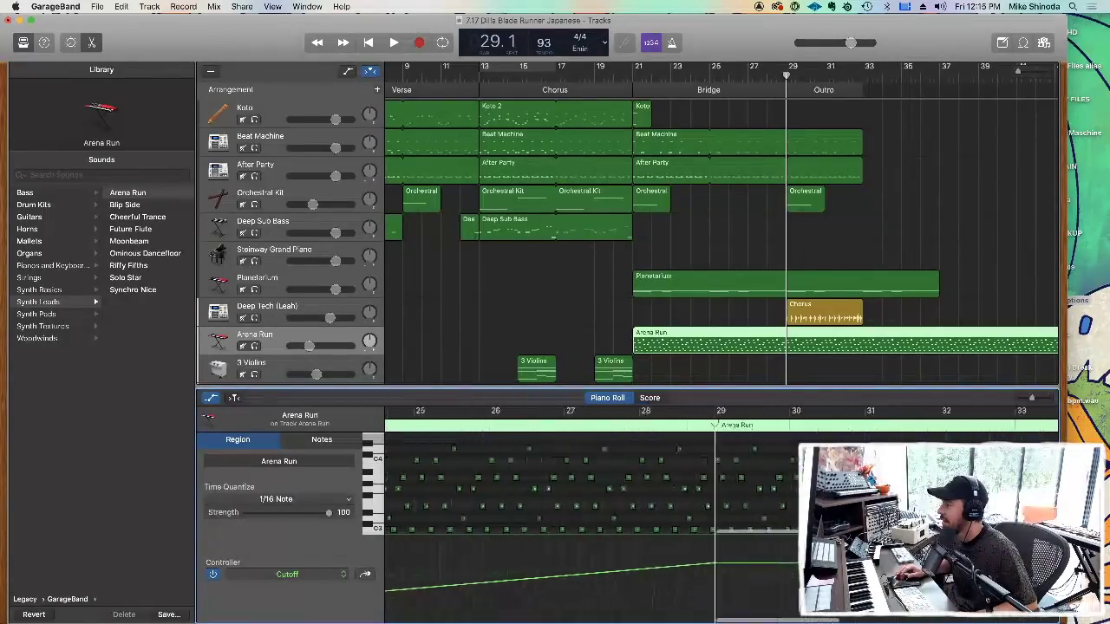
pyautogui.hscroll(6, 589, 495)
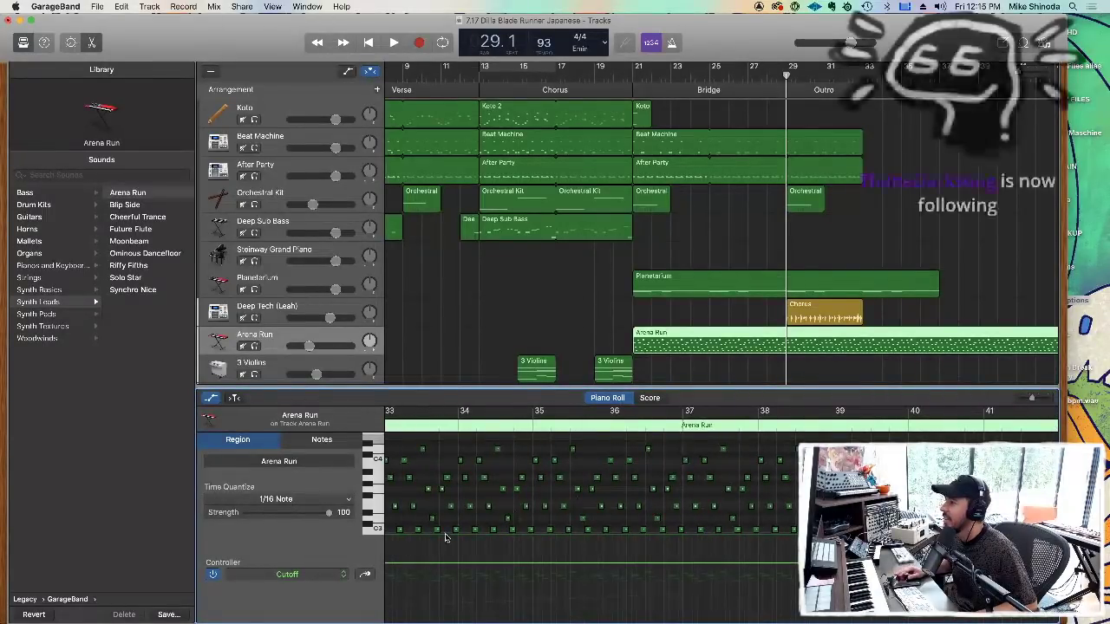
# Display the track automation and move the AutoFilter Cutoff dip on the Arena Run track to bar 21.
pyautogui.click(295, 575)
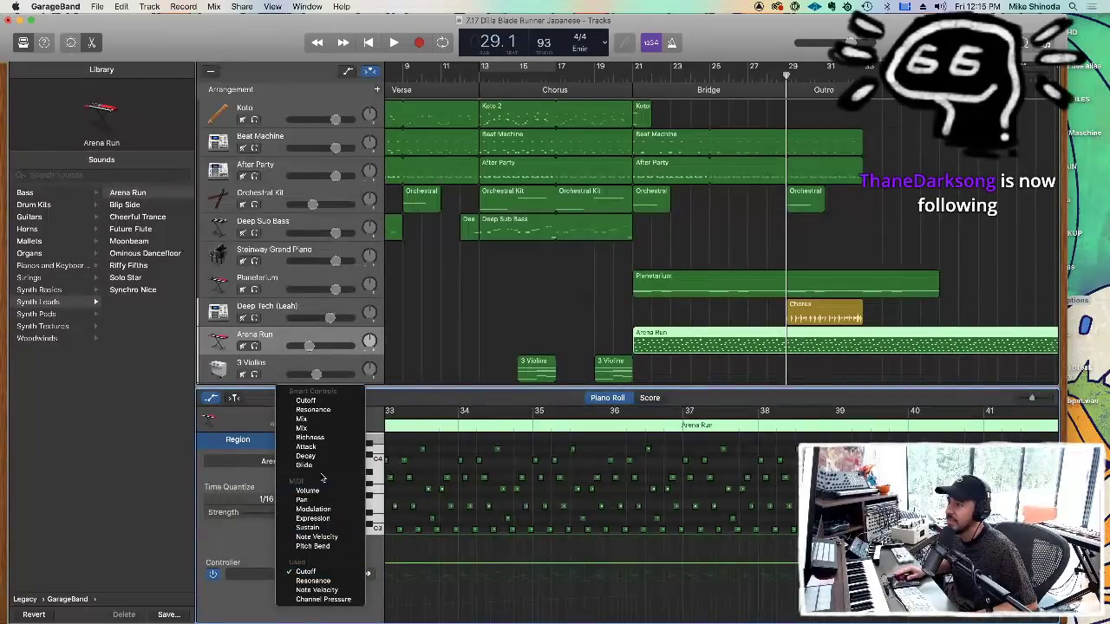
pyautogui.click(321, 333)
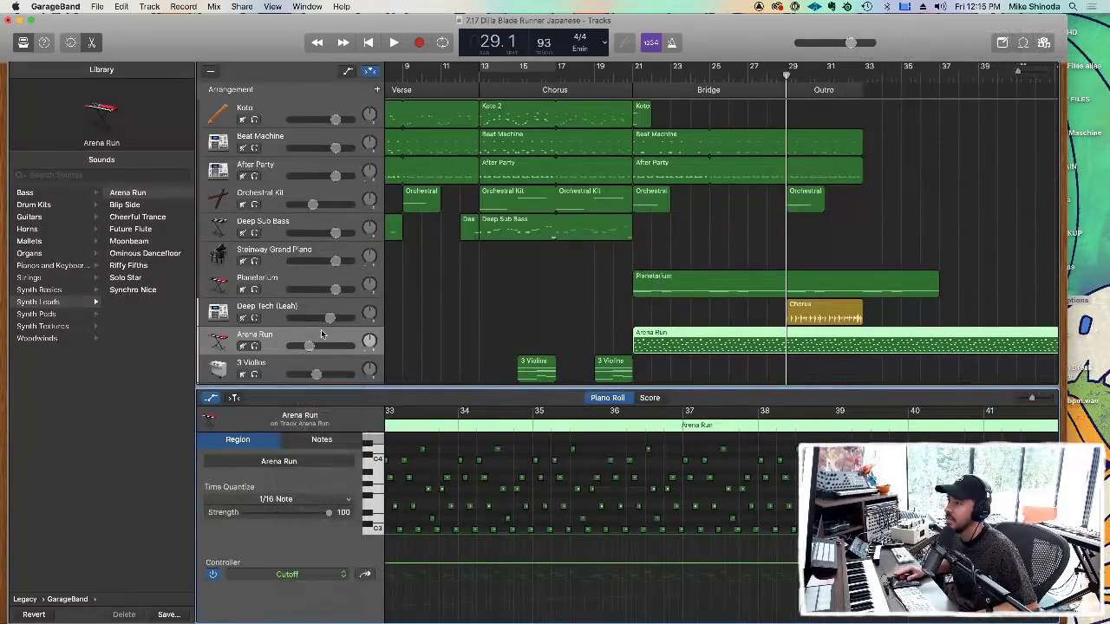
pyautogui.press('a')
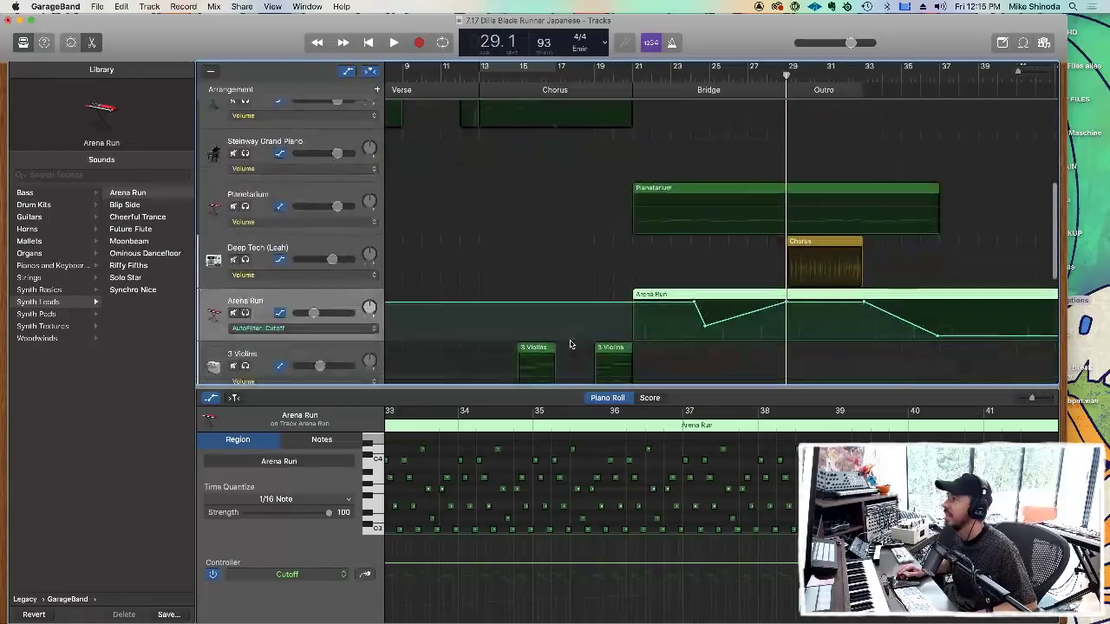
pyautogui.click(703, 323)
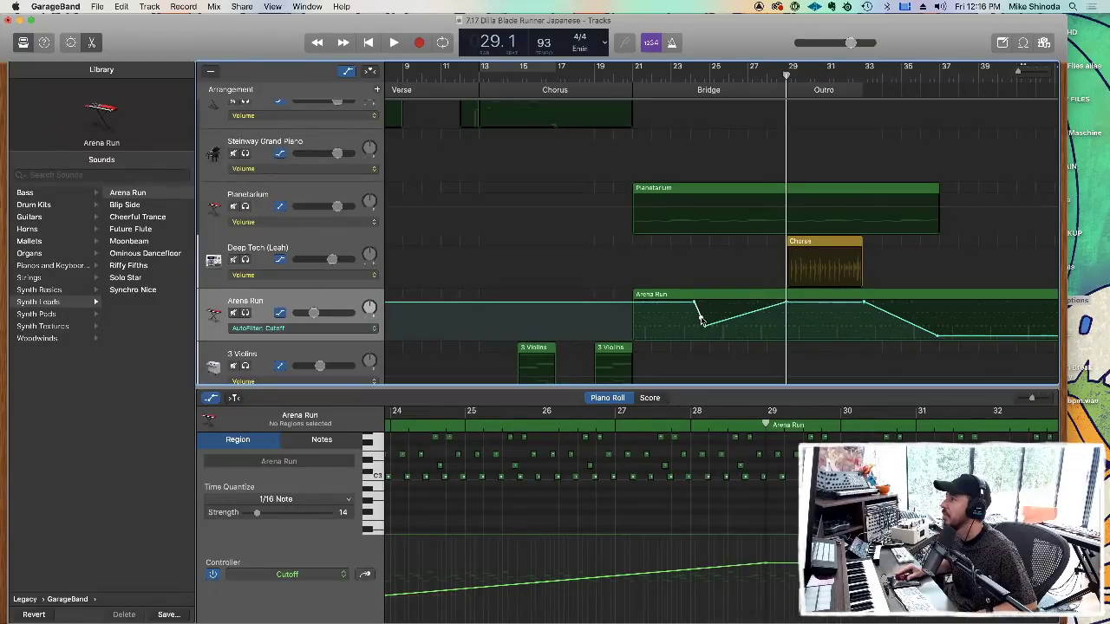
pyautogui.moveTo(703, 323); pyautogui.dragTo(631, 322)
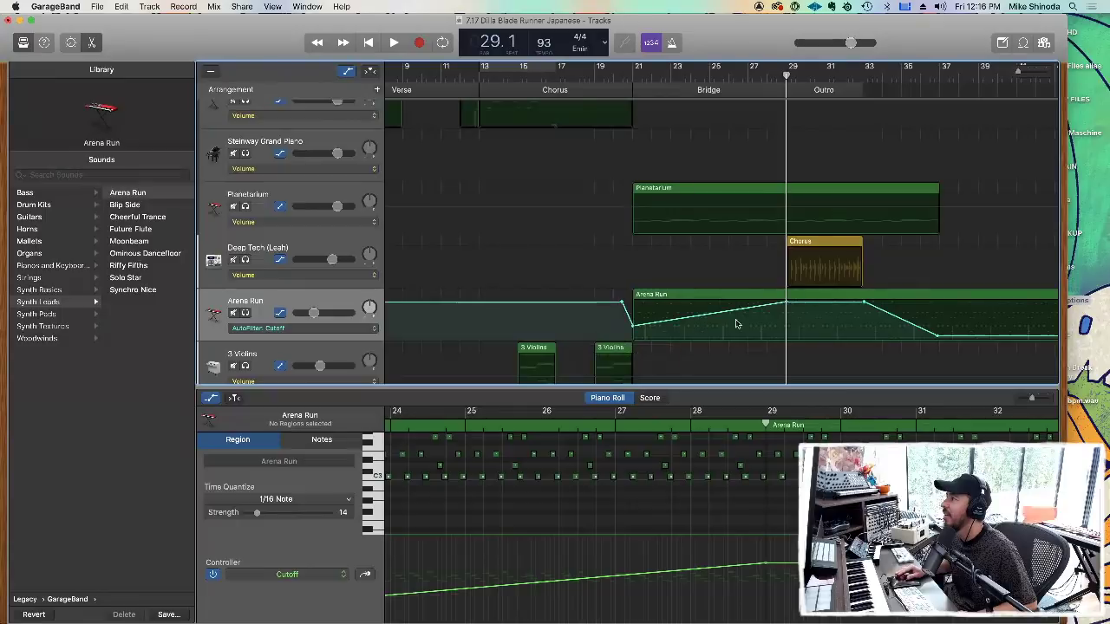
# Play the bridge from bar 21 to hear the filter sweep, and hide the track automation.
pyautogui.click(627, 74)
pyautogui.press('space')
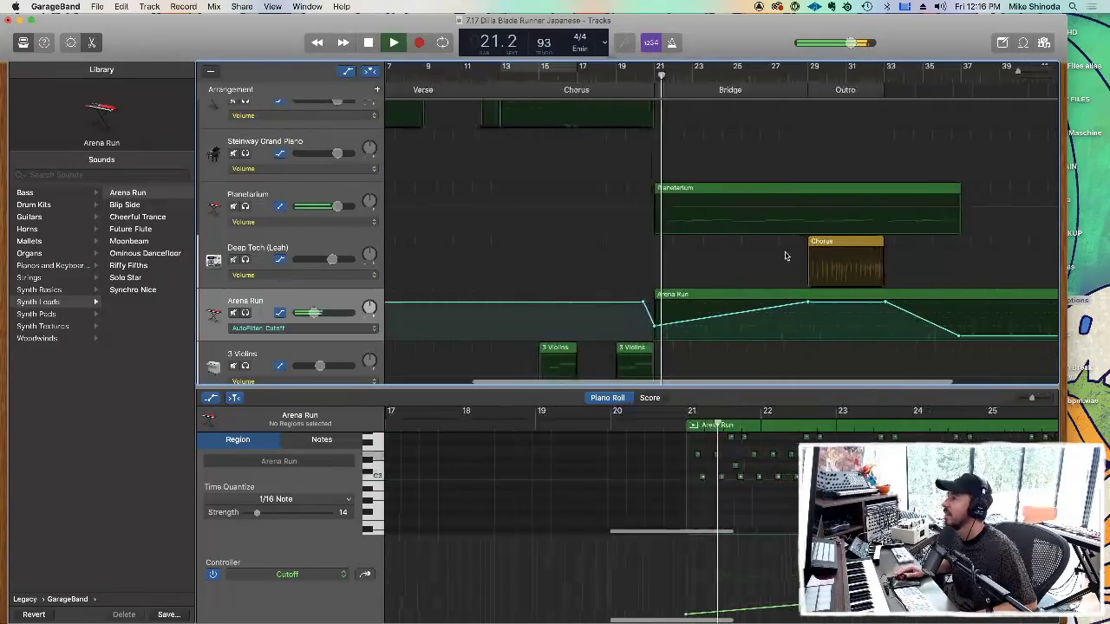
pyautogui.hscroll(-2, 785, 256)
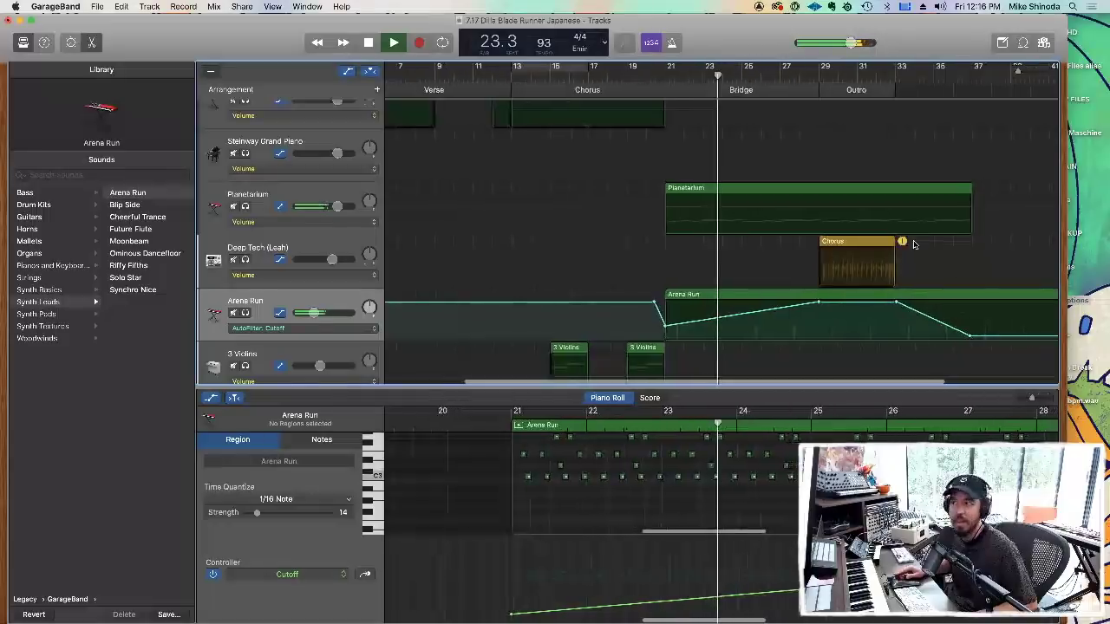
pyautogui.press('a')
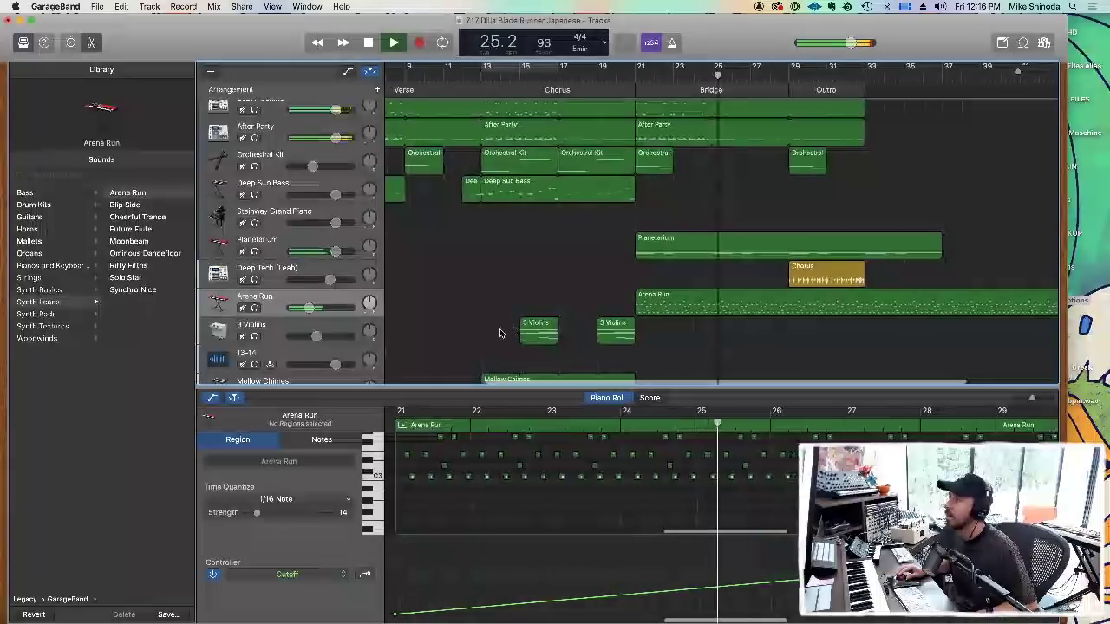
# Copy the bar 12 region on the fill track to bar 28, just before the Outro.
pyautogui.scroll(-3, 499, 333)
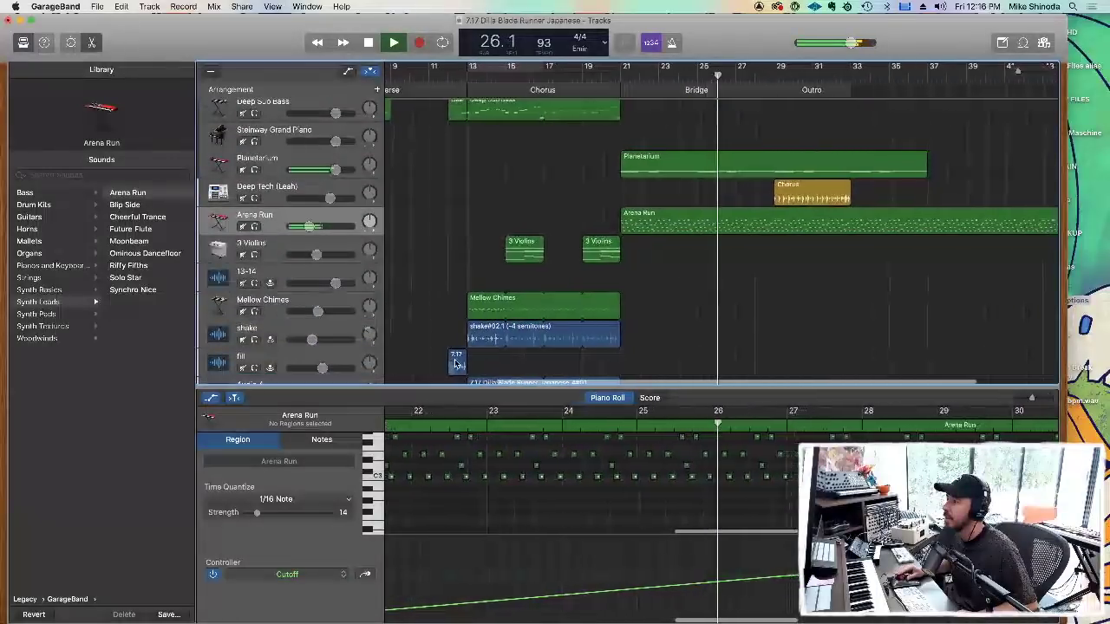
pyautogui.moveTo(456, 364); pyautogui.dragTo(763, 368)
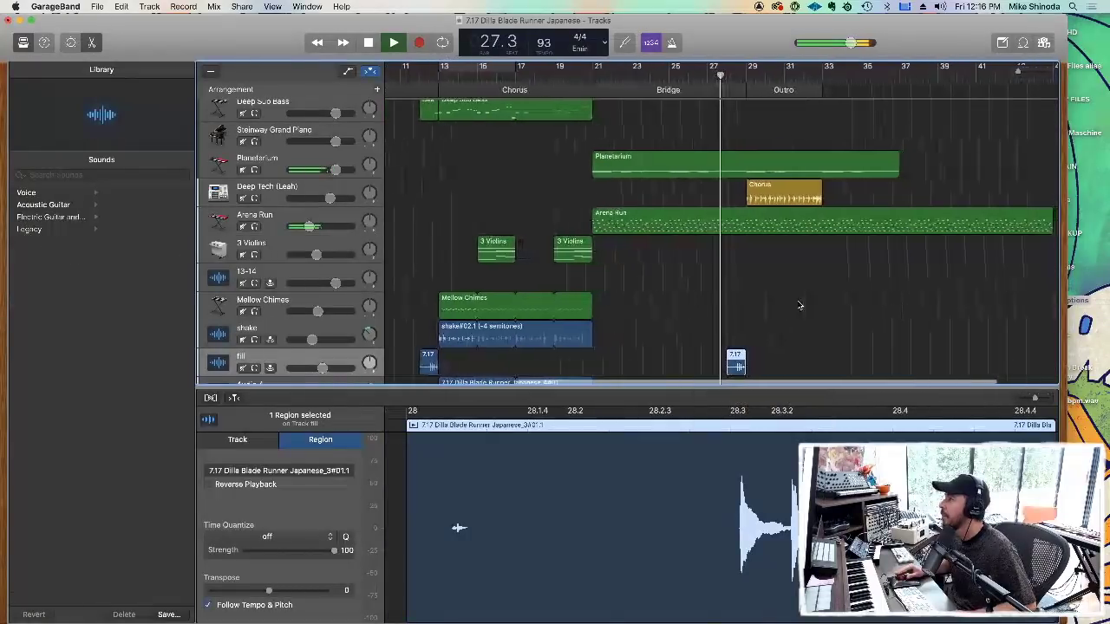
pyautogui.press('space')
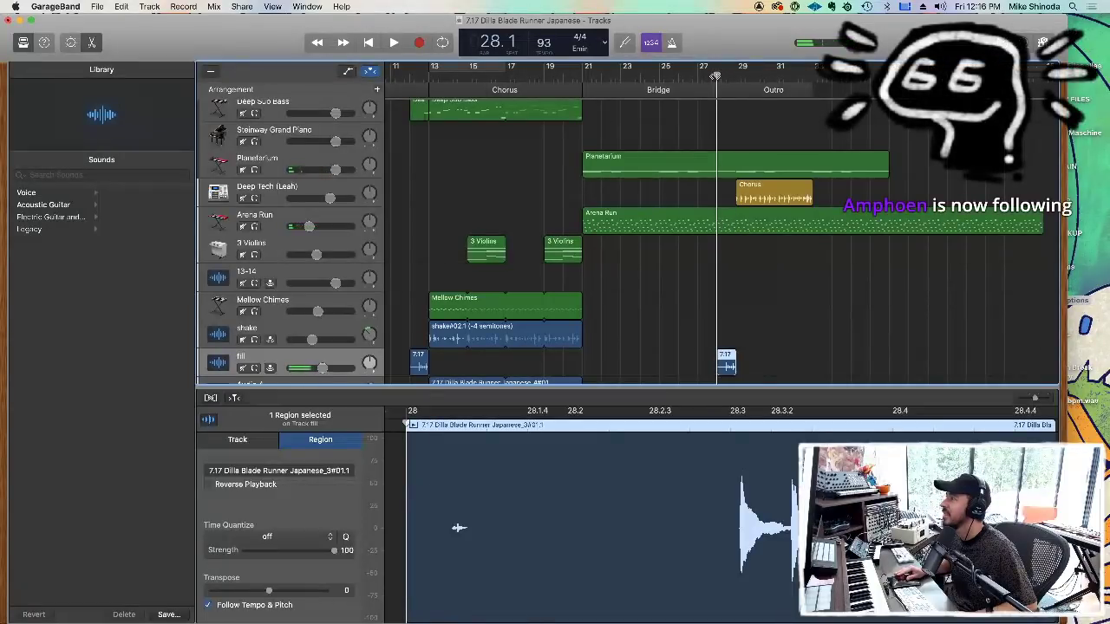
# Split the Arena Run region at bar 28, clear its notes between bars 28 and 29, and play the transition.
pyautogui.click(711, 224)
pyautogui.press('super+t')
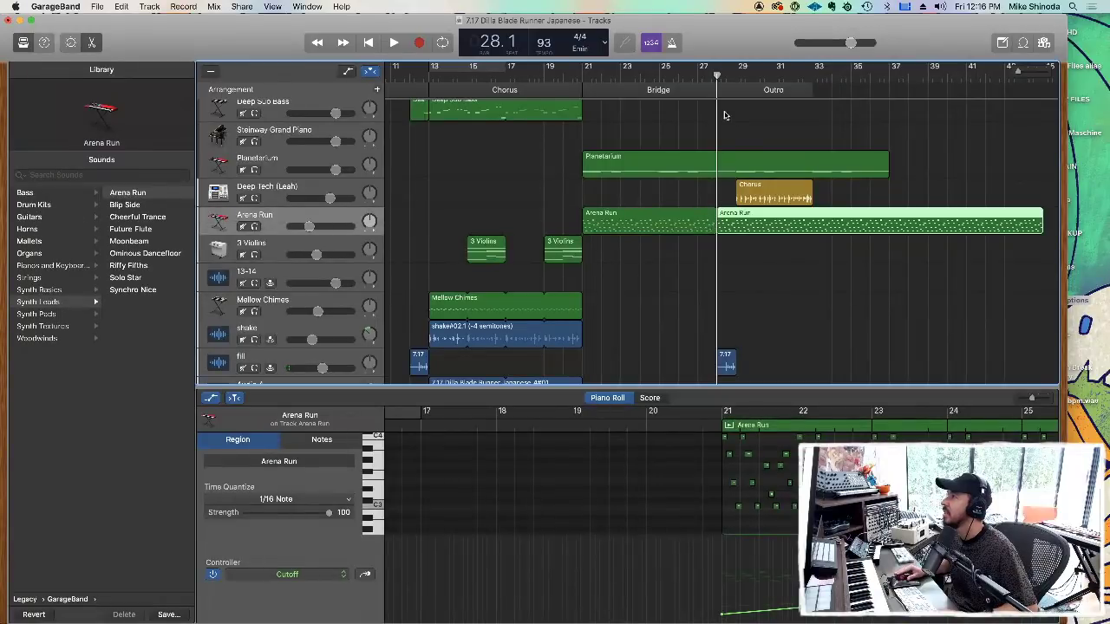
pyautogui.moveTo(720, 212)
pyautogui.mouseDown()
pyautogui.moveTo(737, 213)
pyautogui.moveTo(721, 214)
pyautogui.moveTo(732, 220)
pyautogui.moveTo(717, 229)
pyautogui.mouseUp()
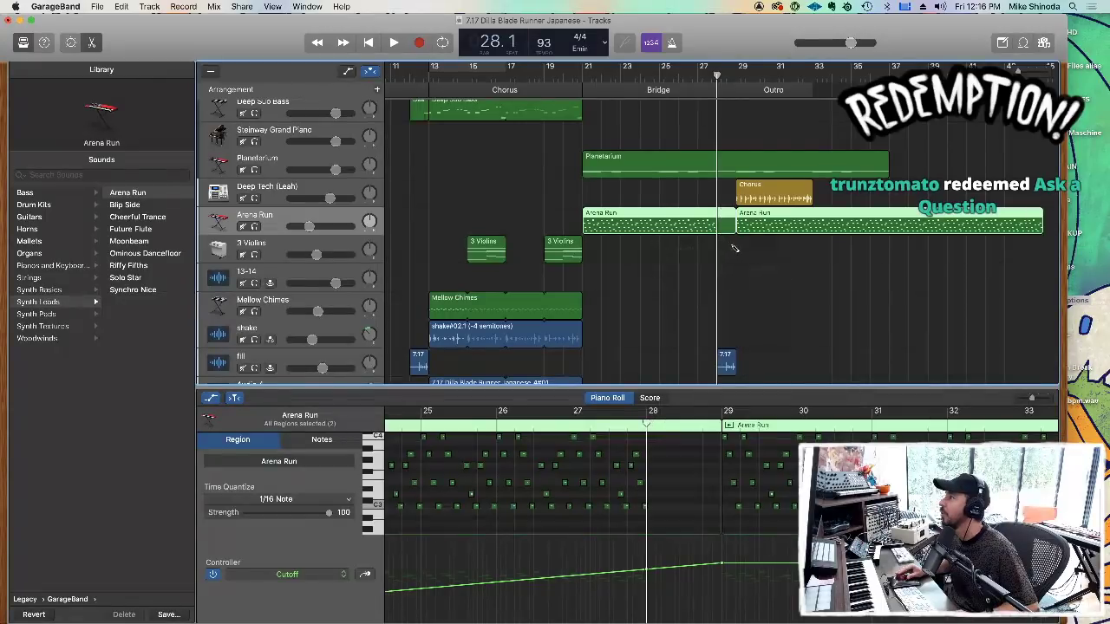
pyautogui.click(733, 248)
pyautogui.press('space')
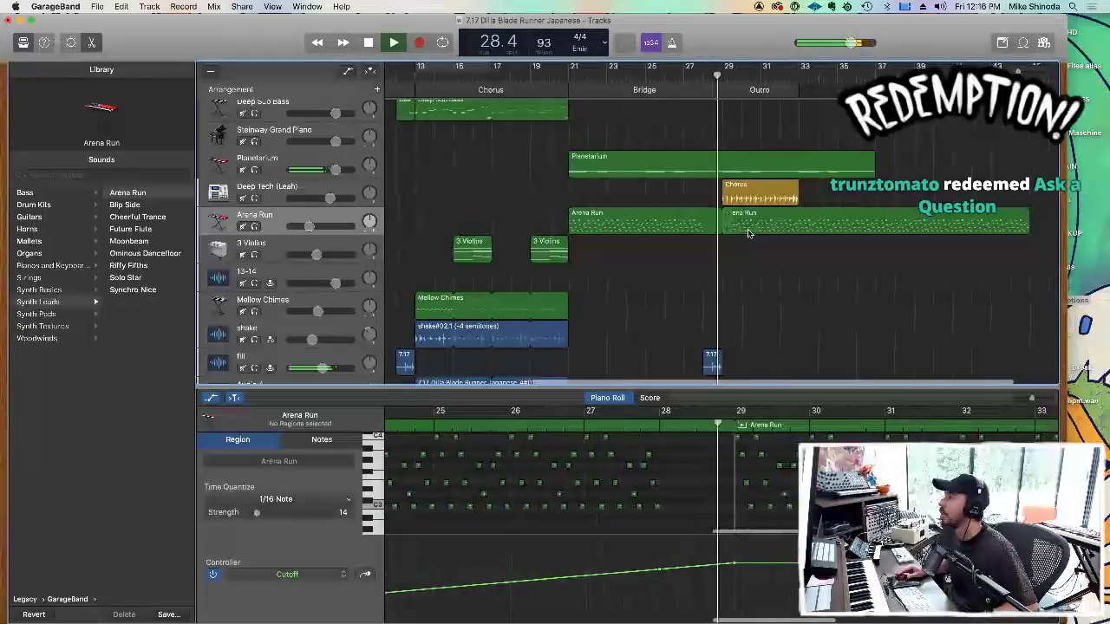
pyautogui.scroll(3, 748, 229)
pyautogui.press('space')
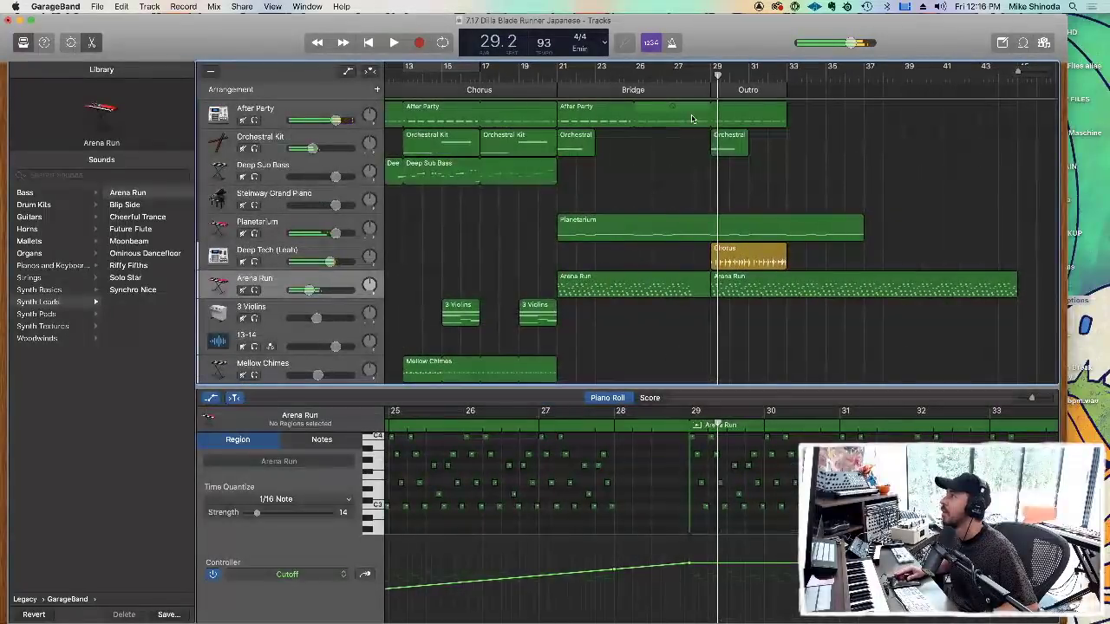
# Try cutting bar 28 out of the After Party track by splitting the region there and deleting that piece.
pyautogui.click(694, 115)
pyautogui.moveTo(718, 76); pyautogui.dragTo(692, 76)
pyautogui.press('super+t')
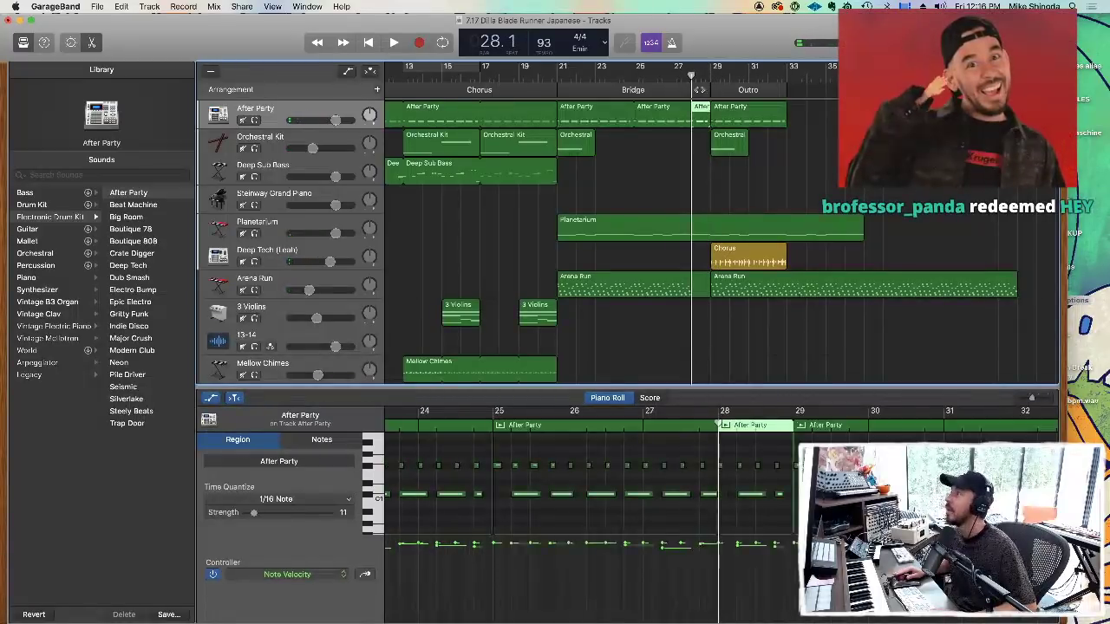
pyautogui.click(702, 109)
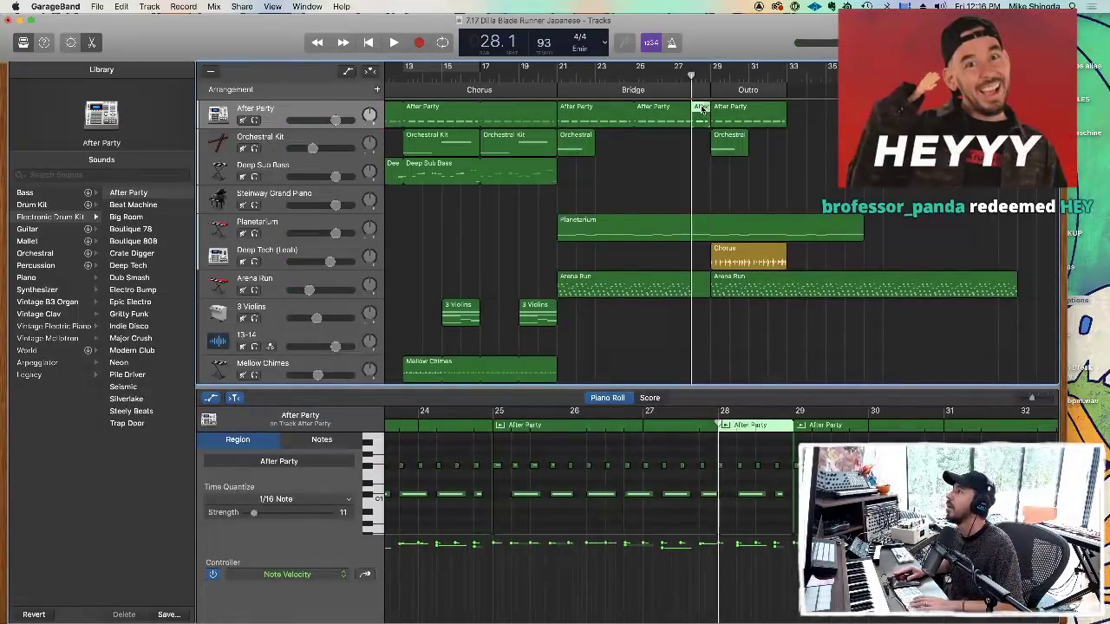
pyautogui.press('Delete')
# Play the transition into the Outro and undo the After Party deletion and split.
pyautogui.press('space')
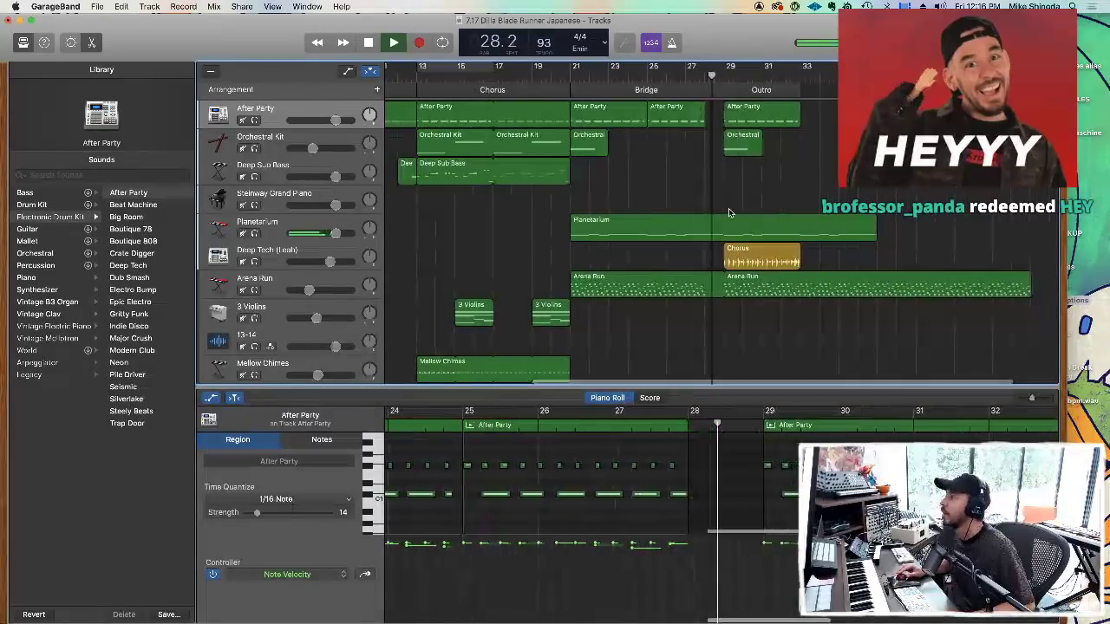
pyautogui.scroll(-3, 725, 208)
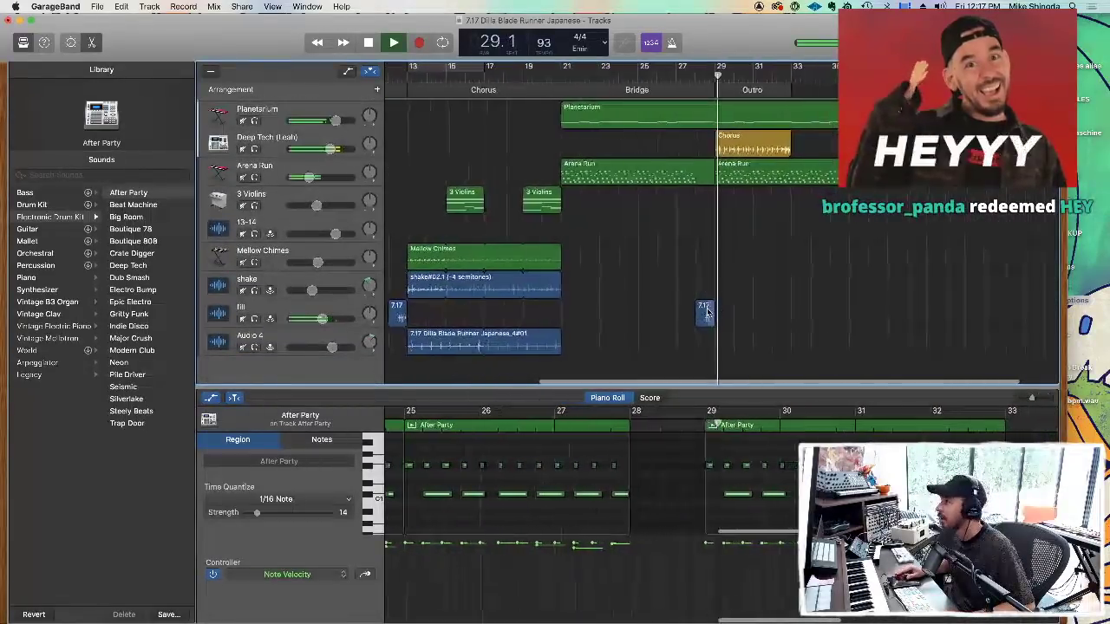
pyautogui.scroll(2, 703, 199)
pyautogui.scroll(3, 703, 200)
pyautogui.press('space')
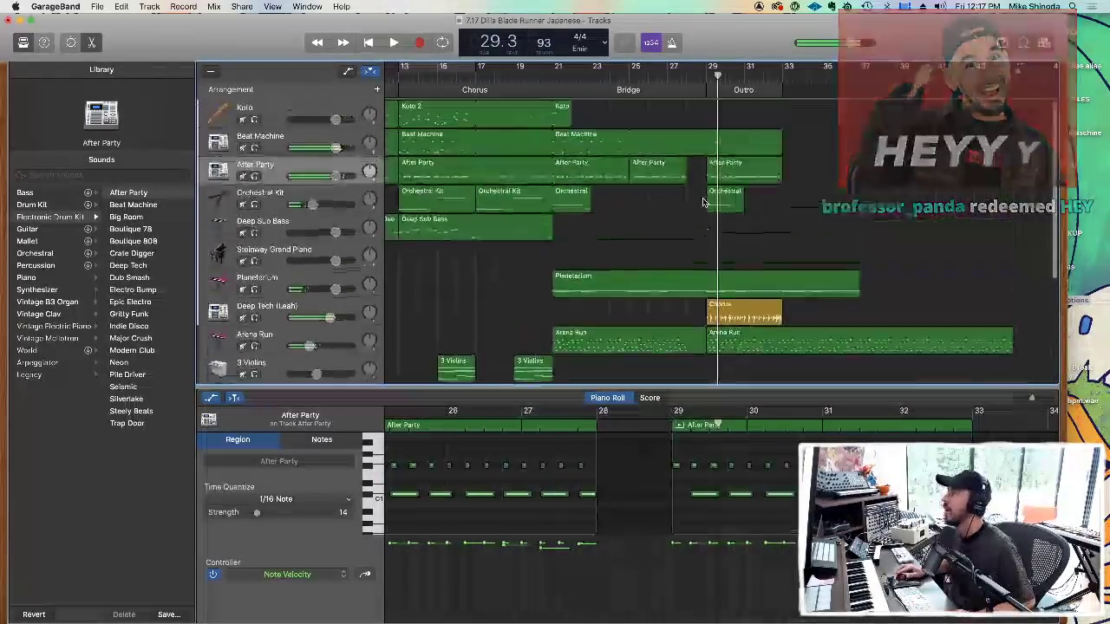
pyautogui.press('super+z')
pyautogui.press('super+z')
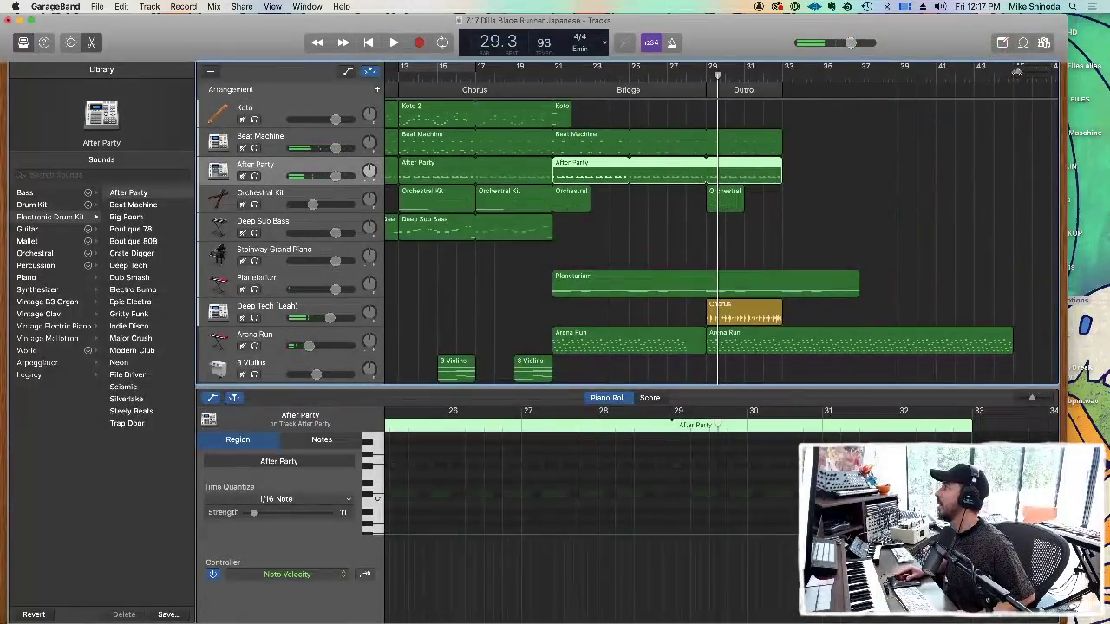
# Split the After Party region at bar 28, beat 3, just before the Outro.
pyautogui.press('super+Right')
pyautogui.press('super+Right')
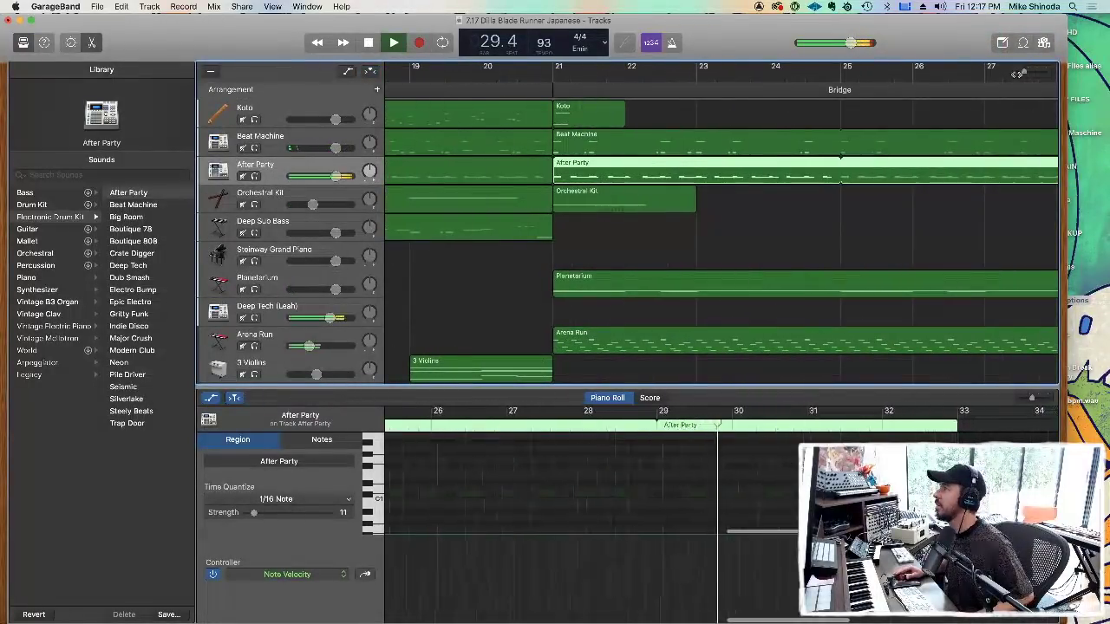
pyautogui.press('space')
pyautogui.hscroll(10, 984, 122)
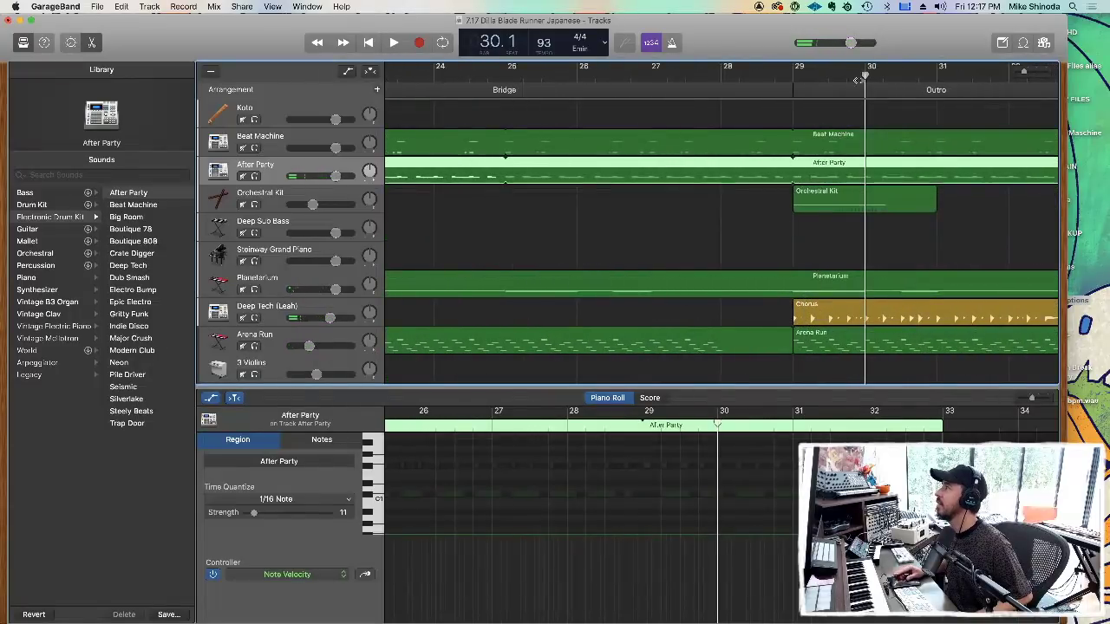
pyautogui.moveTo(865, 74); pyautogui.dragTo(757, 76)
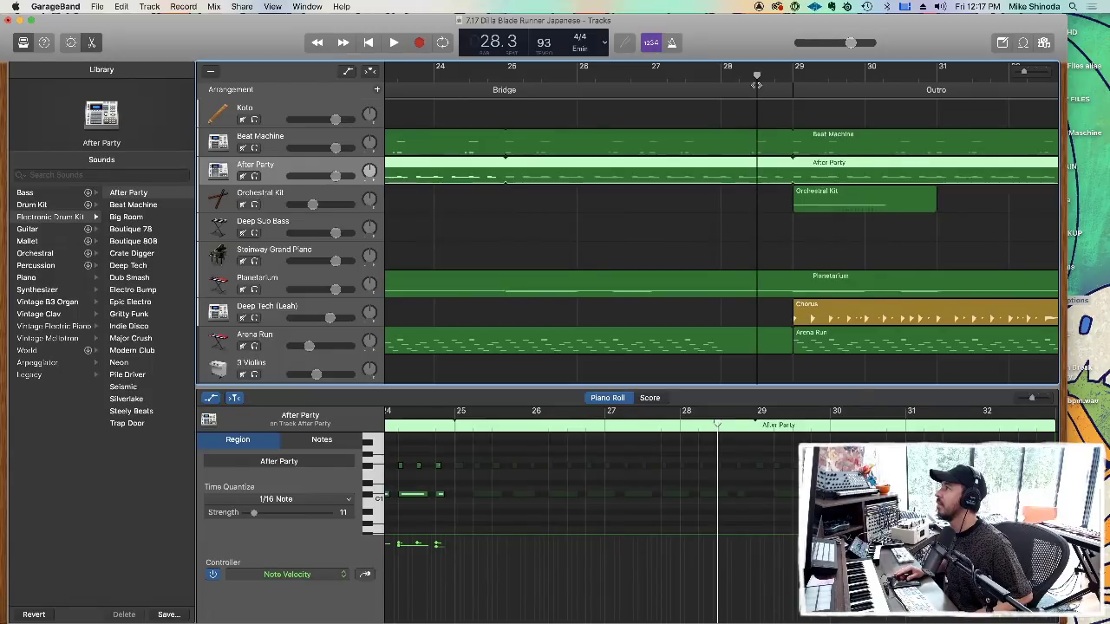
pyautogui.press('super+t')
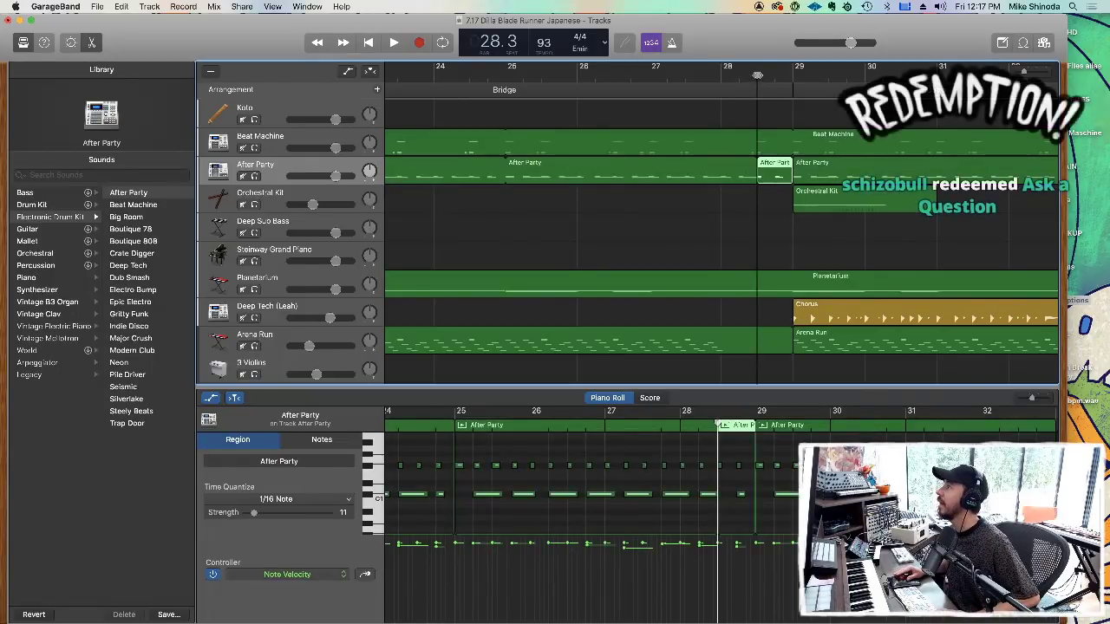
# Delete the After Party piece just before the Outro and cut bar 28 out of the Beat Machine track.
pyautogui.press('space')
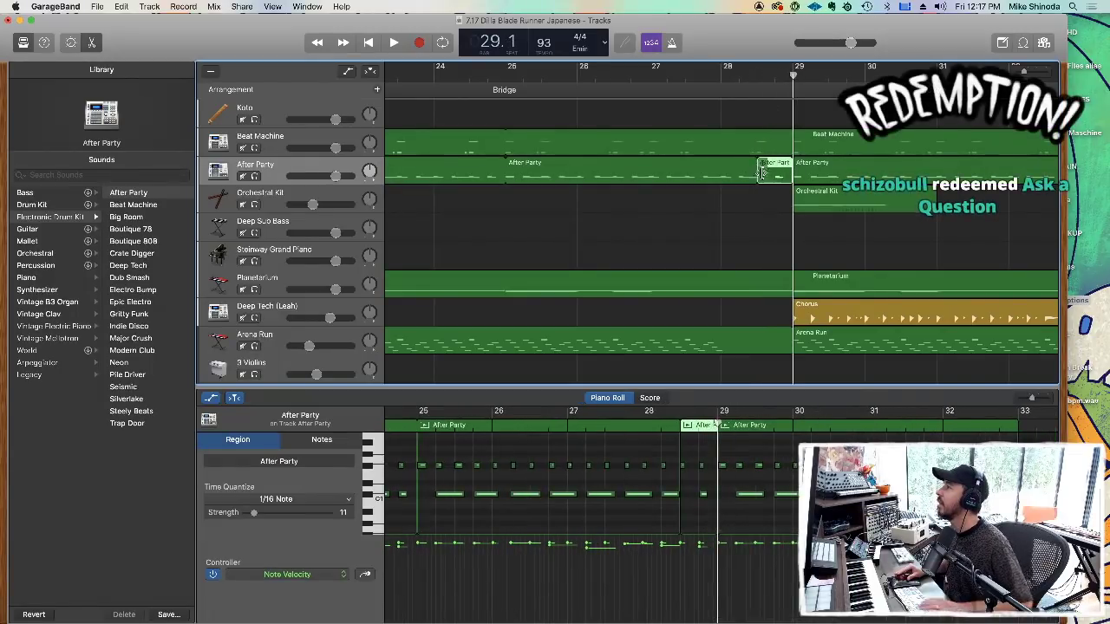
pyautogui.press('Delete')
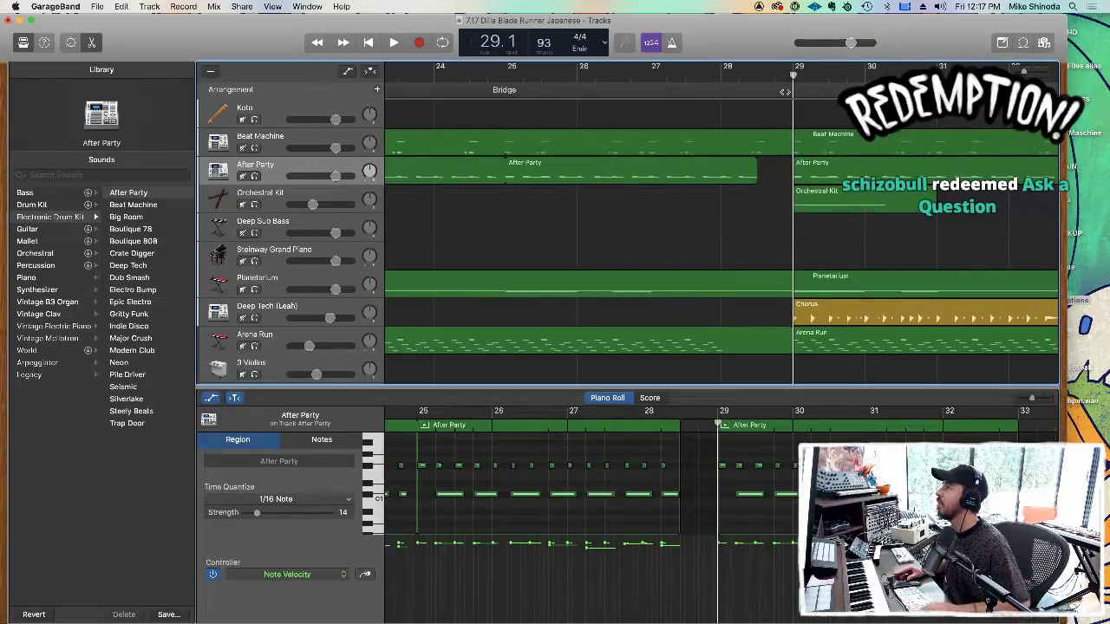
pyautogui.click(742, 145)
pyautogui.click(728, 150)
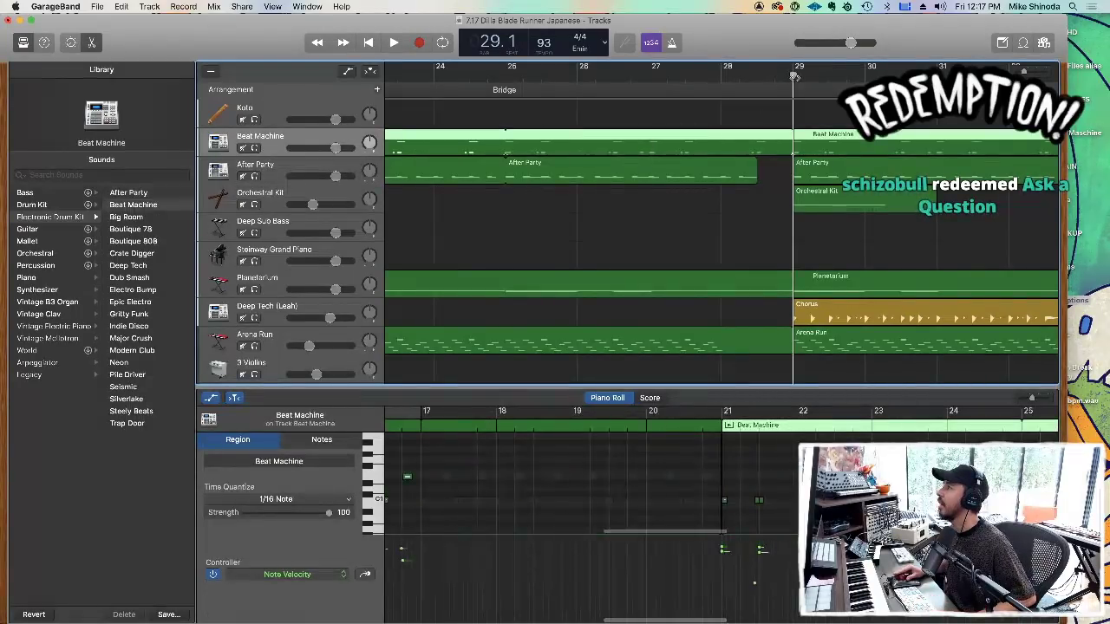
pyautogui.moveTo(792, 76); pyautogui.dragTo(723, 77)
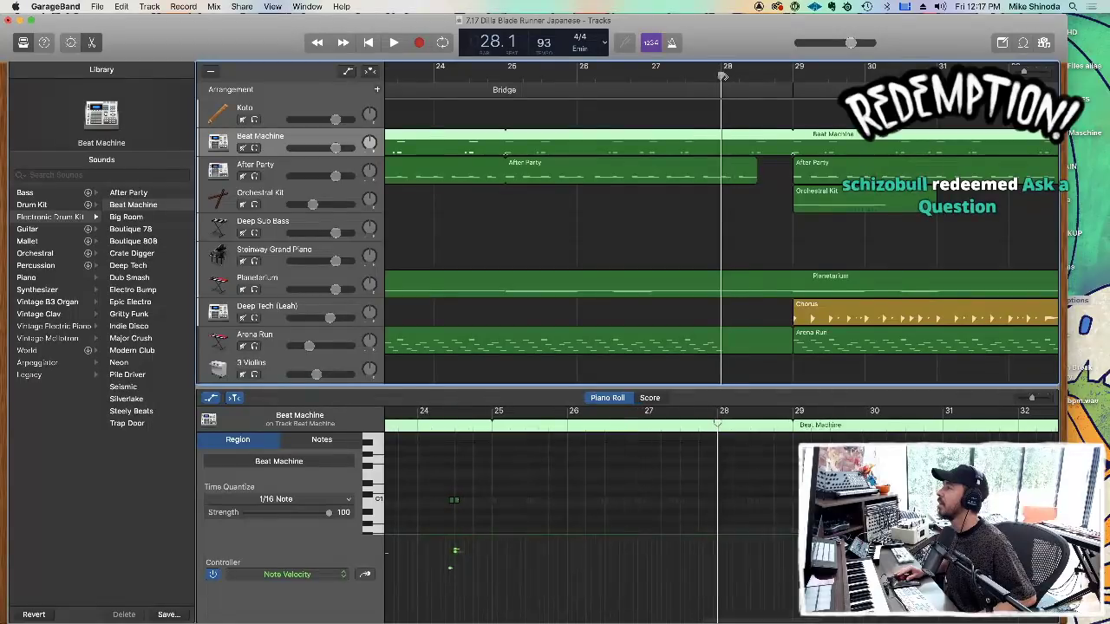
pyautogui.press('super+t')
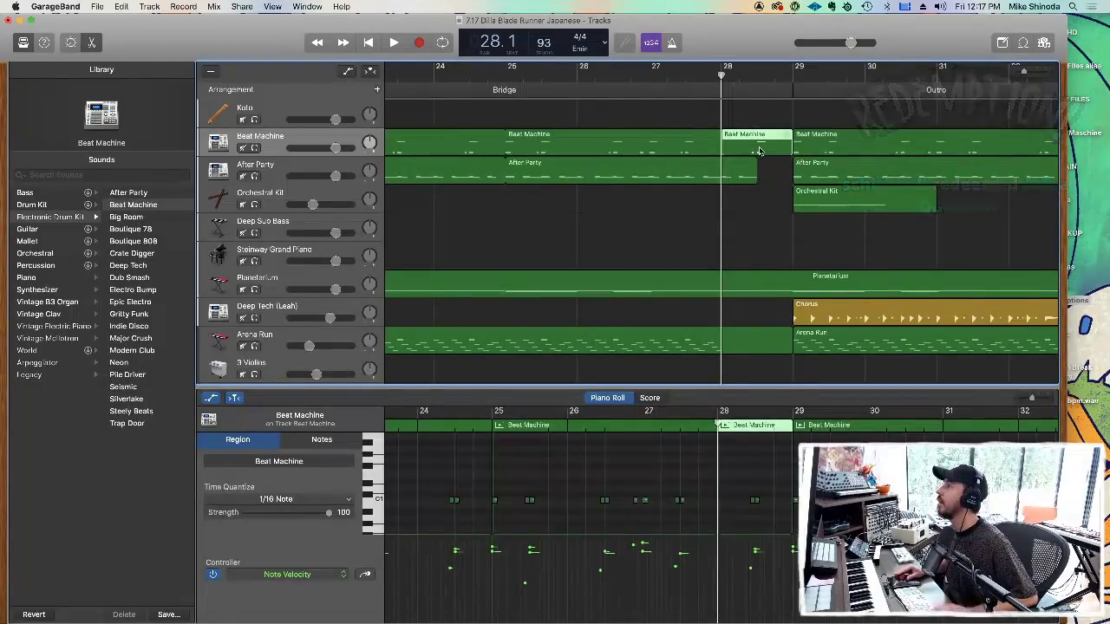
pyautogui.press('Delete')
# Trim the start of the fill region to bar 28, beat 3, and play the transition into the Outro.
pyautogui.press('space')
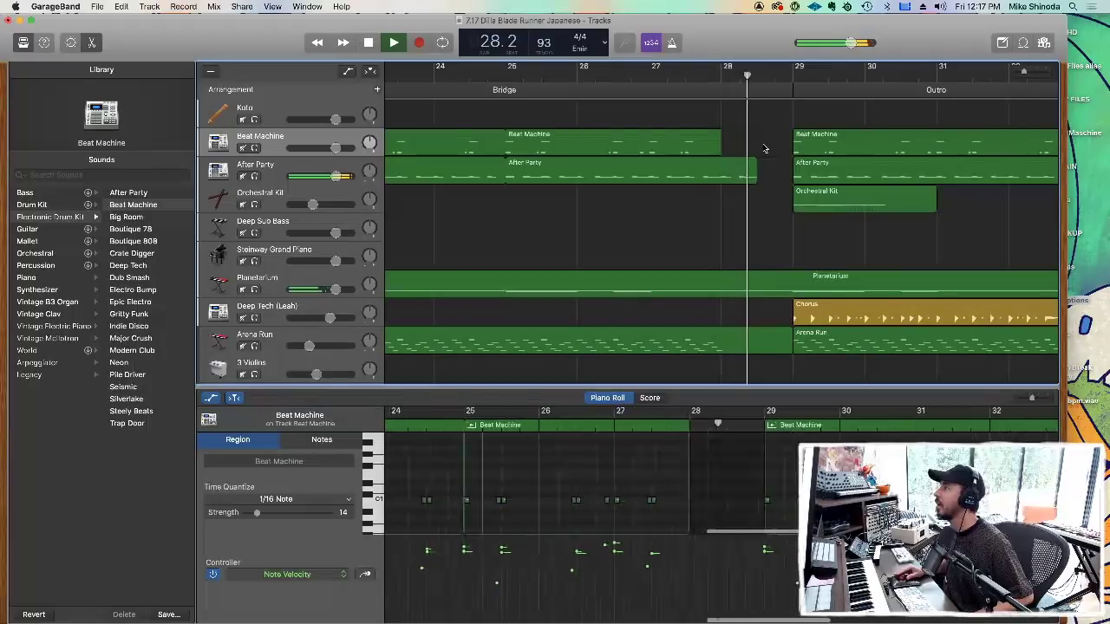
pyautogui.scroll(-5, 765, 278)
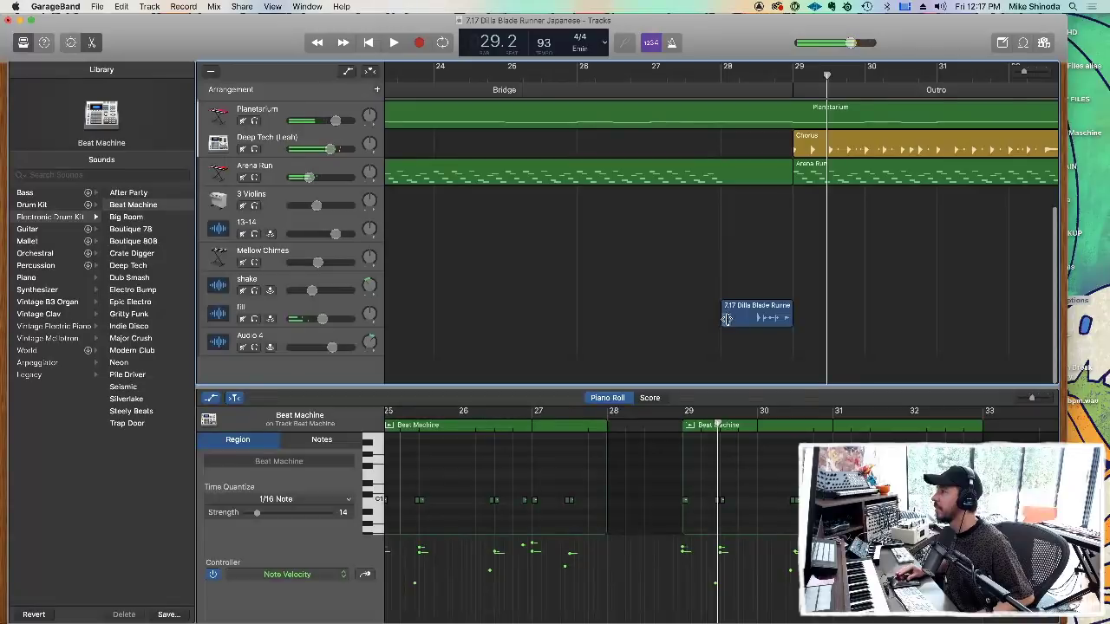
pyautogui.moveTo(726, 318); pyautogui.dragTo(752, 313)
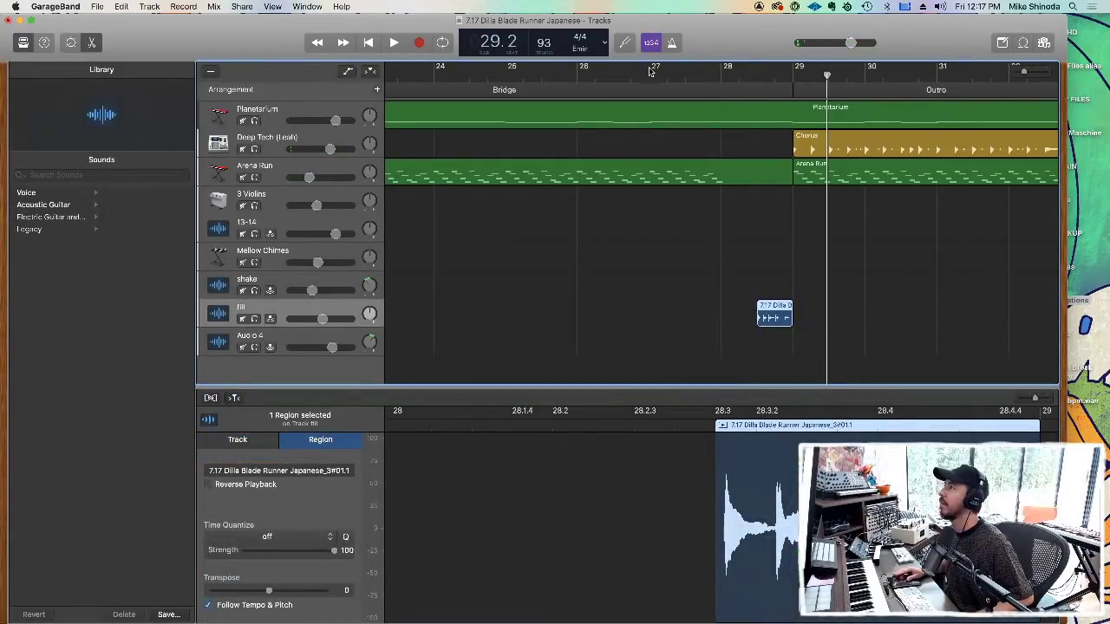
pyautogui.press('space')
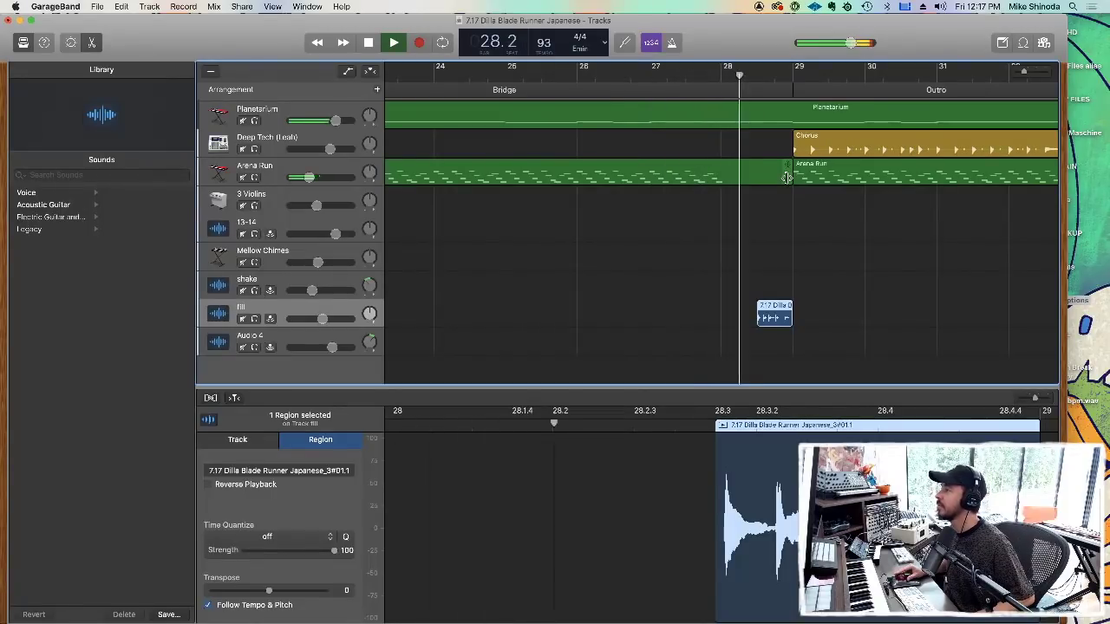
pyautogui.scroll(5, 742, 299)
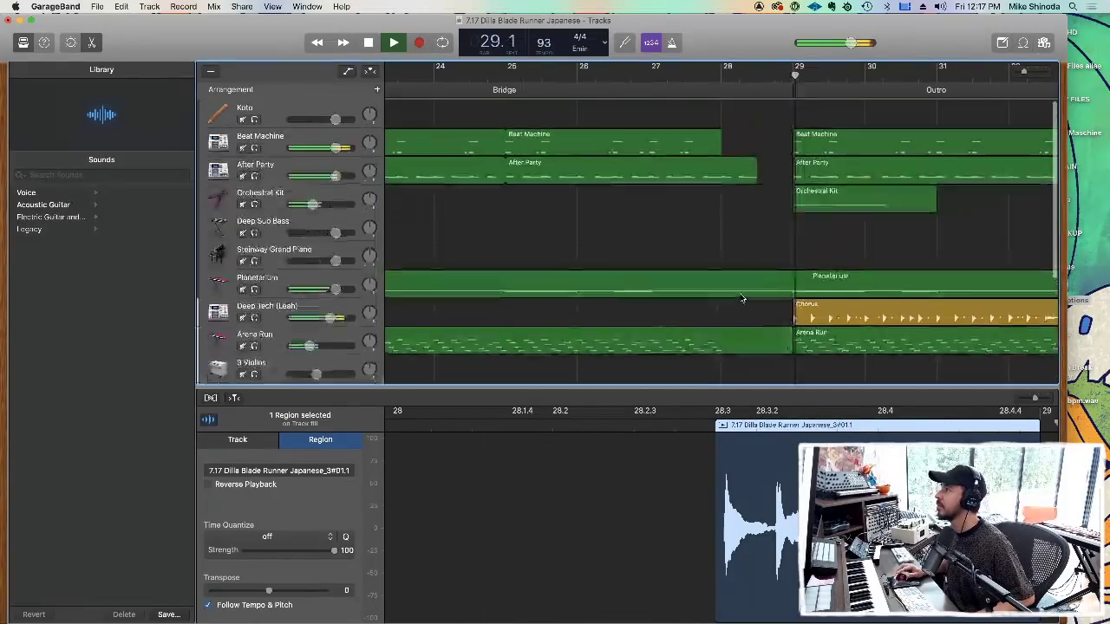
pyautogui.press('space')
# Extend the start of the Outro's Arena Run region back to bar 28.
pyautogui.scroll(-2, 740, 297)
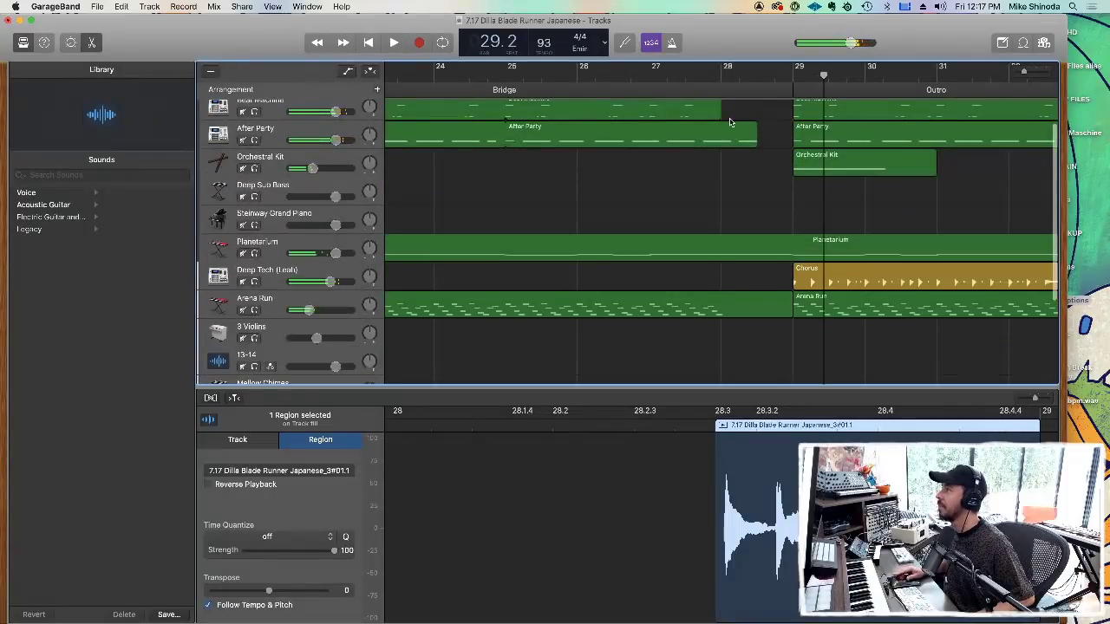
pyautogui.click(741, 302)
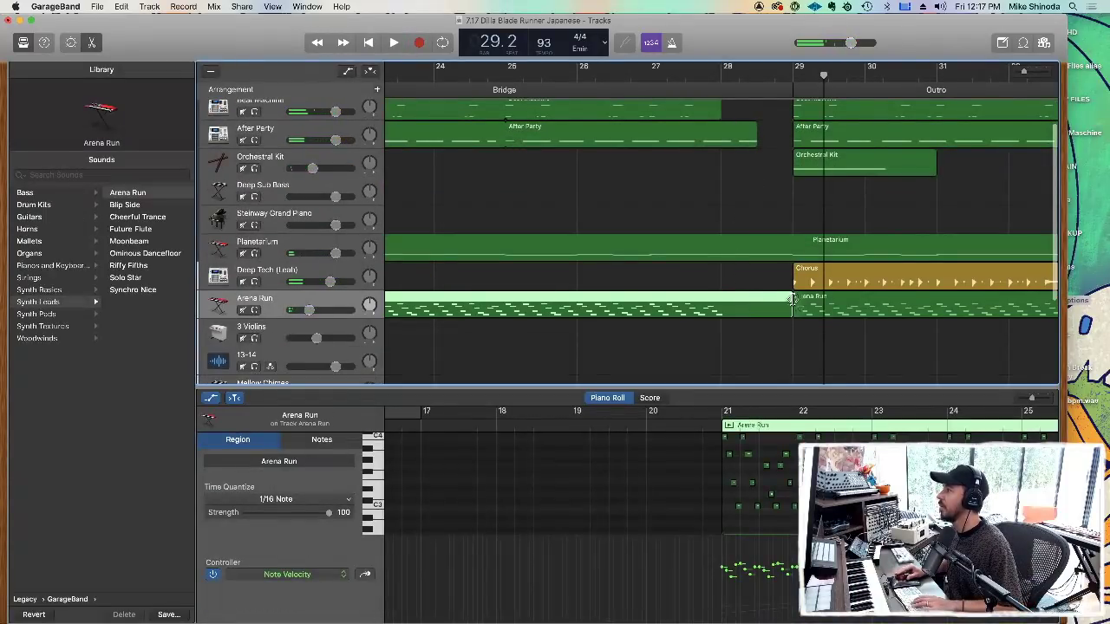
pyautogui.moveTo(793, 300); pyautogui.dragTo(722, 296)
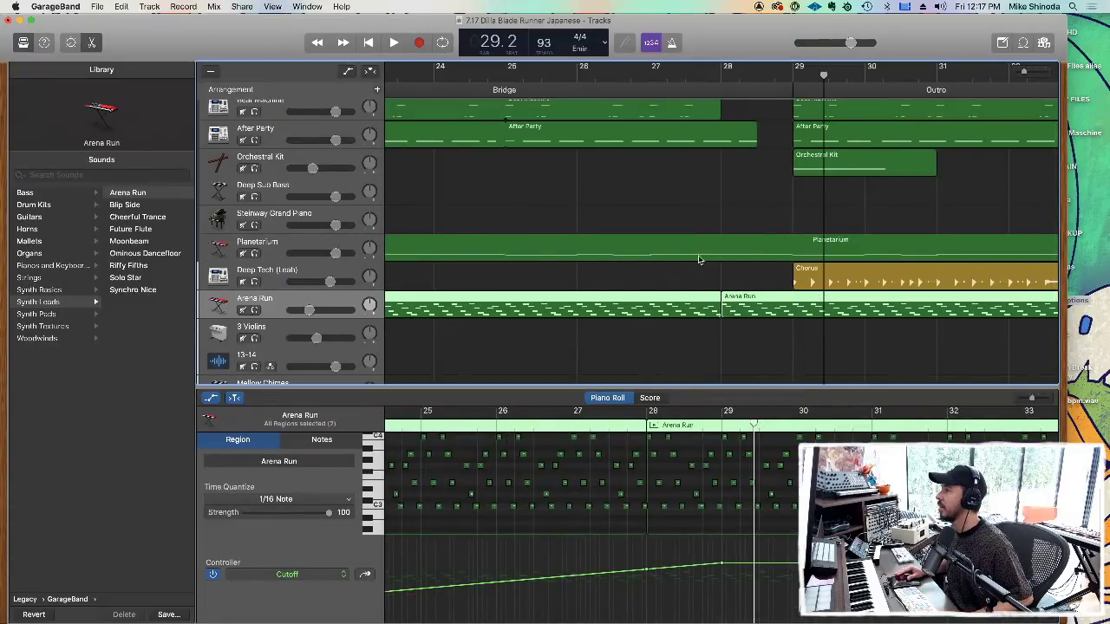
pyautogui.click(644, 168)
# Play the transition from bar 27 into the Outro while reviewing the tracks.
pyautogui.press('space')
pyautogui.click(649, 78)
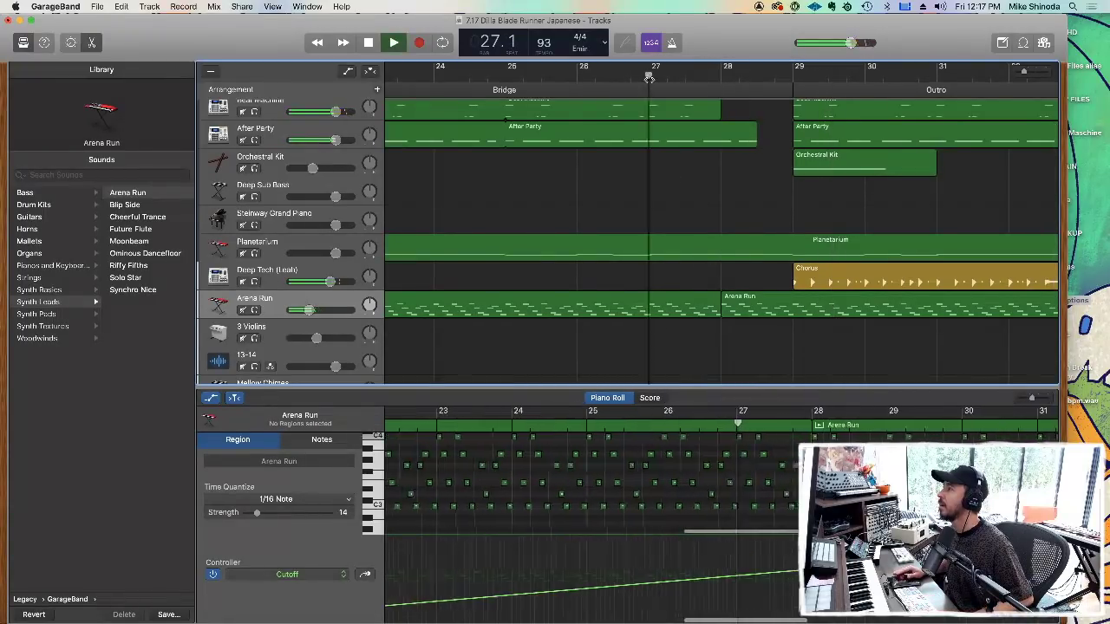
pyautogui.scroll(-5, 756, 312)
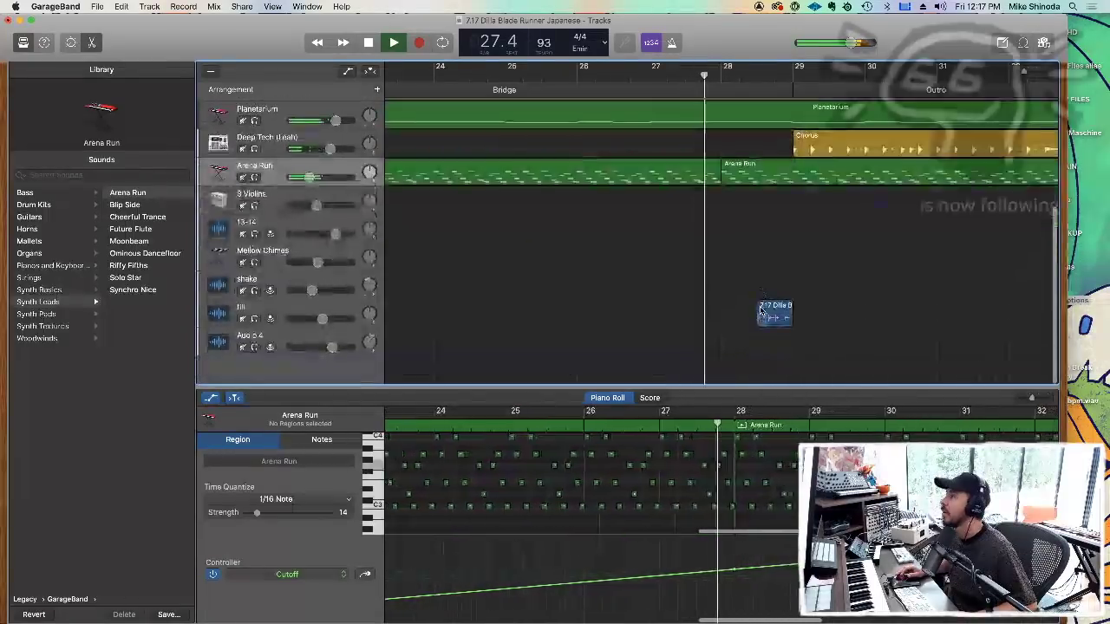
pyautogui.scroll(6, 761, 308)
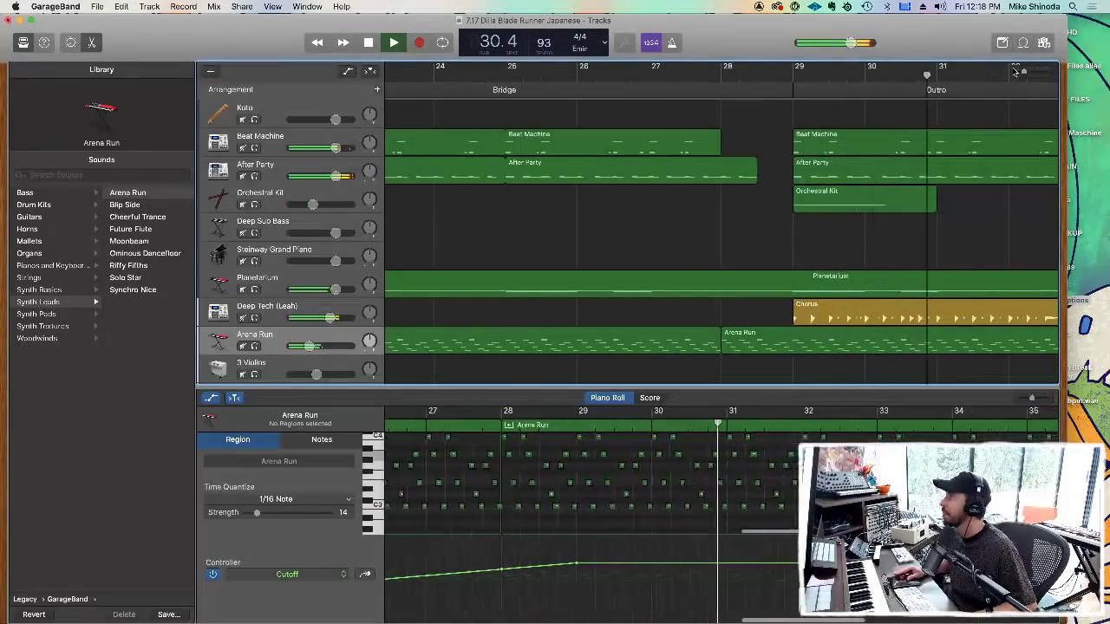
pyautogui.scroll(-5, 1024, 76)
pyautogui.scroll(5, 1024, 75)
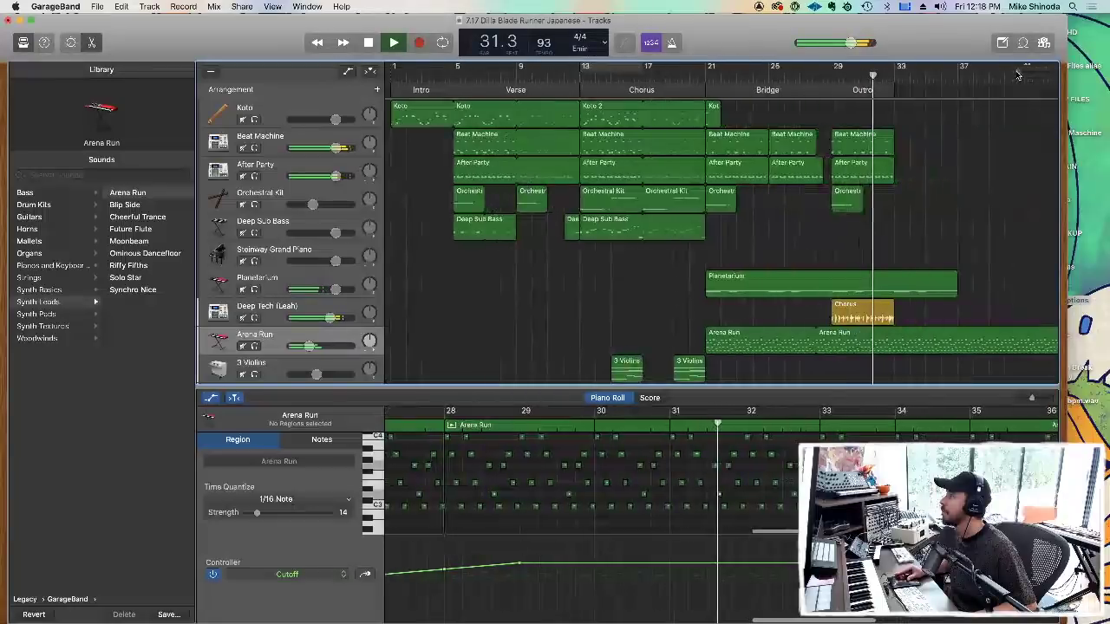
# Set the time quantize strength of the Outro's After Party region to 100.
pyautogui.scroll(3, 1024, 76)
pyautogui.click(890, 167)
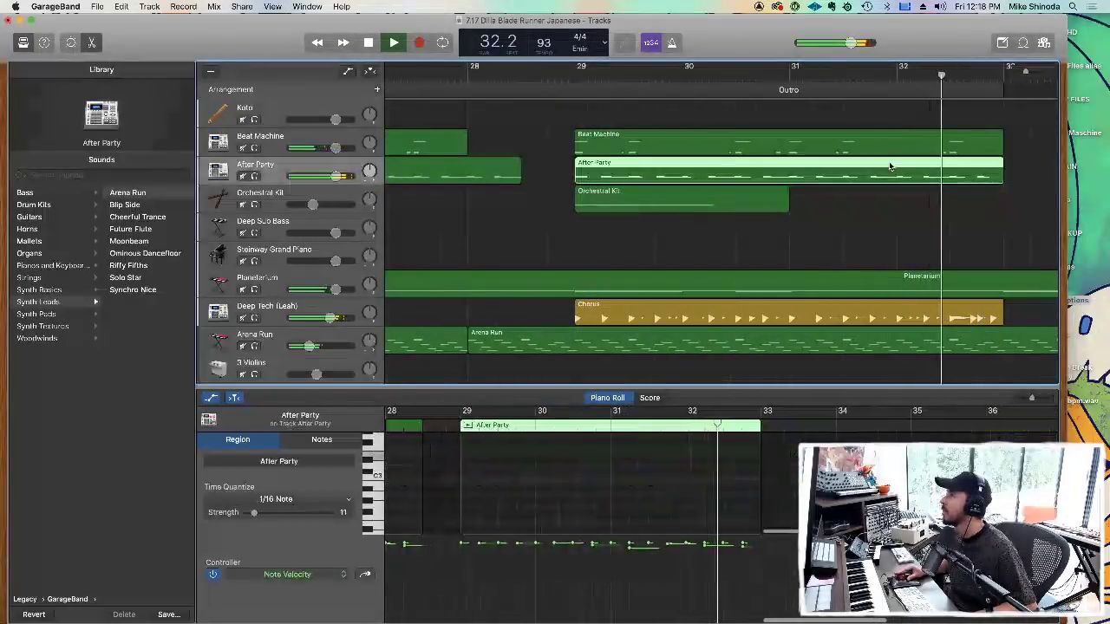
pyautogui.press('space')
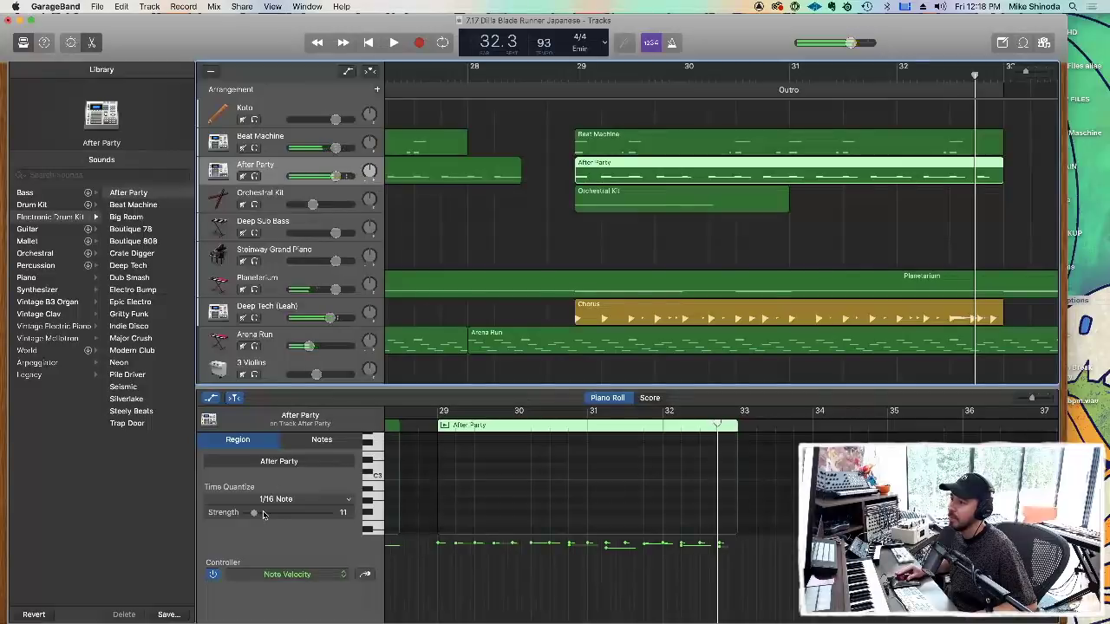
pyautogui.moveTo(254, 514); pyautogui.dragTo(393, 518)
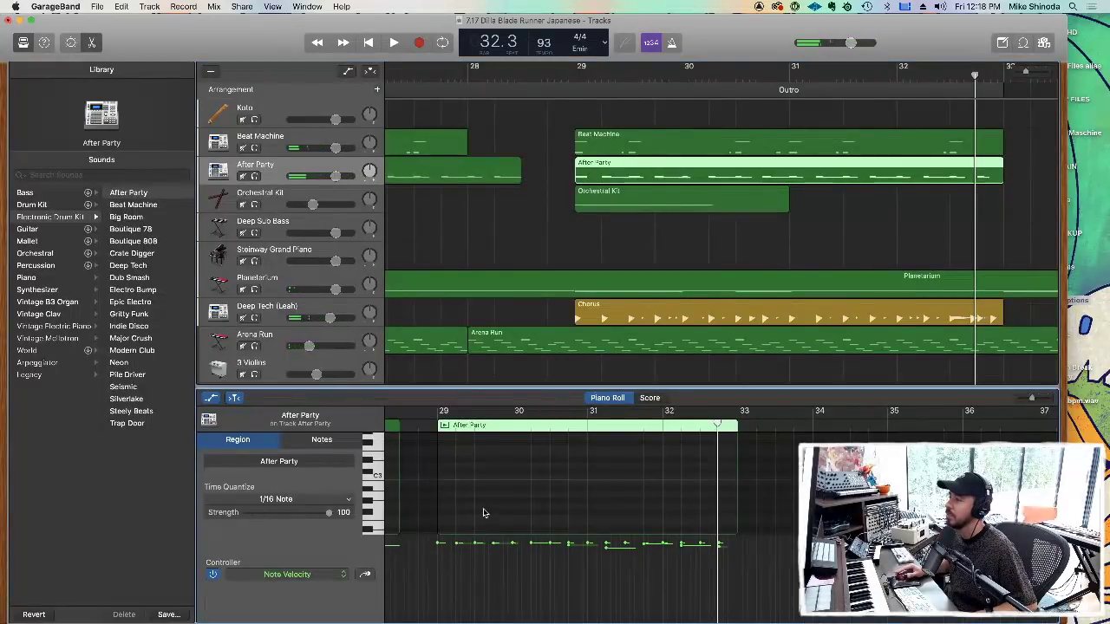
pyautogui.click(575, 119)
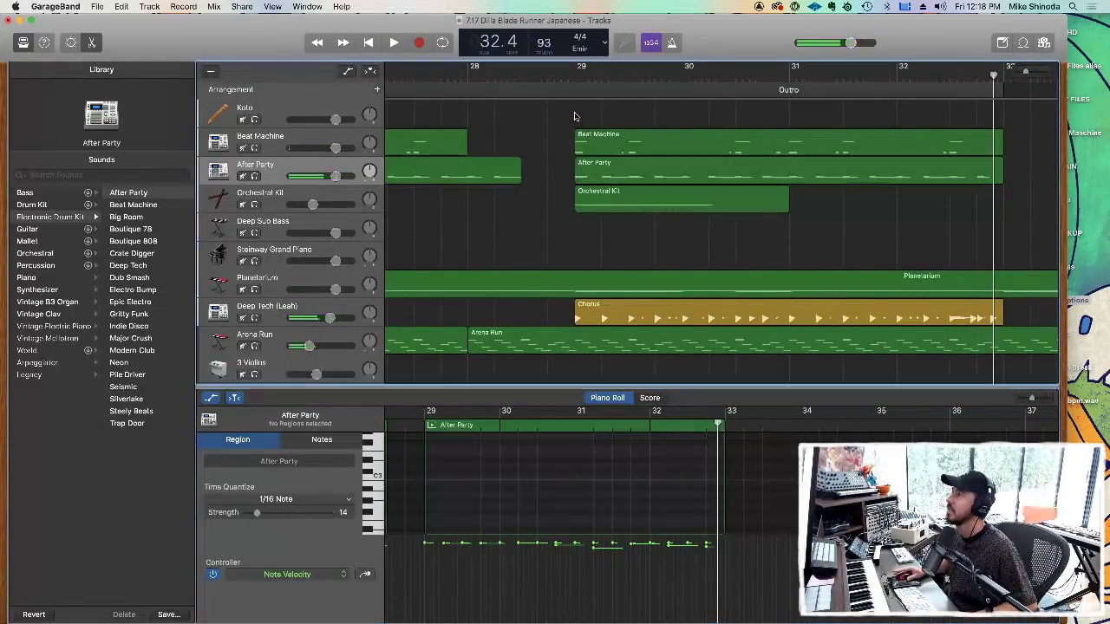
# Play the Outro from bar 29 to check the After Party timing.
pyautogui.click(575, 78)
pyautogui.press('space')
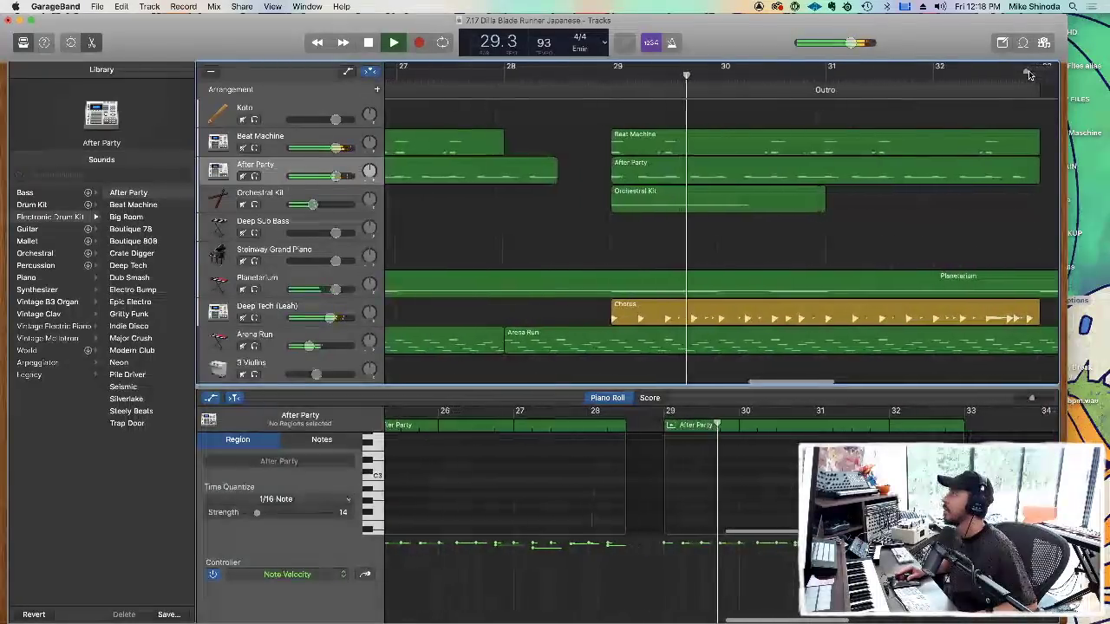
pyautogui.moveTo(1037, 66); pyautogui.dragTo(993, 77)
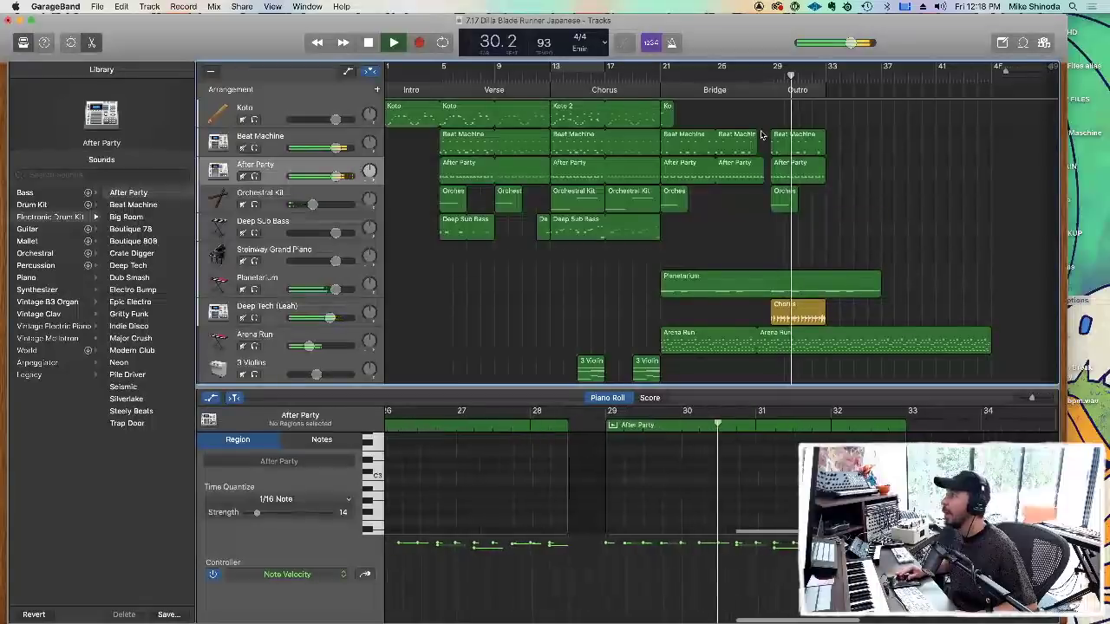
pyautogui.press('space')
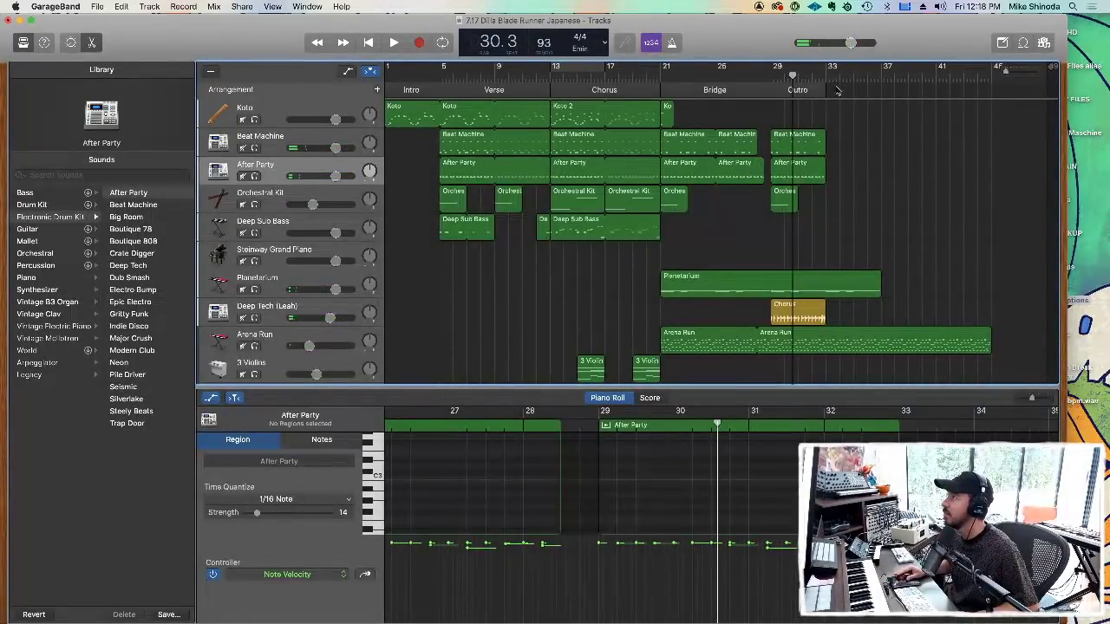
# Lengthen the Outro arrangement section to bar 37 and move the Deep Tech (Leah) track directly below After Party.
pyautogui.moveTo(823, 90); pyautogui.dragTo(880, 97)
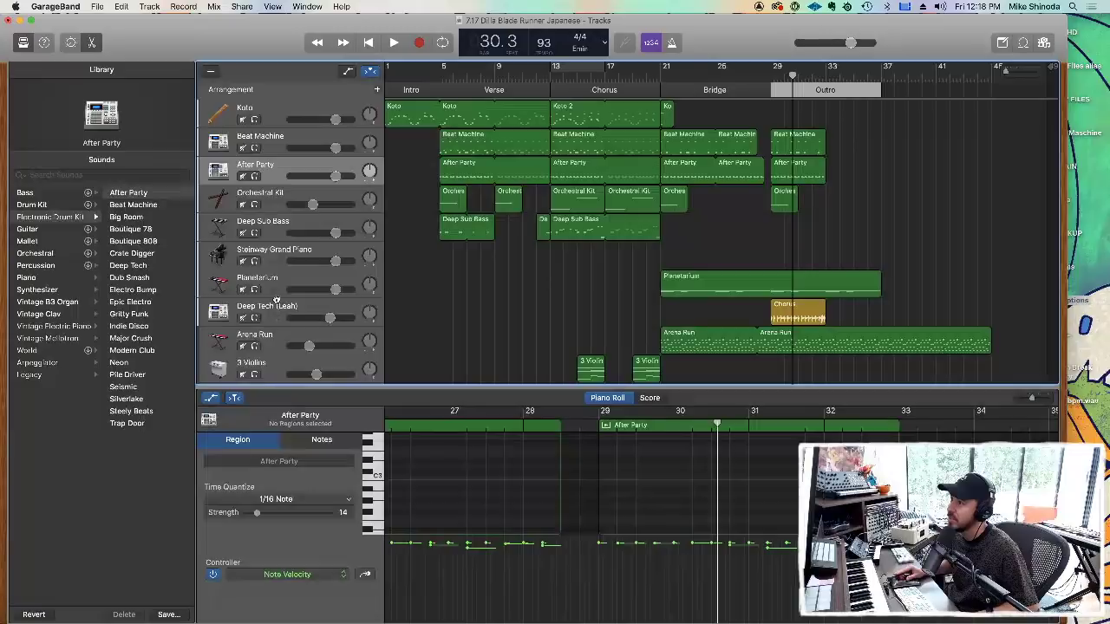
pyautogui.moveTo(276, 299); pyautogui.dragTo(390, 185)
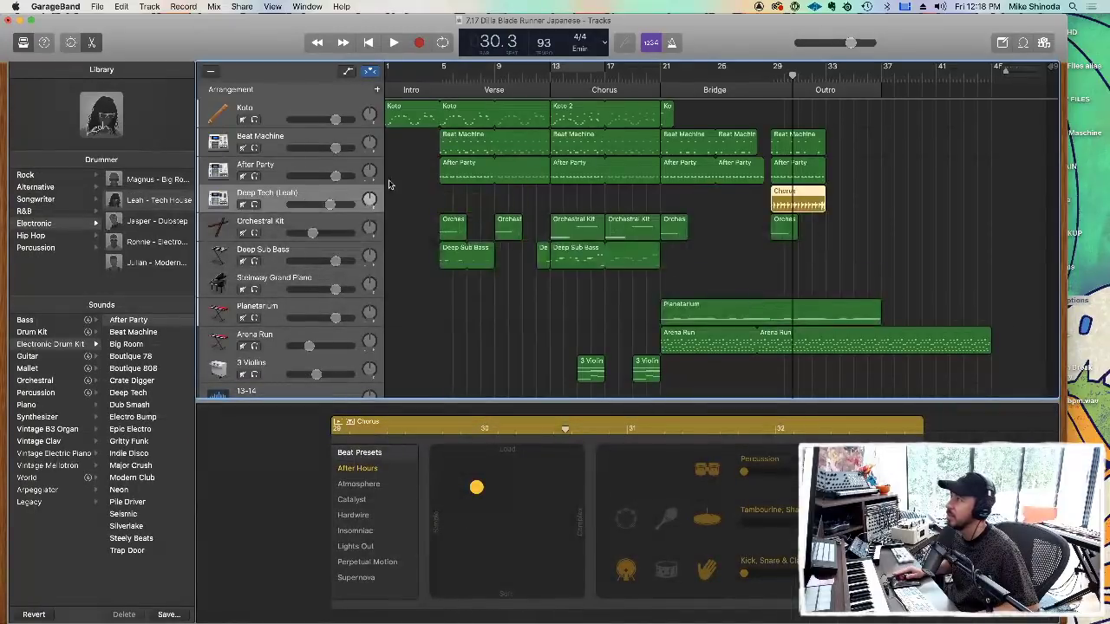
# Compare the quantize strength of the After Party regions in the Bridge and the Outro.
pyautogui.moveTo(845, 133); pyautogui.dragTo(785, 206)
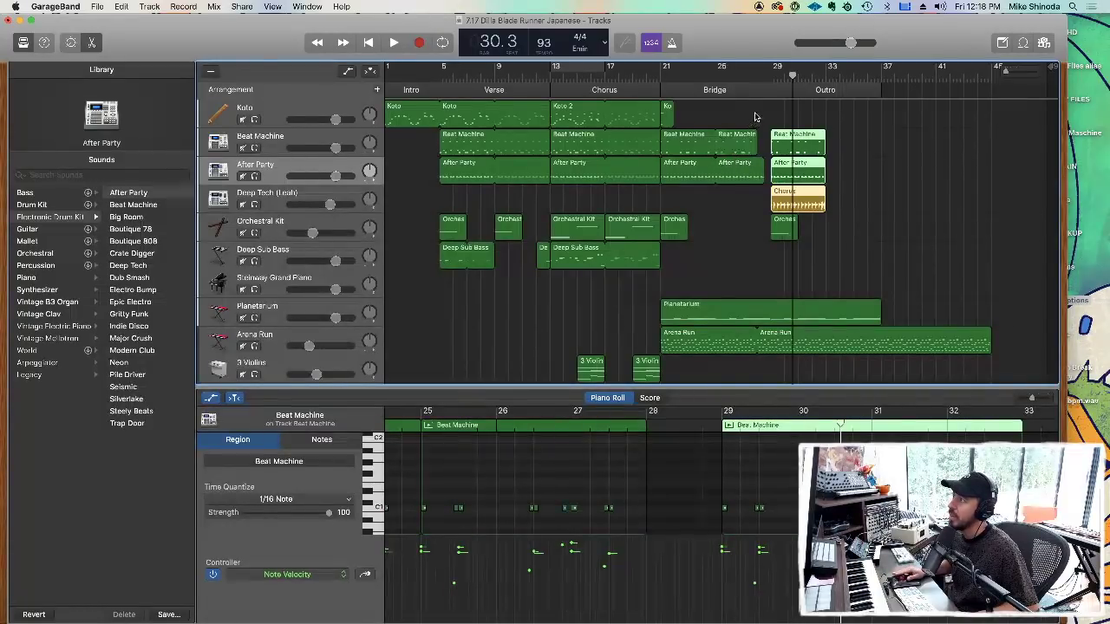
pyautogui.click(731, 194)
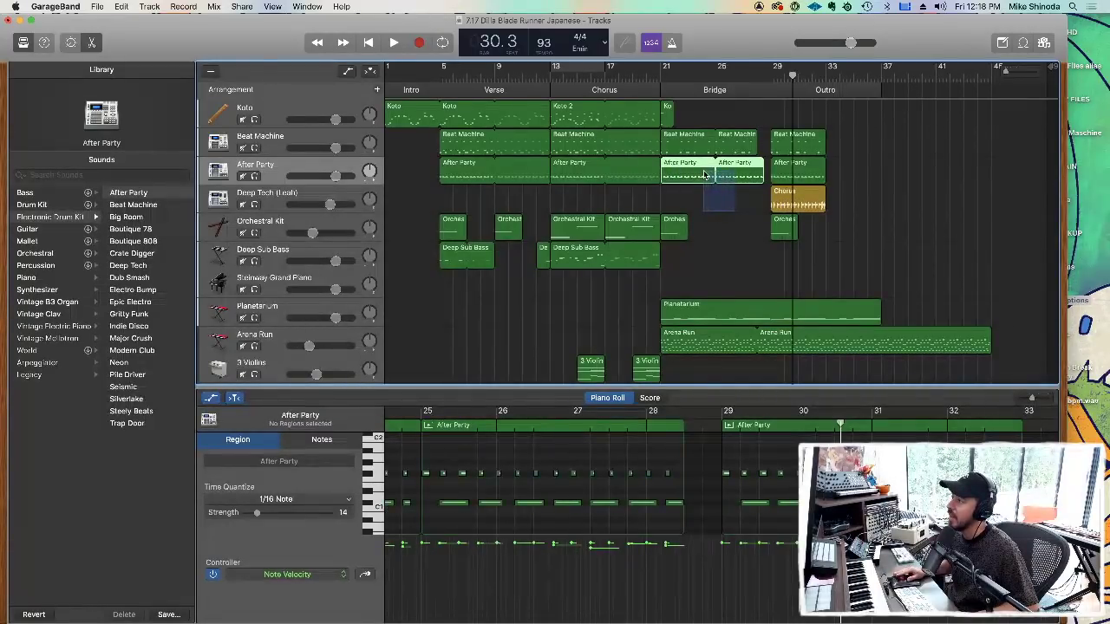
pyautogui.moveTo(705, 175); pyautogui.dragTo(705, 175)
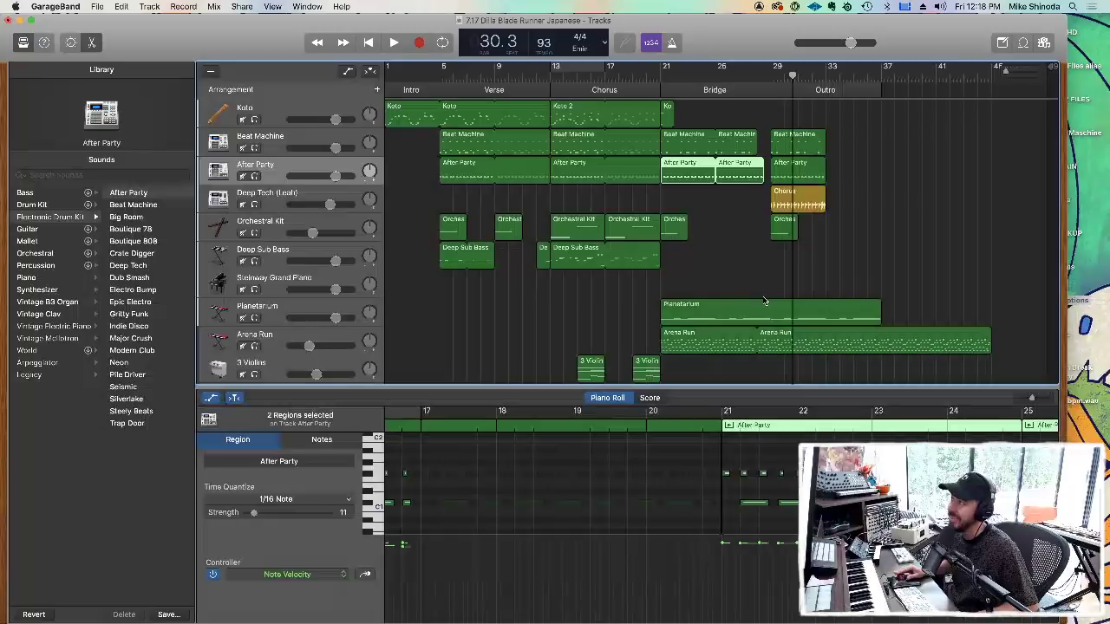
pyautogui.click(833, 194)
pyautogui.click(804, 174)
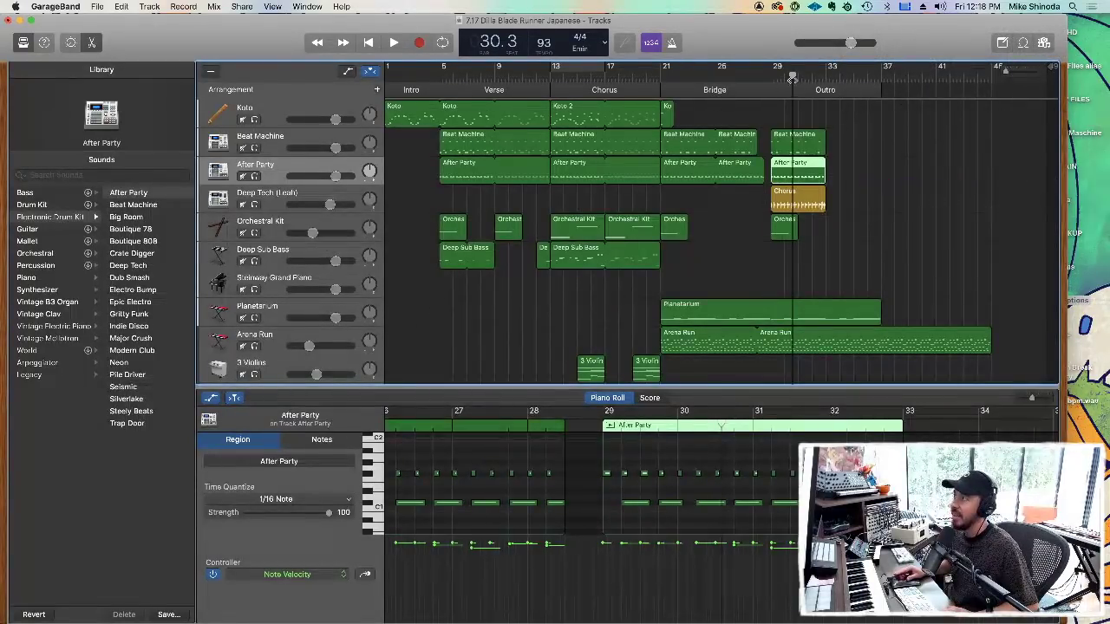
# Play the Outro from bar 29 and set the cycle range to bars 29 to 33.
pyautogui.moveTo(791, 79); pyautogui.dragTo(772, 78)
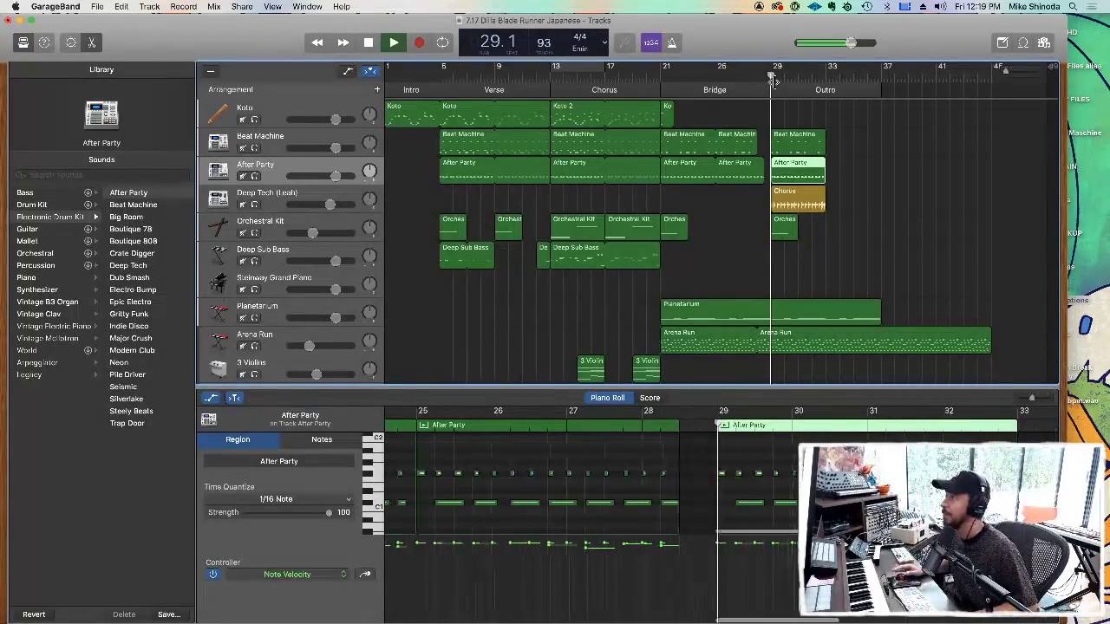
pyautogui.press('space')
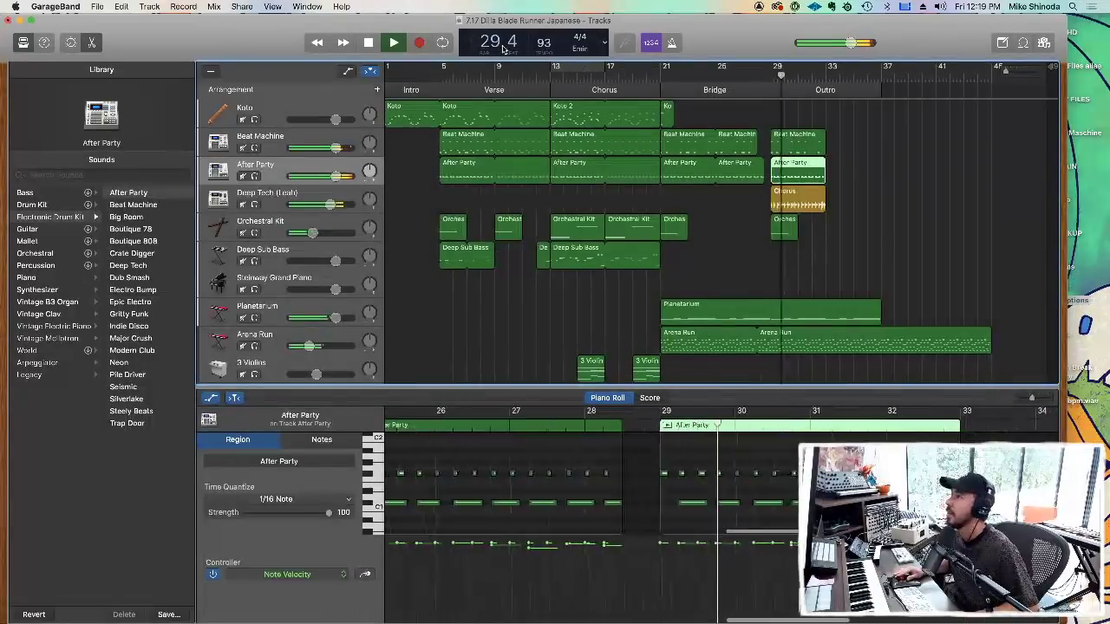
pyautogui.moveTo(552, 66); pyautogui.dragTo(805, 63)
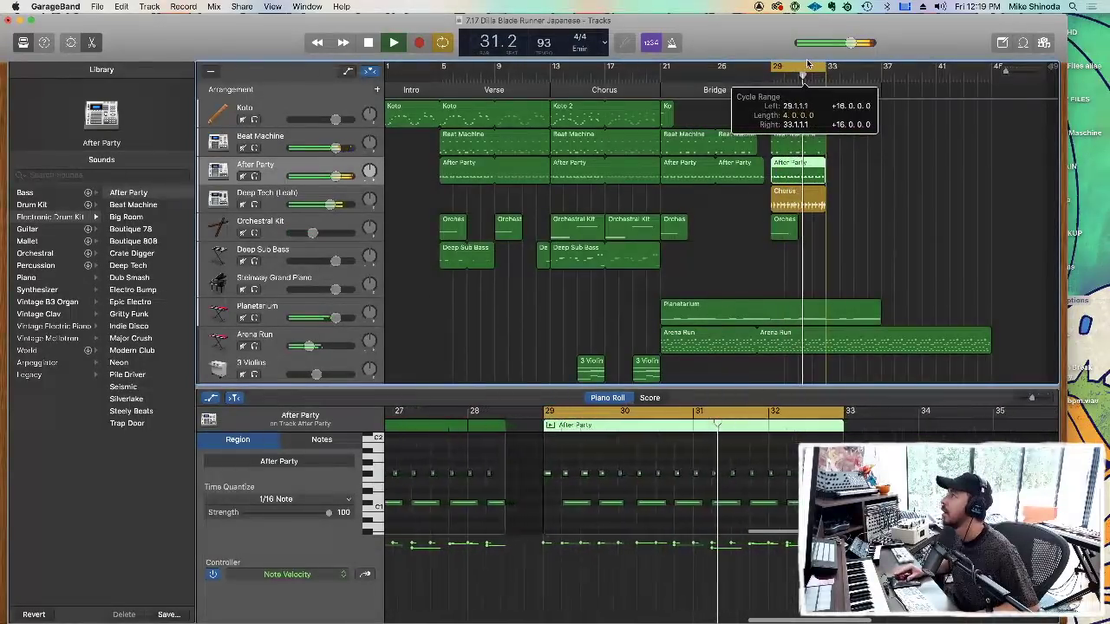
# Loop the Outro's Beat Machine, After Party and Deep Tech regions out to bar 37 and select the Beat Machine track.
pyautogui.click(816, 137)
pyautogui.moveTo(841, 135); pyautogui.dragTo(881, 139)
pyautogui.moveTo(824, 165); pyautogui.dragTo(882, 174)
pyautogui.moveTo(830, 199); pyautogui.dragTo(881, 198)
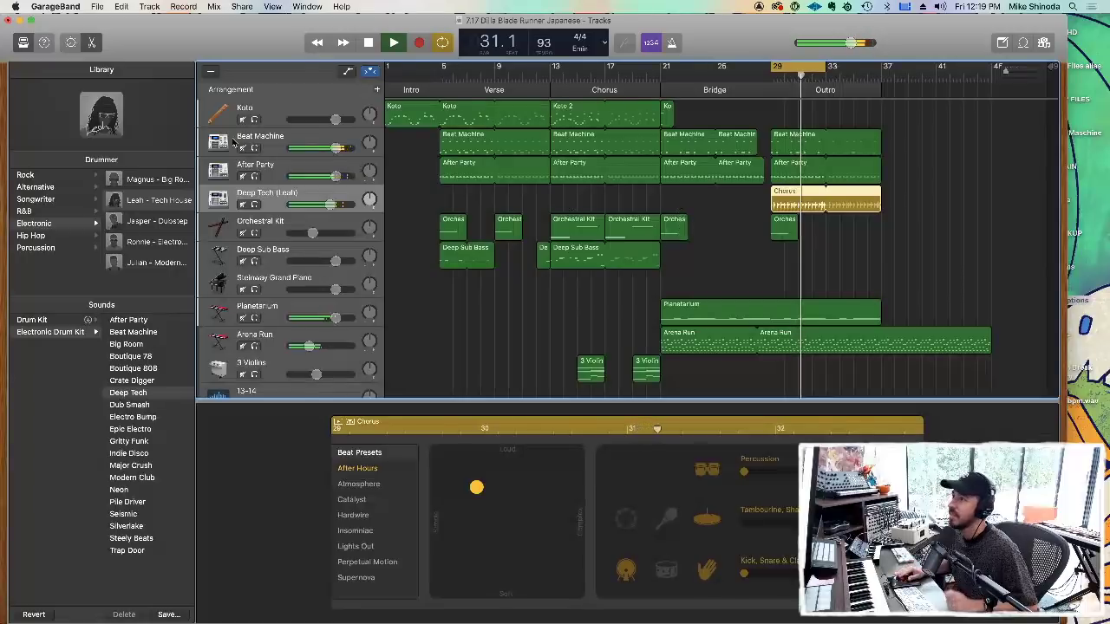
pyautogui.click(284, 142)
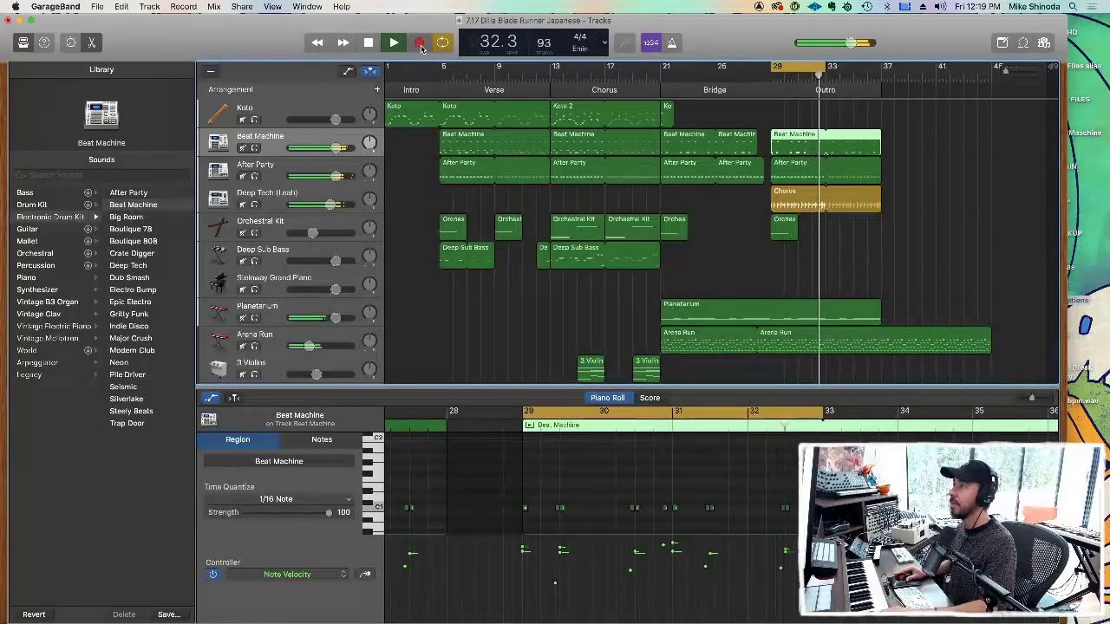
# Record an added part into the Beat Machine track over bars 29 to 33 and loop the region out to bar 37.
pyautogui.click(420, 42)
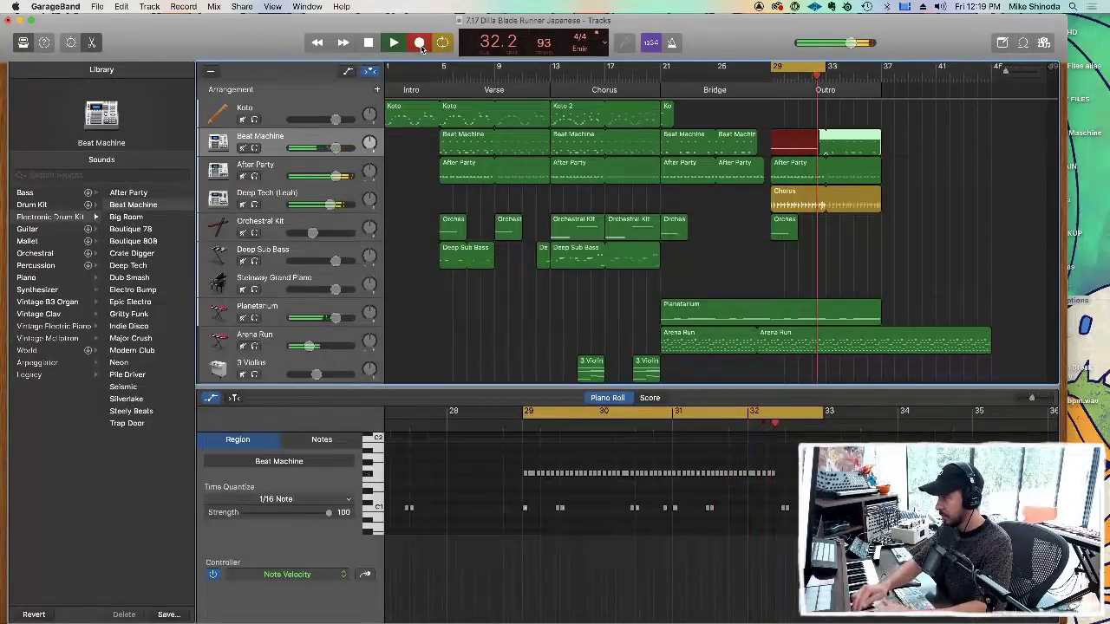
pyautogui.click(421, 45)
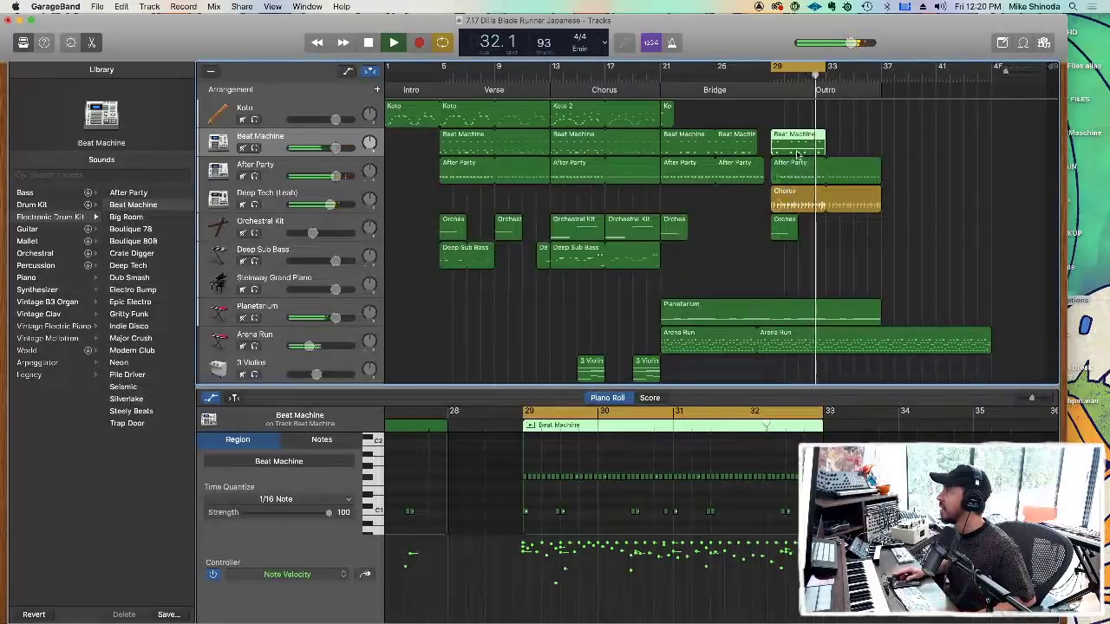
pyautogui.moveTo(824, 137); pyautogui.dragTo(881, 135)
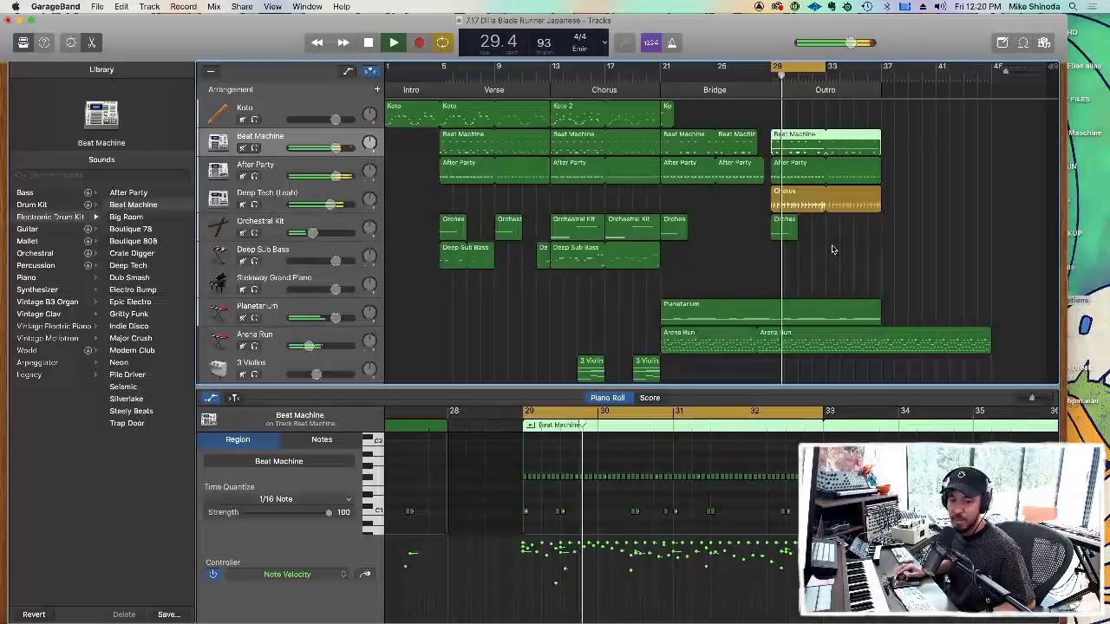
# Loop the Outro's Beat Machine, After Party and Deep Tech regions out to bar 45.
pyautogui.scroll(-1, 819, 260)
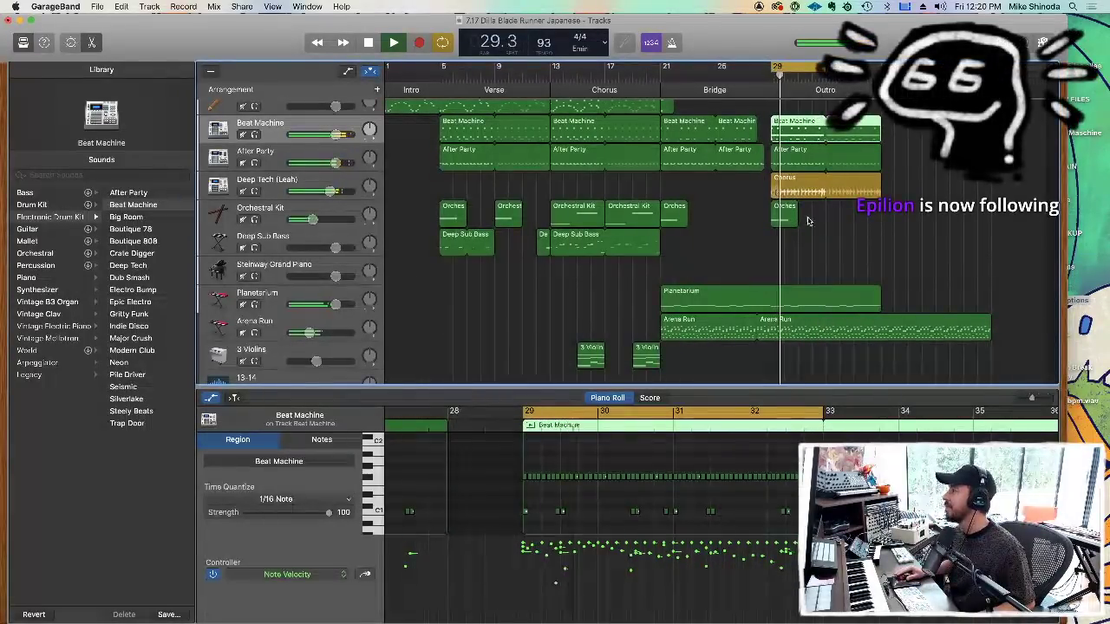
pyautogui.scroll(-1, 824, 208)
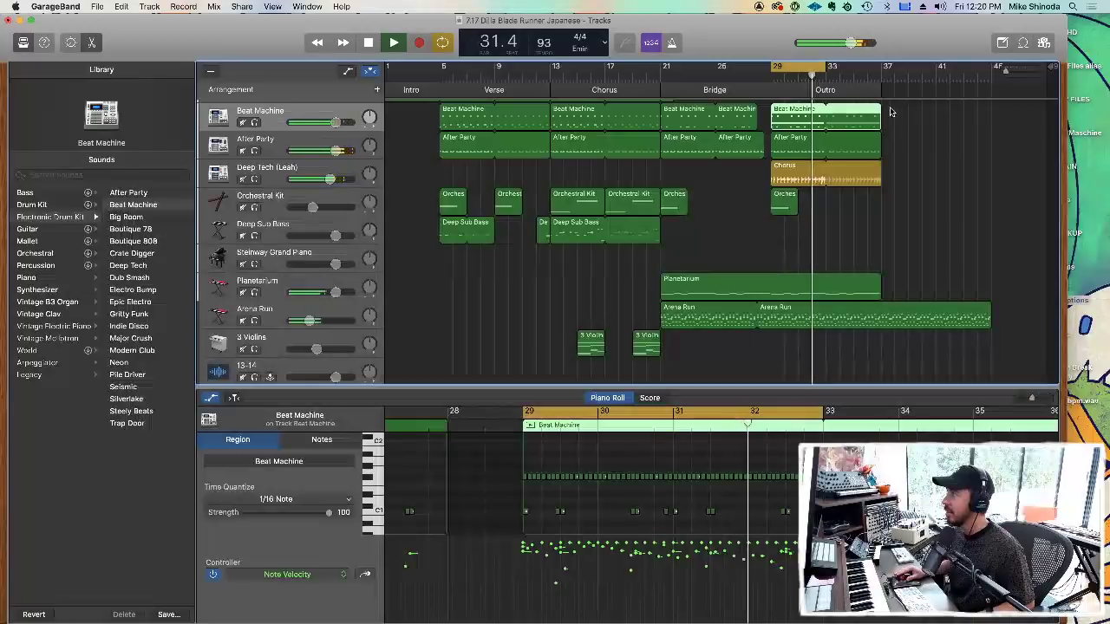
pyautogui.moveTo(880, 106); pyautogui.dragTo(990, 130)
pyautogui.moveTo(875, 145); pyautogui.dragTo(985, 155)
pyautogui.moveTo(880, 173); pyautogui.dragTo(990, 177)
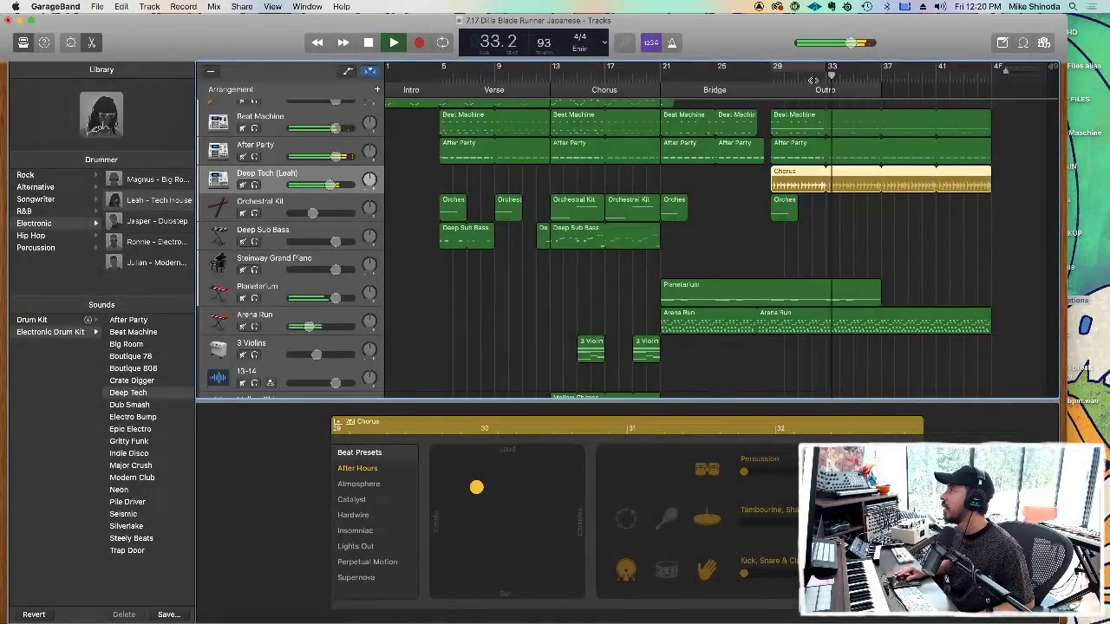
# Move the cycle range to bars 37 to 41 and keep cycling switched on.
pyautogui.moveTo(806, 70); pyautogui.dragTo(837, 69)
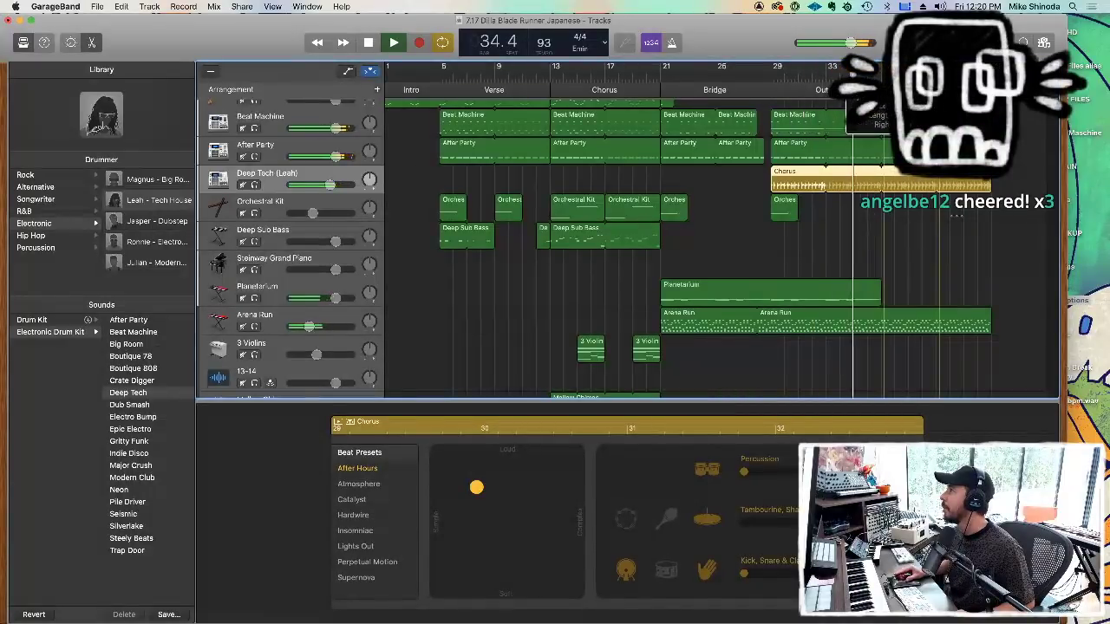
pyautogui.click(443, 43)
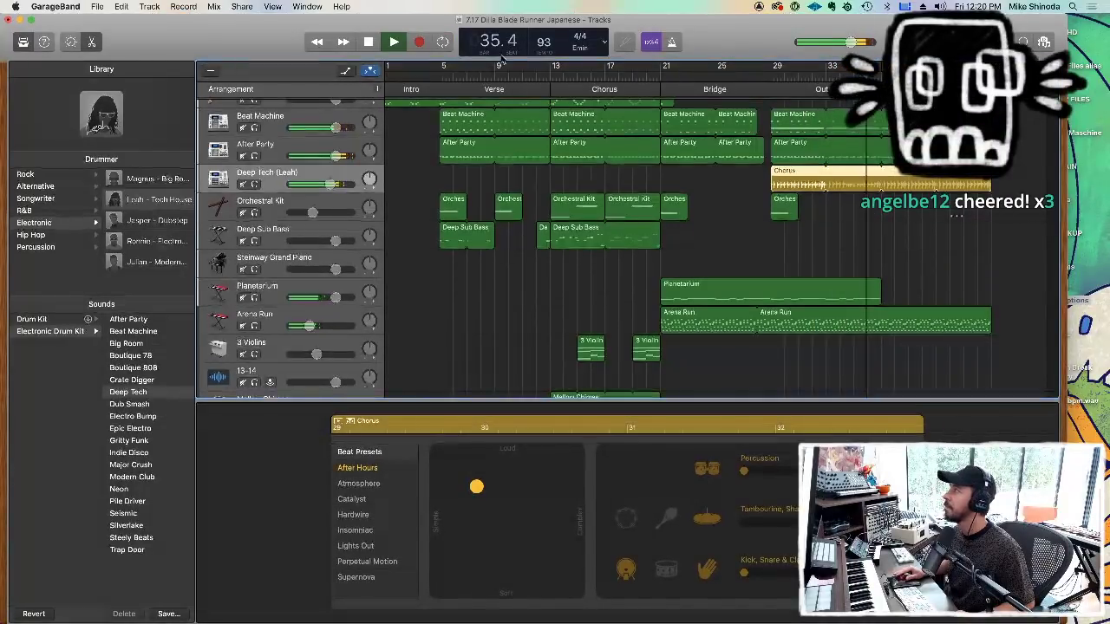
pyautogui.click(443, 42)
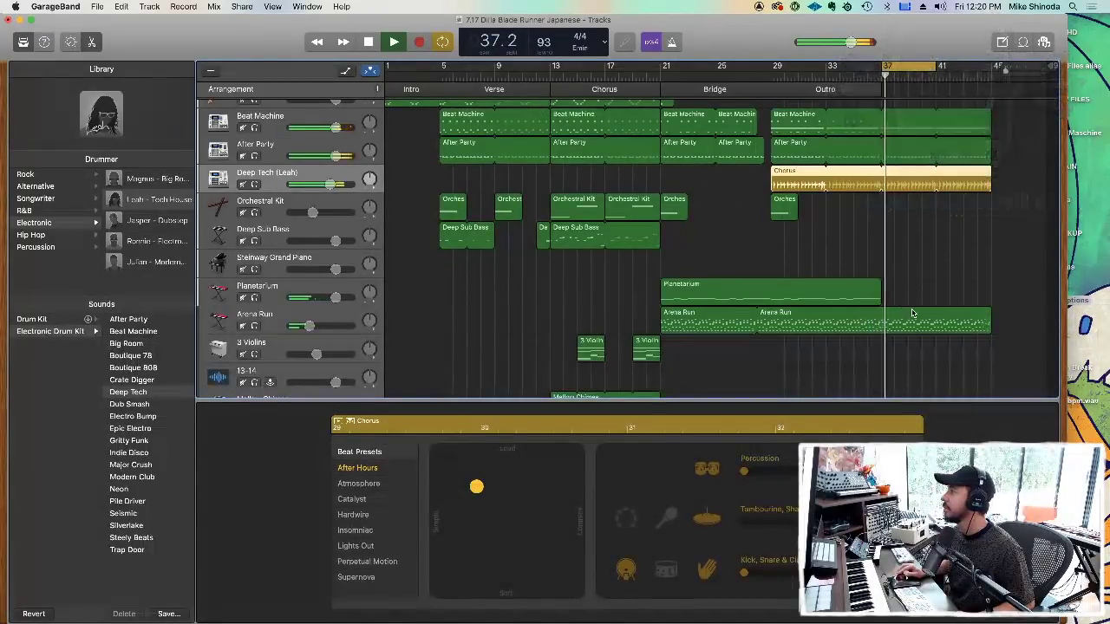
# Try a copy of the Chorus's Mellow Chimes region at bar 37, then delete the copy.
pyautogui.scroll(-5, 912, 313)
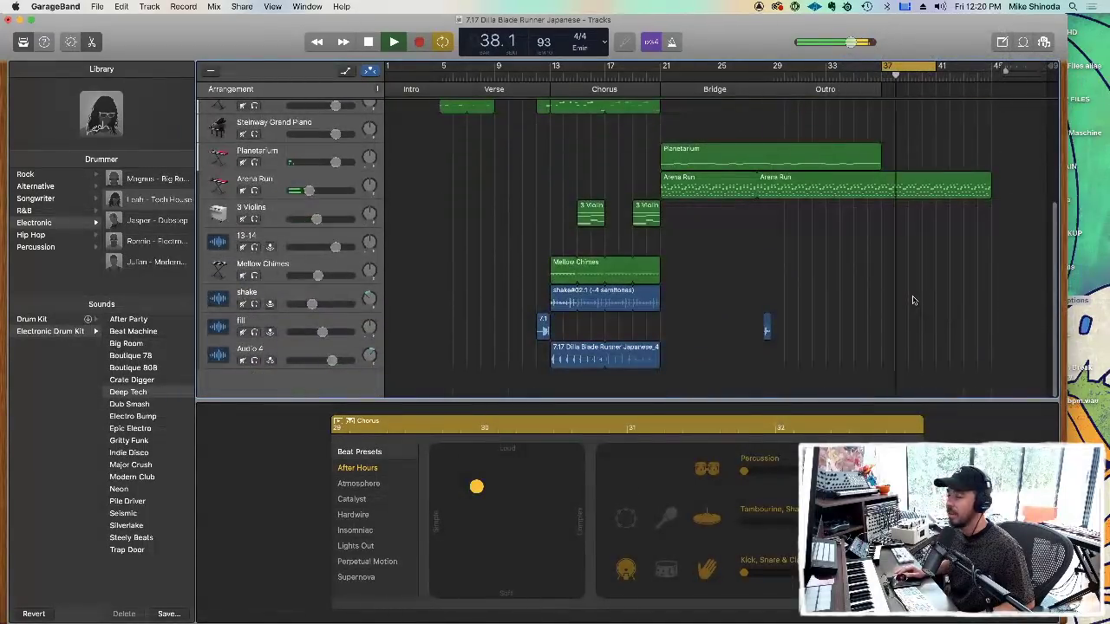
pyautogui.scroll(5, 912, 300)
pyautogui.scroll(-5, 912, 300)
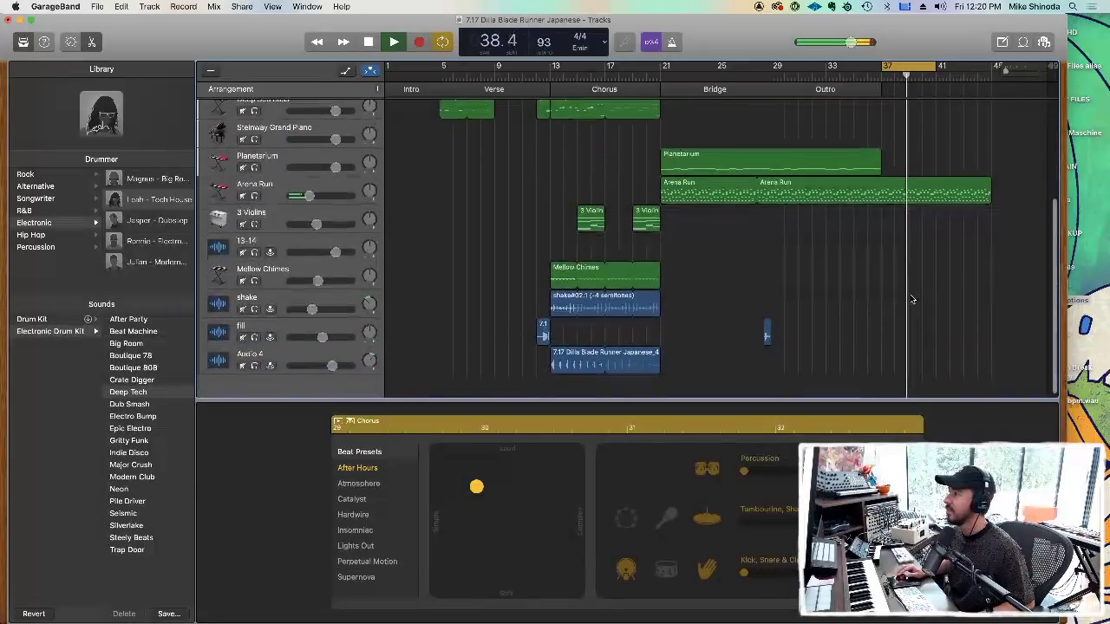
pyautogui.click(286, 272)
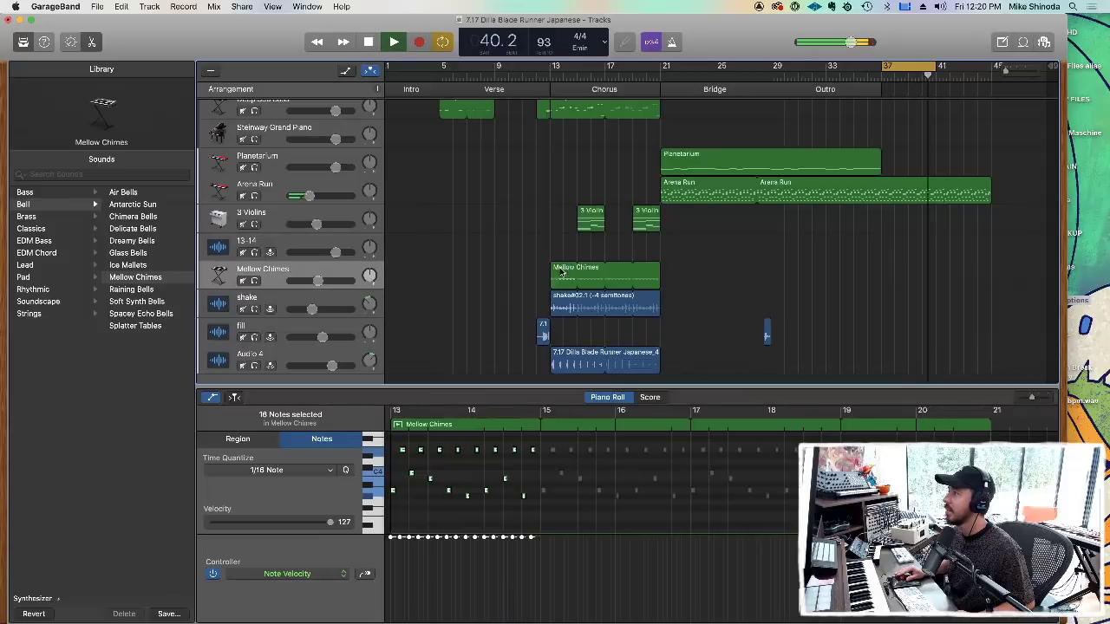
pyautogui.moveTo(562, 273); pyautogui.dragTo(895, 290)
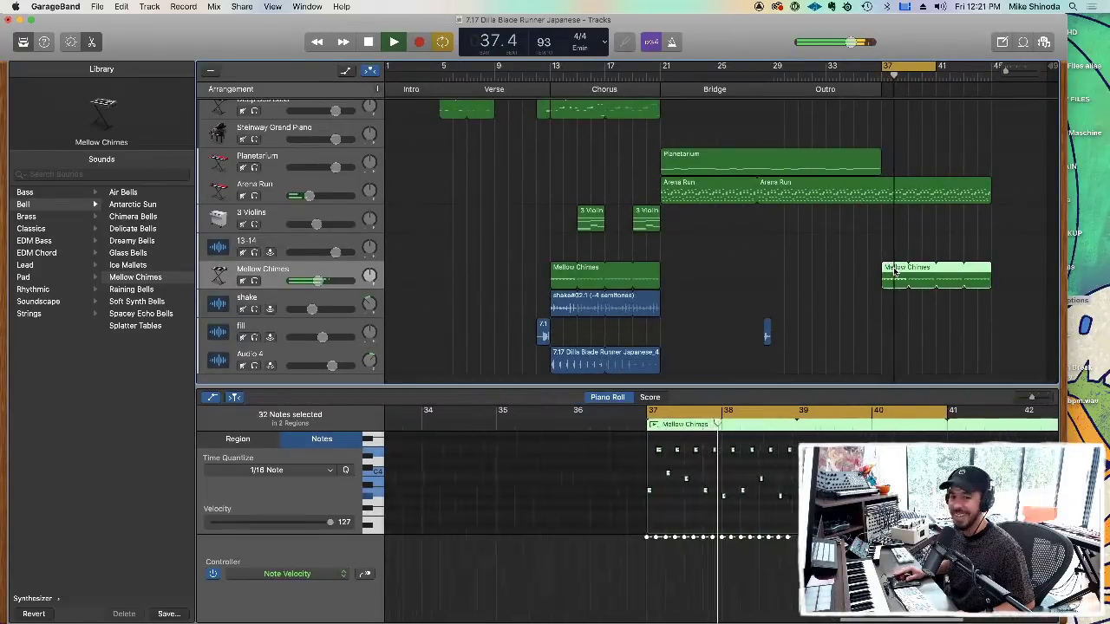
pyautogui.press('Delete')
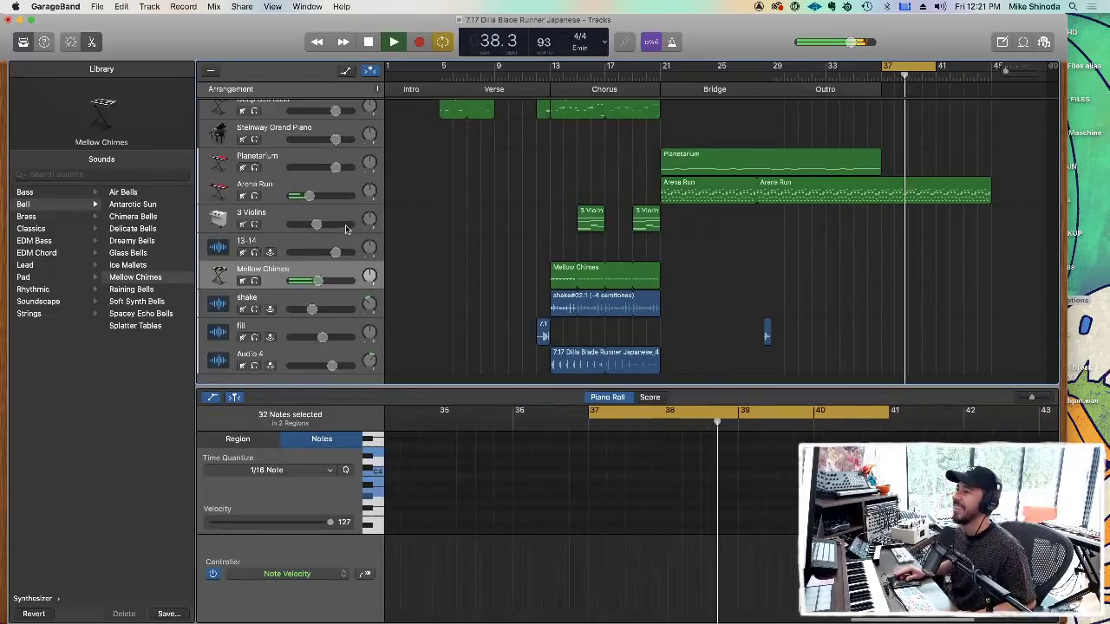
# Delete the empty 13-14 audio track, select the 3 Violins track and stop playback.
pyautogui.click(289, 248)
pyautogui.rightClick(289, 247)
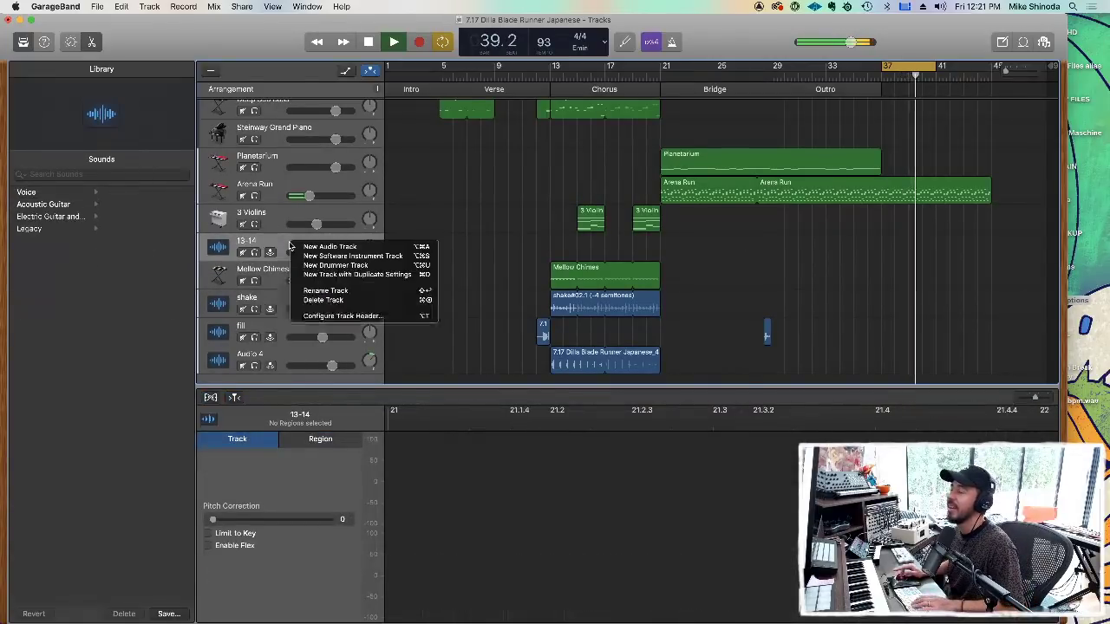
pyautogui.click(314, 299)
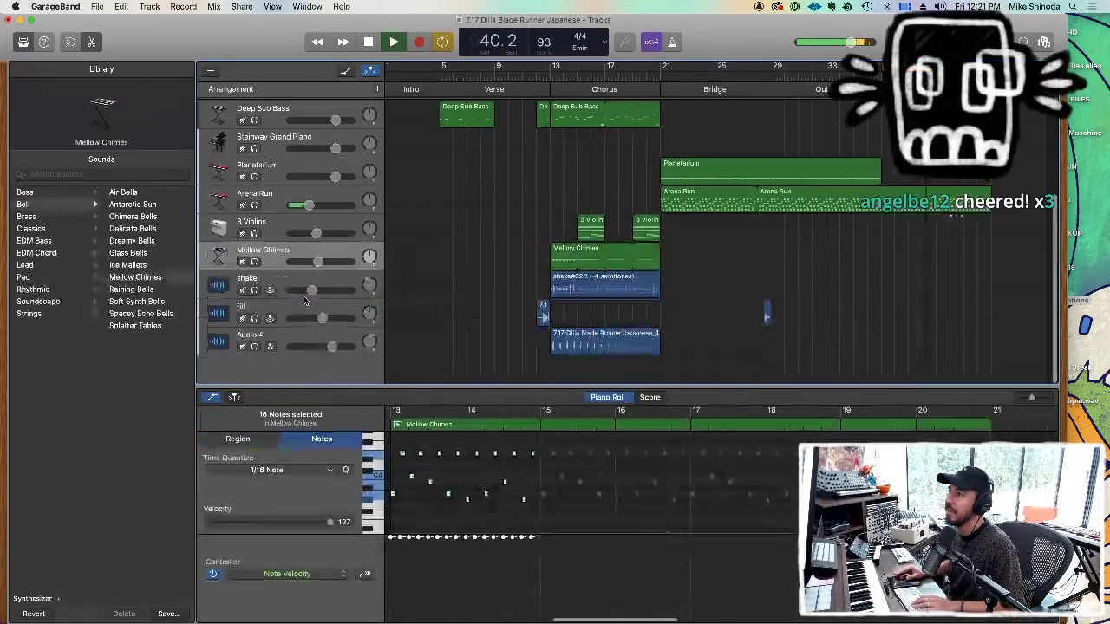
pyautogui.click(270, 223)
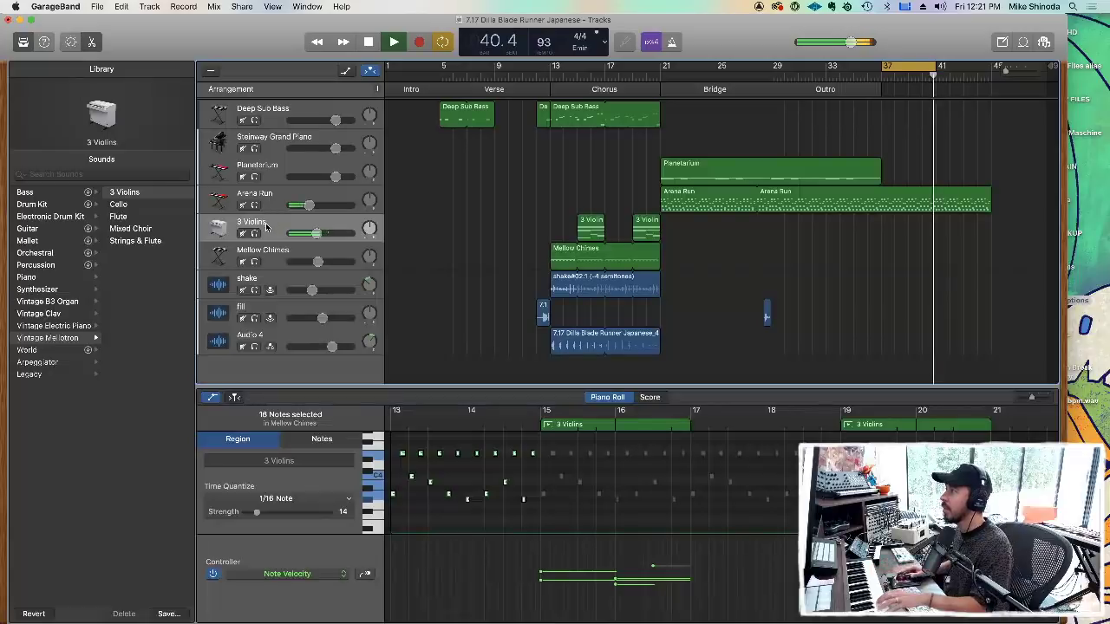
pyautogui.press('space')
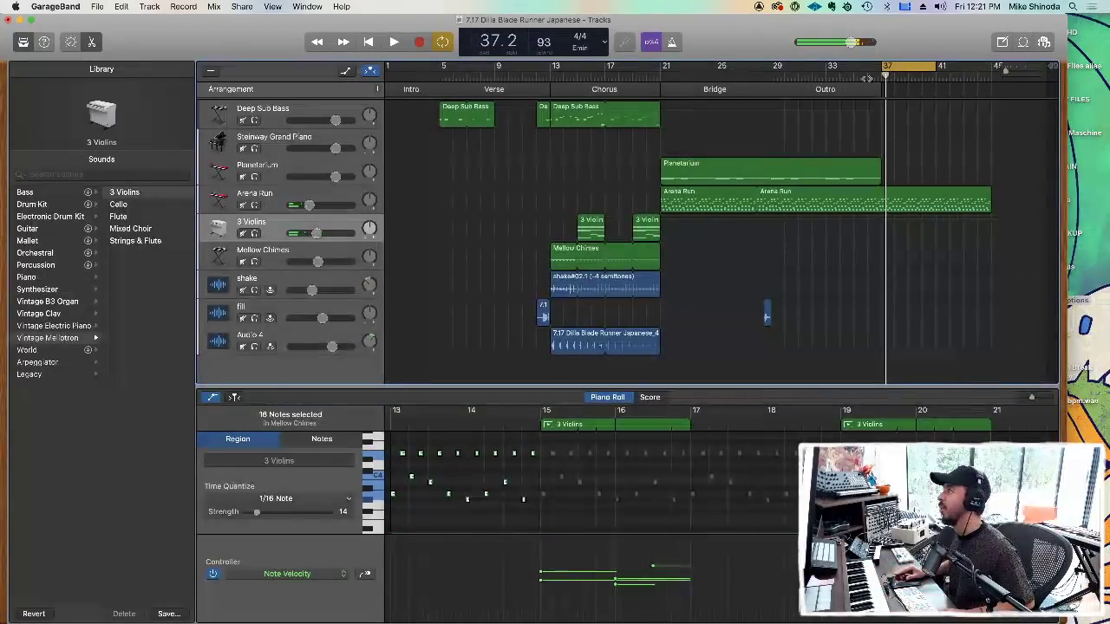
# Play from bar 37 and try ending the Outro's Beat Machine loop at bar 41.
pyautogui.scroll(3, 897, 161)
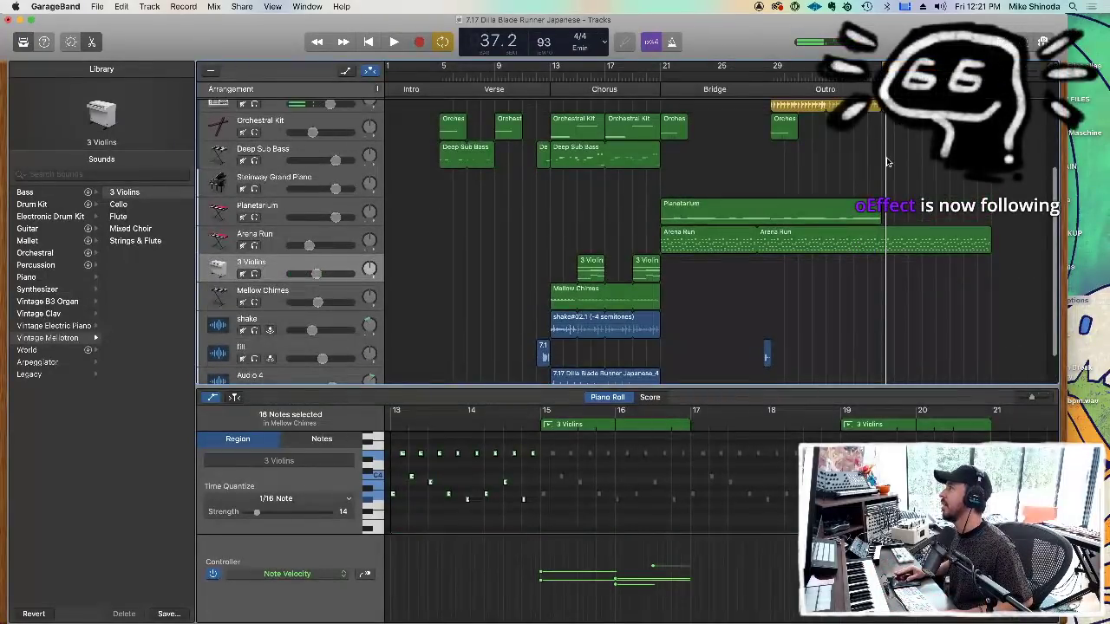
pyautogui.moveTo(880, 106); pyautogui.dragTo(990, 108)
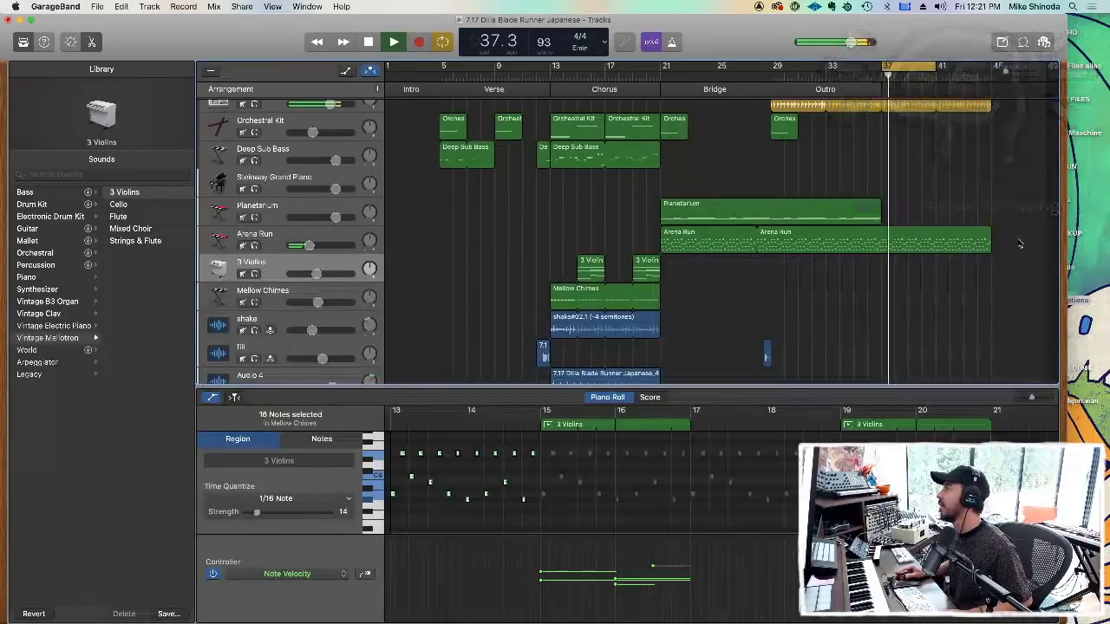
pyautogui.press('space')
pyautogui.keyDown('shift'); pyautogui.click(986, 242); pyautogui.keyUp('shift')
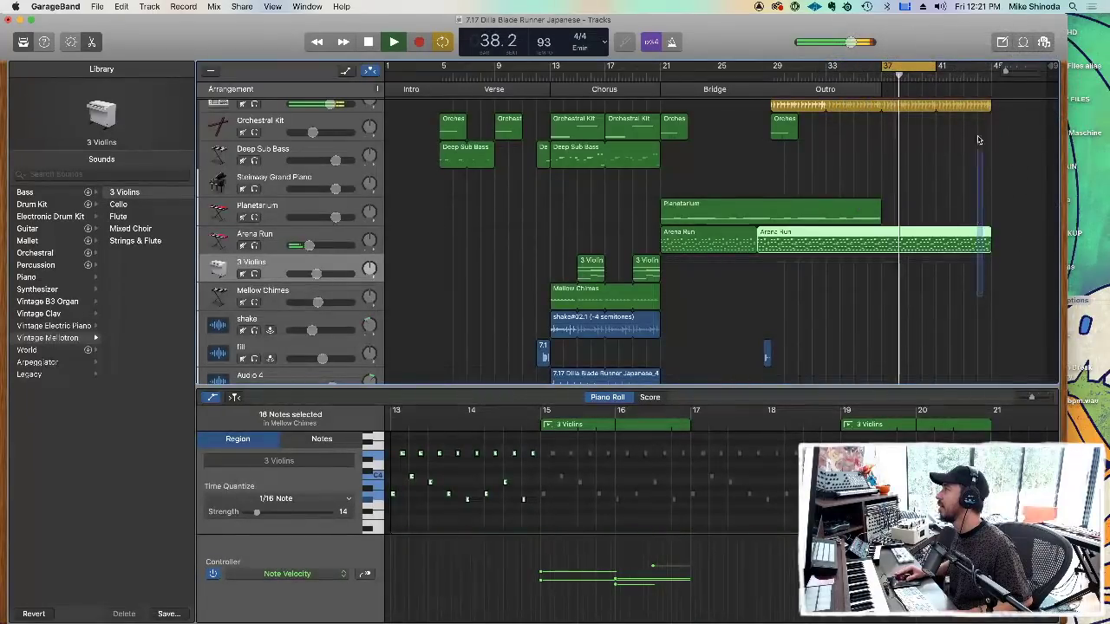
pyautogui.scroll(2, 986, 217)
pyautogui.scroll(4, 976, 87)
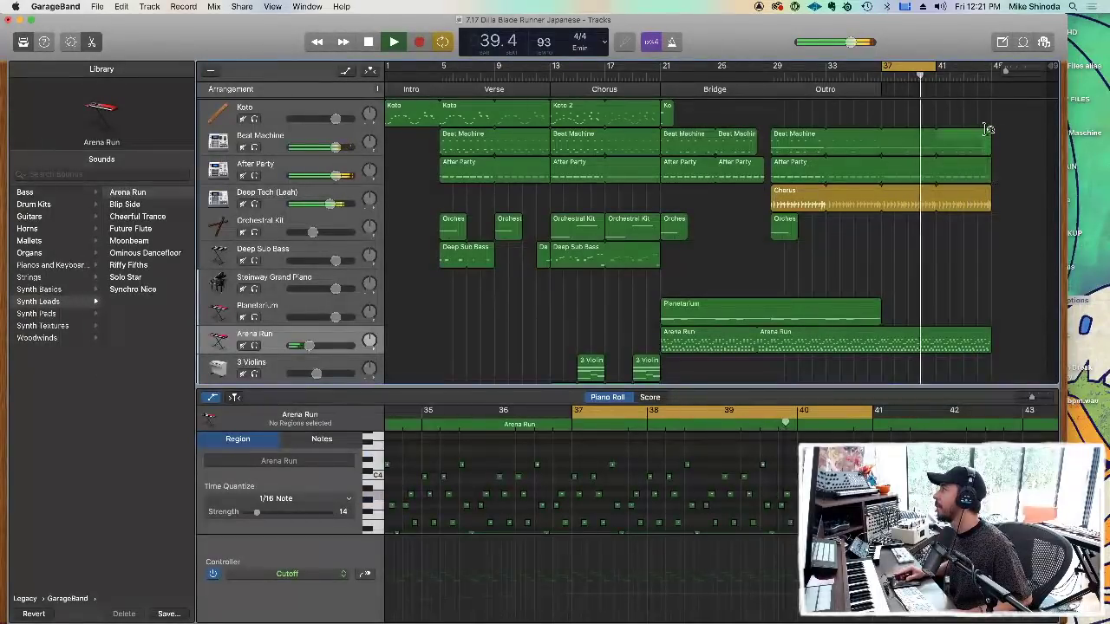
pyautogui.click(961, 136)
pyautogui.moveTo(961, 136); pyautogui.dragTo(935, 136)
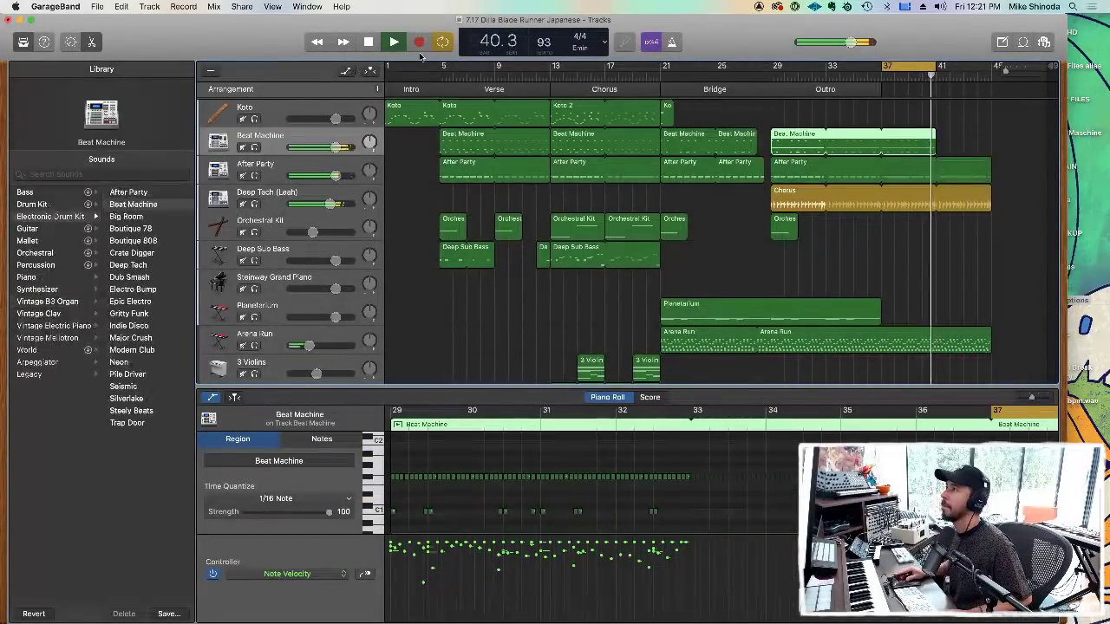
# With cycling off, extend the Beat Machine loop to bar 45 and end the After Party loop at bar 41.
pyautogui.click(443, 44)
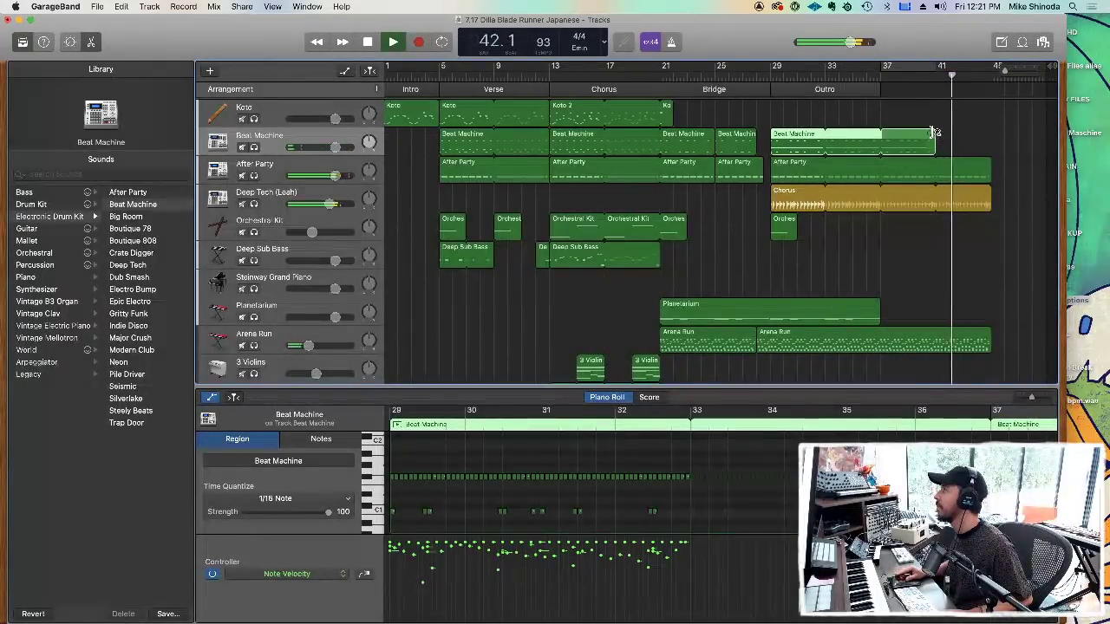
pyautogui.moveTo(936, 136); pyautogui.dragTo(936, 163)
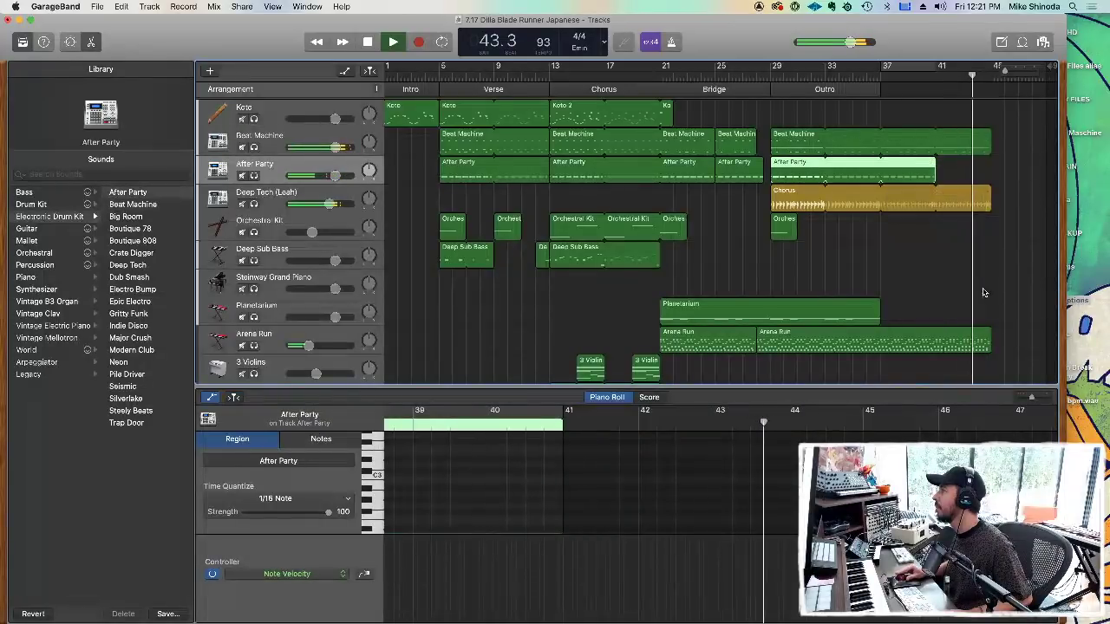
pyautogui.press('space')
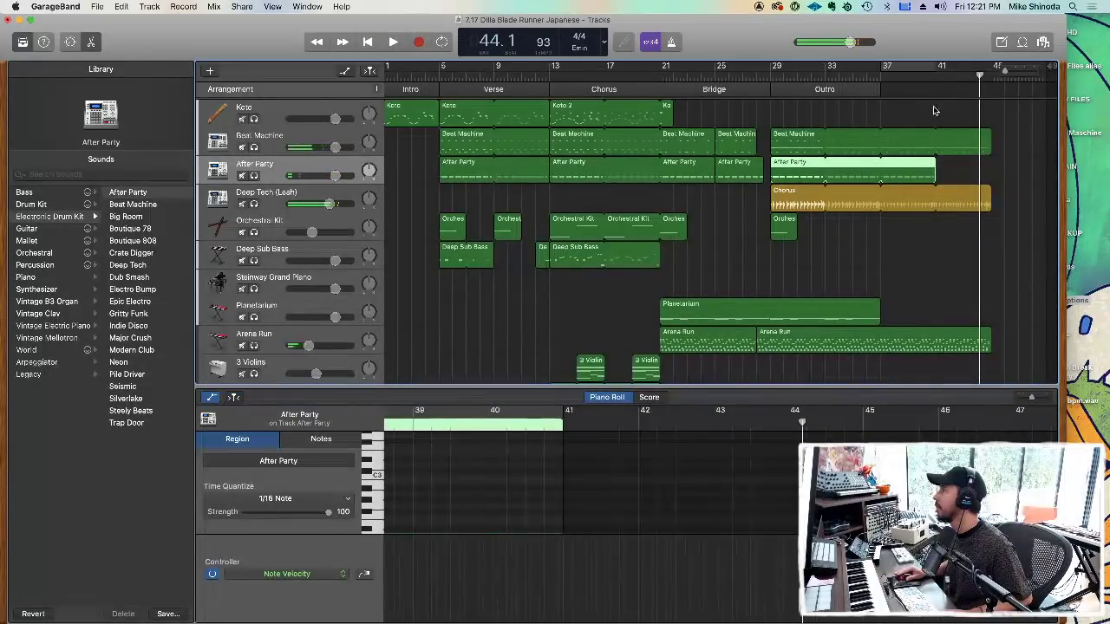
# Play from bar 41, try shortening the Beat Machine loop and undo the change.
pyautogui.click(934, 110)
pyautogui.click(936, 79)
pyautogui.press('space')
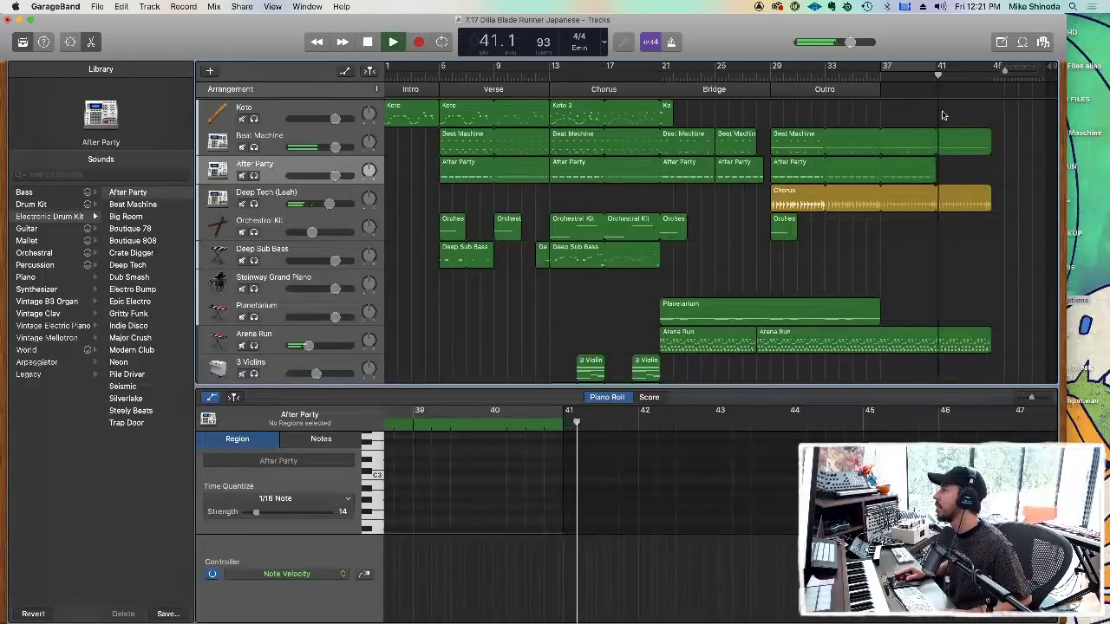
pyautogui.moveTo(991, 141); pyautogui.dragTo(952, 141)
pyautogui.press('super+z')
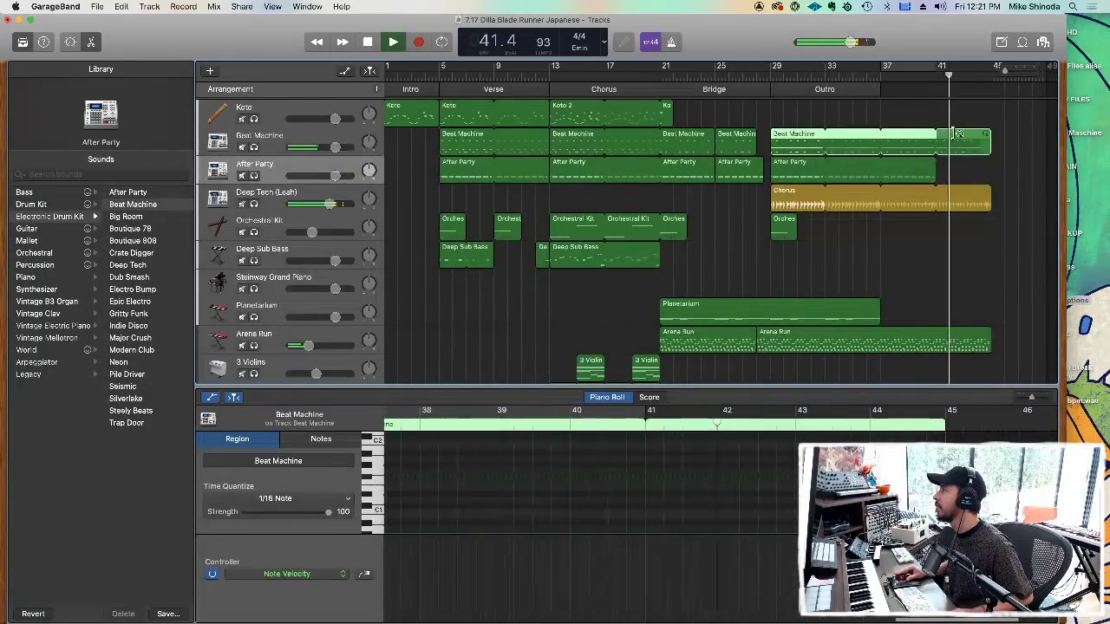
# Split the Outro's Beat Machine region at bar 41 and delete the upper row of repeated notes from the new region.
pyautogui.press('space')
pyautogui.click(937, 76)
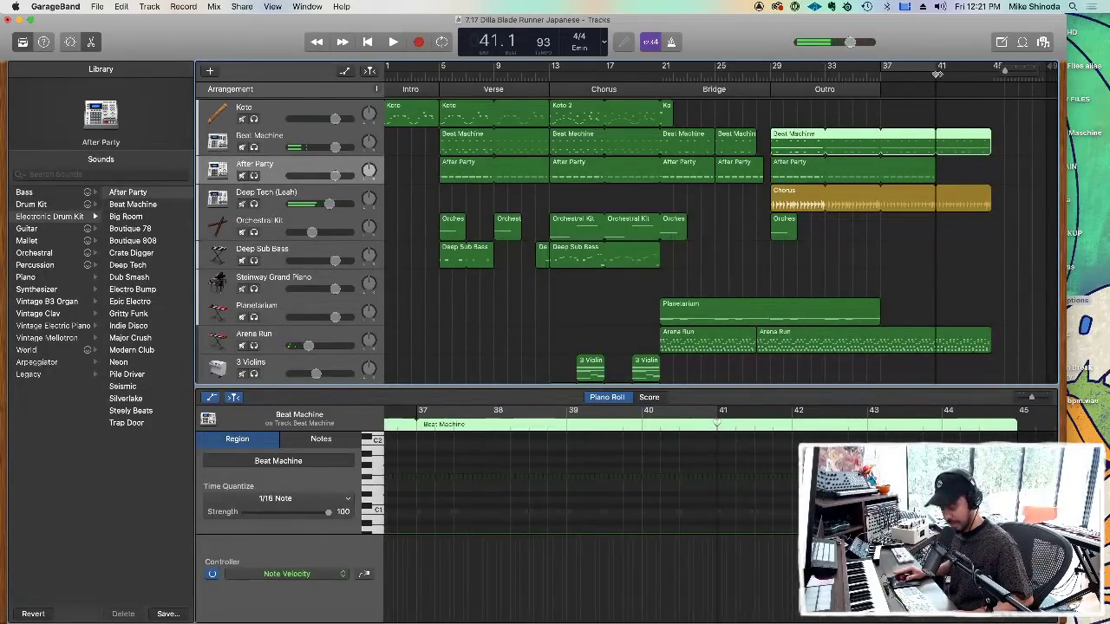
pyautogui.press('super+t')
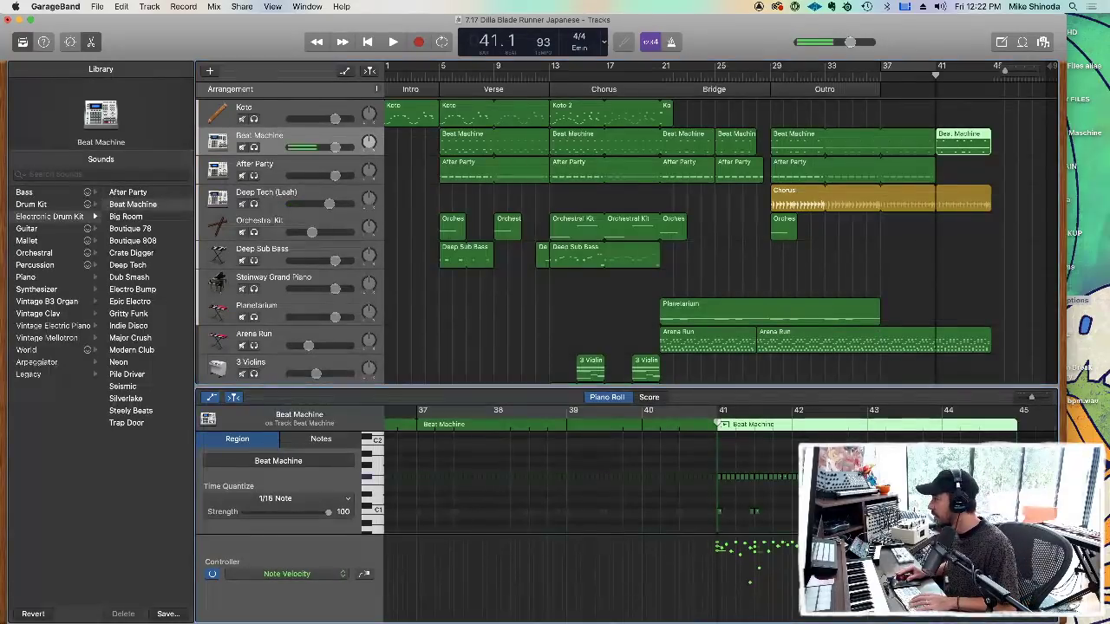
pyautogui.moveTo(816, 460); pyautogui.dragTo(703, 490)
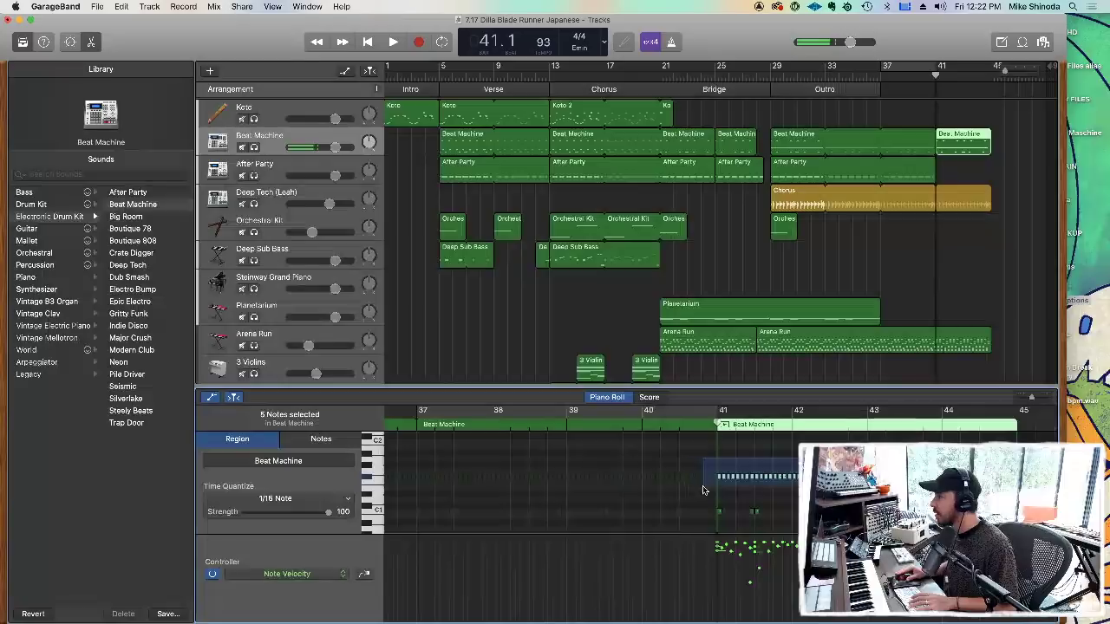
pyautogui.press('super+a')
# Play the ending from bar 41 and shorten the Deep Tech loop to end at bar 43.
pyautogui.press('space')
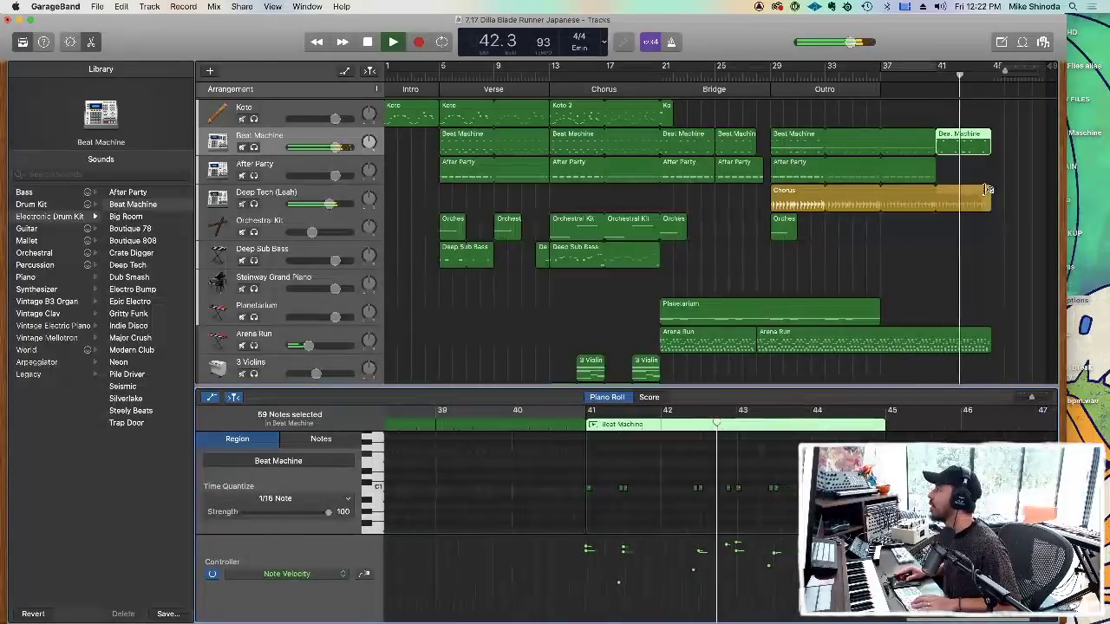
pyautogui.moveTo(987, 189); pyautogui.dragTo(960, 193)
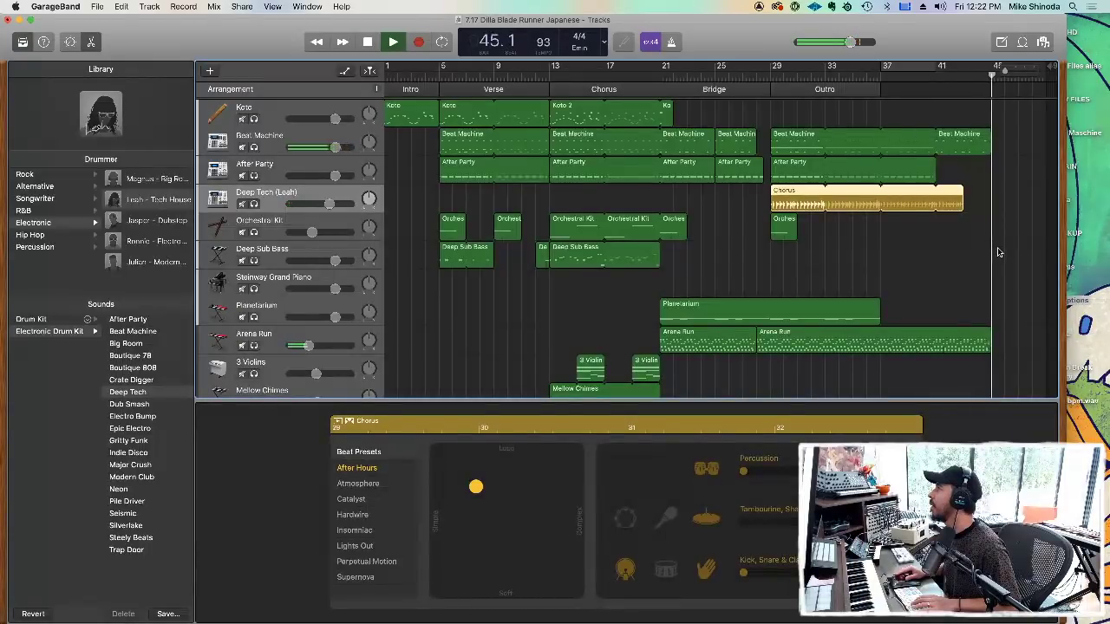
pyautogui.press('space')
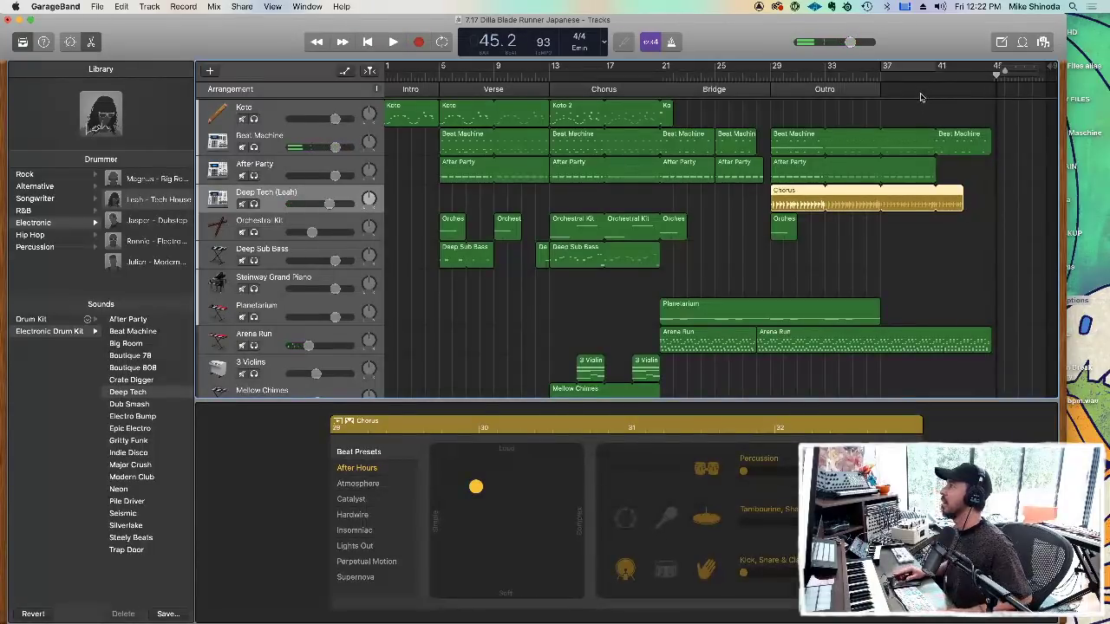
# Change the arrangement section at bars 29–37 to Bridge and add an Outro section from bar 37 to bar 45.
pyautogui.click(831, 90)
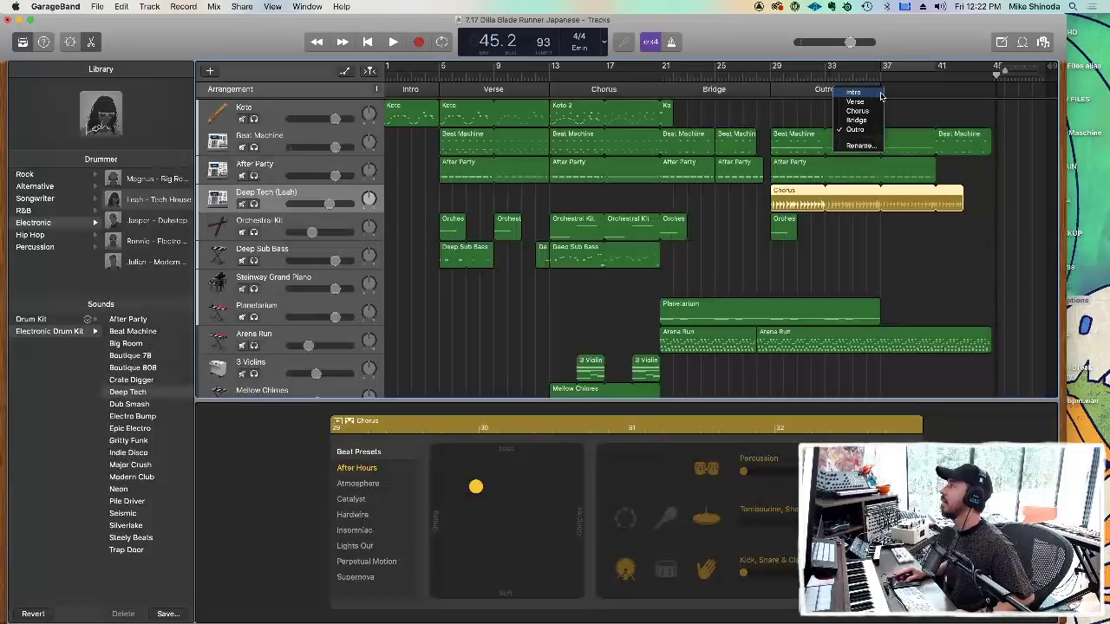
pyautogui.click(927, 93)
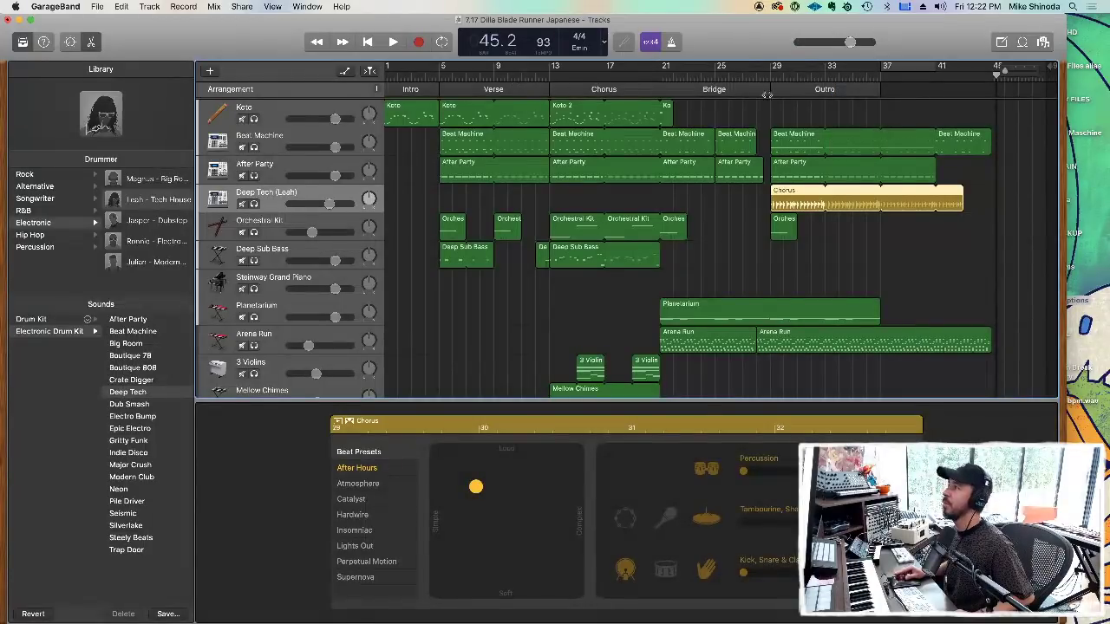
pyautogui.click(718, 90)
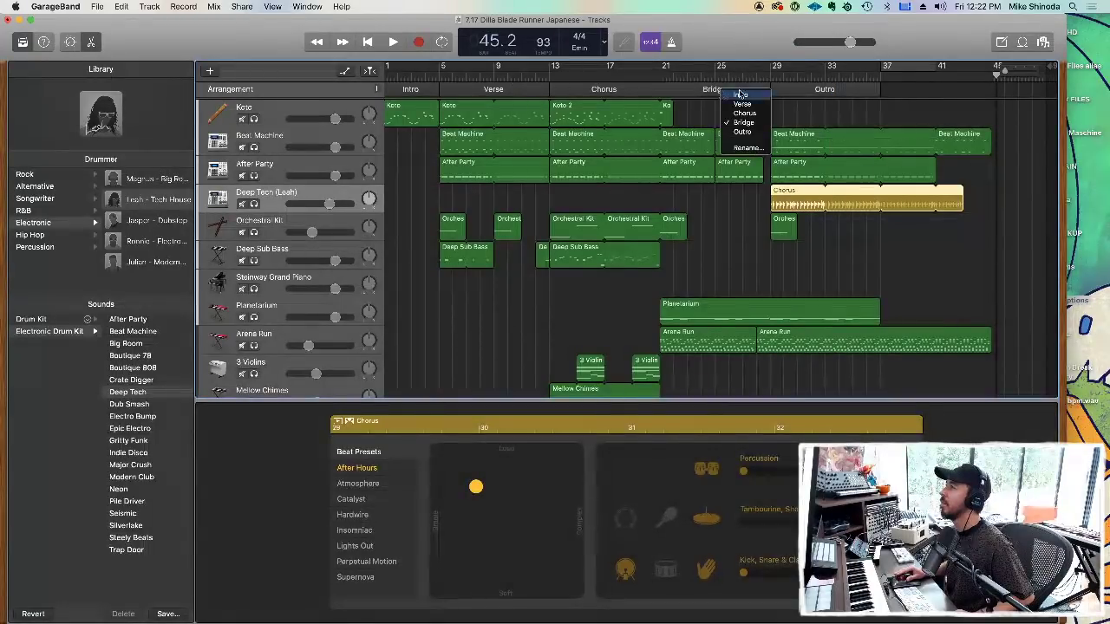
pyautogui.click(813, 94)
pyautogui.click(819, 91)
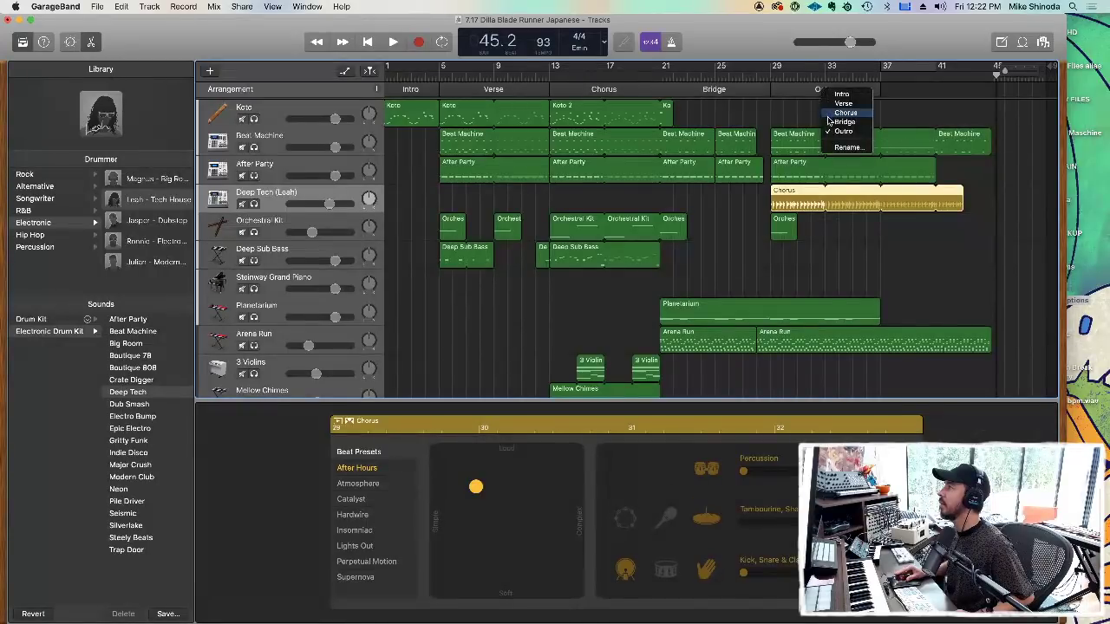
pyautogui.click(832, 122)
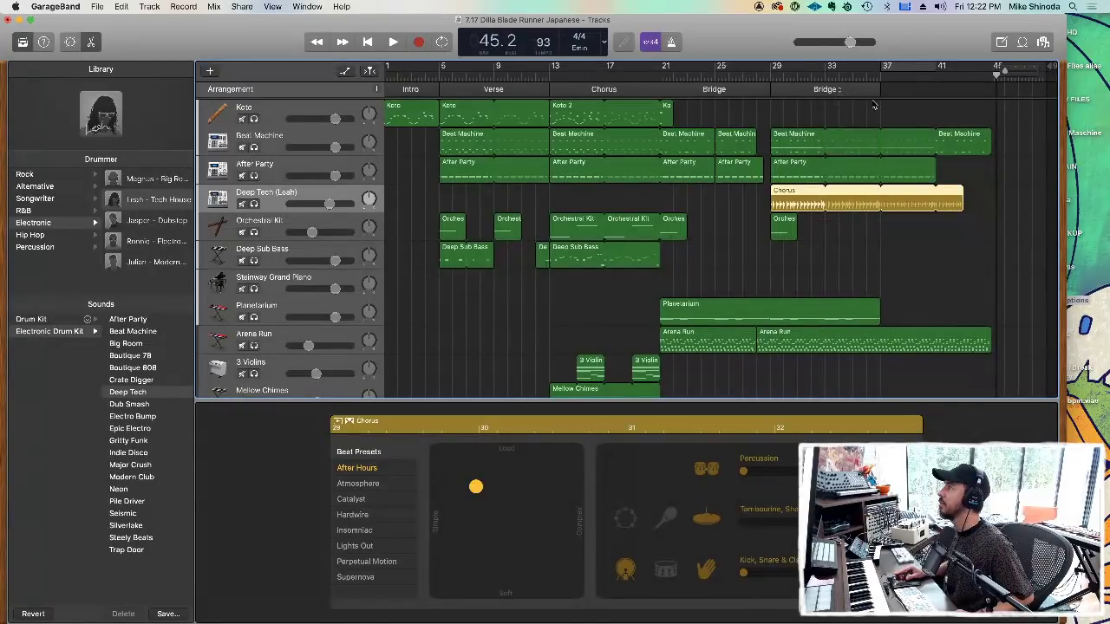
pyautogui.click(378, 89)
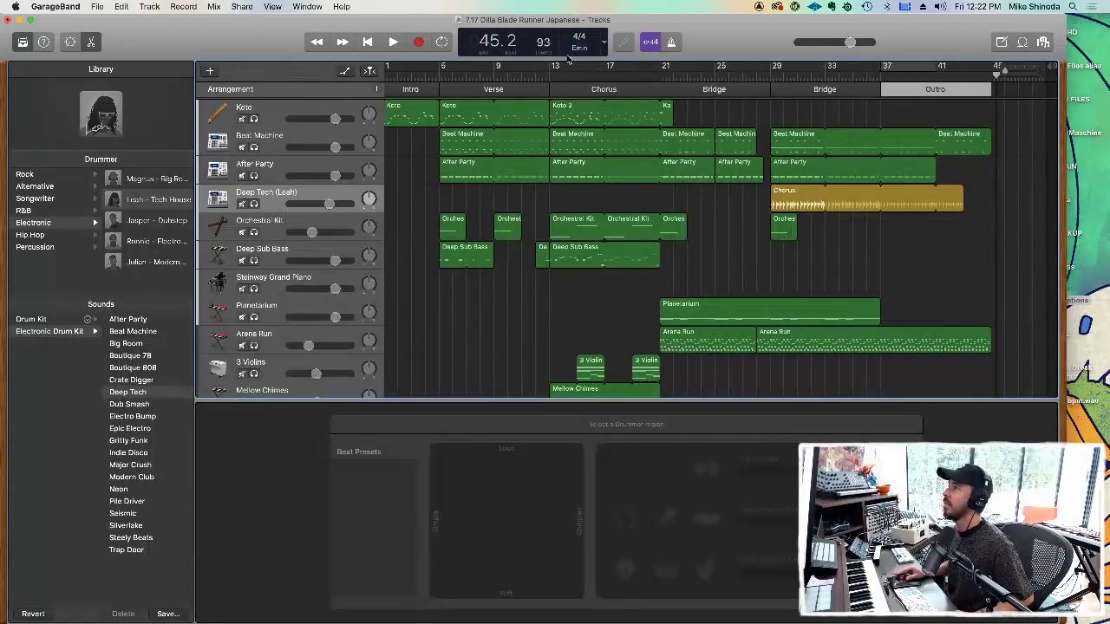
# Play the whole song from the beginning and save the project.
pyautogui.click(368, 42)
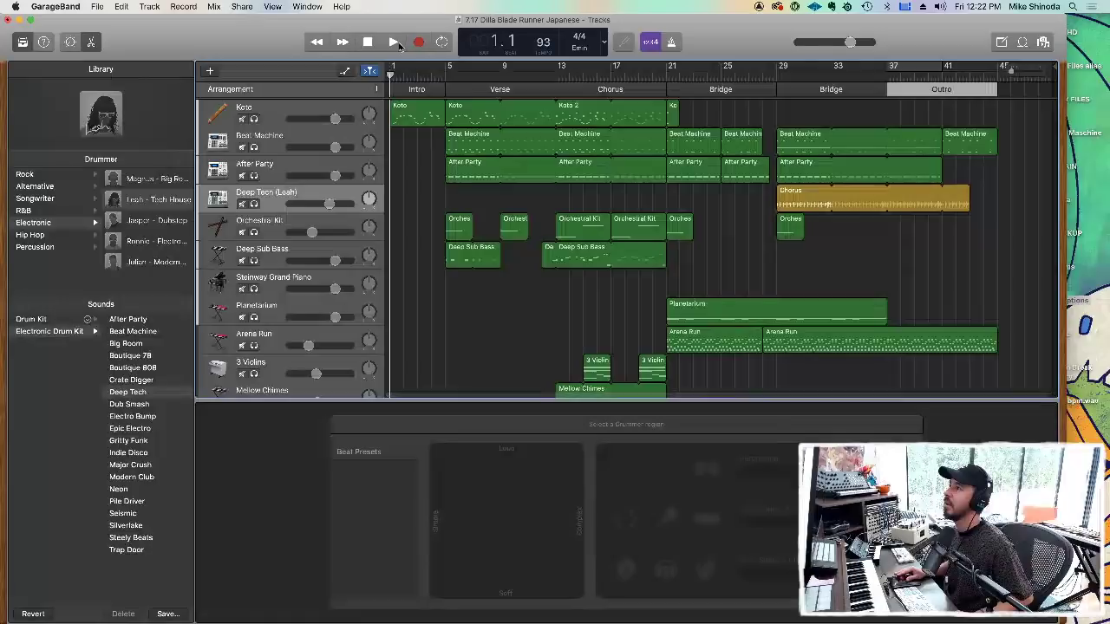
pyautogui.click(395, 41)
pyautogui.press('super+s')
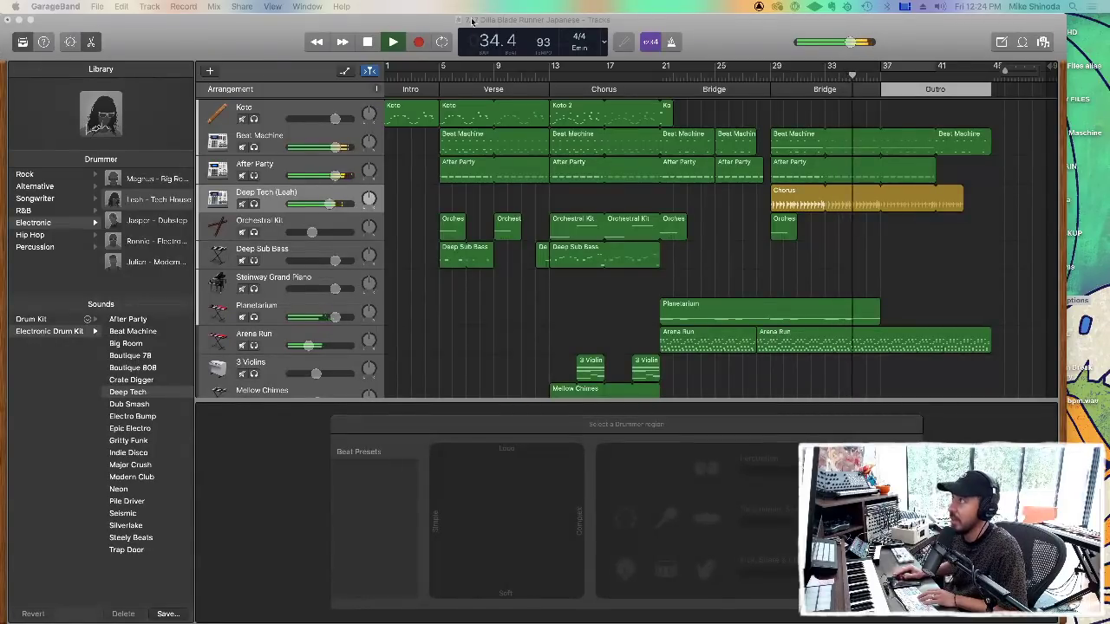
# Turn on cycling and stretch the cycle area over the whole song, from bar 1 to bar 45.
pyautogui.click(443, 42)
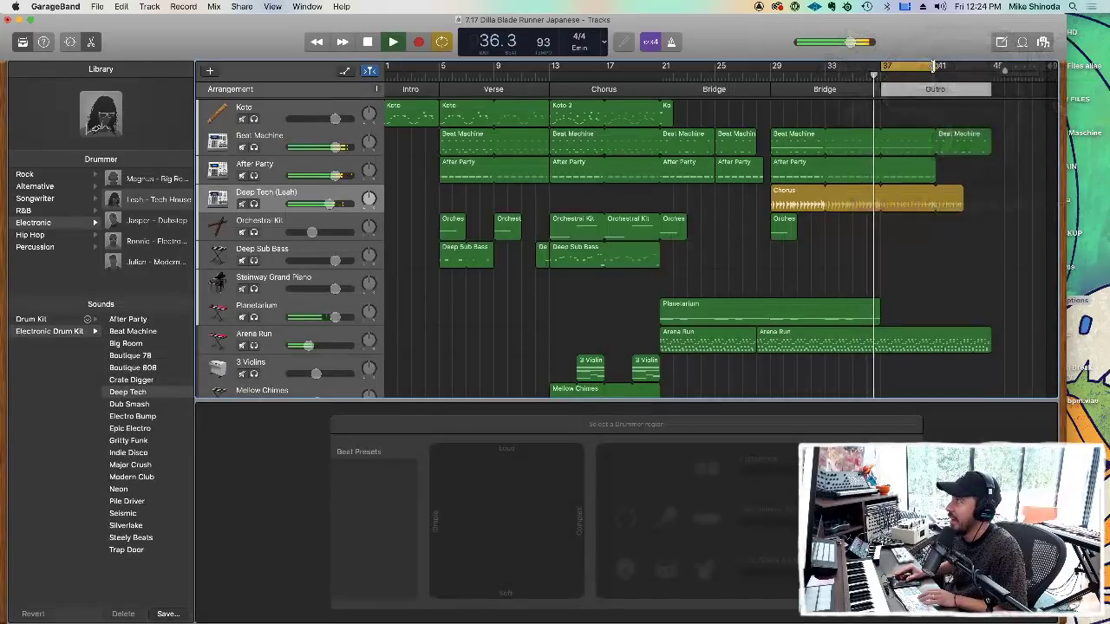
pyautogui.moveTo(933, 65); pyautogui.dragTo(988, 70)
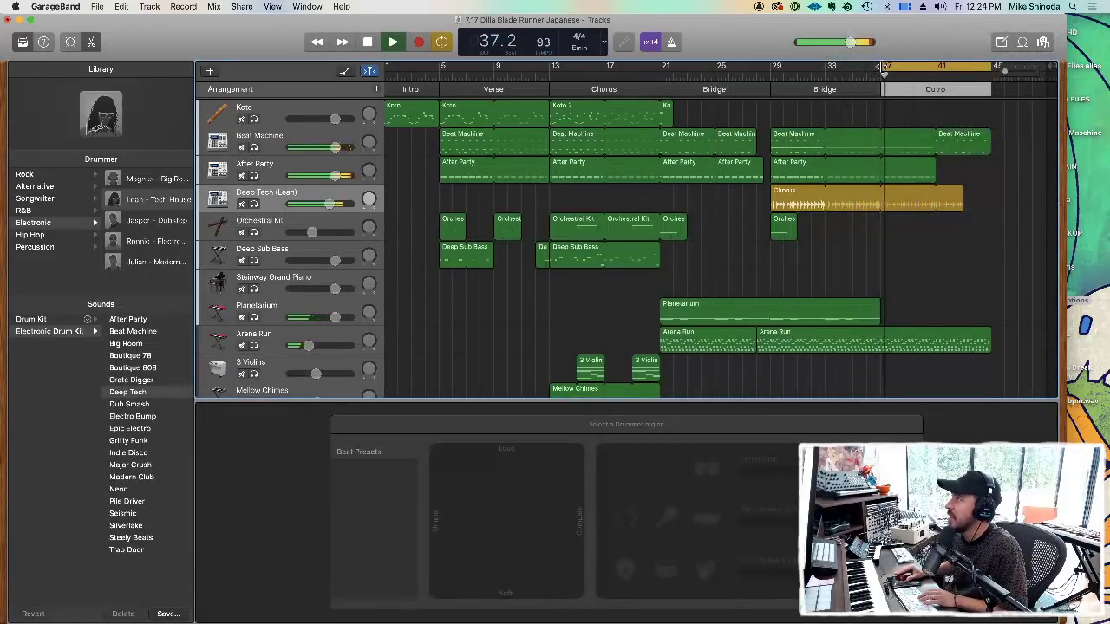
pyautogui.moveTo(883, 66); pyautogui.dragTo(387, 67)
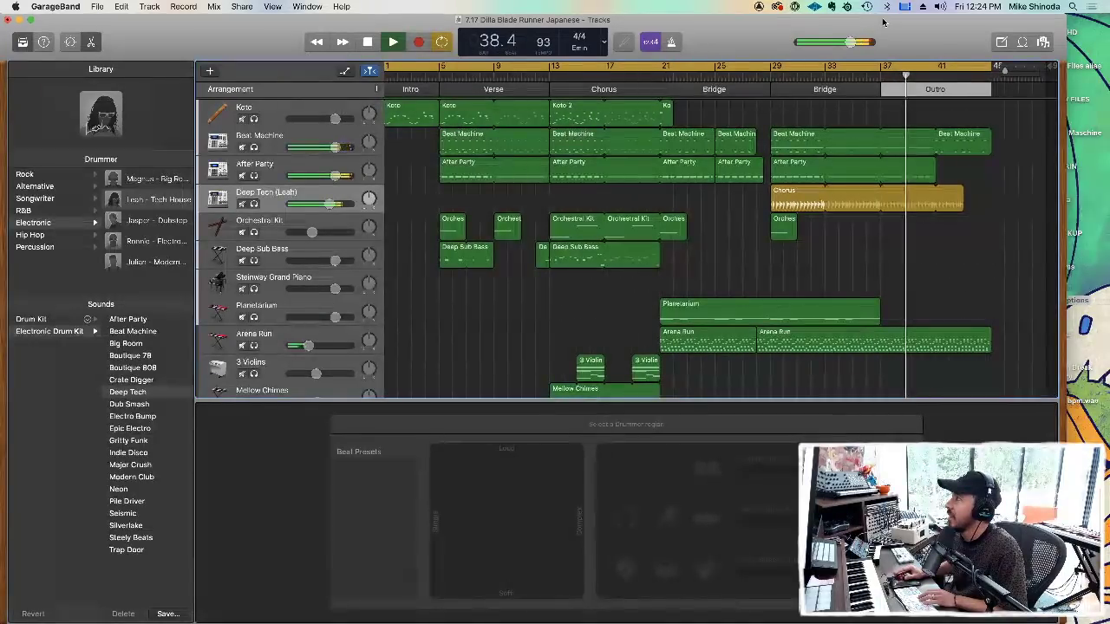
# Show the master track's output controls and lower the project's master volume during playback.
pyautogui.moveTo(852, 43)
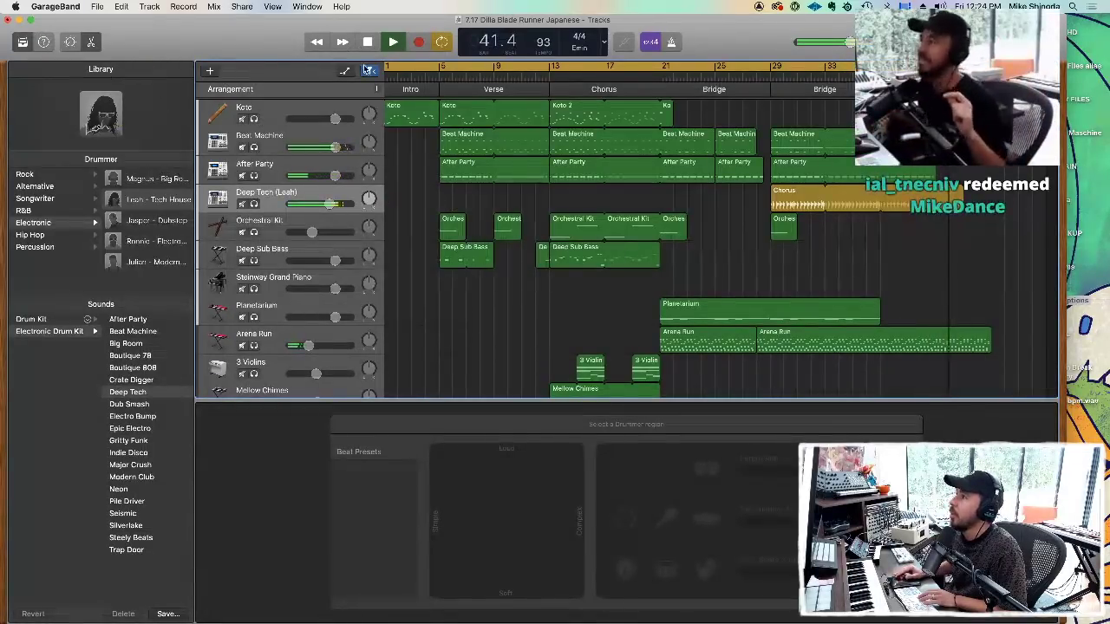
pyautogui.click(68, 42)
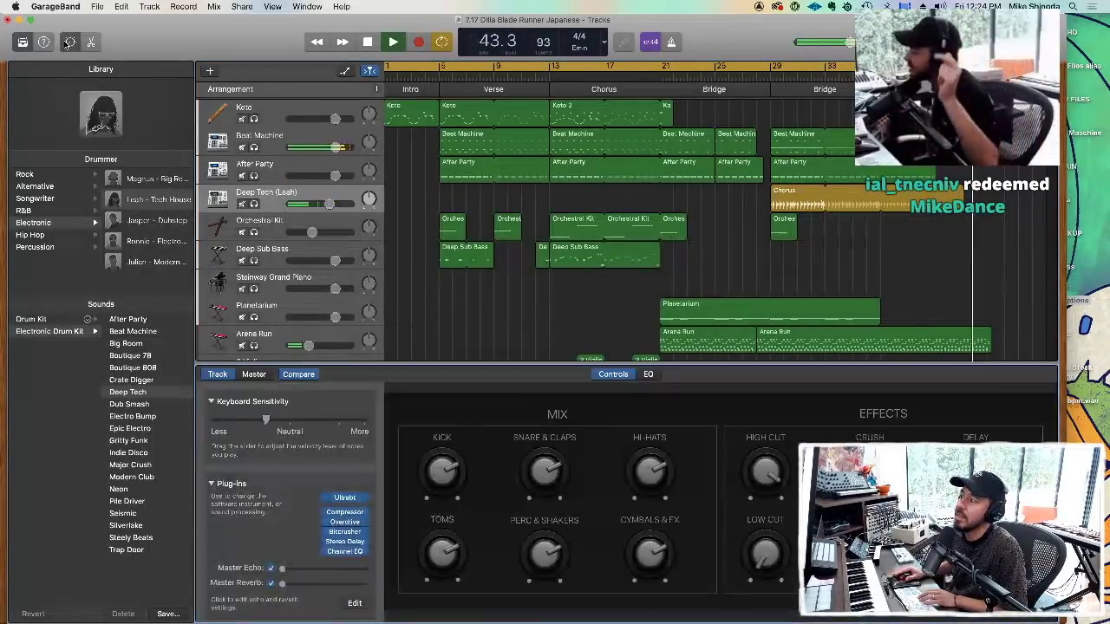
pyautogui.click(254, 375)
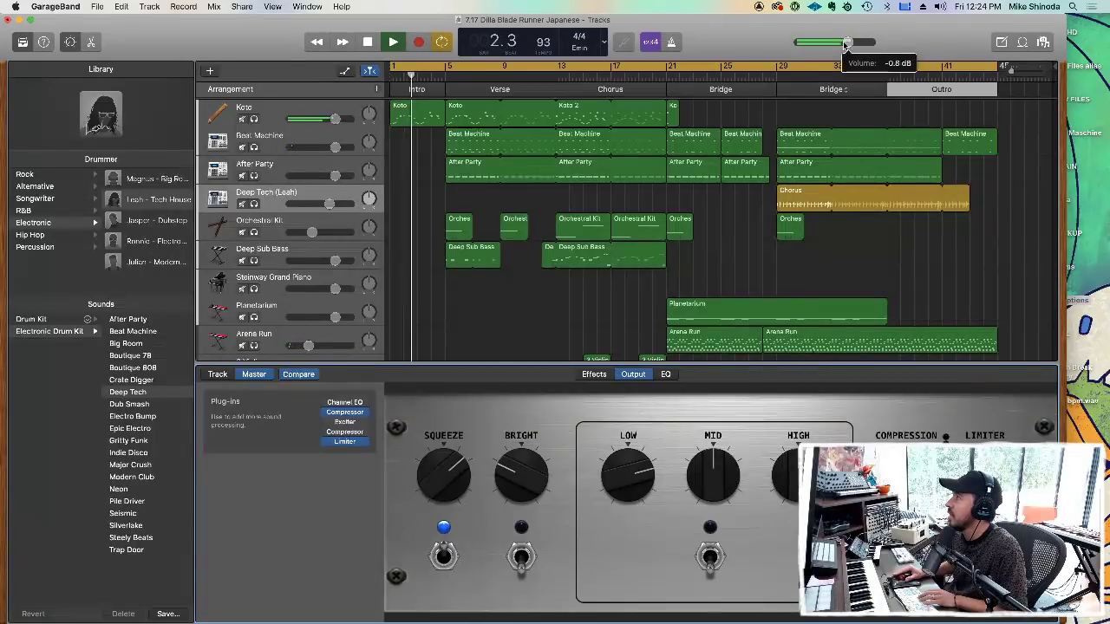
pyautogui.moveTo(846, 45); pyautogui.dragTo(786, 55)
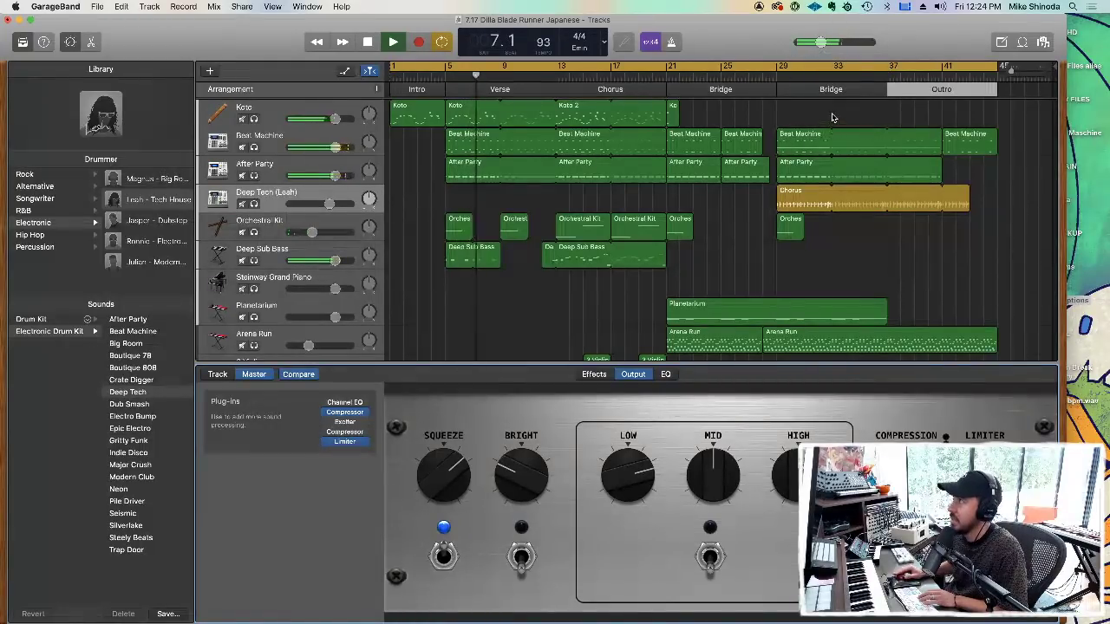